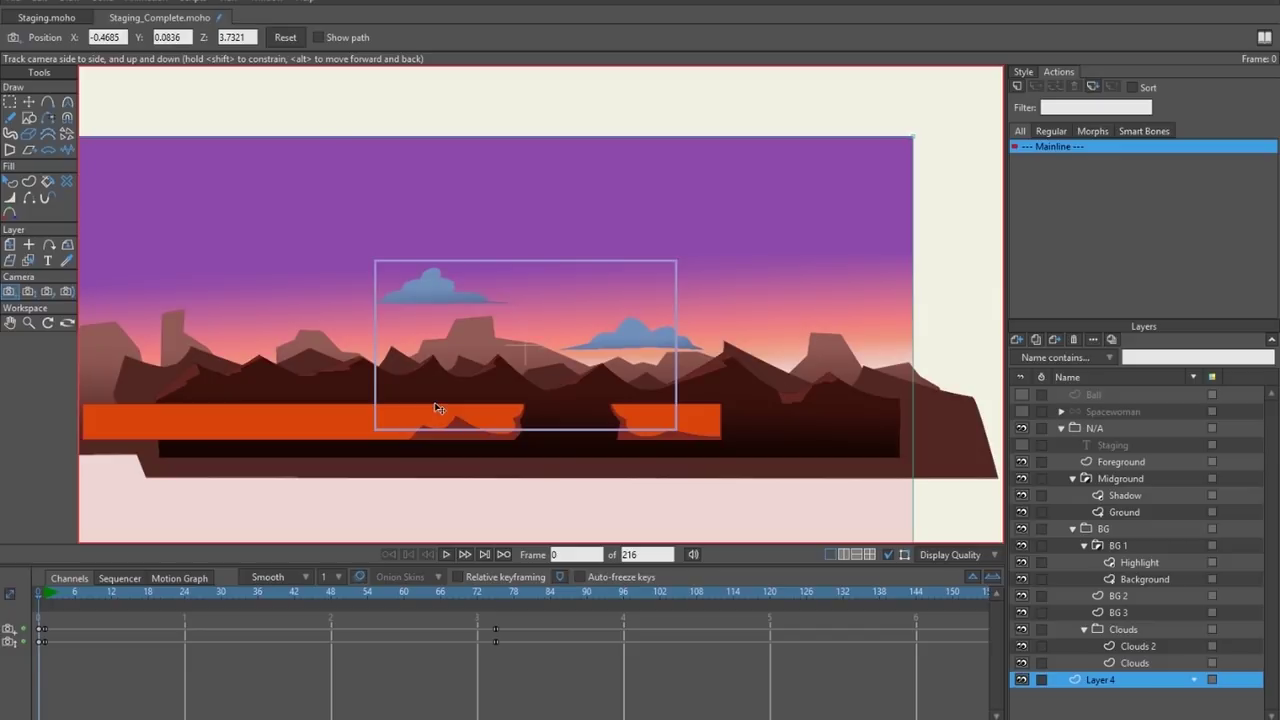
Hide and reshow the BG group to compare the scene with and without its background landscape.
scroll(658, 344, up, 1)
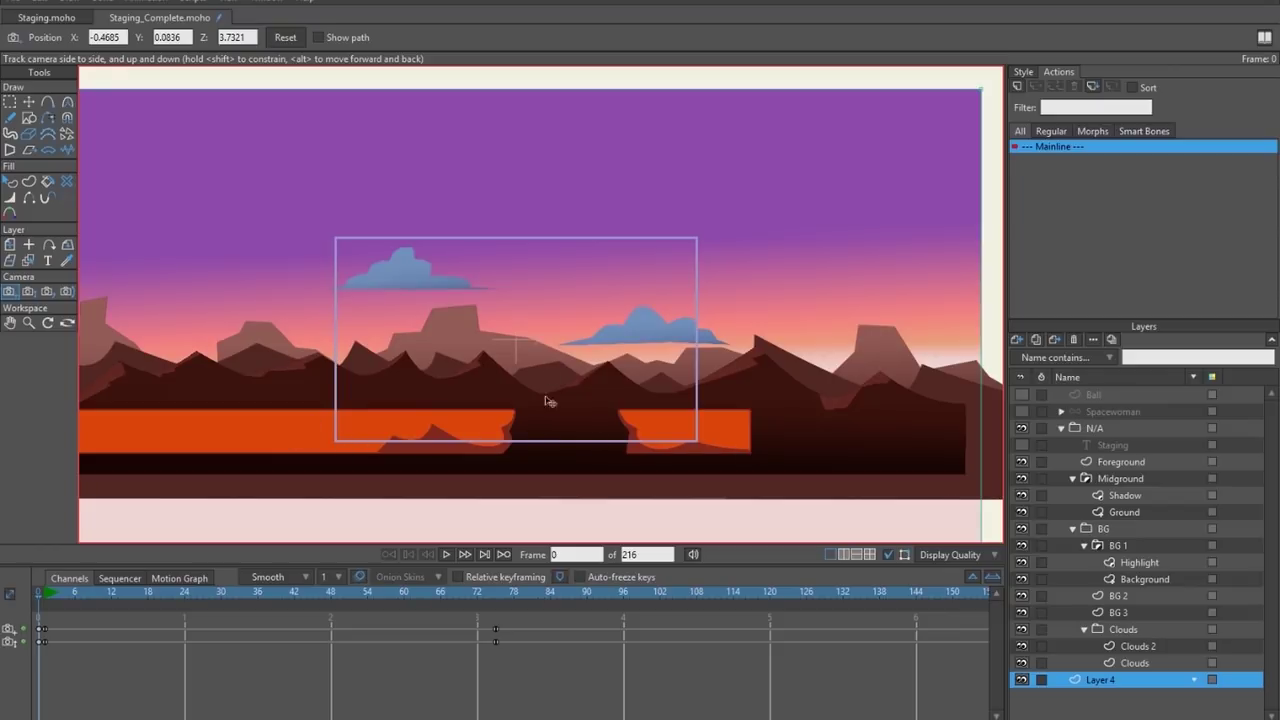
click(1021, 528)
click(1021, 528)
click(1021, 528)
click(1021, 528)
click(1021, 528)
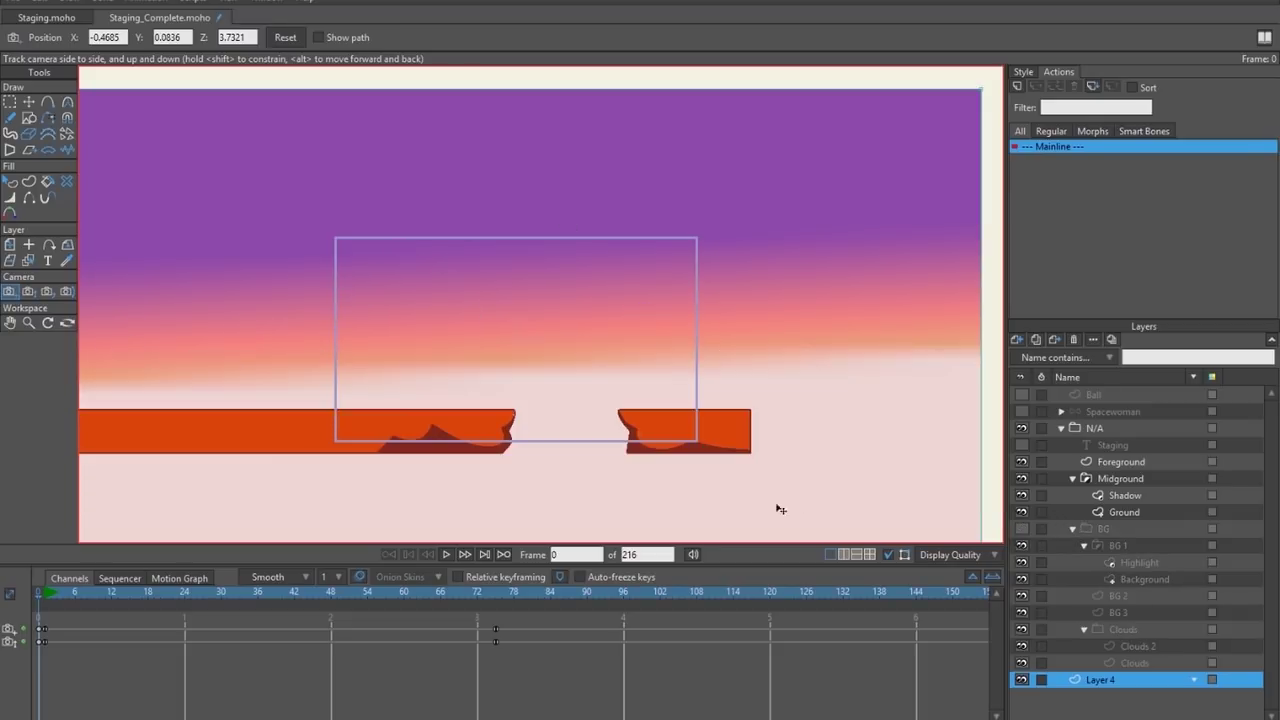
click(1021, 528)
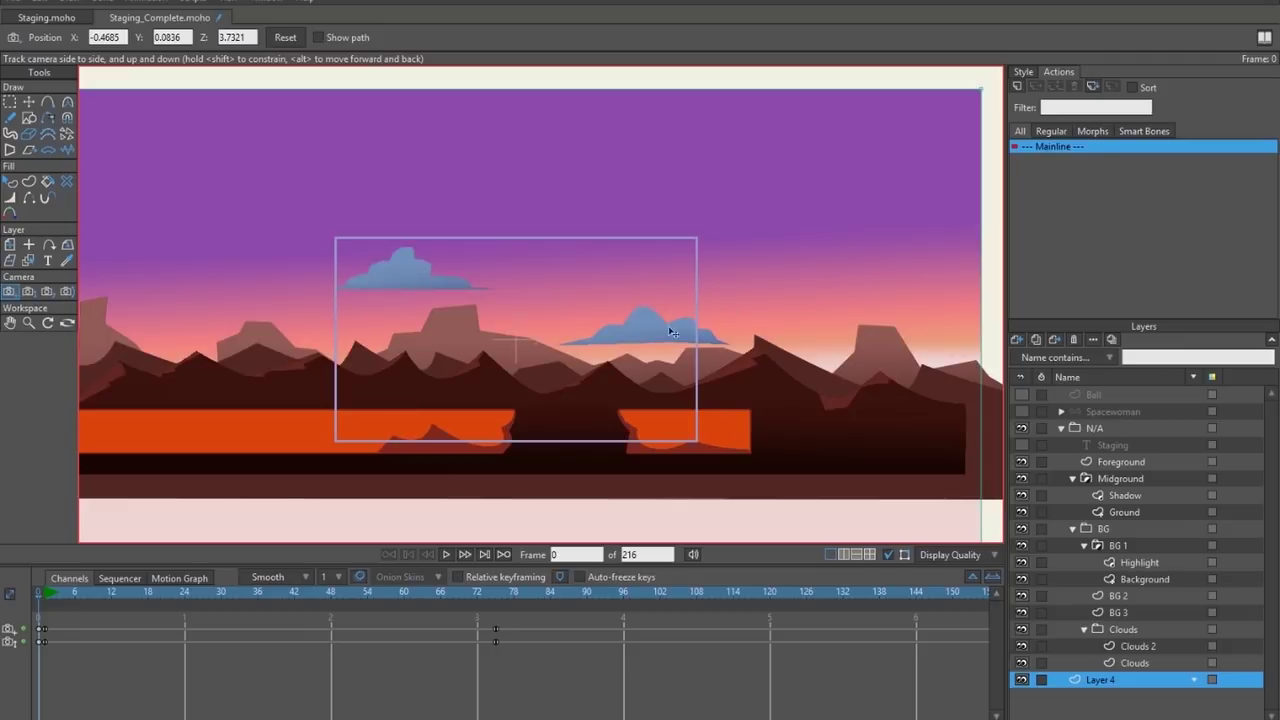
Track the camera to about X -0.7058, Y 0.3379 to test the parallax between the landscape layers.
scroll(388, 321, down, 6)
scroll(391, 322, up, 5)
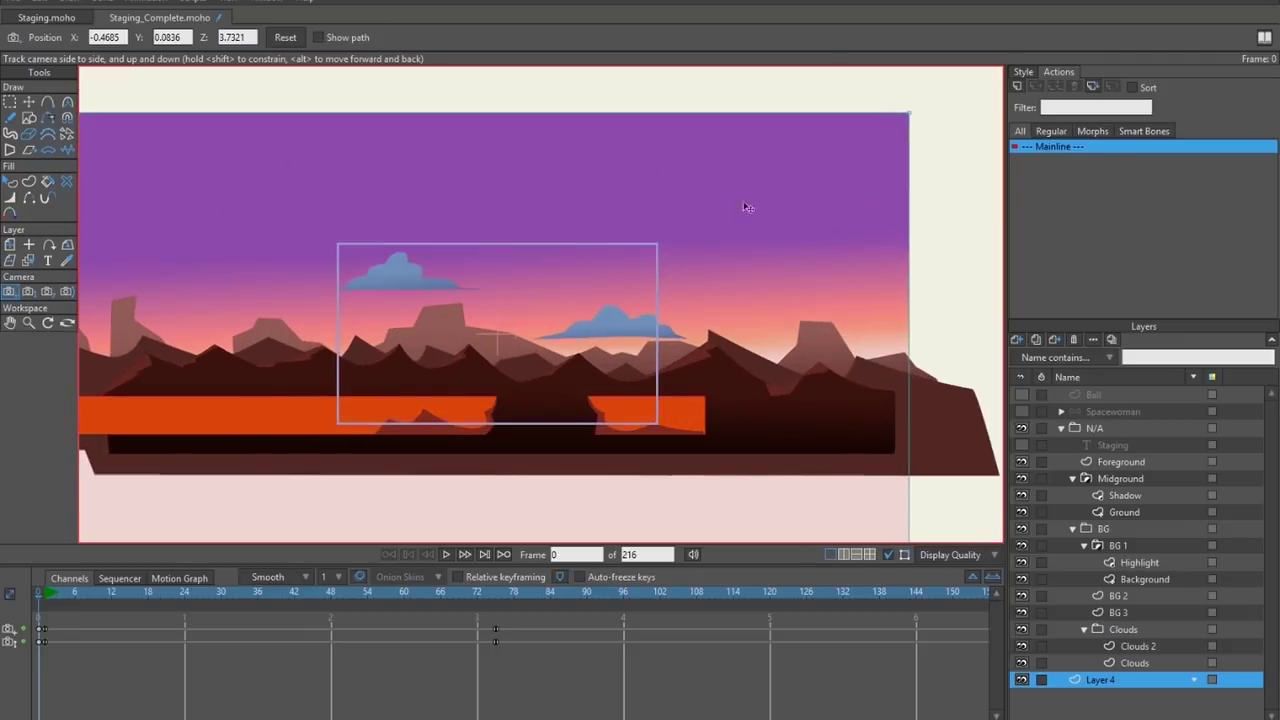
drag(301, 337, 342, 368)
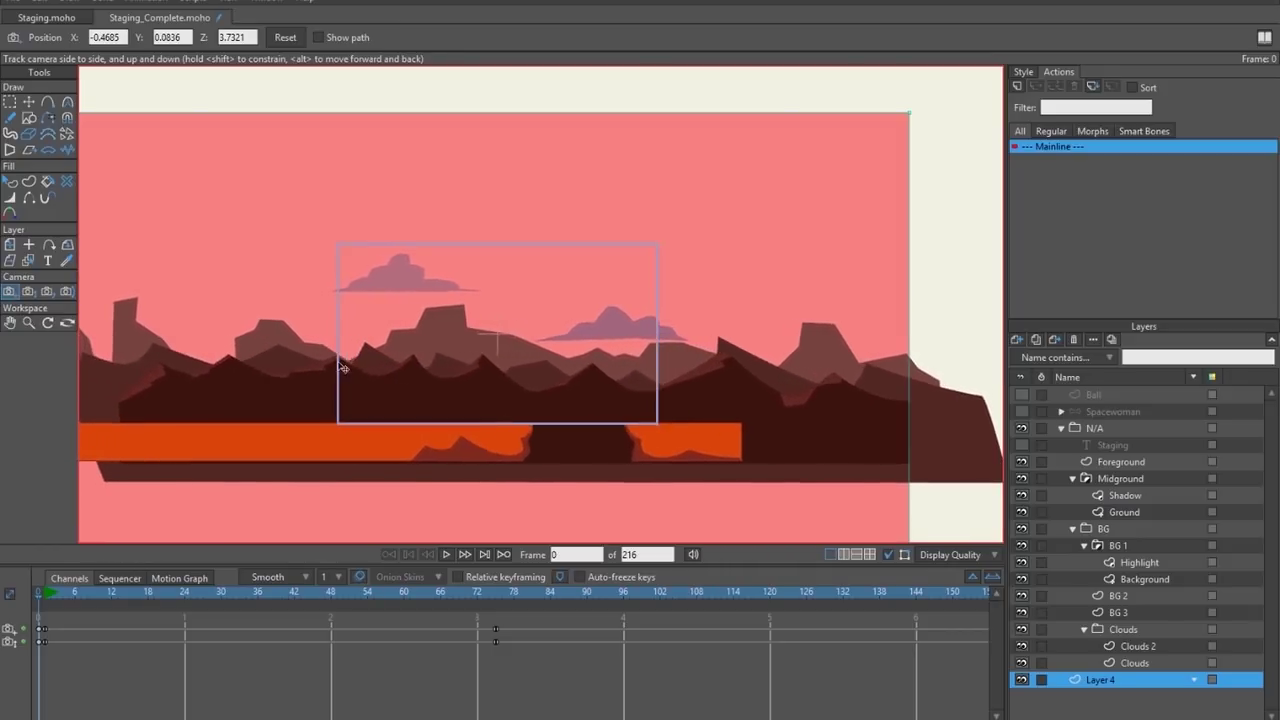
mouse_move(550, 340)
mouse_down()
mouse_move(572, 365)
mouse_move(263, 334)
mouse_move(591, 349)
mouse_move(641, 393)
mouse_move(351, 391)
mouse_move(257, 337)
mouse_move(552, 337)
mouse_up()
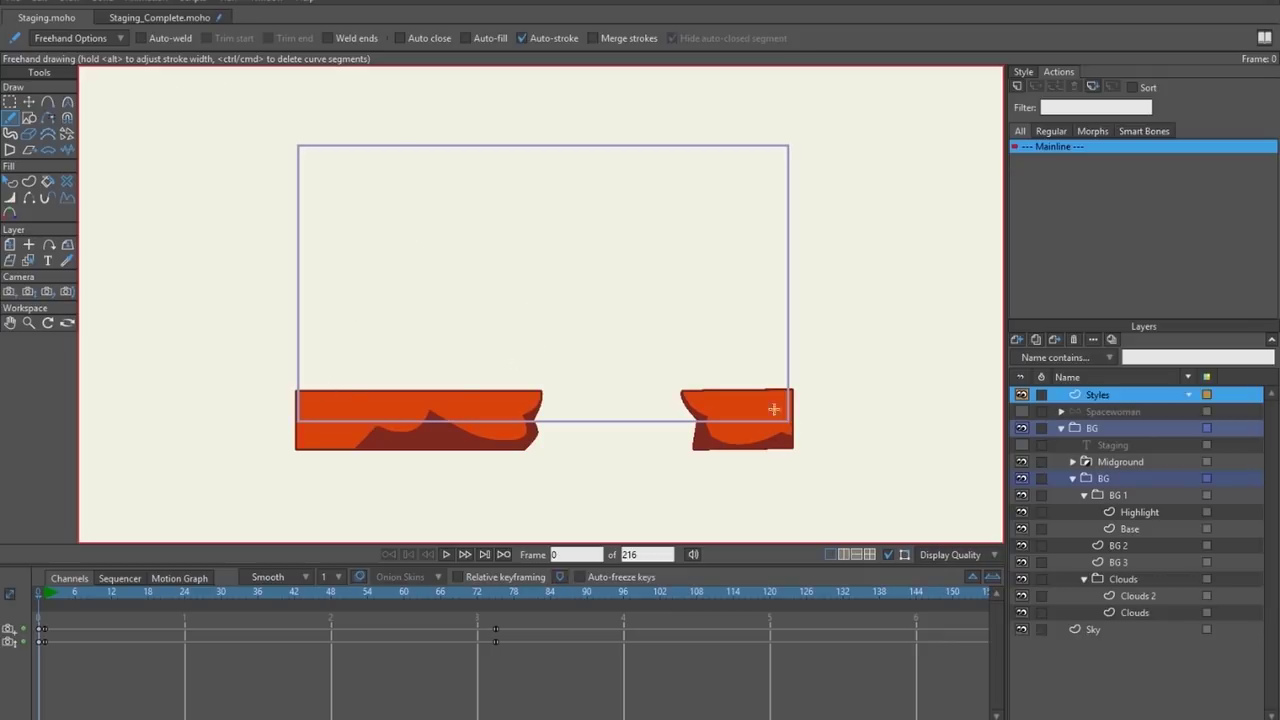
In Staging.moho, show the Spacewoman layer and review her animation by playback and scrubbing, returning to frame 0.
click(1020, 411)
click(446, 555)
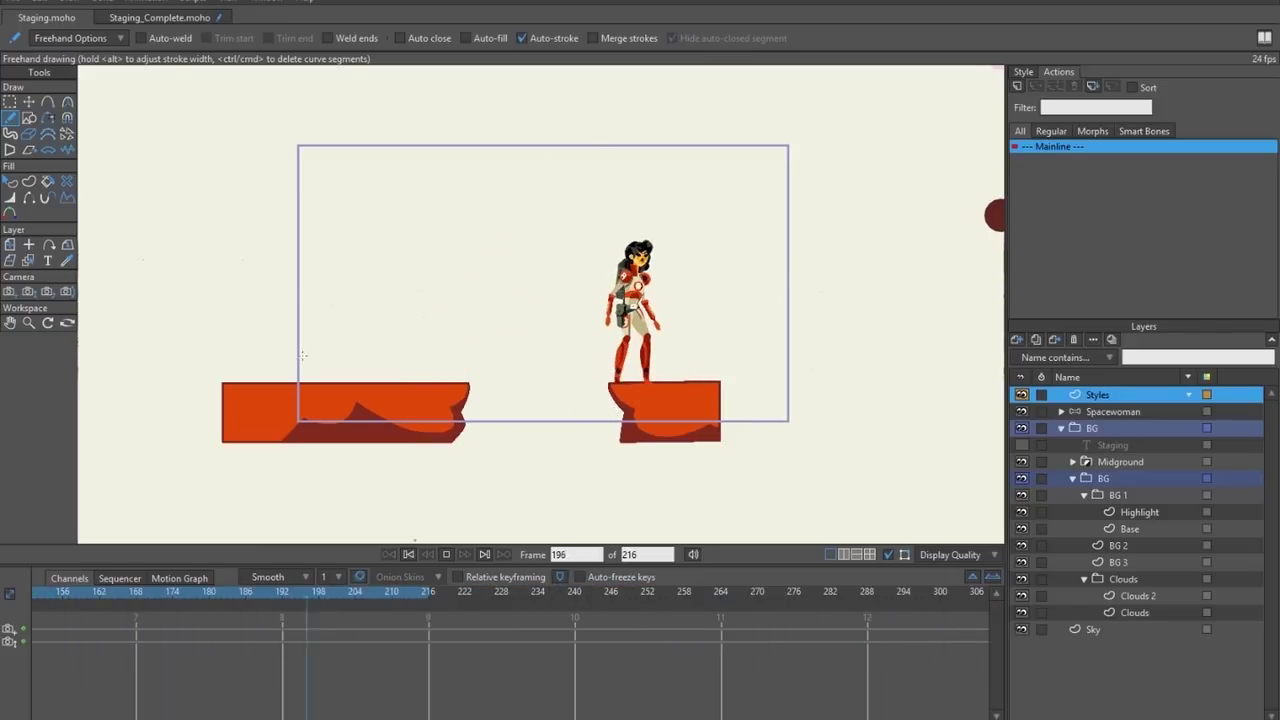
click(411, 554)
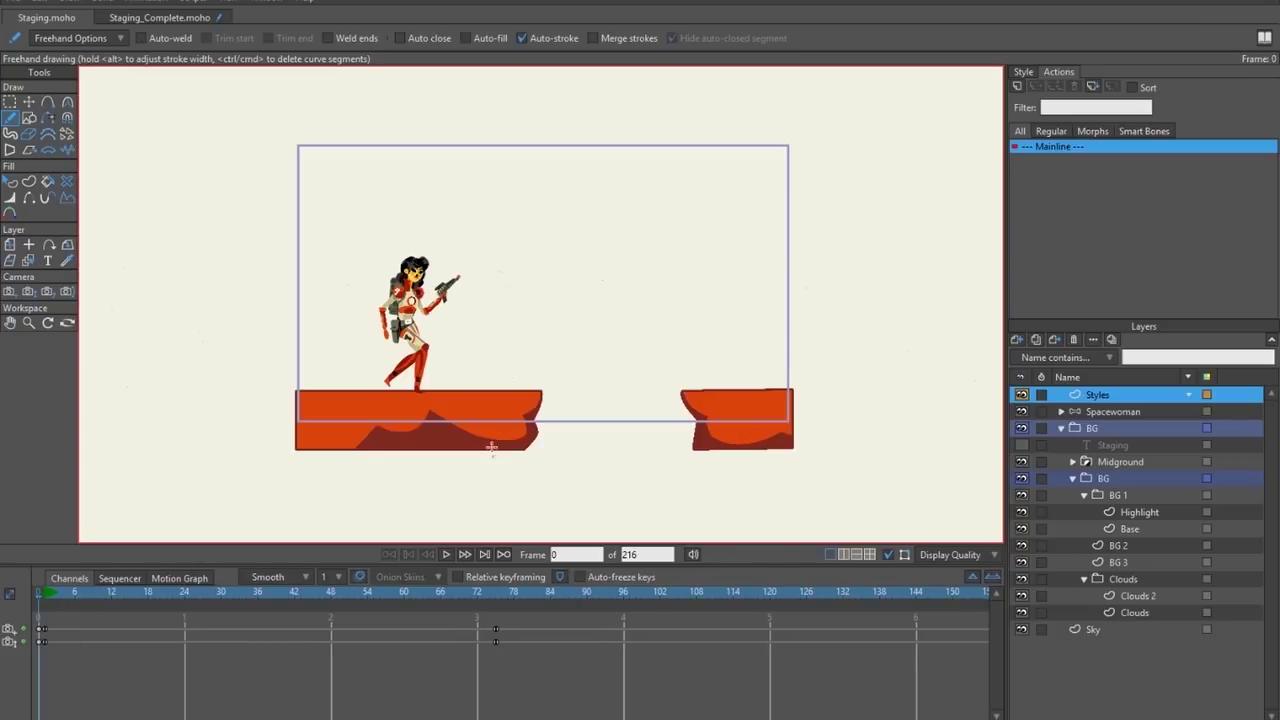
drag(418, 589, 680, 596)
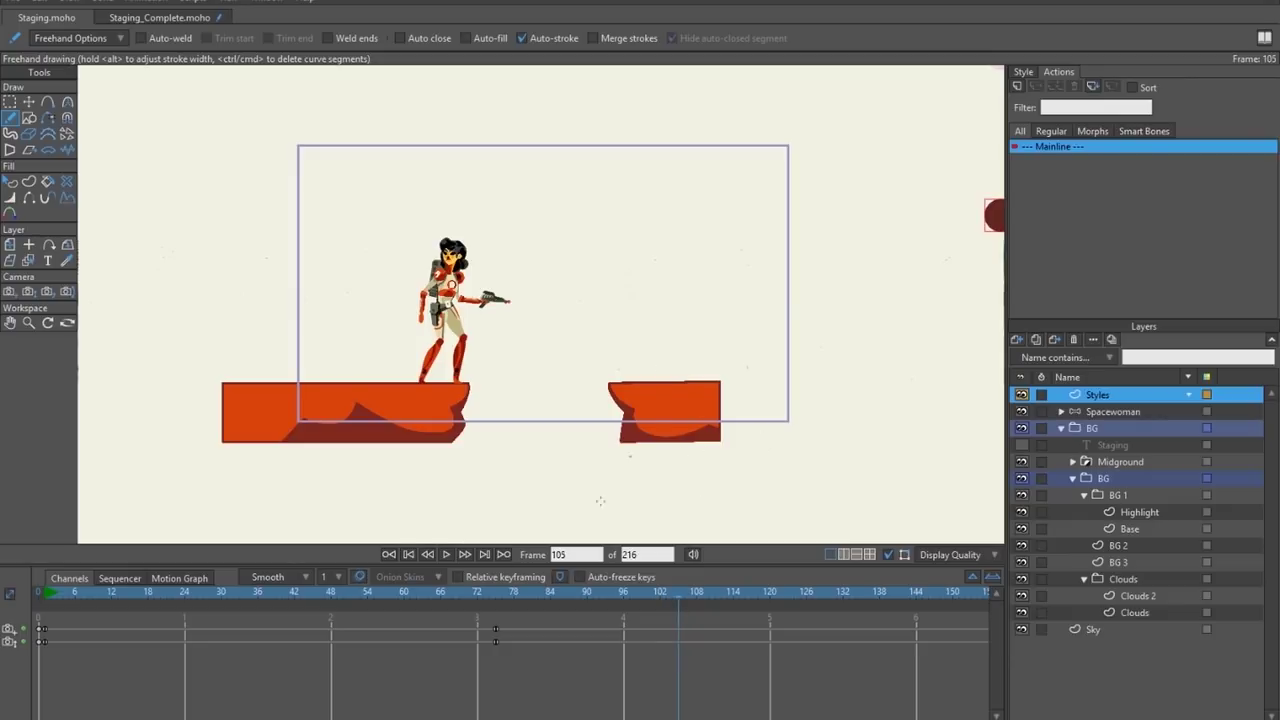
drag(305, 597, 2, 598)
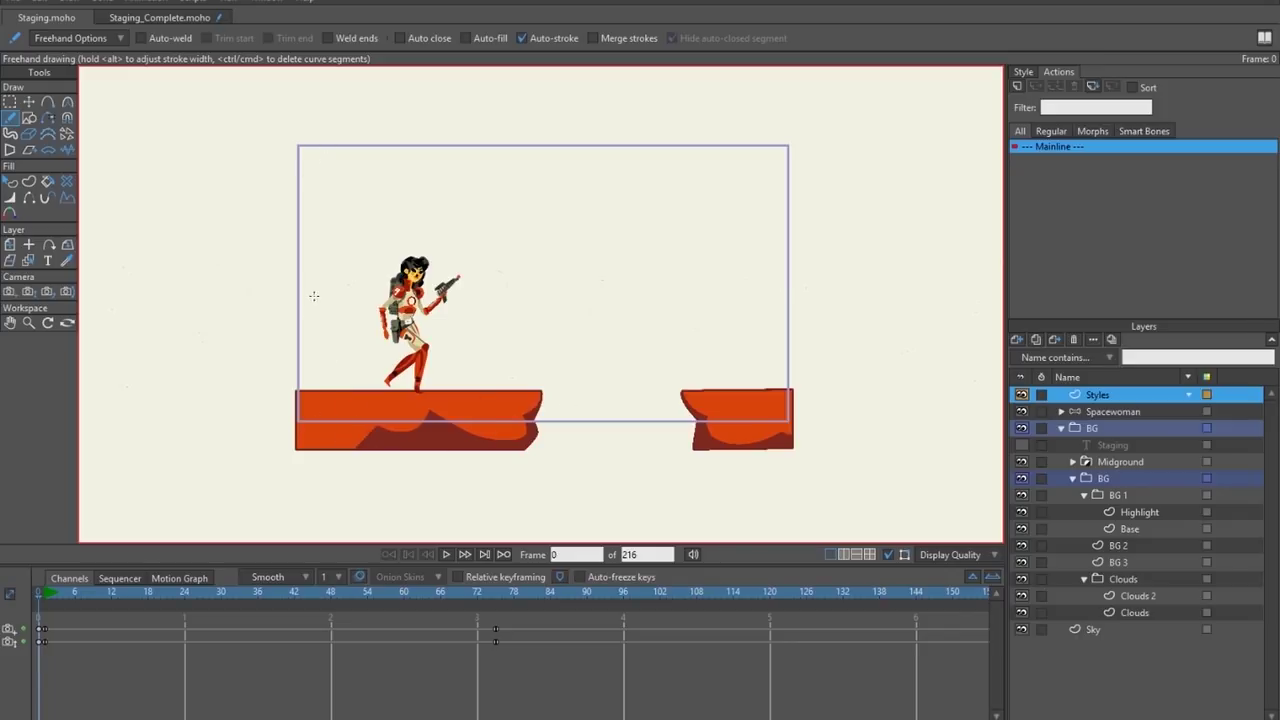
Preview the shot cropped to the camera frame, restore the uncropped view, and check the camera move up to frame 75.
key(ctrl+j)
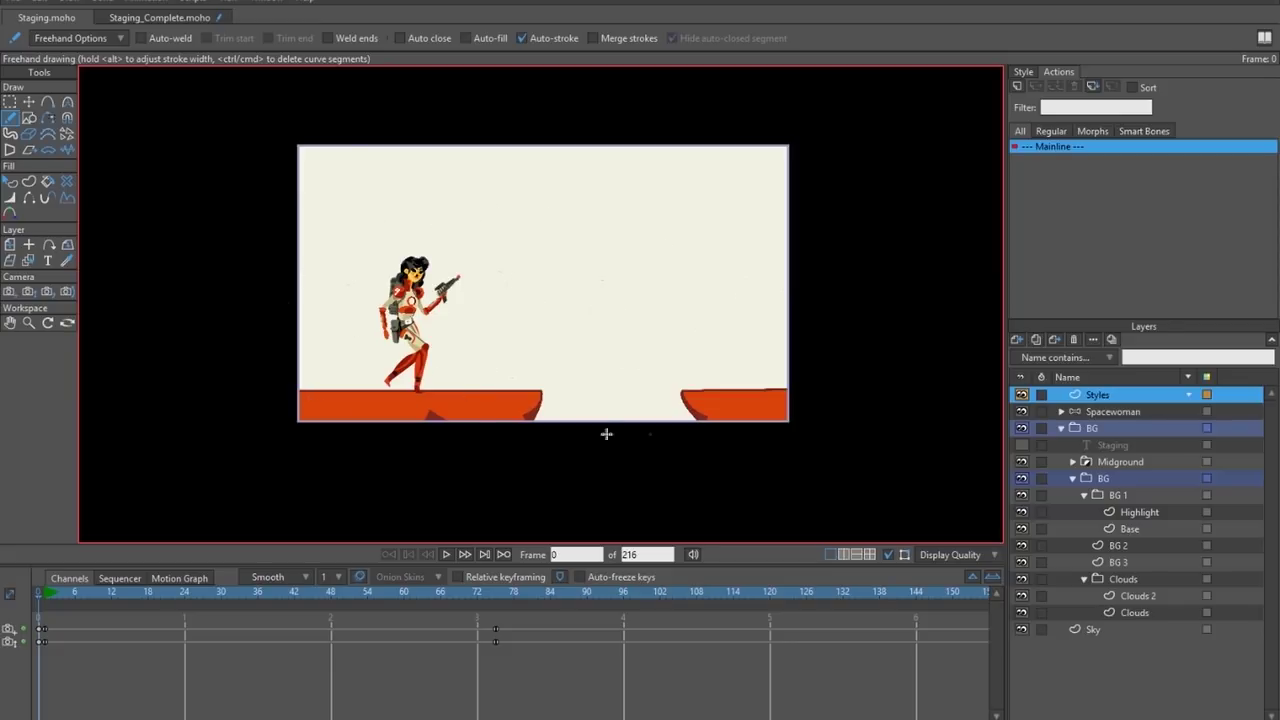
key(ctrl+j)
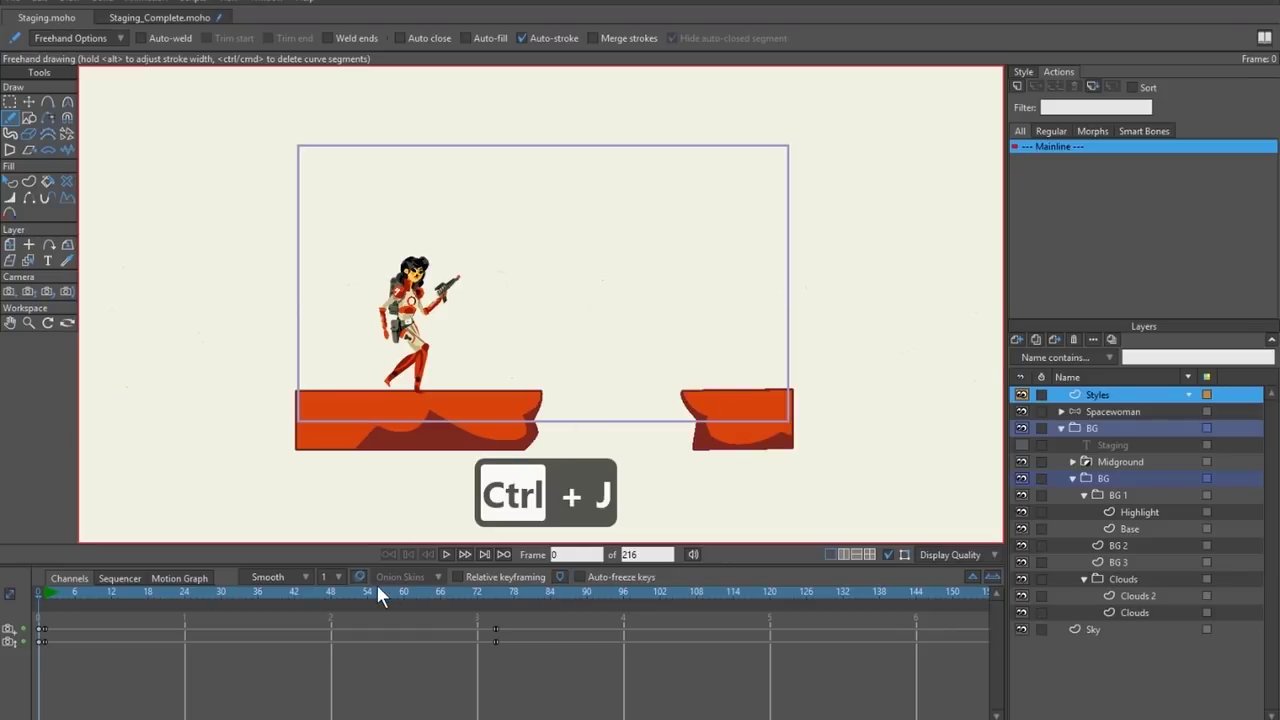
drag(378, 590, 495, 604)
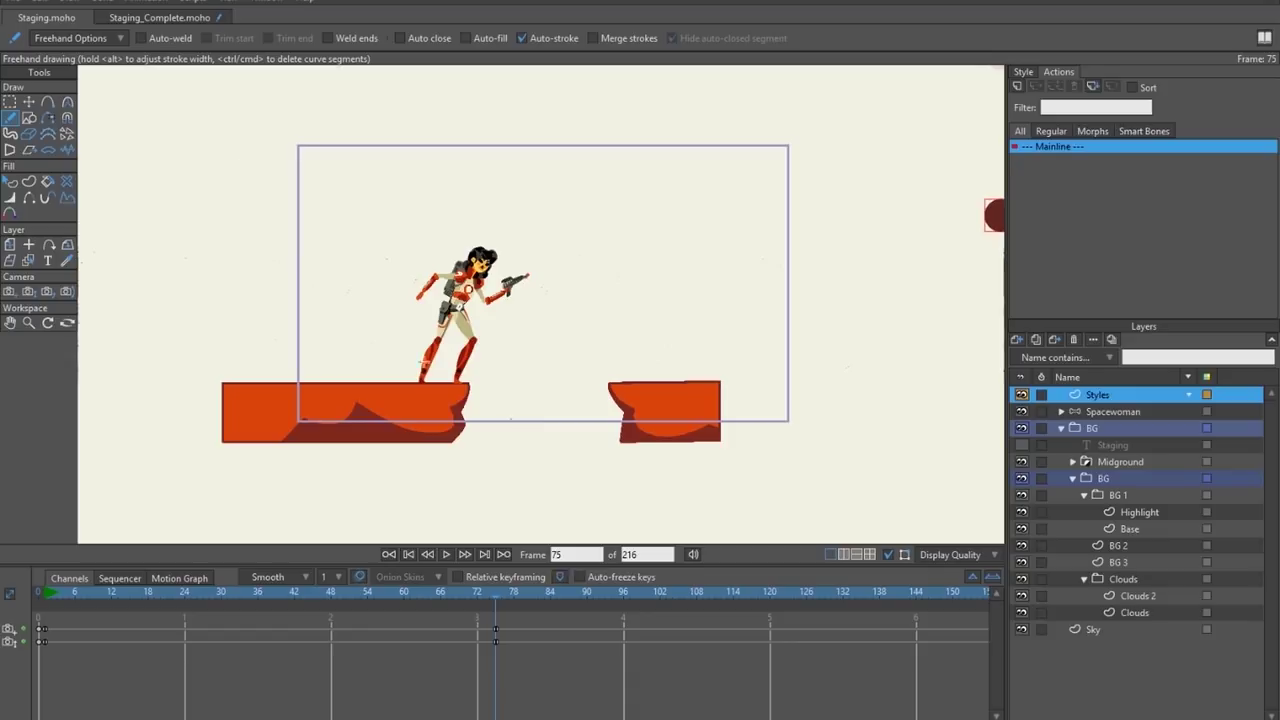
Switch to Staging_Complete.moho and examine how far the landscape artwork extends beyond the camera frame.
click(142, 17)
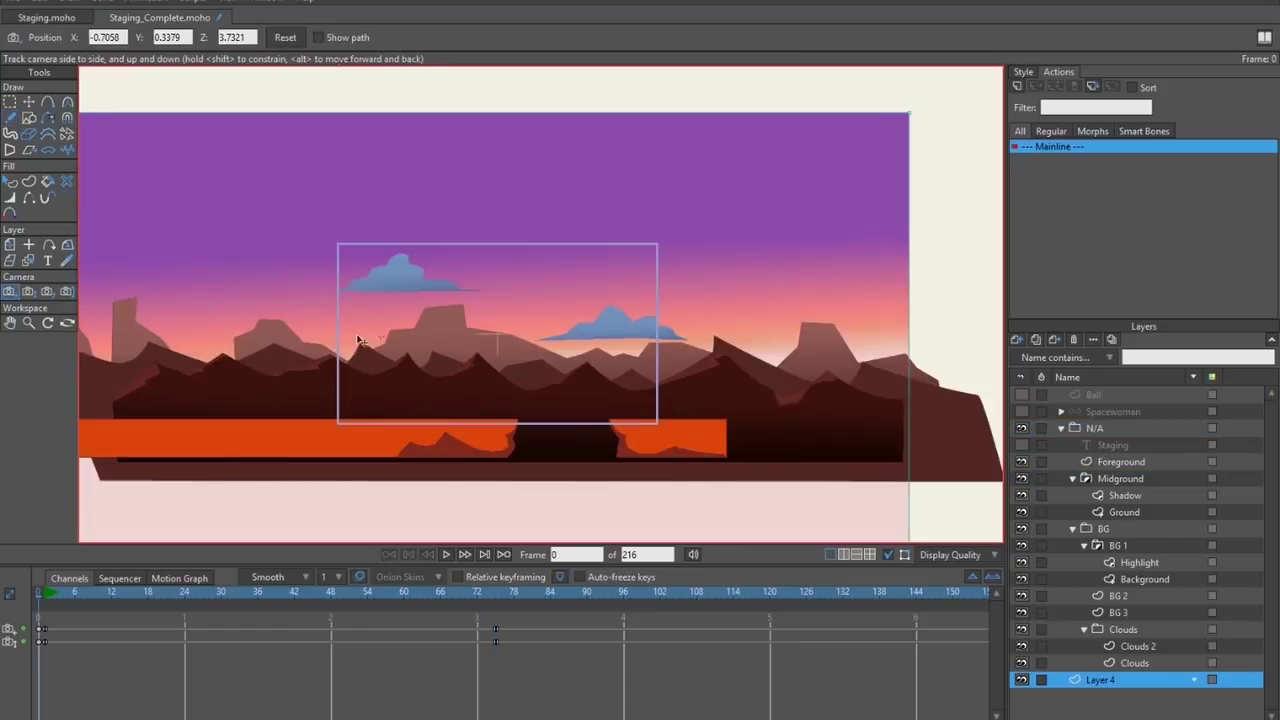
scroll(374, 333, down, 5)
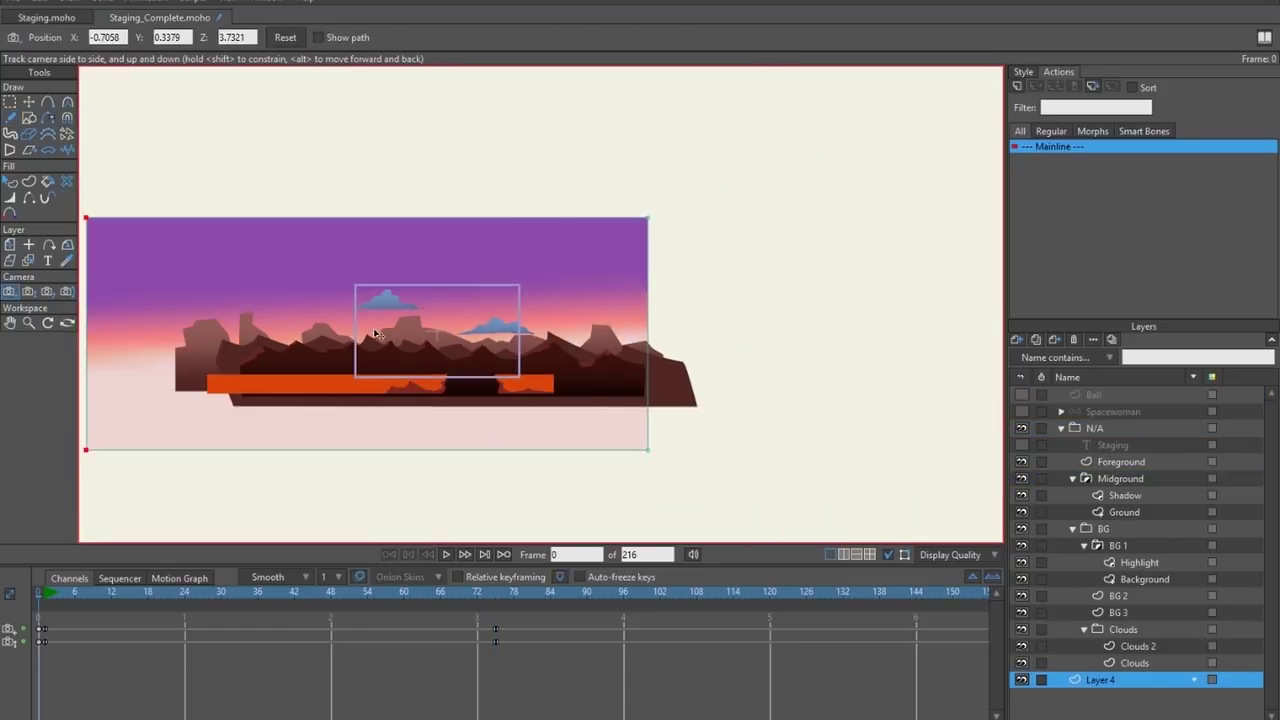
scroll(430, 385, up, 3)
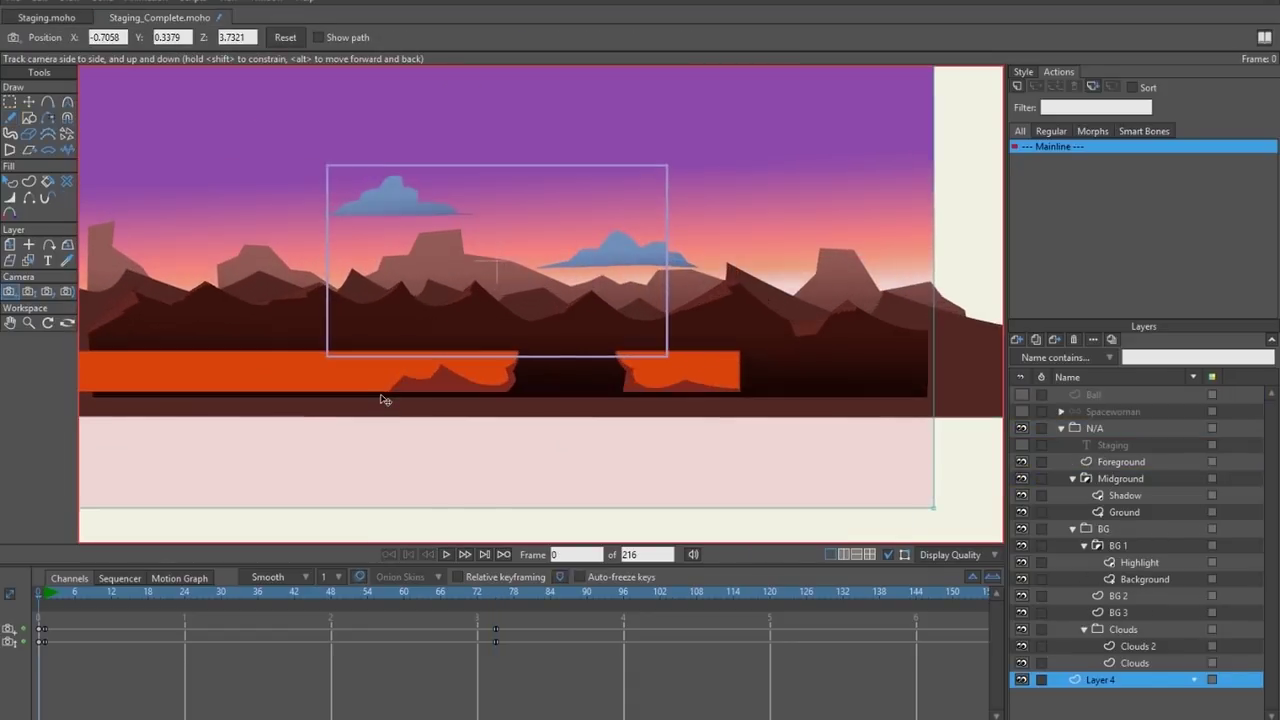
scroll(383, 397, down, 2)
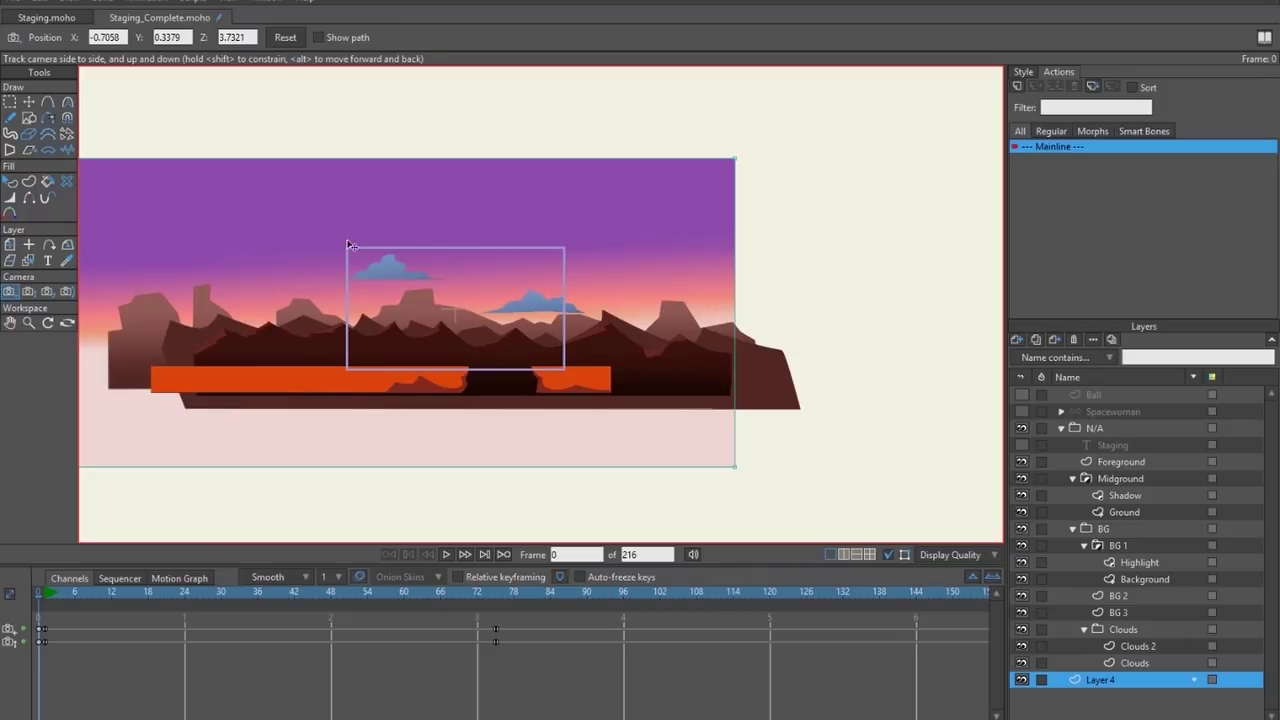
key(ctrl+j)
key(ctrl+j)
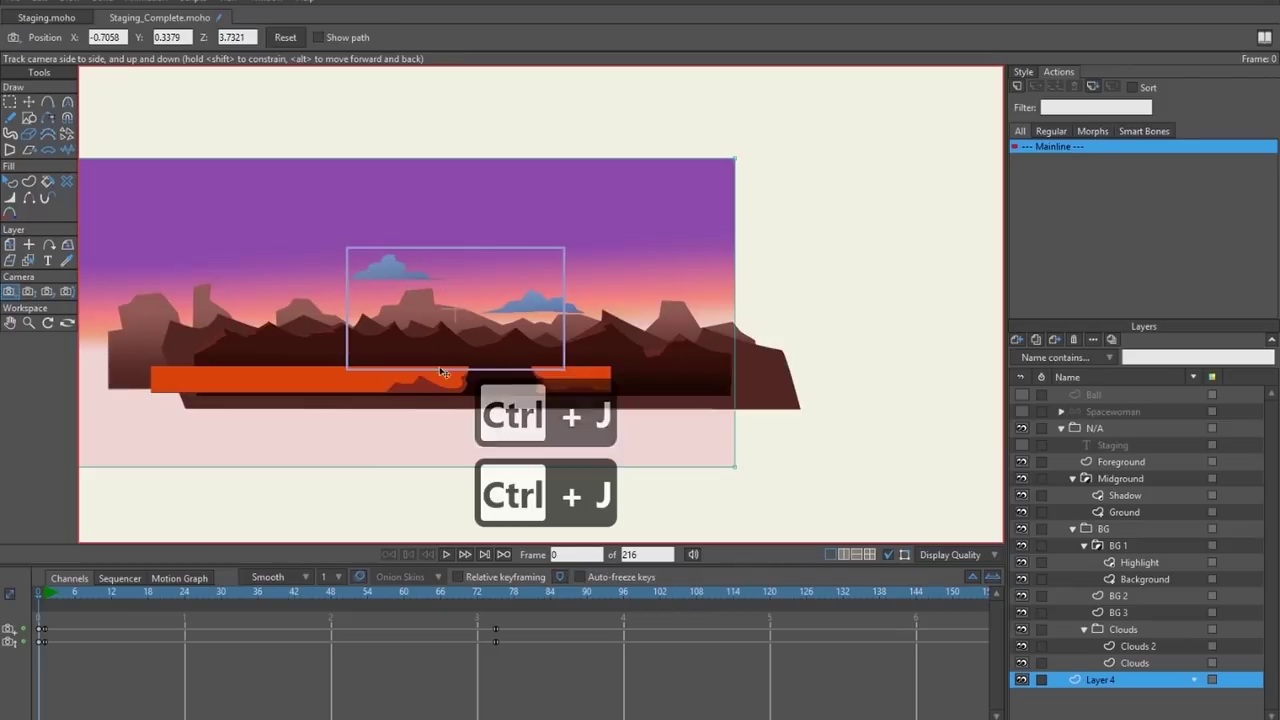
scroll(432, 344, down, 2)
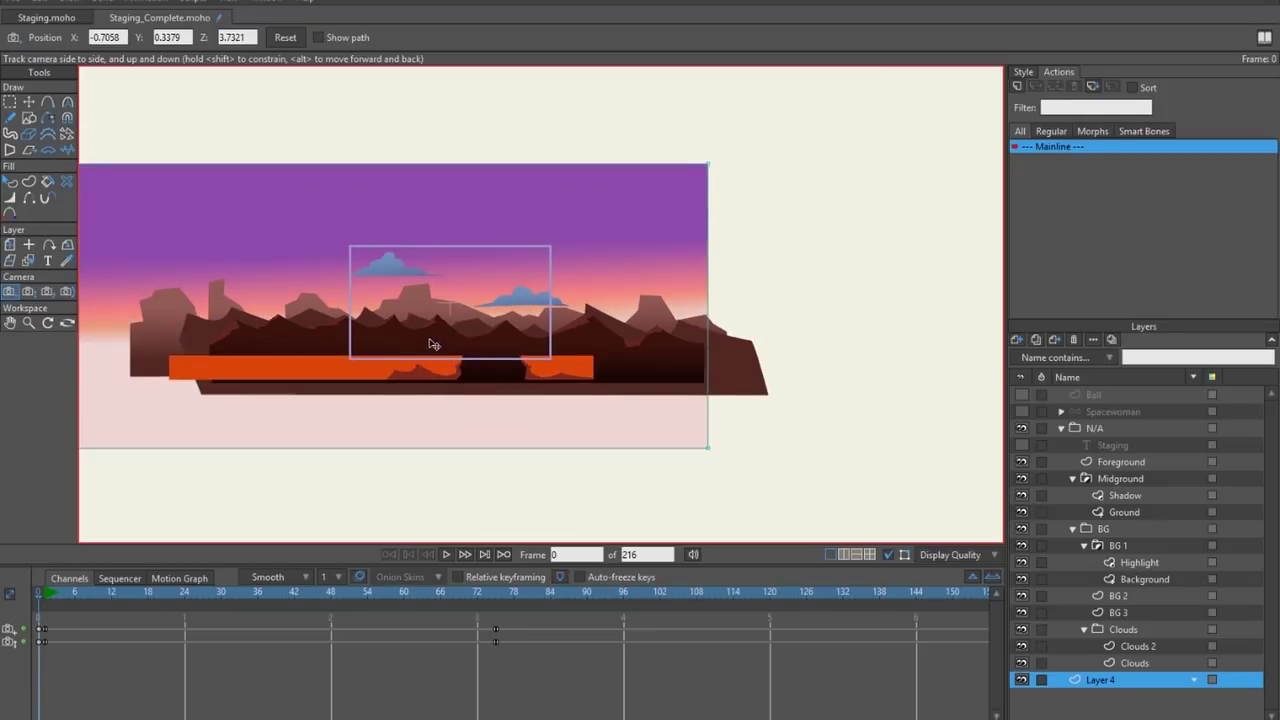
scroll(456, 358, up, 1)
Return to Staging.moho, check the framing with the cropped camera view, and hide the Spacewoman layer.
click(47, 17)
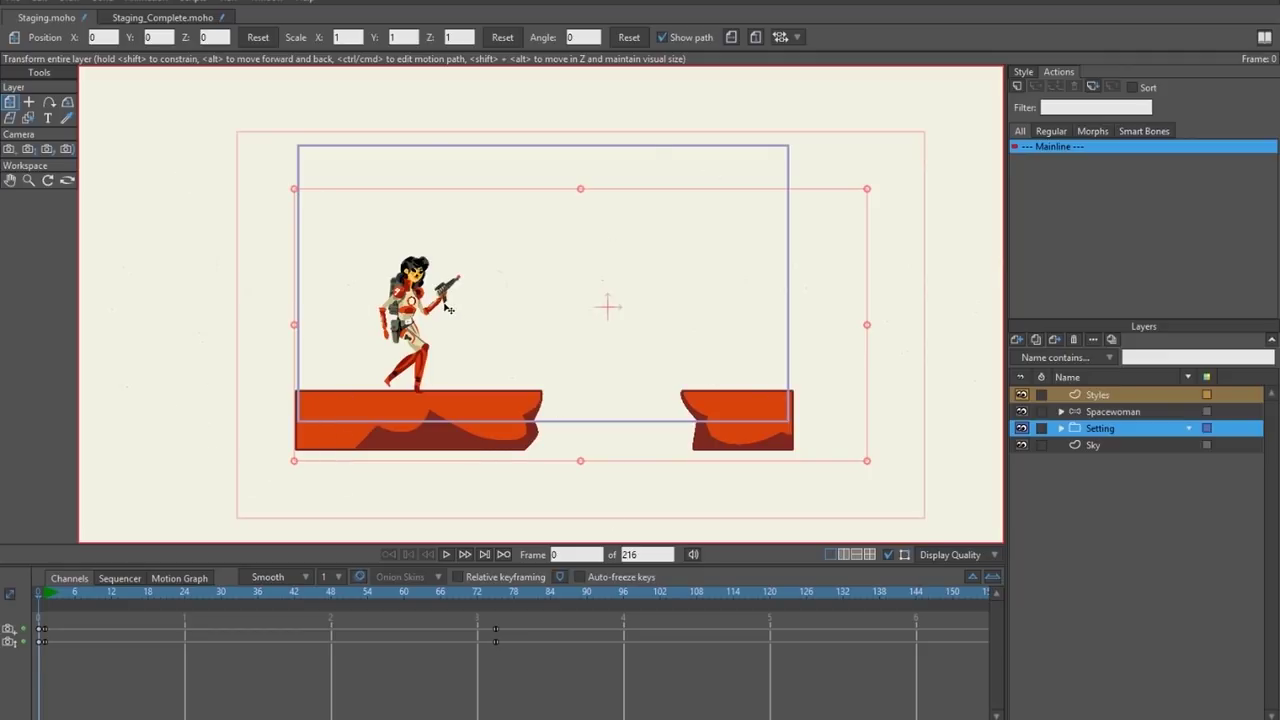
key(ctrl+j)
key(ctrl+j)
click(1021, 412)
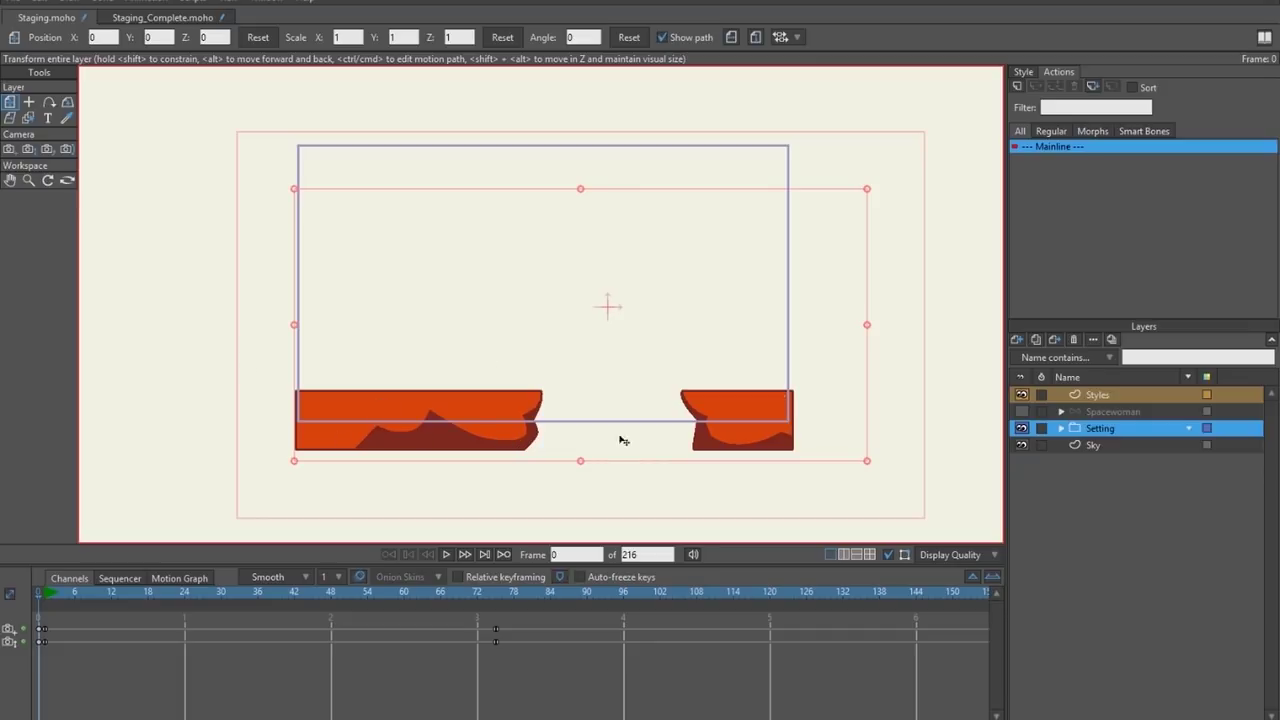
On the Ground layer inside Setting > Midground, extend the left platform by moving its two outer points to about X -3.7864.
click(1061, 429)
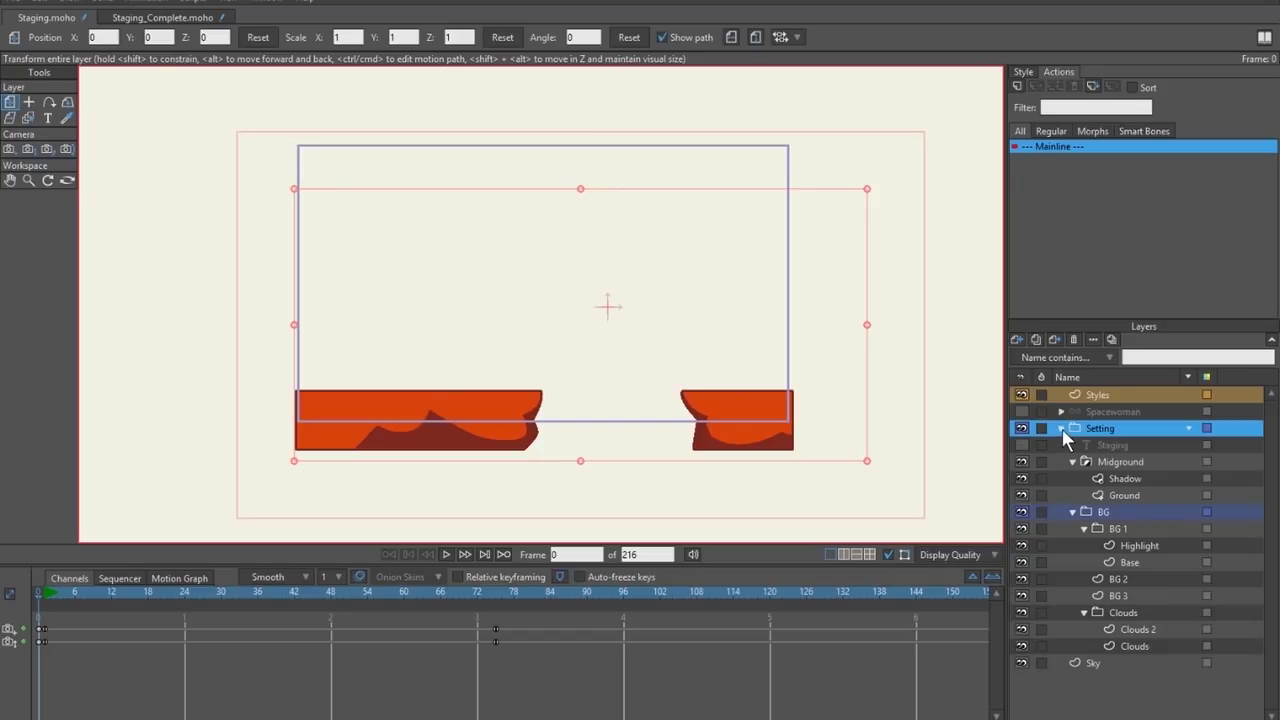
click(1120, 463)
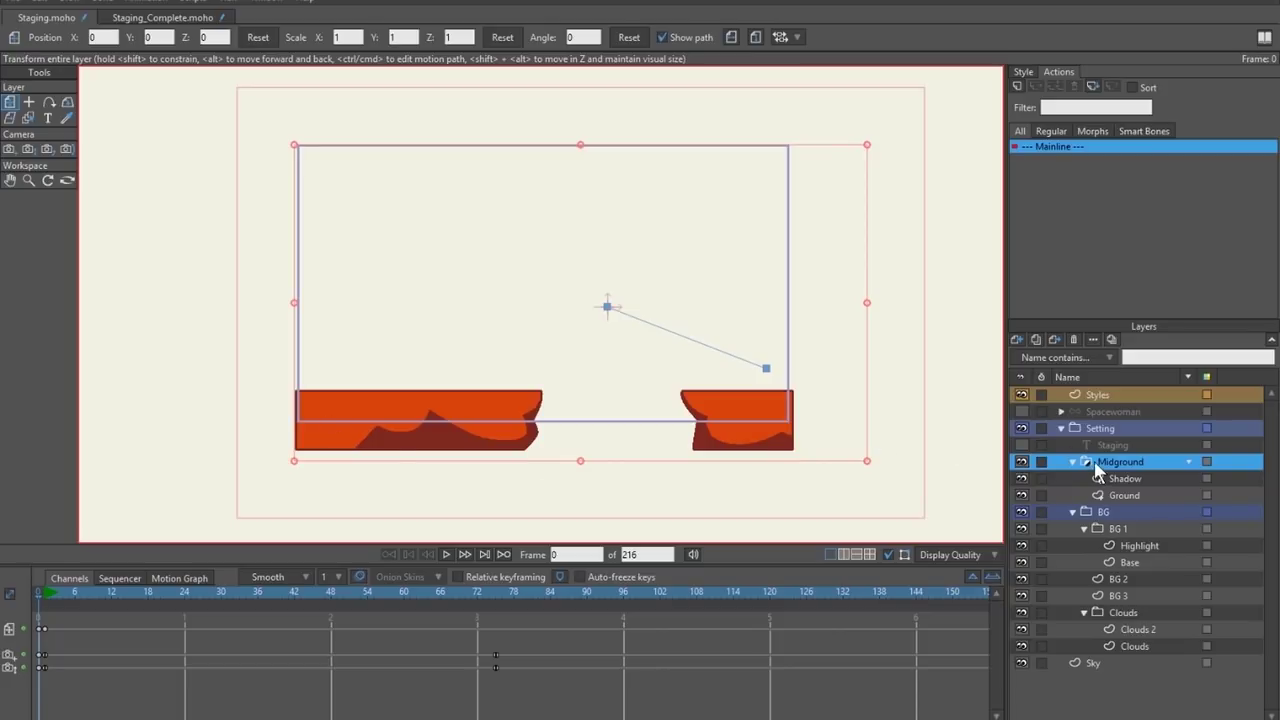
click(1121, 481)
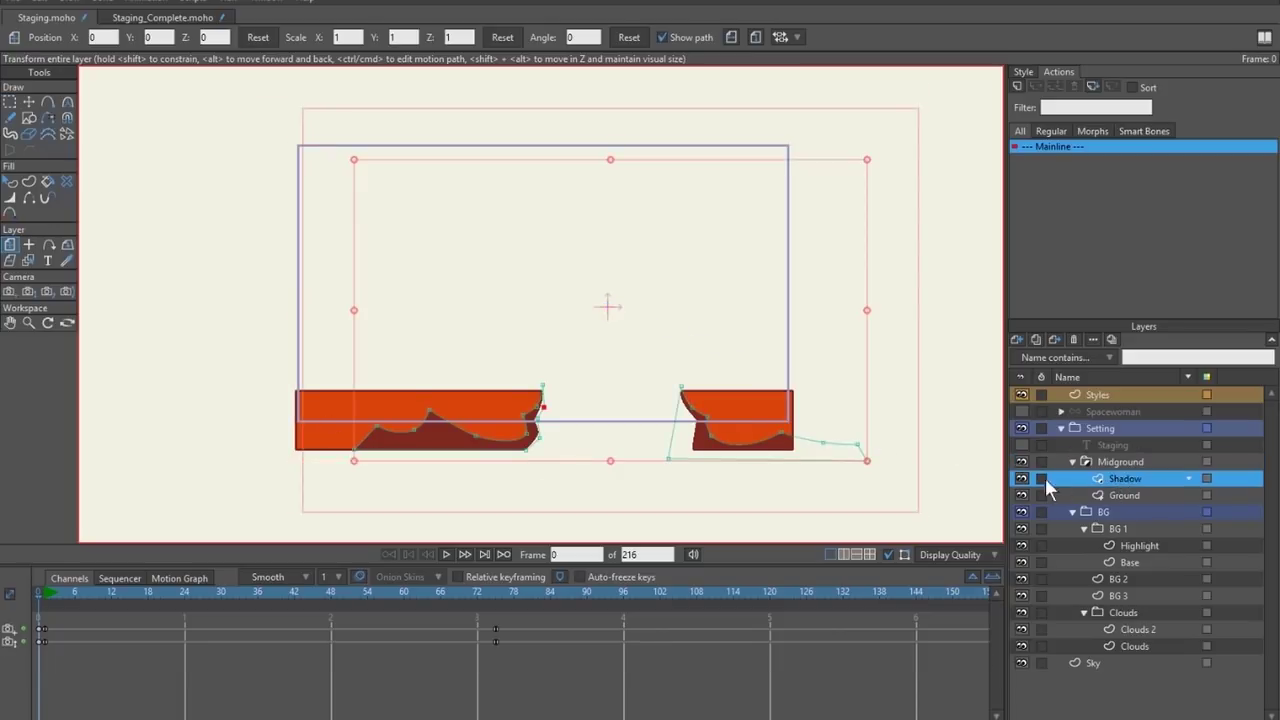
click(1119, 493)
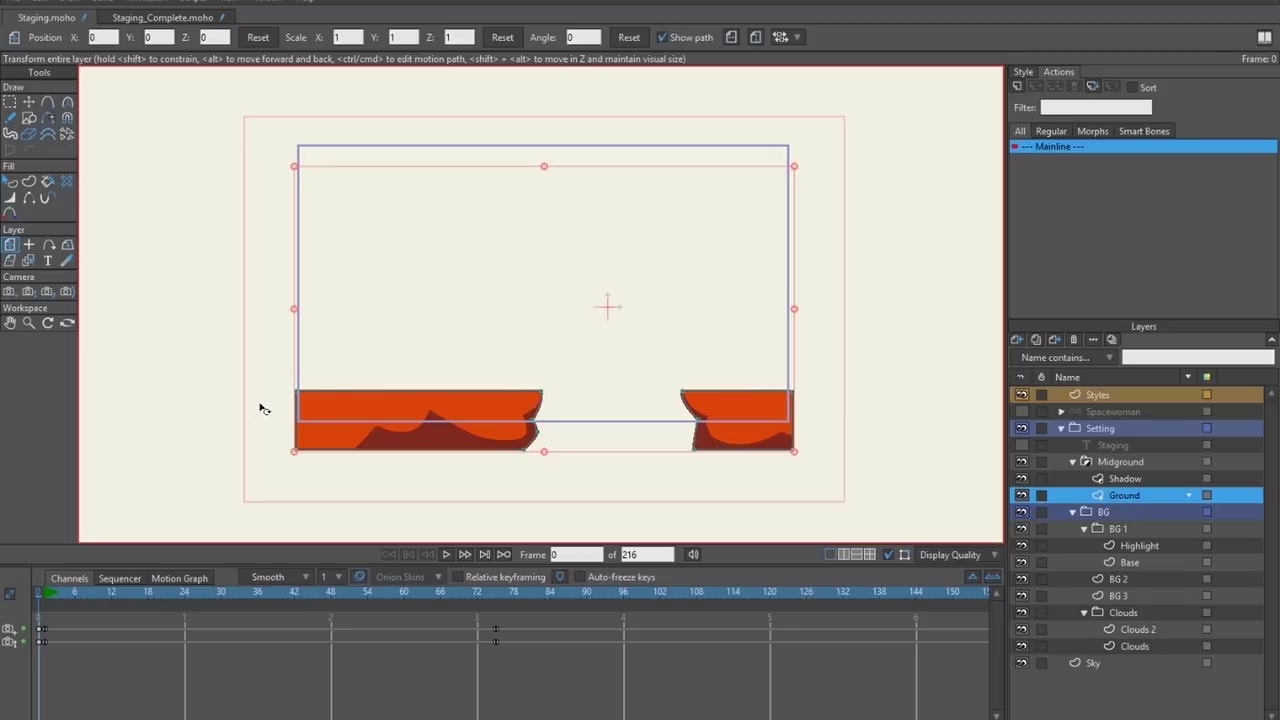
key(g)
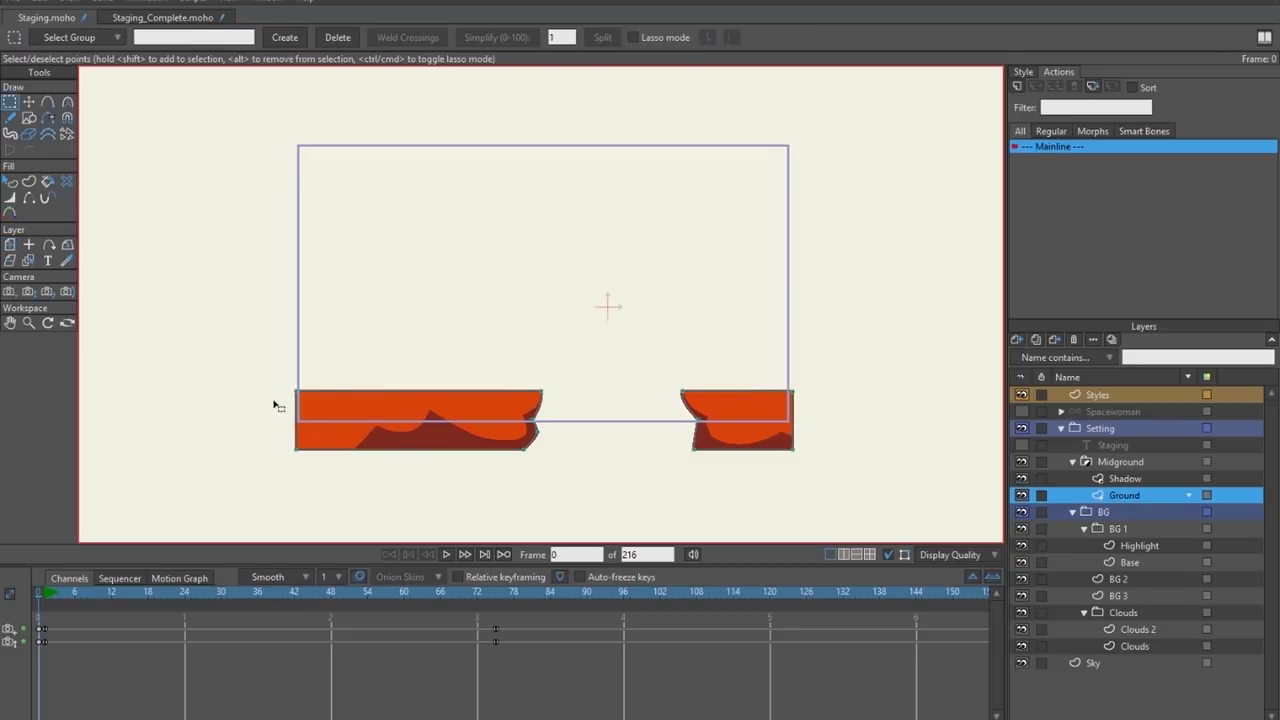
drag(257, 371, 348, 507)
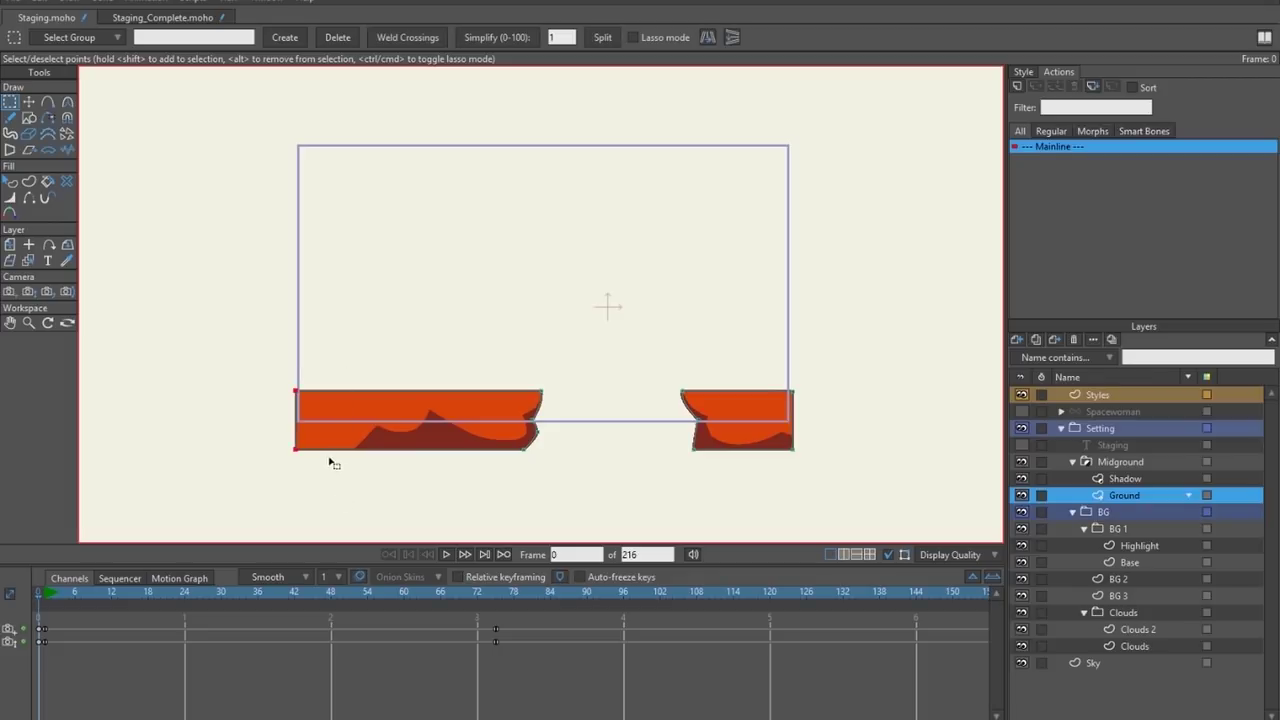
key(t)
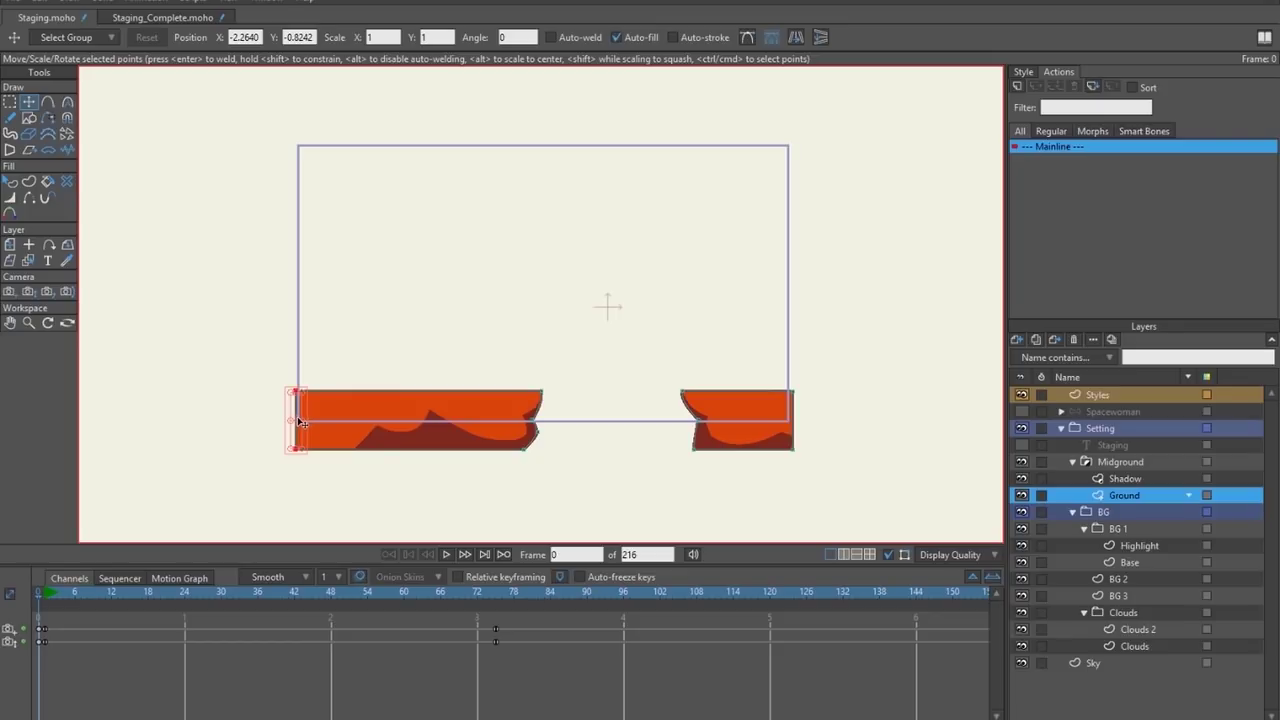
drag(300, 426, 87, 418)
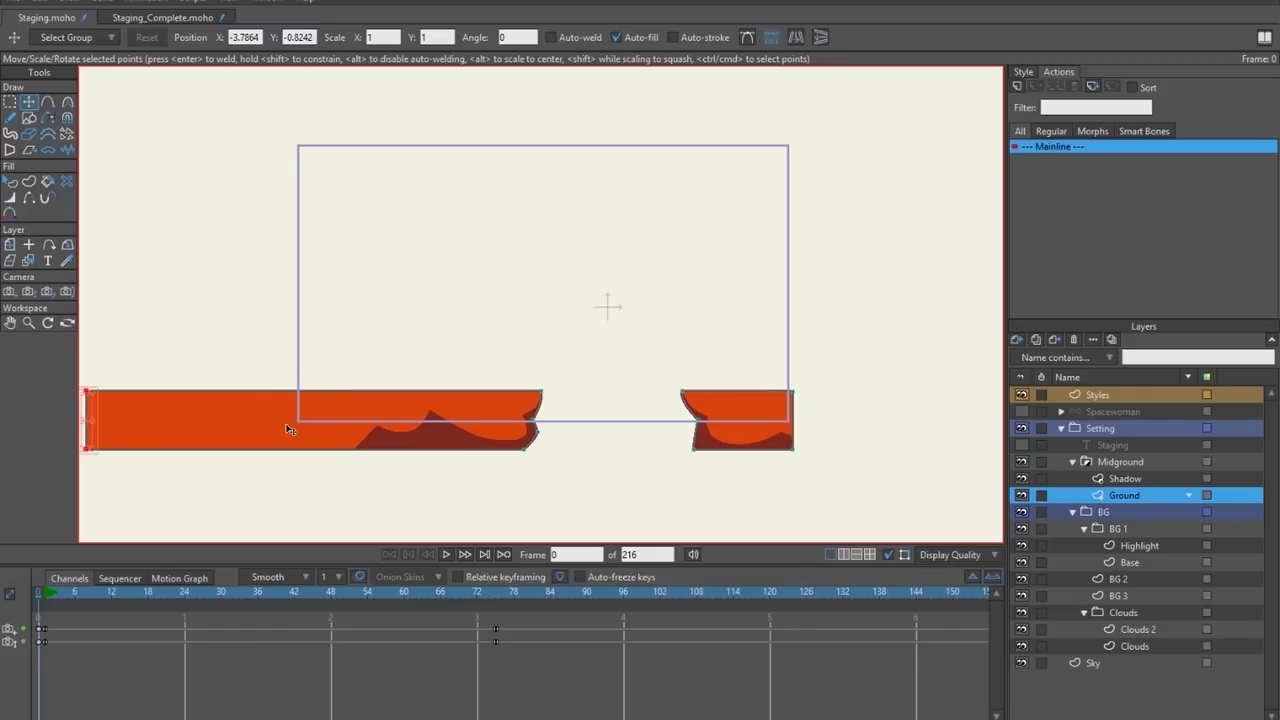
Deepen the Ground layer's left platform by moving its bottom points down to about Y -2.8088.
scroll(290, 428, down, 2)
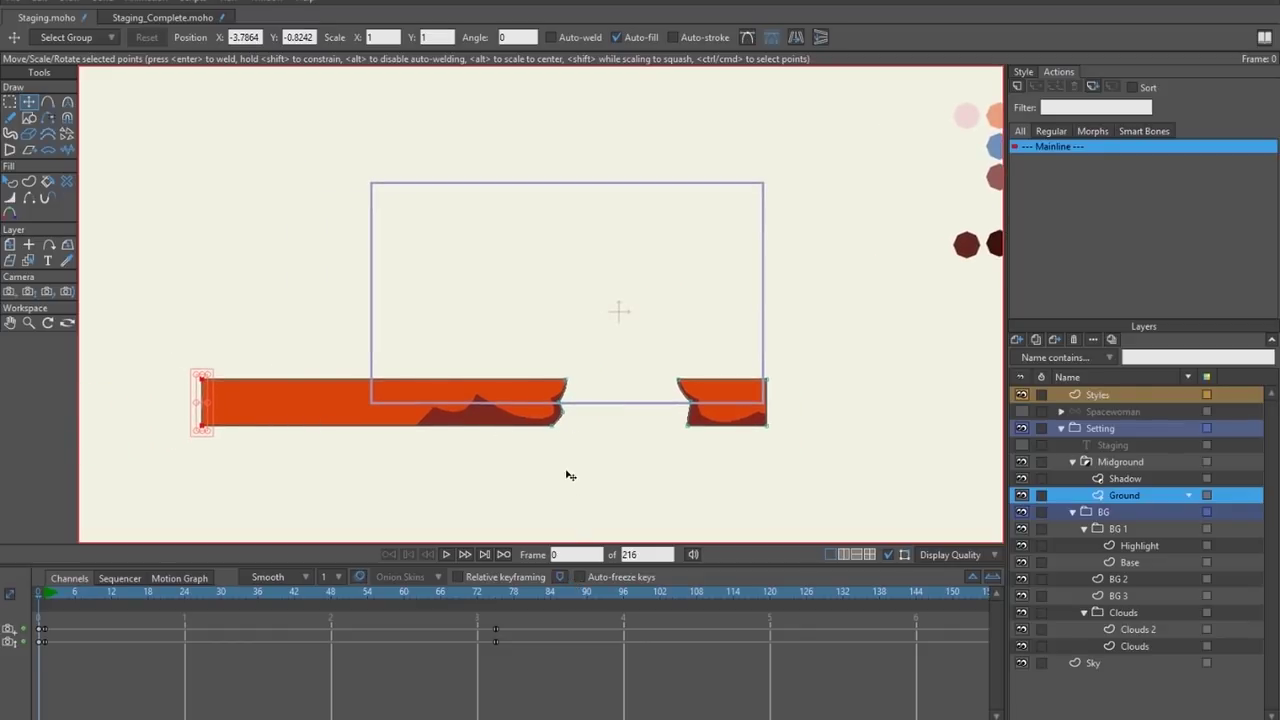
scroll(550, 420, down, 2)
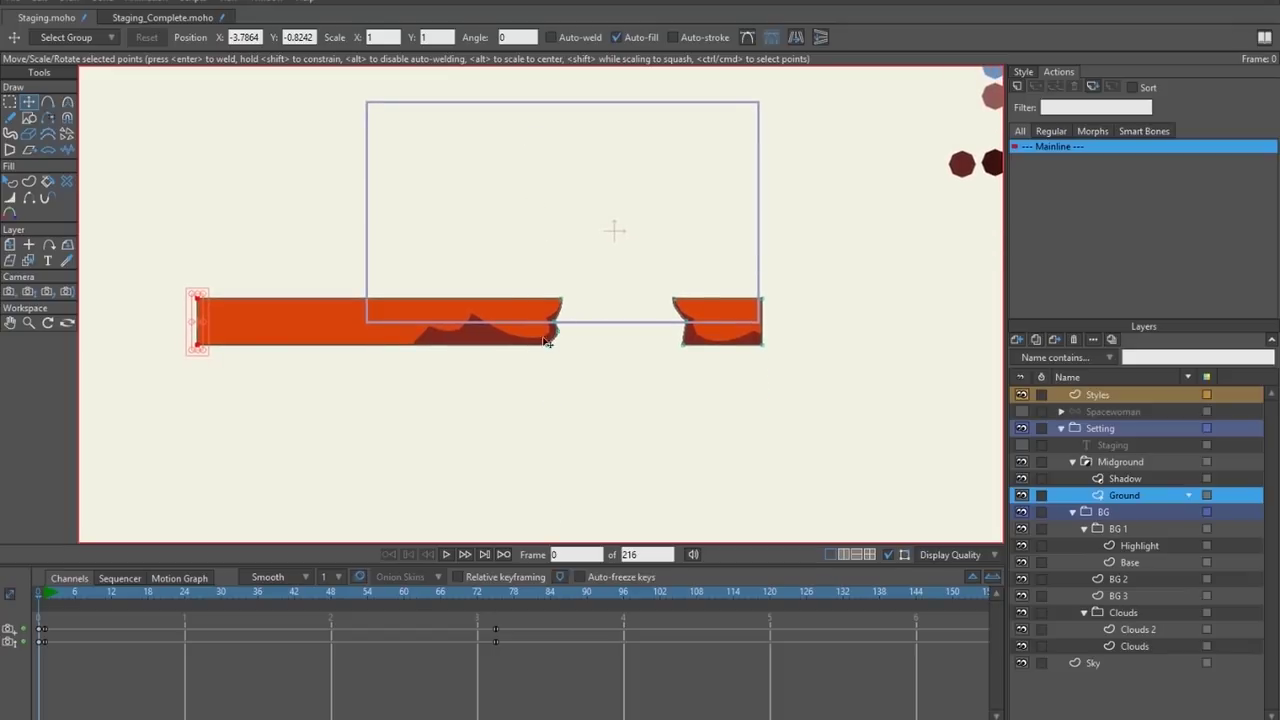
key(g)
drag(171, 338, 590, 386)
key(t)
drag(386, 360, 370, 557)
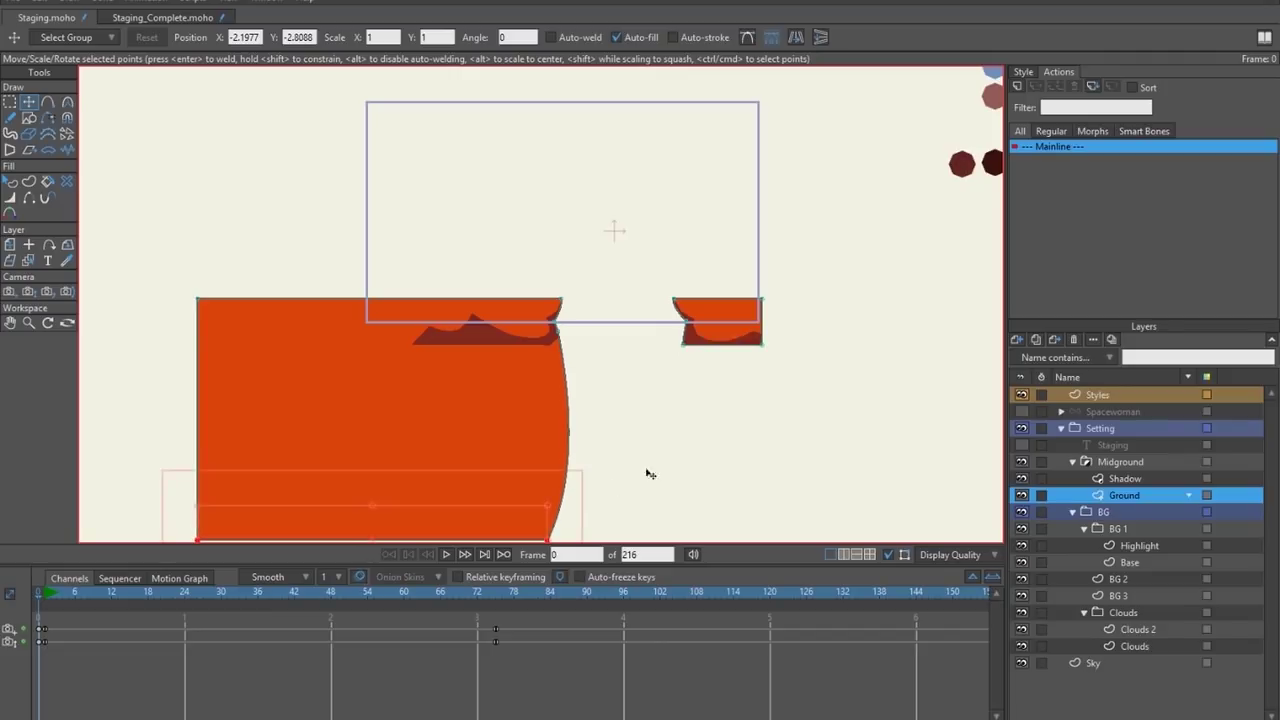
Taper the left platform's cliff by moving its lower-right corner inward to about X -1.1558.
scroll(649, 471, down, 2)
key(t)
drag(544, 454, 485, 452)
Move the Shadow layer's lower-right point on the left platform down to about X -0.7182, Y -3.1842, and reselect the Ground layer.
ctrl+alt+click(483, 254)
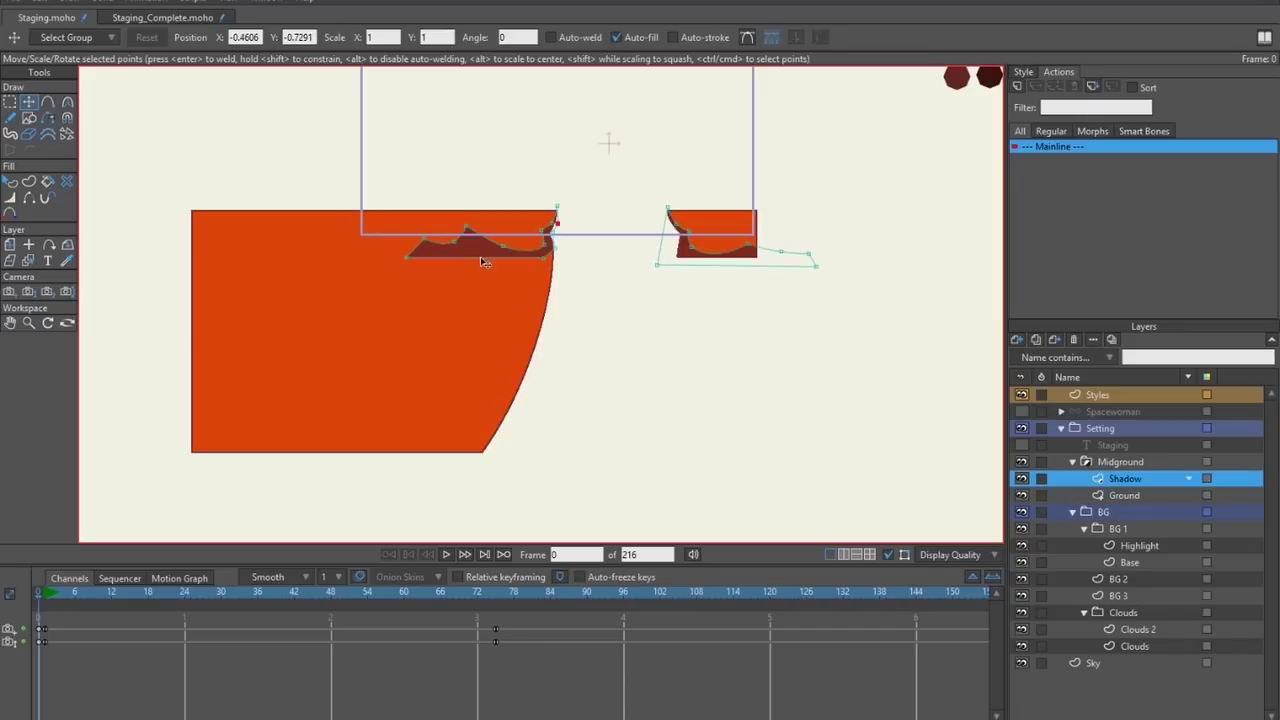
key(t)
drag(554, 268, 531, 496)
drag(571, 309, 491, 337)
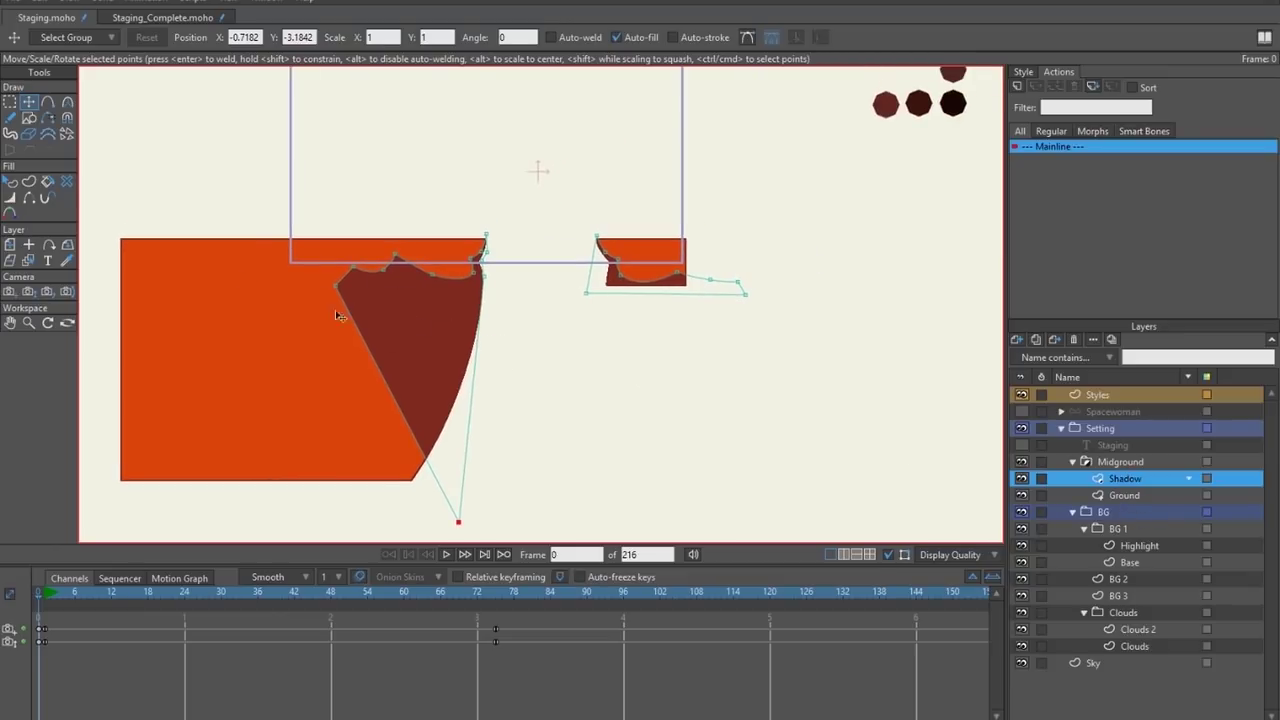
ctrl+alt+click(280, 350)
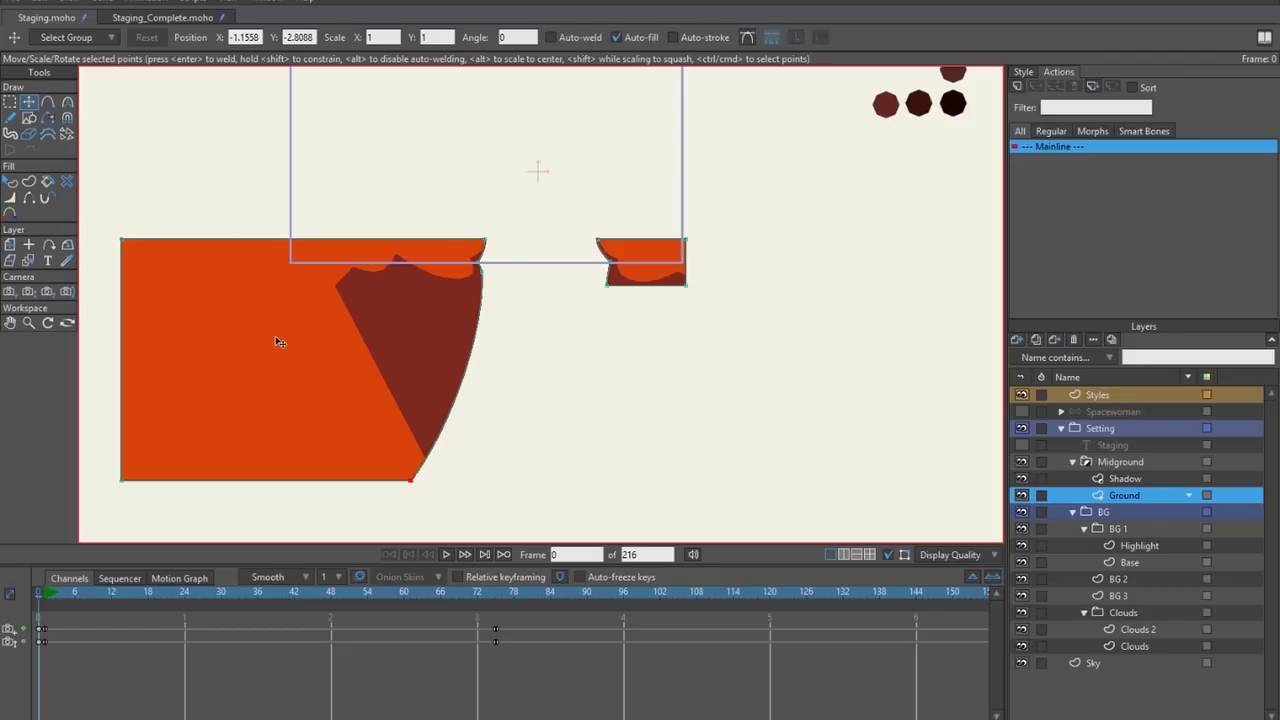
click(1123, 478)
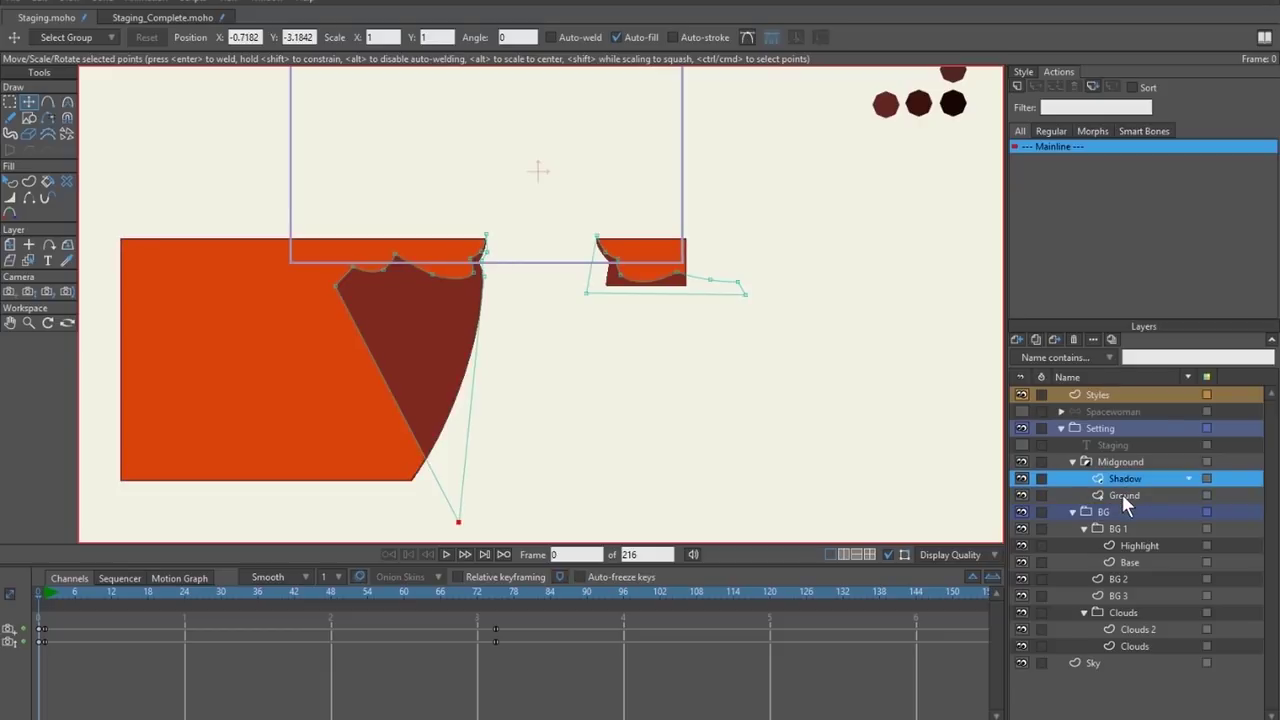
click(1122, 494)
ctrl+alt+click(443, 331)
ctrl+alt+click(285, 357)
ctrl+alt+click(400, 345)
ctrl+alt+click(254, 352)
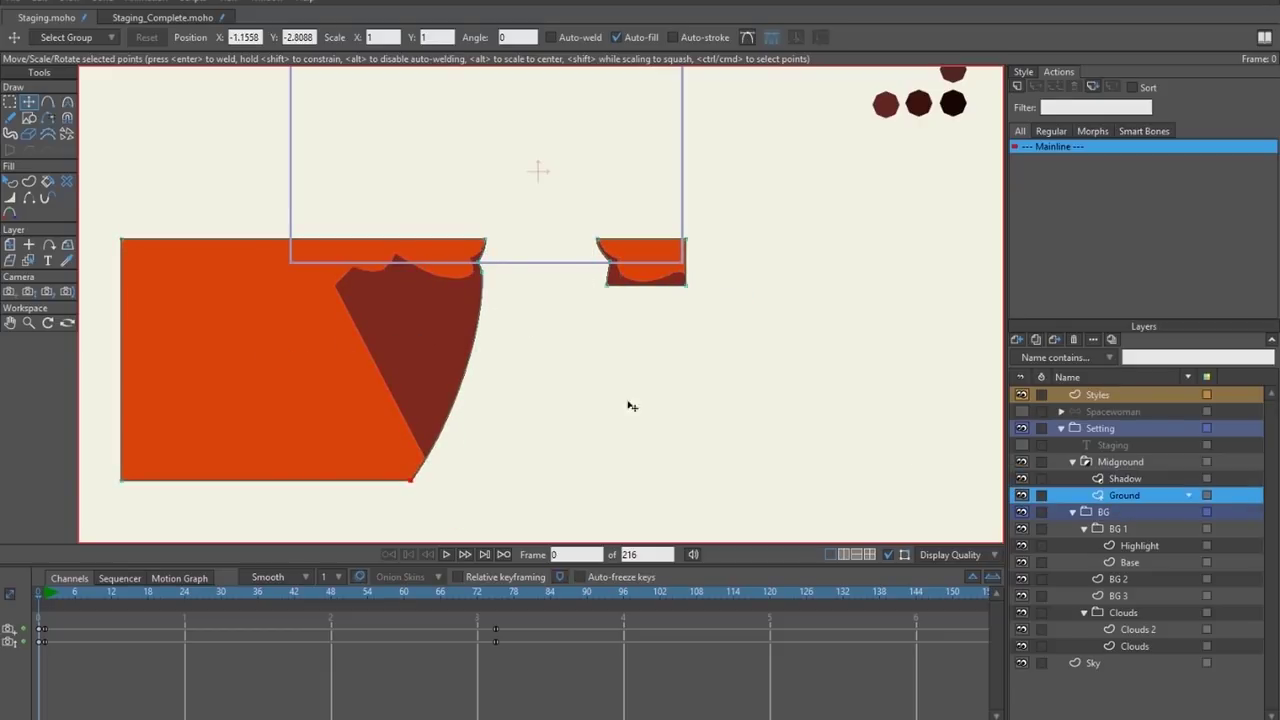
click(1130, 478)
On the Ground layer, extend the right platform by moving its two outer points to about X 3.4522.
click(1124, 496)
key(g)
drag(663, 229, 775, 412)
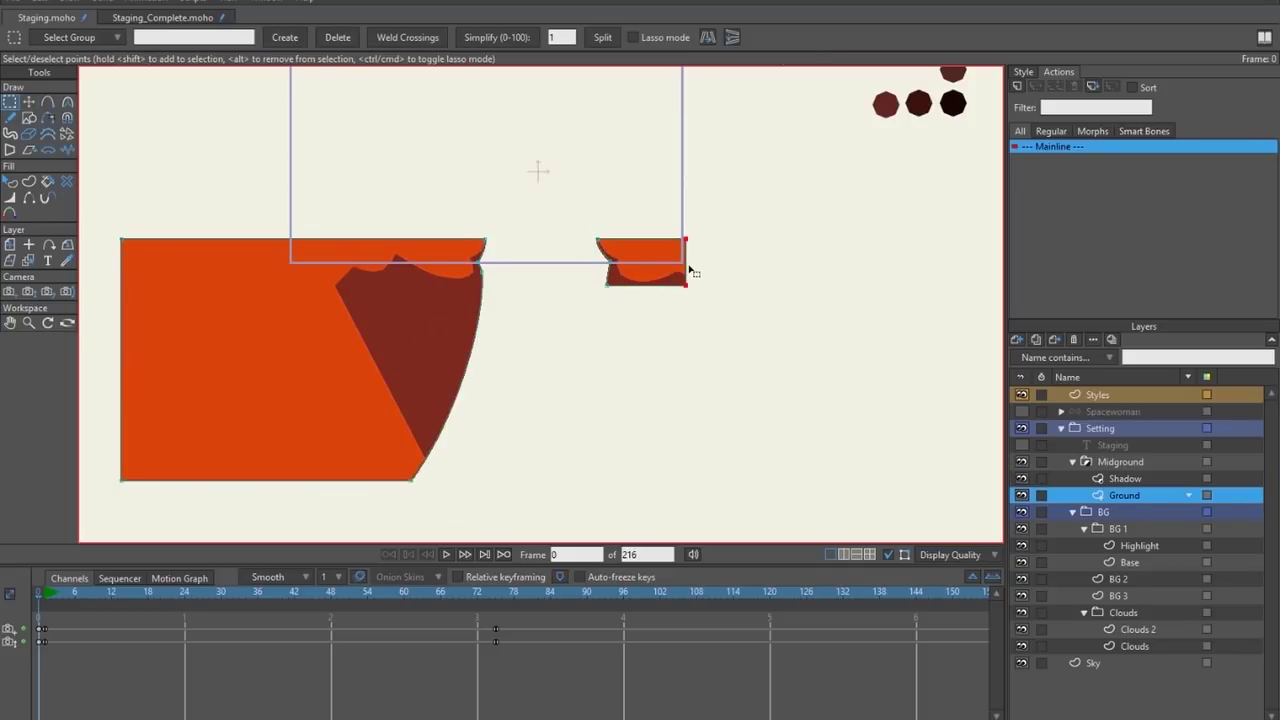
key(t)
drag(690, 269, 922, 286)
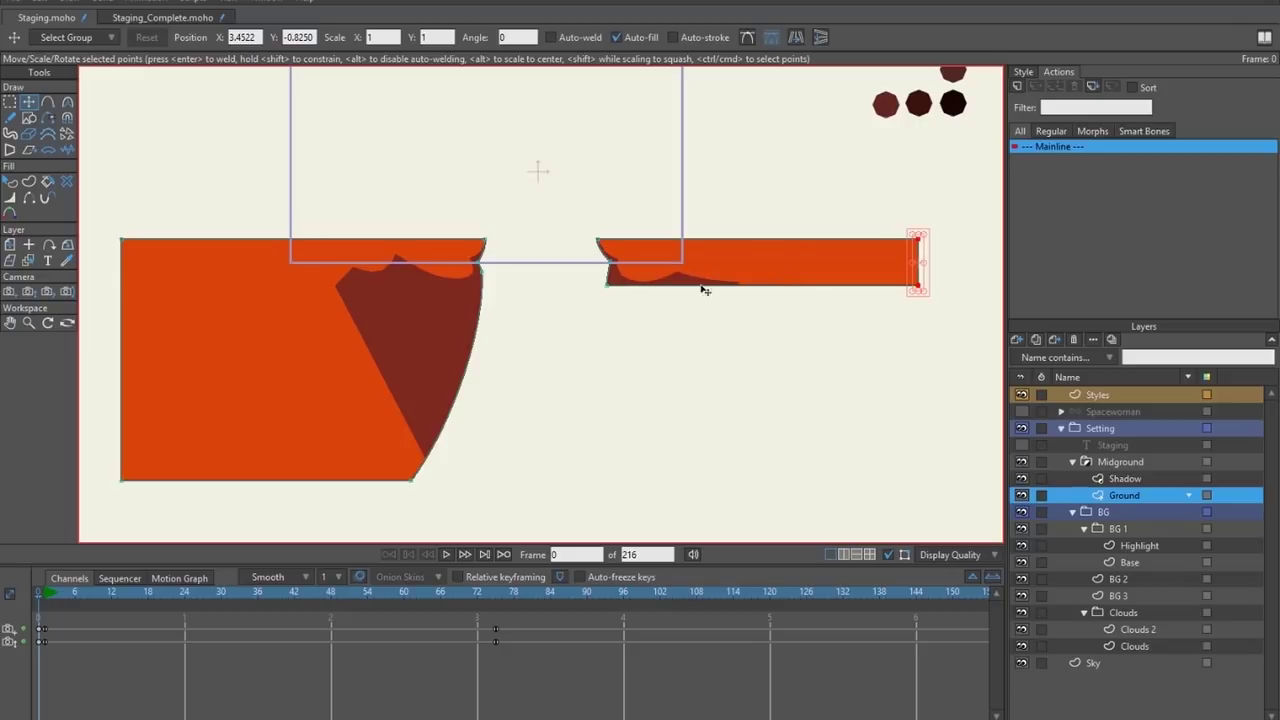
Lower the Ground layer's right platform bottom points to about Y -2.7462, and taper it by moving its lower-left corner to about X 1.2407, Y -2.8840.
key(g)
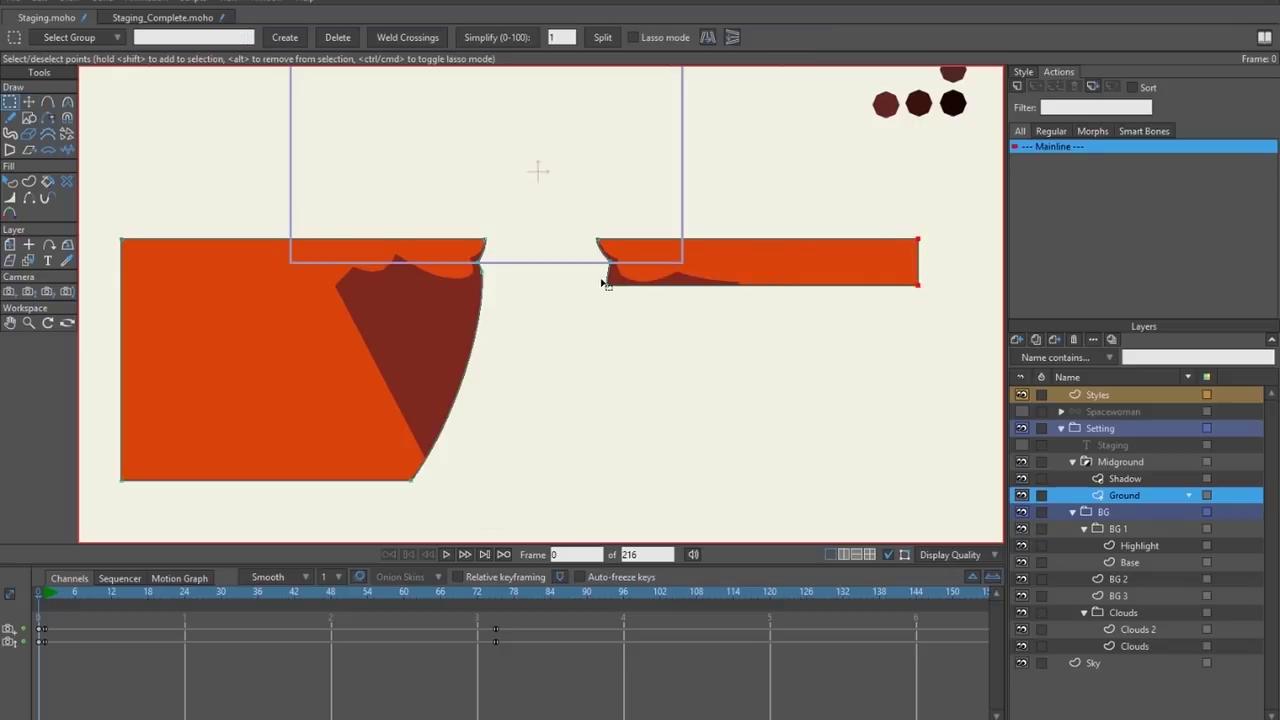
drag(580, 275, 948, 328)
key(t)
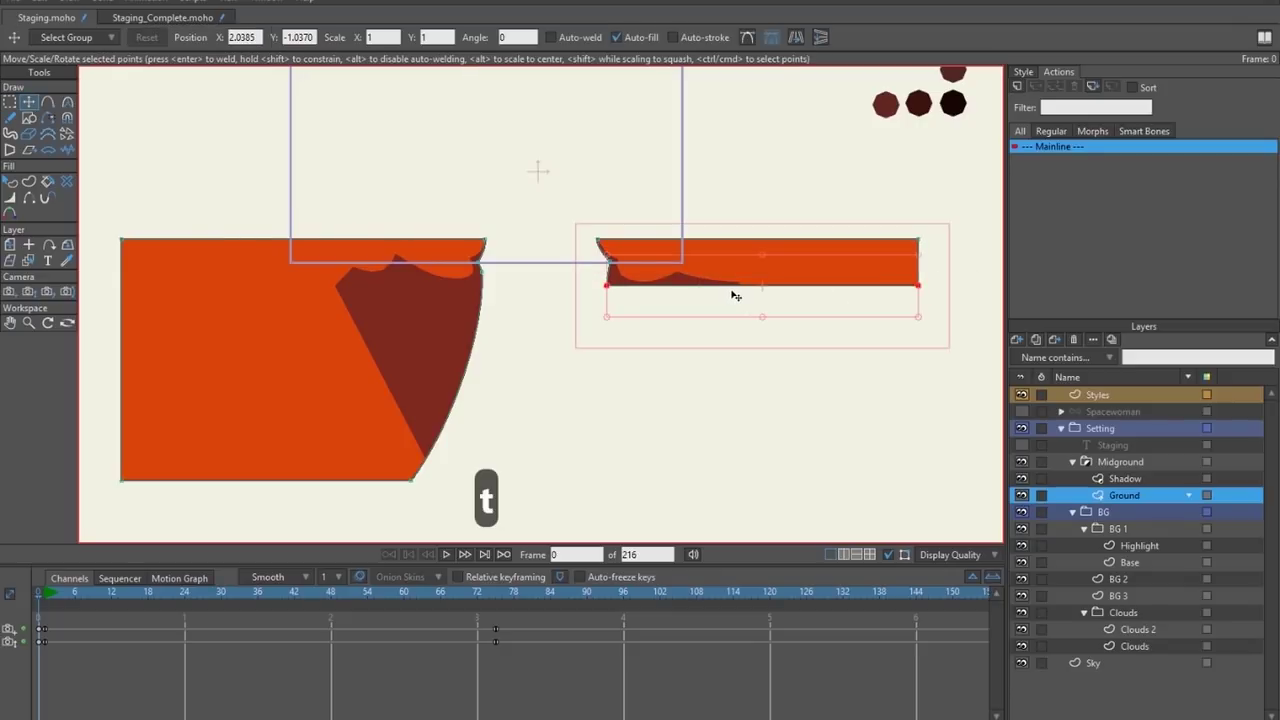
drag(735, 296, 737, 474)
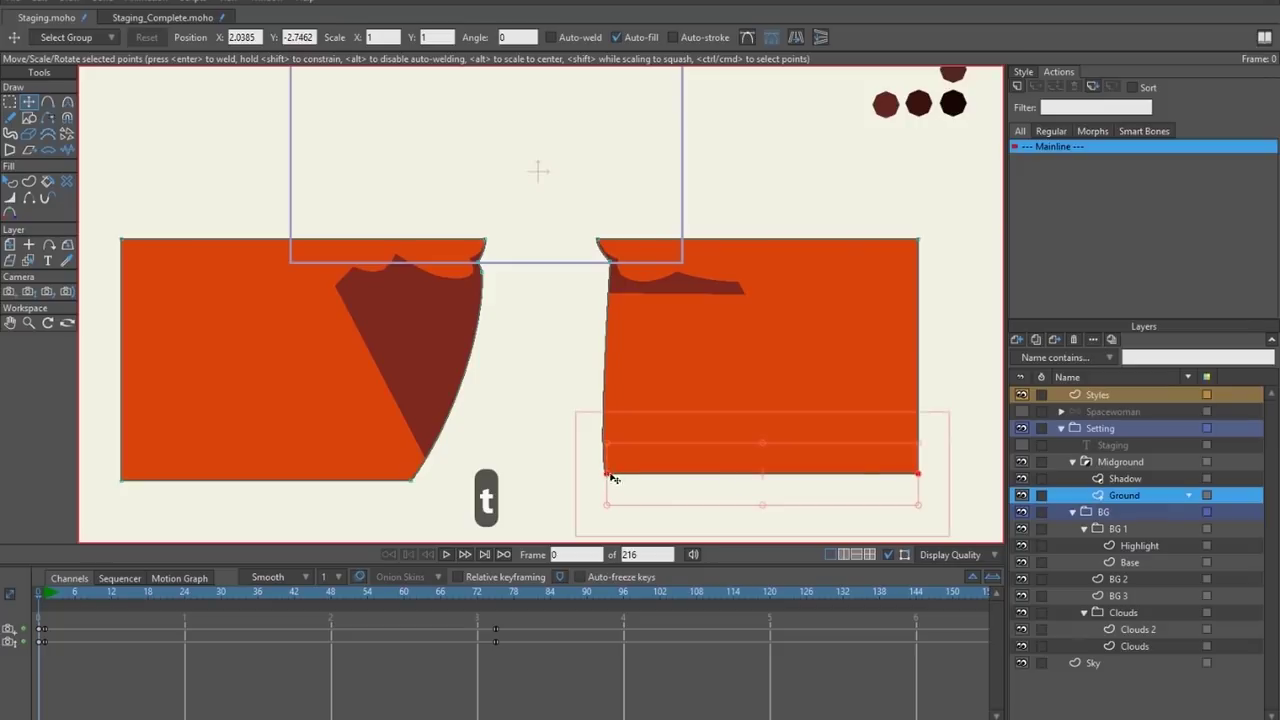
drag(614, 479, 673, 489)
click(608, 491)
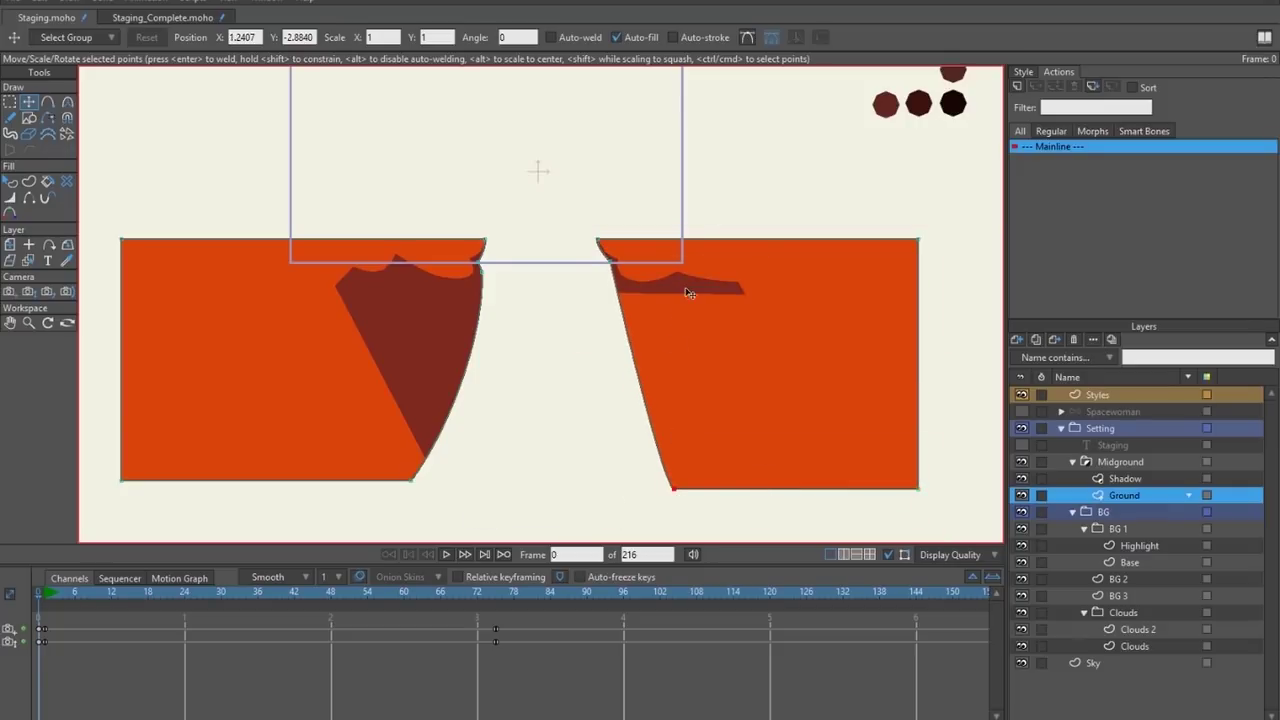
Move the Shadow layer's lower-right point on the right platform down to about X 1.3929, Y -3.5474.
ctrl+alt+click(689, 293)
key(t)
click(742, 299)
drag(742, 299, 704, 492)
scroll(560, 400, down, 1)
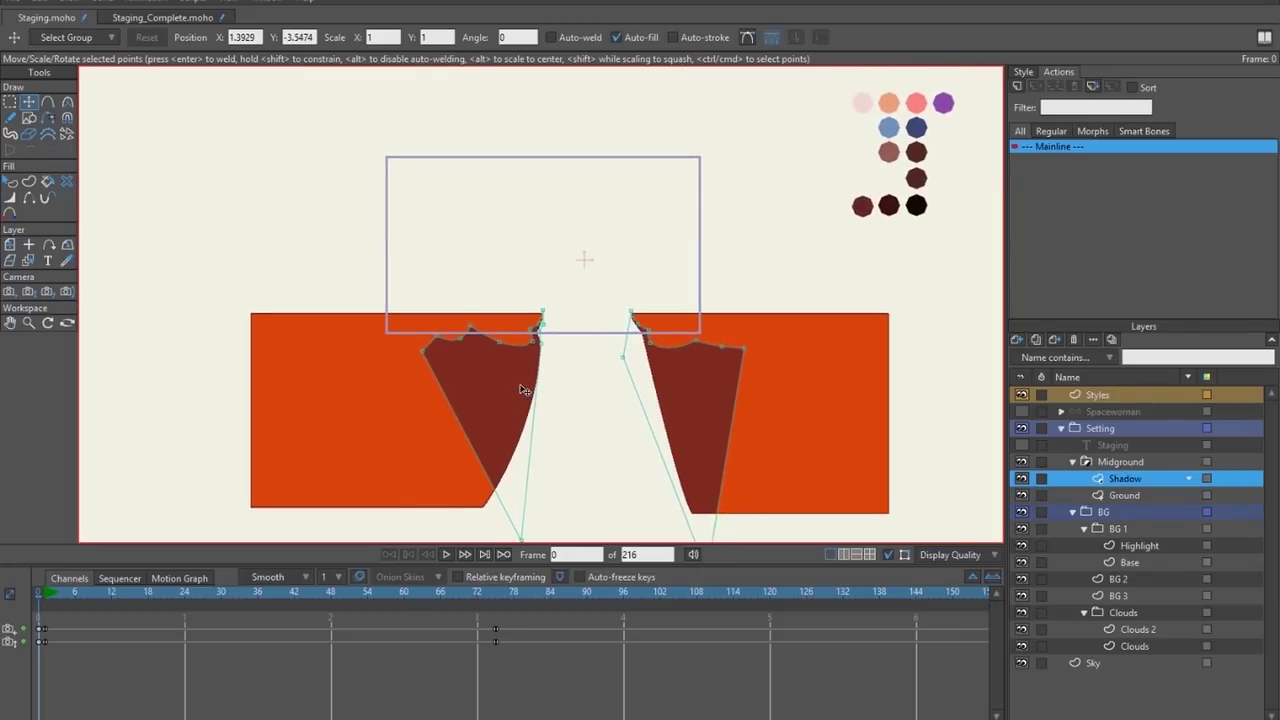
scroll(520, 390, up, 1)
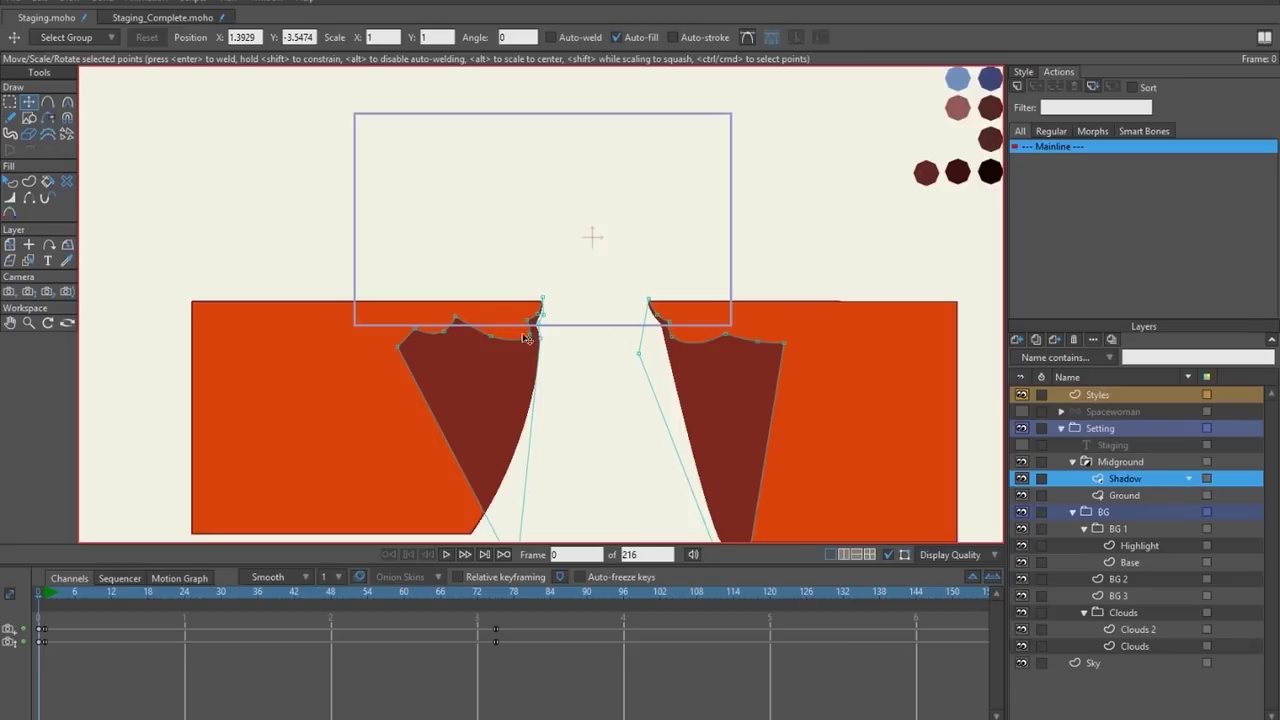
scroll(551, 323, down, 2)
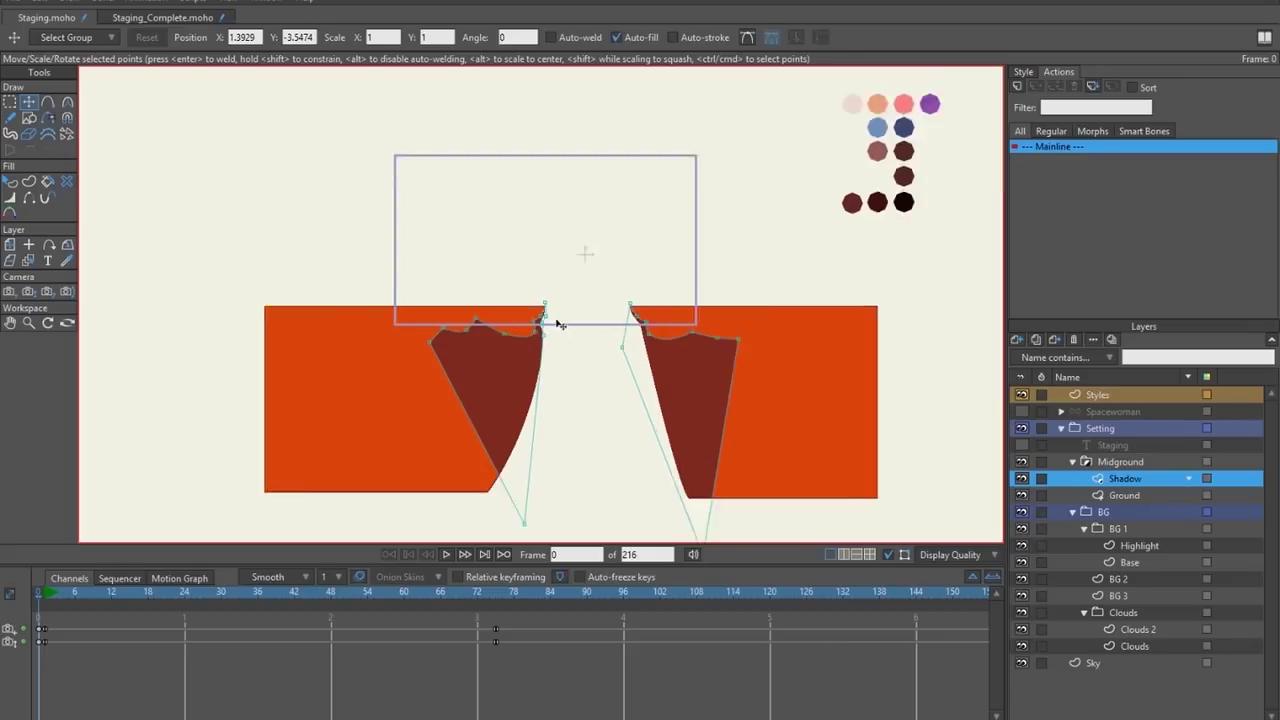
scroll(554, 289, up, 1)
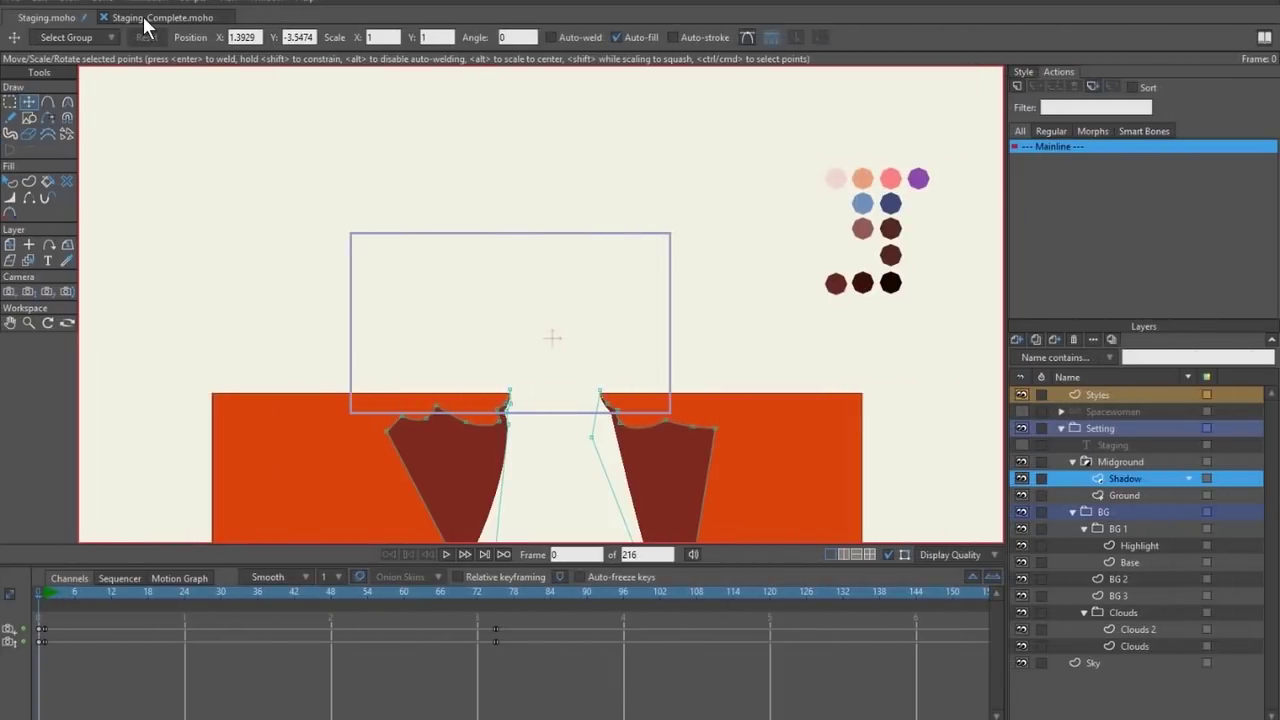
Switch to Staging_Complete.moho and narrow the sky on Layer 4 by moving its left edge points inward.
click(150, 18)
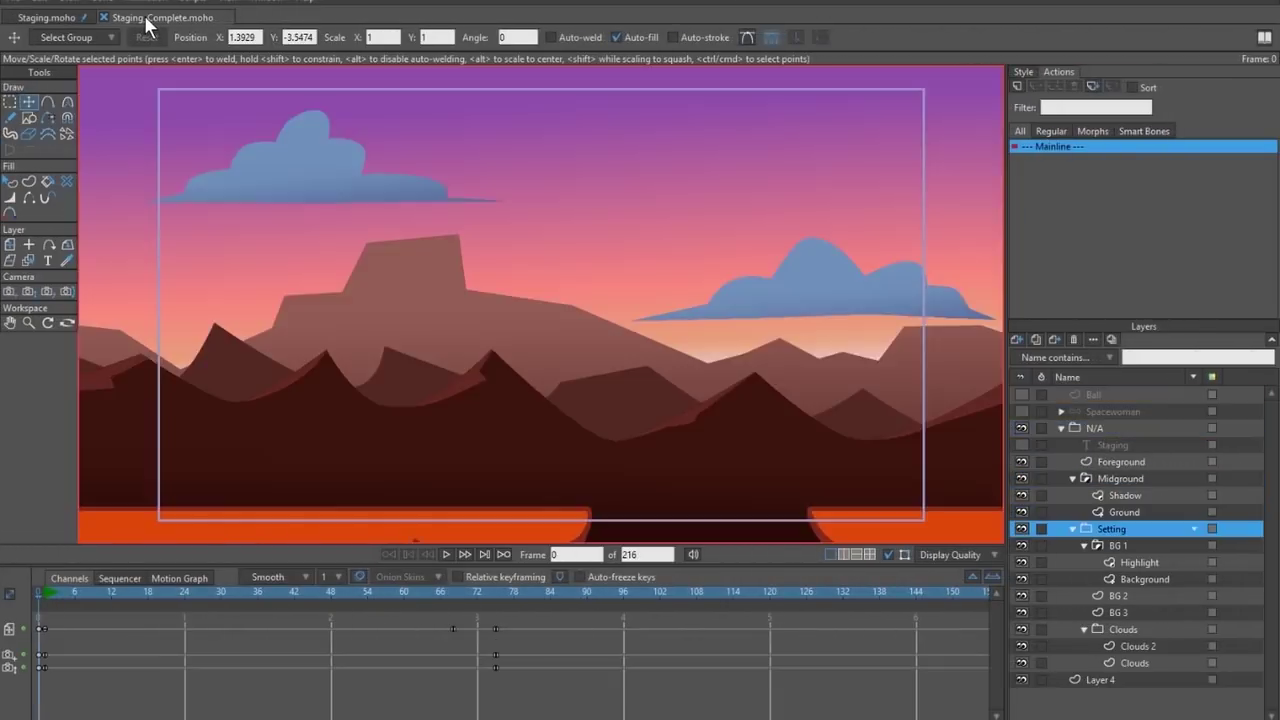
drag(240, 109, 505, 244)
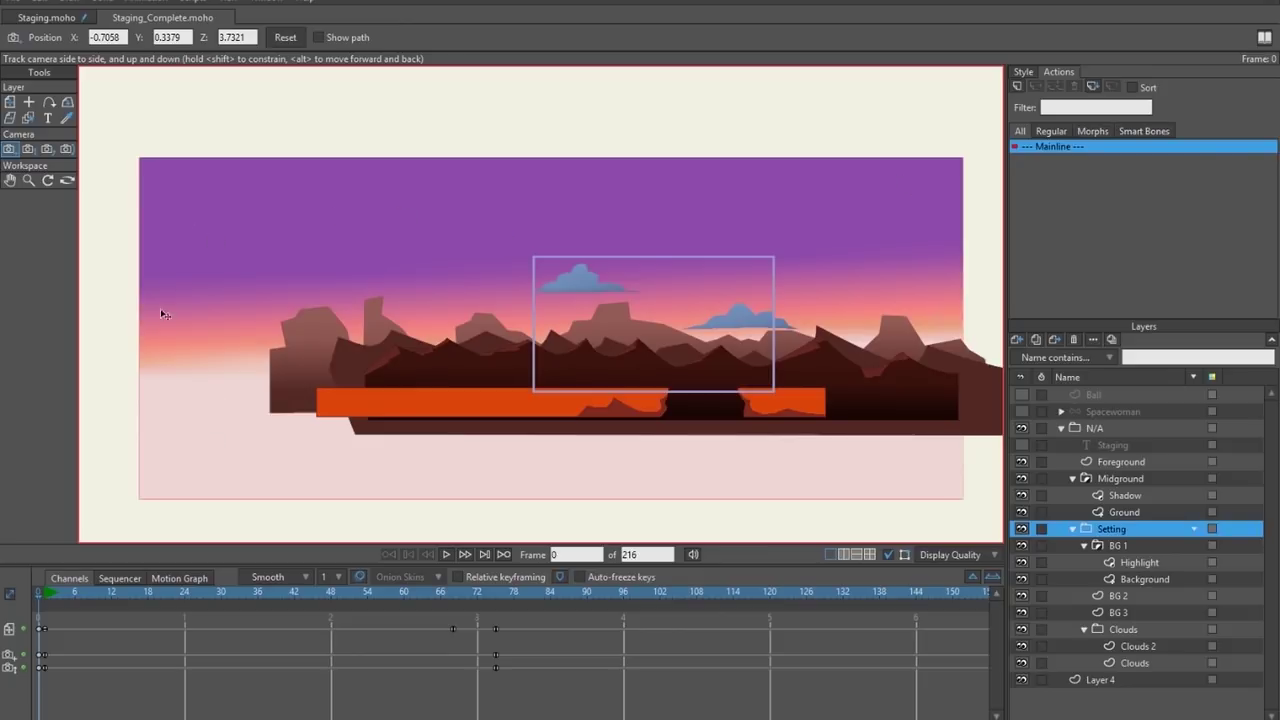
key(g)
drag(100, 137, 230, 546)
key(t)
drag(157, 354, 419, 354)
click(274, 461)
drag(309, 465, 150, 443)
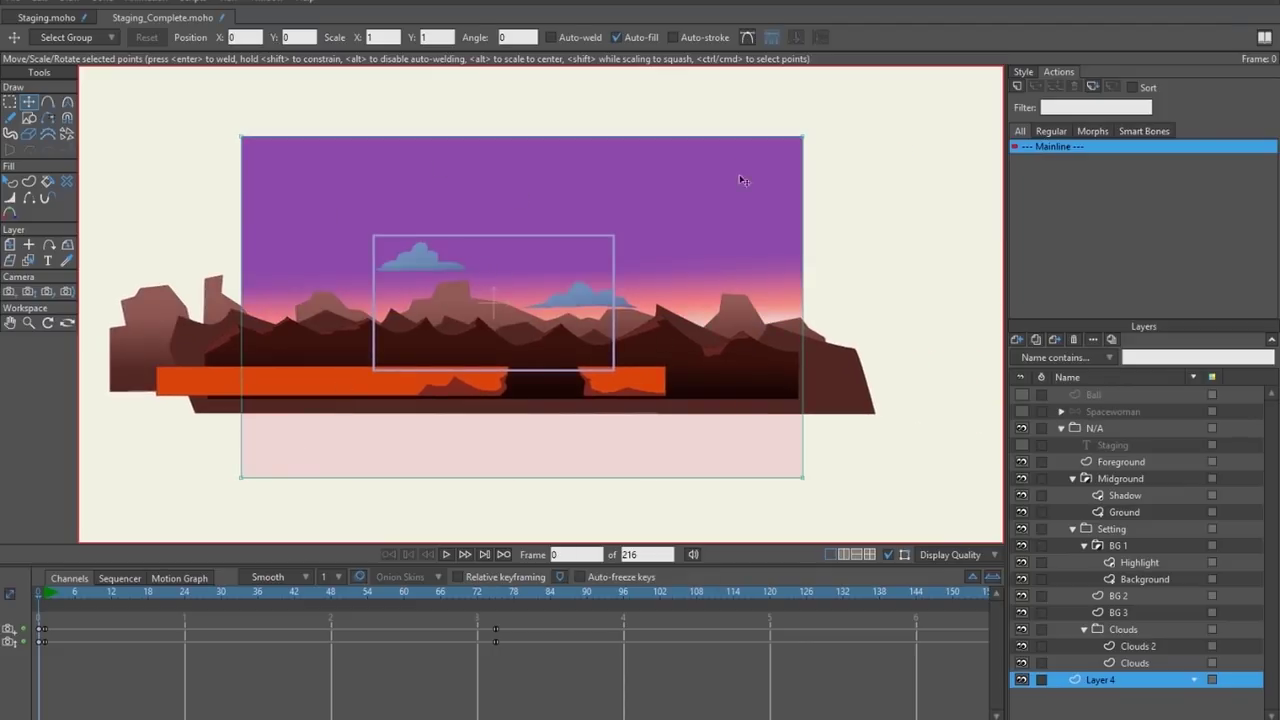
Track the camera around the Staging_Complete.moho scene, ending at about X -4.6876, Y 3.0225.
click(10, 291)
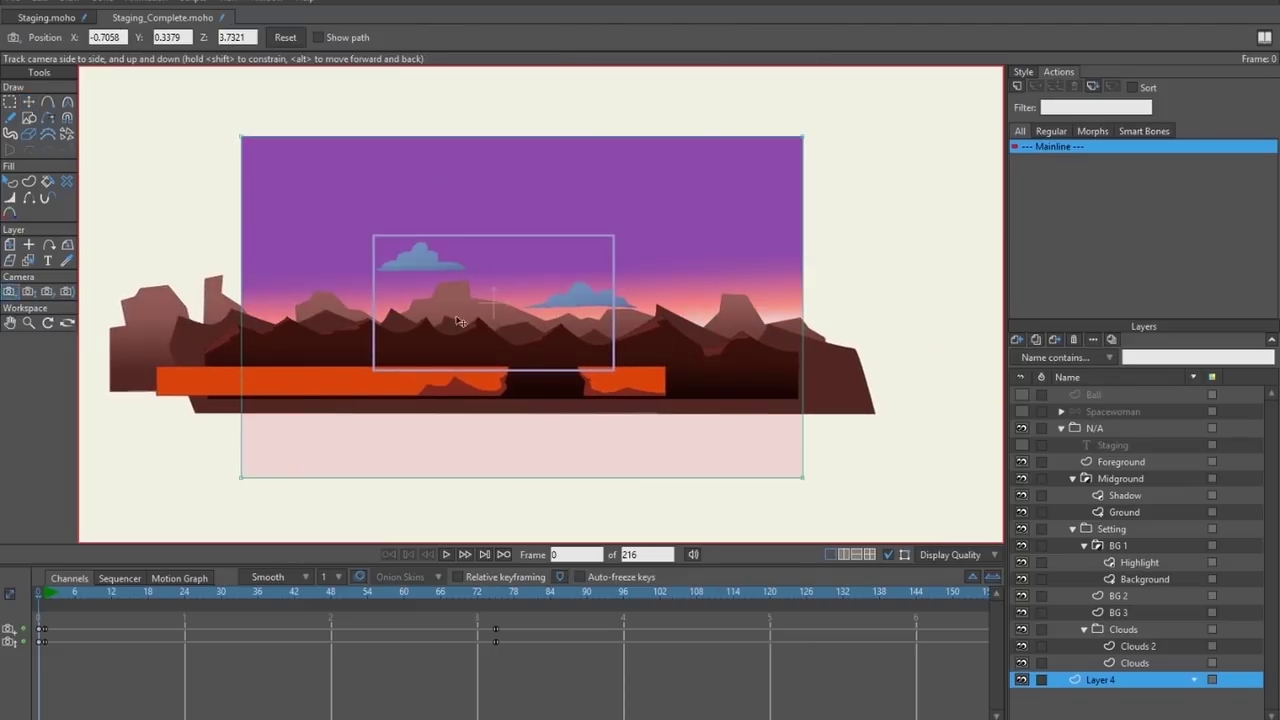
drag(460, 321, 363, 263)
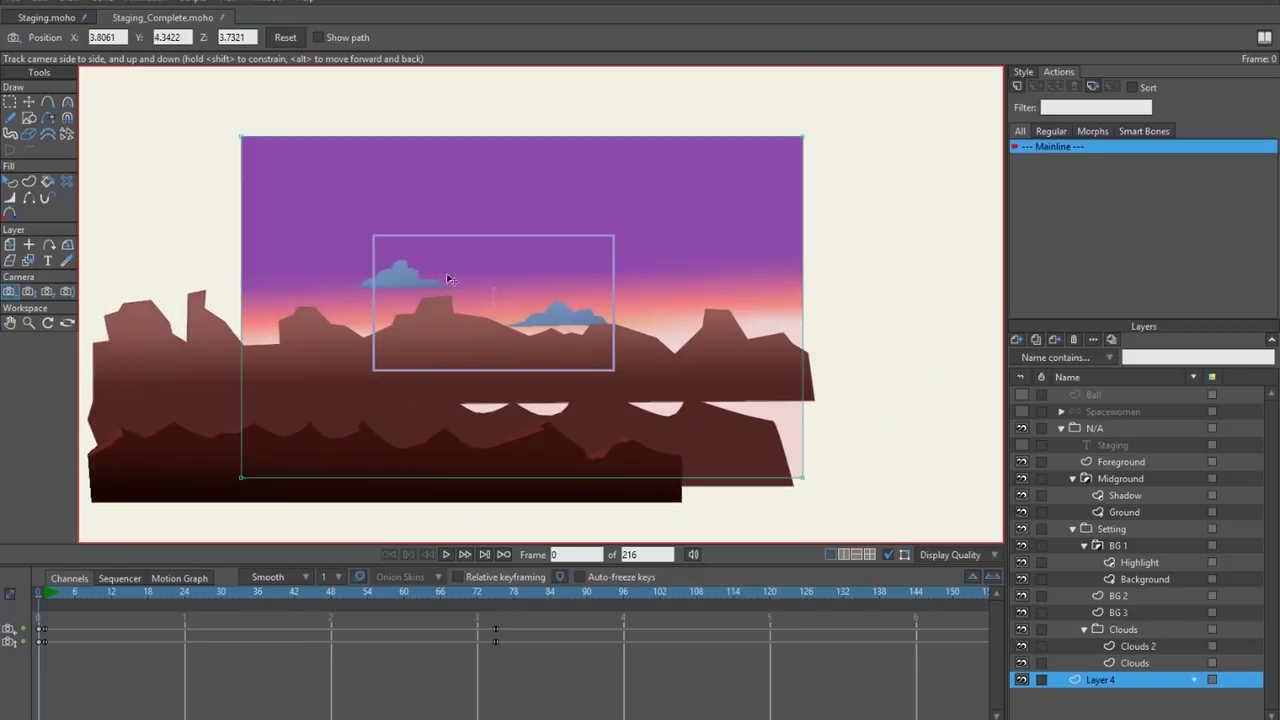
drag(537, 278, 737, 431)
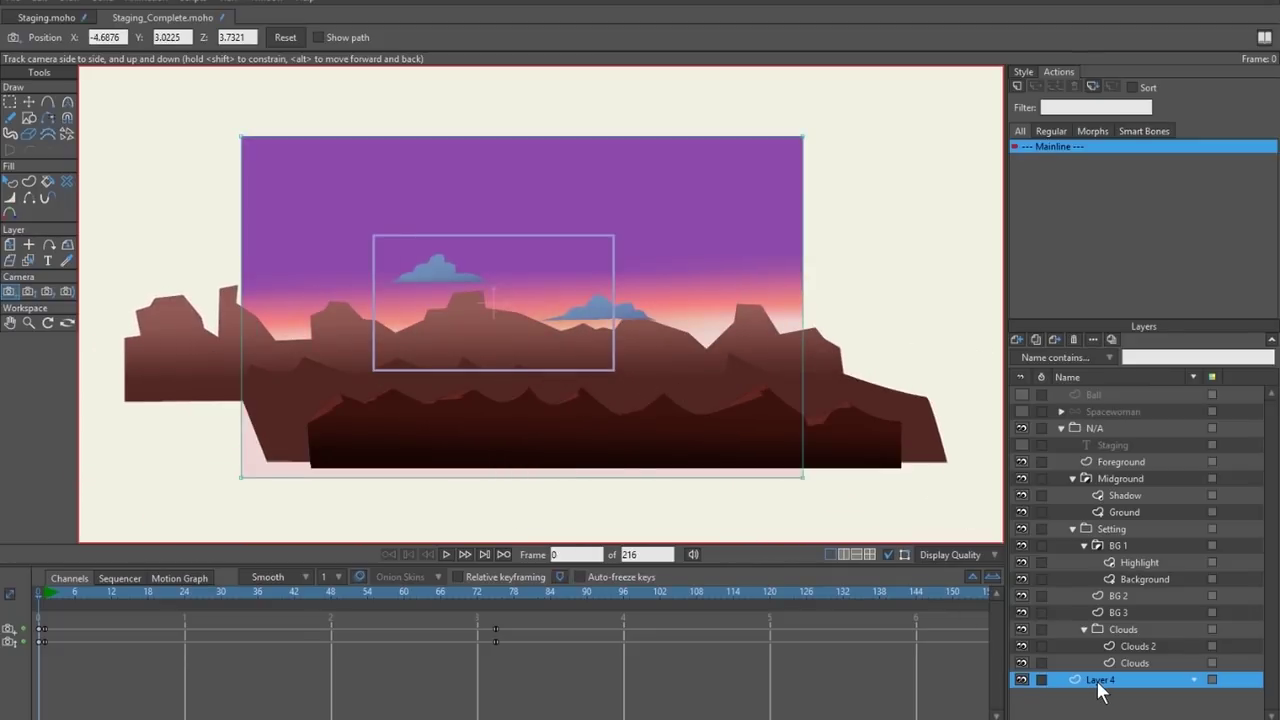
Select the Sky layer in Staging.moho, and inspect the Immune to camera option in Layer 4's settings in Staging_Complete.moho.
click(45, 17)
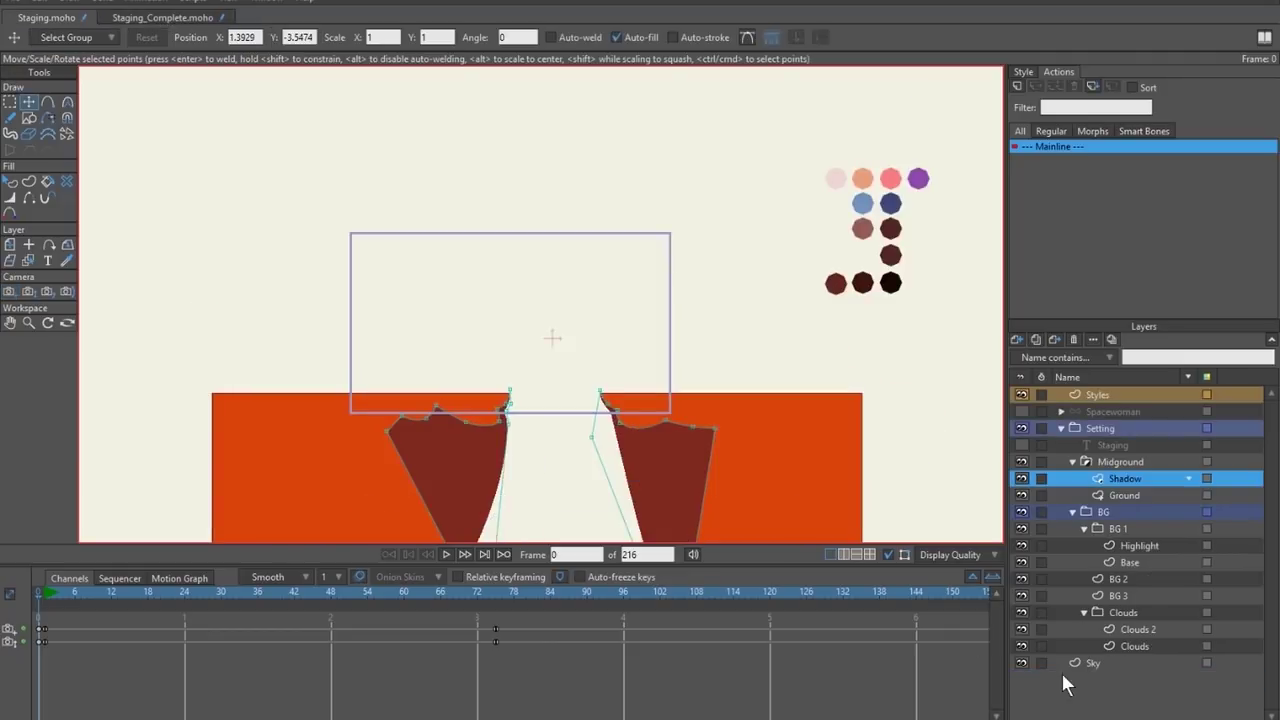
click(1088, 664)
click(183, 19)
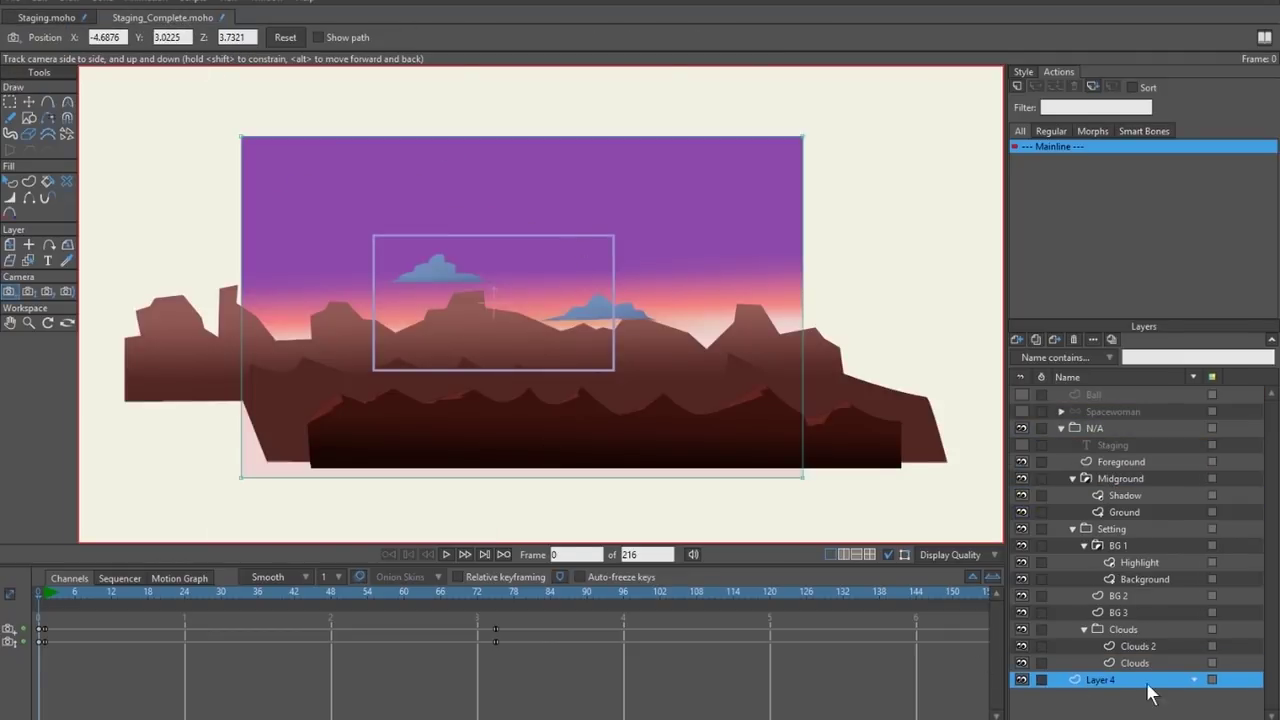
double_click(1100, 681)
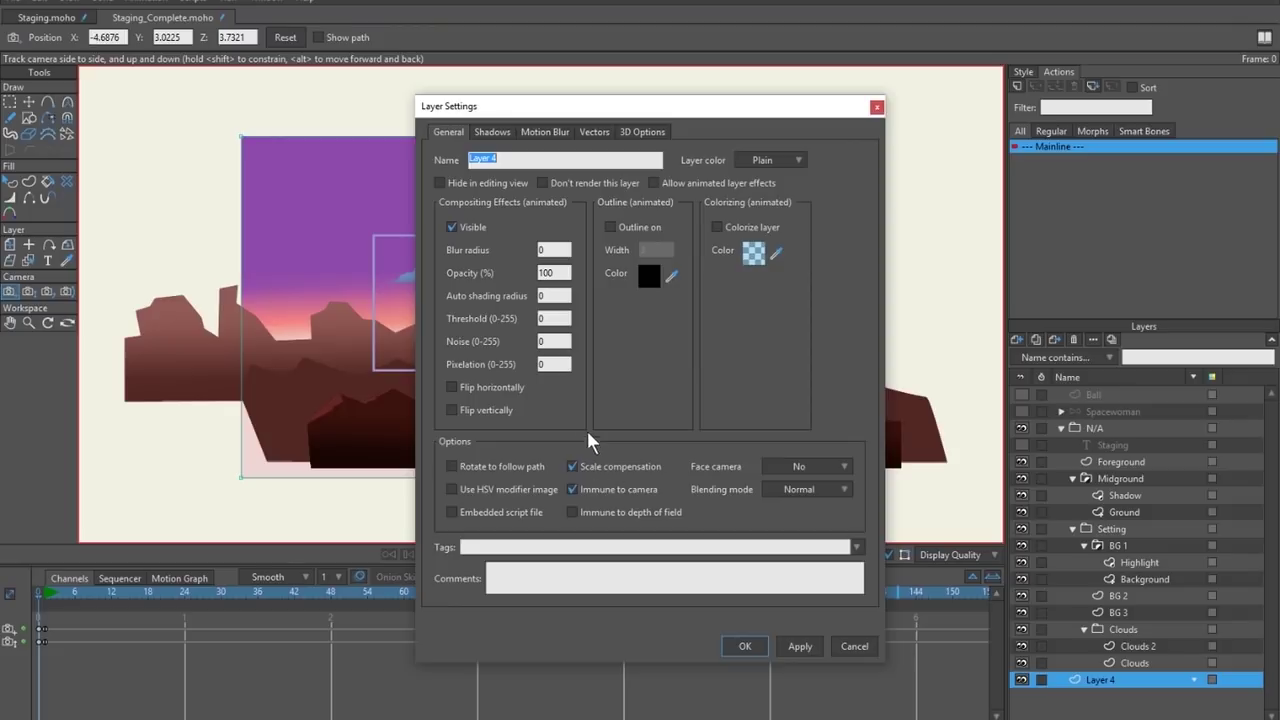
click(572, 489)
click(800, 646)
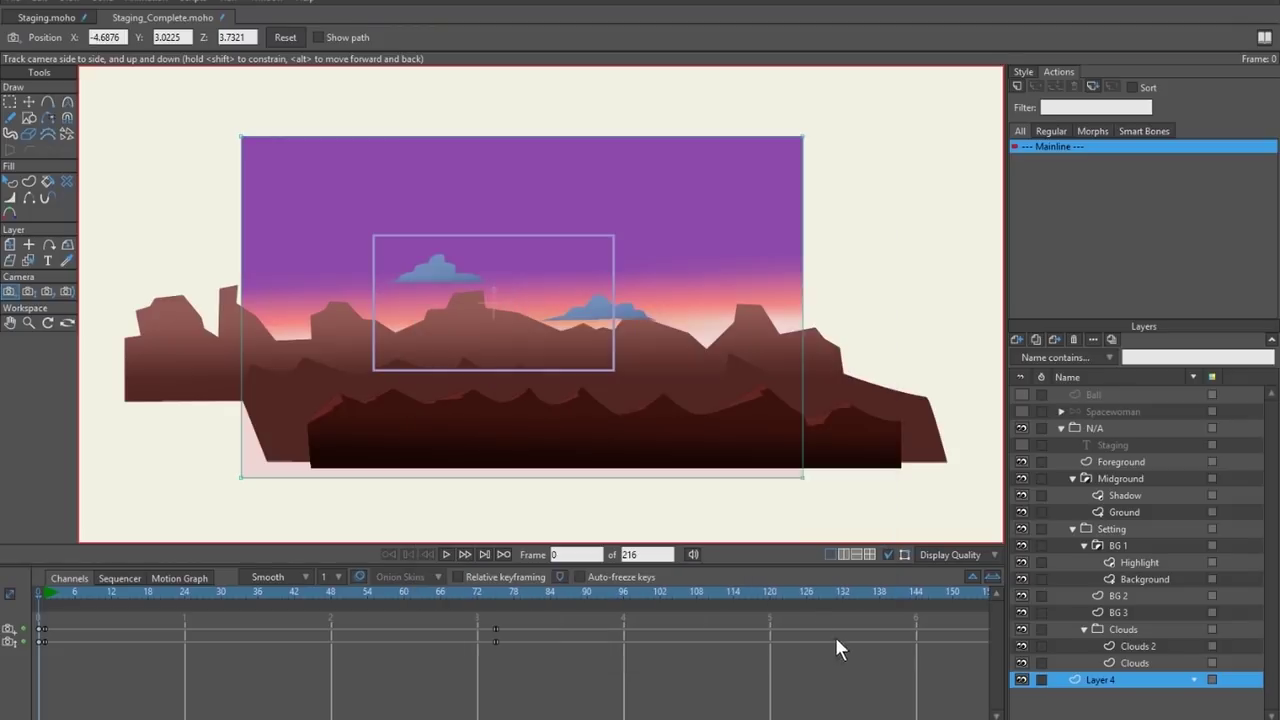
Return to Staging.moho and review the background layers from Clouds through BG 3 and BG 2 to BG 1.
click(55, 18)
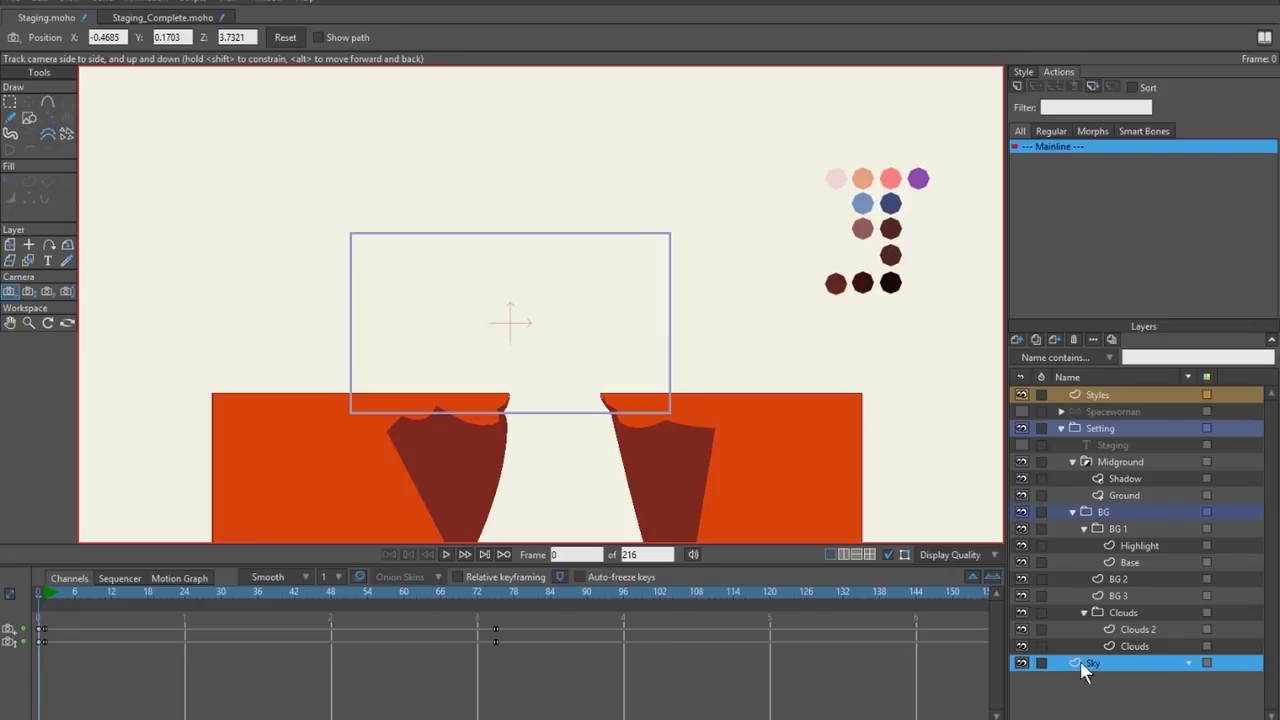
click(1115, 645)
click(1116, 611)
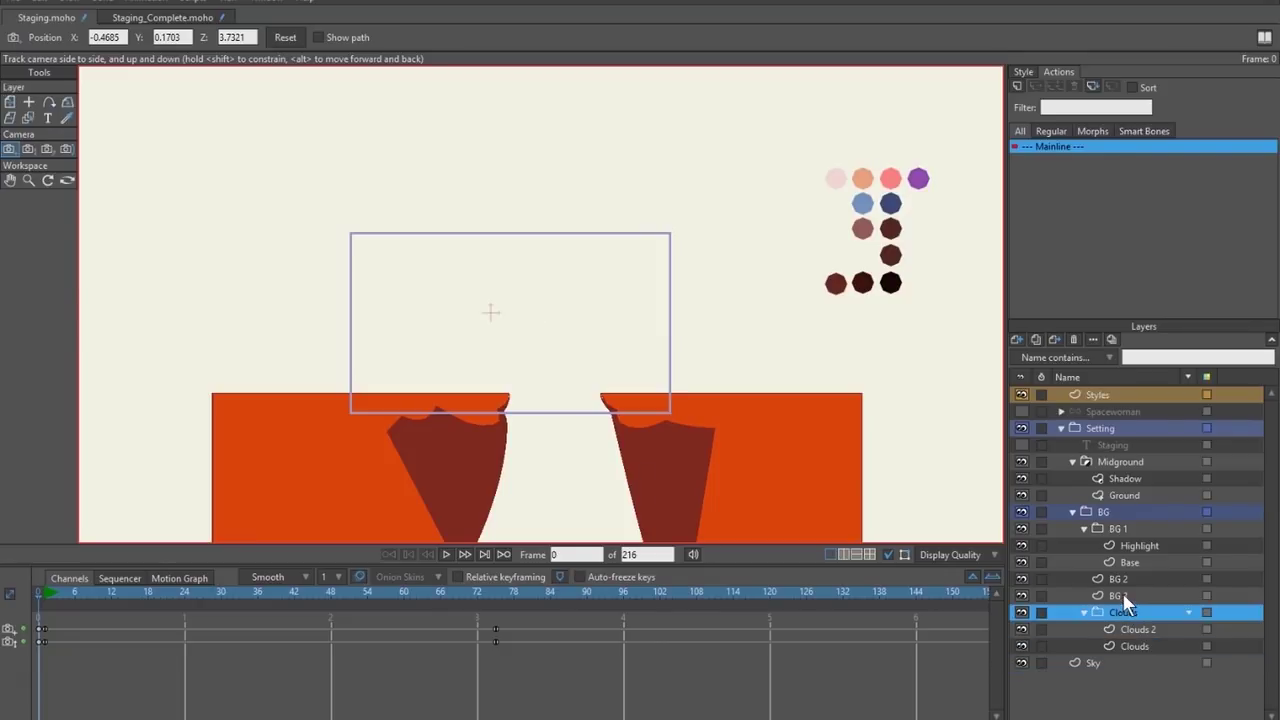
click(1120, 596)
click(1125, 579)
click(1118, 530)
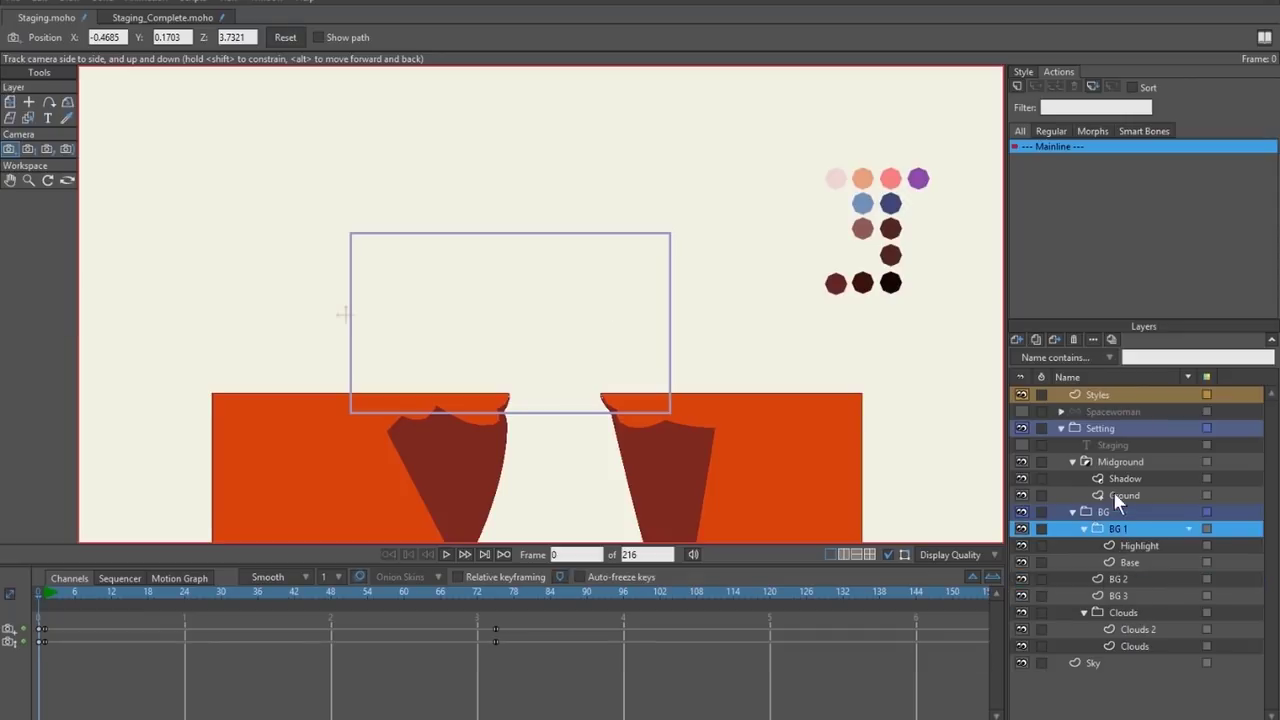
On the Sky layer, activate the Draw Shape tool for a rectangle and open the Style settings beside the color palette.
click(1104, 660)
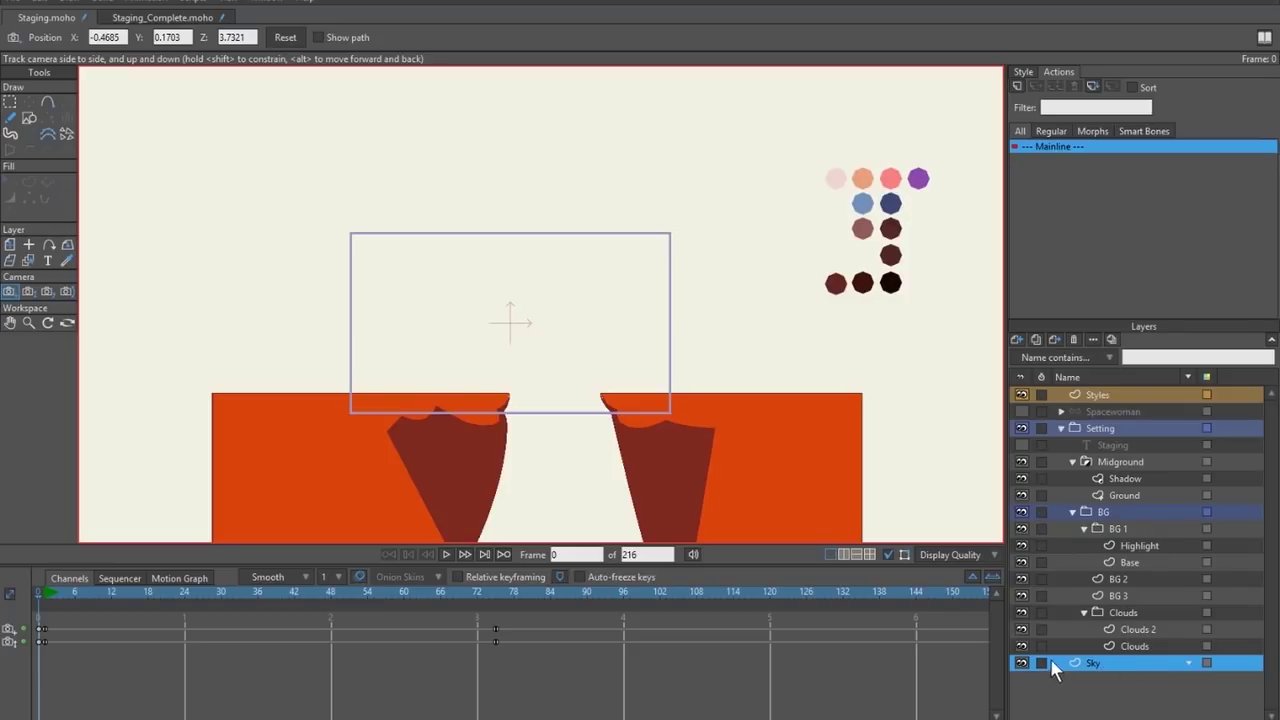
click(34, 117)
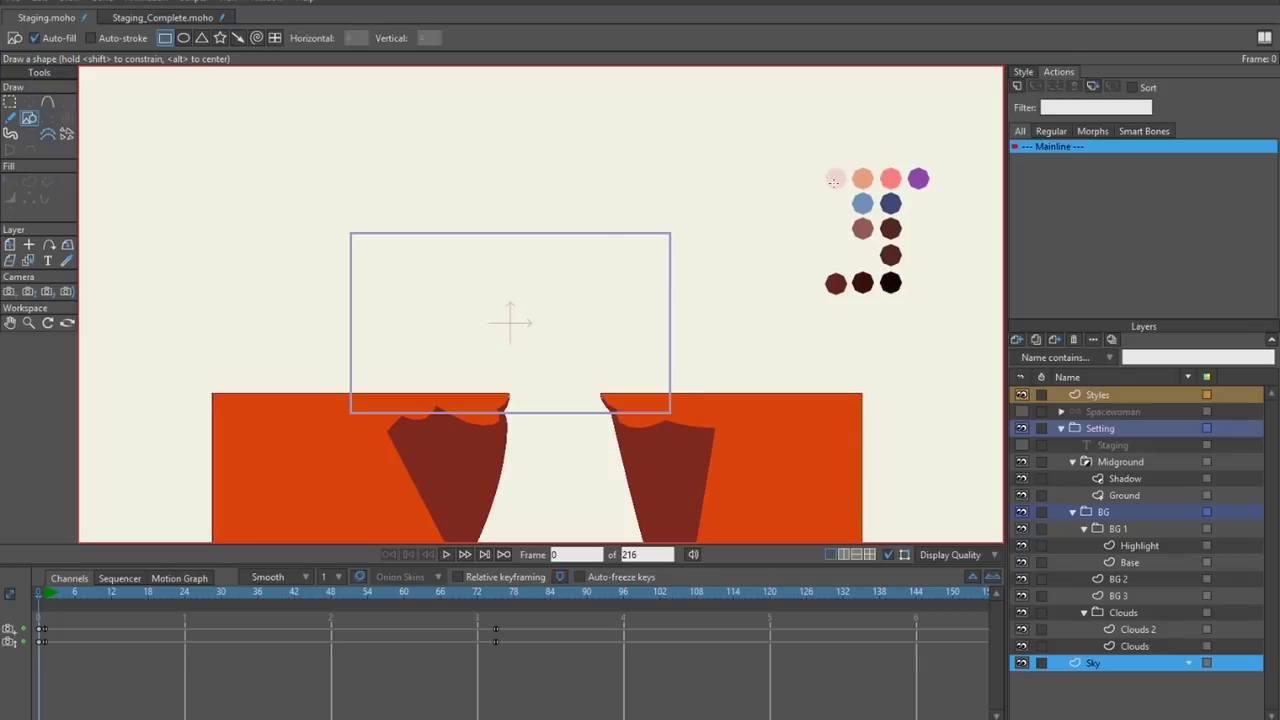
scroll(988, 120, down, 1)
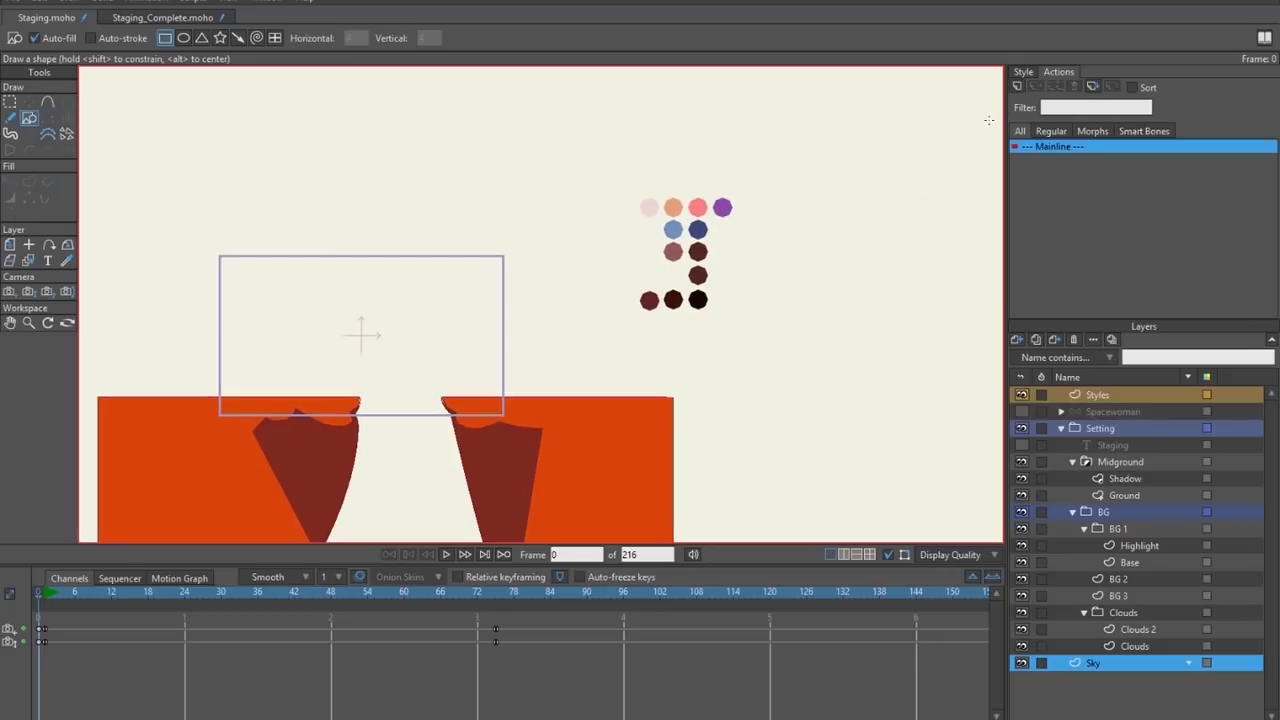
click(1022, 71)
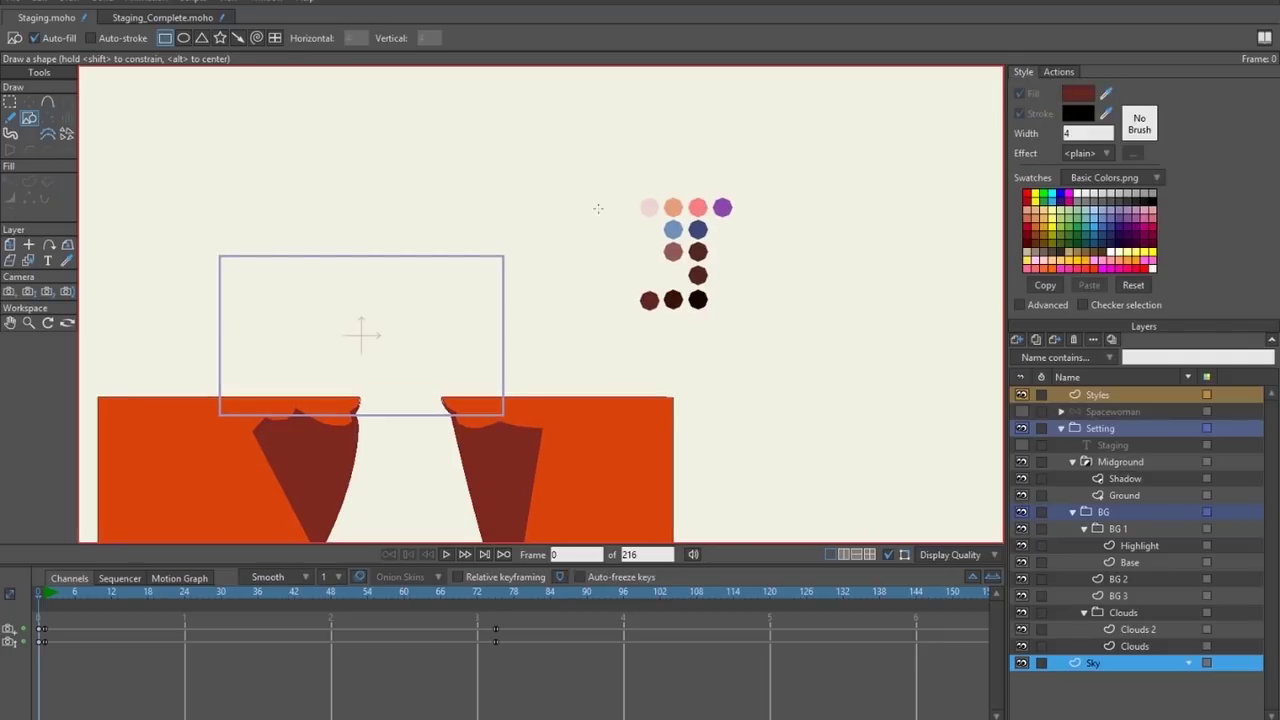
scroll(676, 261, up, 3)
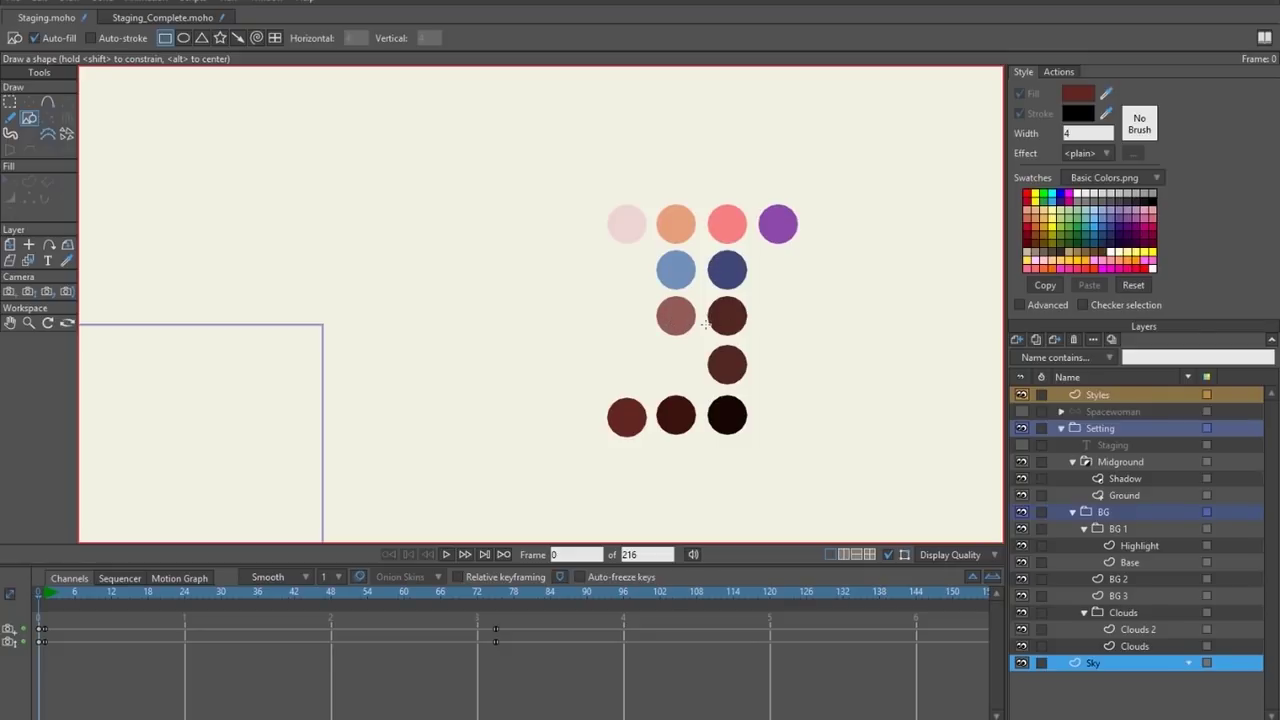
Examine the sky's gradient colors in Staging_Complete.moho as a reference.
click(139, 19)
key(4)
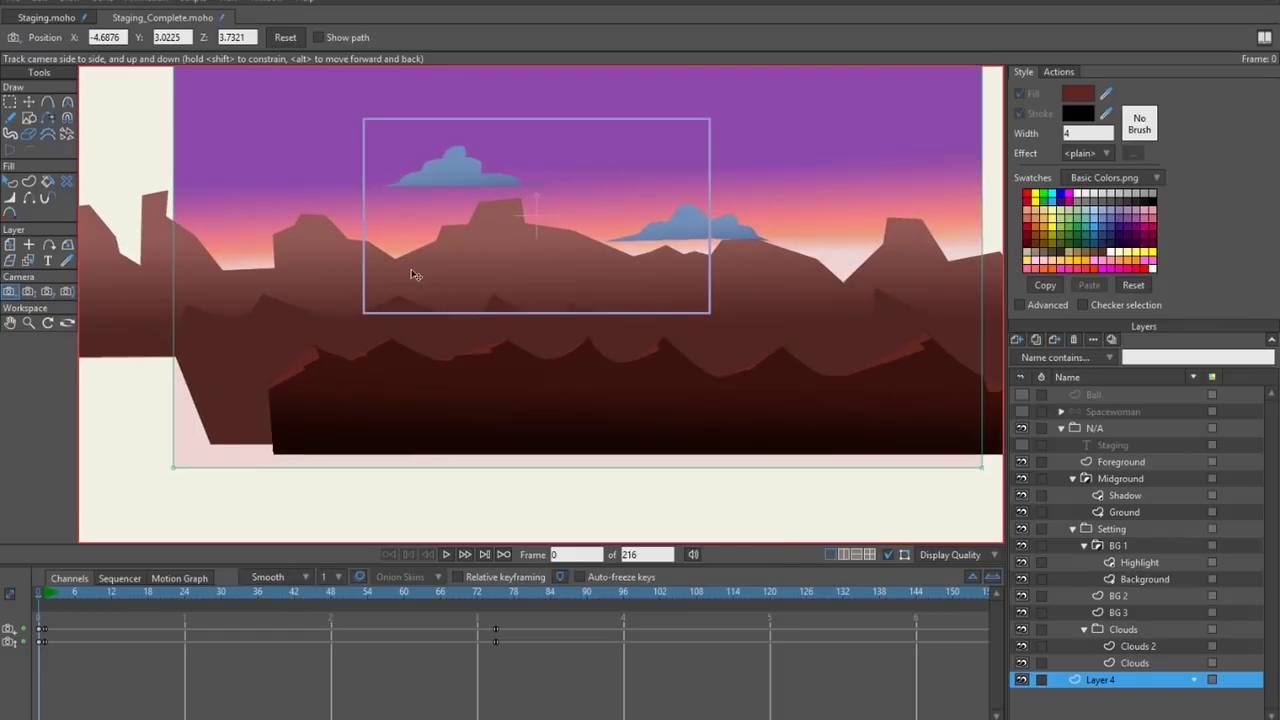
drag(595, 243, 477, 369)
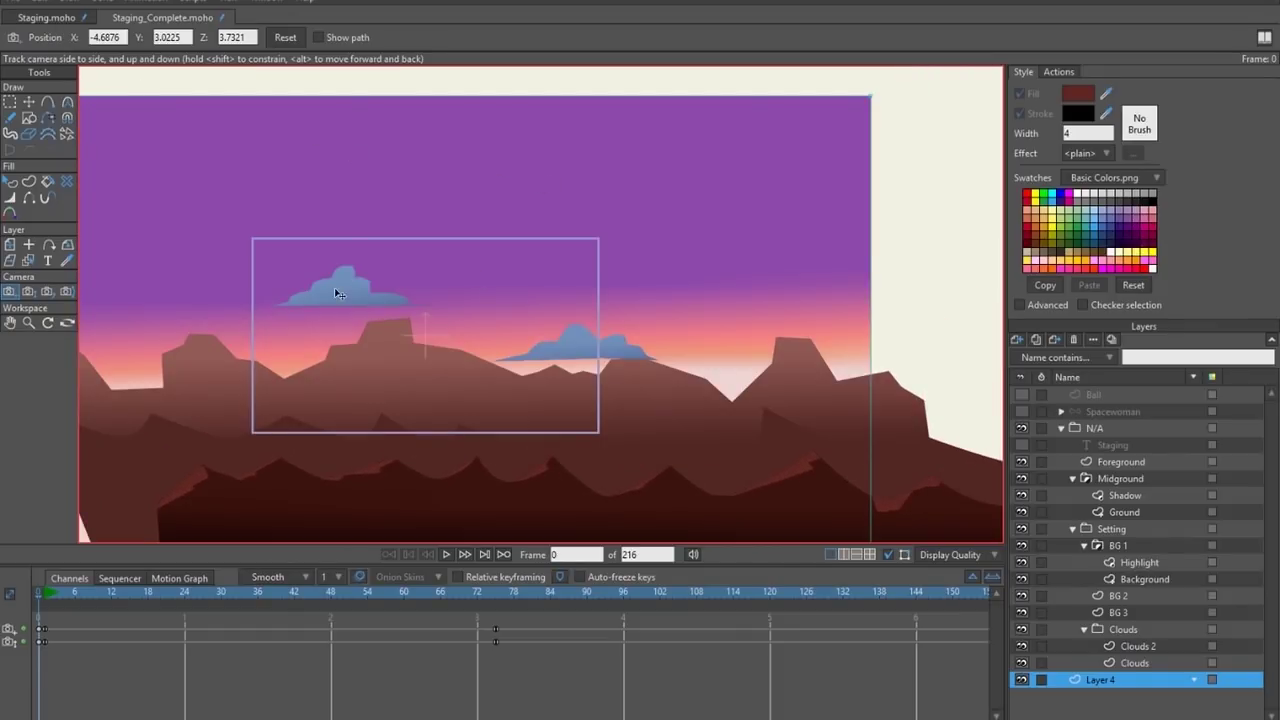
Return to Staging.moho, apply the Gradient effect to the fill, and move its settings window clear of the color palette.
click(50, 18)
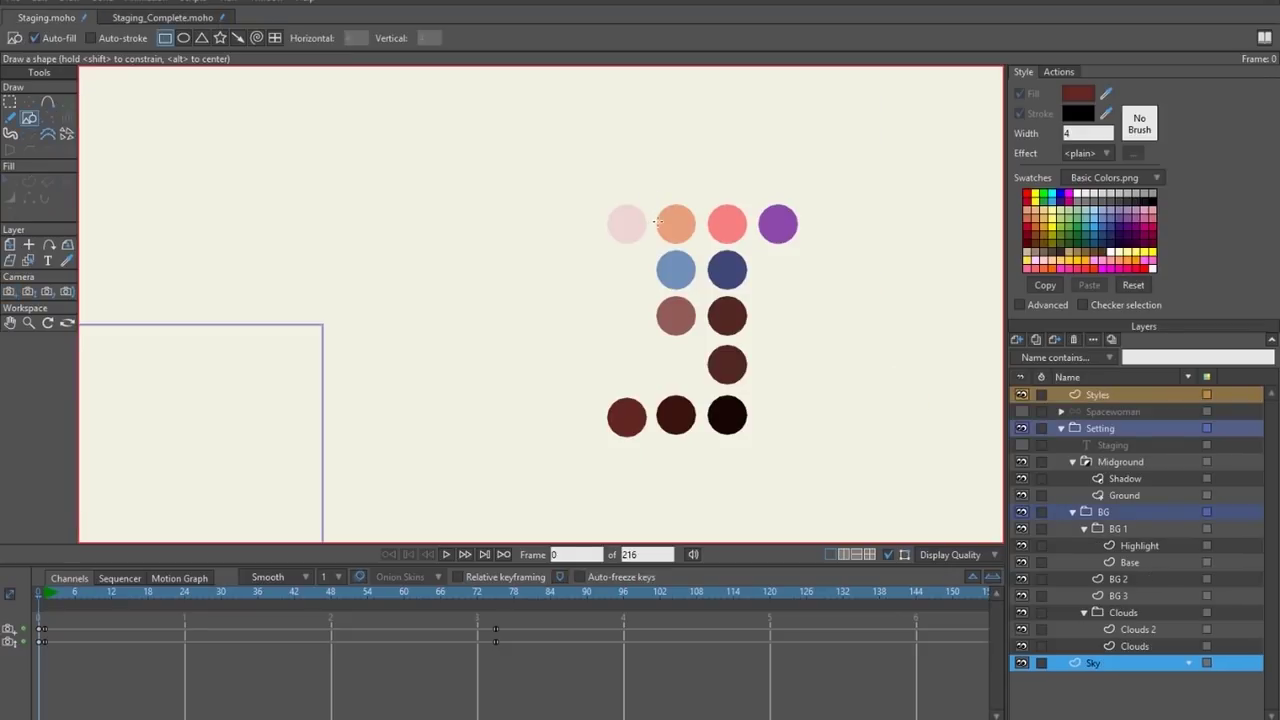
click(1097, 153)
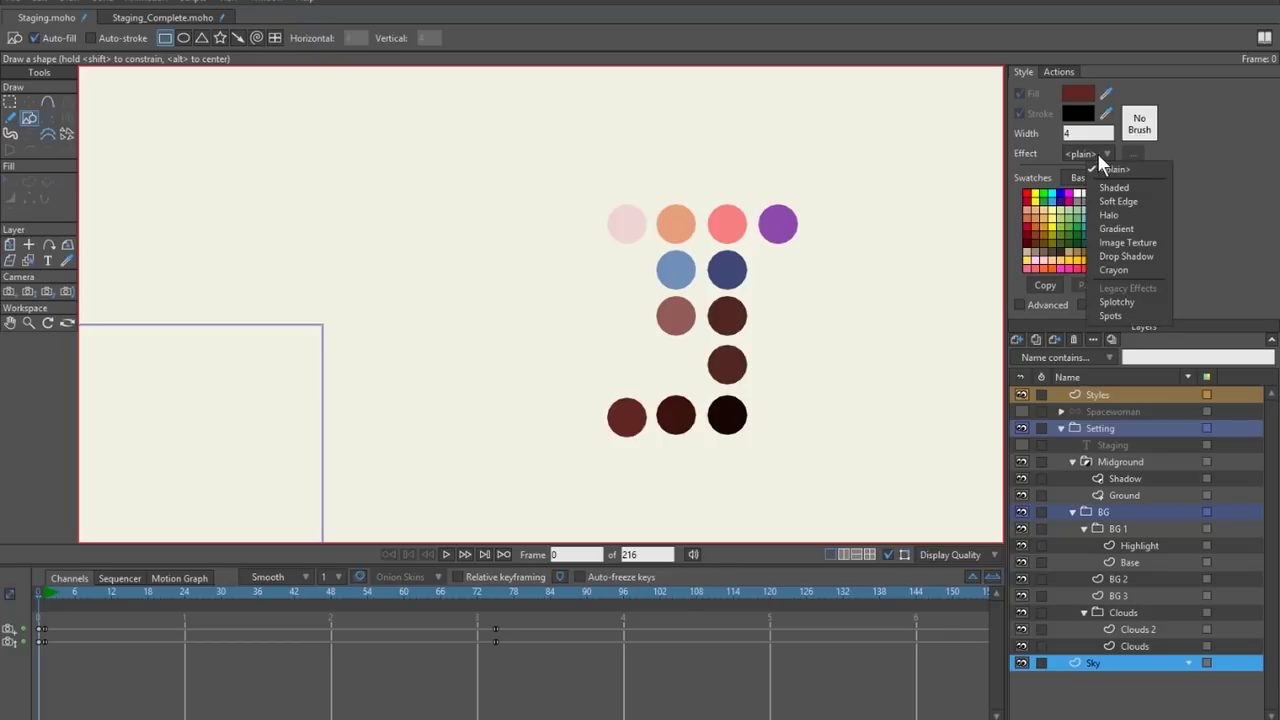
click(1104, 226)
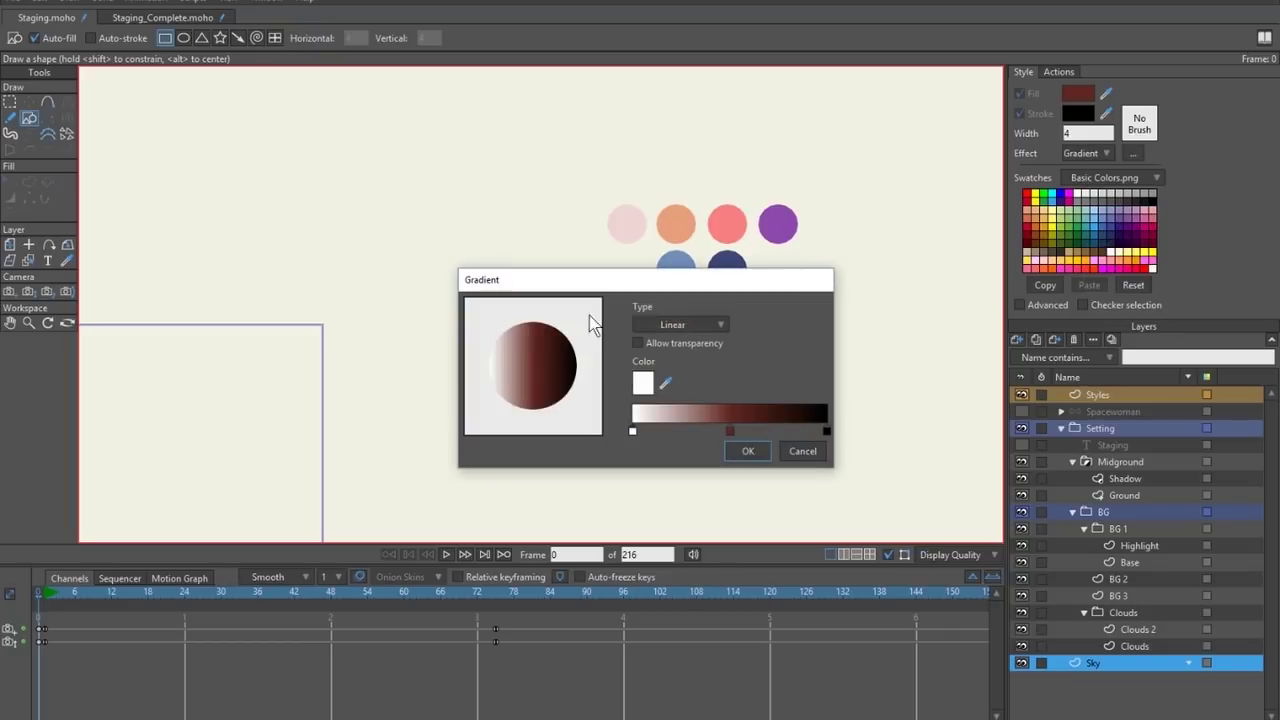
drag(640, 286, 315, 123)
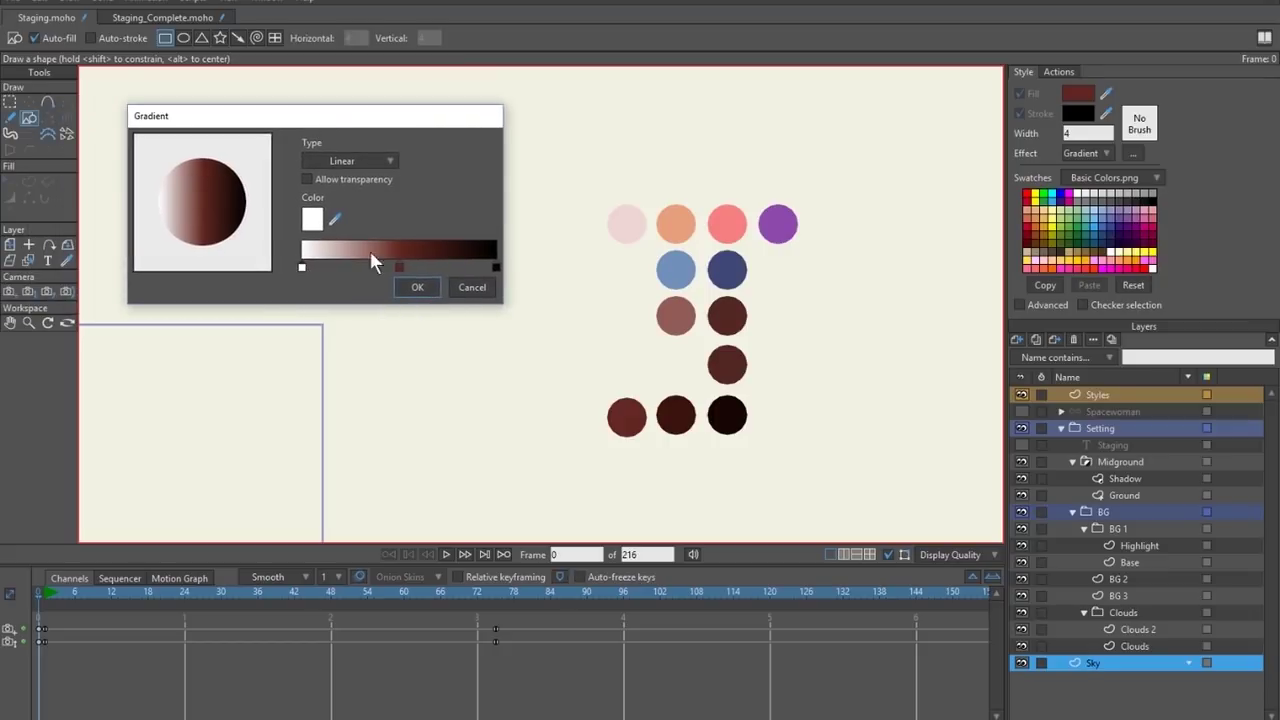
Try out an extra color stop and the Radial type in the gradient settings, and restore the Linear type.
click(303, 263)
mouse_move(303, 268)
mouse_down()
mouse_move(351, 271)
mouse_move(303, 274)
mouse_up()
click(331, 266)
key(Delete)
click(342, 162)
click(357, 185)
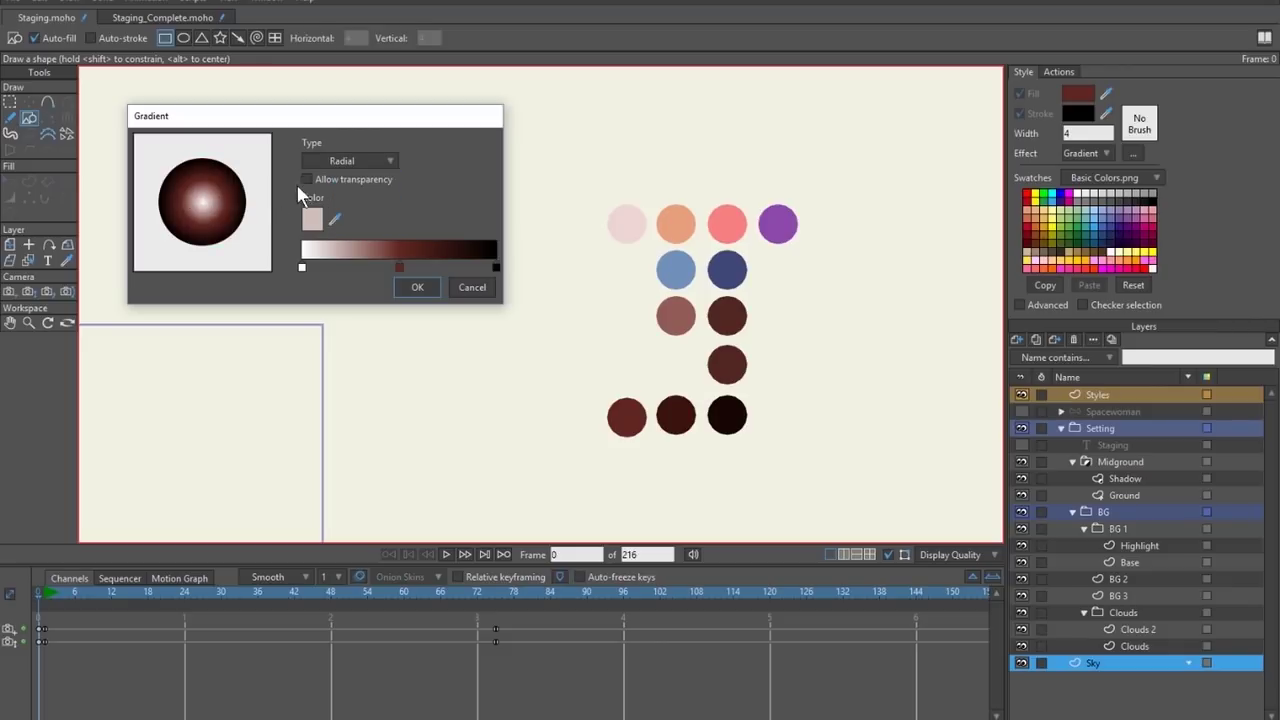
click(380, 162)
click(376, 176)
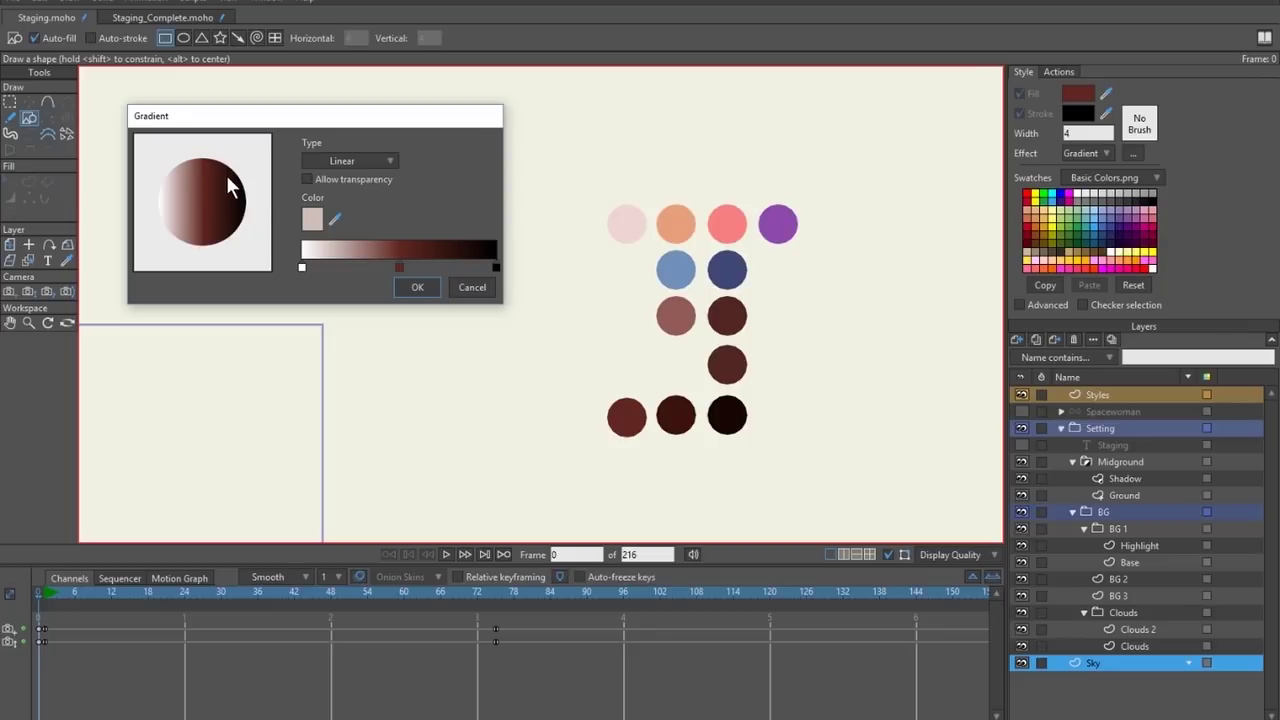
Color the gradient's first stop with the pale pink sampled from the color palette on the canvas.
click(302, 268)
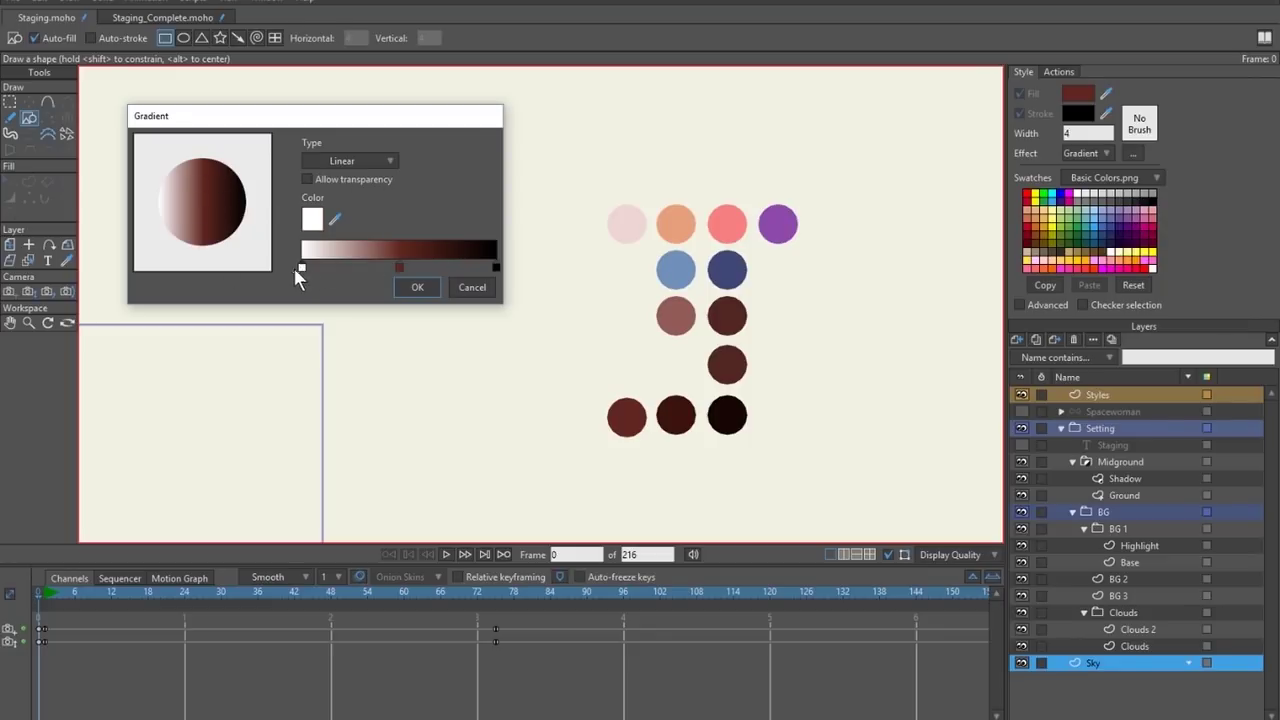
click(335, 217)
click(630, 222)
click(630, 224)
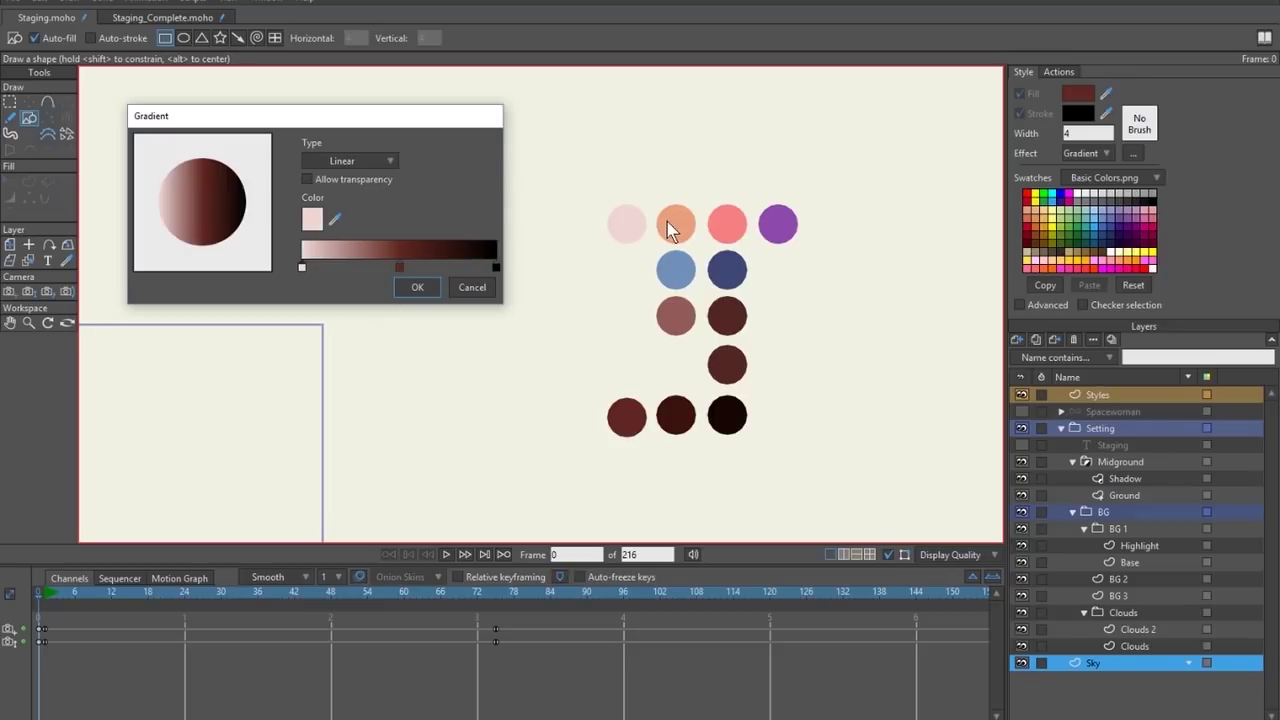
Add a second stop between the pale pink and middle stops, and color it with the palette's orange.
click(343, 267)
click(308, 216)
text(651F1B)
click(398, 392)
click(336, 220)
click(678, 222)
Color the last two gradient stops with the palette's coral and purple, and shift the orange and coral stops closer to the purple end.
click(398, 269)
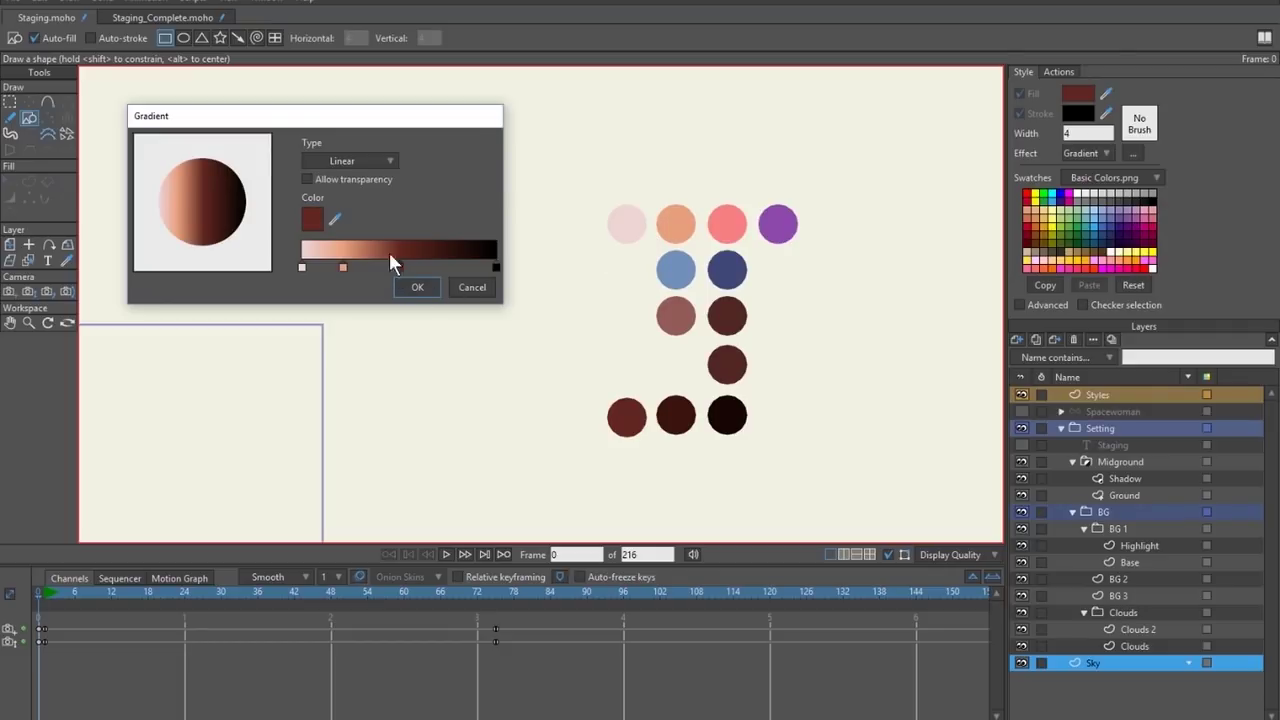
click(336, 220)
click(726, 220)
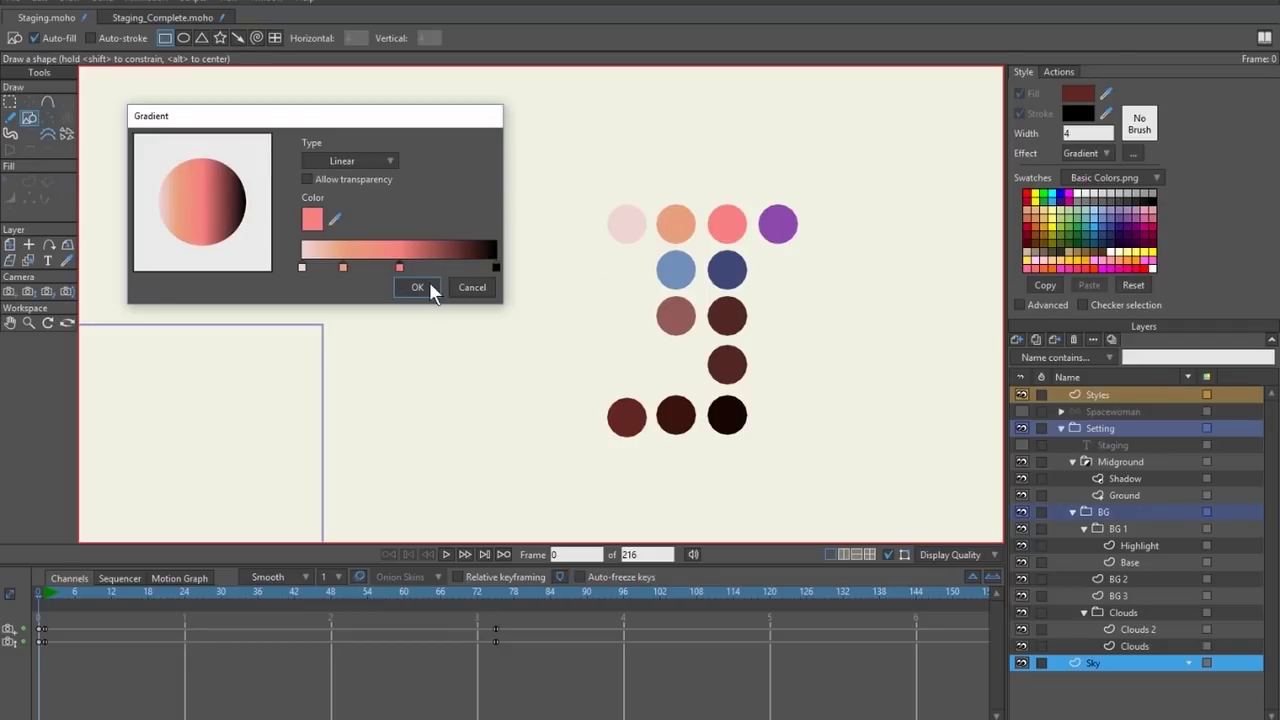
click(496, 268)
drag(334, 218, 776, 222)
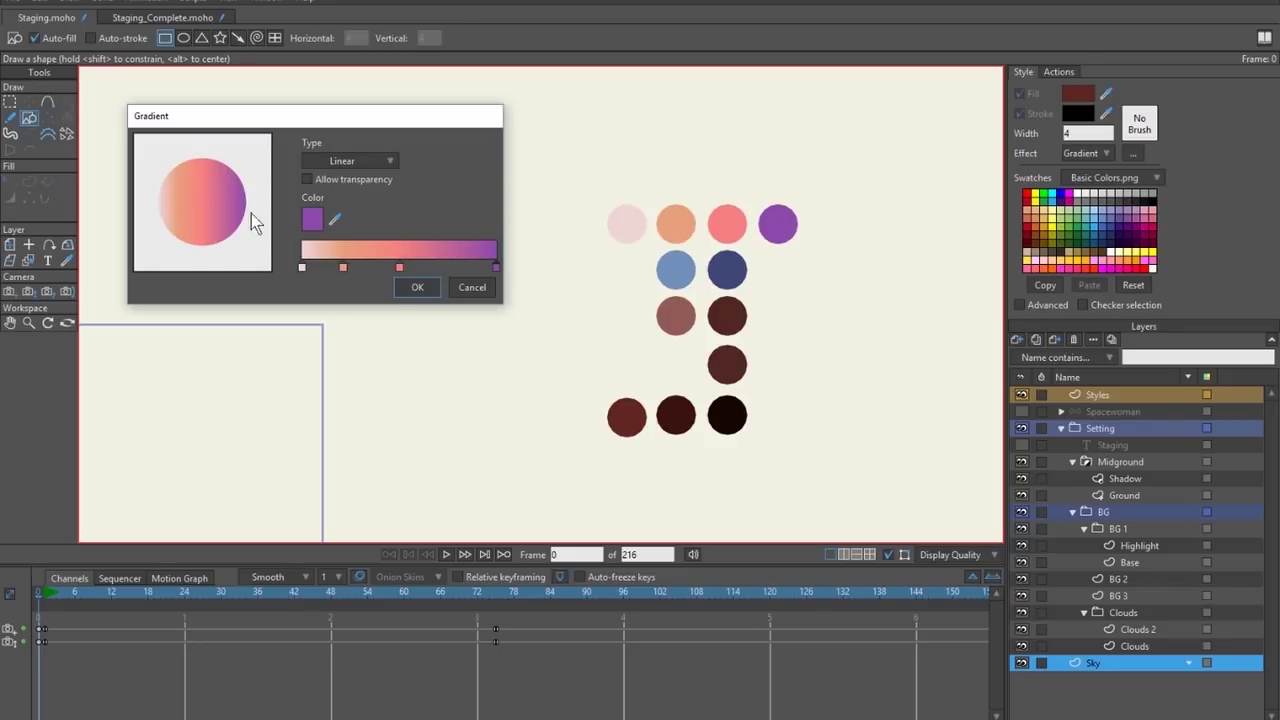
drag(412, 269, 424, 269)
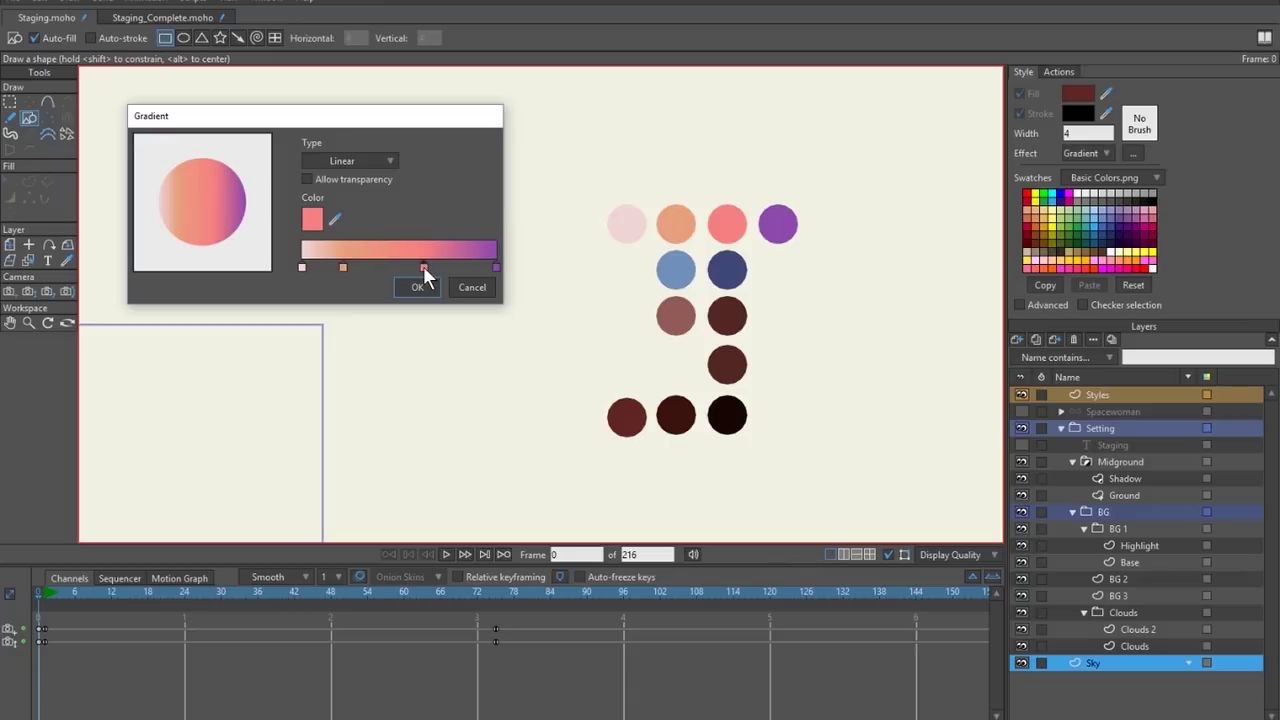
drag(343, 266, 361, 266)
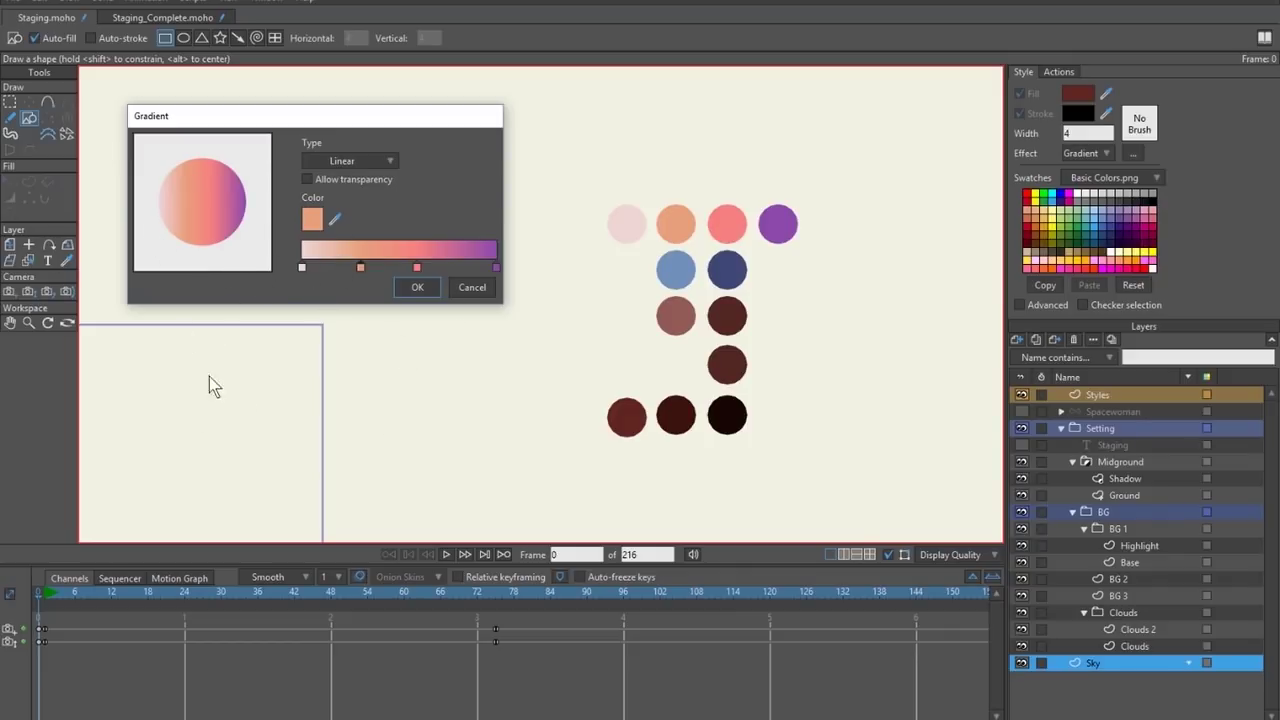
Confirm the gradient and draw a sky rectangle slightly larger than the camera frame on the Sky layer.
click(417, 287)
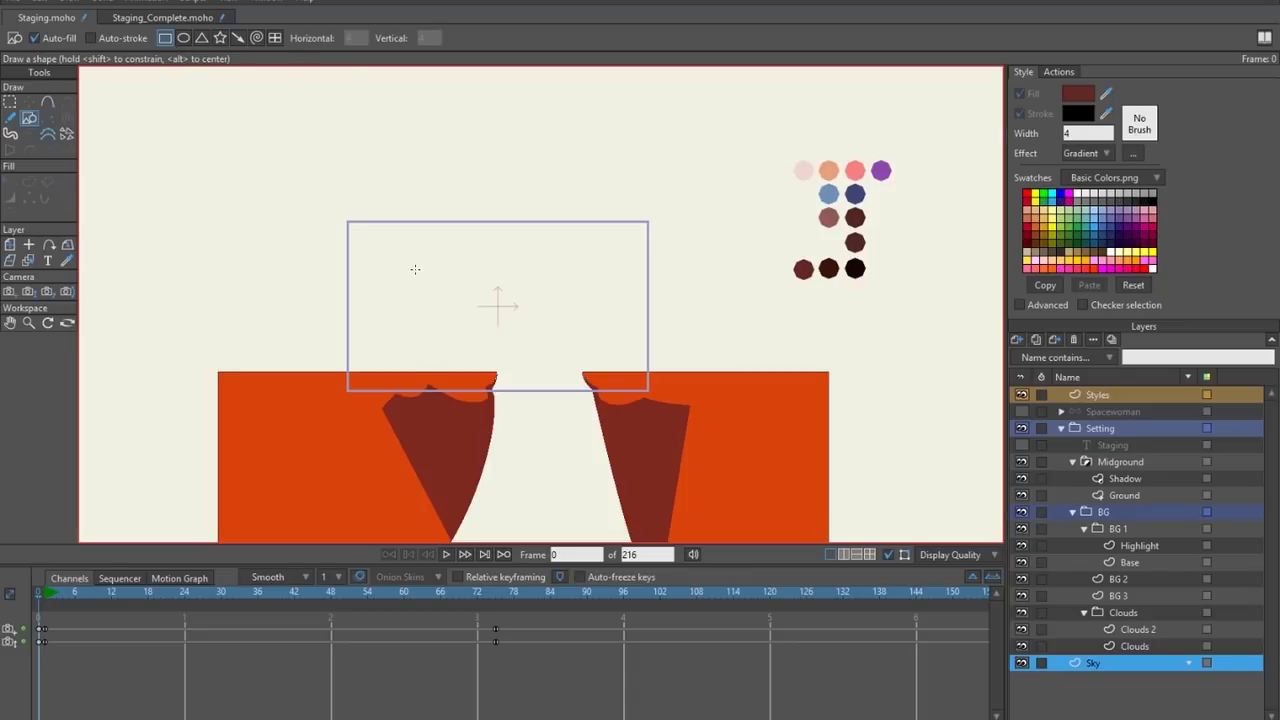
scroll(414, 270, up, 2)
drag(281, 179, 800, 481)
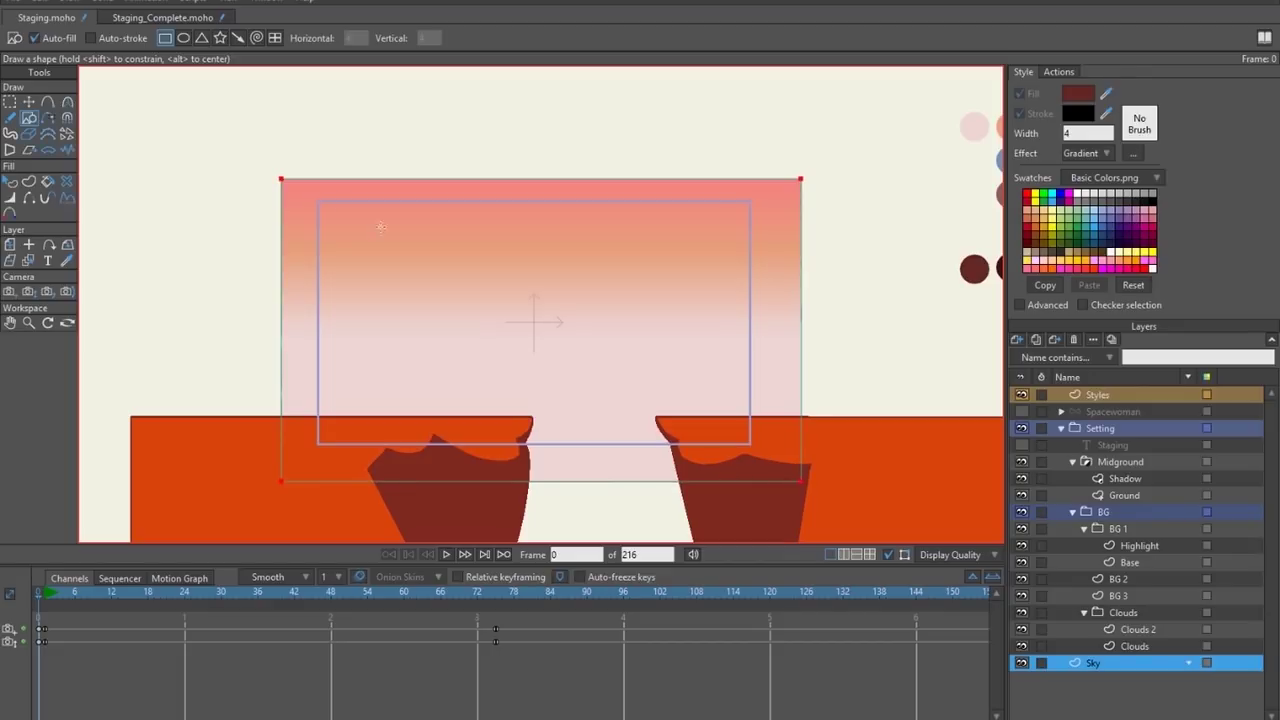
Draw a small test rectangle above the sky, repeat it with fill color FF1800, and undo each one.
drag(424, 98, 628, 158)
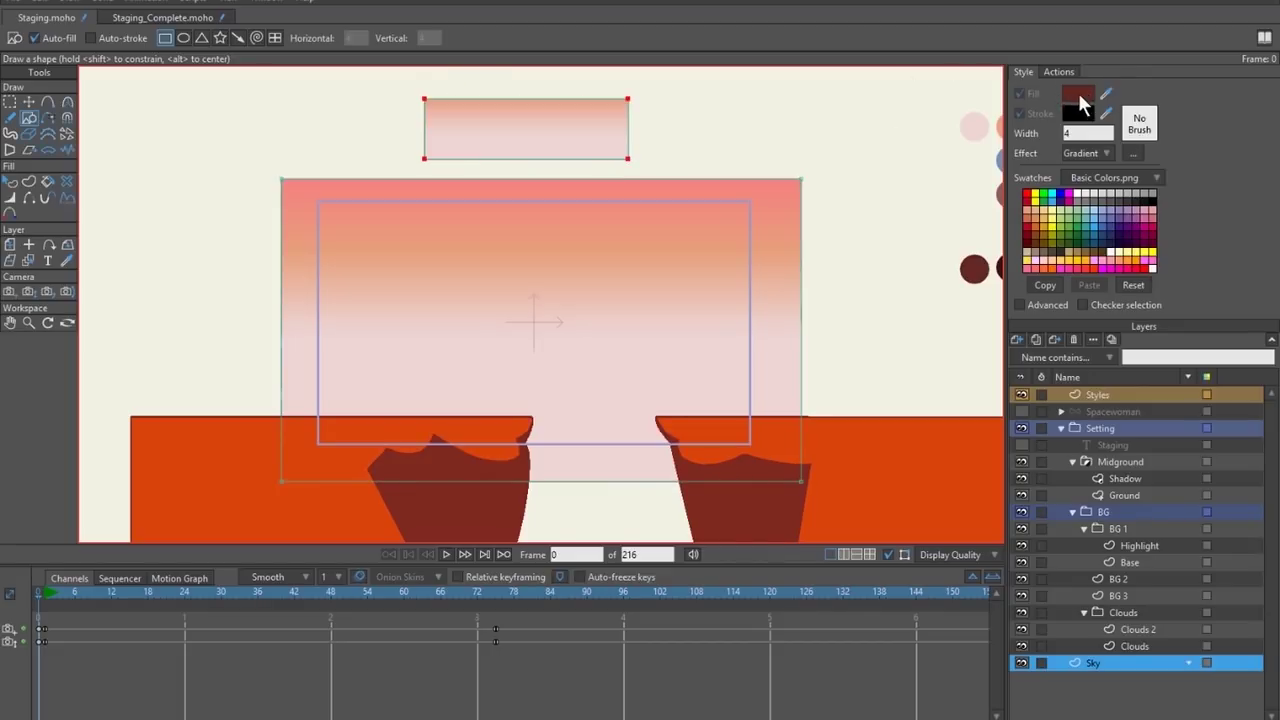
key(ctrl+z)
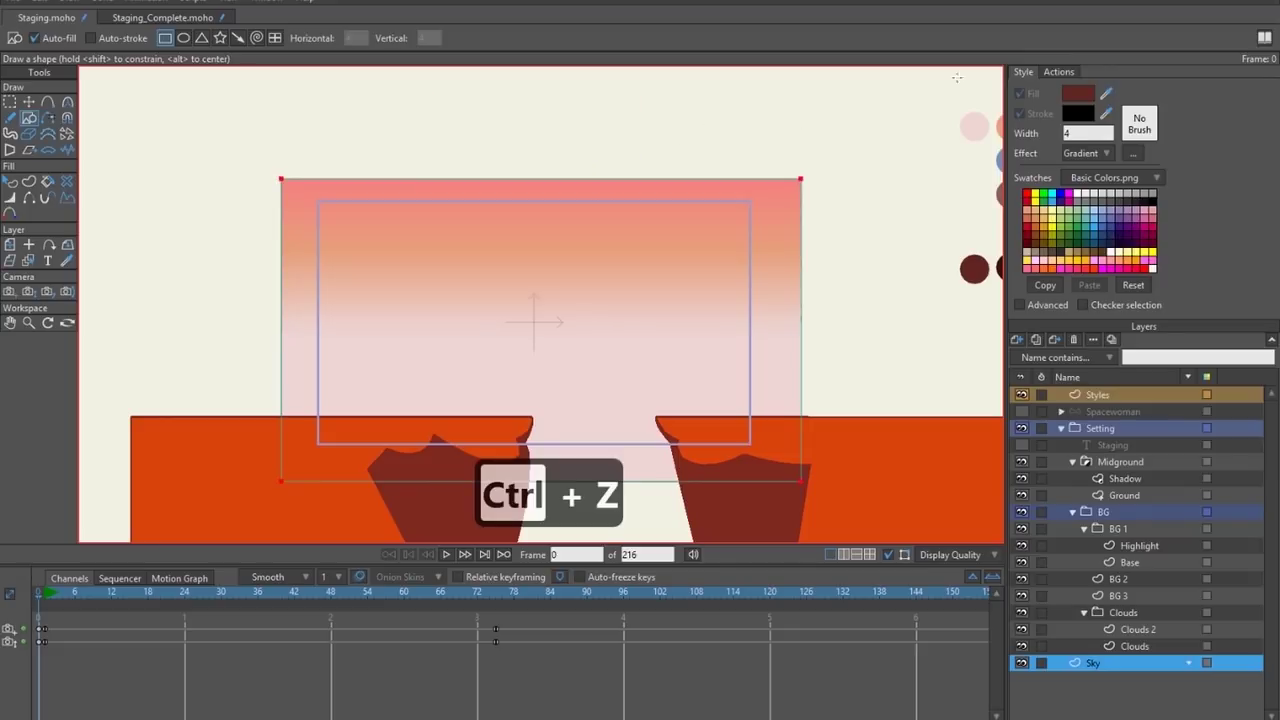
click(1075, 92)
drag(204, 297, 526, 177)
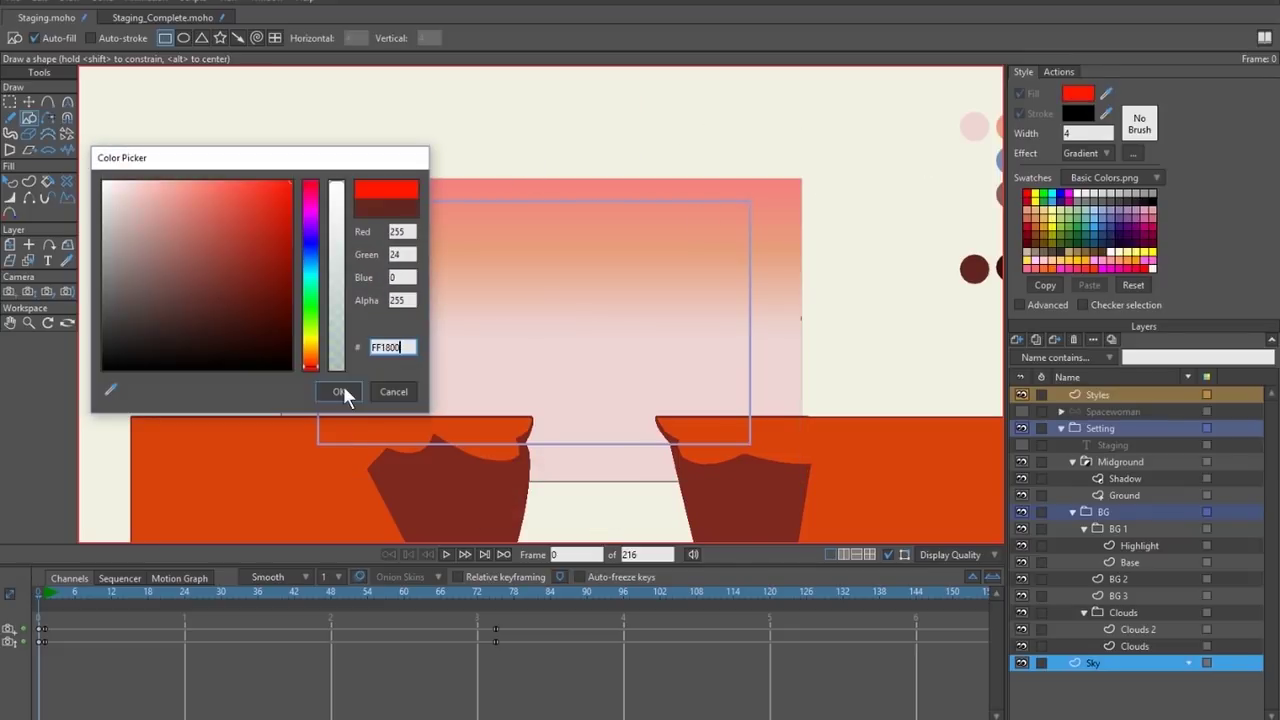
click(338, 392)
drag(380, 106, 633, 173)
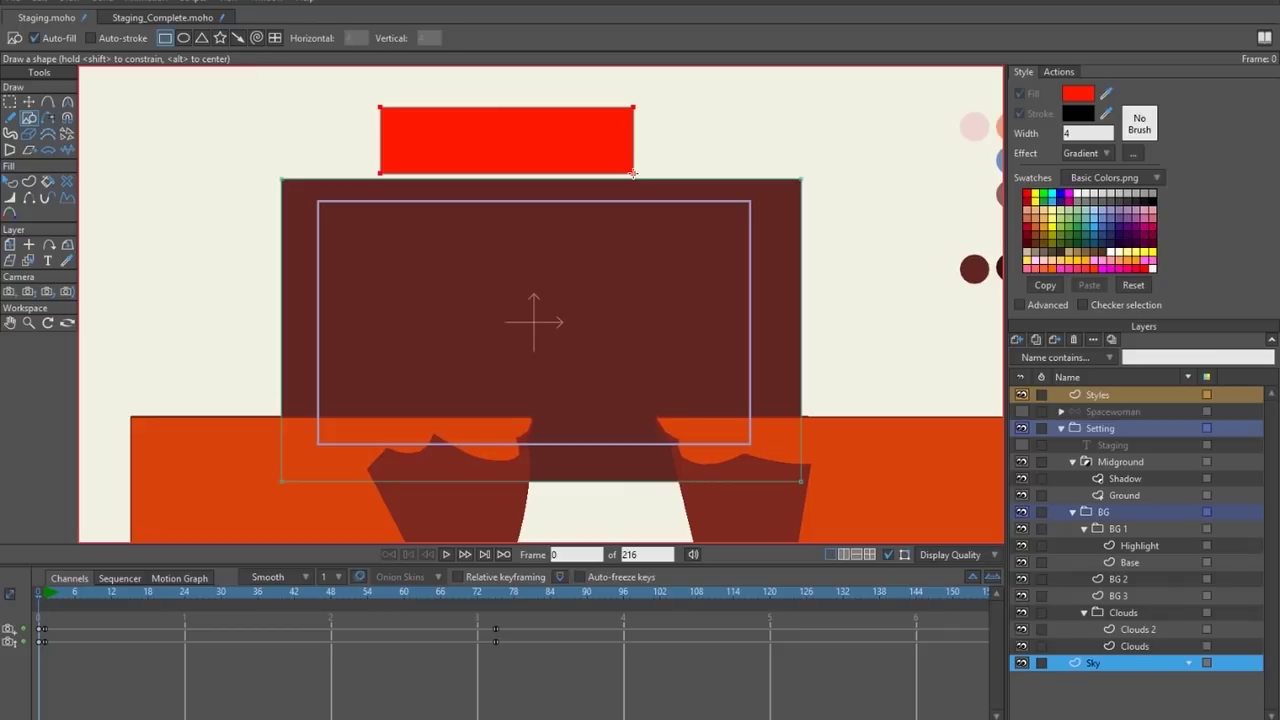
key(ctrl+z)
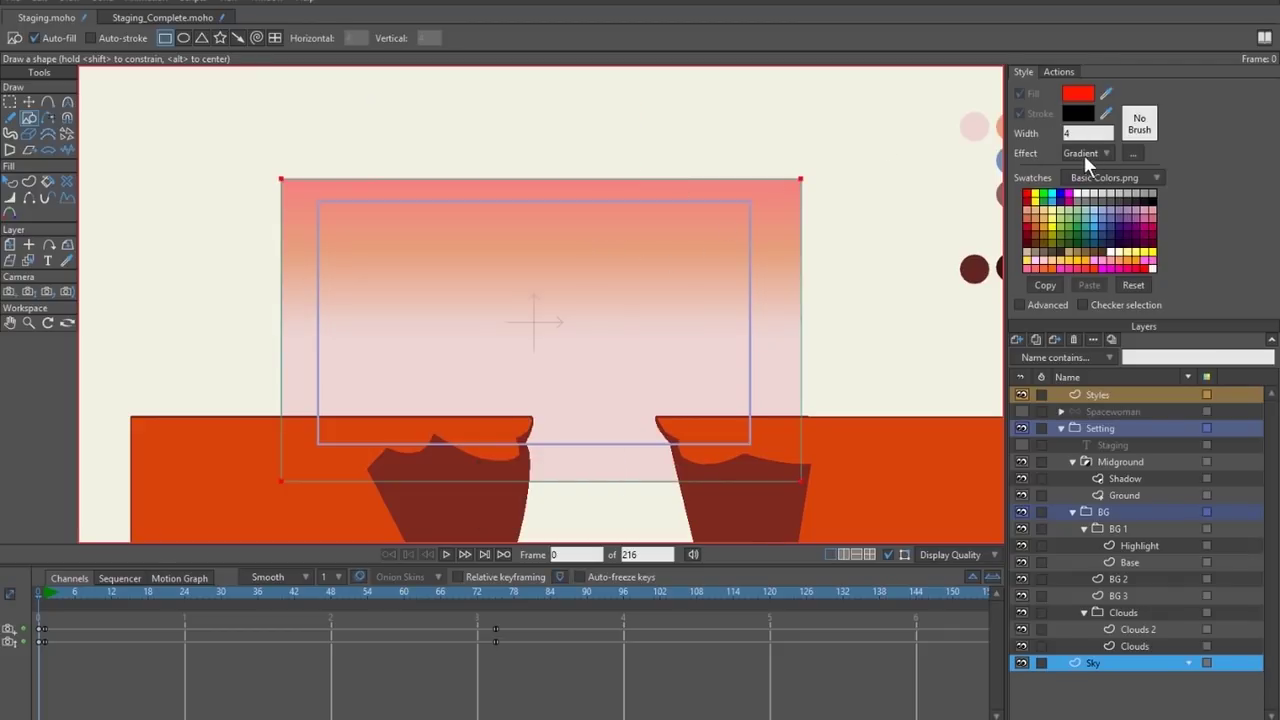
Compare the new sky with the finished gradient in Staging_Complete.moho, and return to Staging.moho.
scroll(566, 301, down, 1)
drag(566, 301, 514, 277)
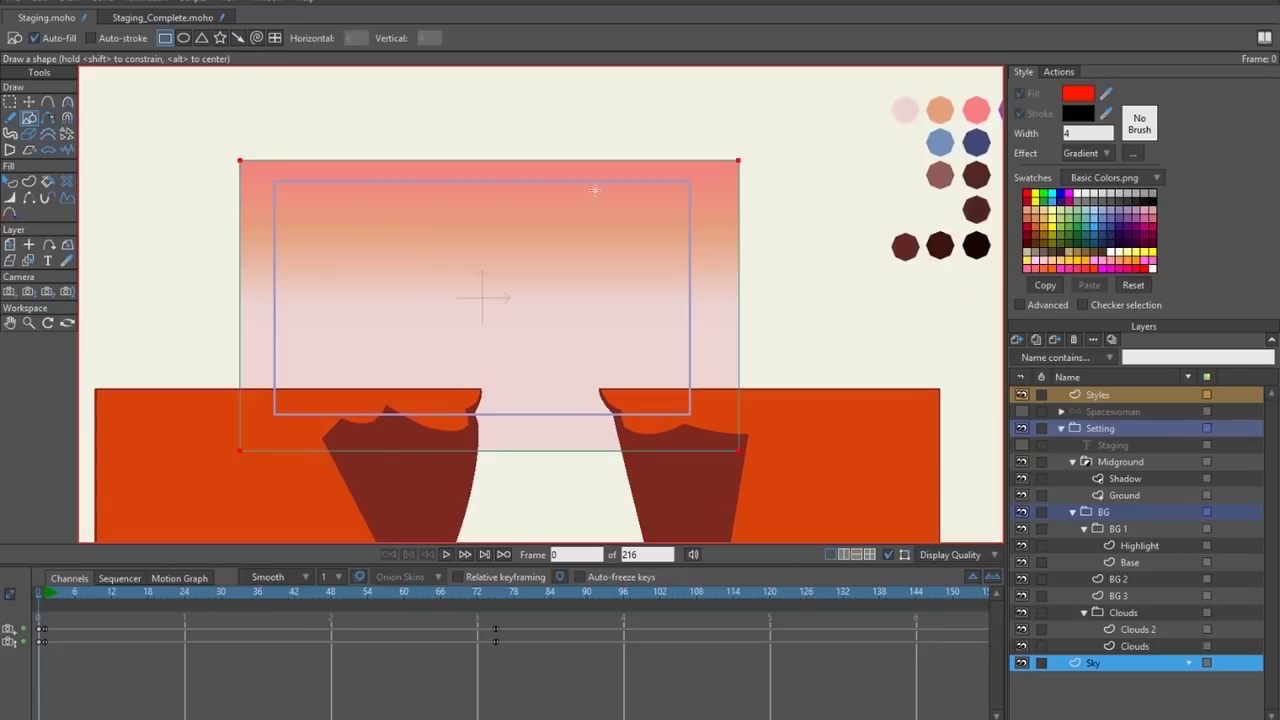
click(102, 17)
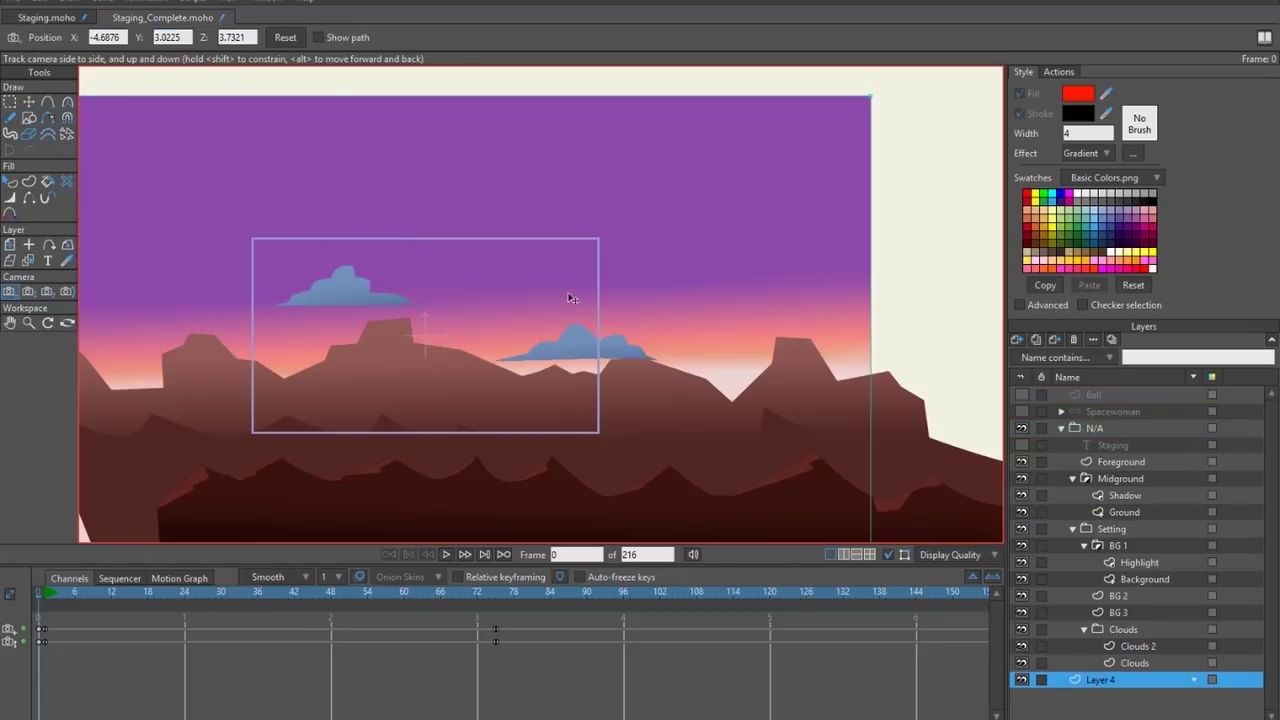
click(40, 17)
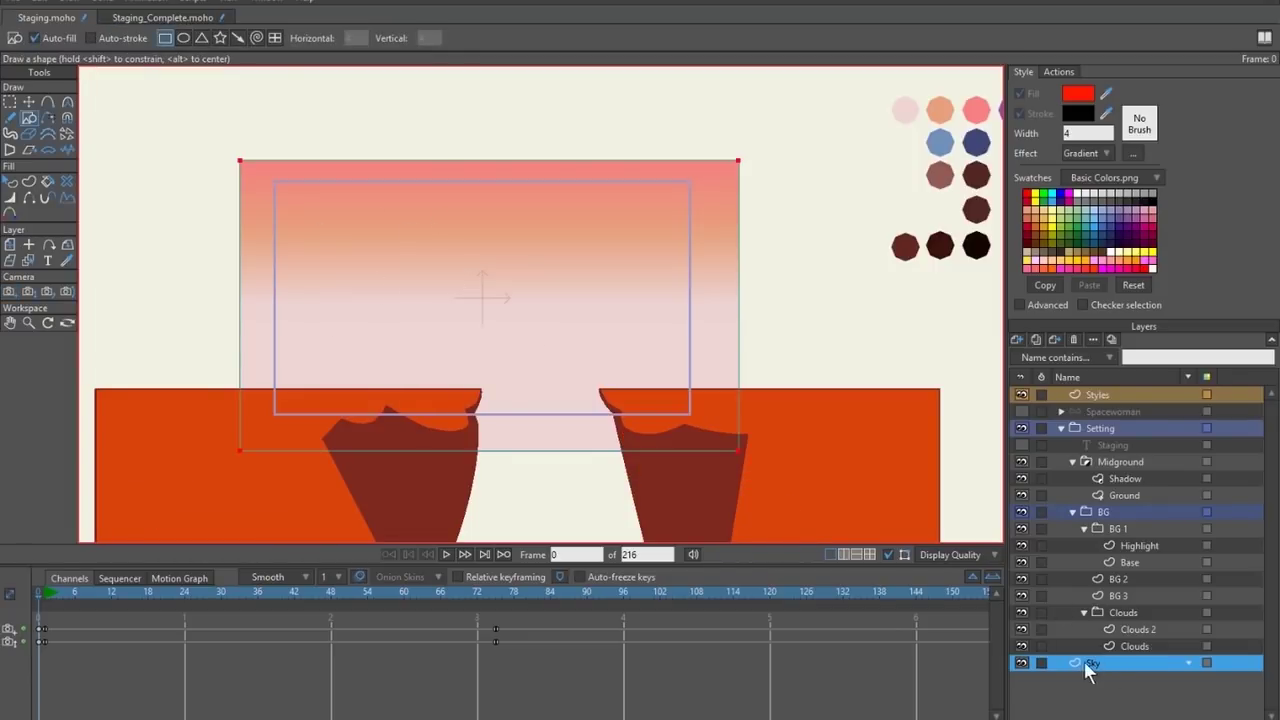
With the Select Shape tool, lower the sky's gradient start handle slightly and pull its end handle down toward the rectangle's upper edge.
key(q)
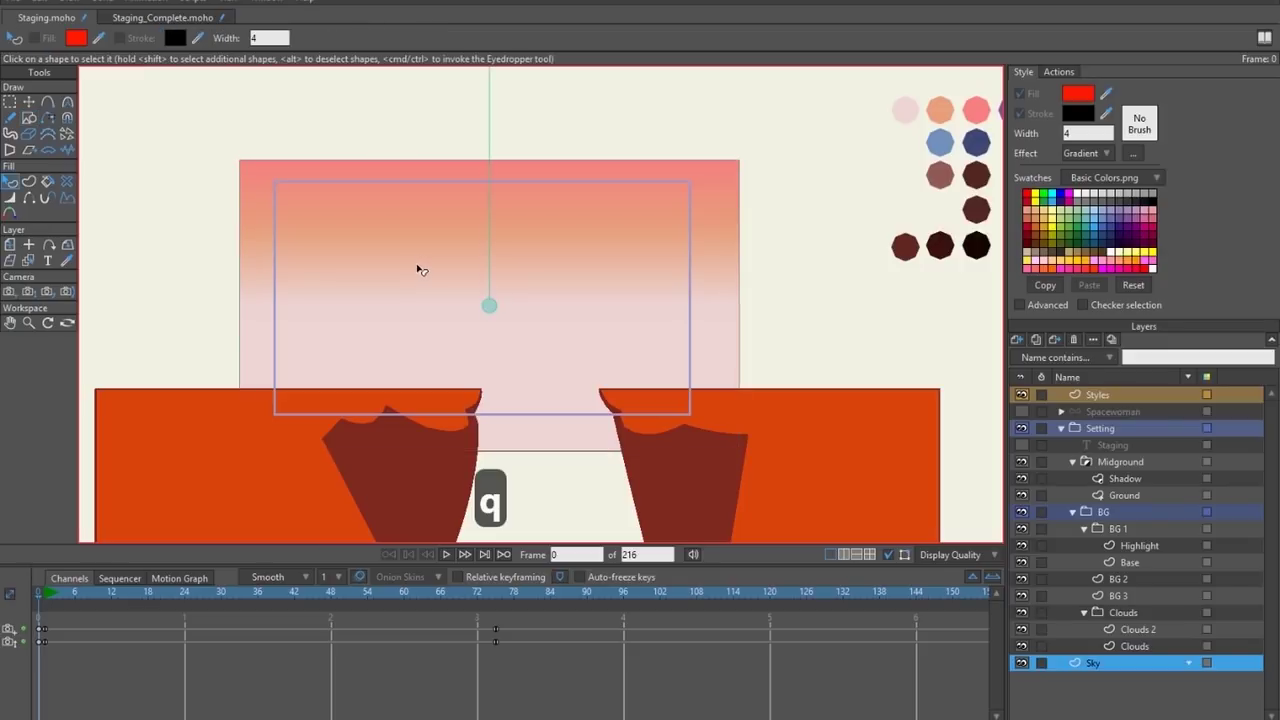
scroll(422, 272, down, 2)
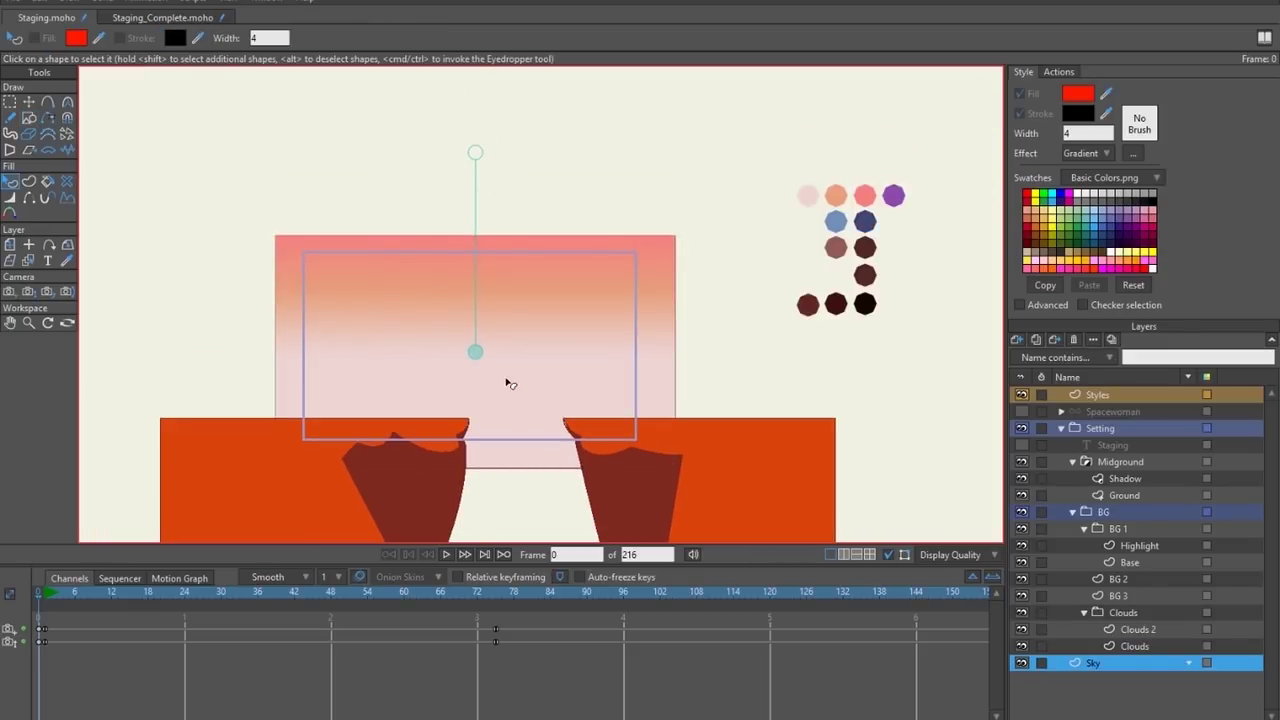
mouse_move(476, 354)
mouse_down()
mouse_move(474, 323)
mouse_move(480, 434)
mouse_move(471, 294)
mouse_move(428, 453)
mouse_move(474, 269)
mouse_move(459, 431)
mouse_move(474, 337)
mouse_move(473, 366)
mouse_up()
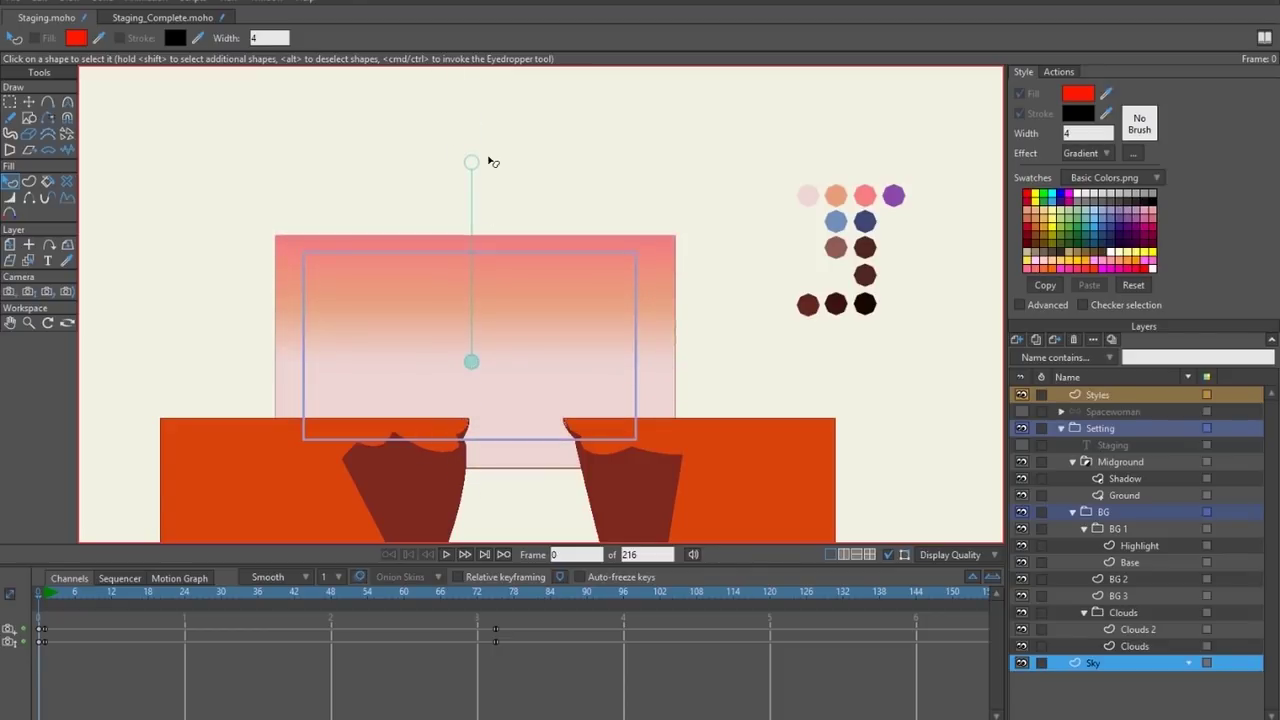
drag(475, 163, 471, 210)
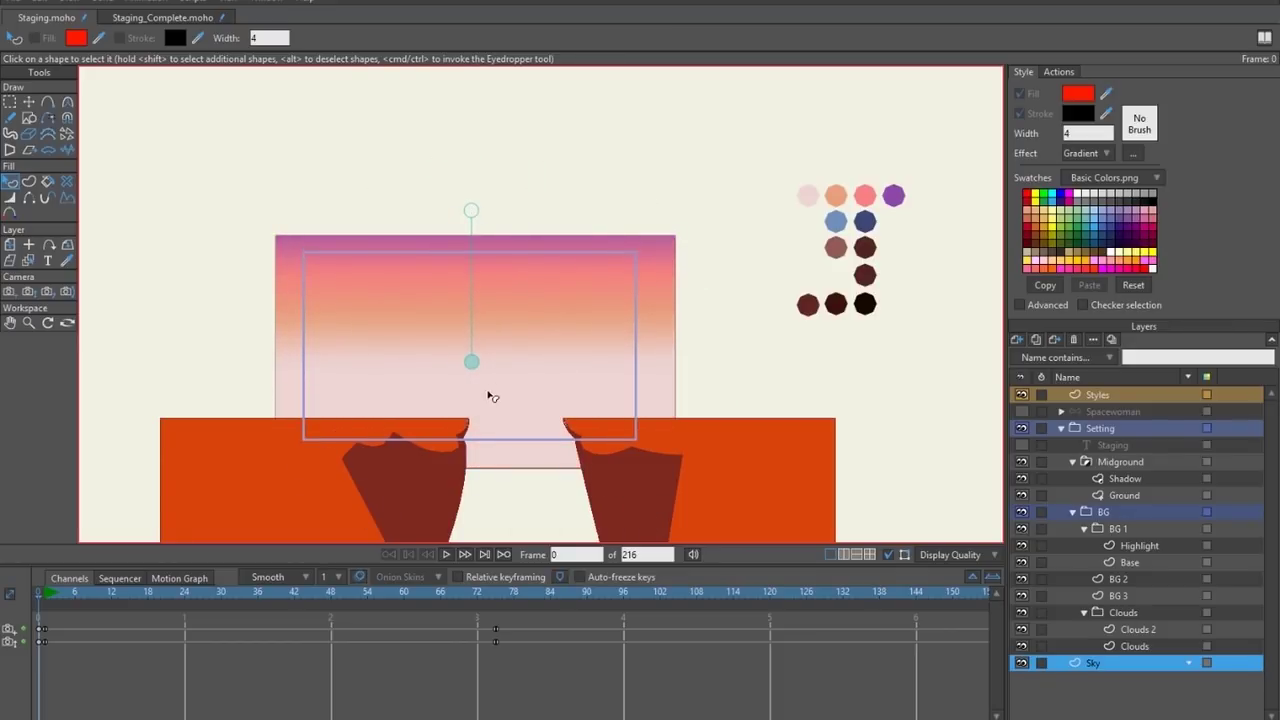
scroll(521, 348, up, 2)
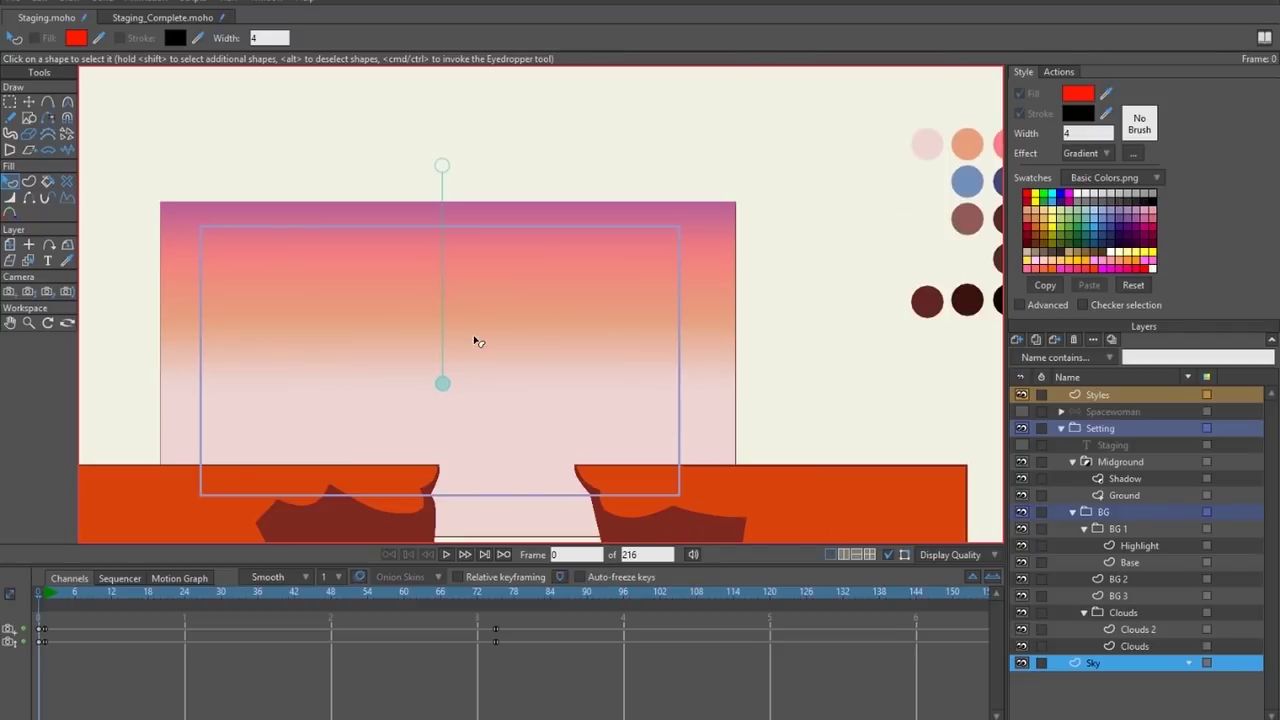
Black out the area outside the camera frame and lower the sky gradient so more purple fills the upper part of the frame.
key(ctrl+j)
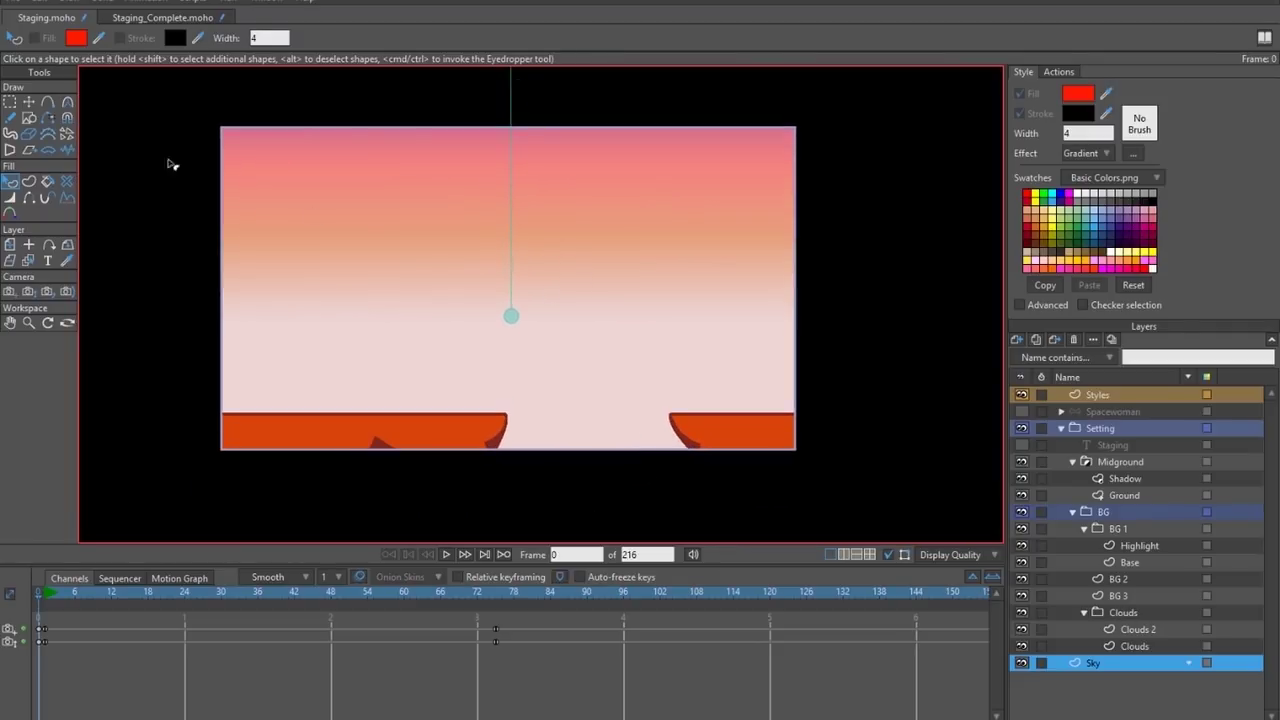
scroll(529, 272, down, 2)
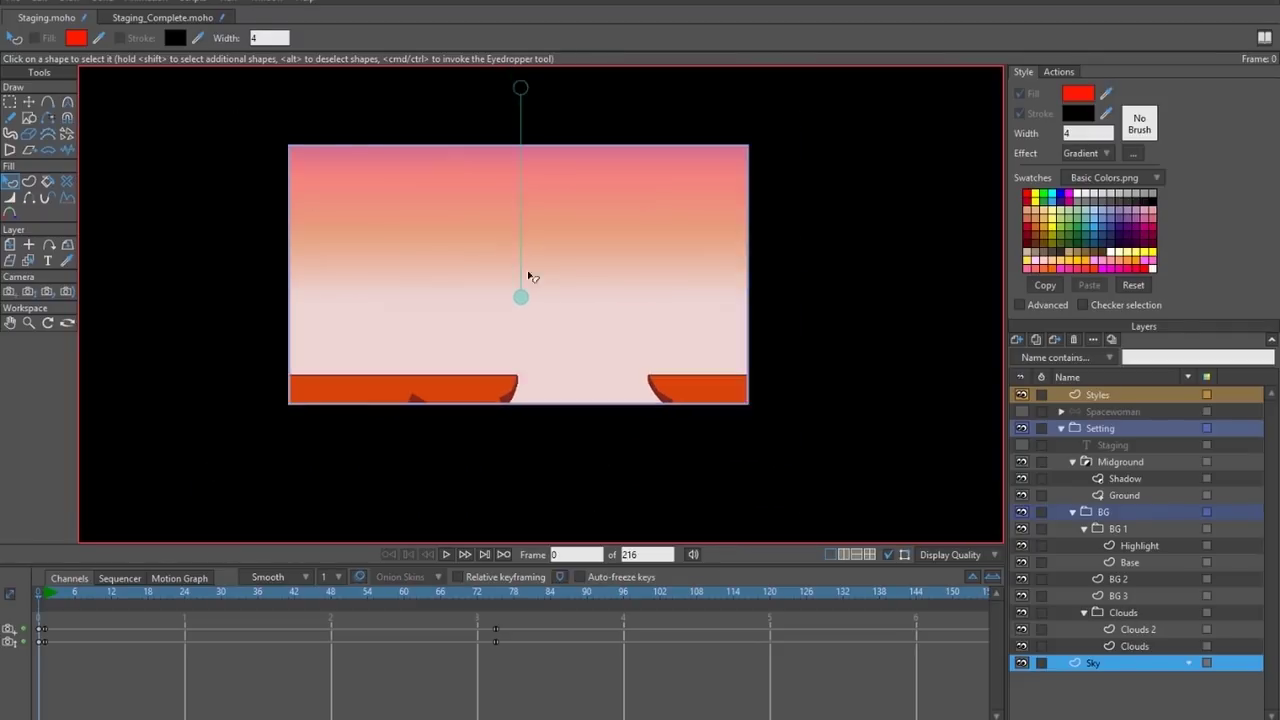
drag(522, 304, 517, 342)
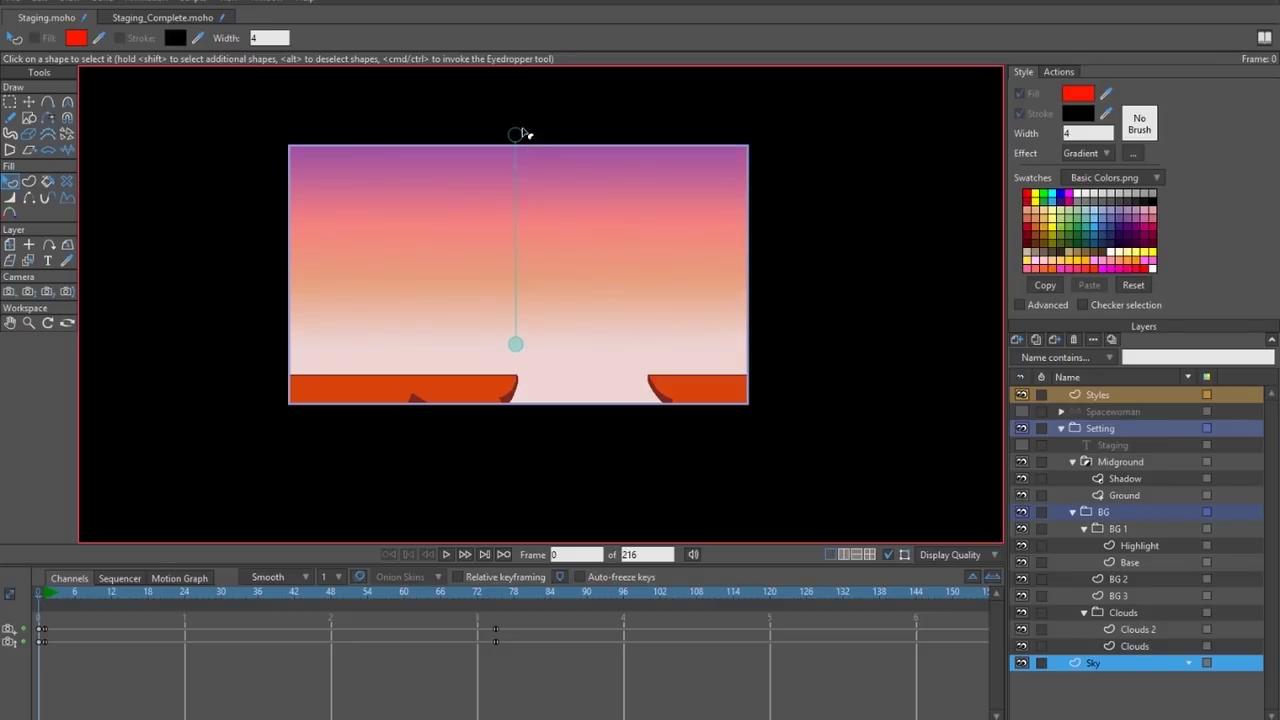
mouse_move(517, 131)
mouse_down()
mouse_move(551, 129)
mouse_move(517, 134)
mouse_up()
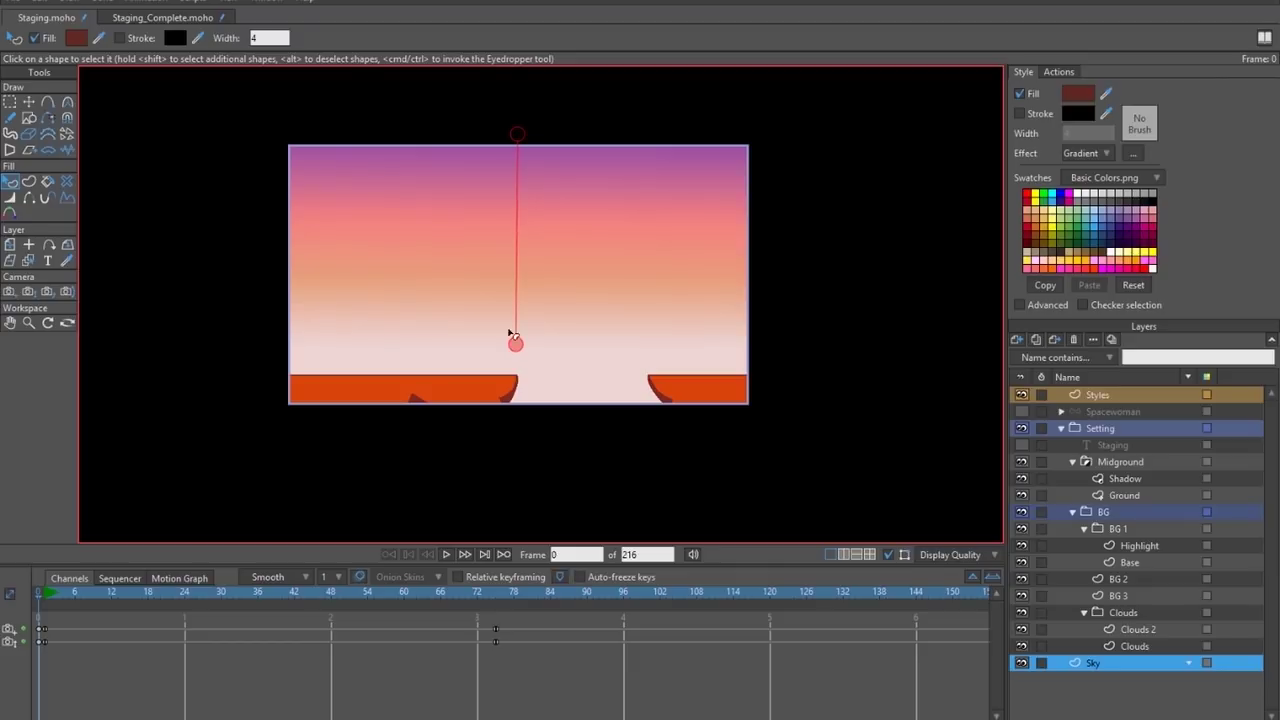
drag(516, 343, 519, 354)
key(ctrl+j)
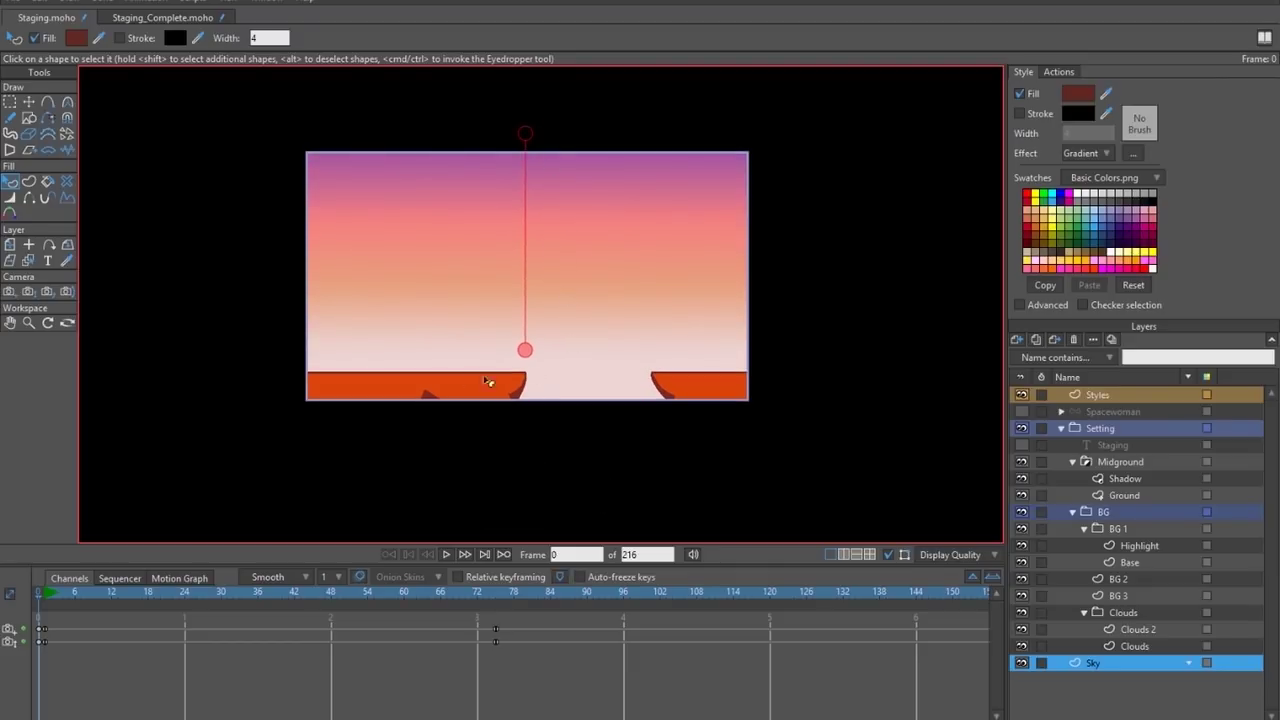
Activate the Track Camera tool, try a camera move across the sky, and undo it.
click(10, 291)
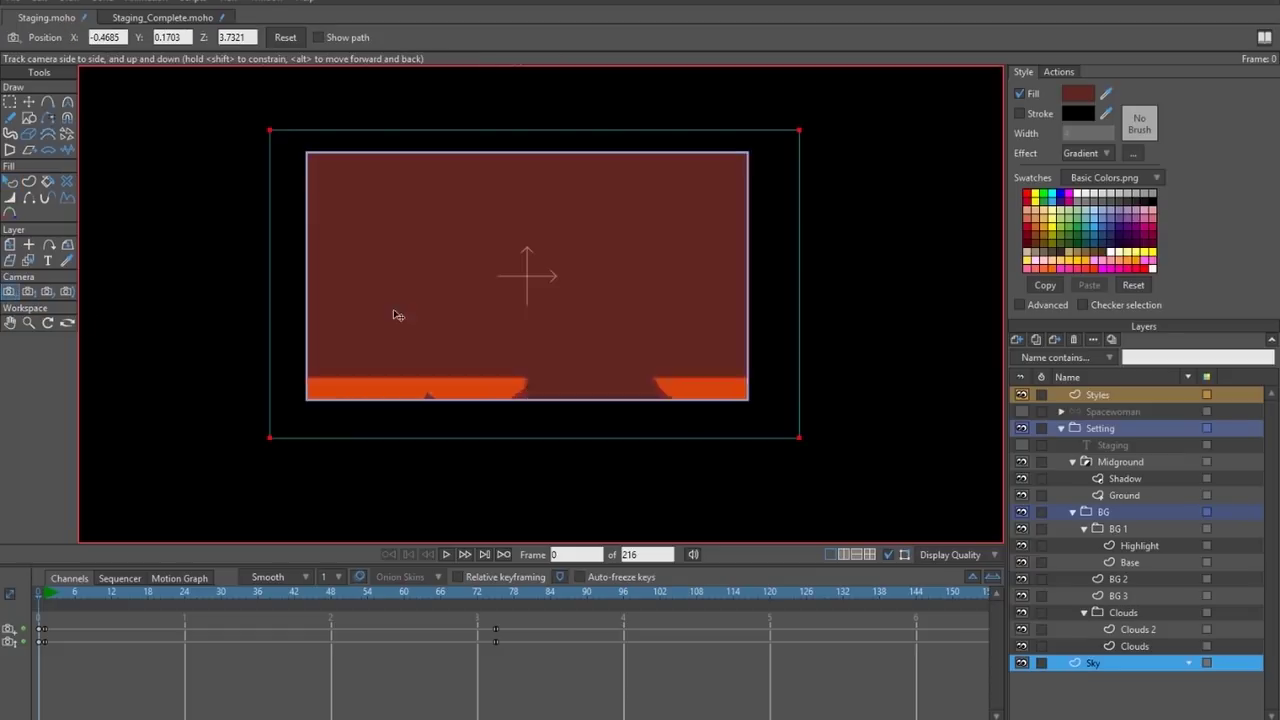
key(ctrl+z)
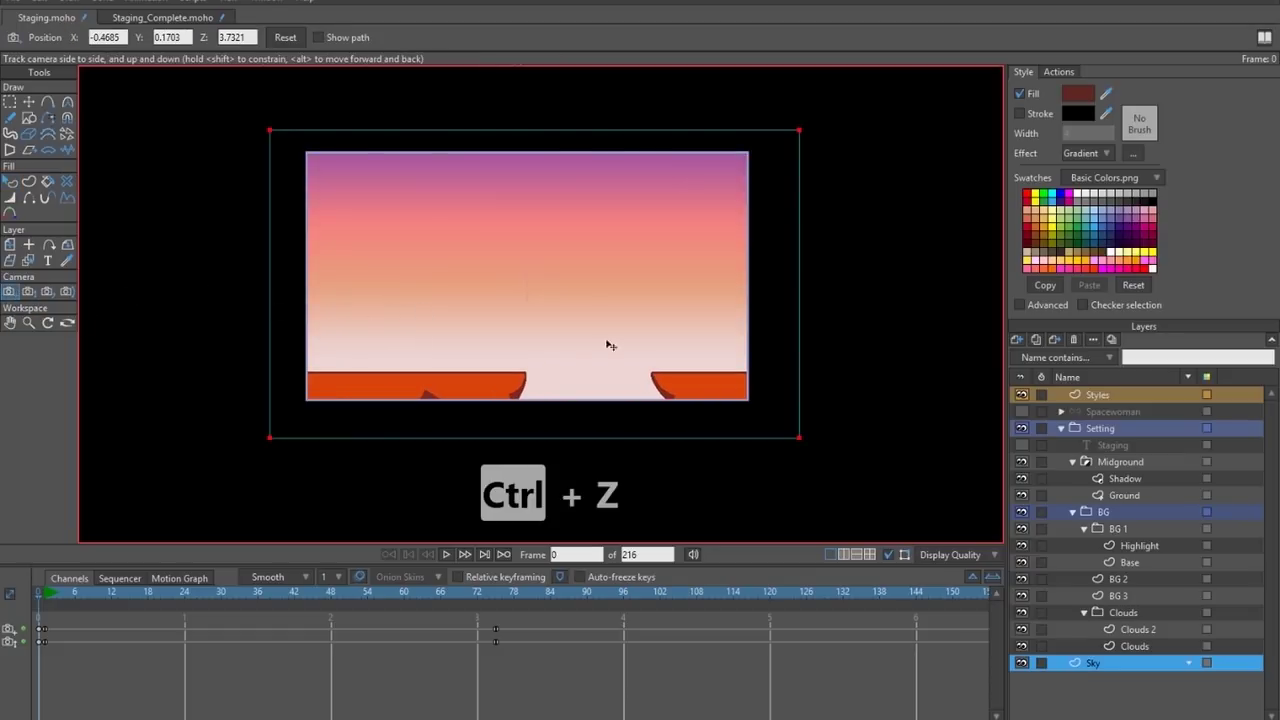
Turn on Immune to camera for the Sky layer in its layer settings.
double_click(1090, 664)
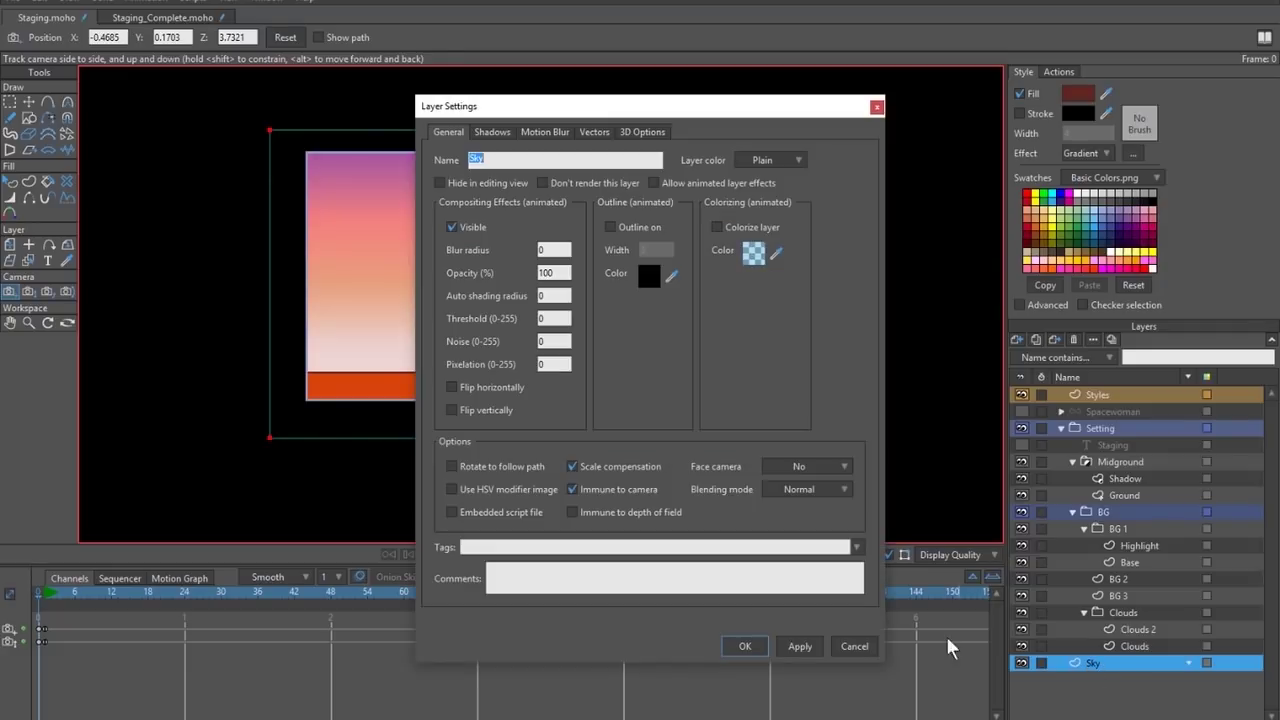
click(572, 489)
click(812, 646)
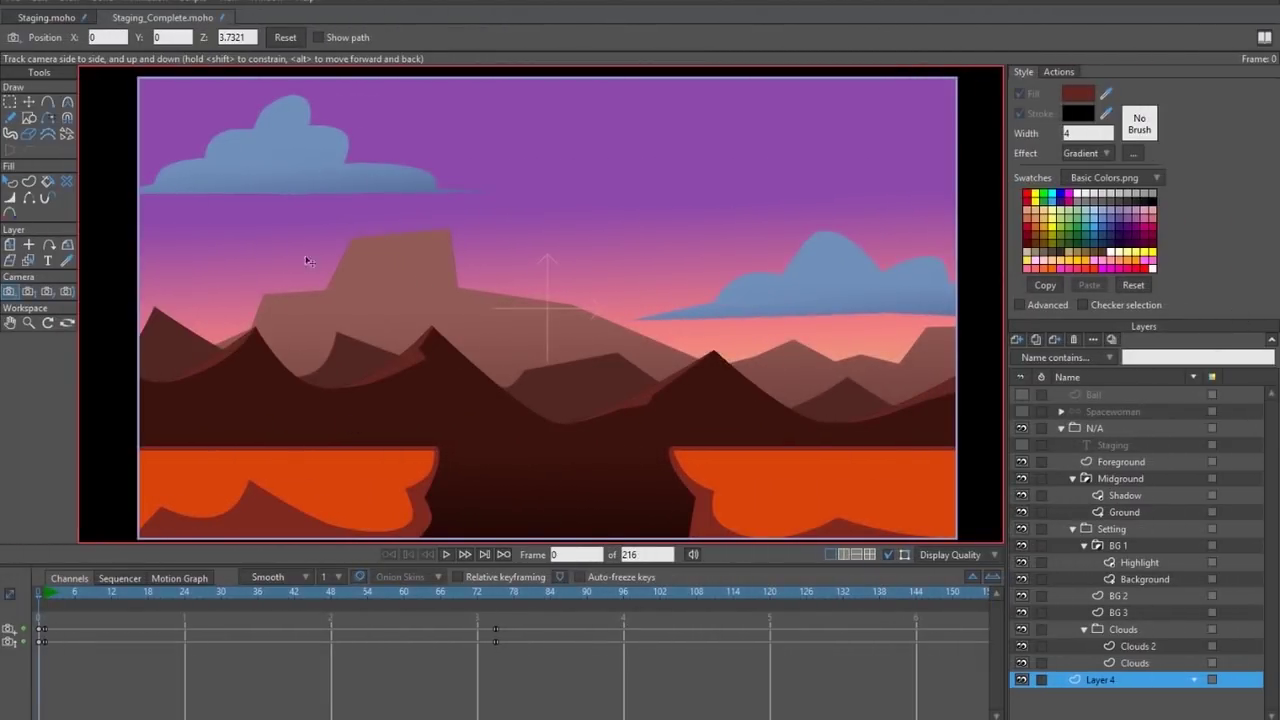
In Staging_Complete.moho, hide the Clouds group, BG 2 and BG 3, and show the two mountain layers again one by one.
click(1021, 629)
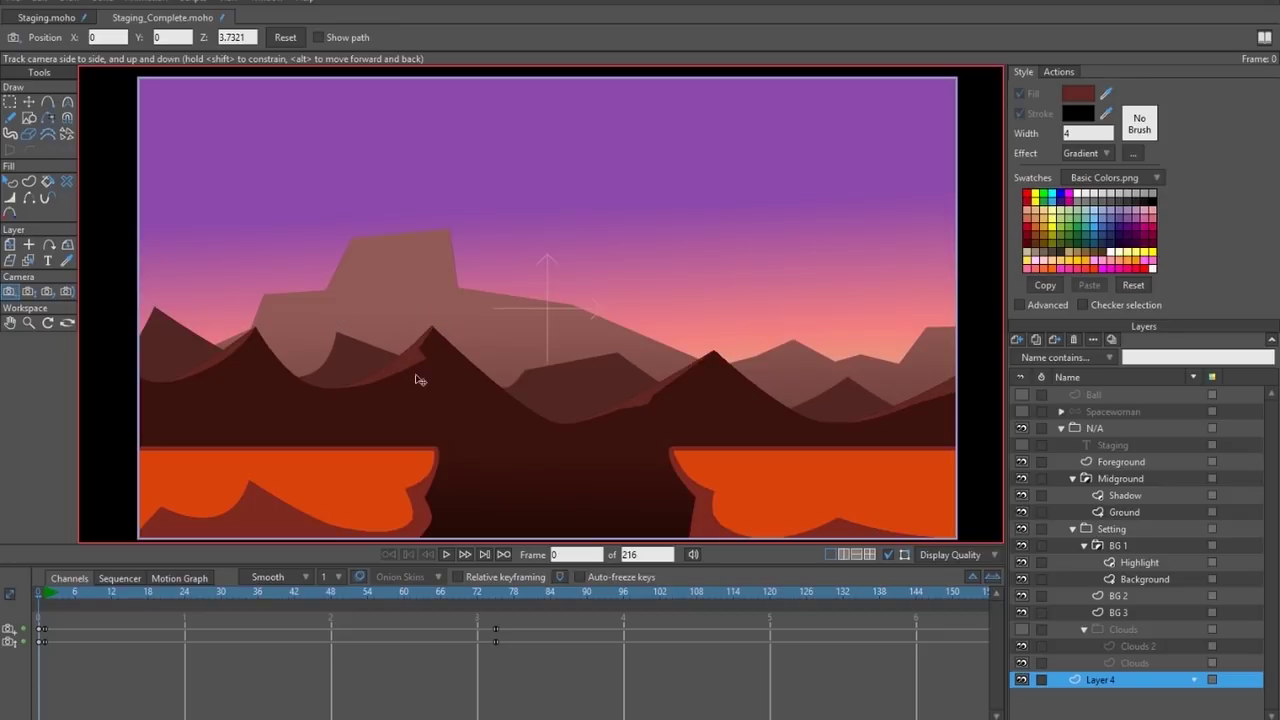
click(1021, 596)
click(1021, 612)
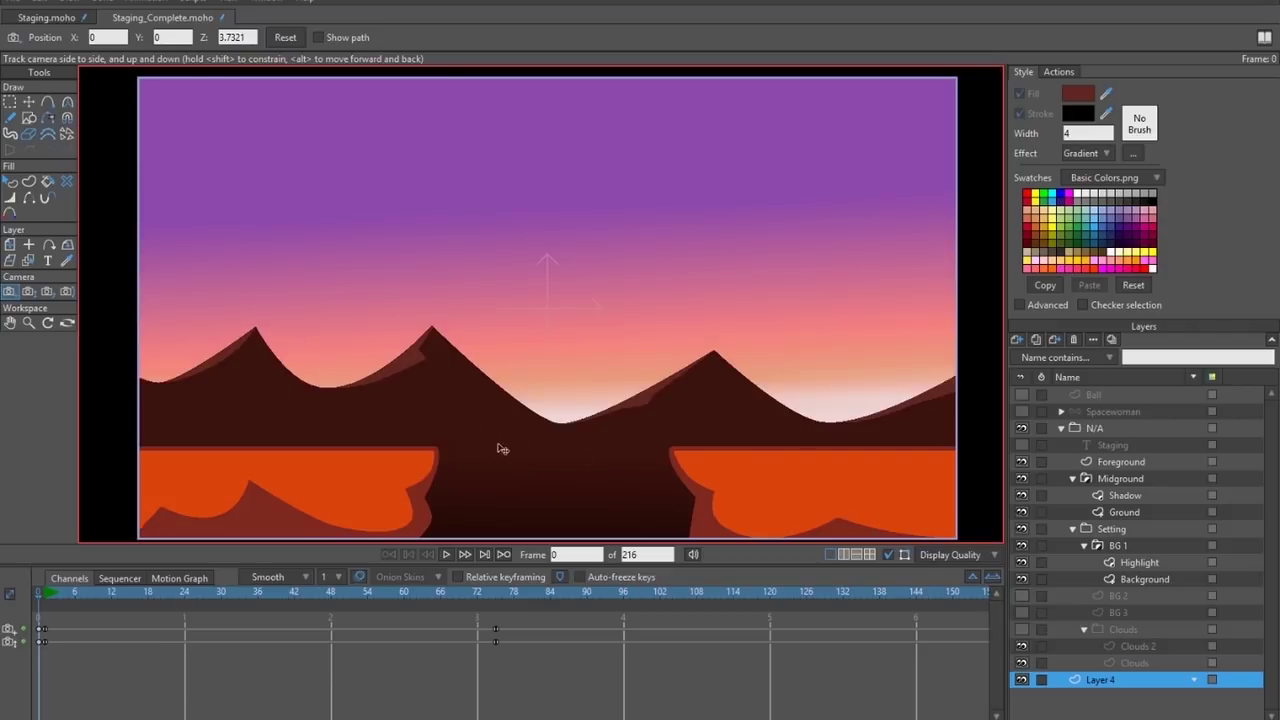
click(1019, 596)
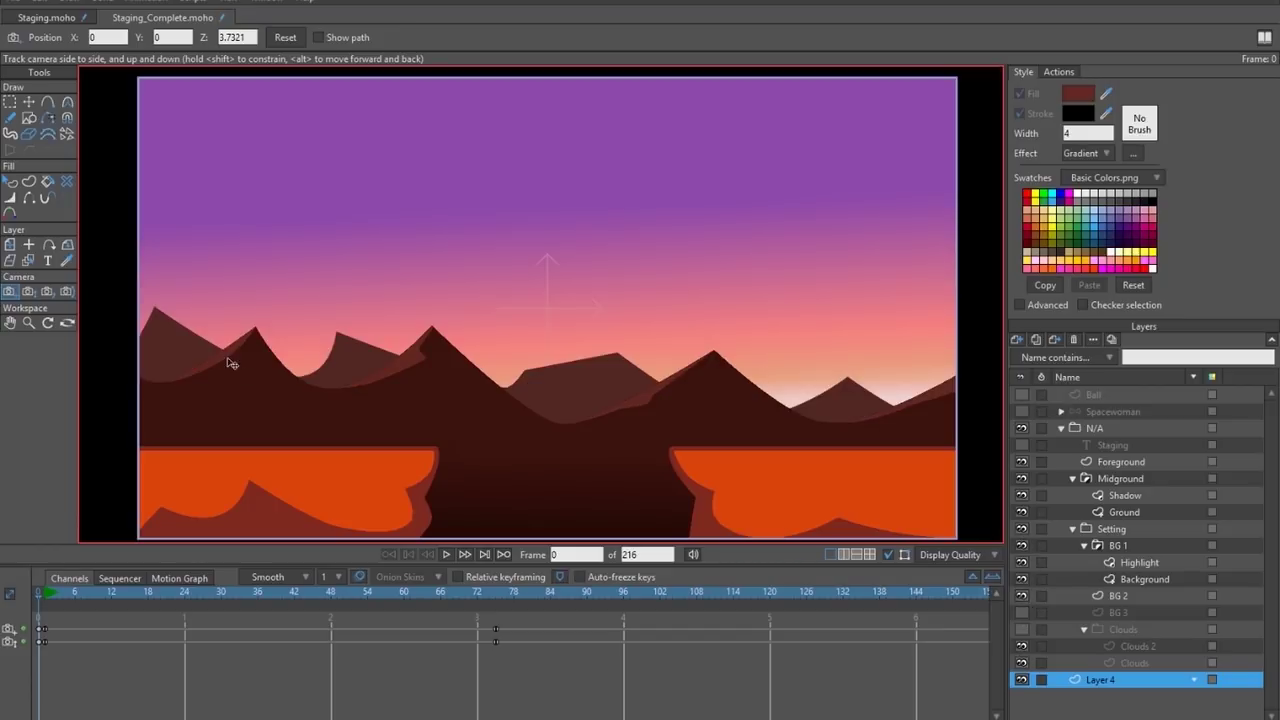
click(1020, 612)
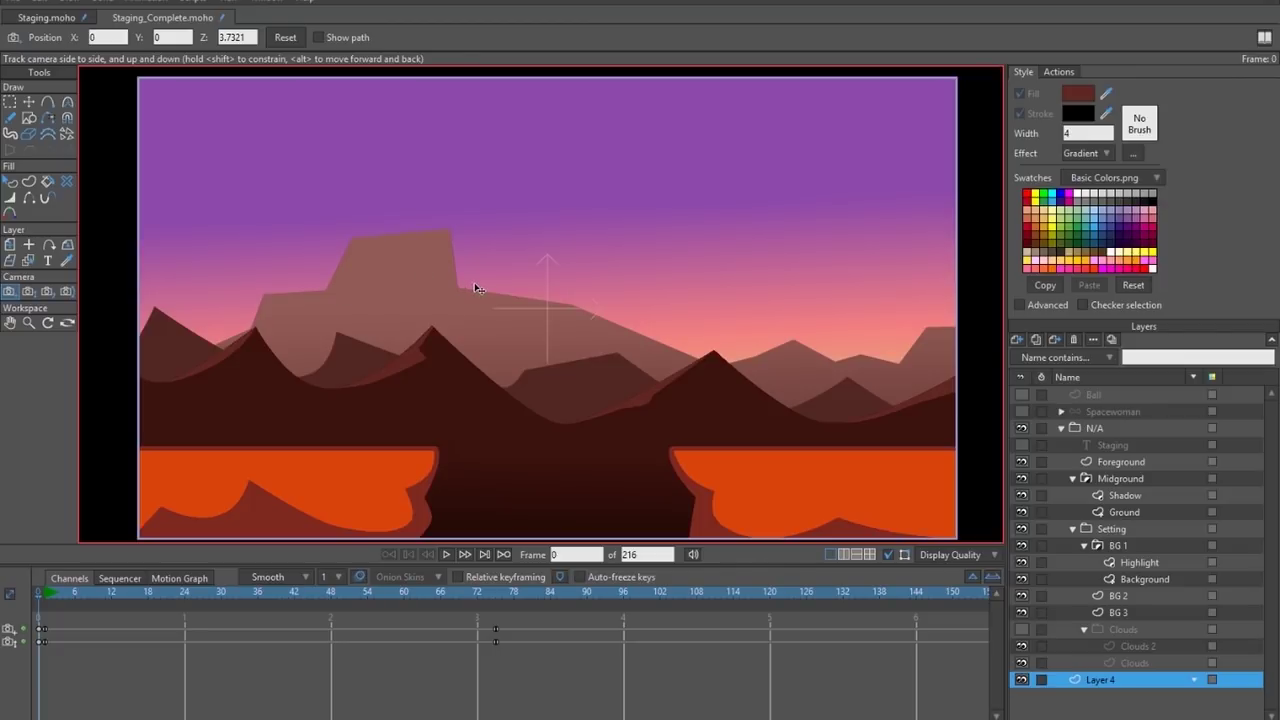
Render the current frame to inspect the layered mountains, close the render, and return to Staging.moho.
key(ctrl+r)
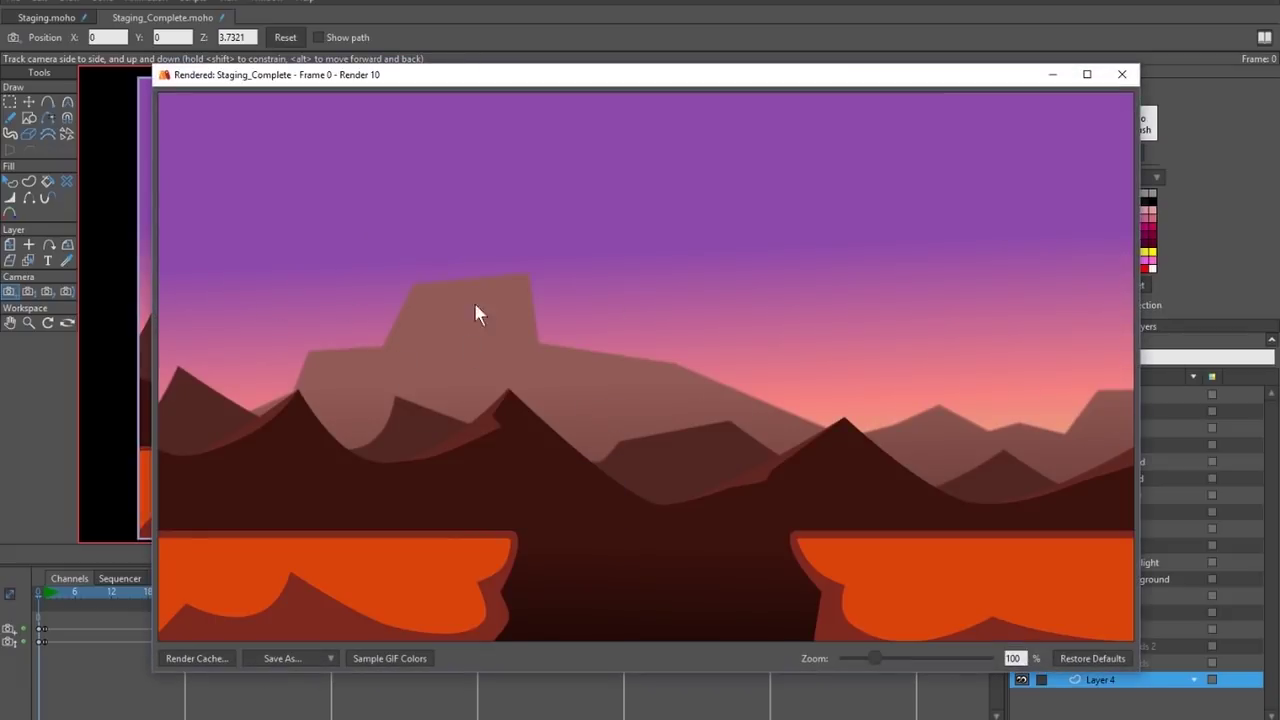
click(1121, 75)
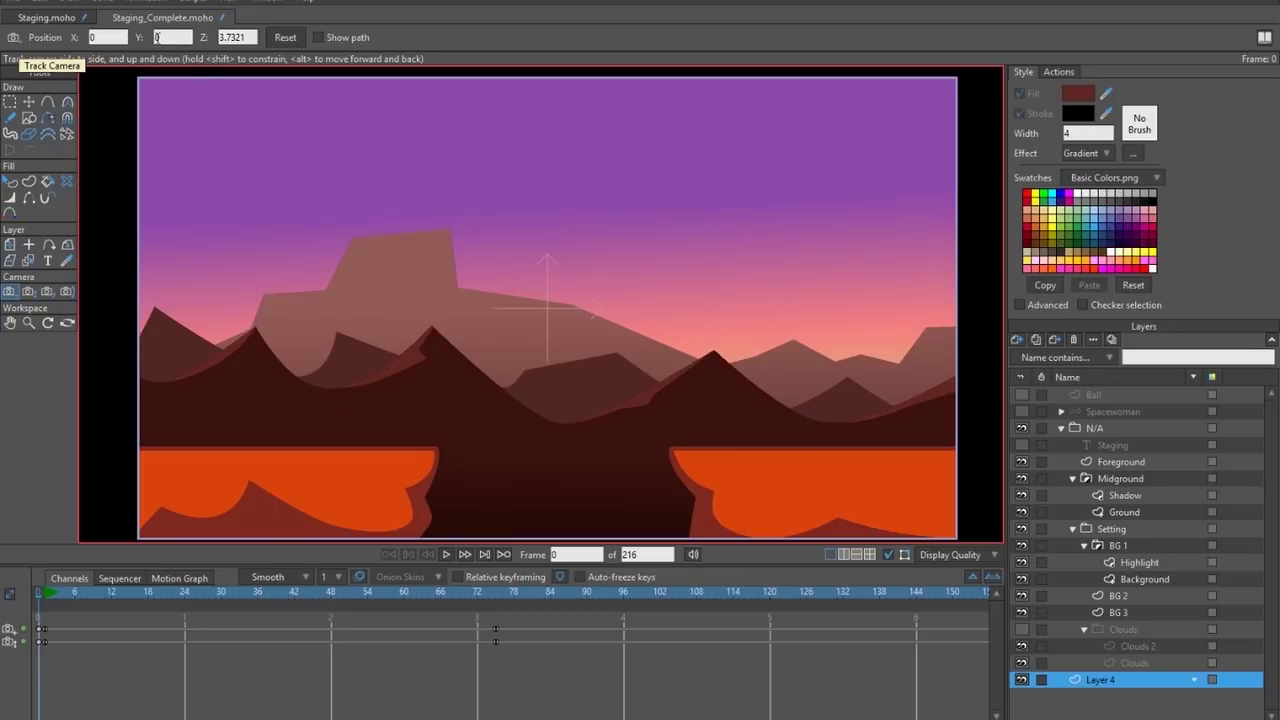
click(45, 17)
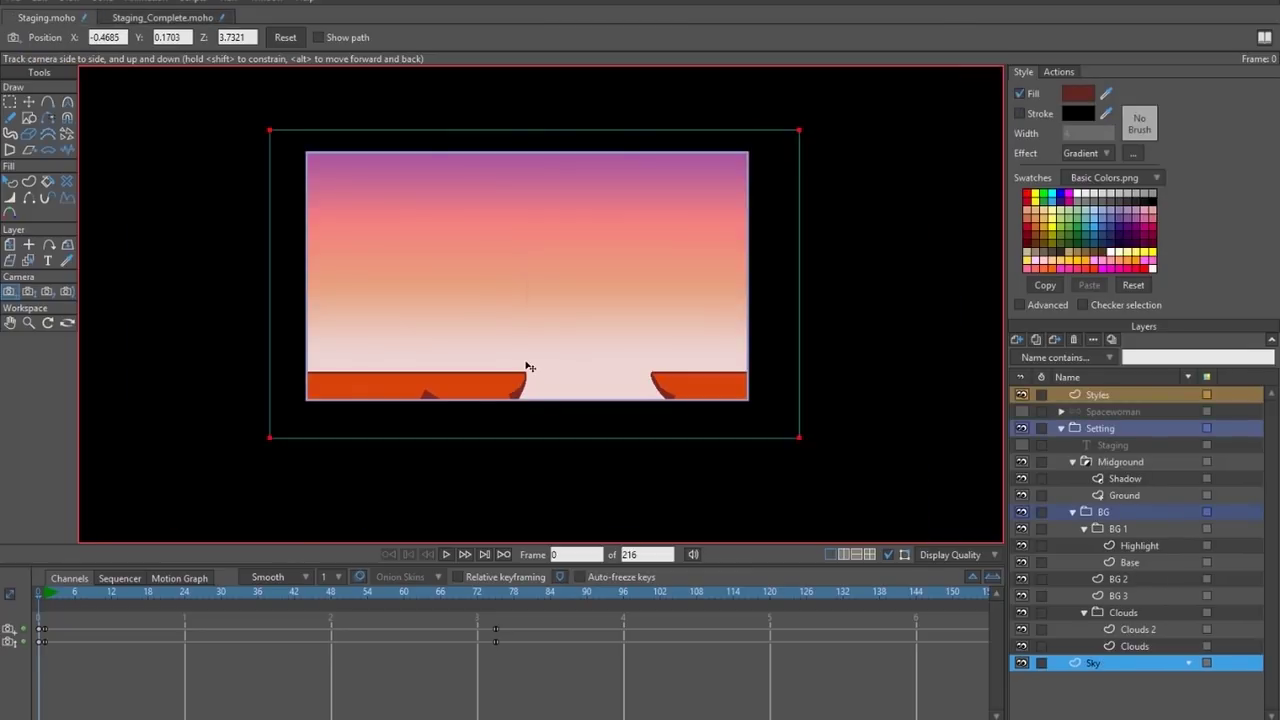
Show the area outside the camera frame again and select the Base layer inside the BG 1 group.
key(ctrl+j)
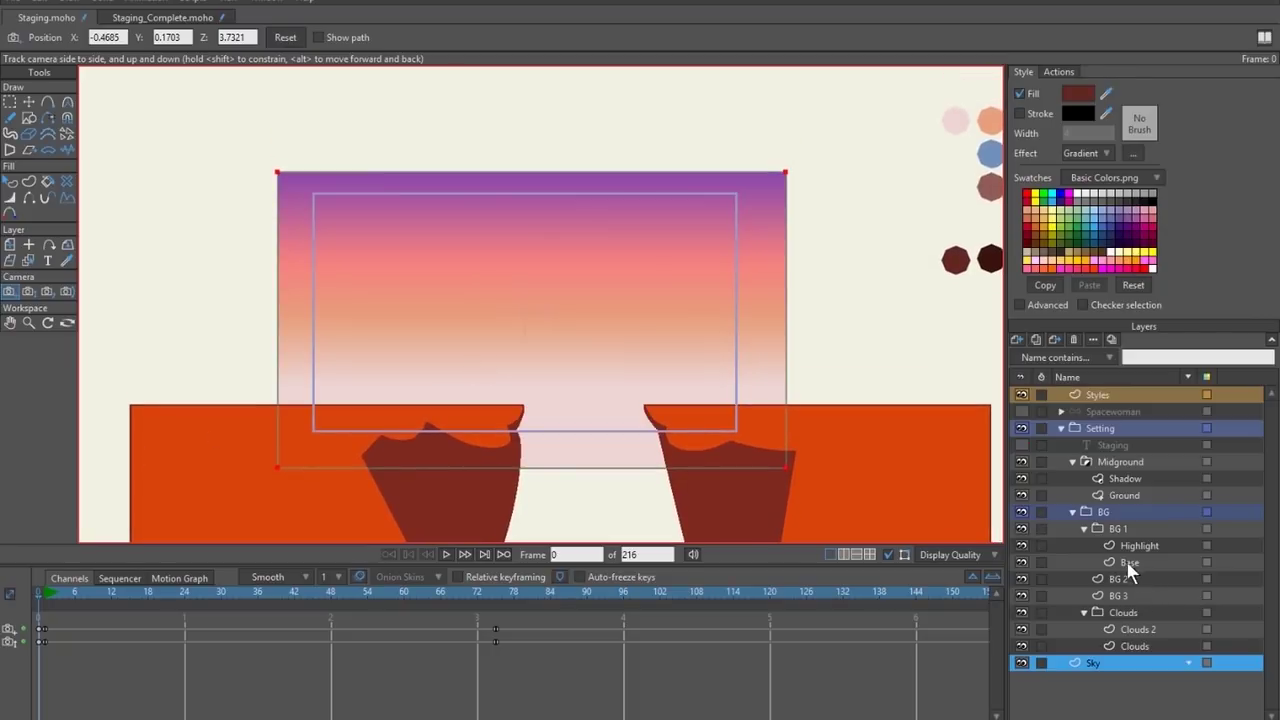
click(1122, 528)
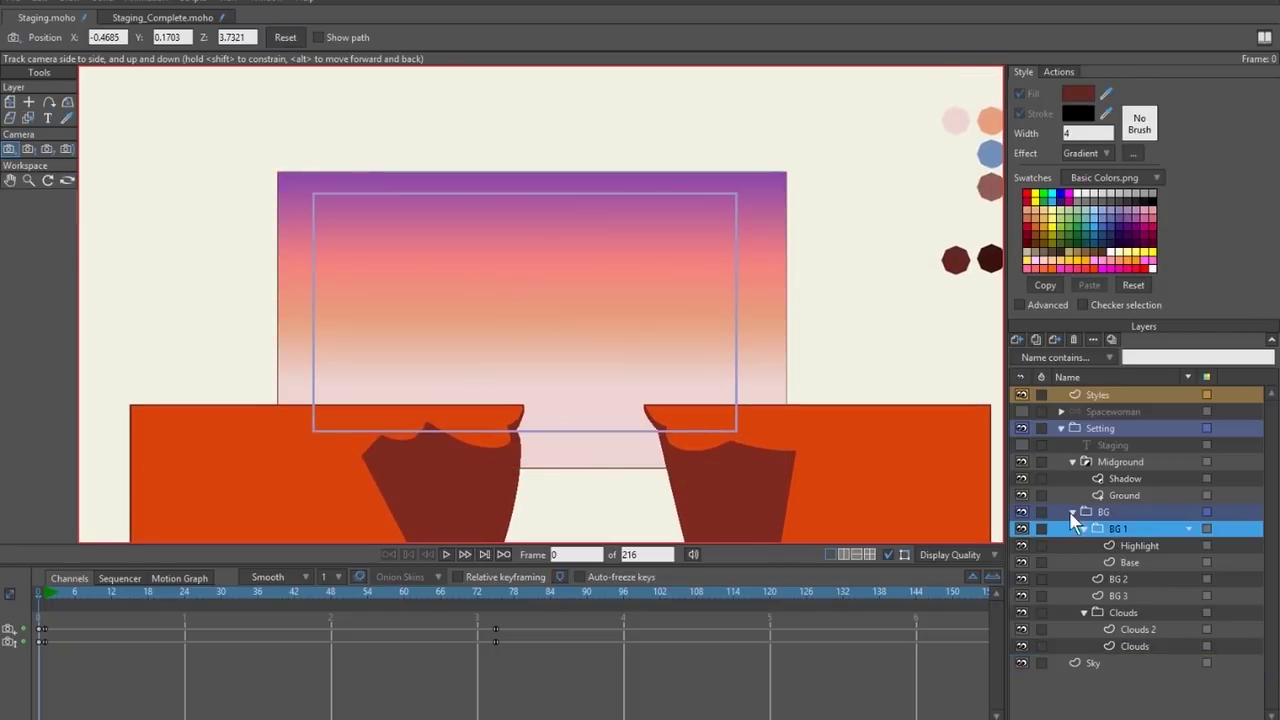
click(1130, 562)
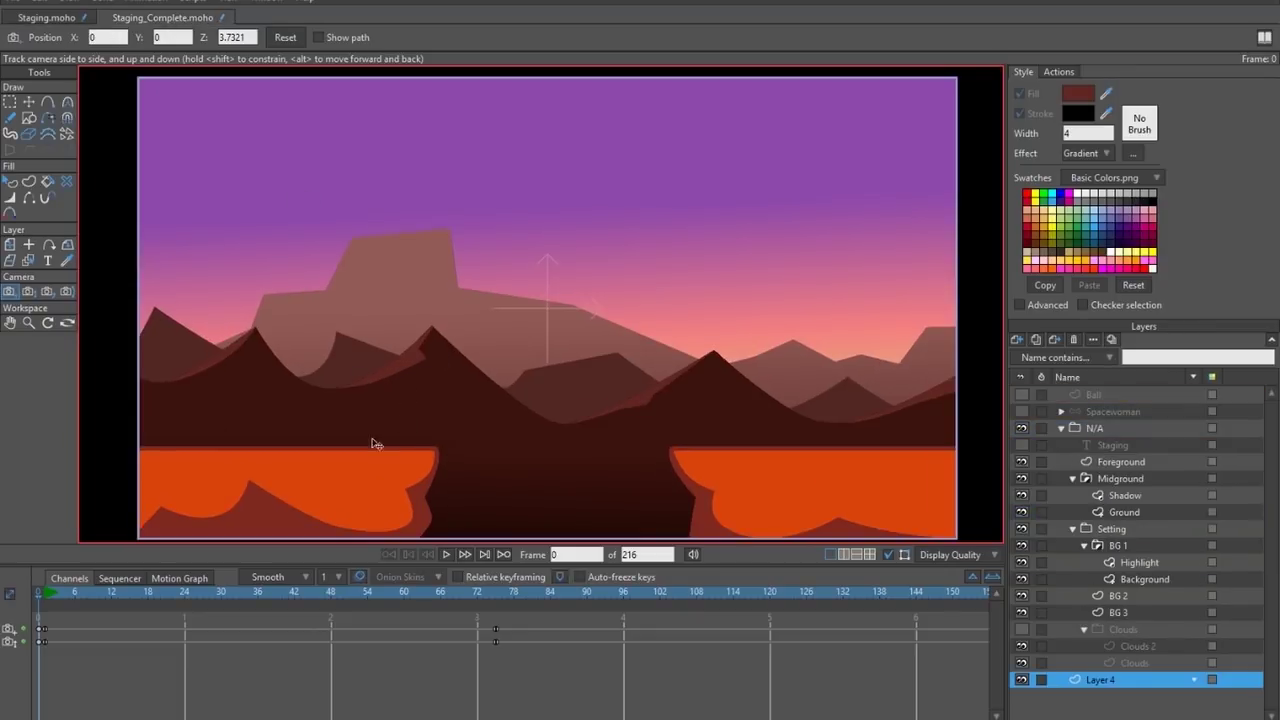
Check the closest mountain range in Staging_Complete.moho against the current scene, ending in Staging.moho.
click(70, 14)
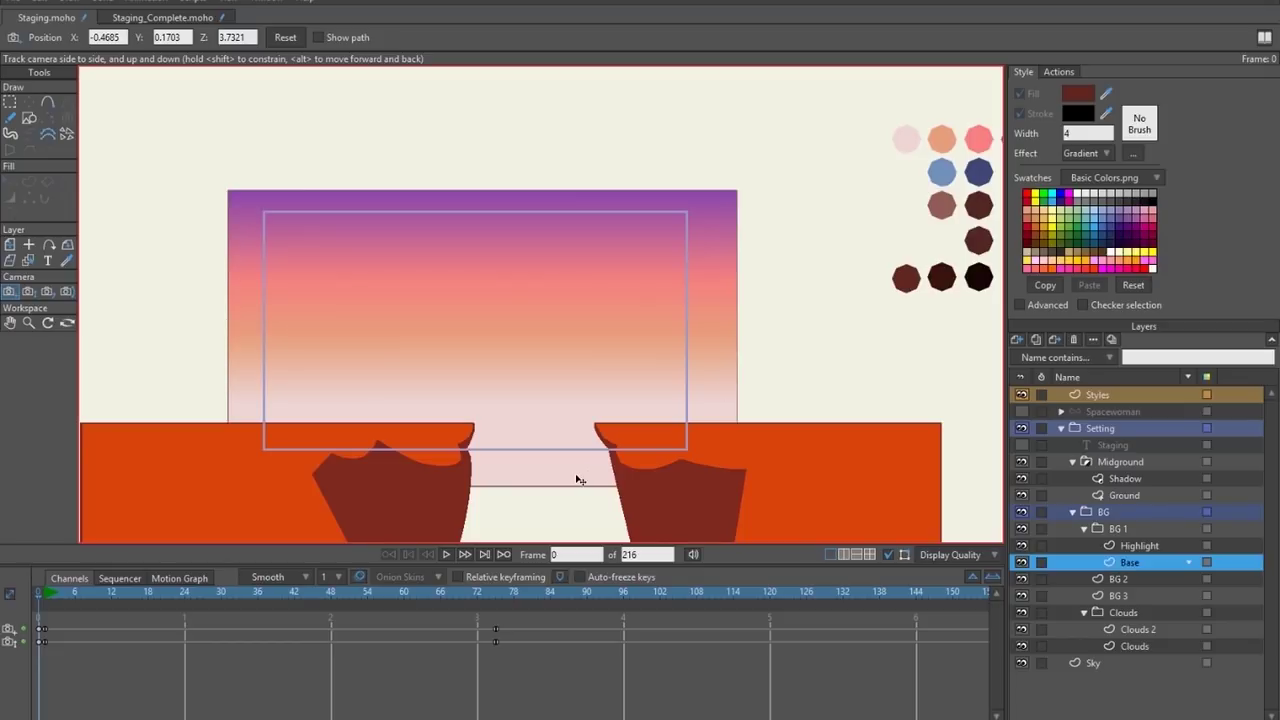
click(158, 18)
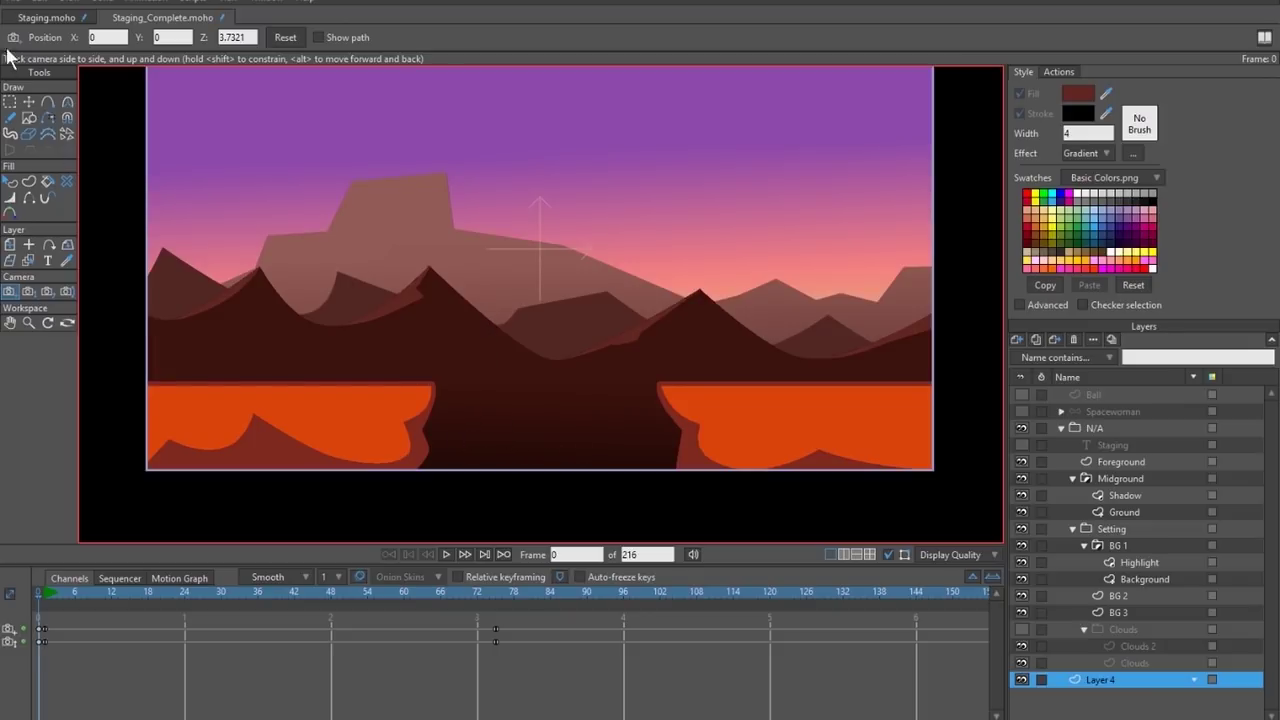
click(47, 18)
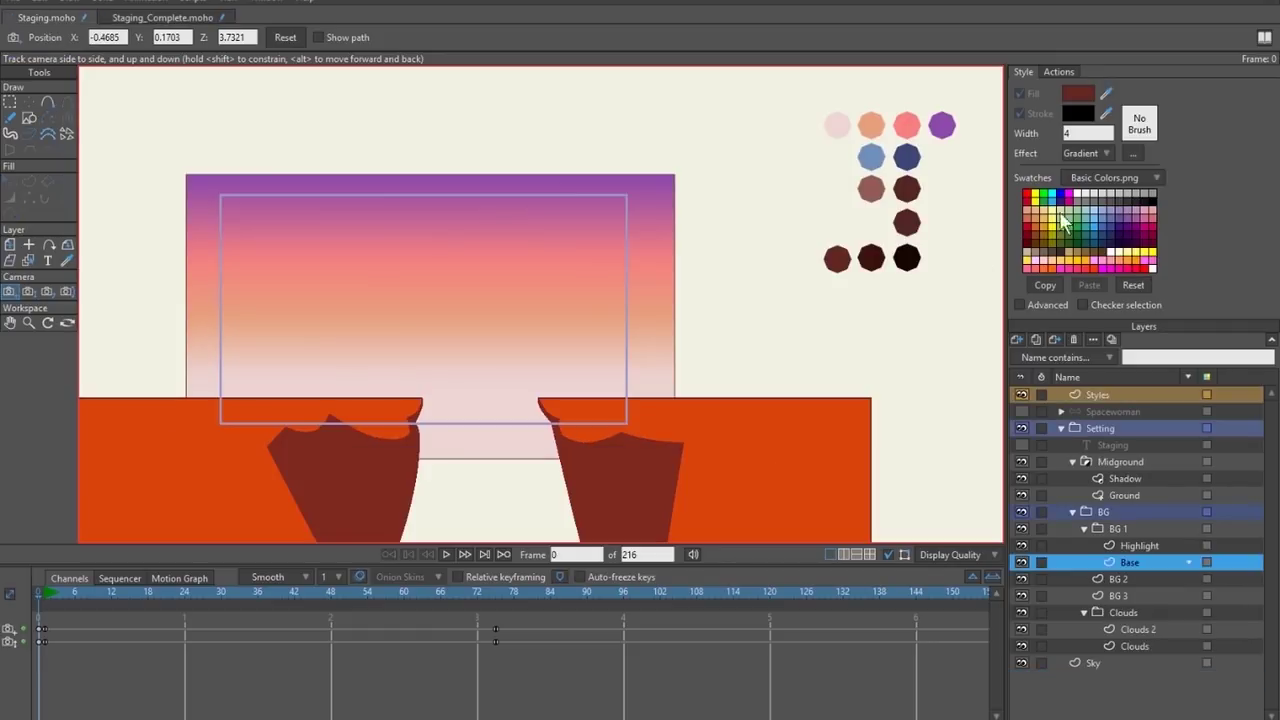
Open the gradient effect settings for the Base layer's fill and set the first color stop to red, FF0000.
click(1133, 153)
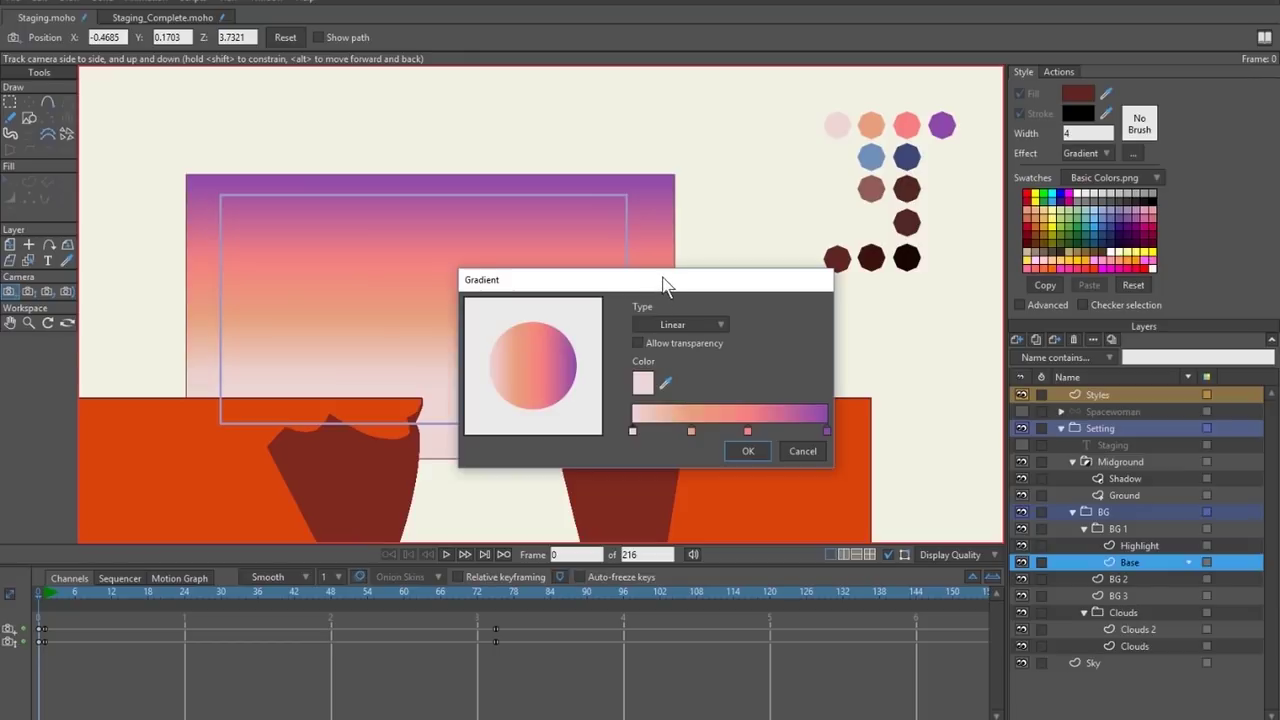
drag(667, 285, 673, 208)
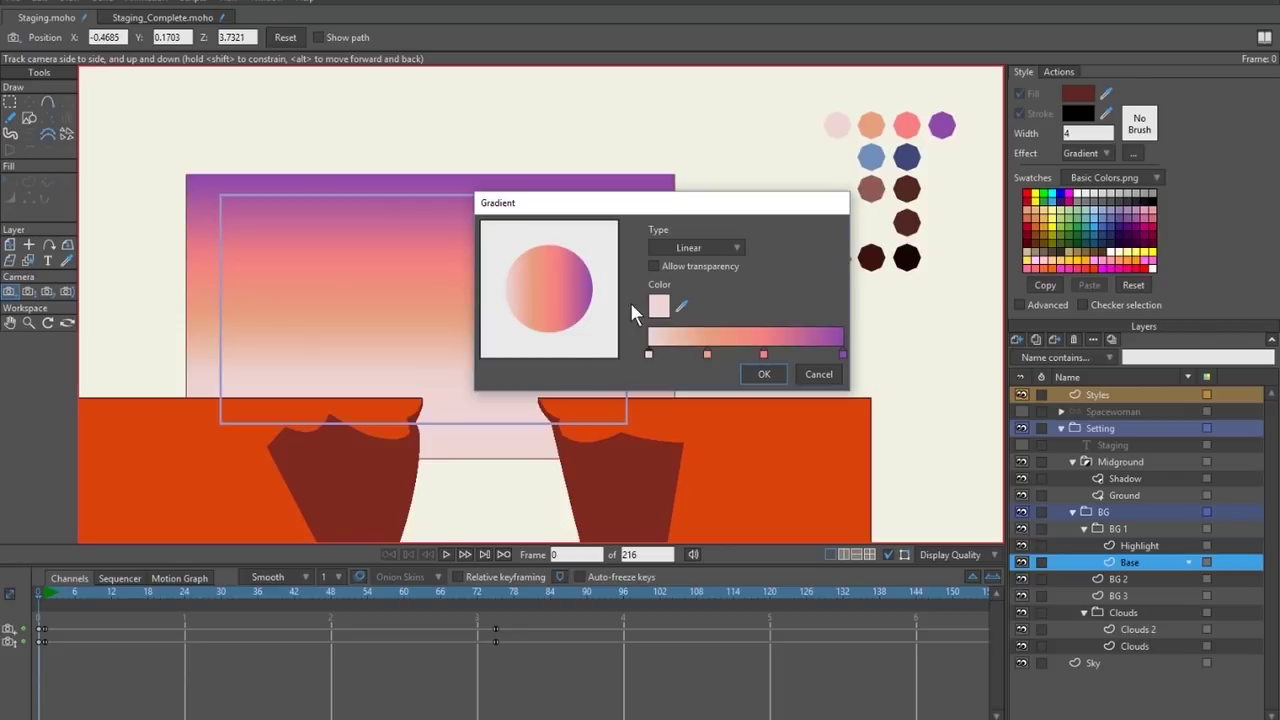
click(658, 306)
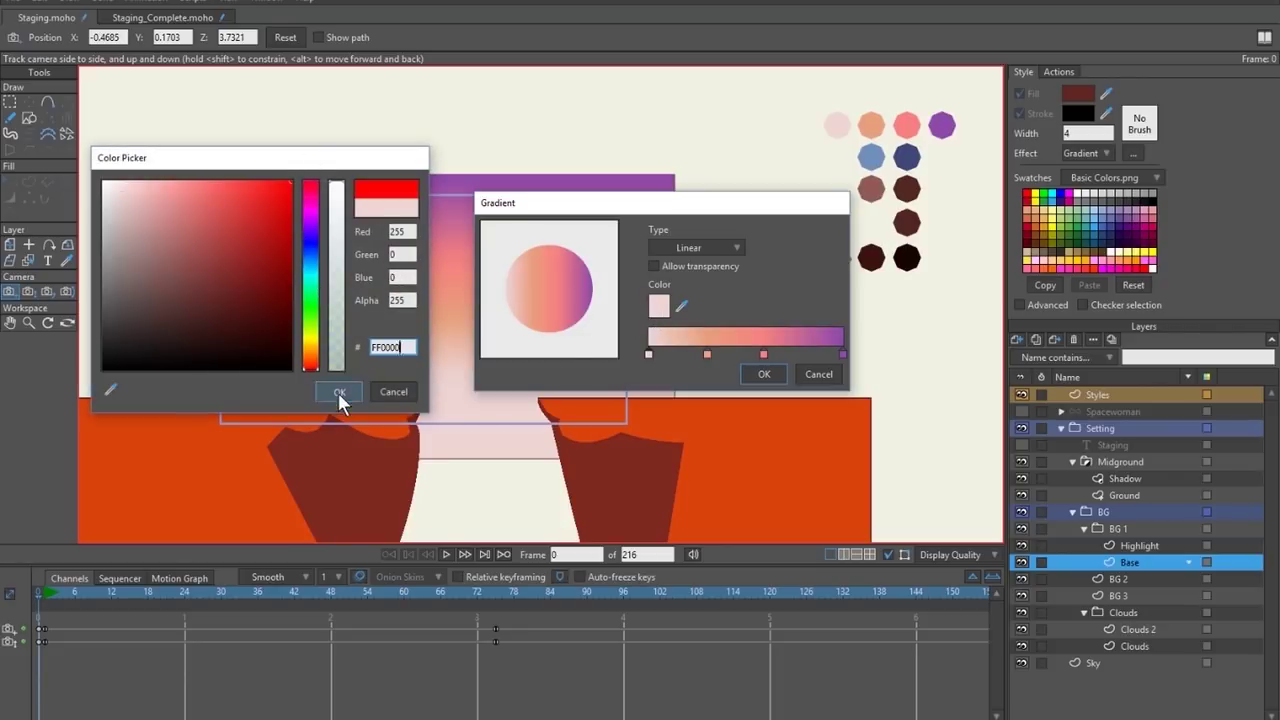
click(338, 393)
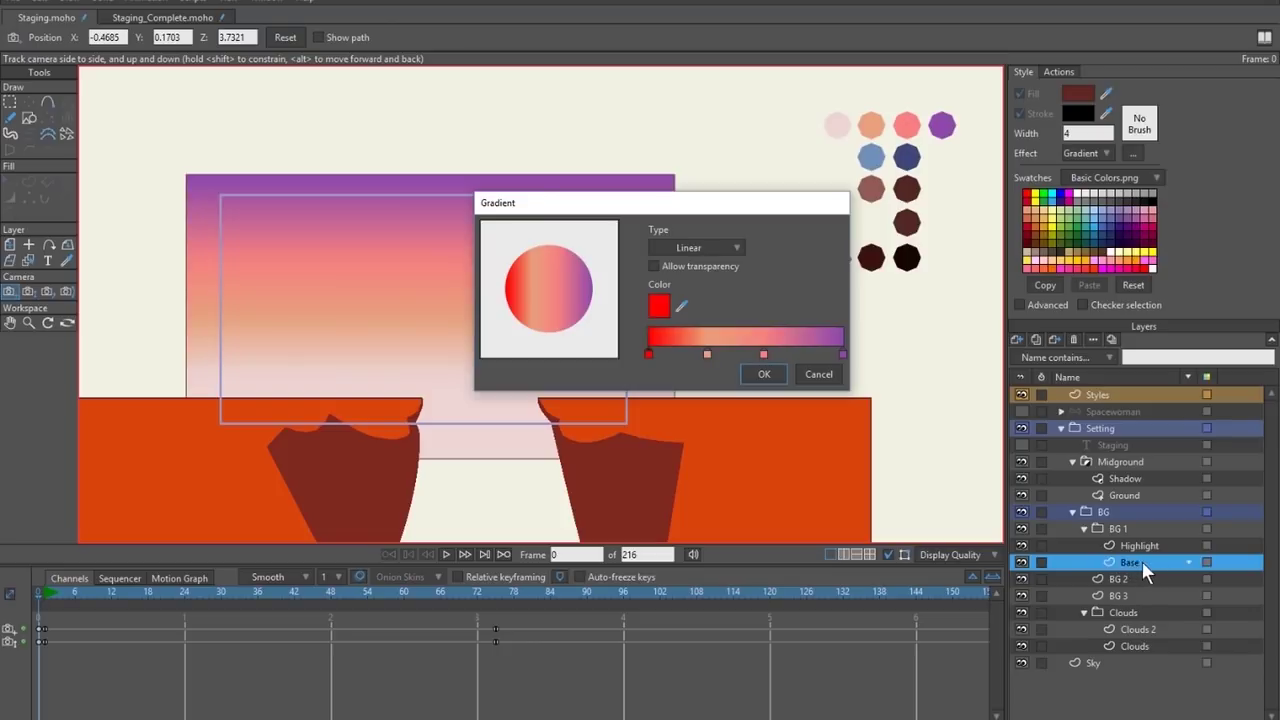
Delete the pink and orange middle color stops from the gradient, leaving only its two end stops.
drag(716, 205, 494, 193)
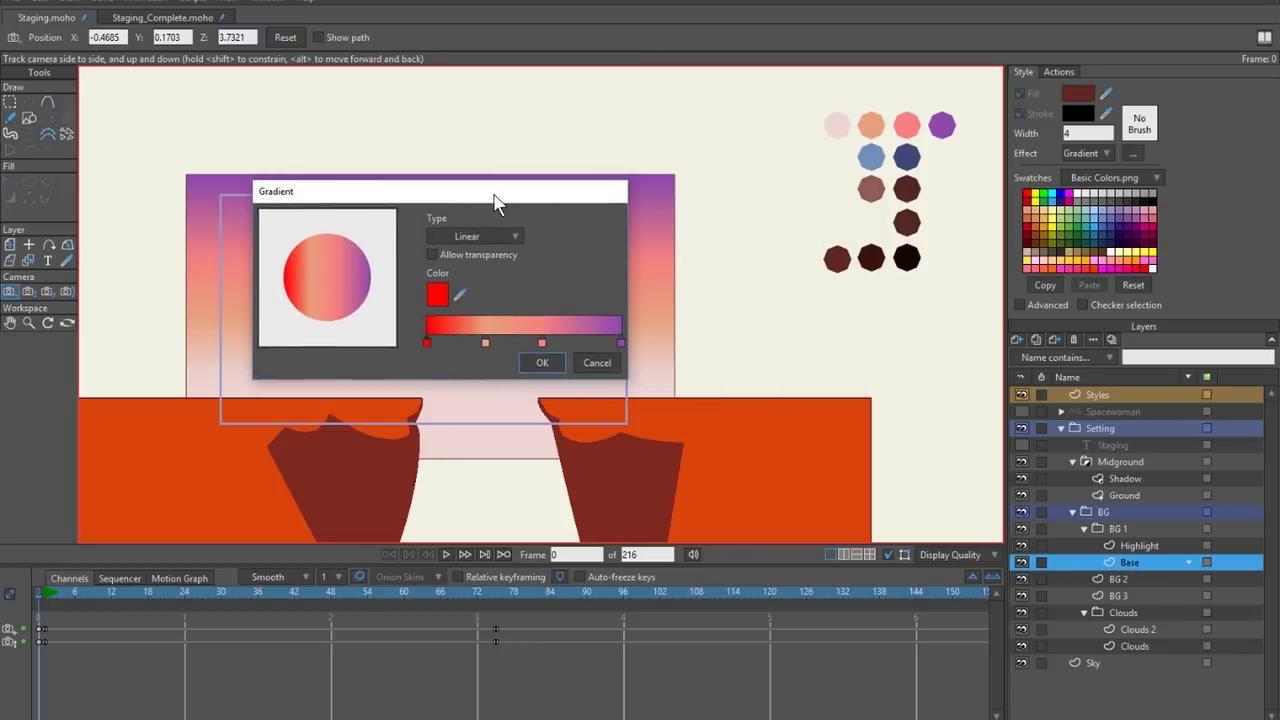
click(542, 342)
key(Delete)
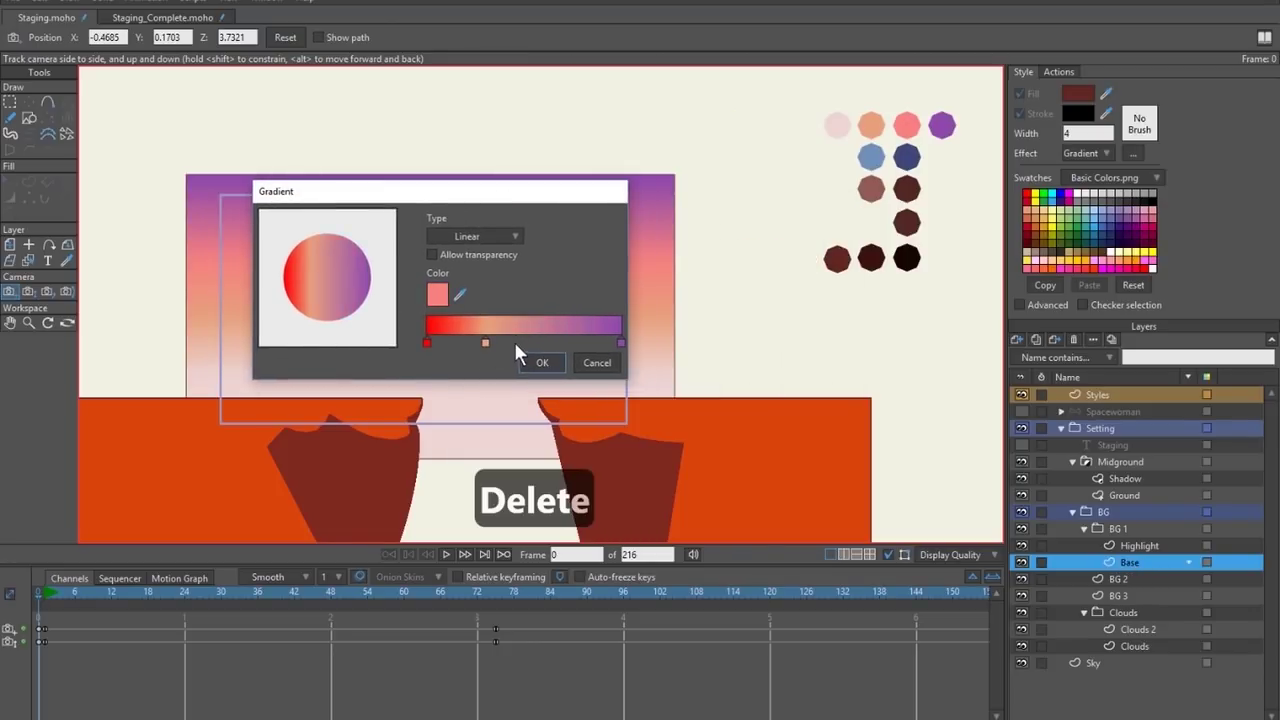
click(486, 342)
key(Delete)
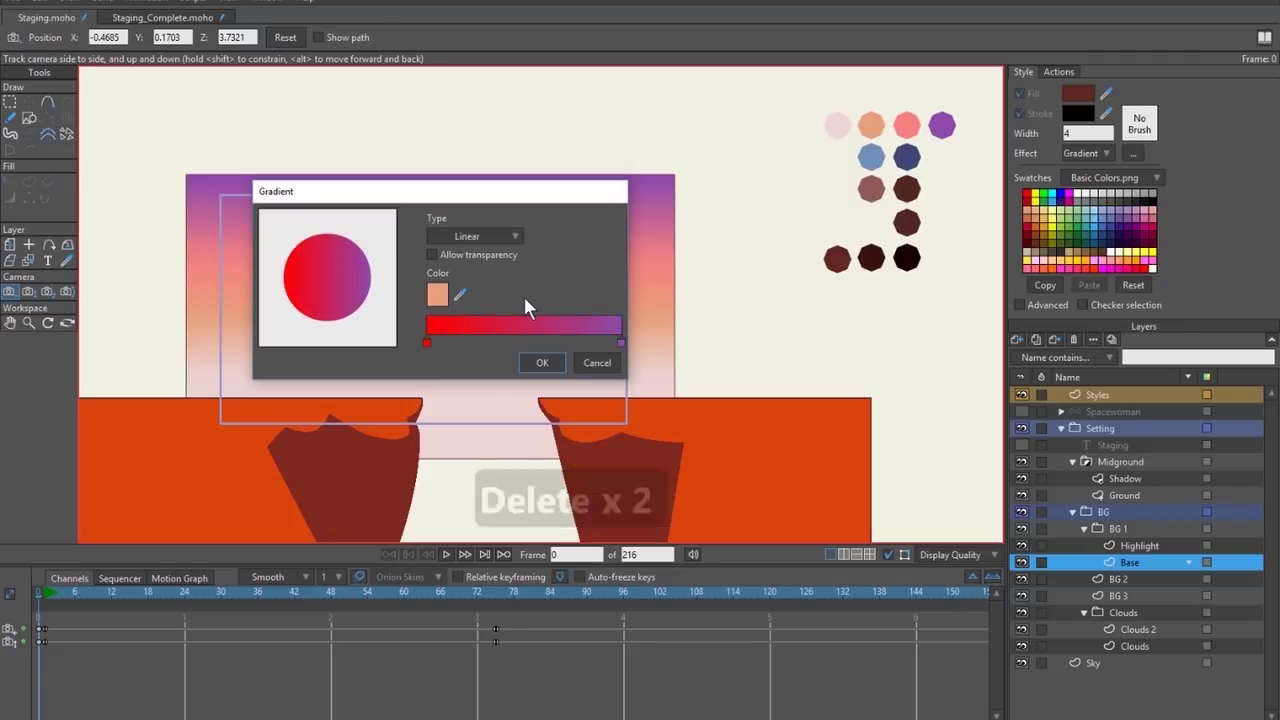
Sample the dark brown palette swatch for the gradient's first stop and the near-black swatch for its last stop, and accept the gradient.
click(427, 343)
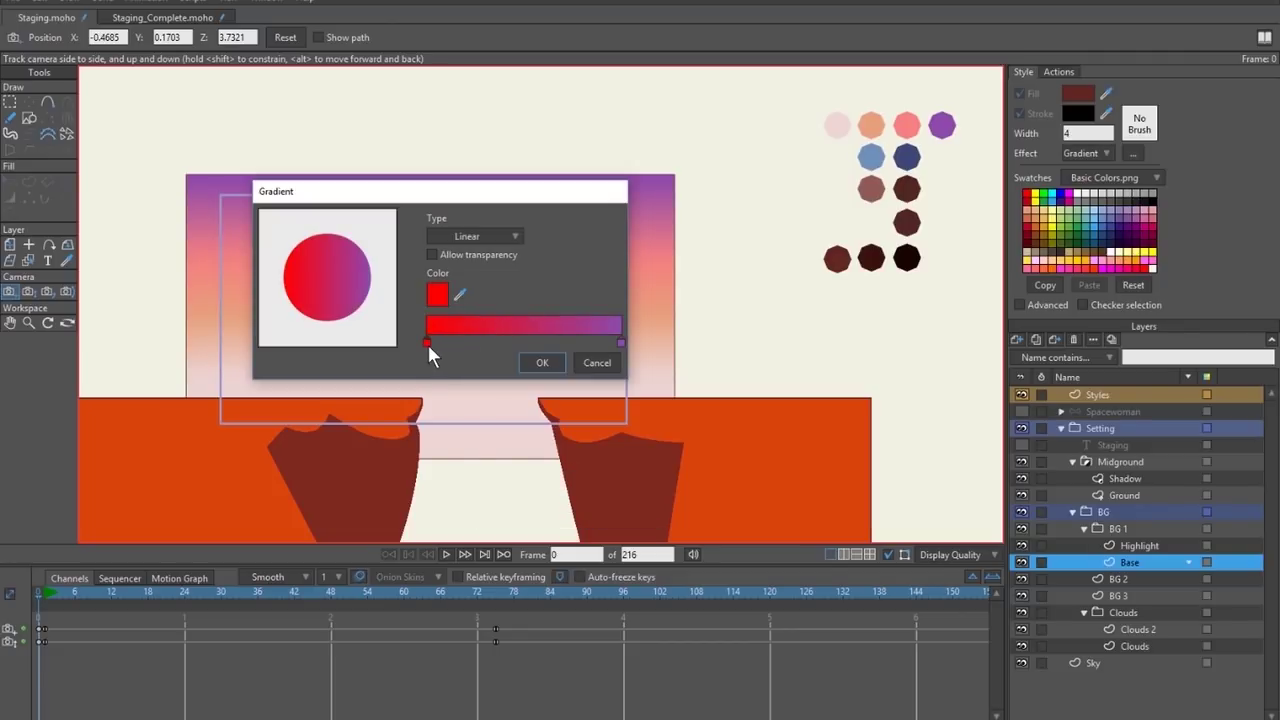
click(460, 295)
click(874, 262)
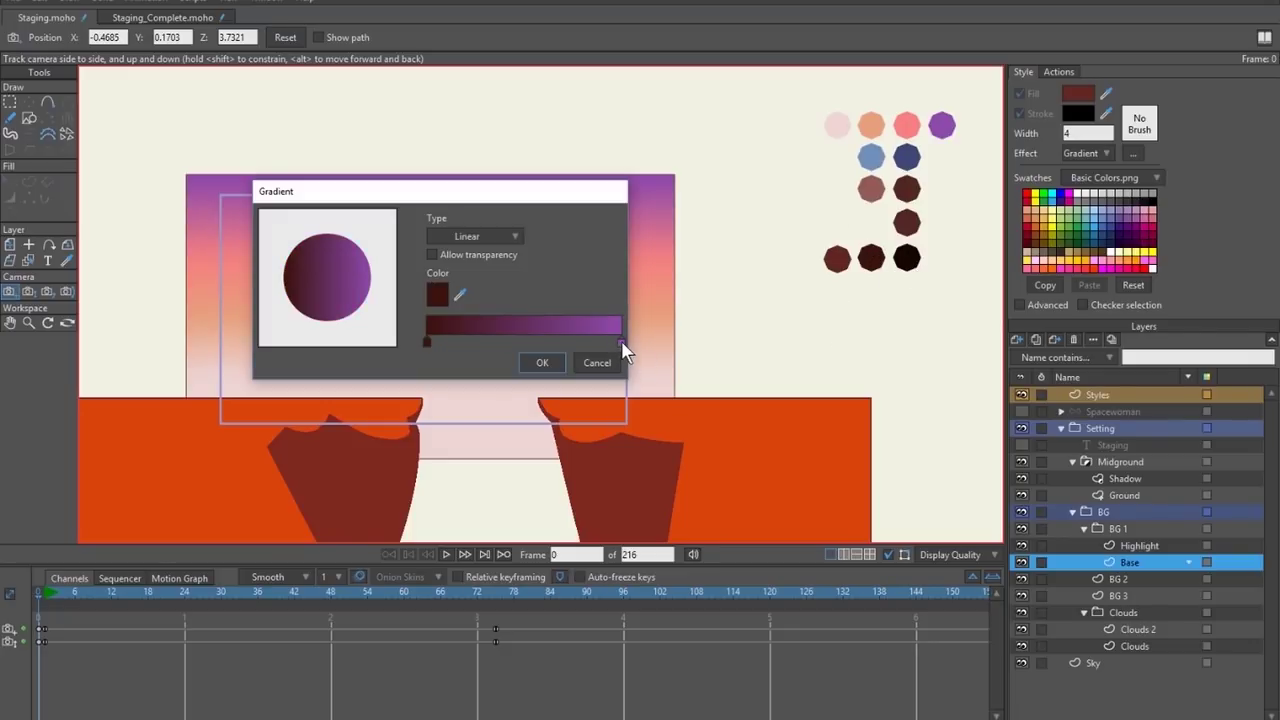
click(620, 343)
drag(460, 295, 910, 250)
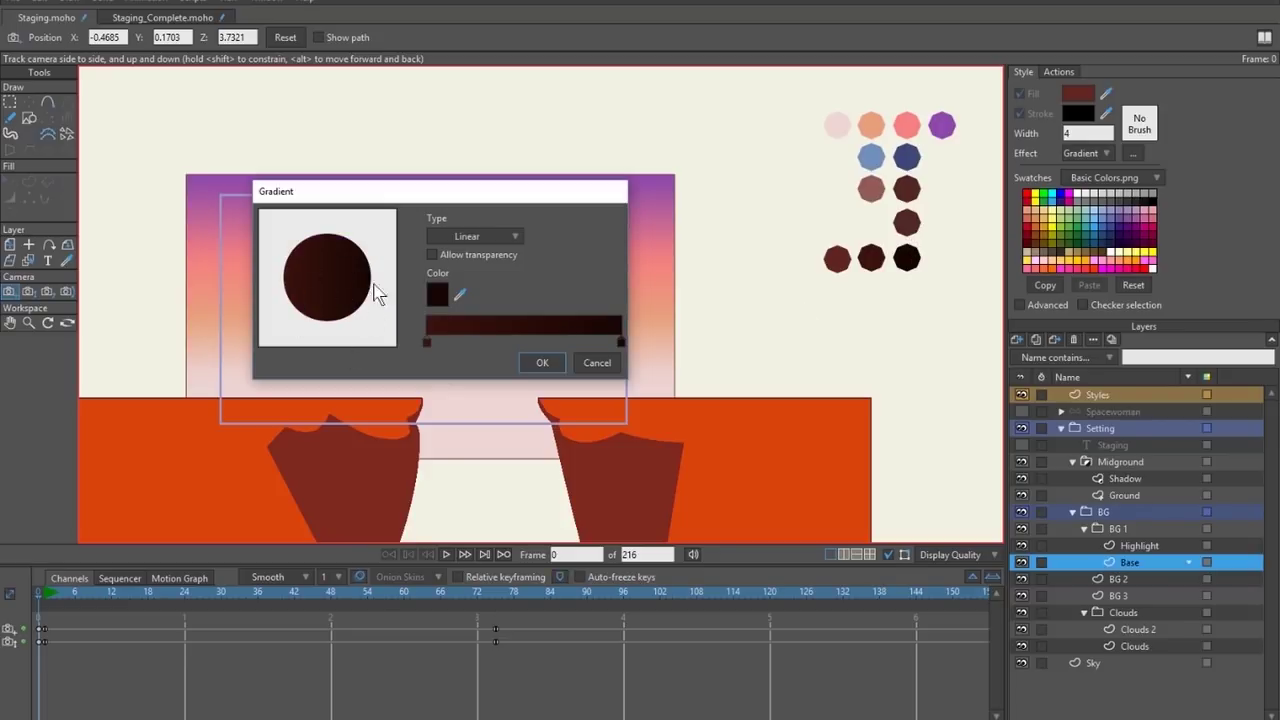
click(540, 362)
With the Add Point tool, draw a zigzag mountain ridge extending beyond both sides of the sky, and close it into a gradient-filled shape.
key(a)
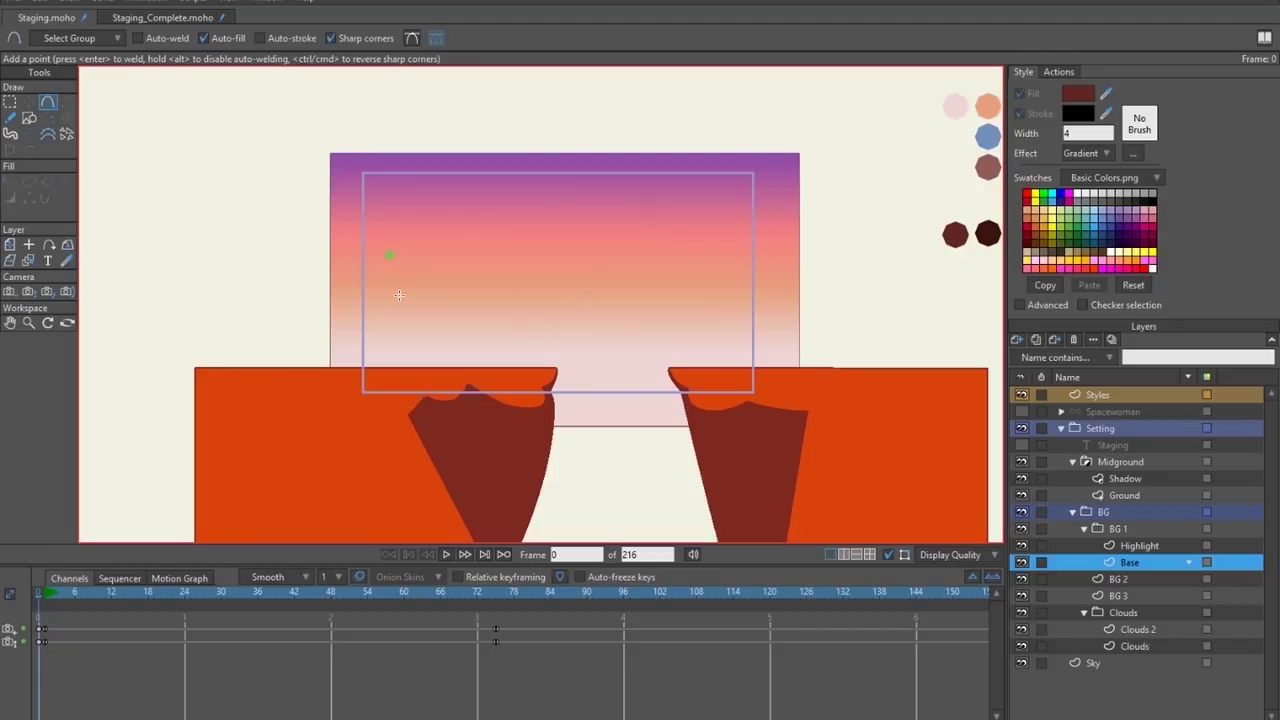
scroll(399, 295, up, 5)
scroll(394, 260, down, 6)
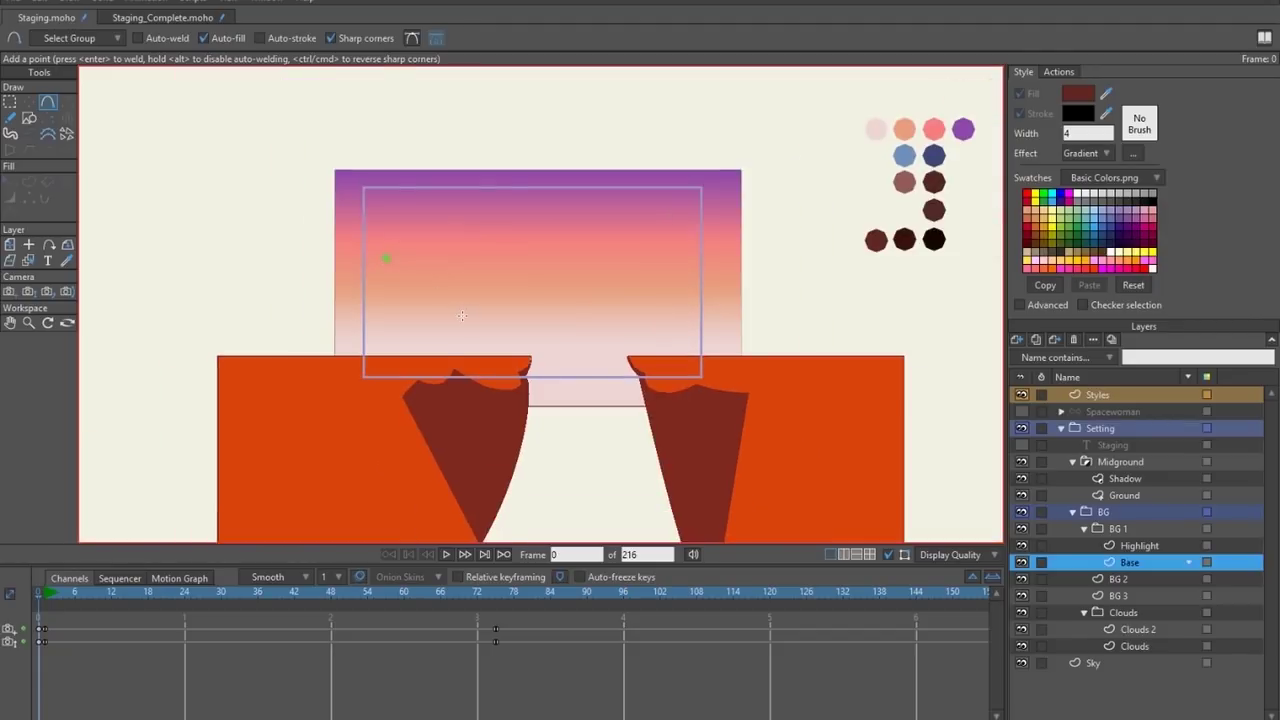
scroll(461, 316, up, 2)
scroll(485, 273, down, 2)
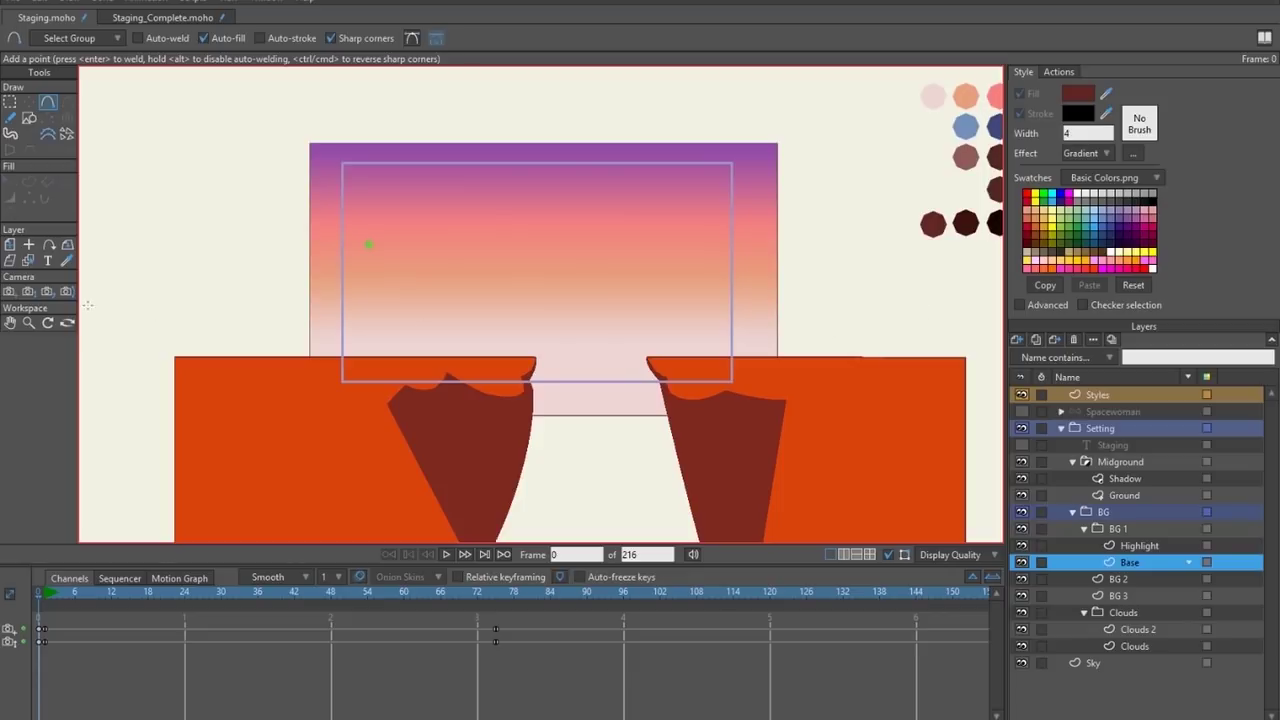
key(ctrl+j)
key(ctrl+j)
key(a)
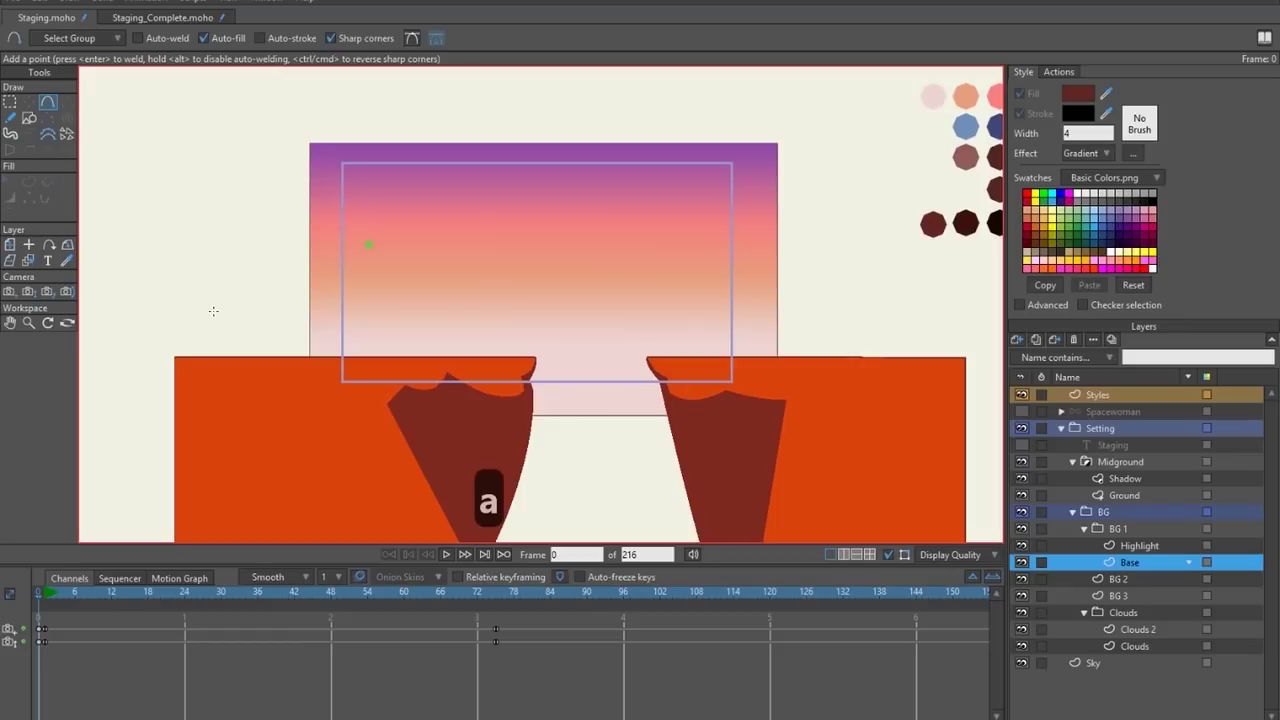
mouse_move(135, 363)
mouse_down()
mouse_move(199, 290)
mouse_move(249, 325)
mouse_move(323, 272)
mouse_up()
mouse_move(323, 272)
mouse_down()
mouse_move(421, 326)
mouse_move(515, 268)
mouse_move(590, 306)
mouse_up()
drag(590, 306, 661, 261)
drag(661, 261, 808, 314)
drag(808, 314, 857, 268)
mouse_move(857, 268)
mouse_down()
mouse_move(929, 323)
mouse_move(964, 283)
mouse_move(1003, 358)
mouse_up()
scroll(382, 385, down, 1)
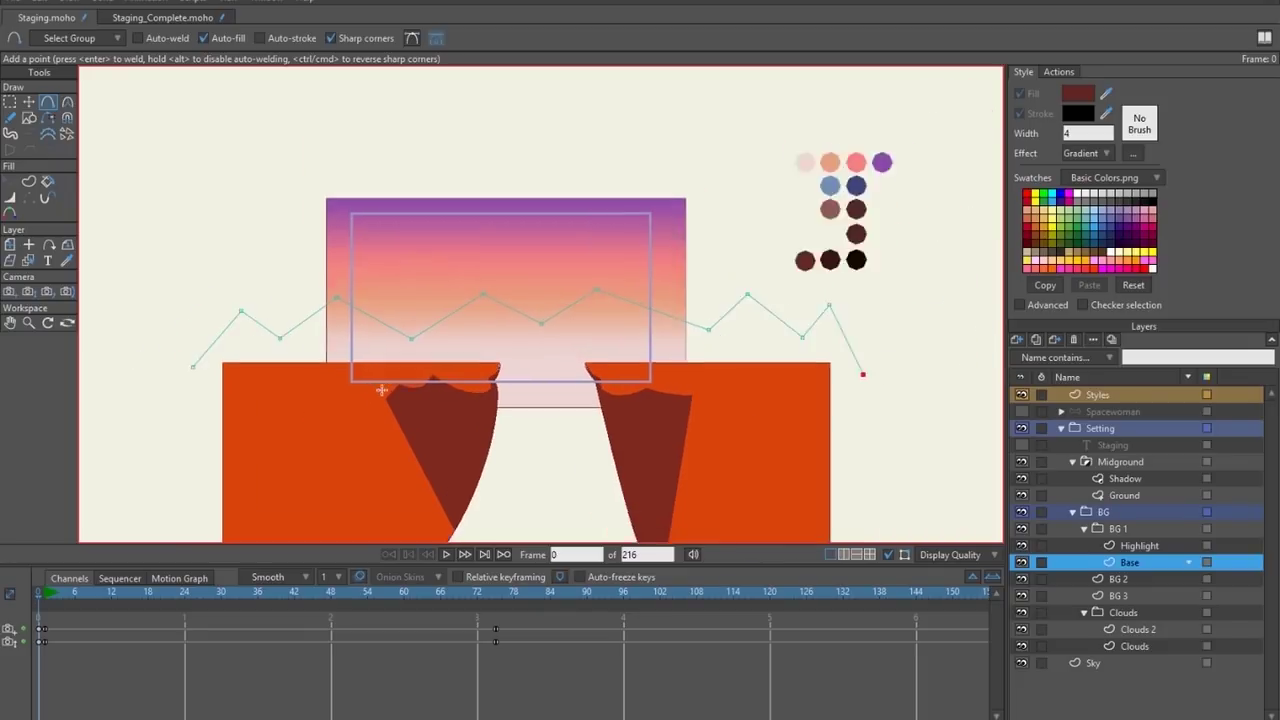
drag(155, 365, 925, 370)
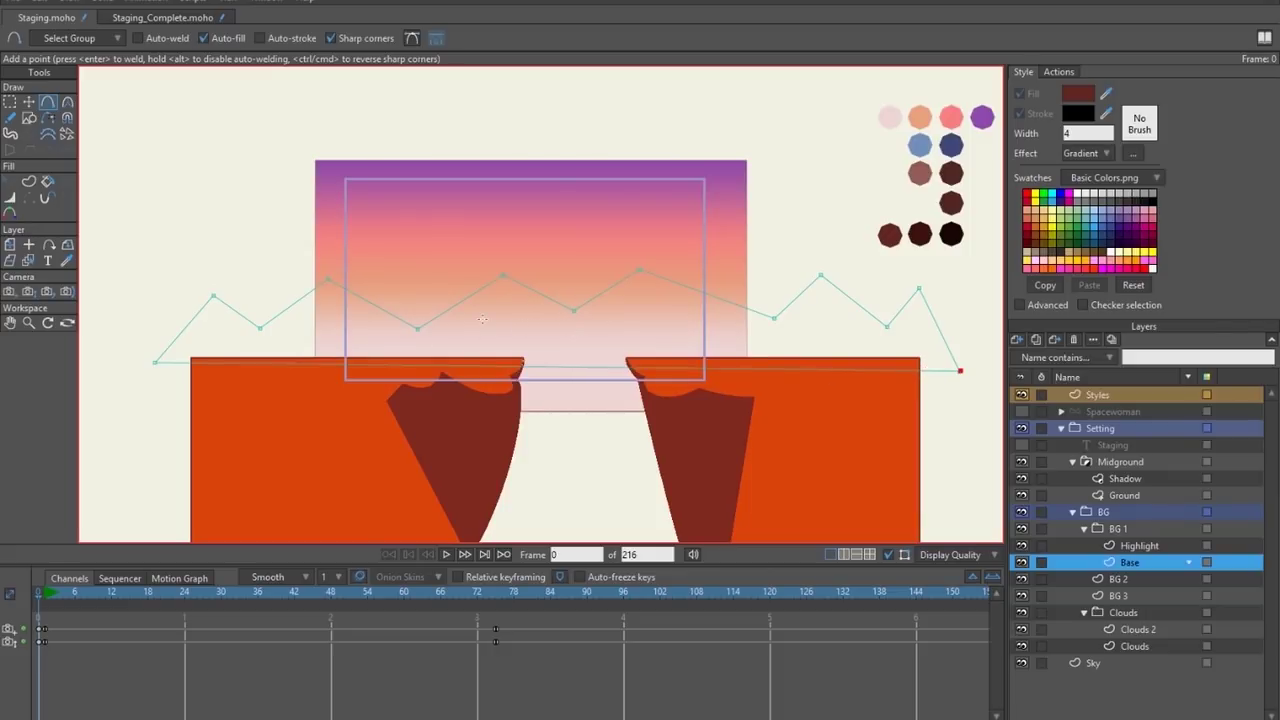
key(Return)
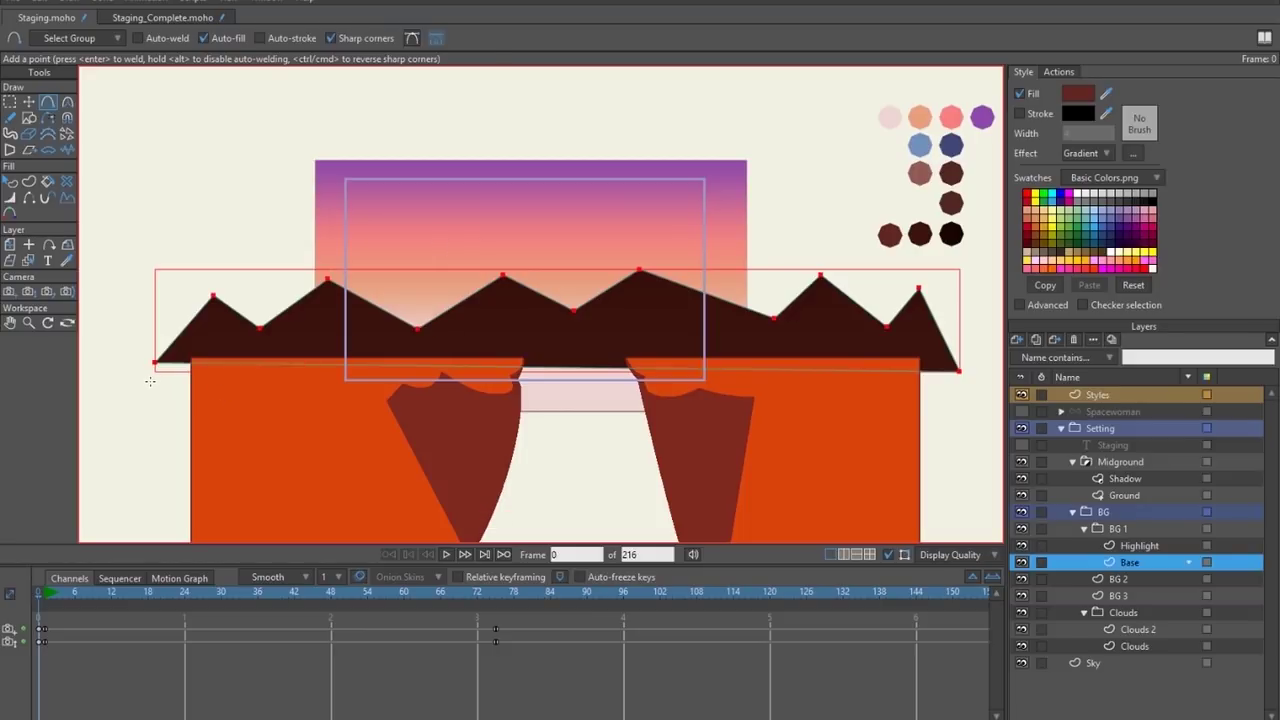
Move the mountain shape's two bottom corner points down until its base reaches the lower part of the midground platforms.
key(g)
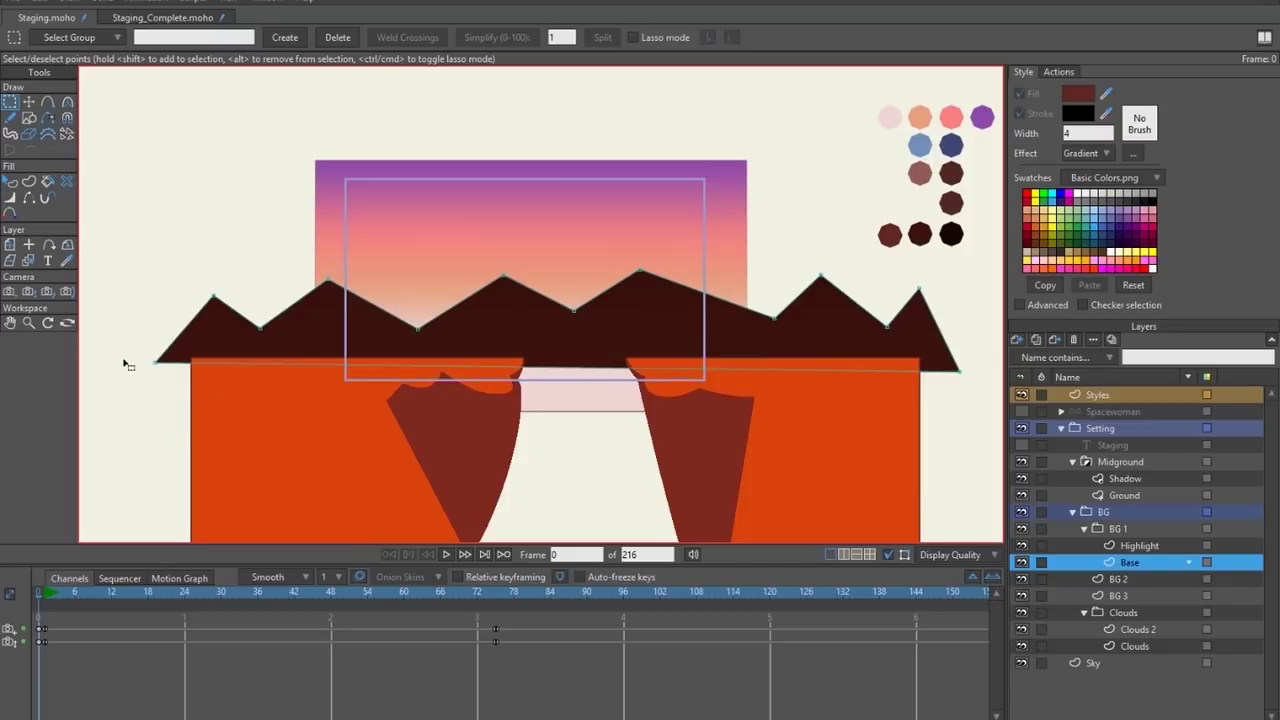
drag(125, 364, 985, 388)
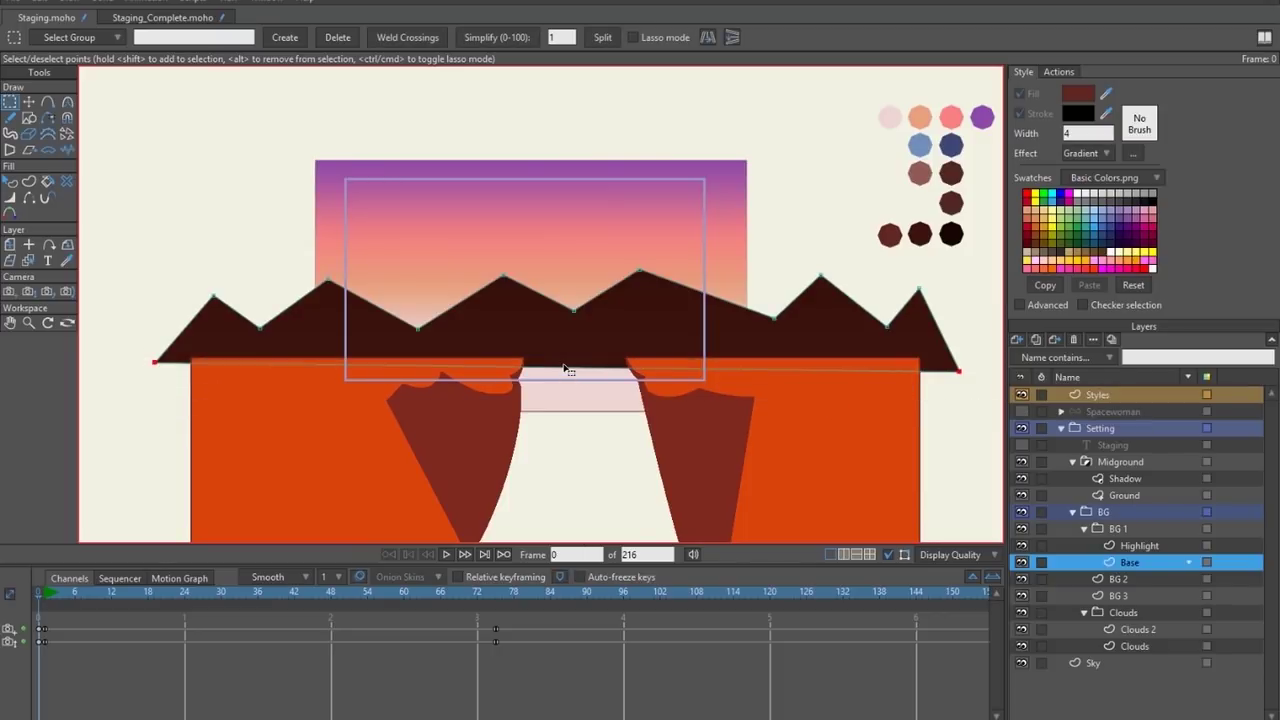
key(t)
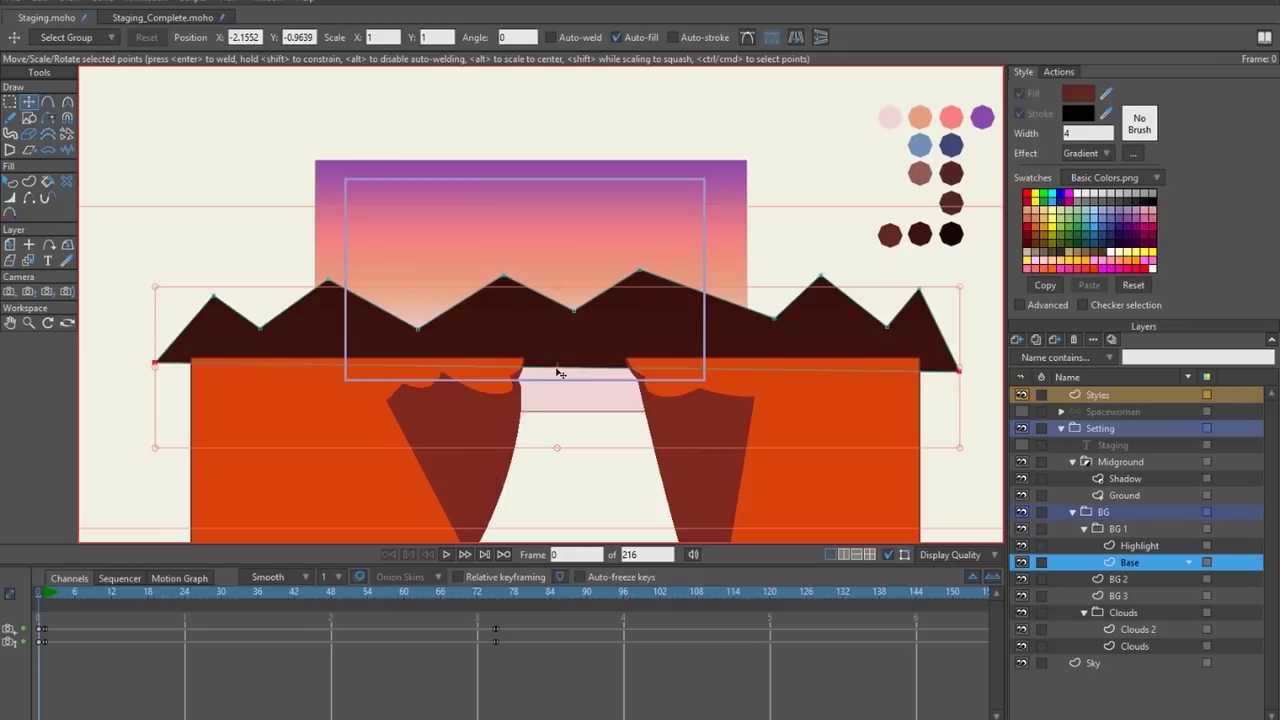
drag(559, 373, 534, 520)
scroll(534, 520, down, 3)
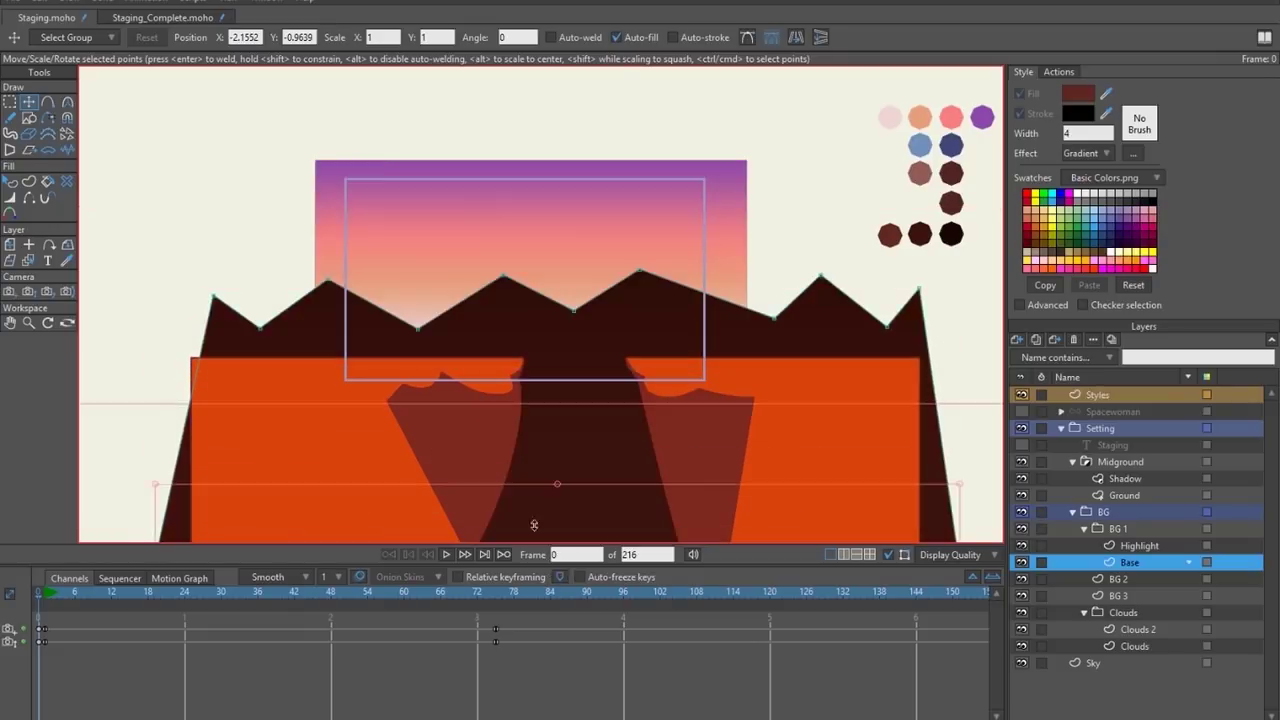
scroll(500, 320, up, 1)
key(t)
scroll(371, 414, down, 2)
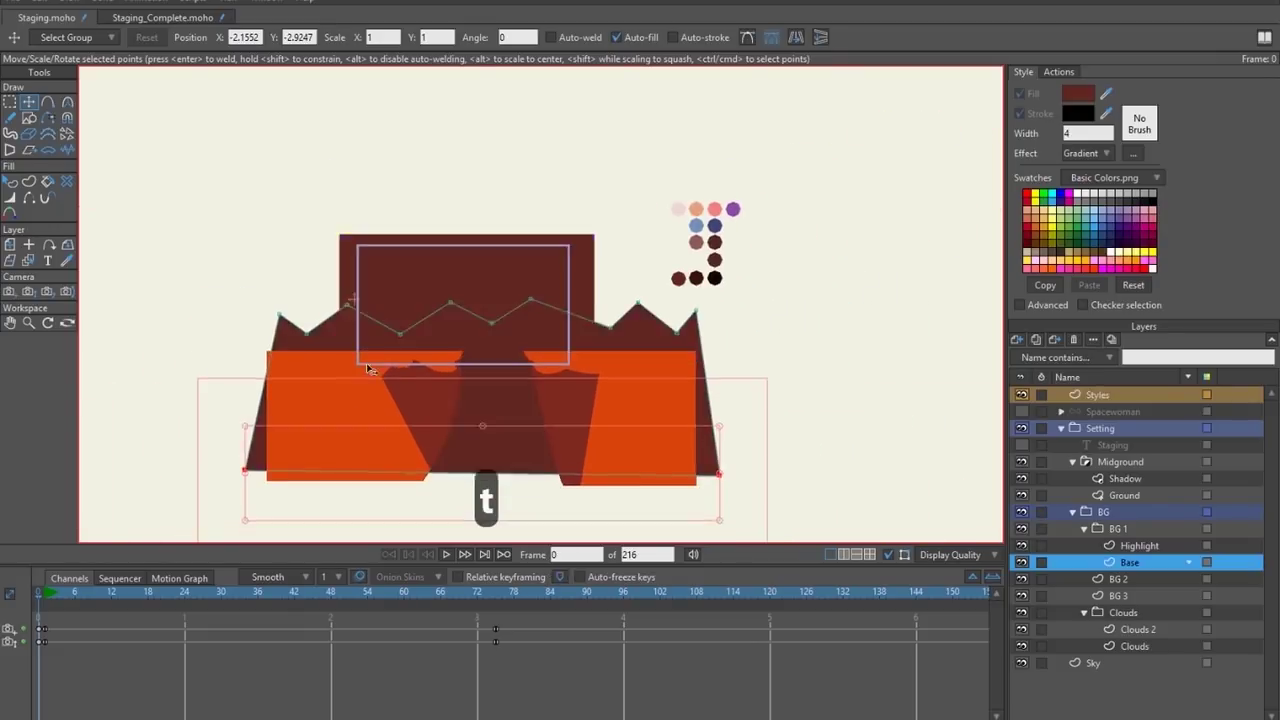
Spread the mountain's two bottom corner points apart so the base extends well beyond both outer sides of the midground platforms.
key(g)
drag(213, 429, 875, 486)
key(t)
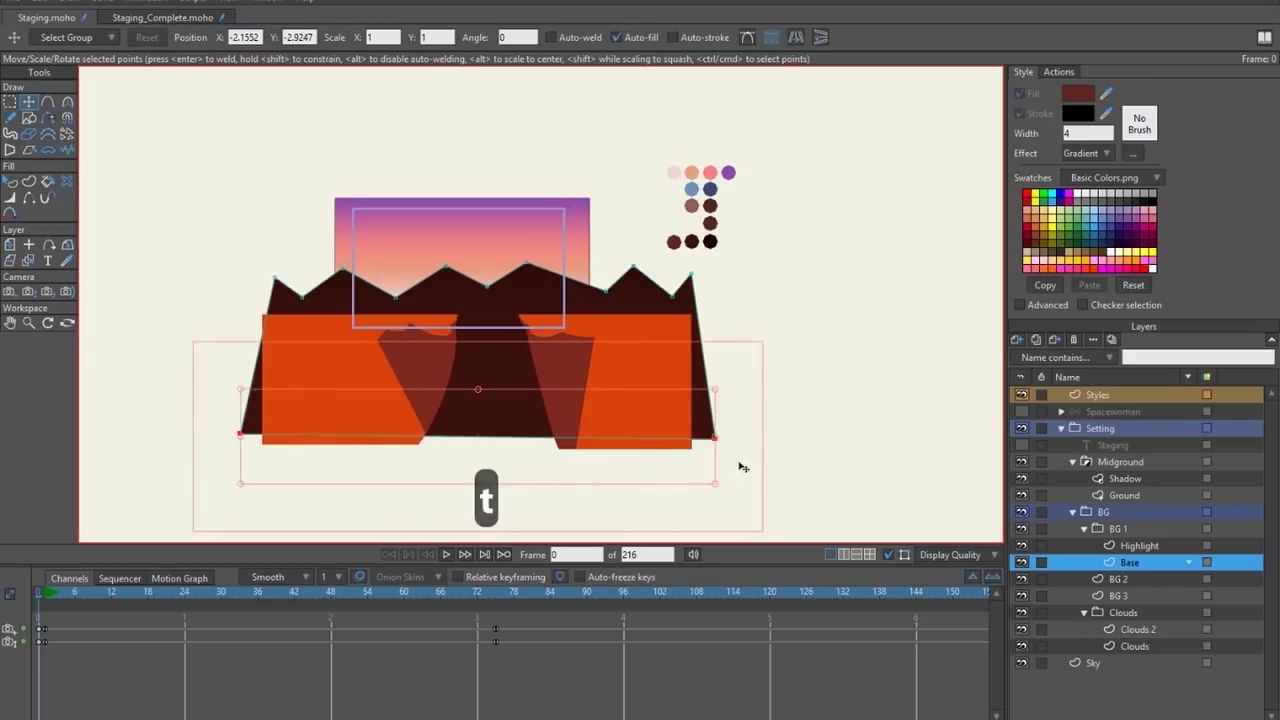
drag(716, 441, 794, 449)
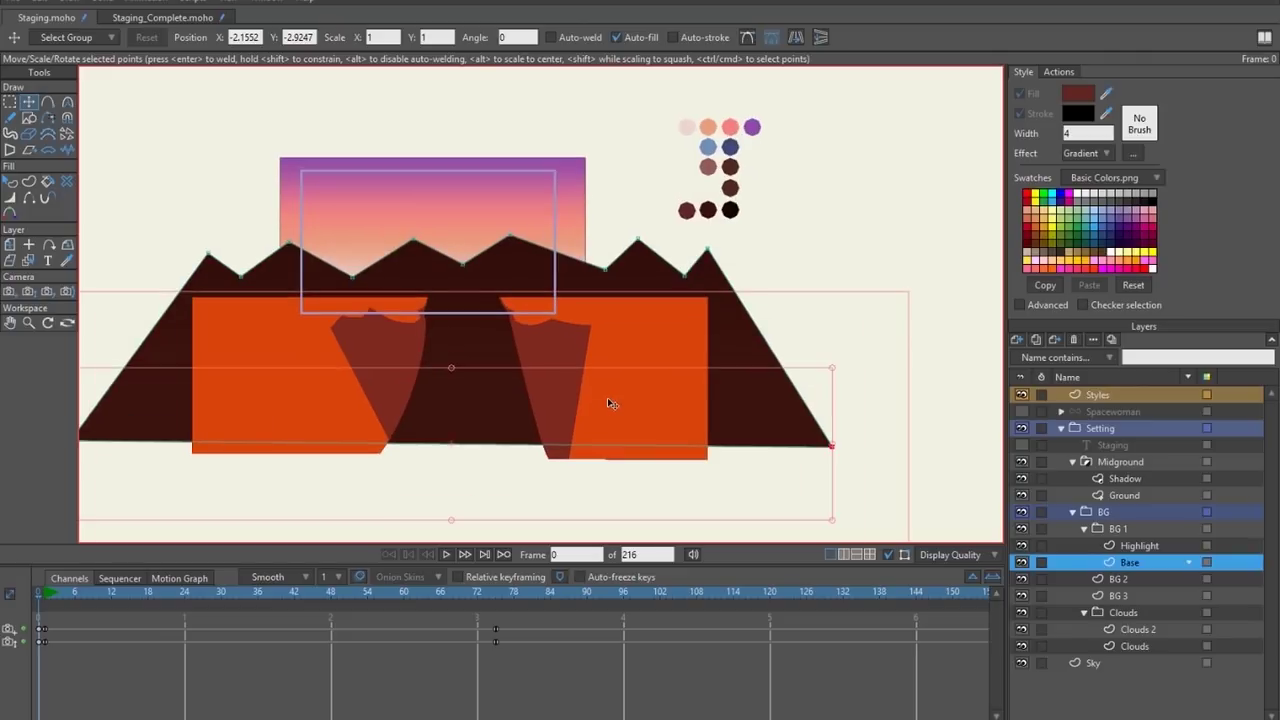
Select the five valley points between the mountain peaks and smooth them with the Curvature tool to a curvature of 0.30.
scroll(429, 300, up, 3)
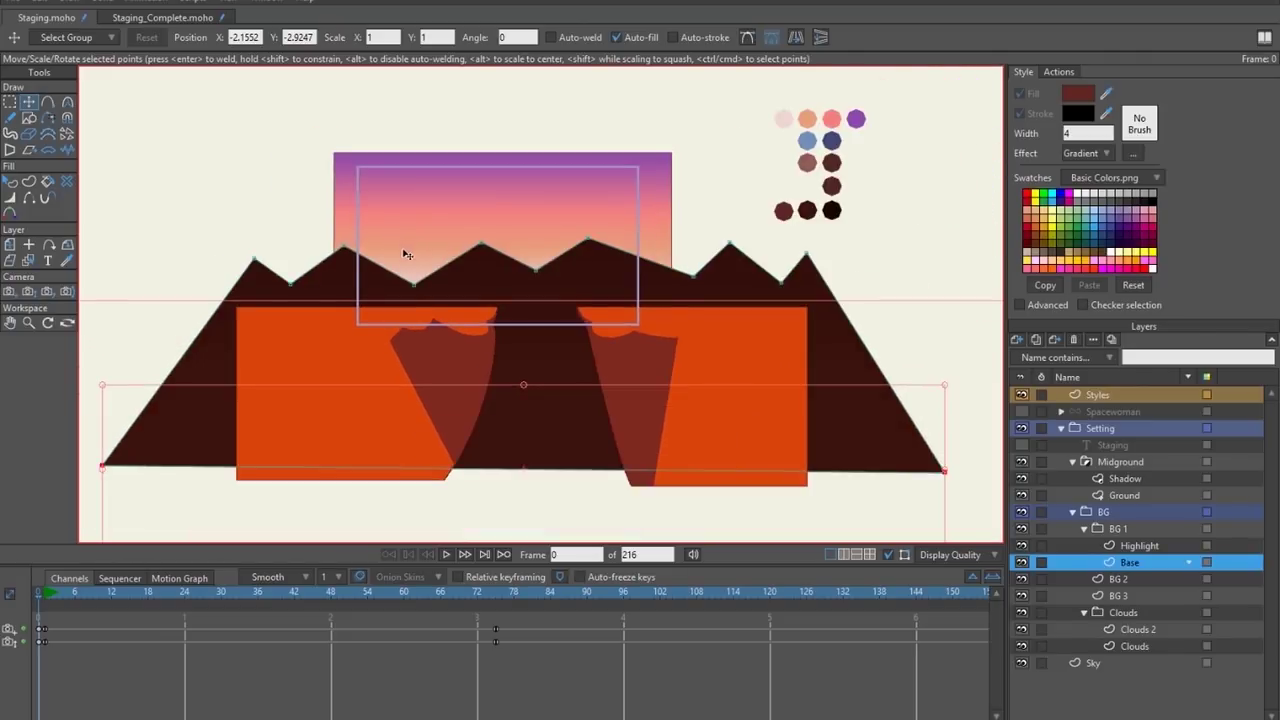
scroll(411, 265, up, 2)
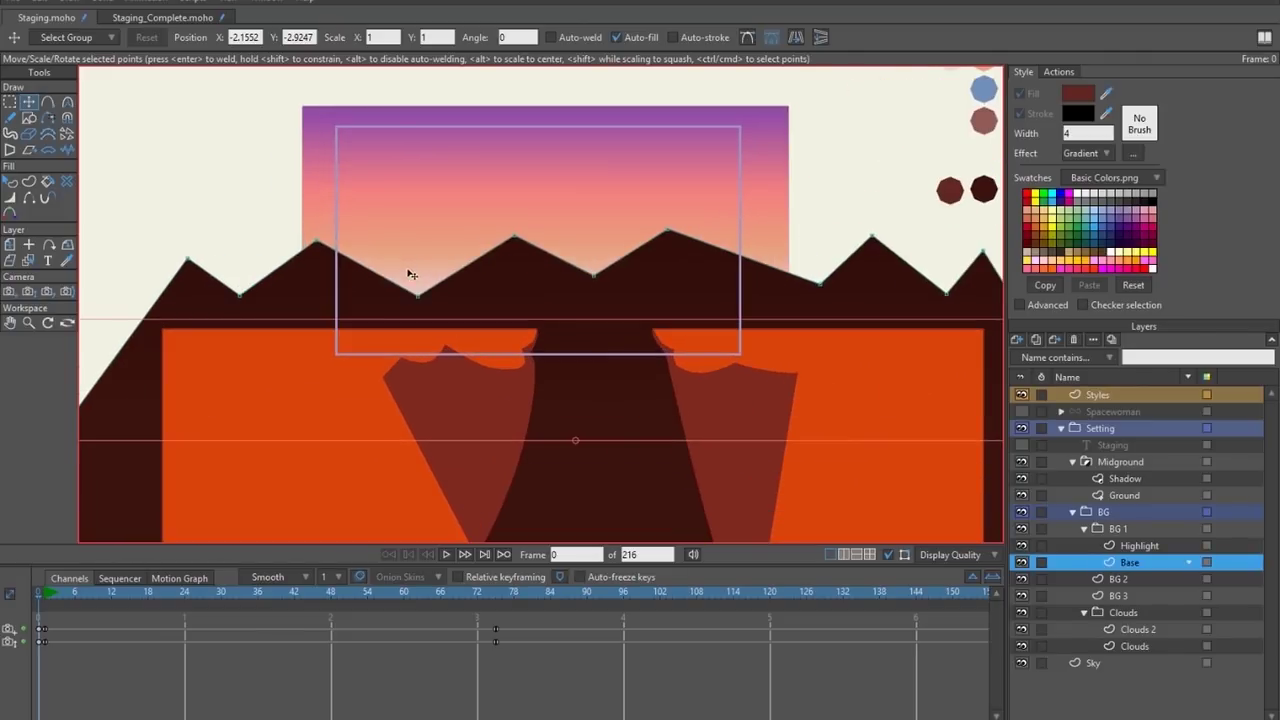
key(g)
click(233, 292)
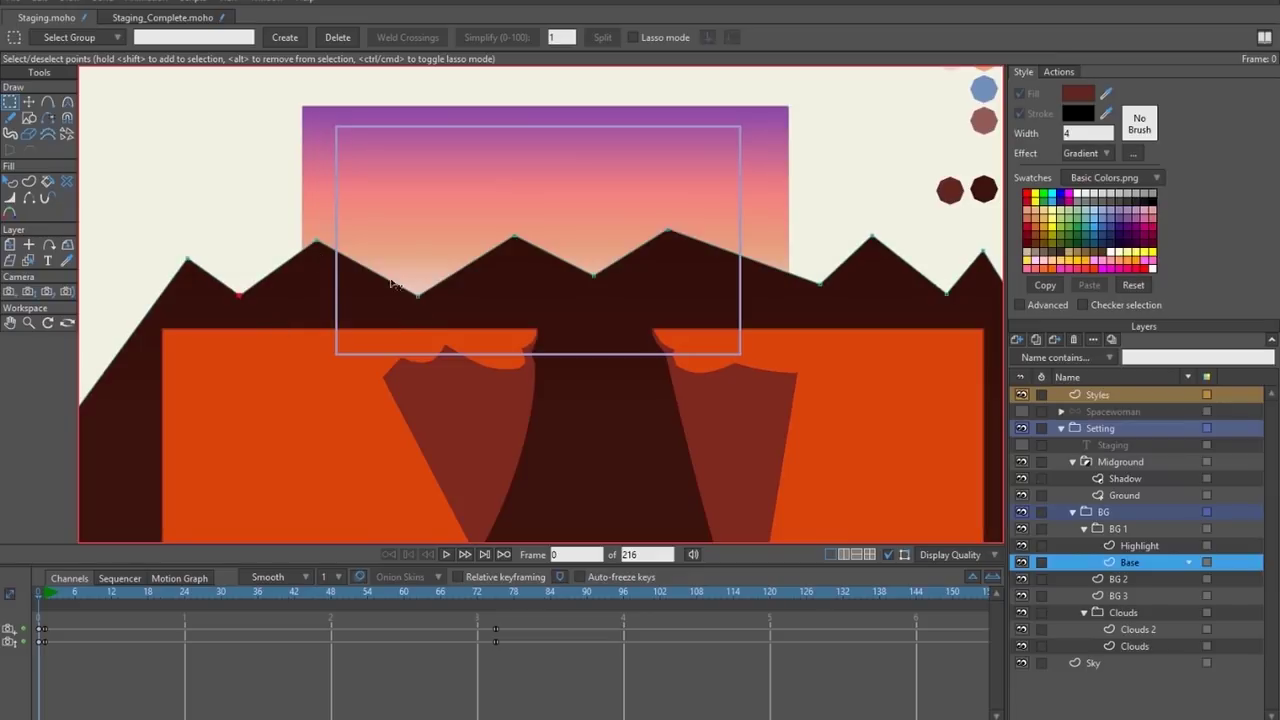
shift+click(417, 295)
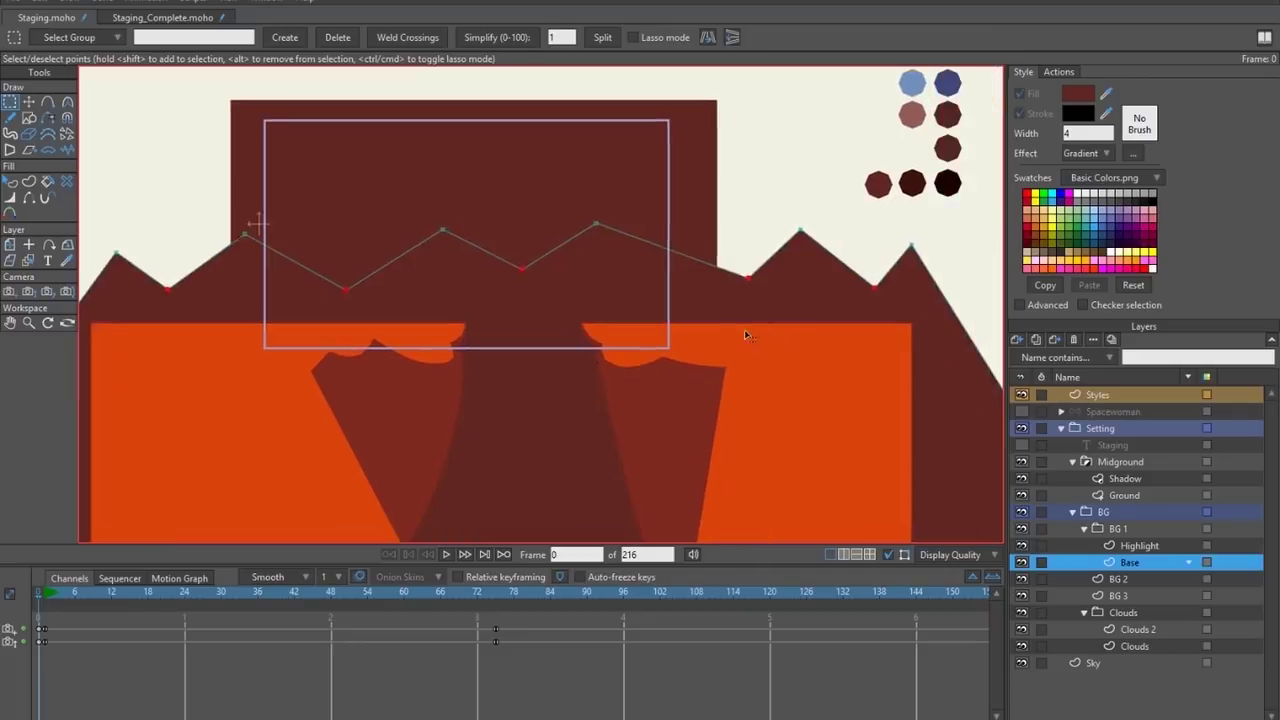
drag(744, 330, 709, 330)
drag(585, 343, 701, 335)
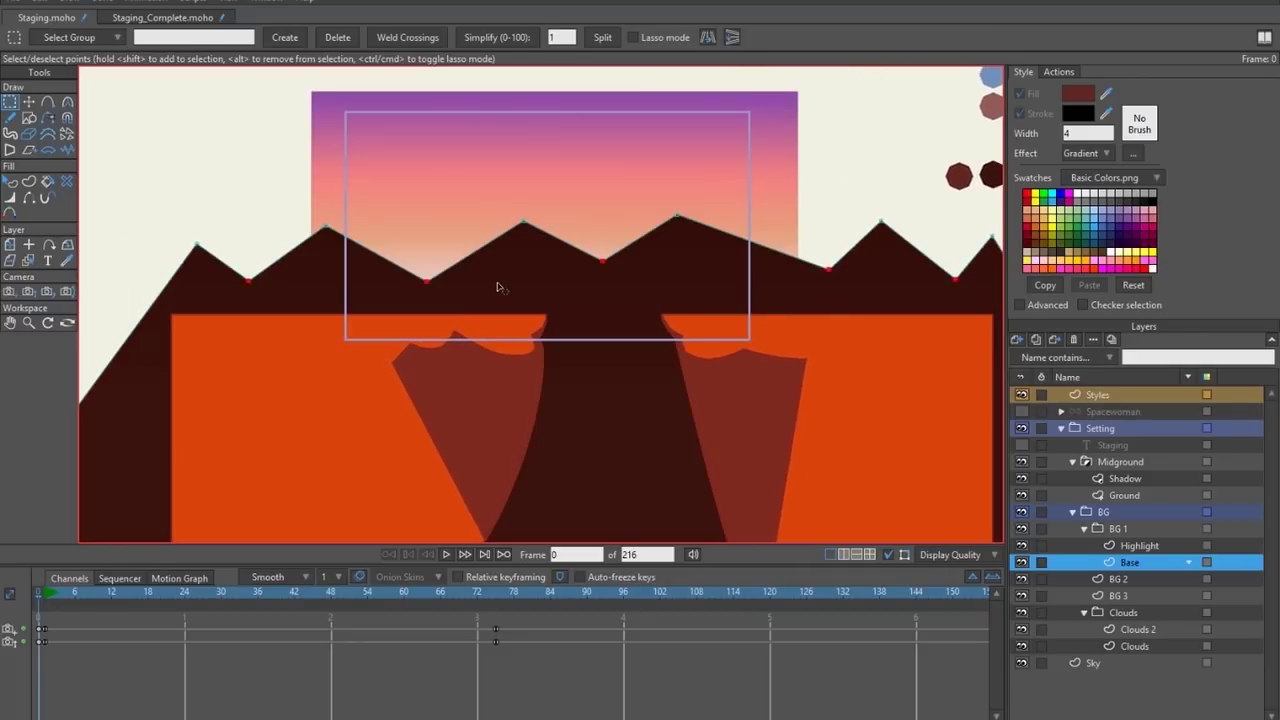
key(c)
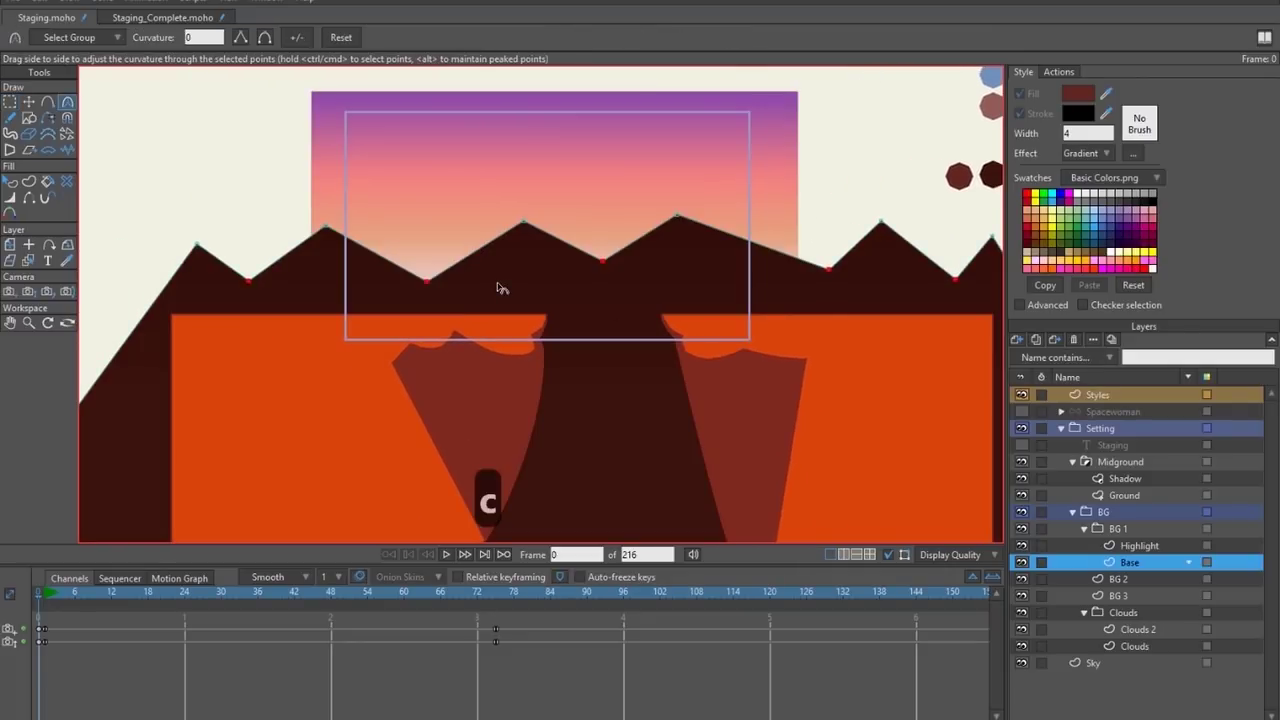
click(264, 36)
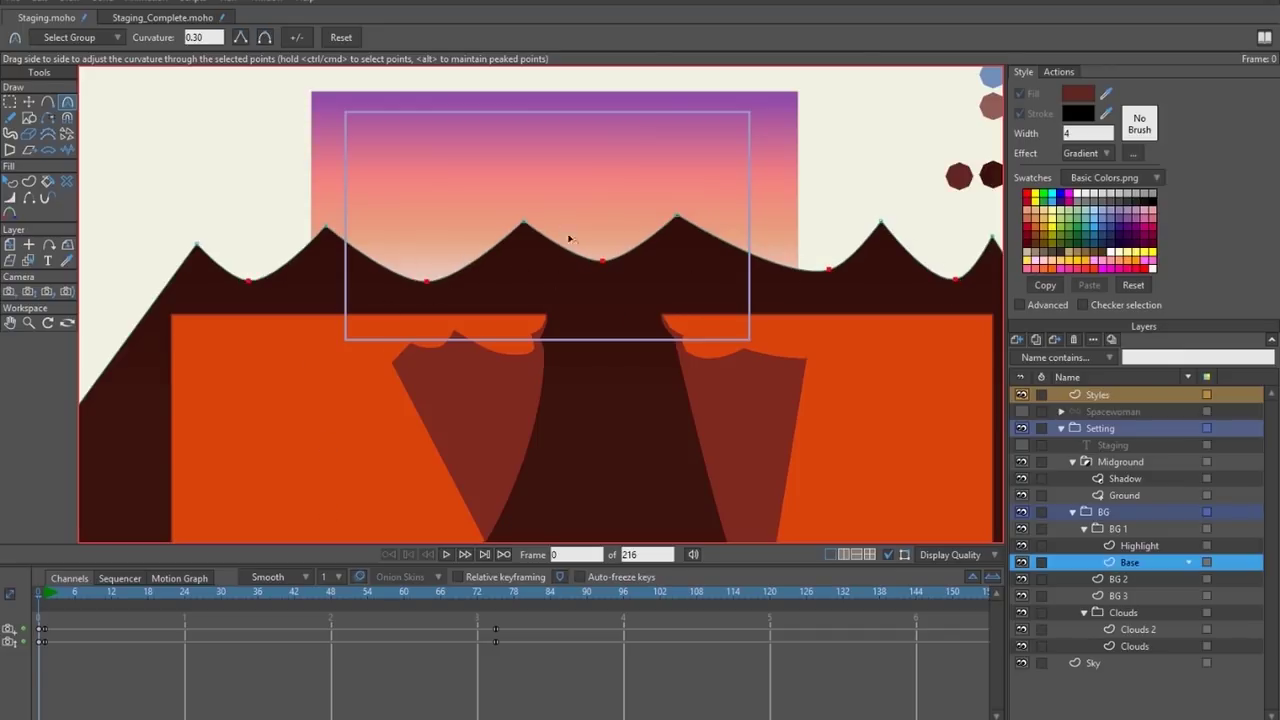
Try to round the mountain peak near the sky's left edge with the Curvature tool.
scroll(294, 323, up, 3)
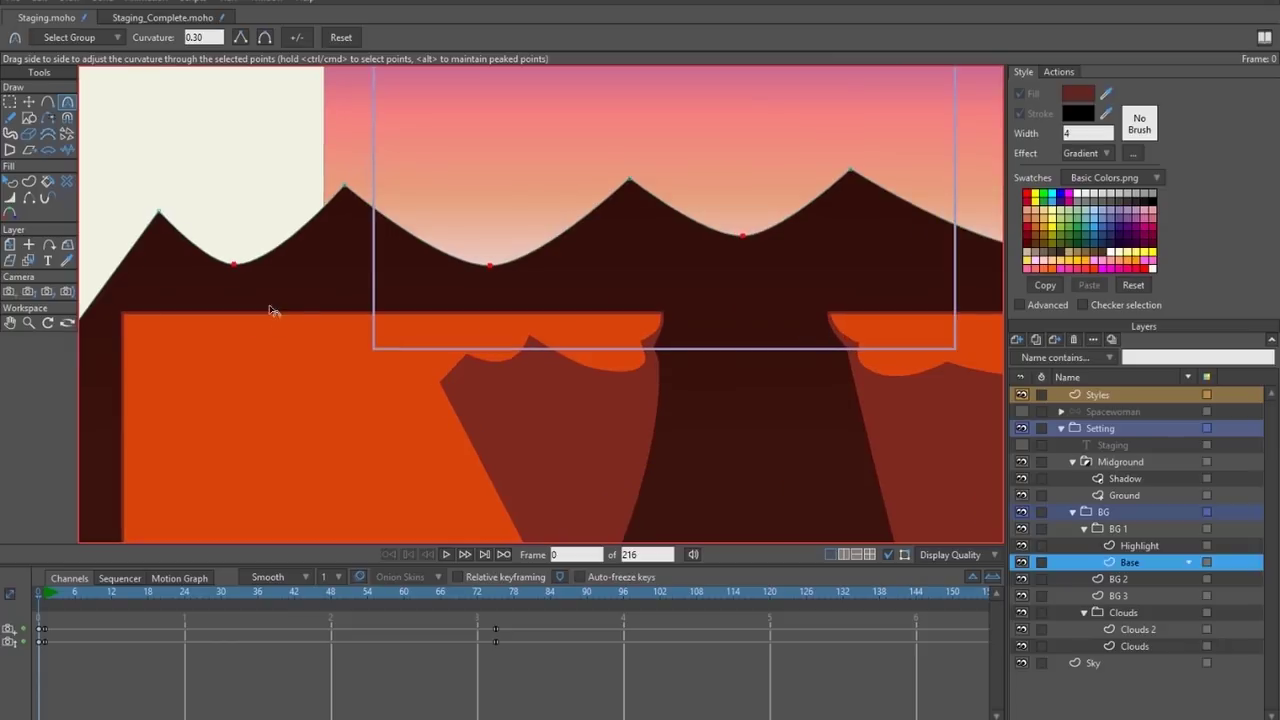
scroll(274, 303, up, 1)
key(c)
click(343, 194)
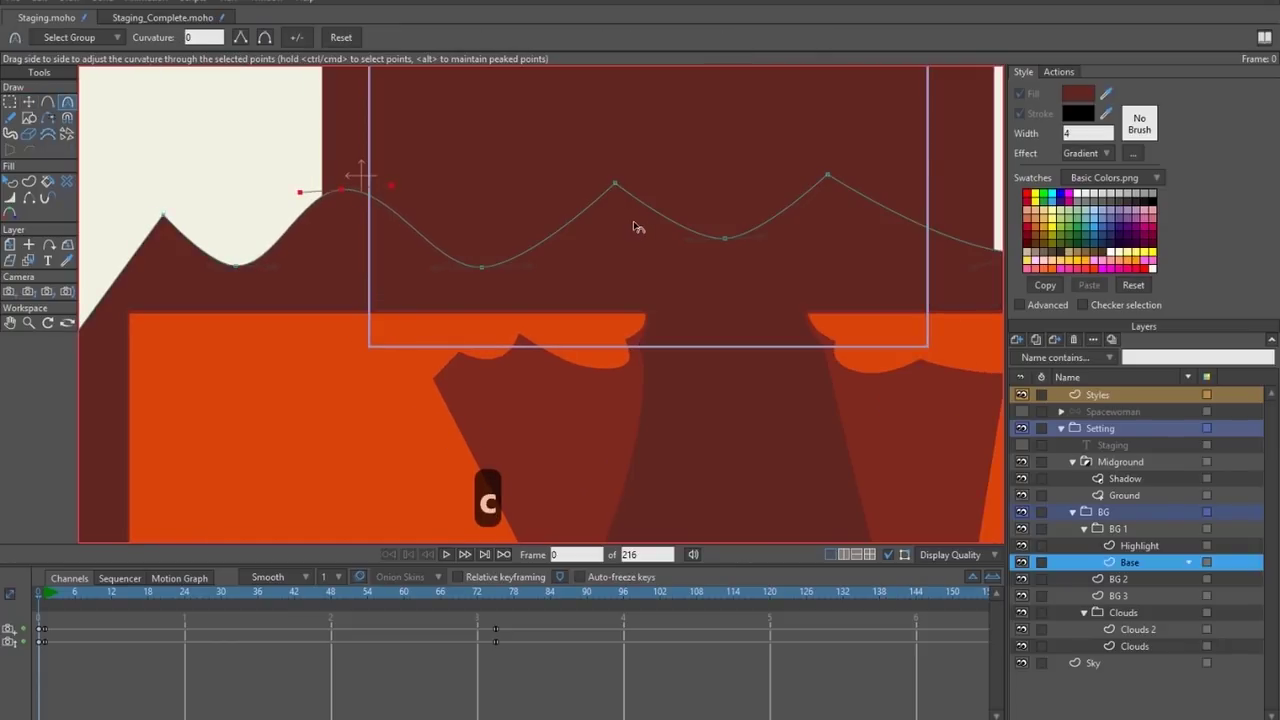
key(ctrl+z)
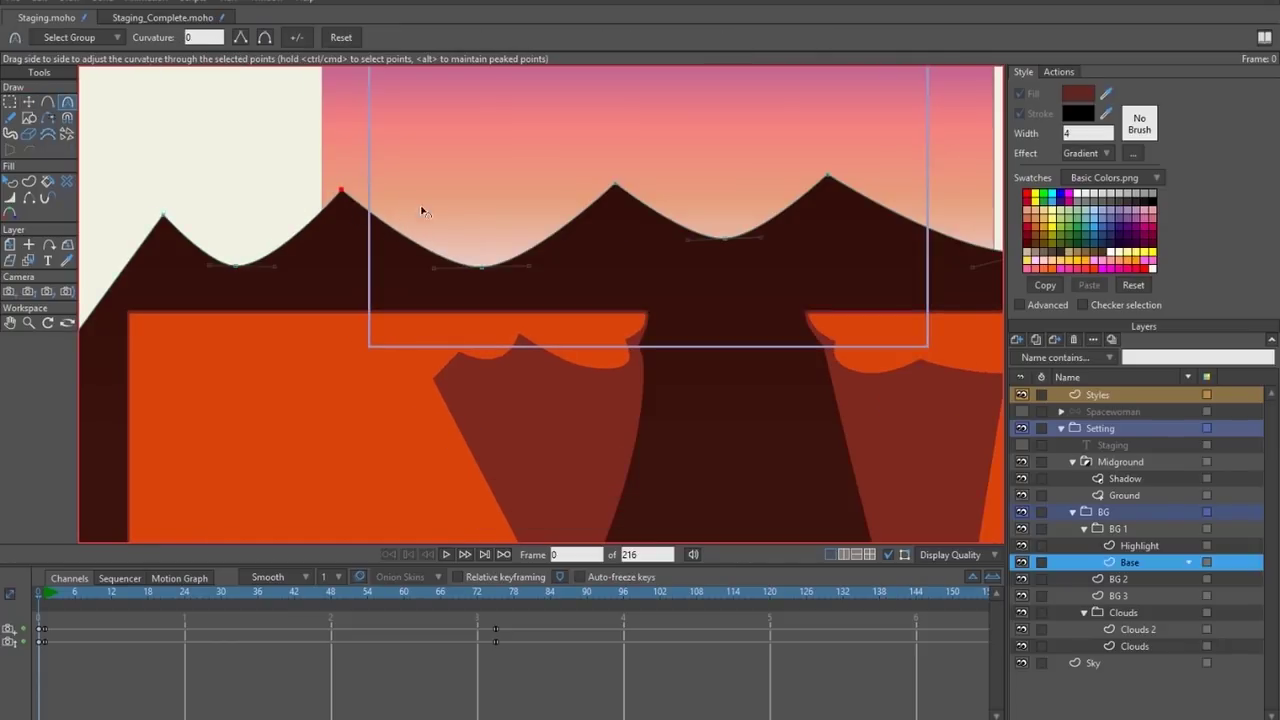
Lower the peak near the sky's left edge, shift it slightly left, and add a gently curved point on its left slope.
click(163, 216)
key(t)
key(c)
key(t)
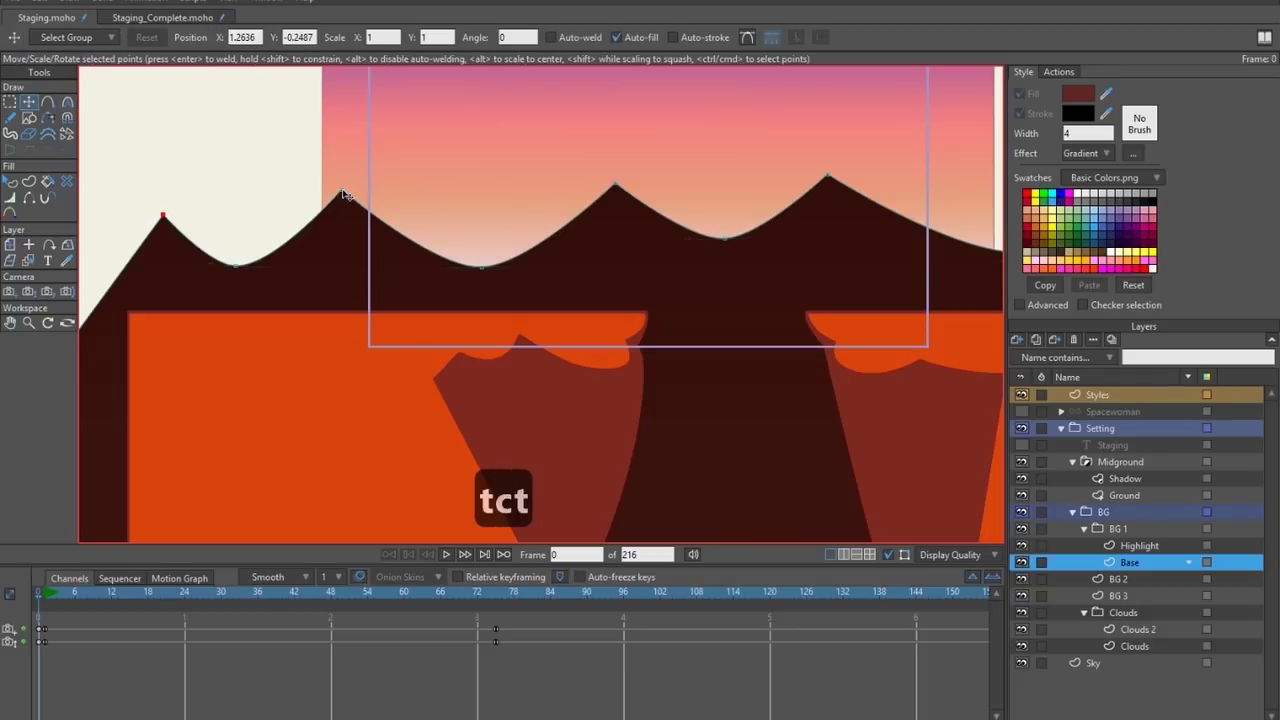
drag(341, 190, 313, 212)
key(a)
click(298, 240)
key(c)
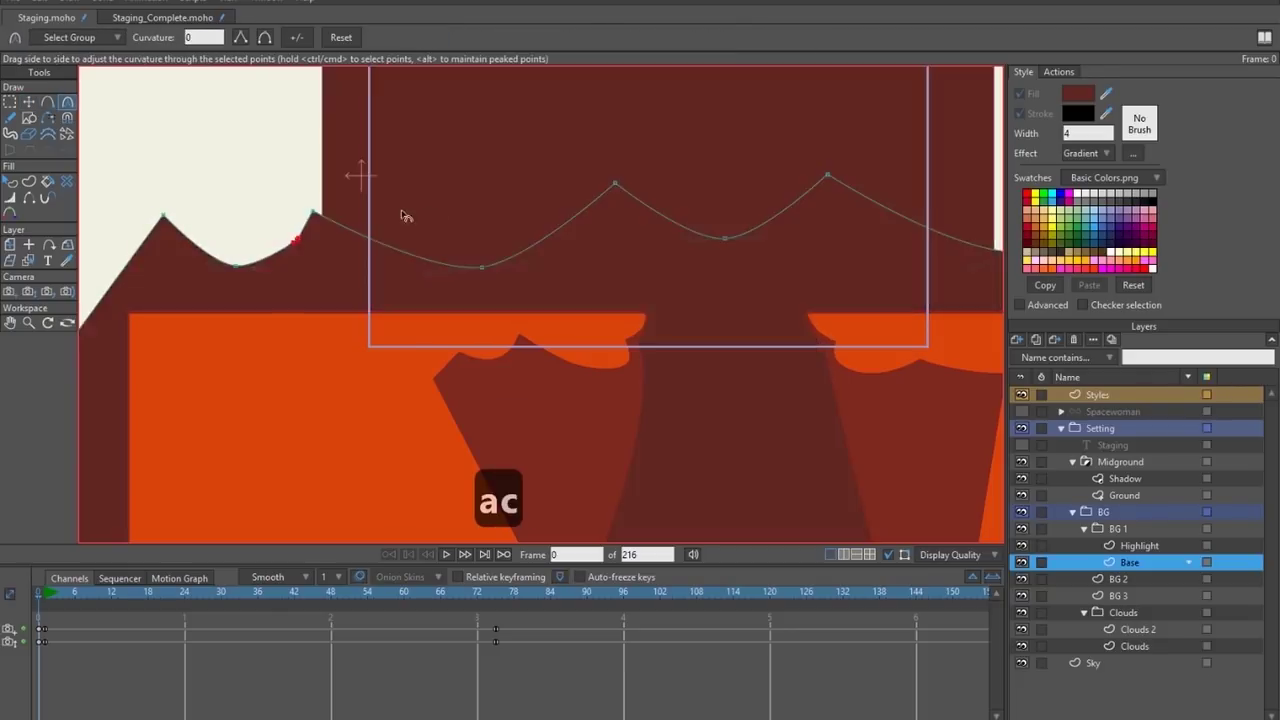
Add a point on the left slope of the central peak and adjust it to form a bulge in the ridge.
key(a)
click(563, 225)
key(t)
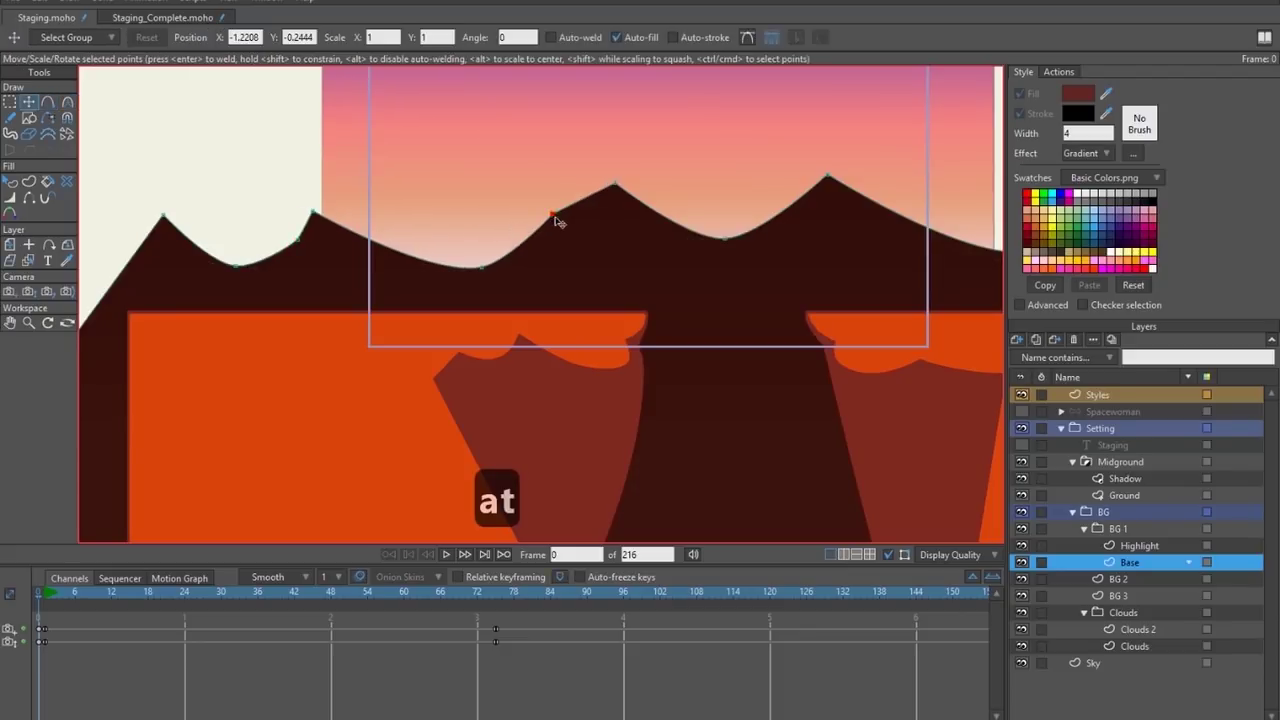
key(c)
key(t)
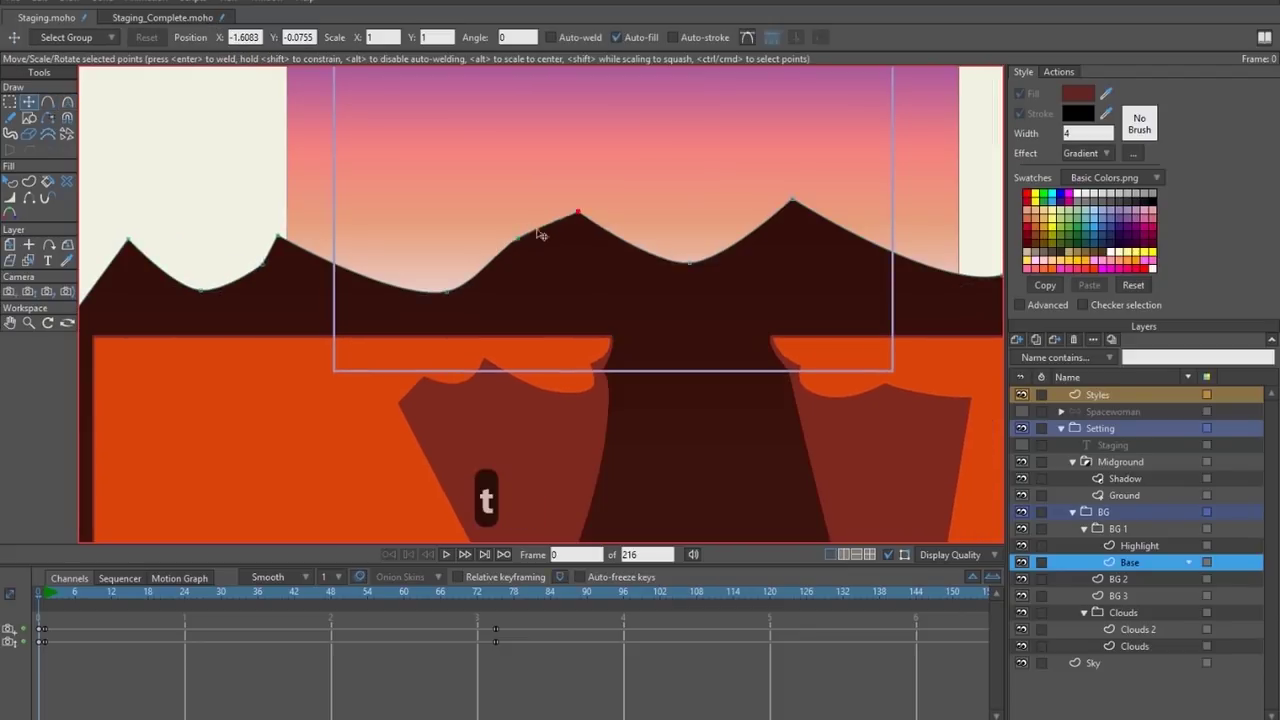
Add a point on each slope of the tallest peak, softening the right one to a curvature of about 0.22.
key(a)
click(669, 252)
key(t)
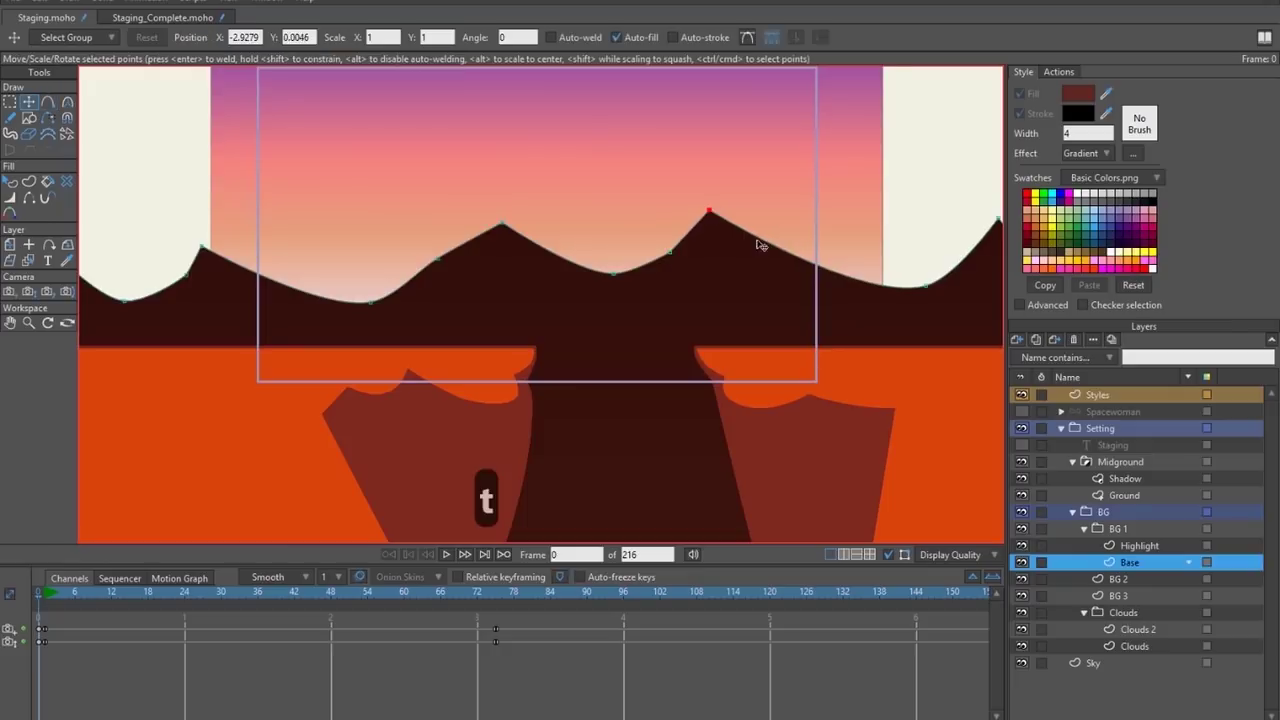
key(a)
key(t)
key(c)
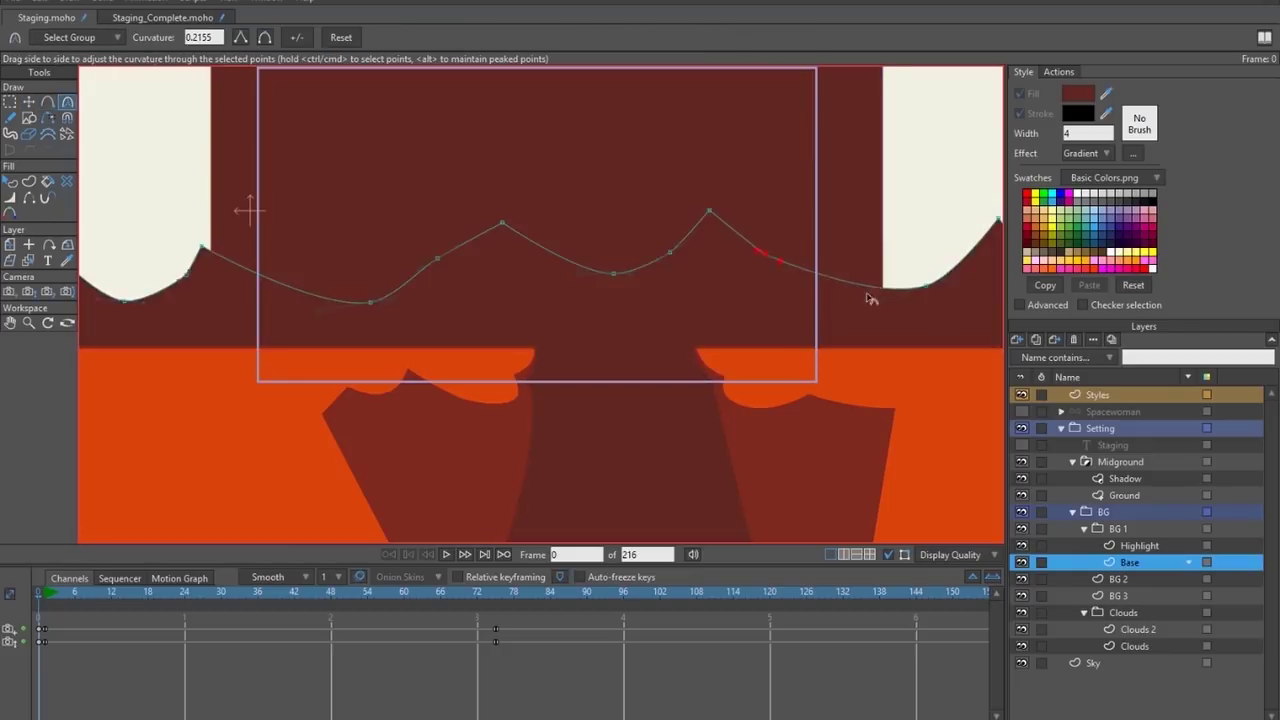
Adjust the valley point at the sky's right edge to a curvature of about 0.21.
scroll(491, 323, up, 3)
key(a)
key(t)
key(c)
scroll(381, 331, down, 5)
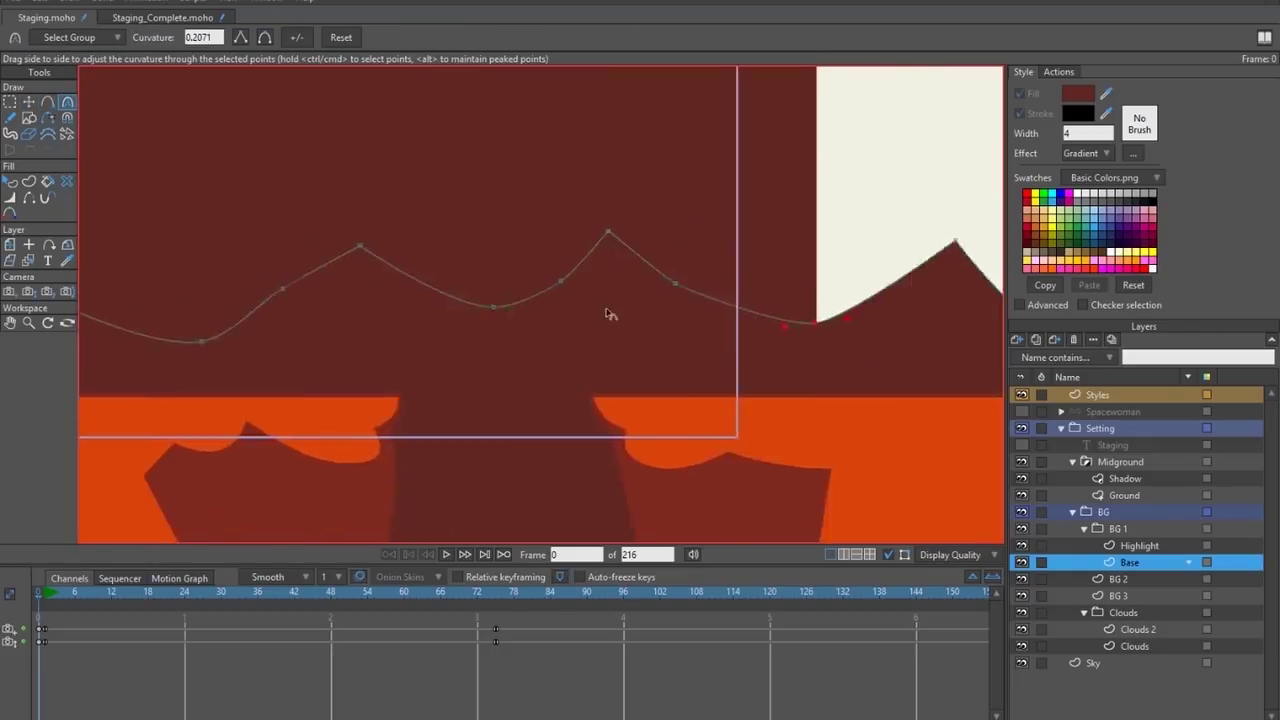
Shift the left peak just inside the camera frame's left edge and steepen its left slope.
key(a)
key(t)
scroll(430, 309, up, 2)
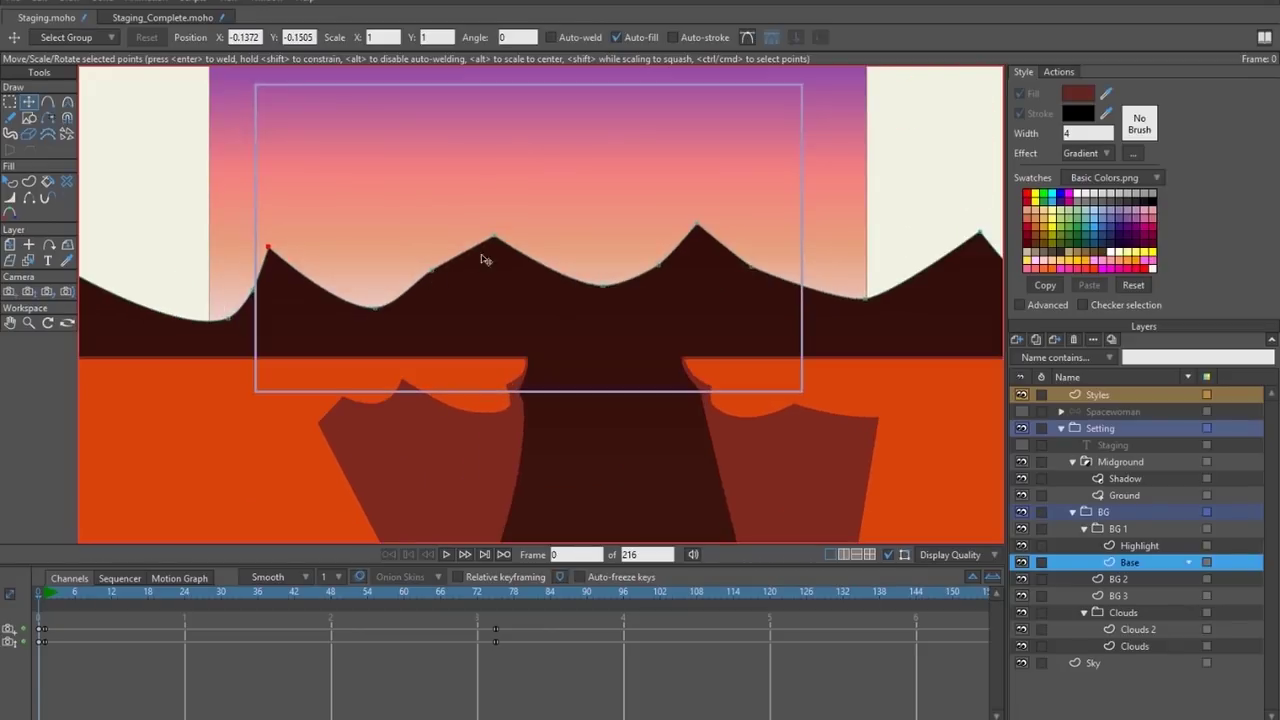
key(c)
Reshape the central peak into two lower peaks with a sharp notch between them, refining the neighbouring points' position and curvature.
key(a)
key(t)
key(c)
key(t)
key(c)
scroll(418, 305, down, 2)
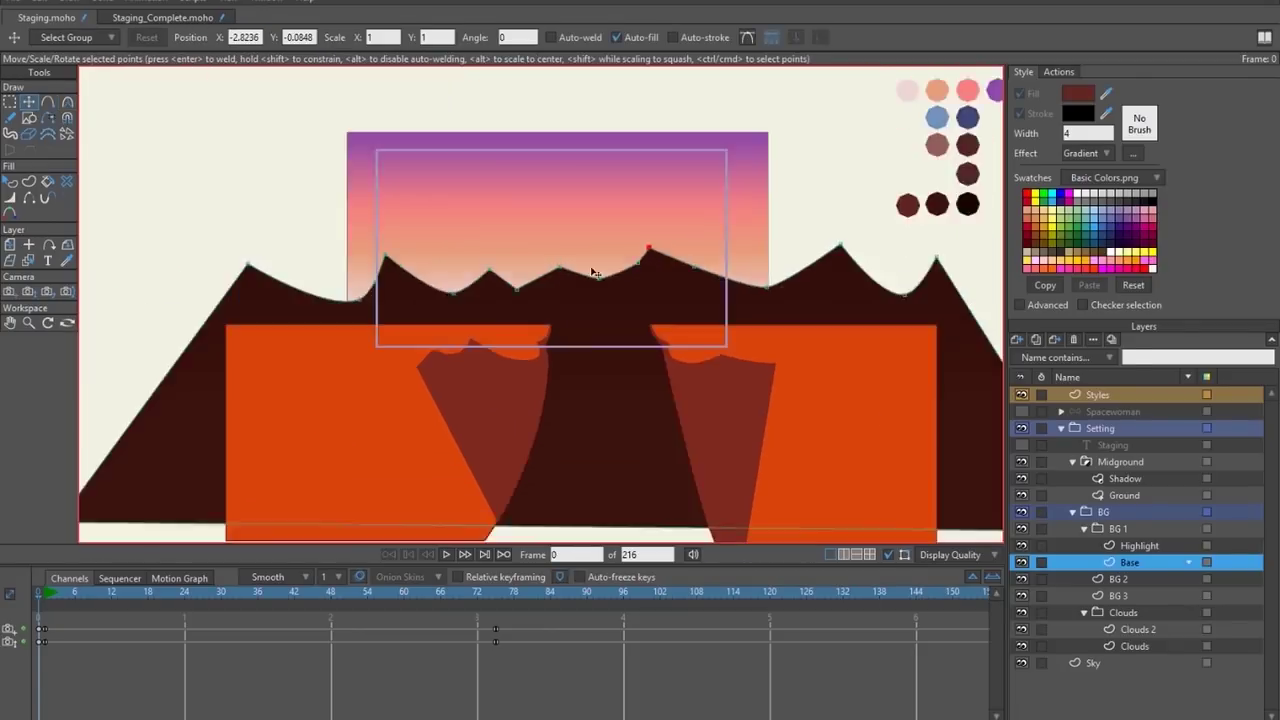
Render a preview of frame 0 to check the mountain silhouette, and close the render.
key(ctrl+r)
key(Escape)
key(ctrl+r)
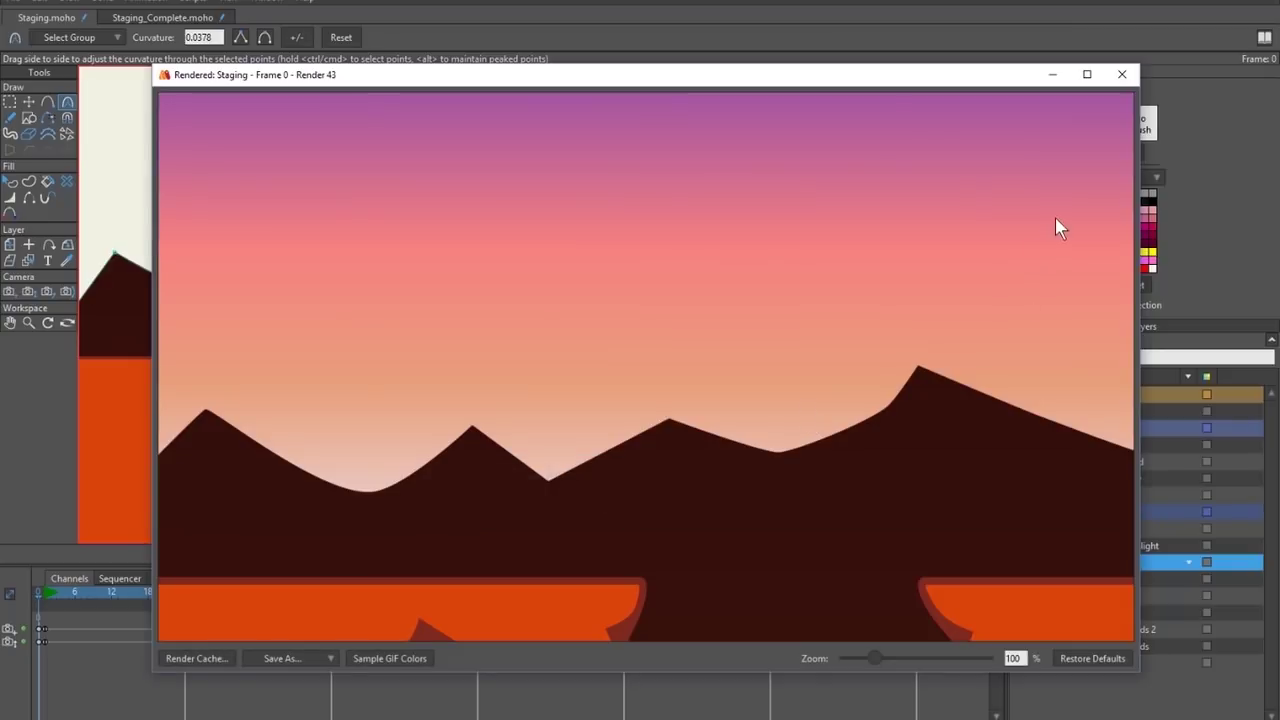
click(1122, 74)
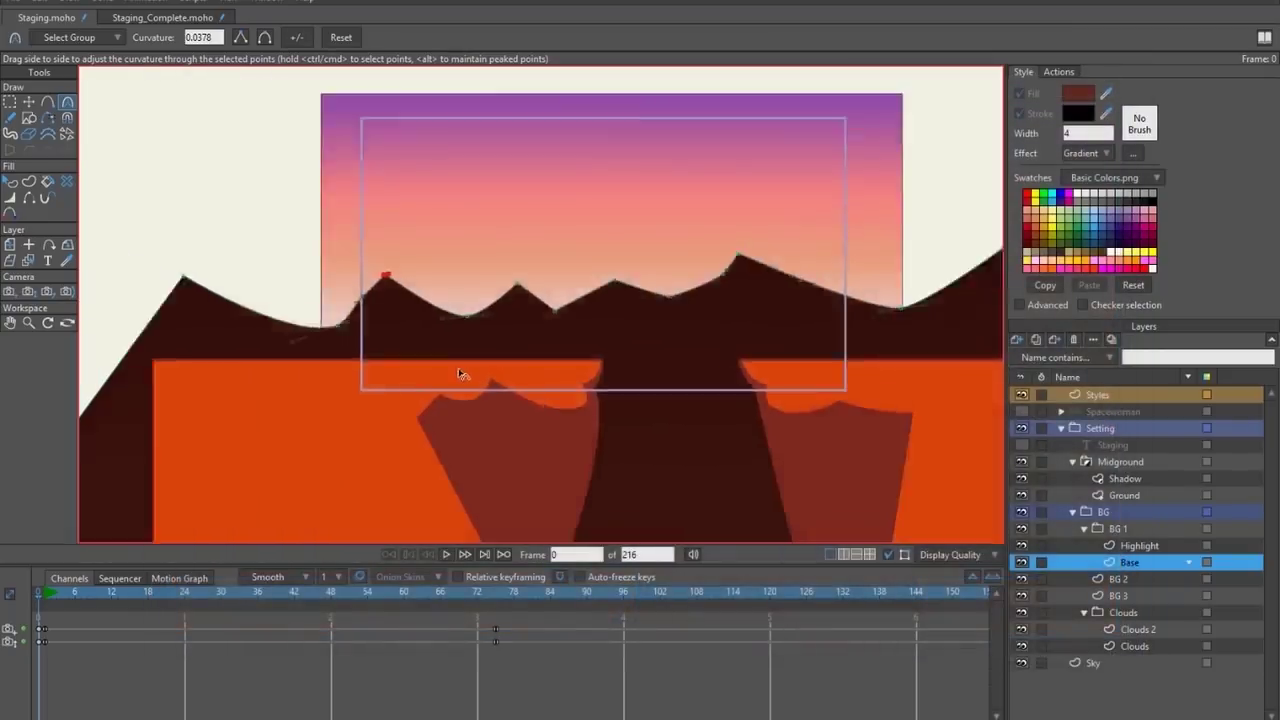
Select all points of the mountain shape and lower it so the ridge sits closer to the platforms' top edge.
scroll(400, 400, down, 2)
scroll(410, 405, up, 1)
scroll(410, 405, down, 1)
key(t)
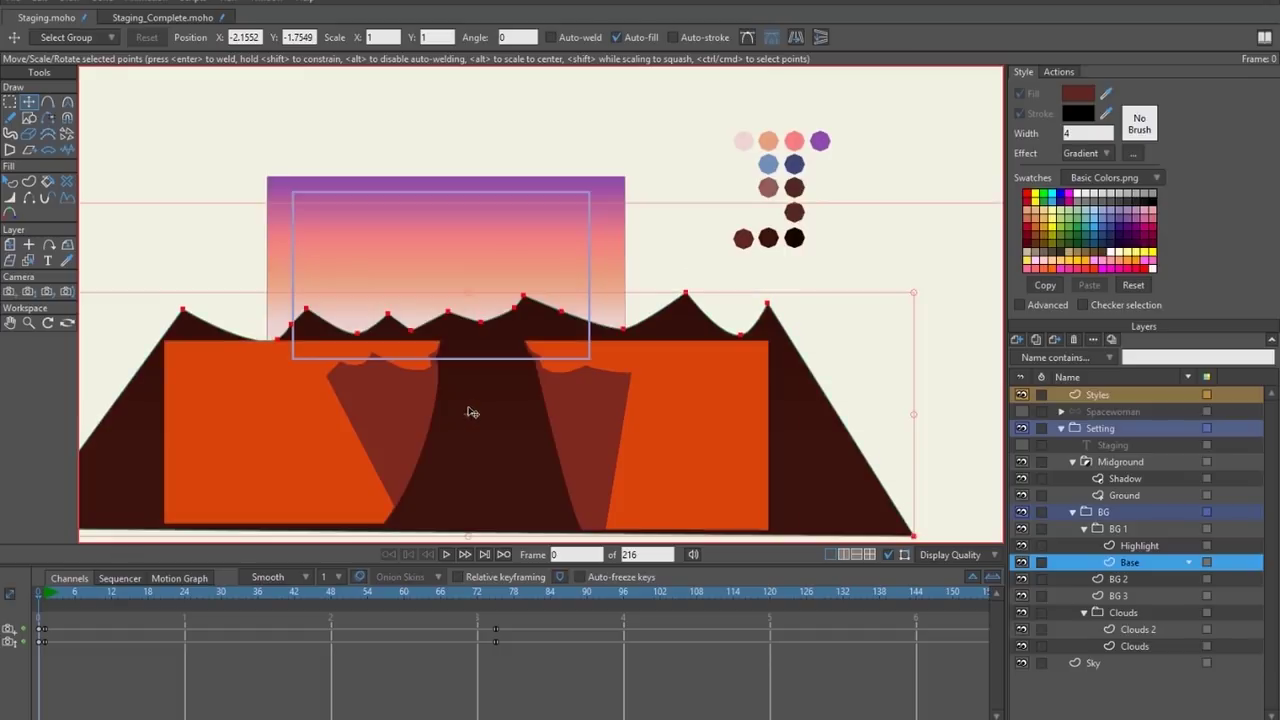
Examine the mountain height in the Staging_Complete.moho reference through its camera frame, and return to Staging.moho.
click(150, 17)
key(4)
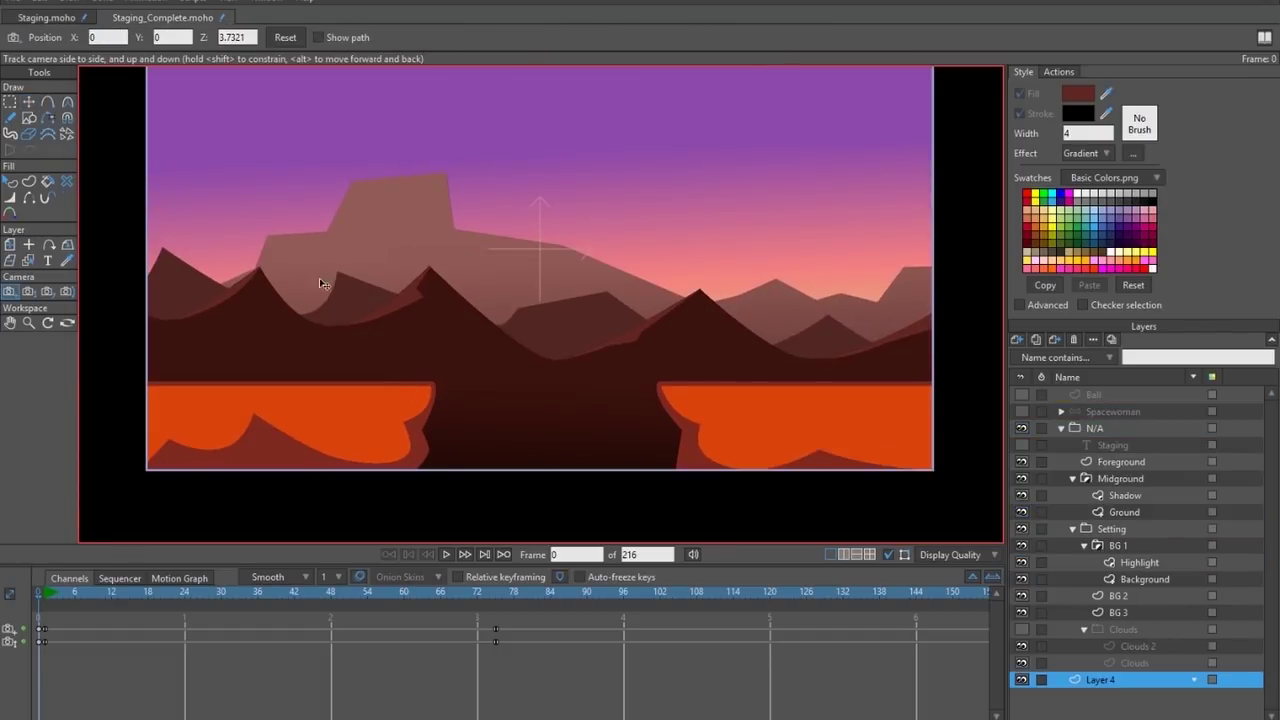
scroll(319, 278, down, 1)
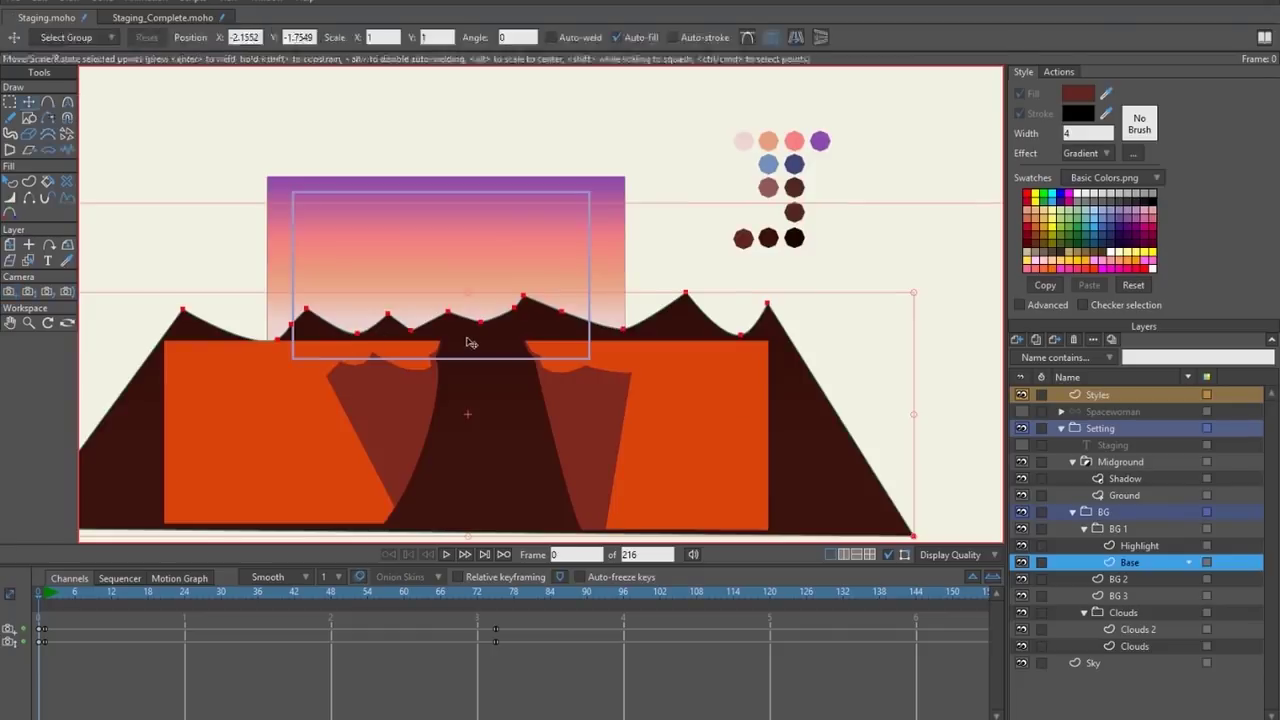
Fine-tune the whole mountain's vertical position to Y -1.7554, keeping the valleys inside the camera frame just above the platforms.
scroll(471, 343, up, 3)
key(t)
drag(477, 334, 469, 351)
scroll(445, 318, down, 1)
scroll(440, 312, up, 2)
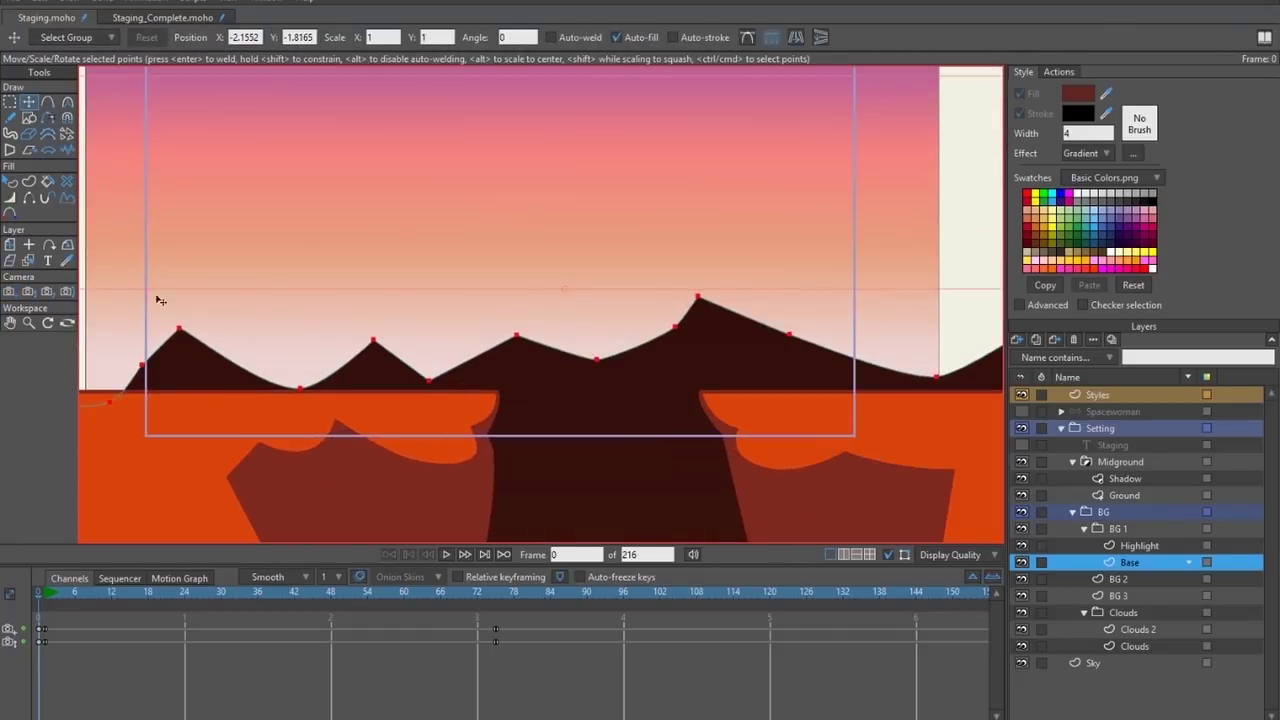
key(t)
drag(547, 415, 545, 403)
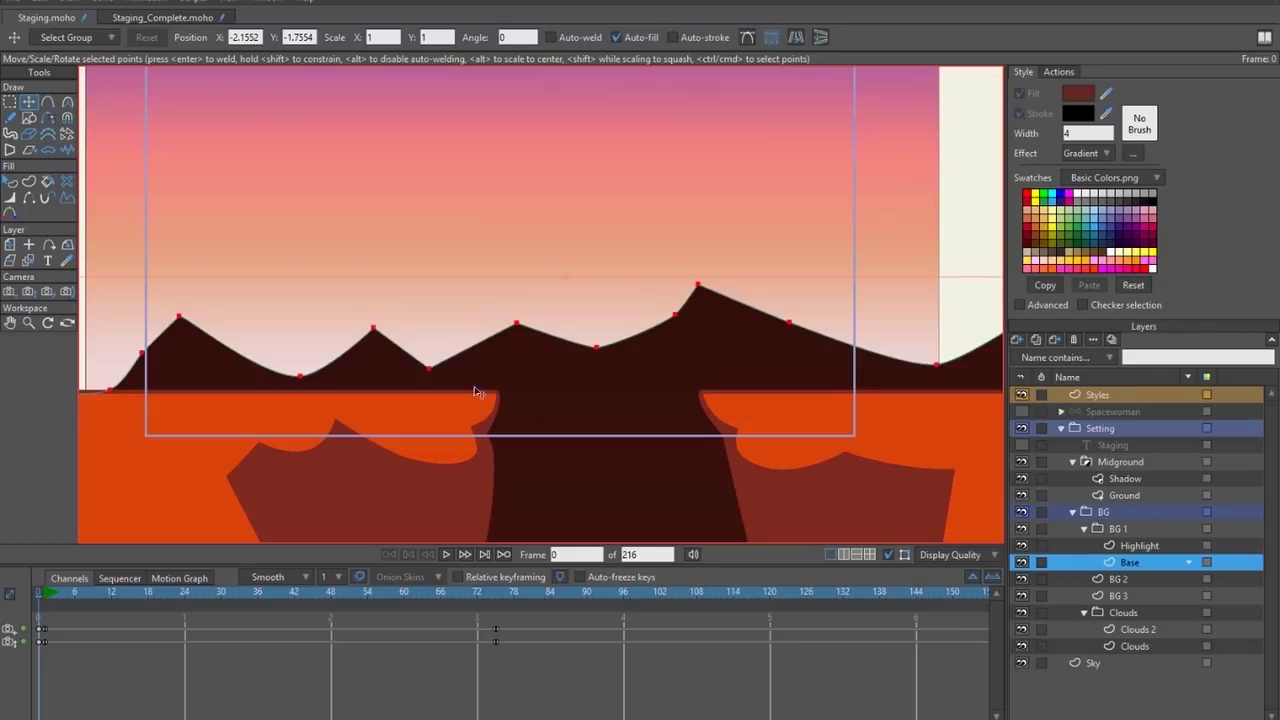
Preview the scene with everything outside the camera frame masked, and restore the unmasked view.
drag(443, 300, 447, 353)
key(ctrl+j)
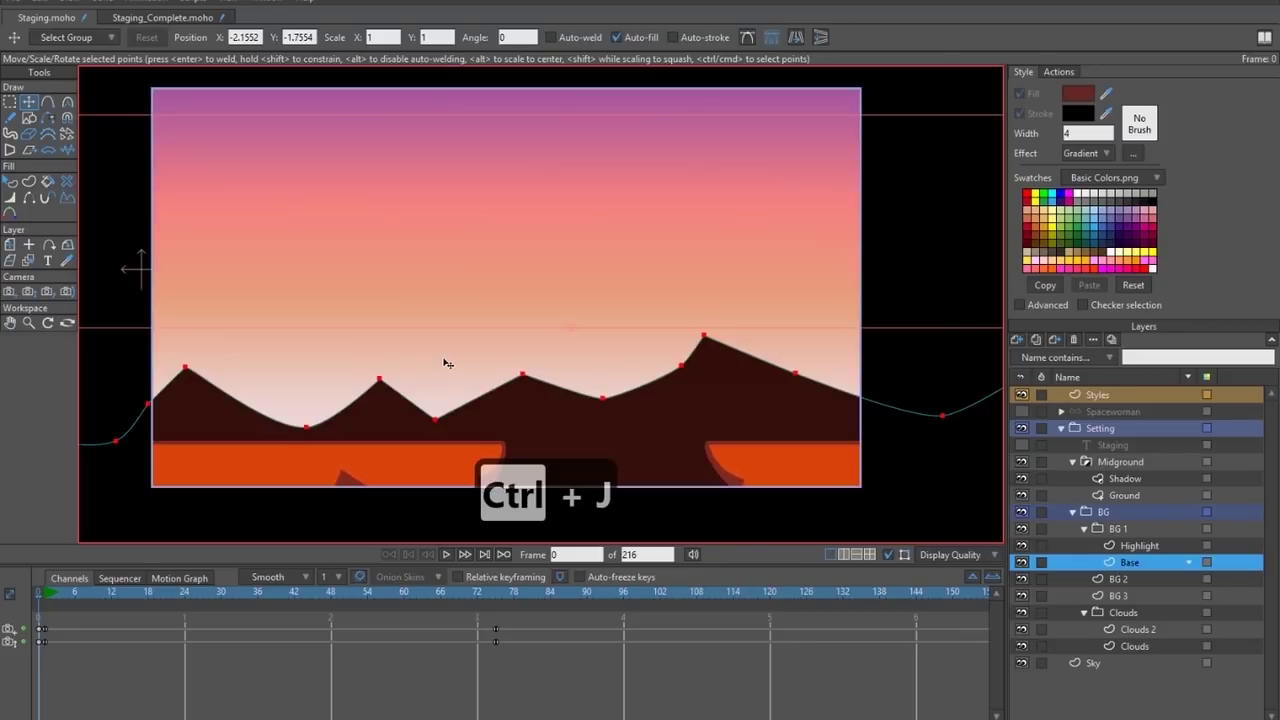
key(ctrl+j)
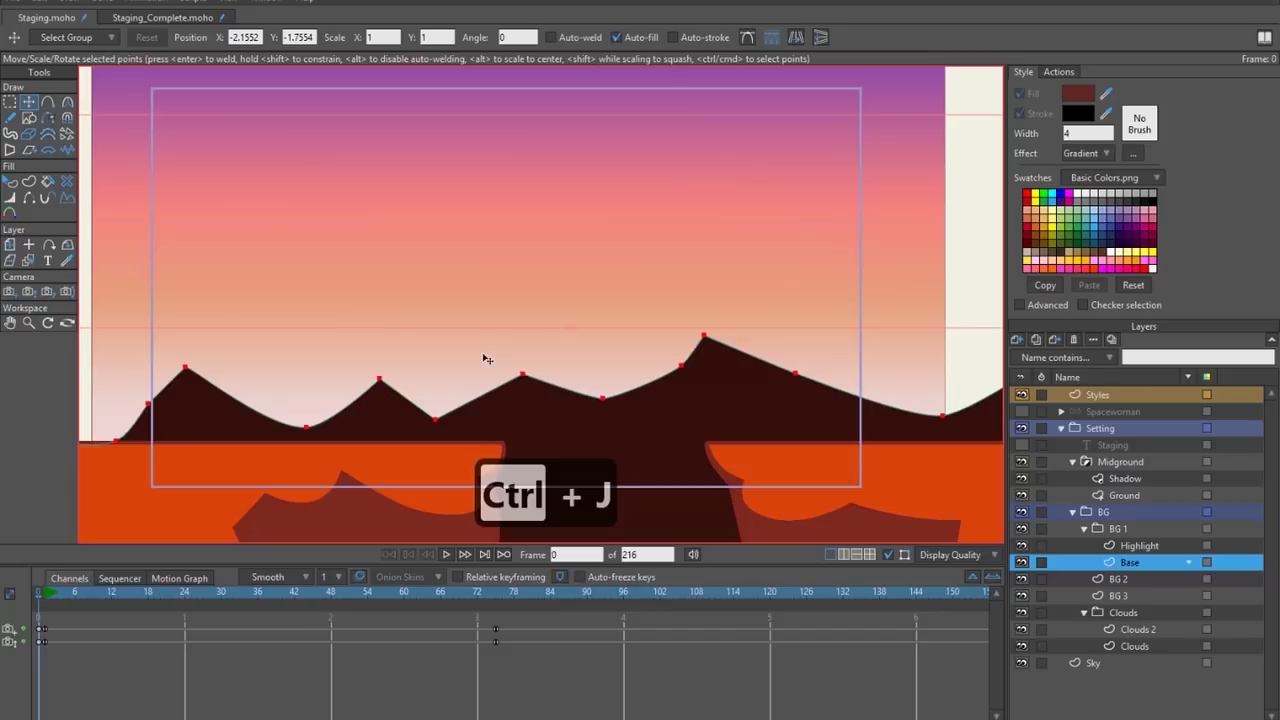
Select the BG 1 base mountain shape and reverse its gradient by moving the end handle below the start handle.
key(q)
click(557, 470)
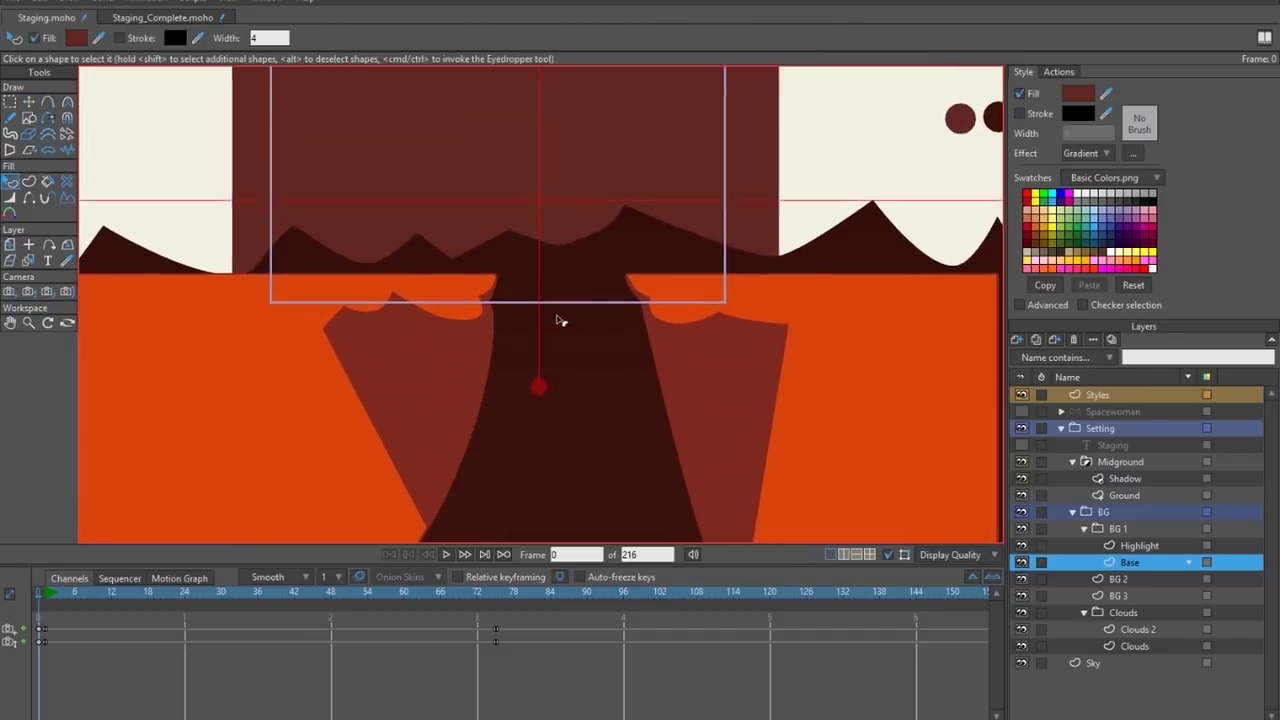
scroll(556, 361, down, 4)
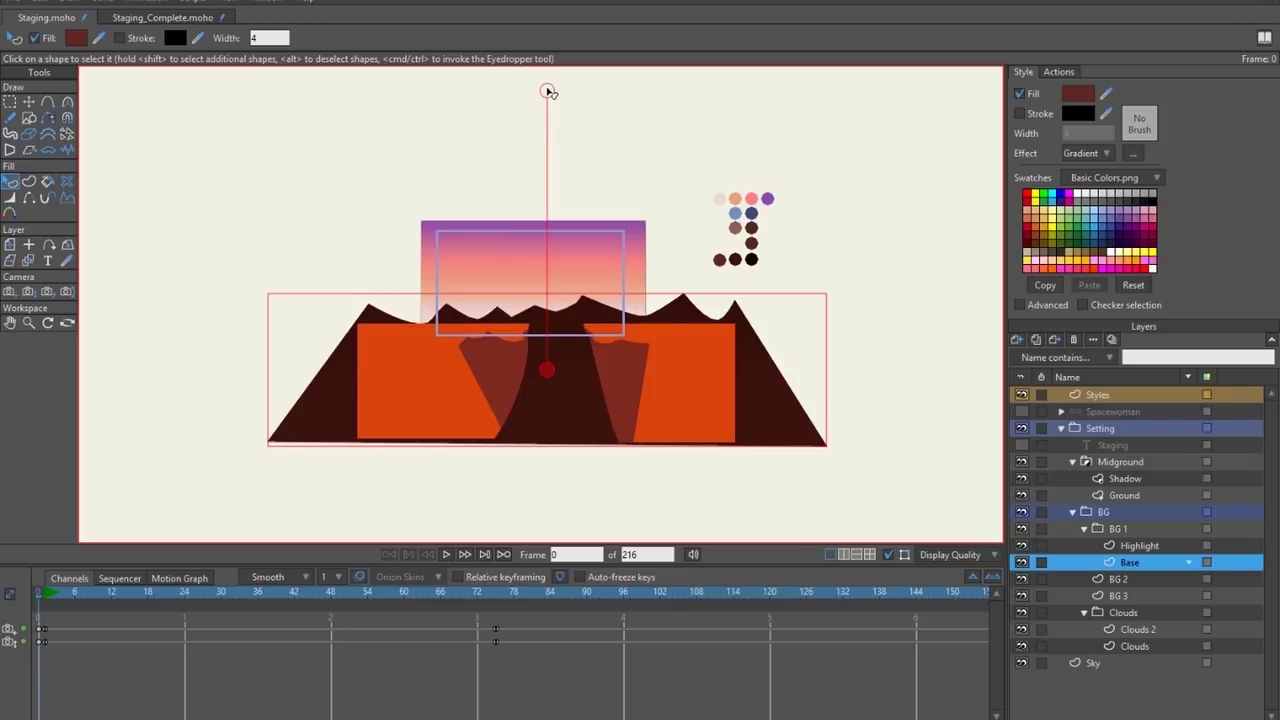
drag(547, 91, 549, 388)
scroll(566, 363, up, 5)
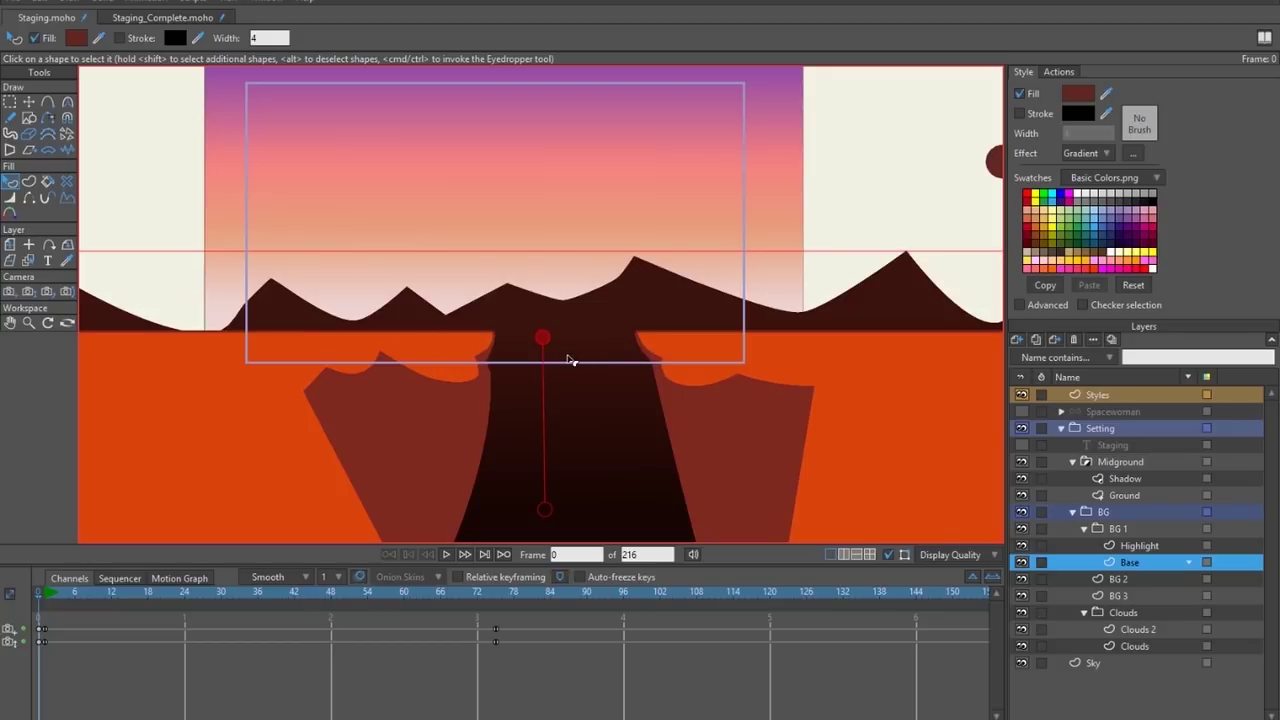
With the area outside the camera frame temporarily masked, shorten the mountain gradient to run from just below the ridge to the frame's lower edge.
key(ctrl+j)
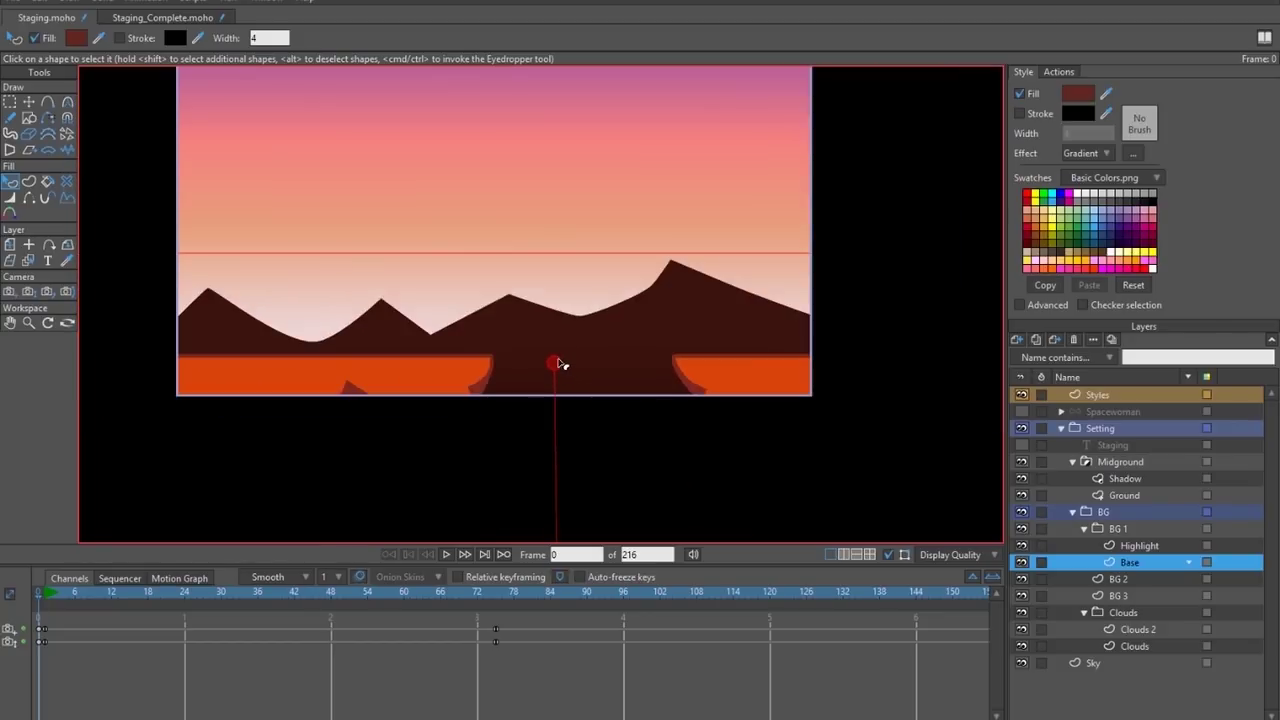
drag(562, 364, 553, 311)
scroll(585, 325, down, 2)
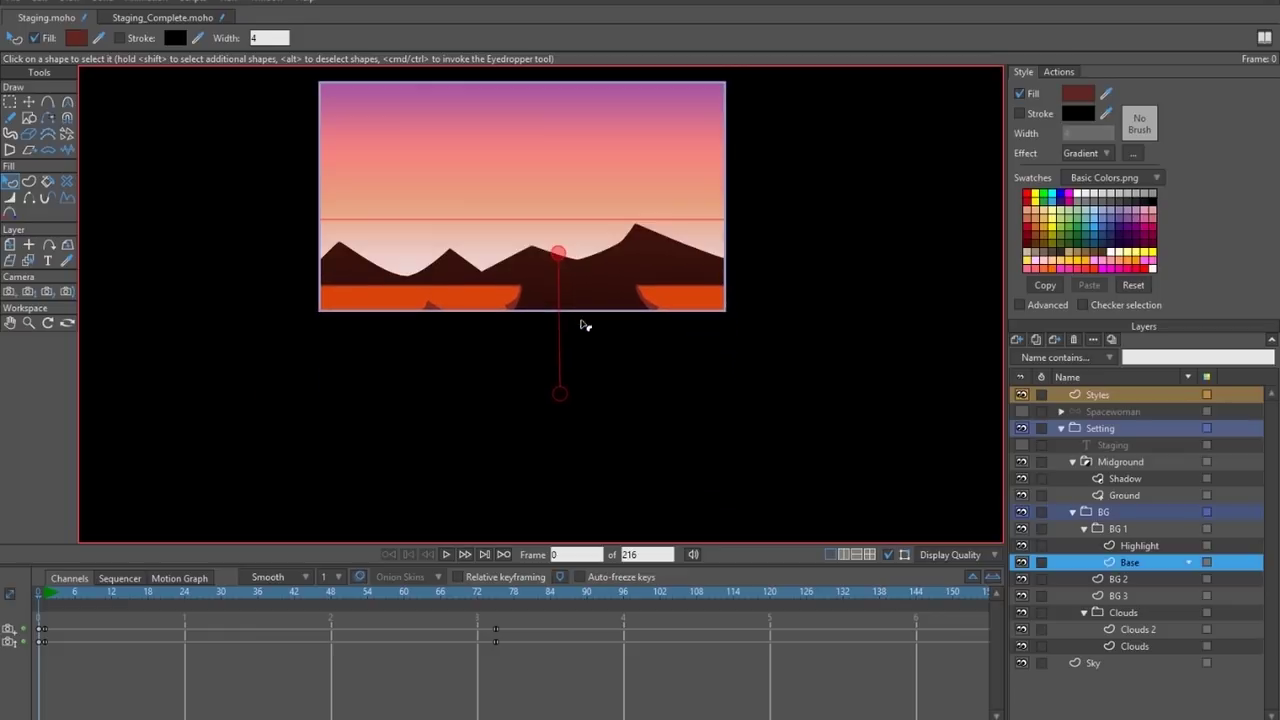
drag(561, 394, 562, 314)
scroll(560, 314, up, 3)
drag(565, 263, 540, 260)
drag(537, 324, 526, 343)
scroll(460, 280, down, 2)
drag(437, 294, 490, 401)
scroll(490, 401, up, 2)
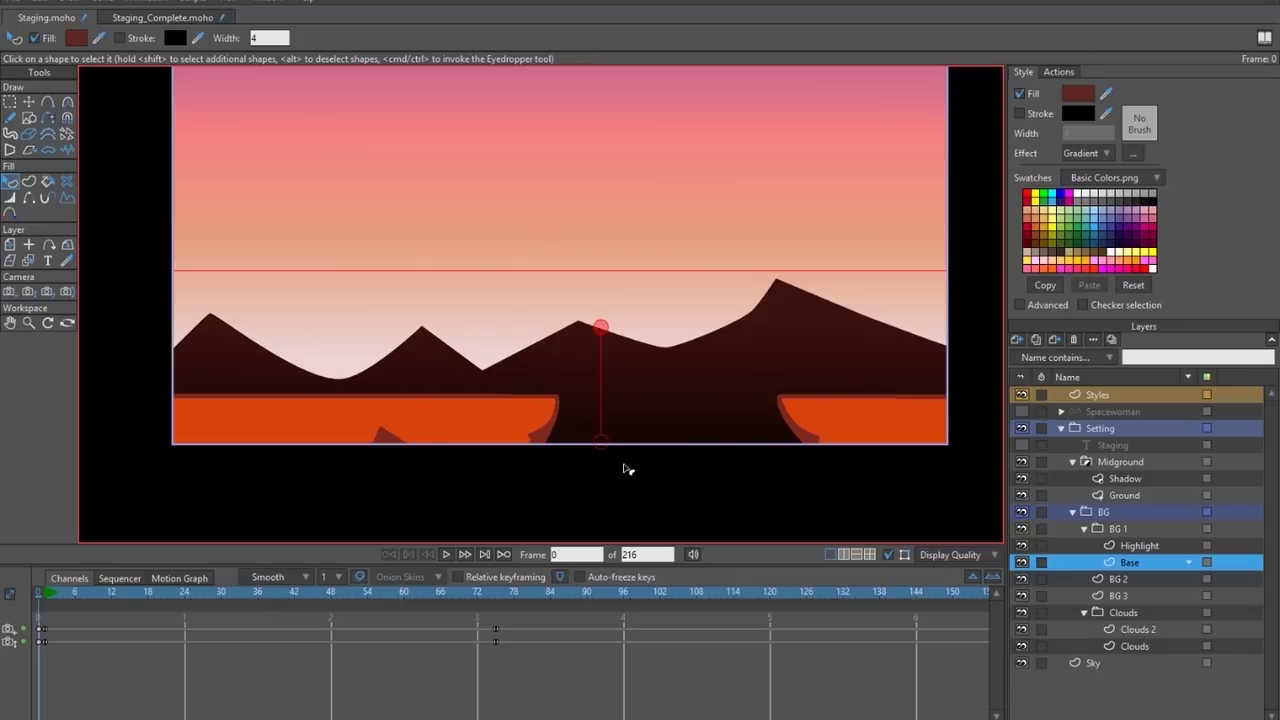
drag(602, 448, 604, 450)
key(ctrl+j)
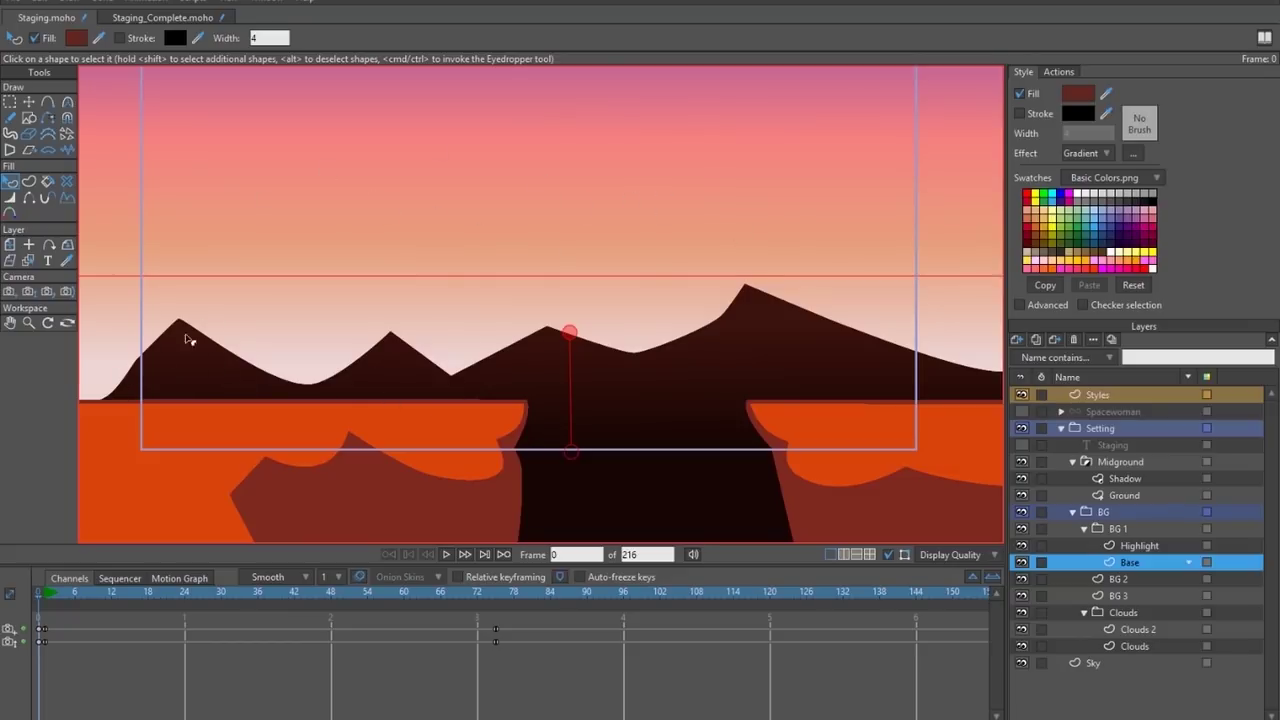
Make BG 1's Highlight layer active and set the default shape effect to plain.
click(1132, 546)
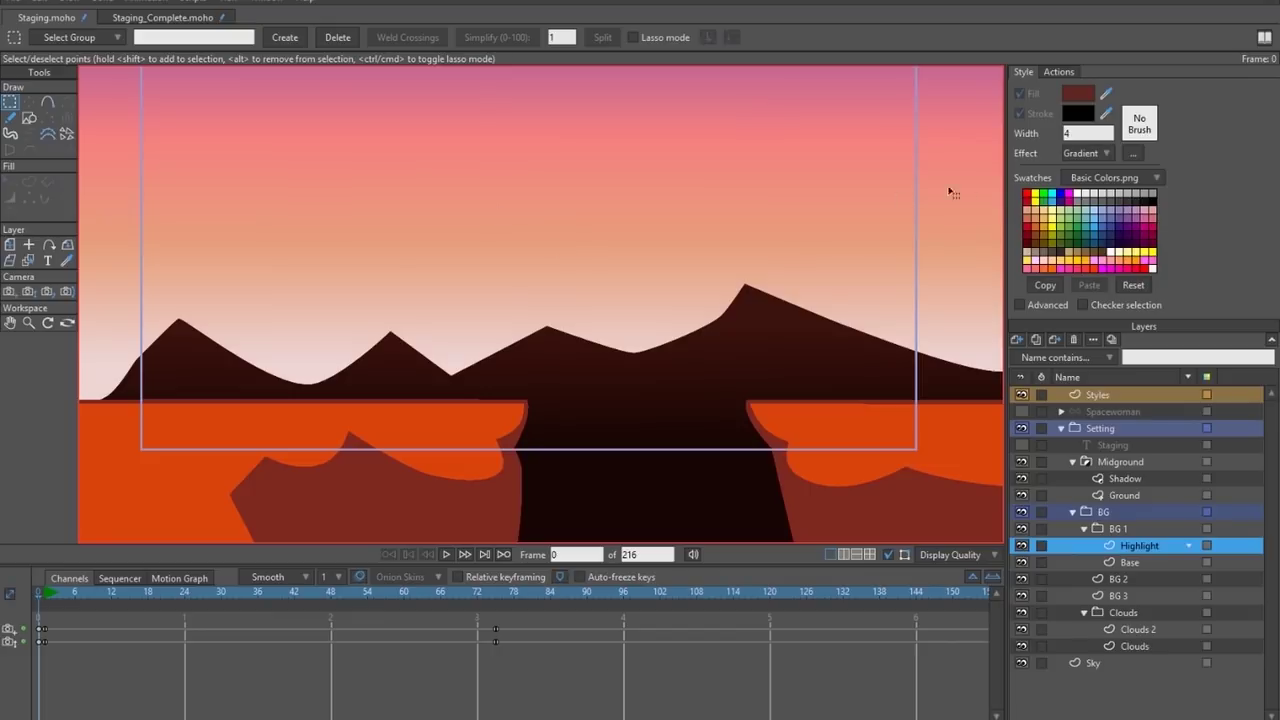
click(1103, 155)
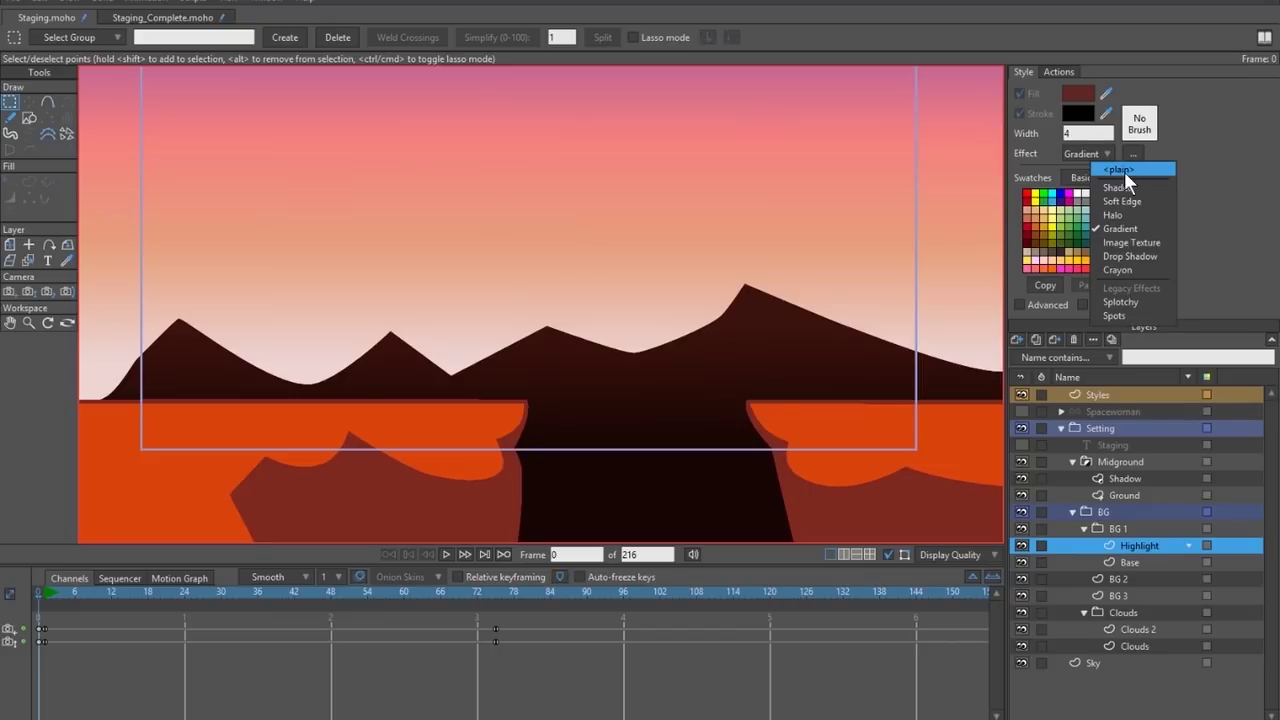
click(1124, 171)
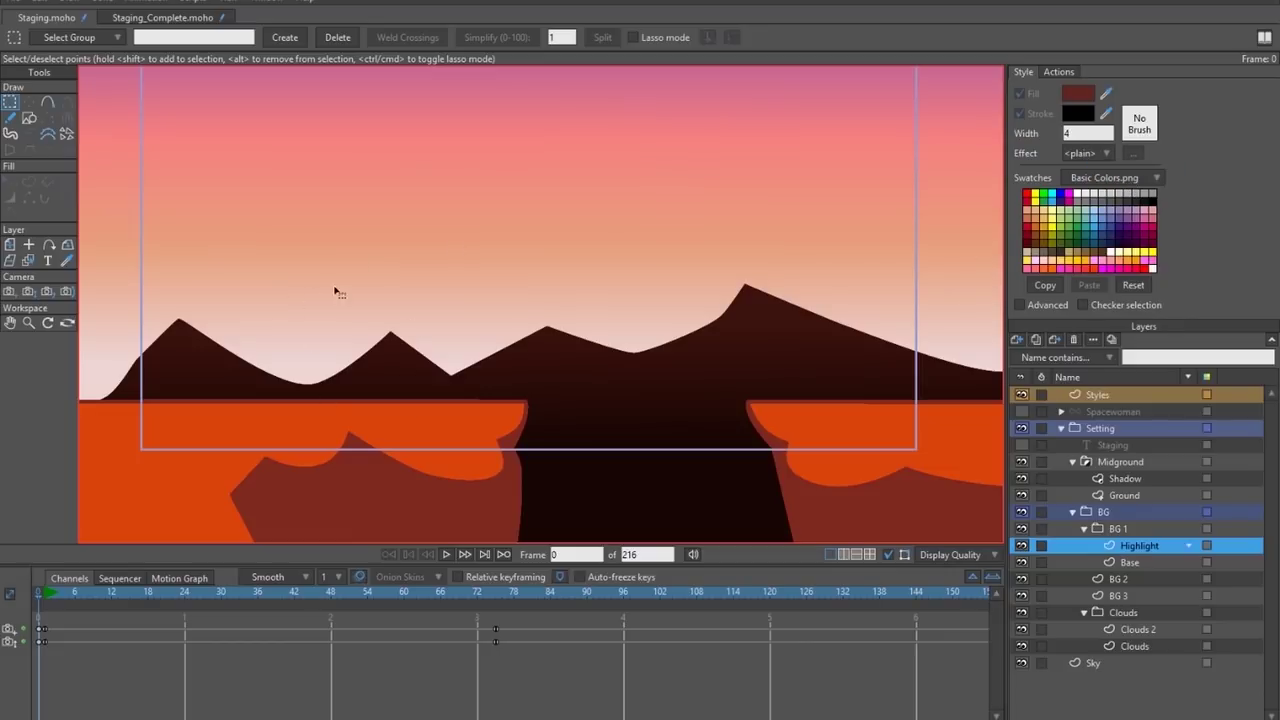
Set the fill colour to the dark red 612721 by sampling the reddish-brown circle in the palette beside the scene.
drag(851, 235, 575, 259)
scroll(575, 259, down, 3)
drag(713, 218, 482, 357)
scroll(509, 335, up, 3)
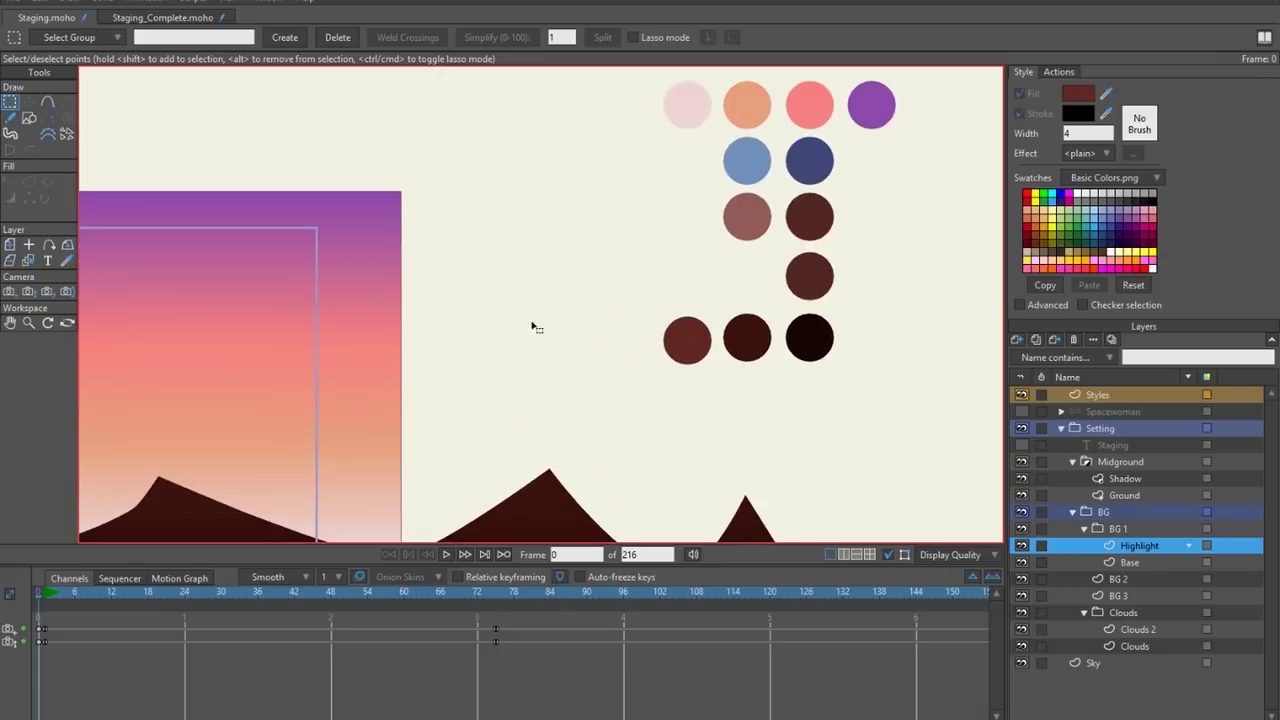
drag(579, 265, 524, 311)
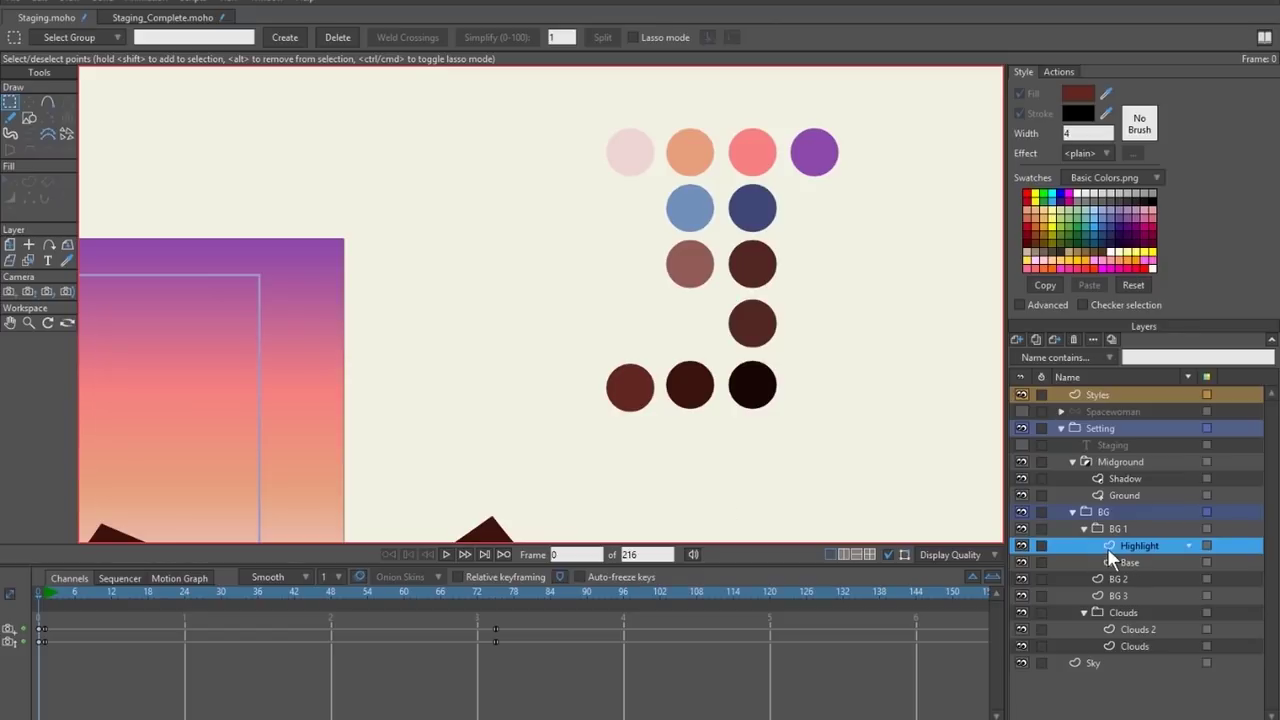
click(1087, 92)
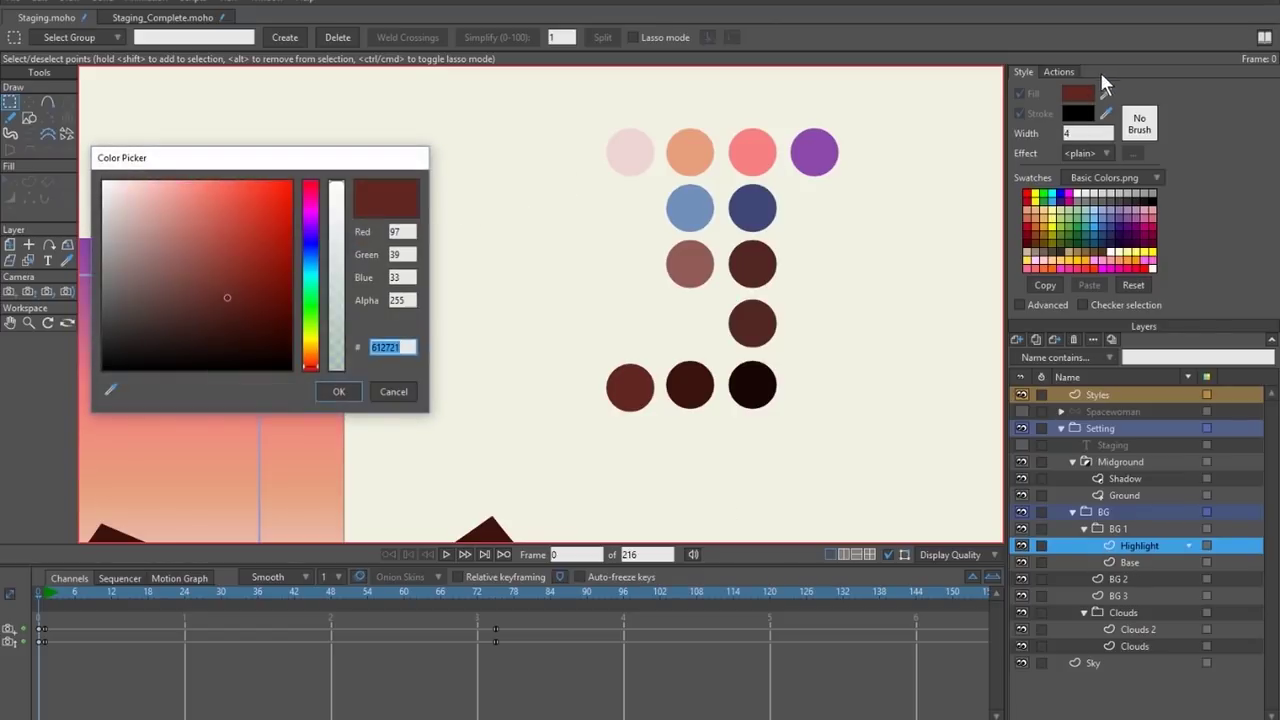
click(116, 384)
click(633, 386)
click(338, 392)
Hide the Midground group to expose the mountain base around the leftmost peak inside the camera frame.
scroll(408, 380, up, 5)
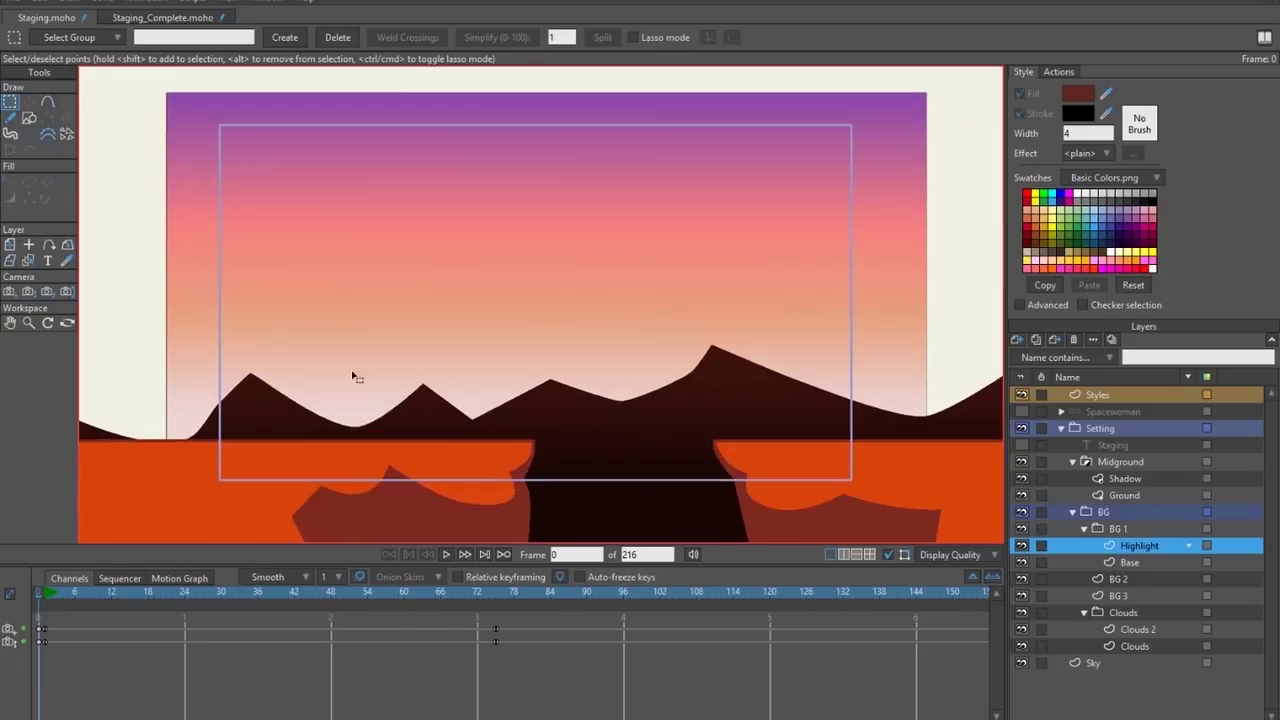
scroll(408, 333, up, 4)
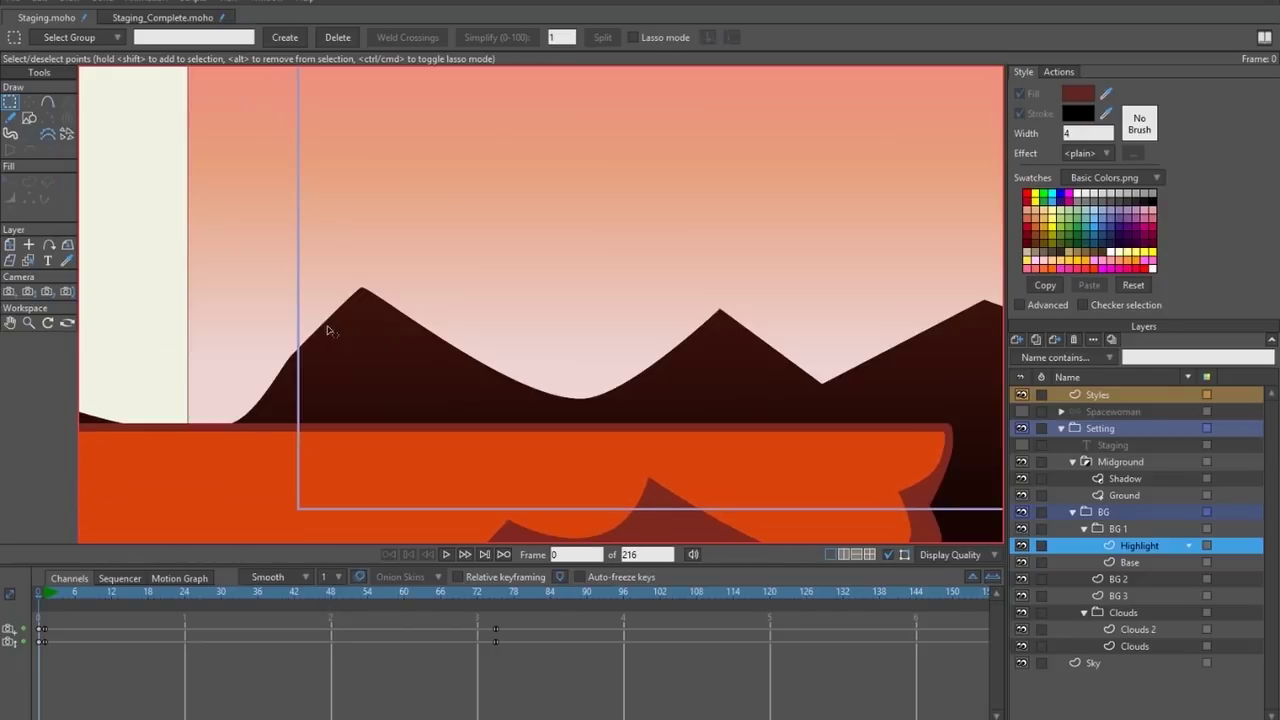
scroll(290, 374, down, 2)
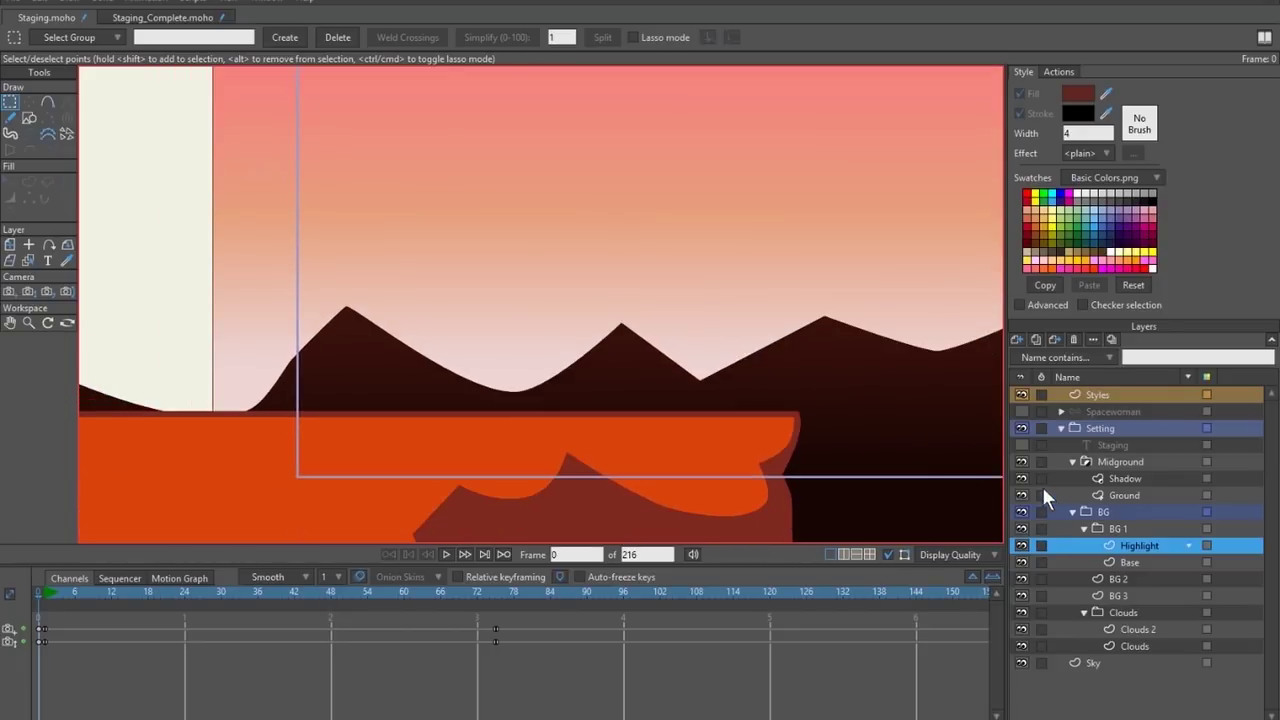
click(1021, 461)
scroll(215, 394, up, 2)
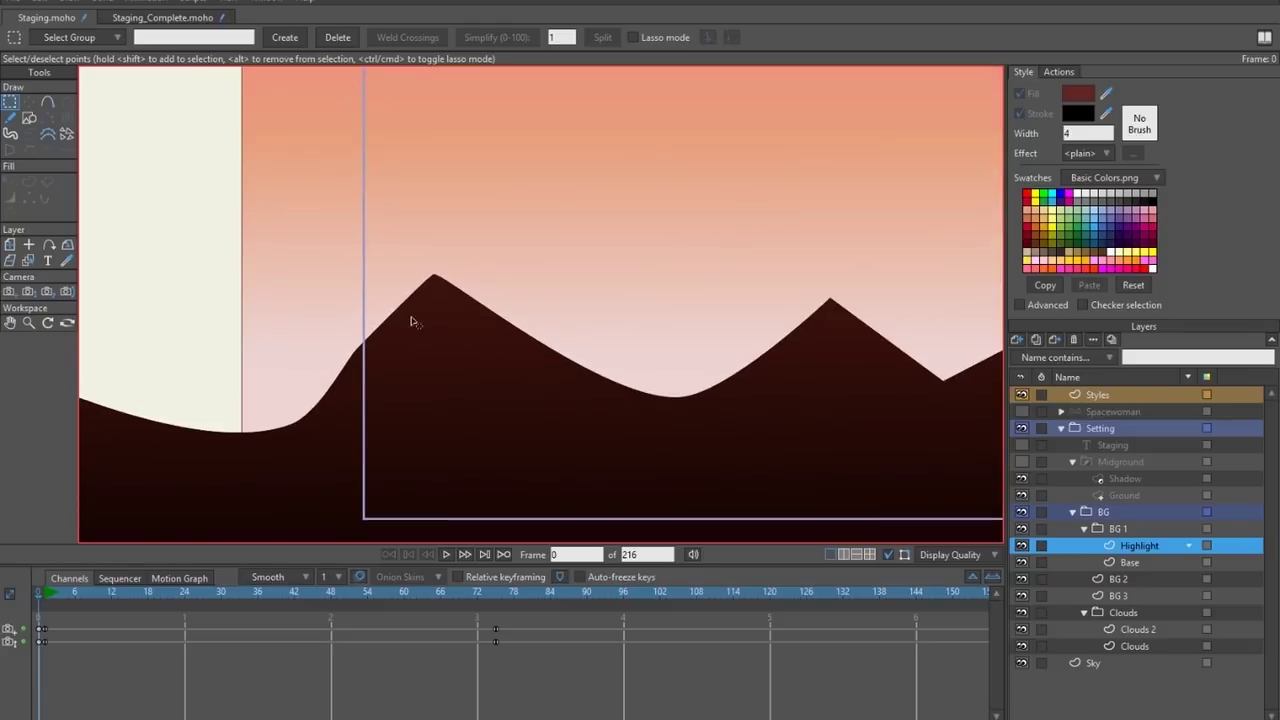
Start the highlight outline on the first peak with points from the foot of its left slope past the summit, hiding the Sky layer.
key(a)
key(a)
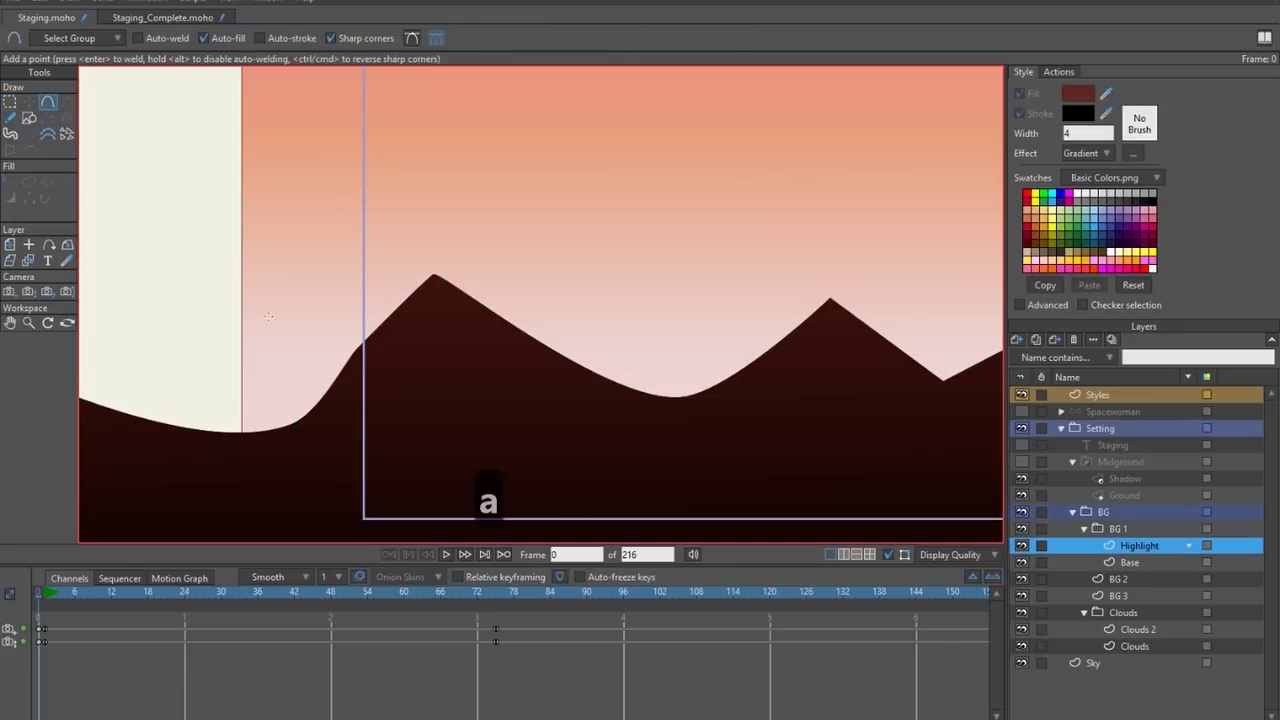
key(a)
scroll(360, 430, up, 1)
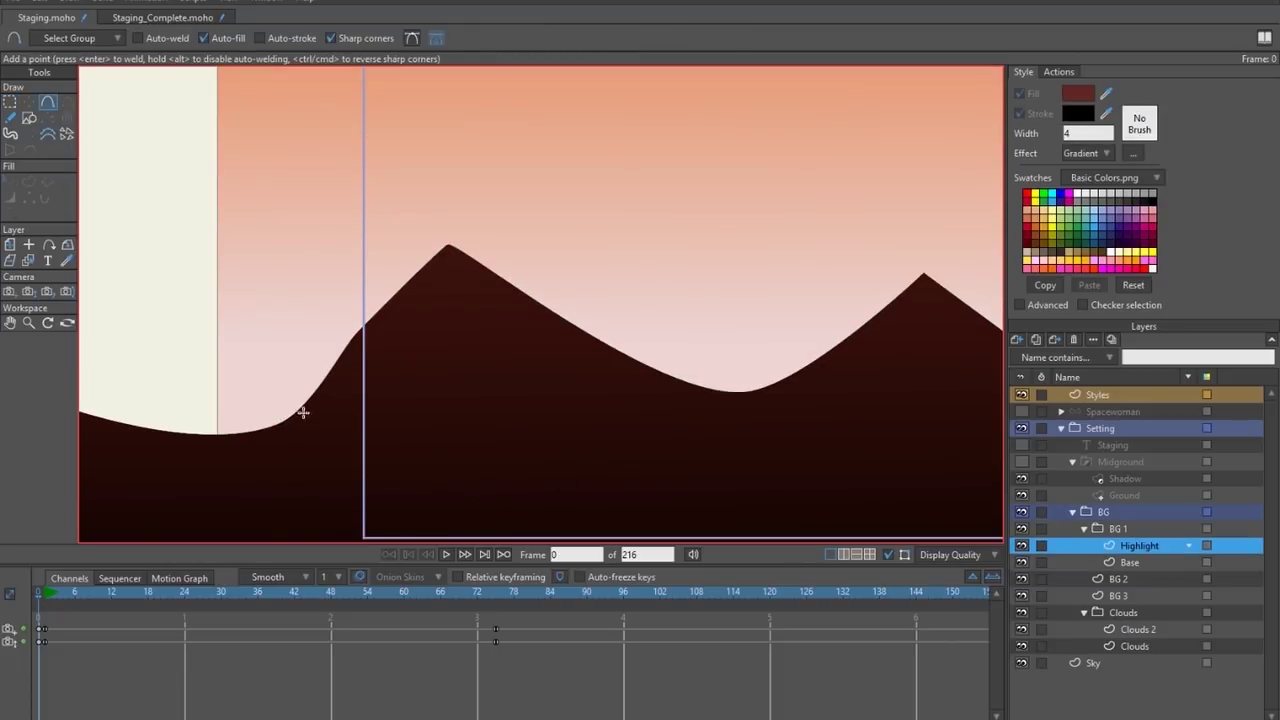
drag(271, 426, 375, 372)
click(1021, 663)
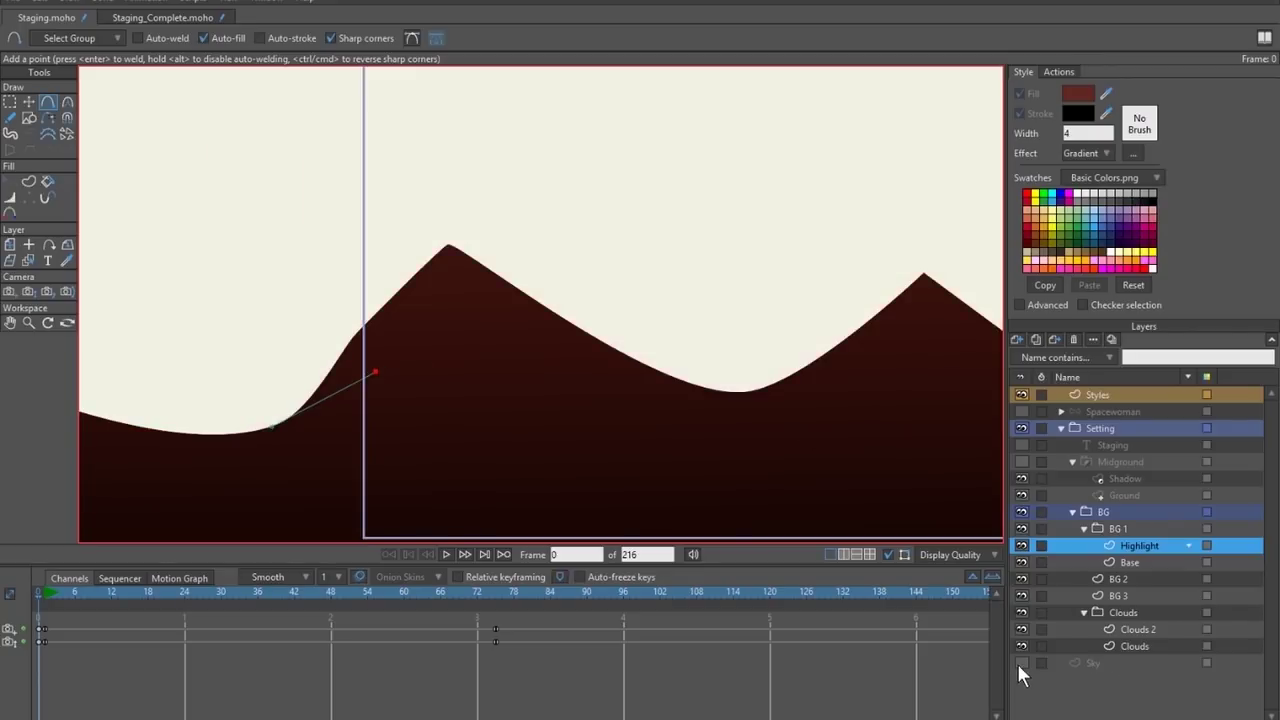
drag(375, 372, 484, 241)
key(t)
drag(378, 374, 379, 341)
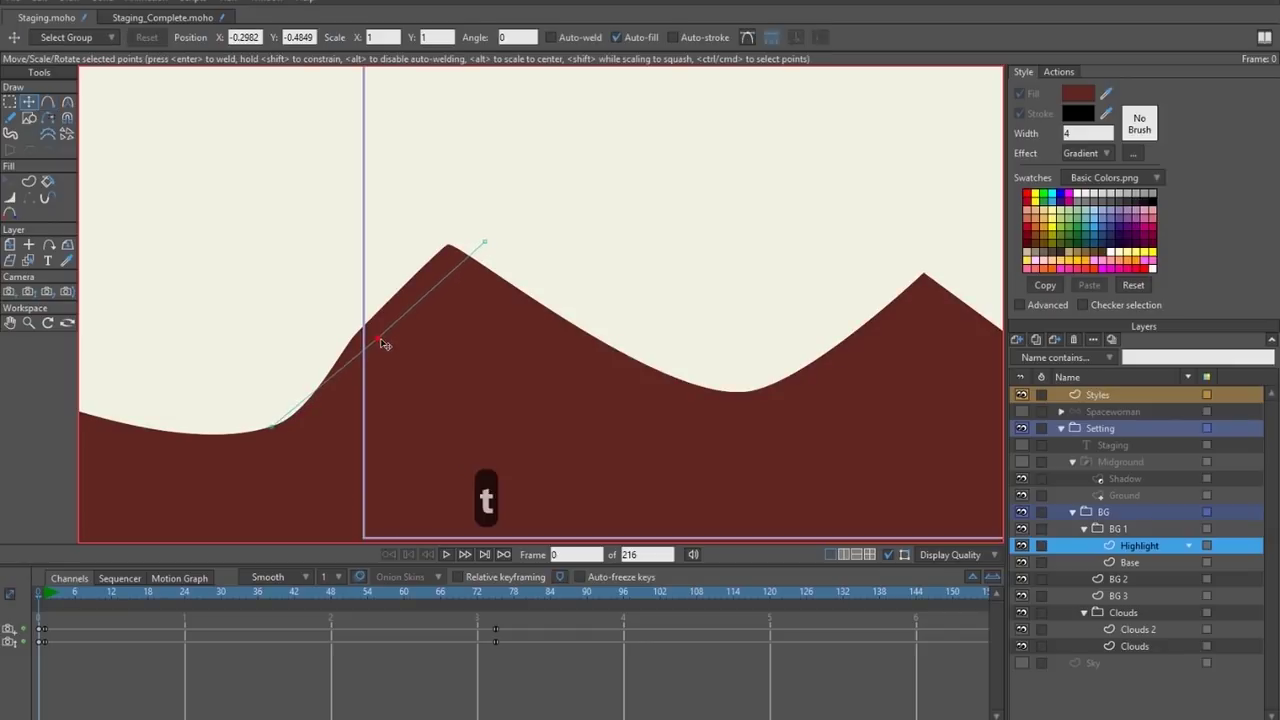
Add the outer points beyond the ridge and weld the outline into a closed five-point highlight shape.
key(a)
mouse_move(297, 410)
mouse_down()
mouse_move(306, 428)
mouse_move(290, 392)
mouse_up()
drag(315, 339, 487, 242)
key(Return)
key(t)
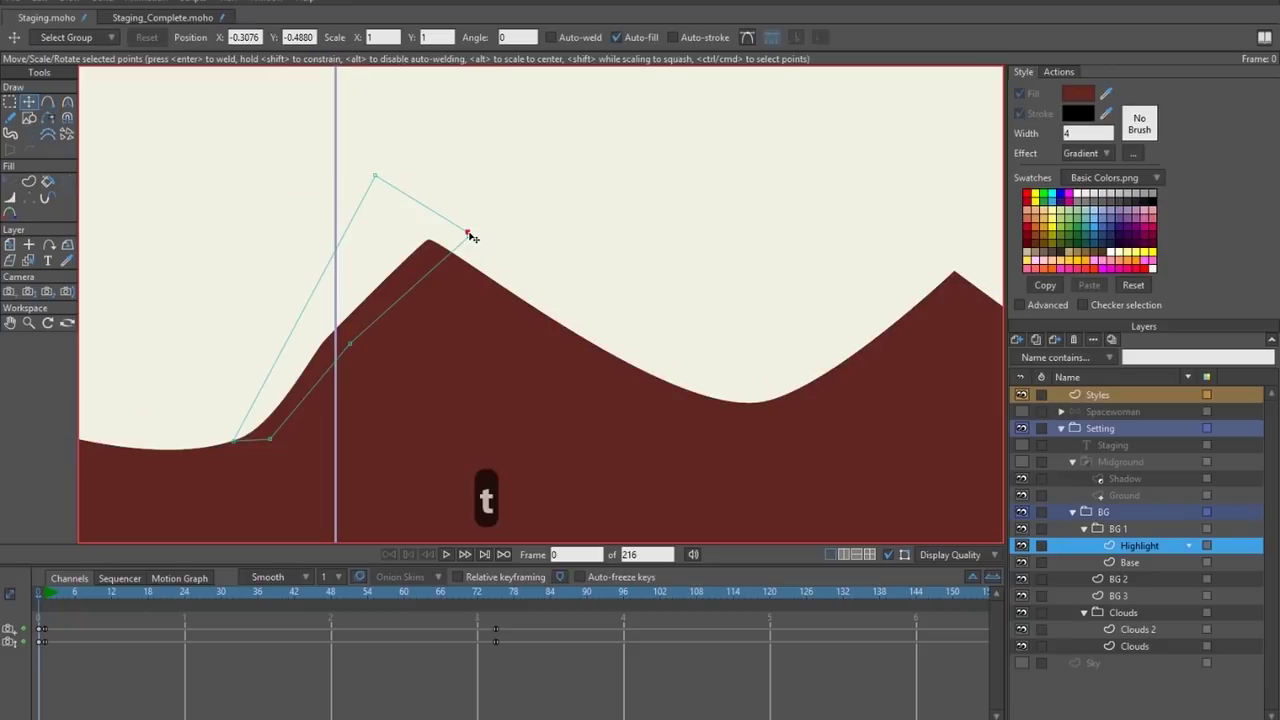
key(Return)
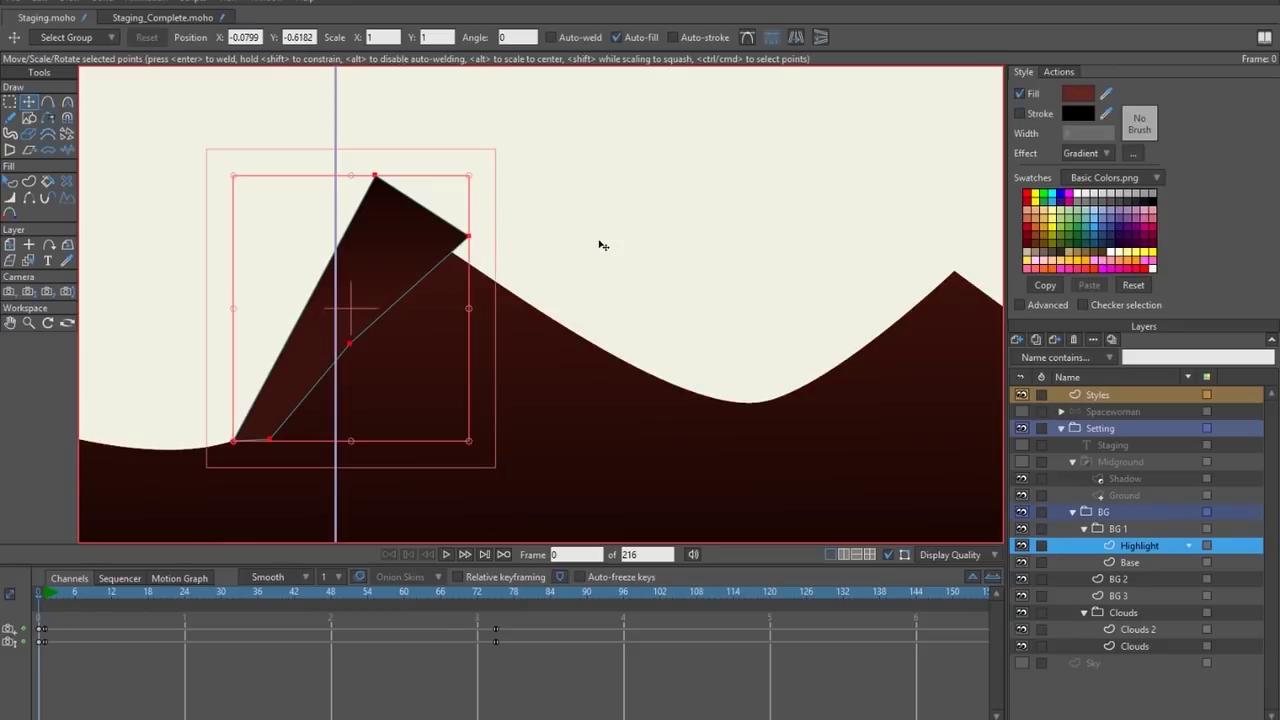
Change the first peak's highlight shape from a gradient to a plain fill.
scroll(700, 255, down, 2)
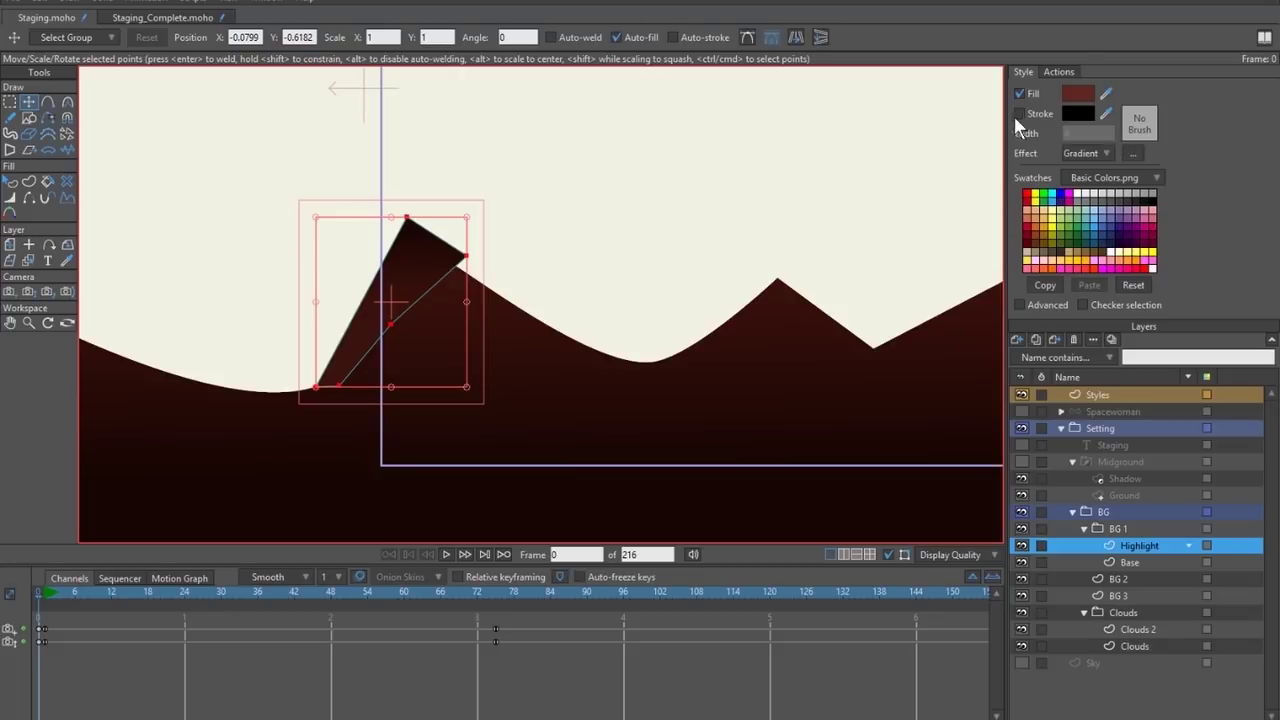
scroll(729, 192, down, 4)
drag(729, 192, 751, 251)
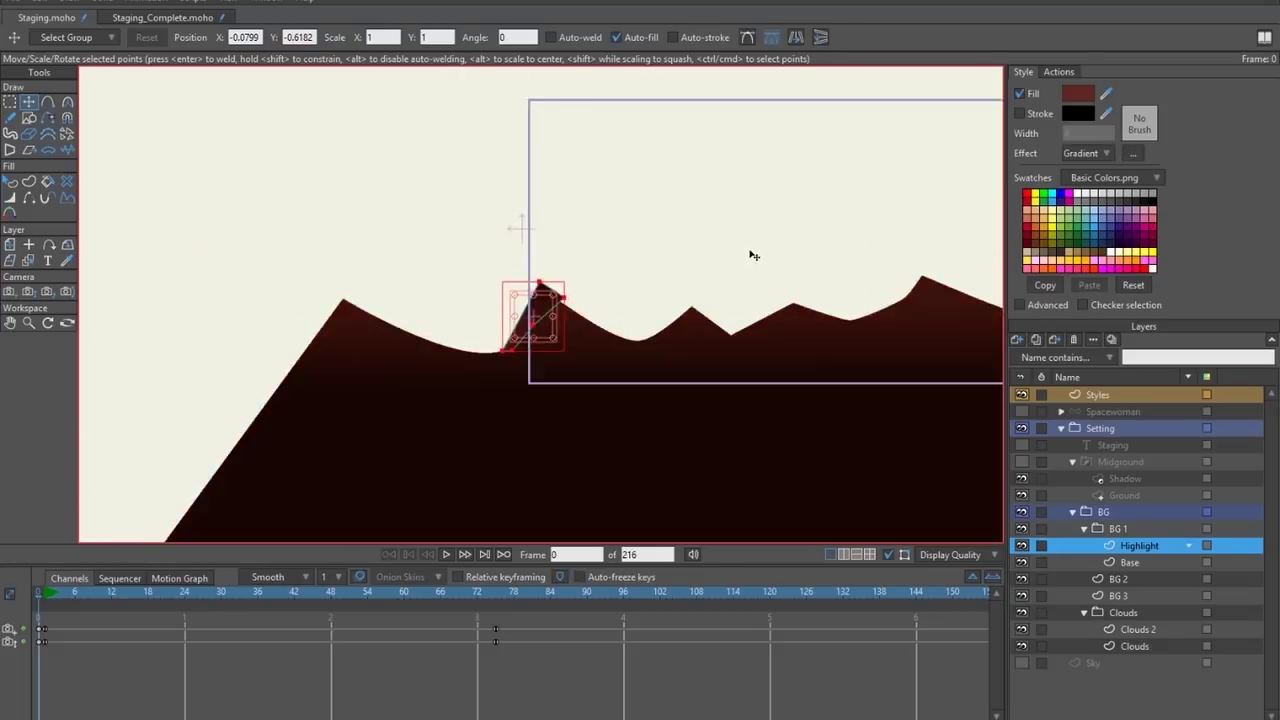
scroll(754, 256, up, 3)
drag(220, 309, 528, 206)
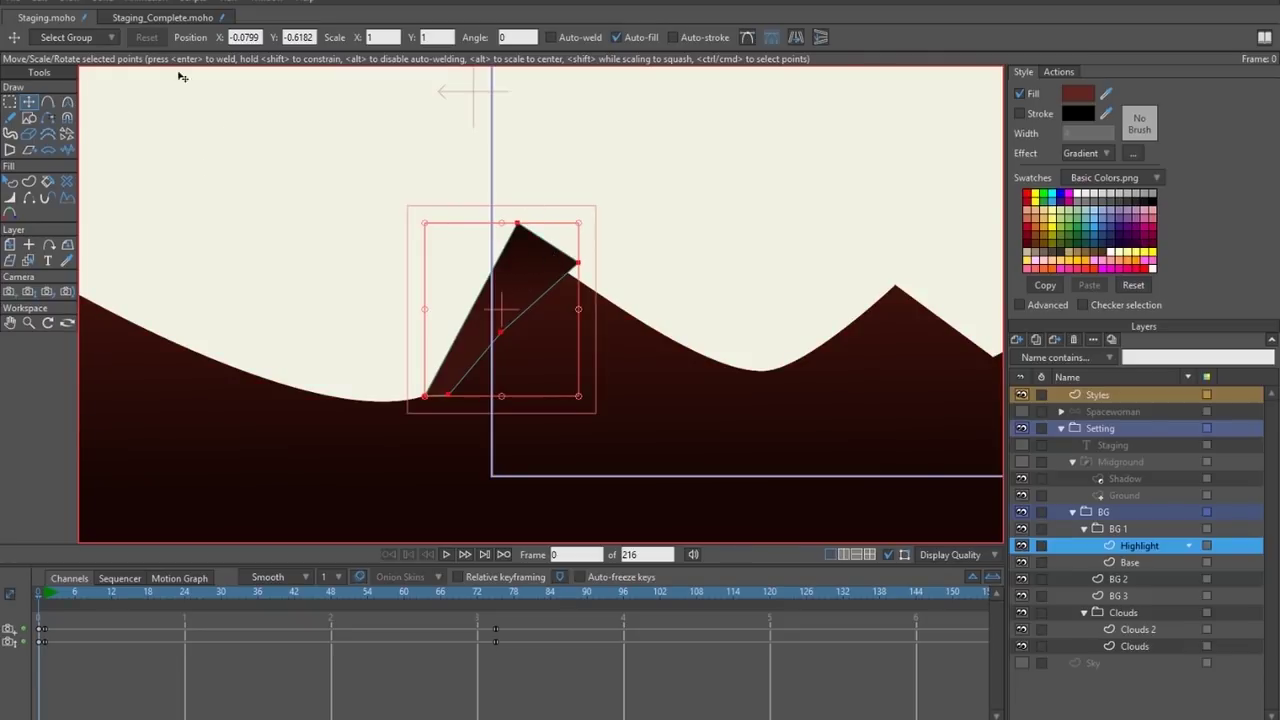
click(1106, 152)
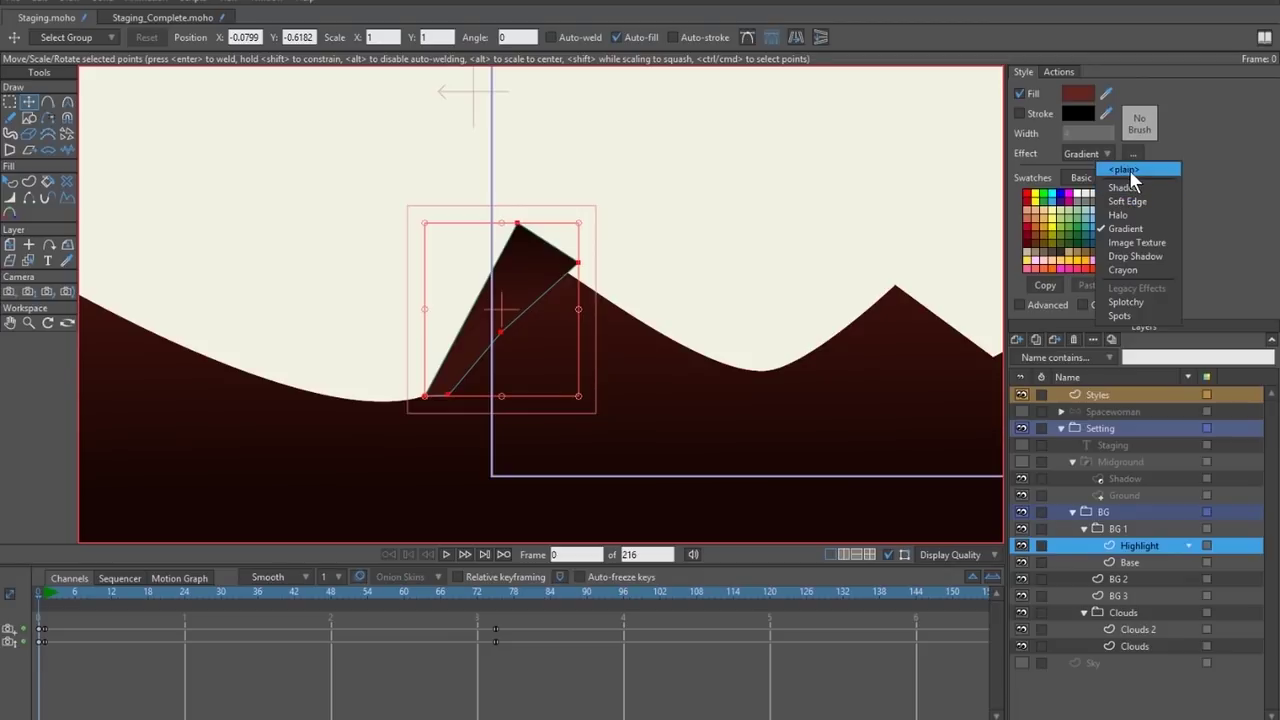
click(1126, 169)
scroll(643, 271, up, 2)
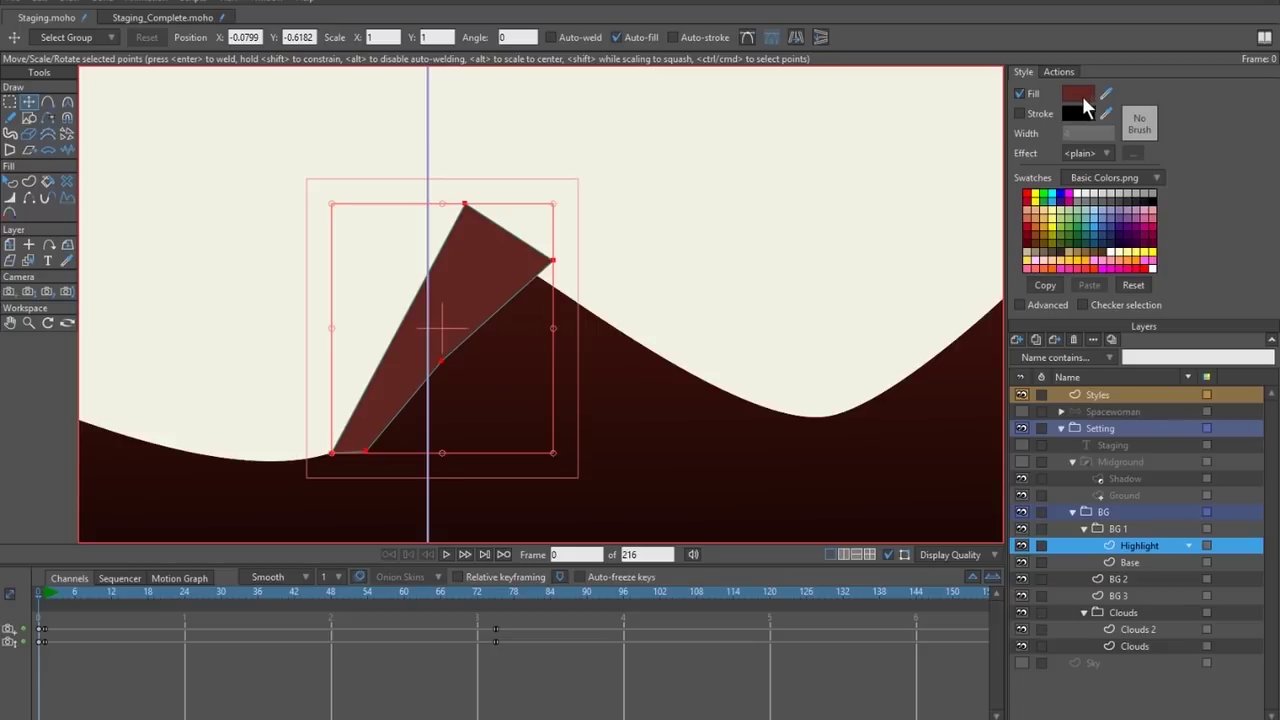
Draw a closed highlight shape along the left slope of the second peak, overlapping the ridge edge.
scroll(585, 228, right, 5)
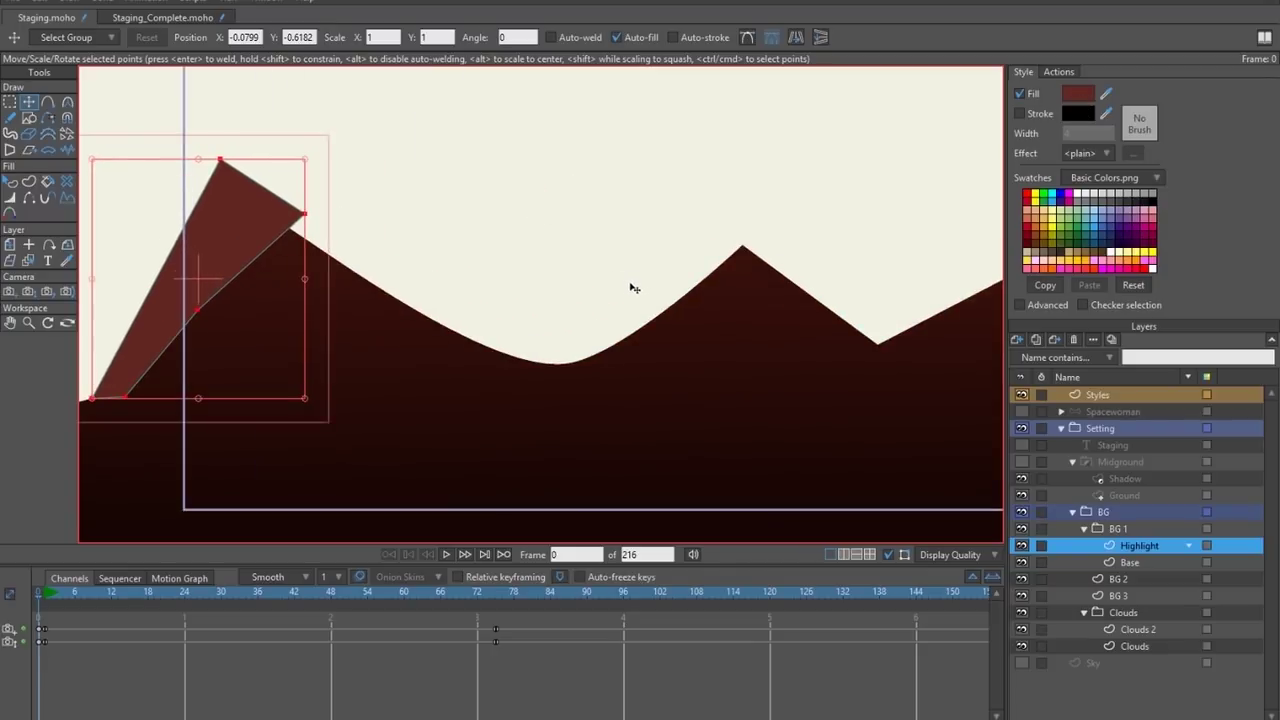
key(a)
mouse_move(449, 363)
mouse_down()
mouse_move(526, 366)
mouse_move(641, 261)
mouse_move(500, 311)
mouse_move(453, 361)
mouse_up()
key(Return)
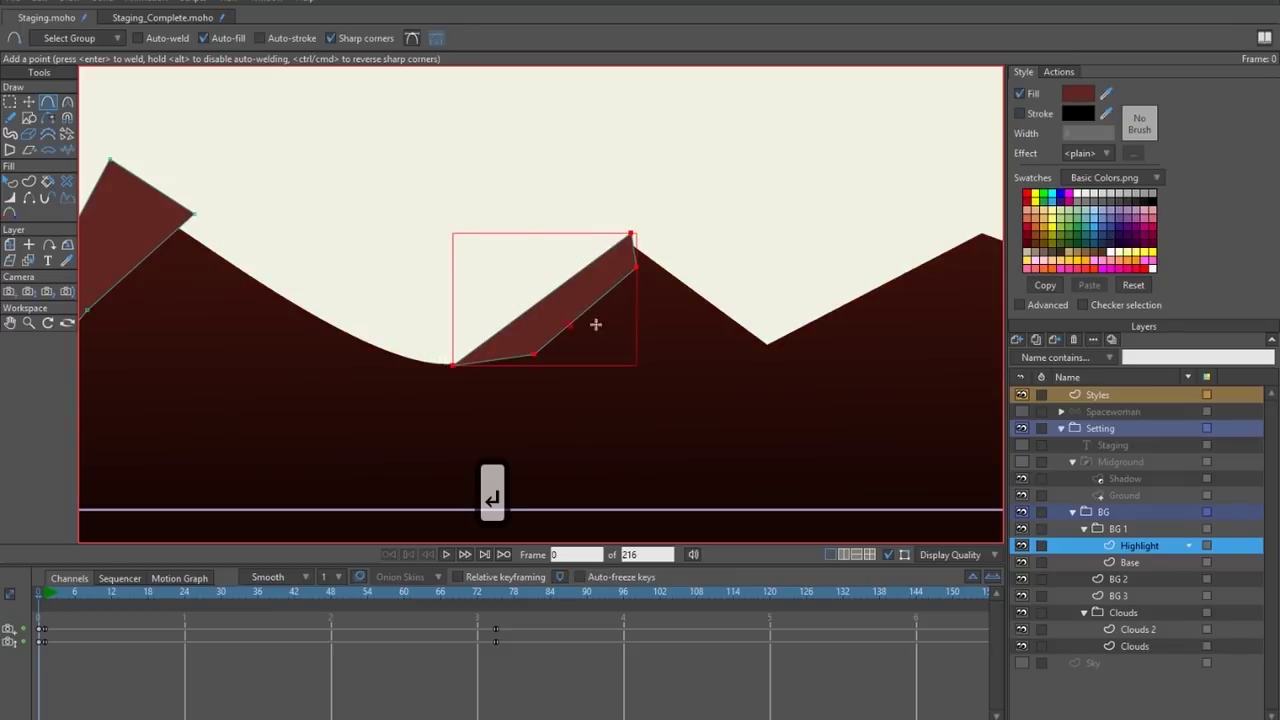
Move the first highlight's upper points in to the summit, narrowing it to a thin strip along the slope.
key(t)
drag(366, 223, 343, 250)
drag(284, 162, 342, 256)
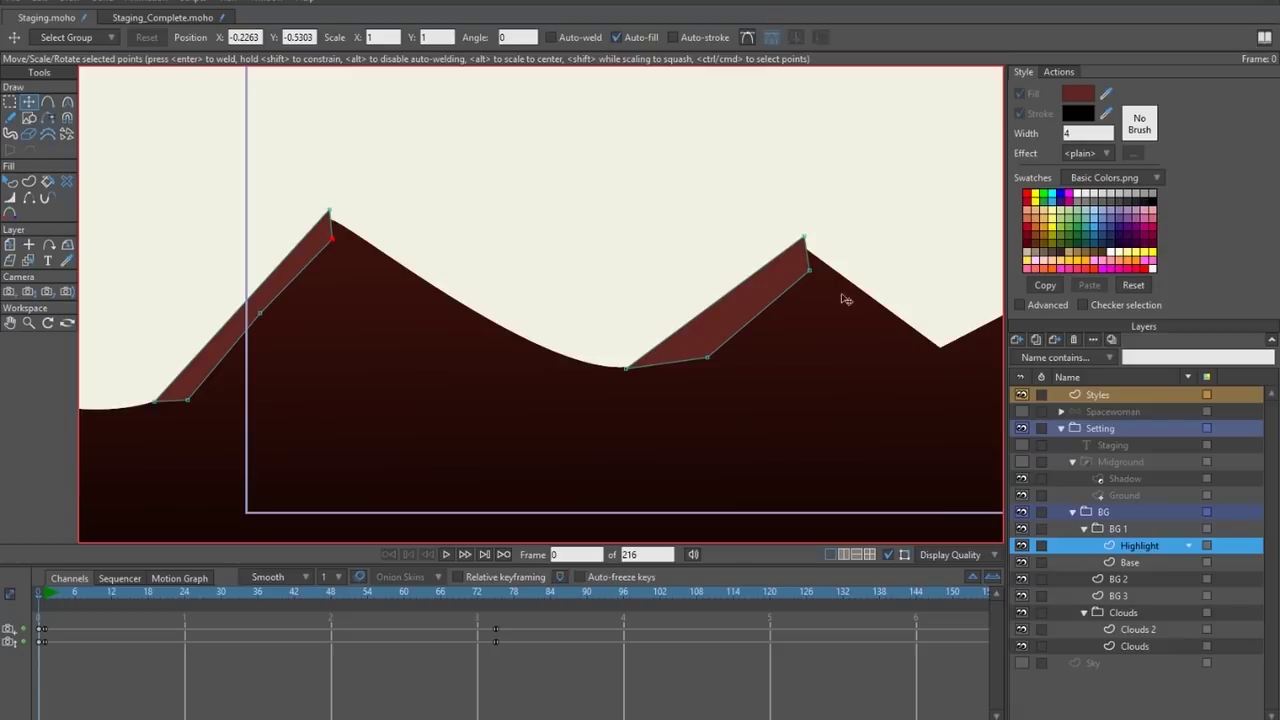
Set the BG 1 group mask to Hide all so the highlights are clipped to the mountain base.
double_click(1122, 528)
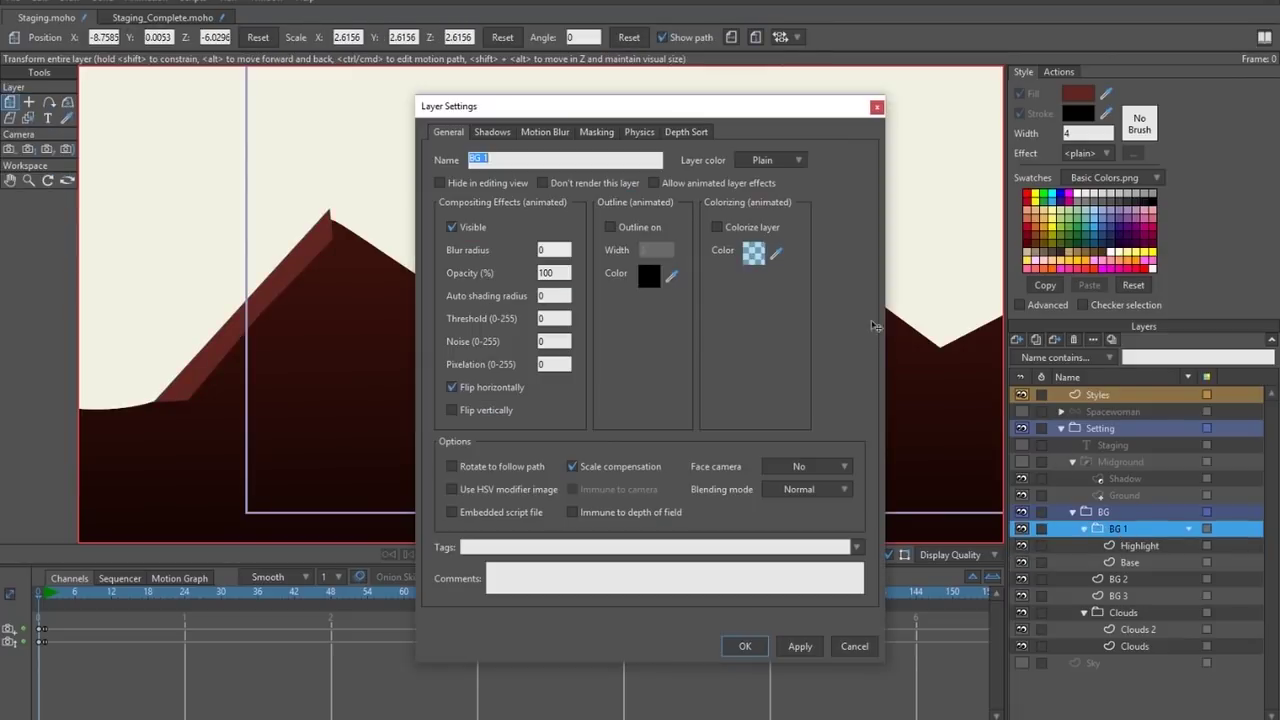
click(597, 132)
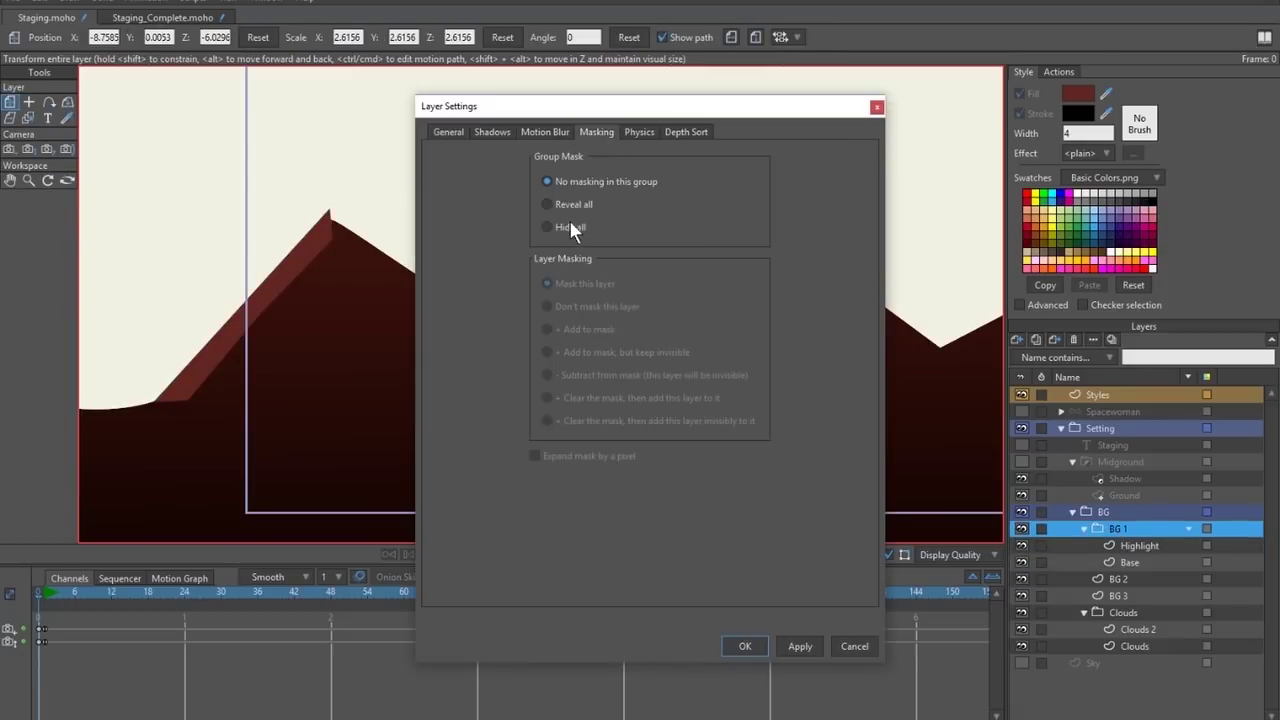
click(797, 645)
click(740, 646)
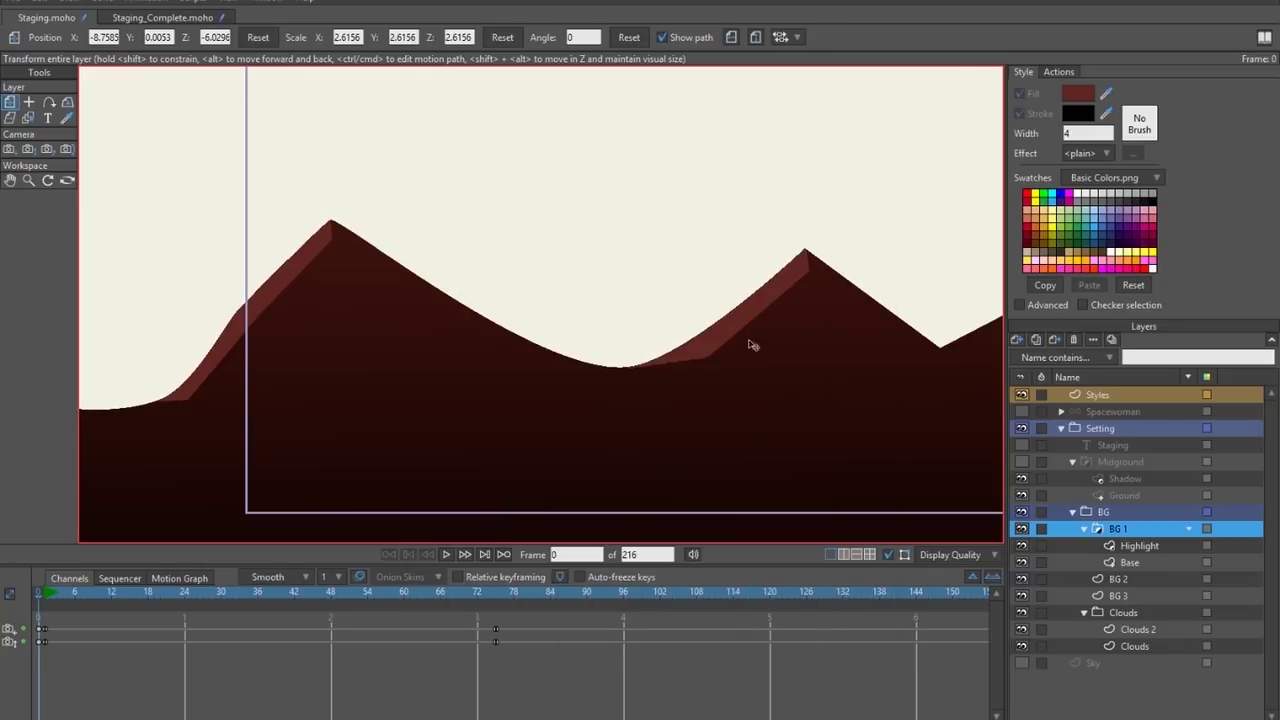
In the Highlight layer, curve the first highlight's lower inner point and shift its middle point closer to the mountain's edge.
drag(242, 334, 322, 325)
scroll(265, 398, up, 2)
right_click(270, 378)
key(t)
drag(274, 392, 271, 394)
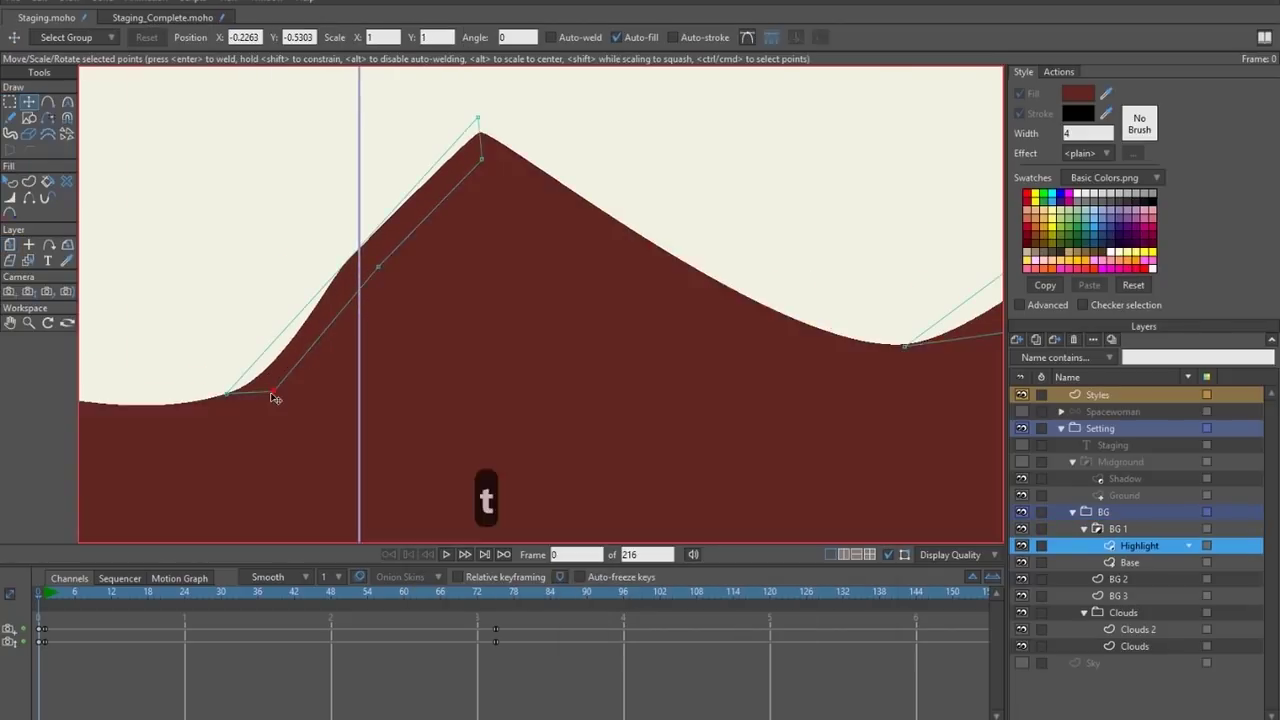
key(c)
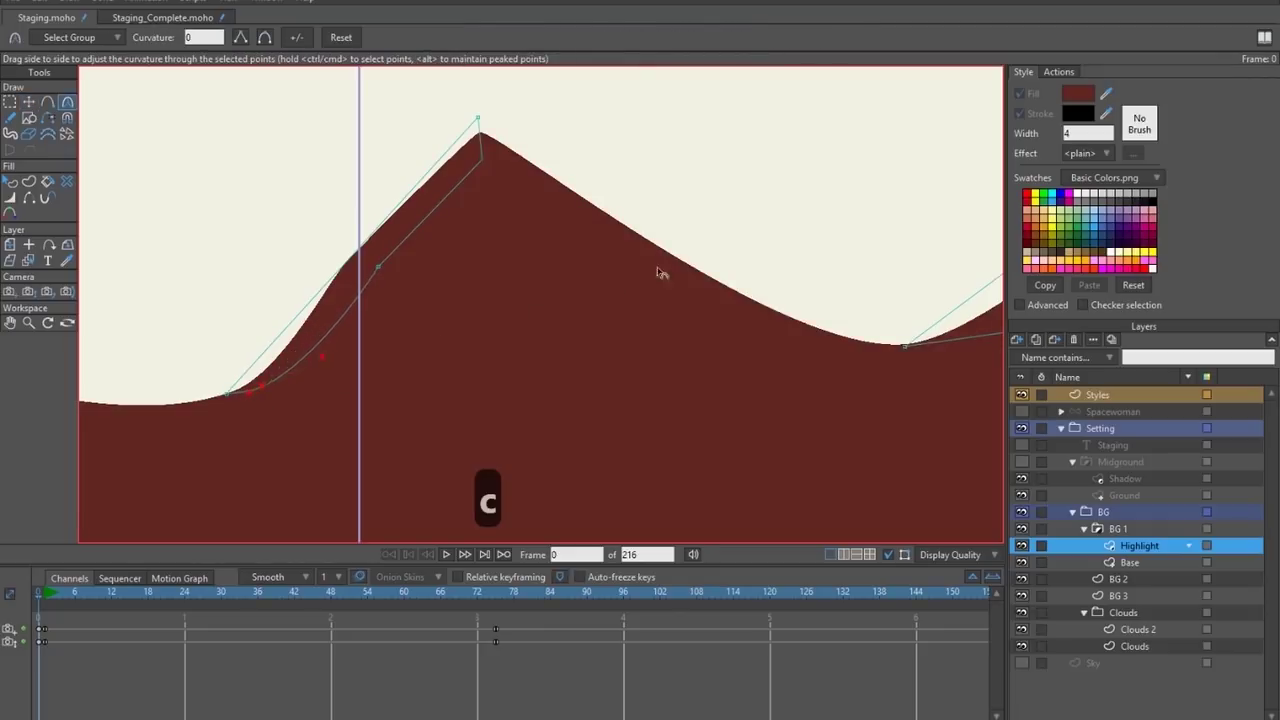
key(t)
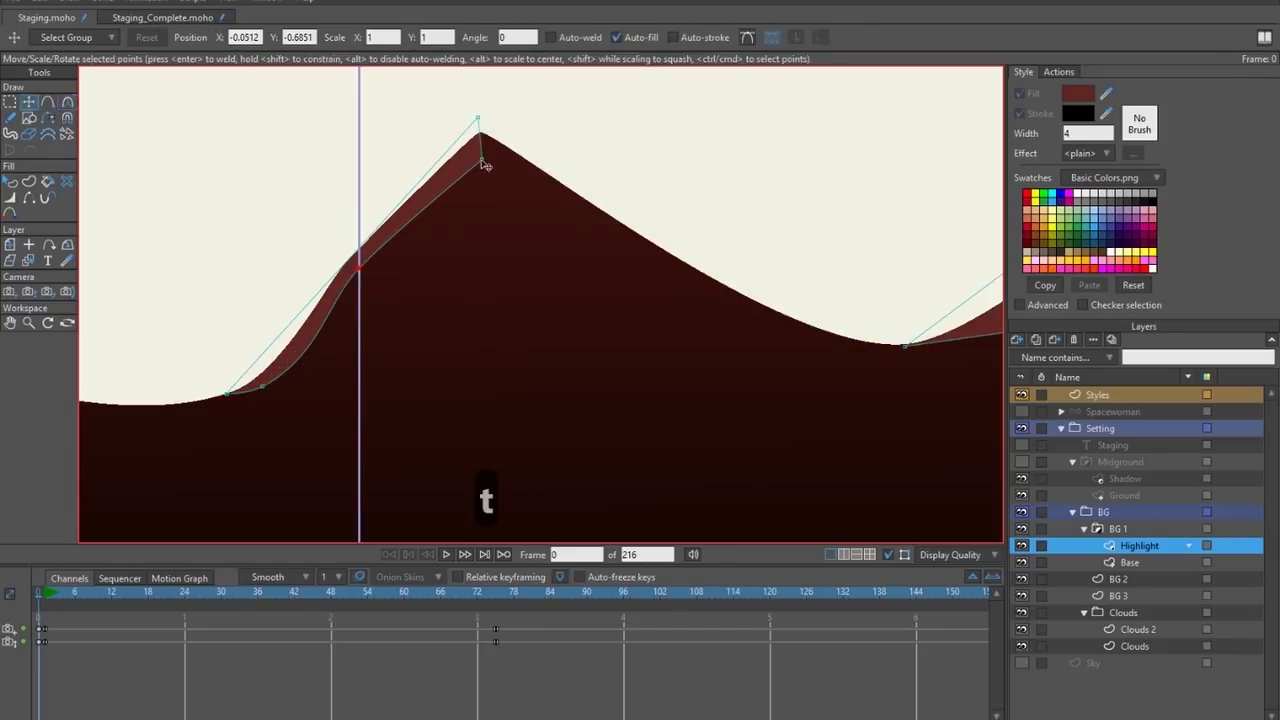
Round the first highlight's inner edge below the summit, adjust its tip, and render a preview of frame 0.
key(c)
drag(480, 162, 508, 120)
key(ctrl+z)
key(c)
key(t)
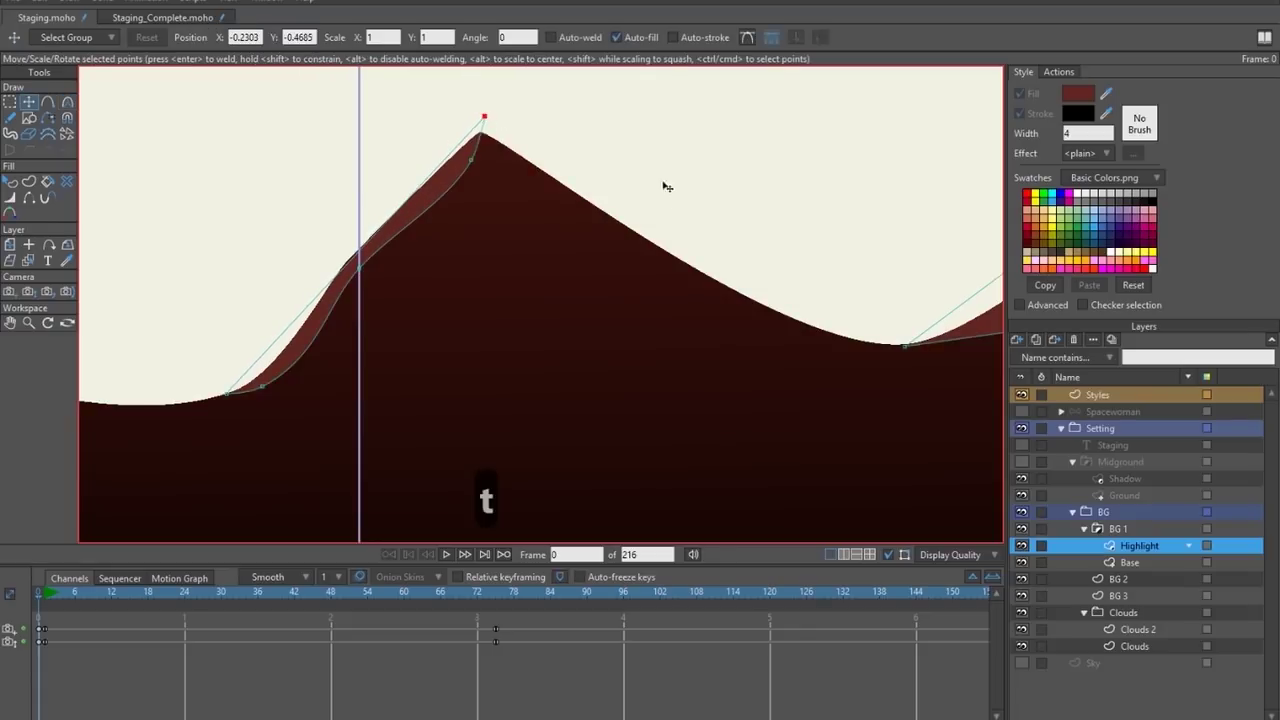
key(ctrl+r)
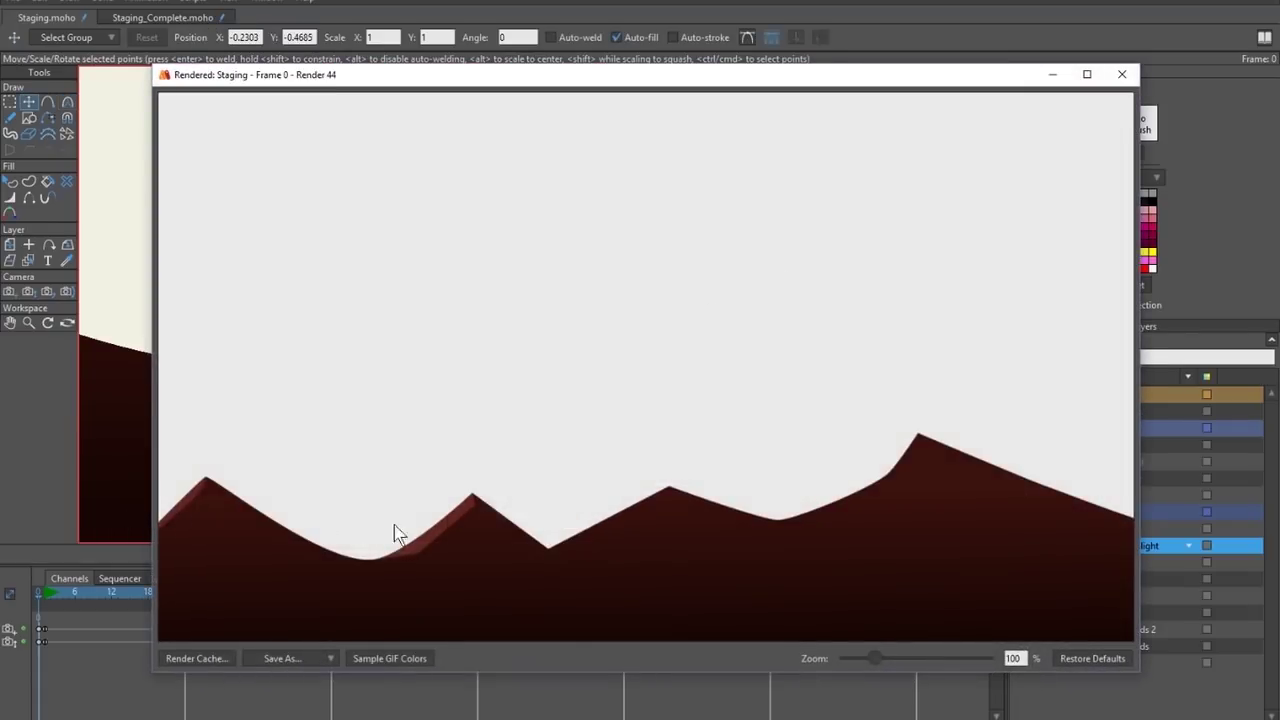
Dismiss the render and reshape the second peak's highlight into a wider, smoothly curved wedge with its outer point above the summit.
click(1120, 77)
key(c)
drag(508, 333, 534, 343)
key(t)
drag(711, 157, 689, 231)
key(c)
drag(689, 231, 837, 154)
key(t)
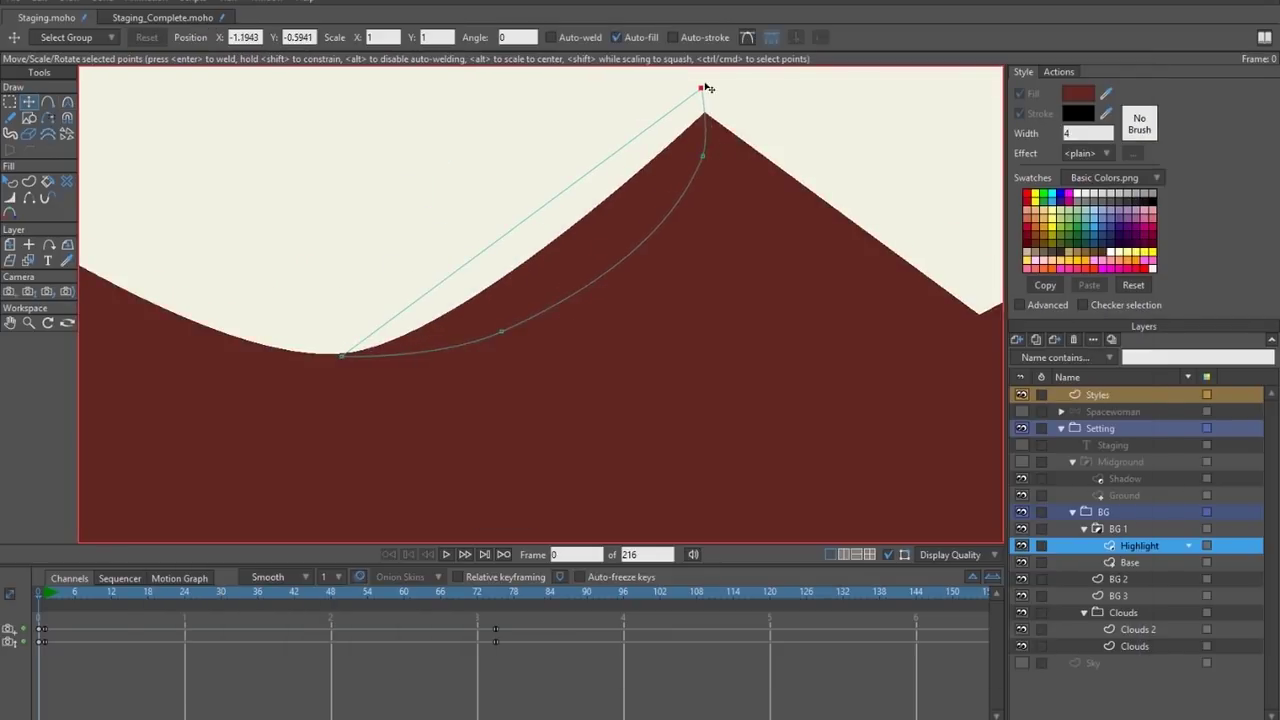
Draw a closed highlight along the third peak's slope on the Highlight layer, giving its lower edge a notch and a curved upper section.
scroll(749, 343, down, 3)
key(a)
scroll(490, 287, up, 3)
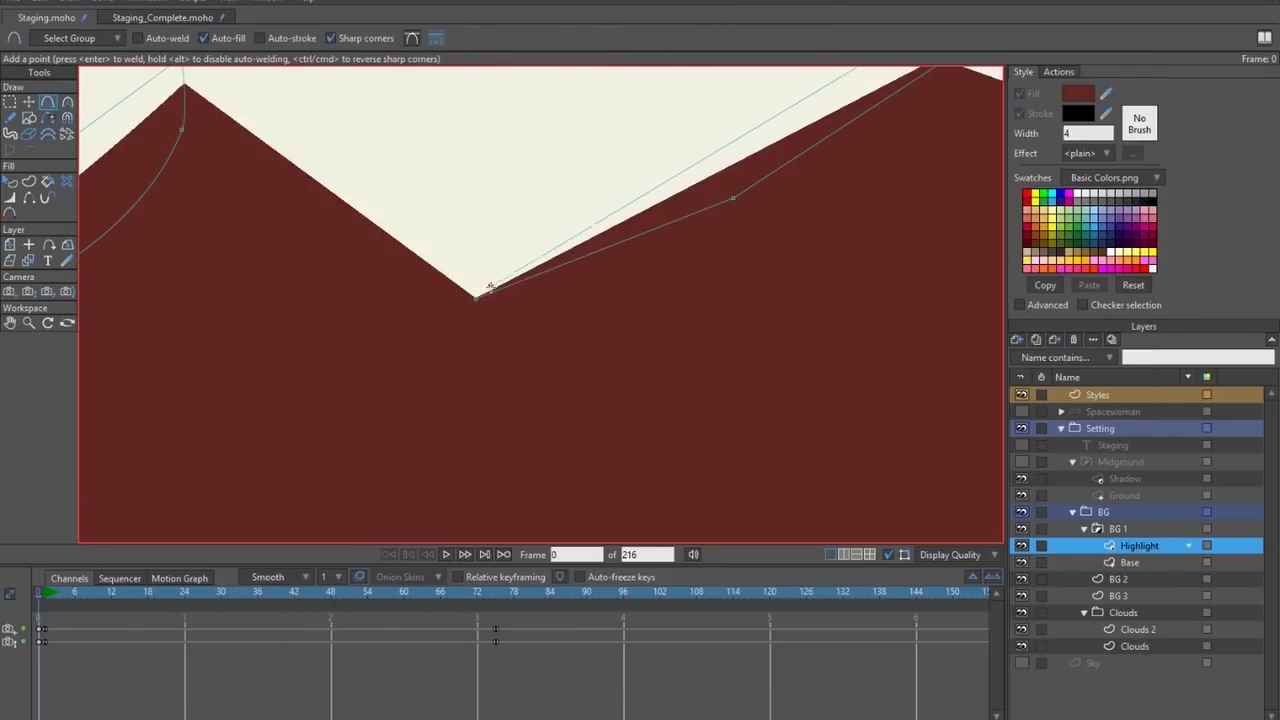
key(Return)
key(t)
drag(577, 283, 663, 283)
key(c)
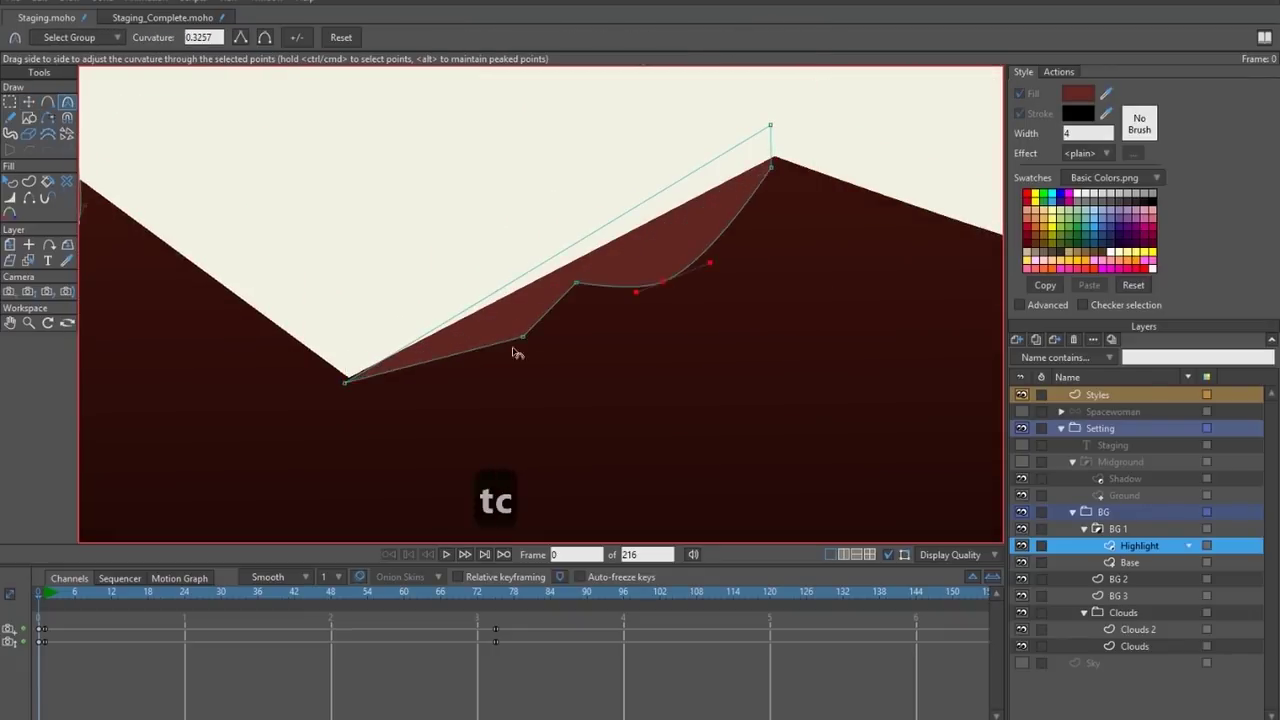
key(t)
Draw a closed highlight along the fourth peak's slope, with a smooth lower edge running from the valley to the summit.
scroll(771, 120, down, 3)
scroll(531, 323, up, 3)
key(a)
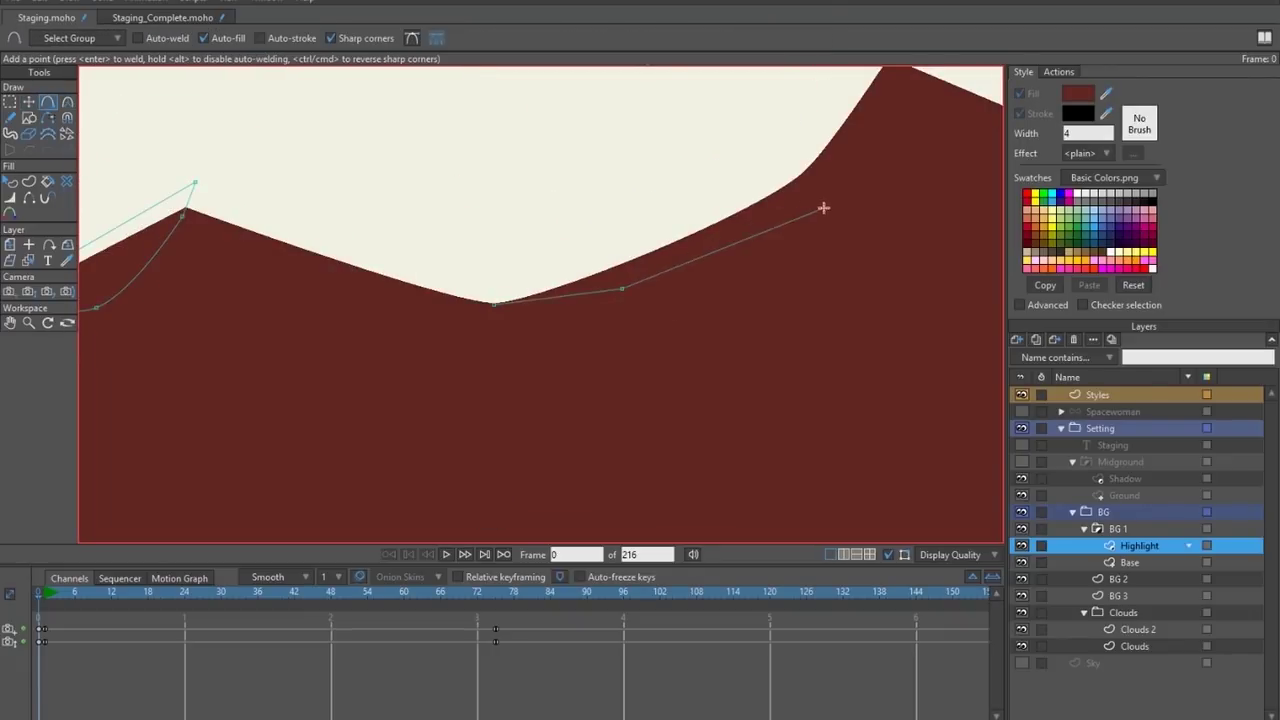
click(763, 173)
key(Return)
key(t)
scroll(494, 415, up, 2)
key(c)
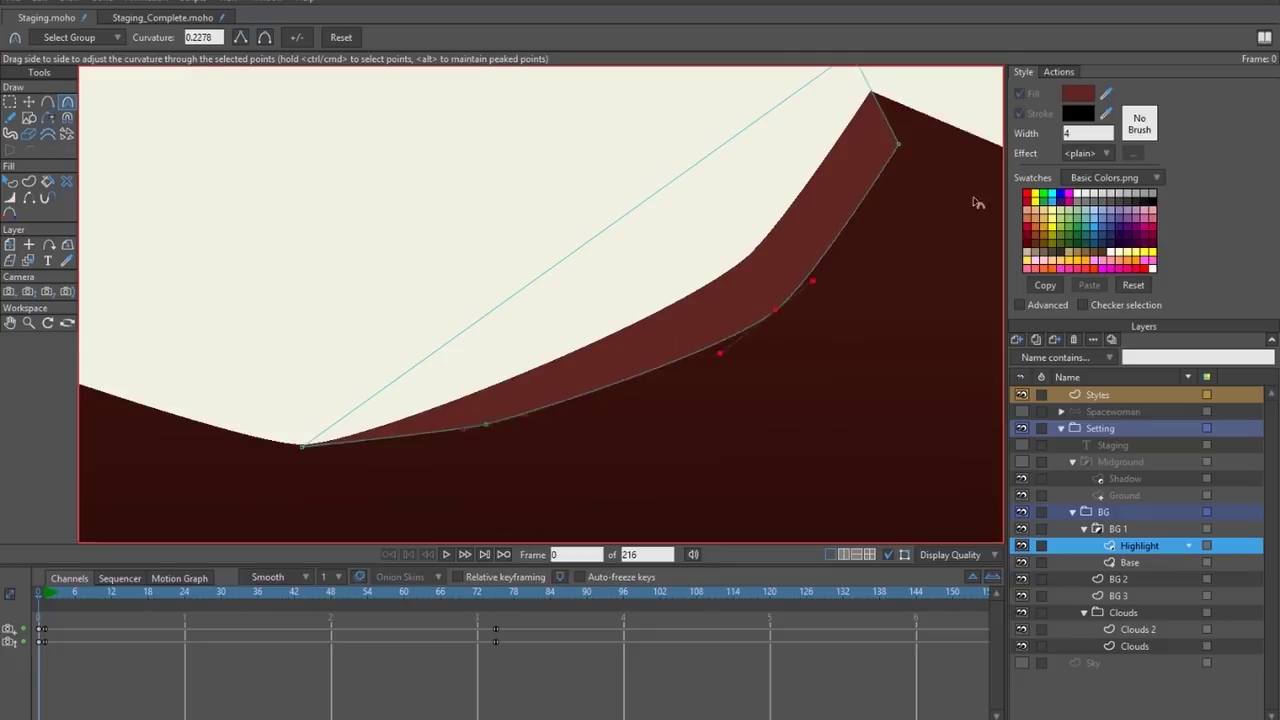
key(t)
Render the current frame to check the highlights on the four peaks inside the camera frame.
scroll(771, 129, down, 3)
drag(120, 77, 729, 300)
scroll(809, 289, down, 2)
scroll(296, 399, up, 5)
scroll(296, 399, down, 2)
scroll(320, 366, down, 2)
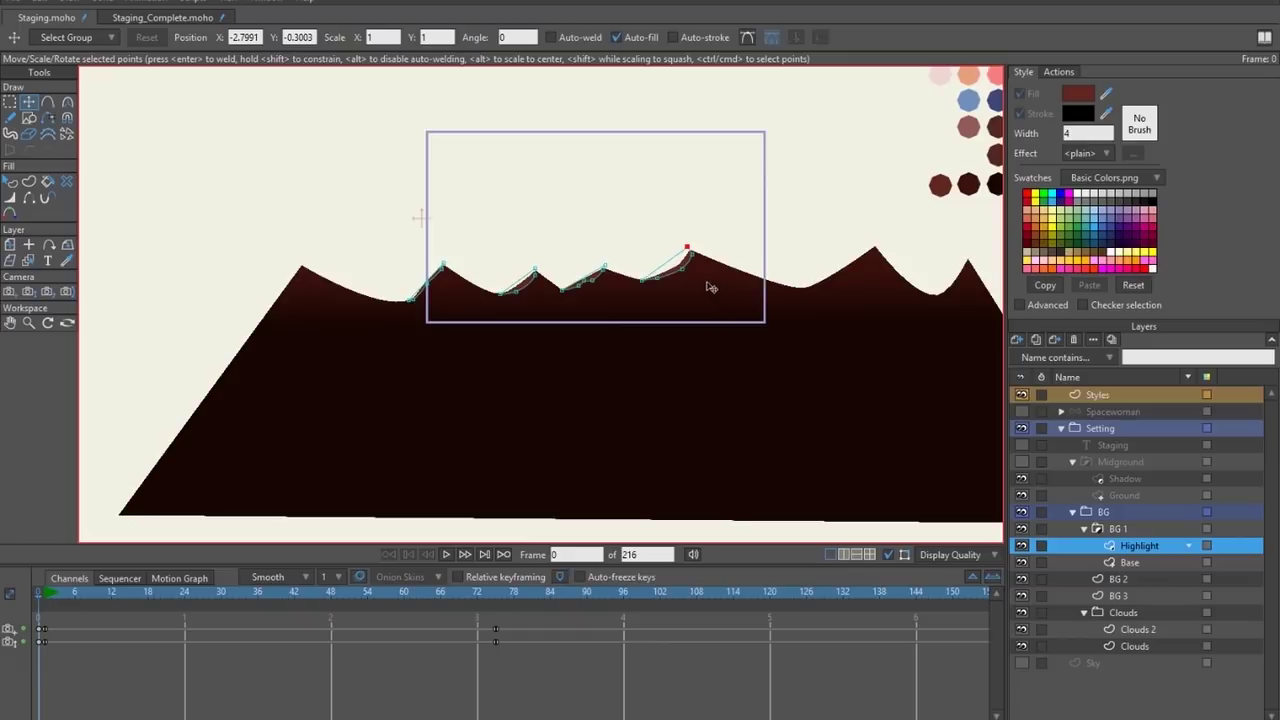
key(ctrl+j)
key(ctrl+r)
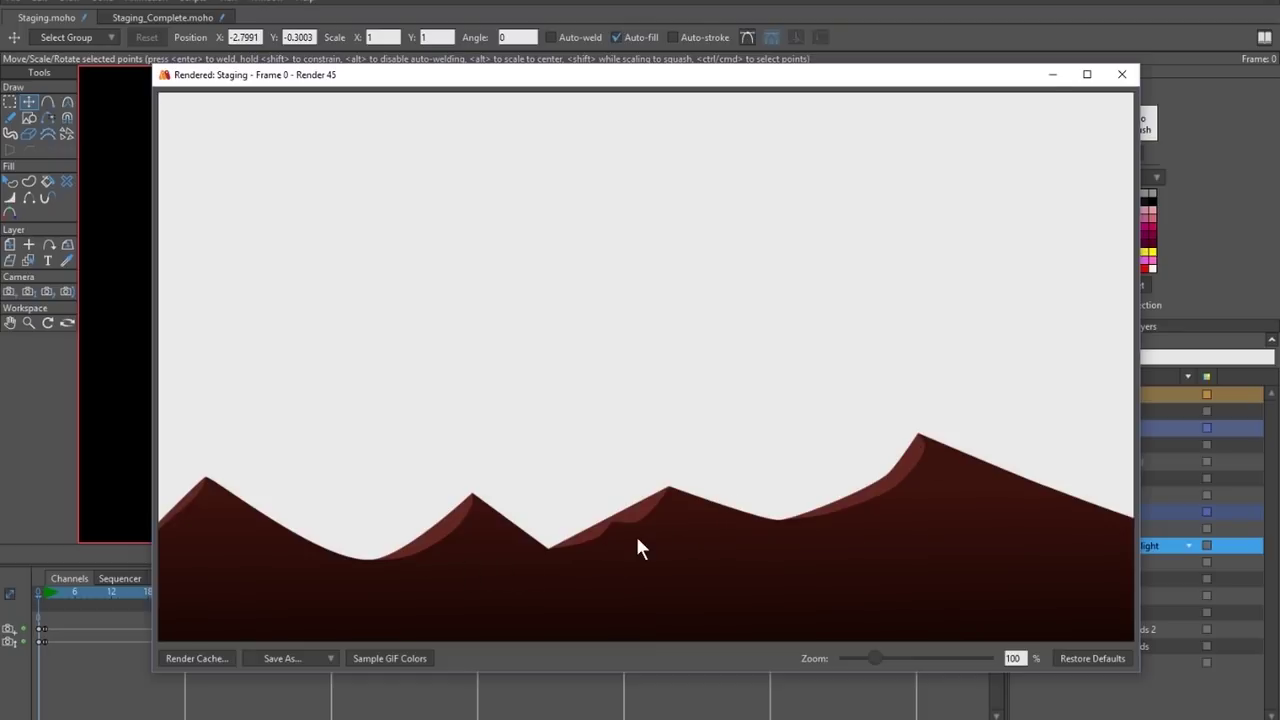
click(1122, 74)
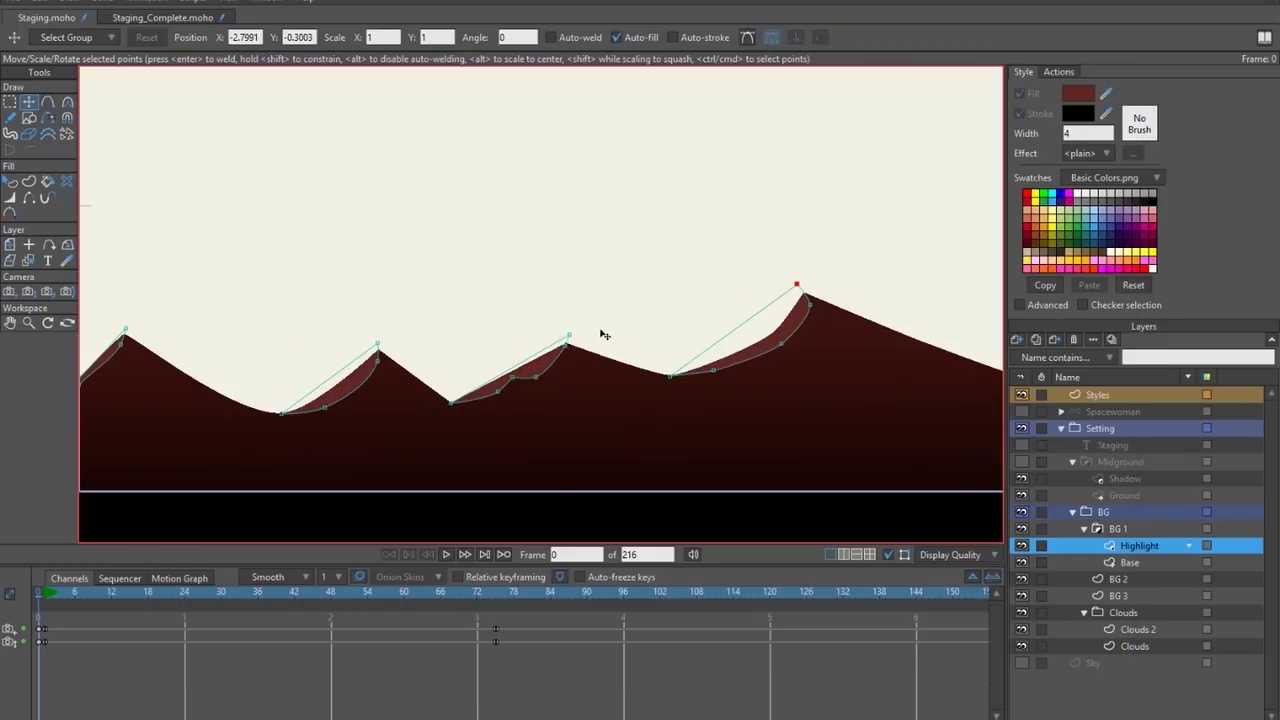
Draw curved highlights on the left-facing slopes of the two peaks beyond the camera frame's right edge.
key(ctrl+j)
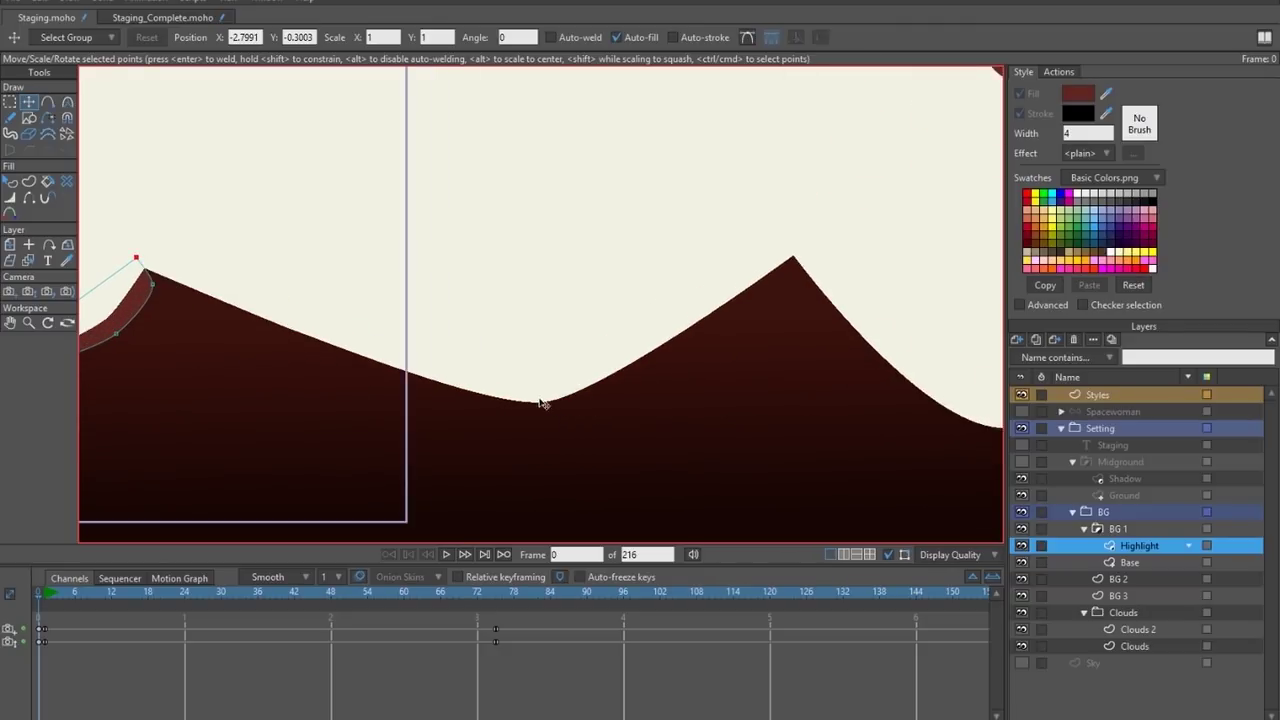
key(ctrl+j)
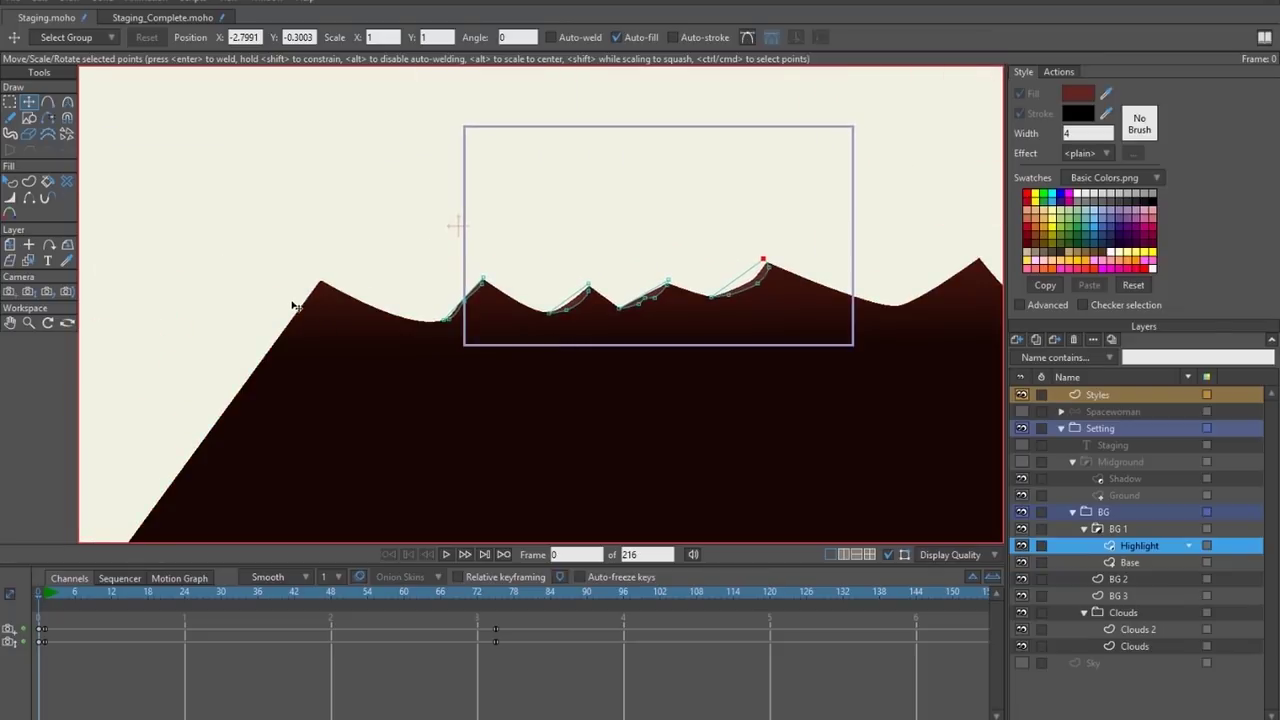
drag(920, 285, 806, 341)
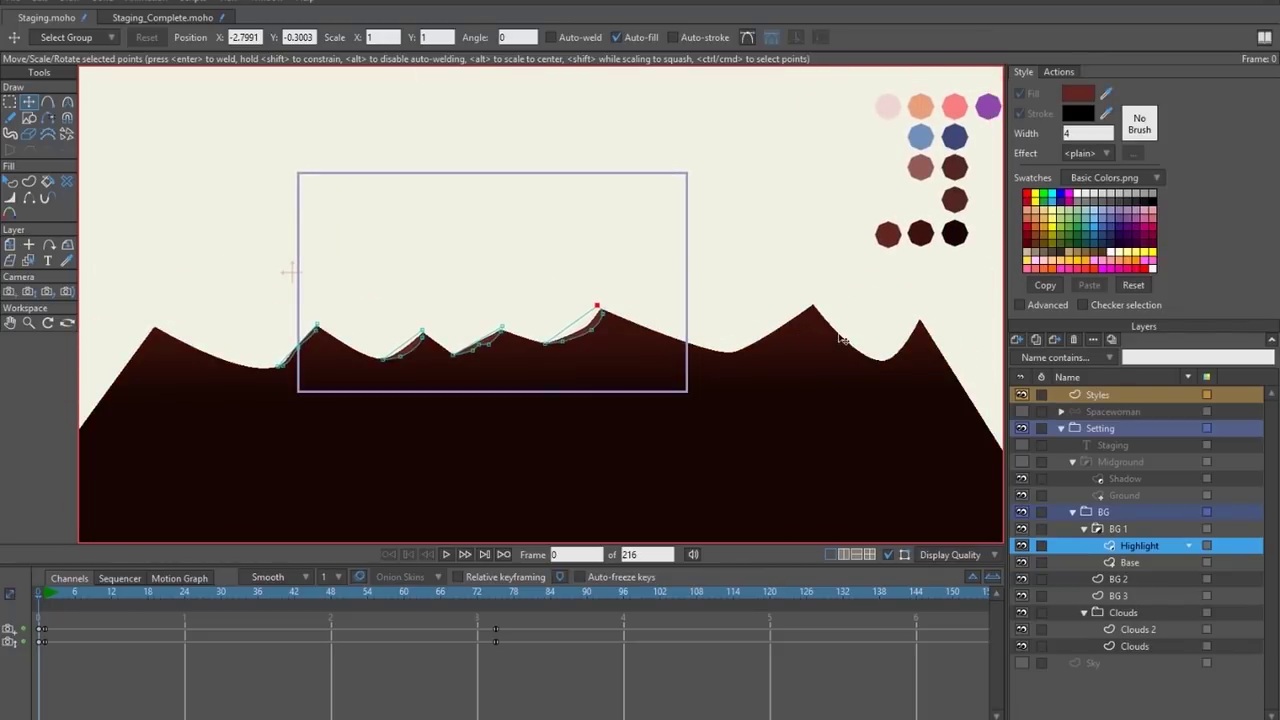
scroll(674, 351, up, 5)
key(c)
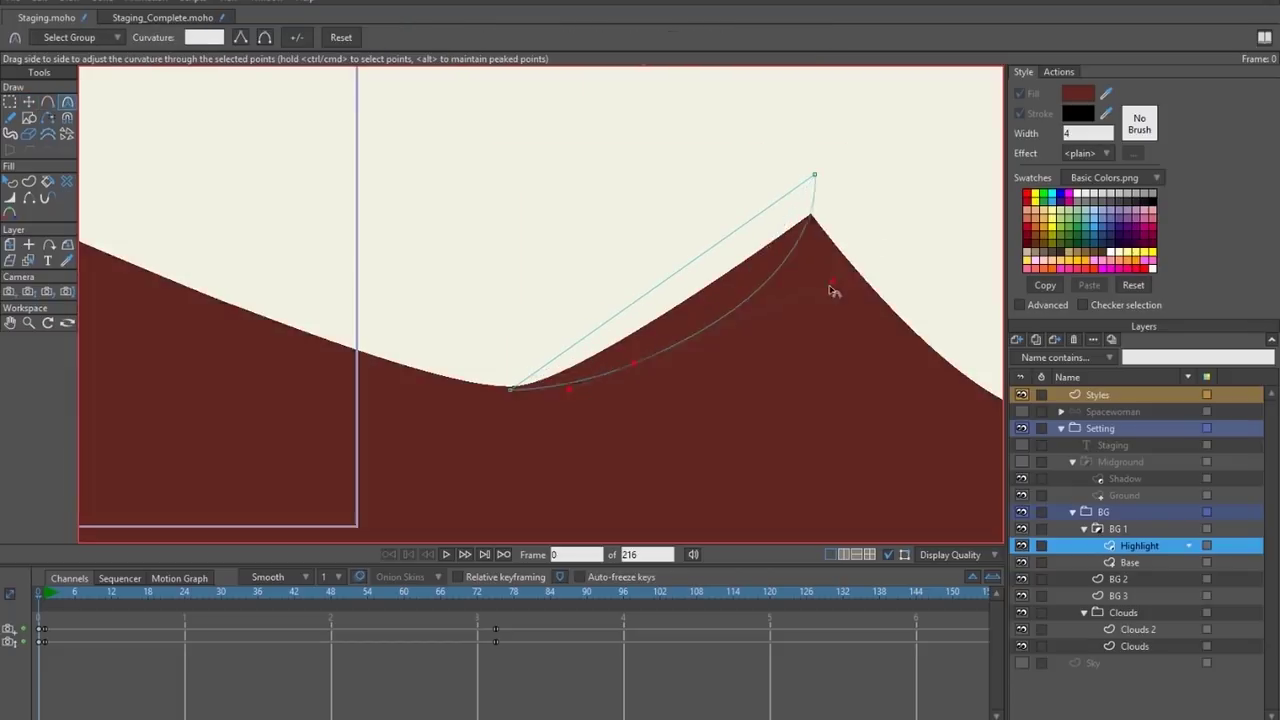
scroll(833, 290, down, 5)
key(t)
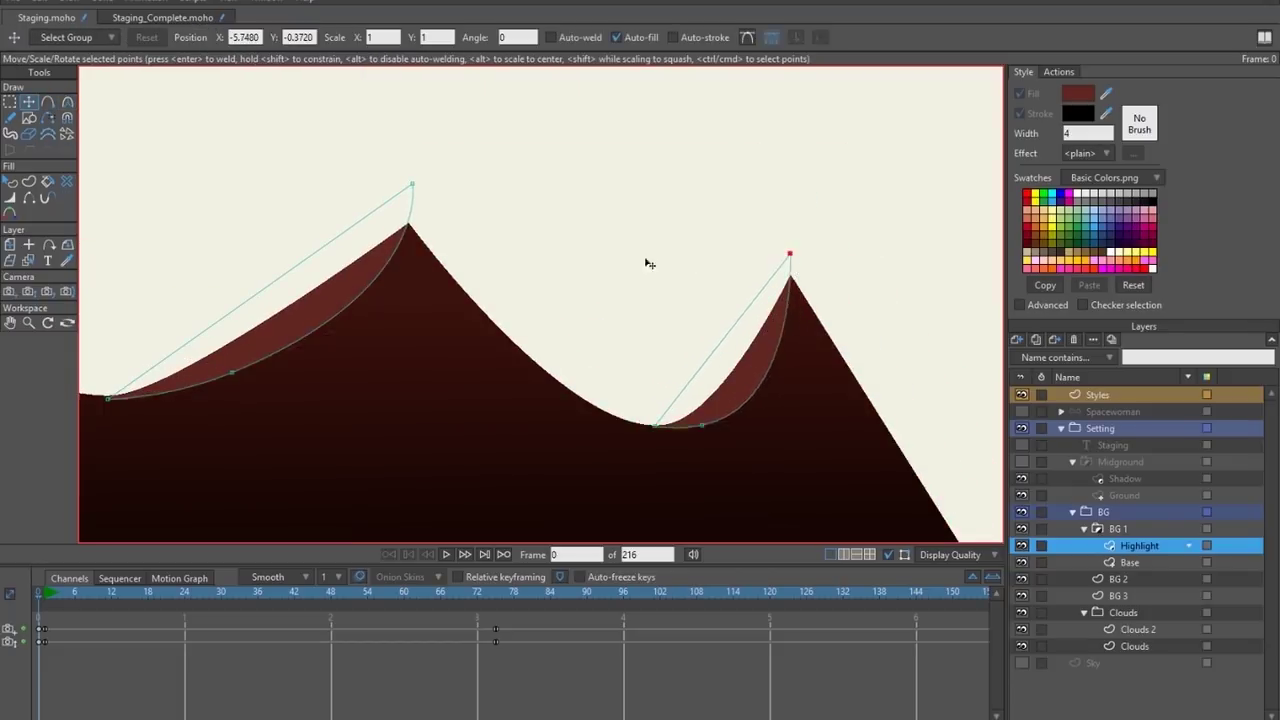
Add points to the Base layer's ridge above the third peak's notched highlight and shape them into a small bump.
scroll(650, 263, down, 5)
scroll(409, 294, up, 5)
key(a)
ctrl+alt+click(409, 257)
key(c)
key(t)
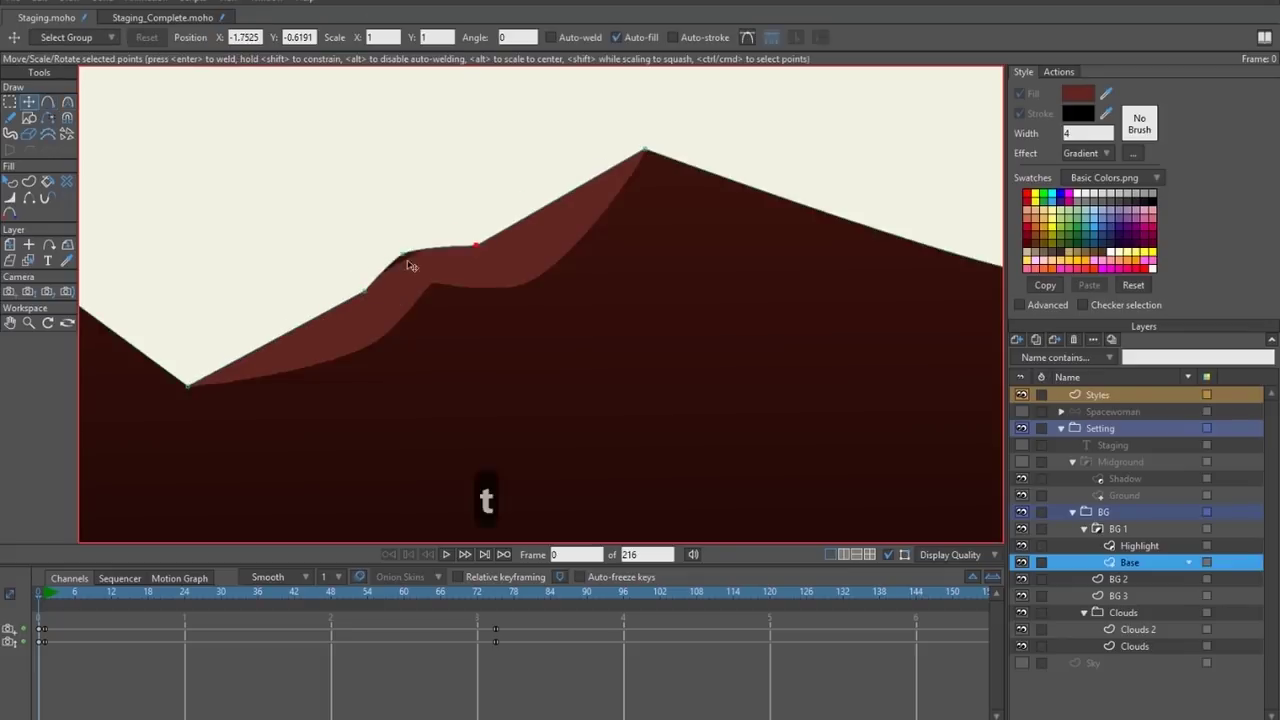
Render the frame to check the bumped ridge together with the finished BG 1 highlights.
key(ctrl+r)
key(Escape)
key(m)
scroll(584, 524, down, 5)
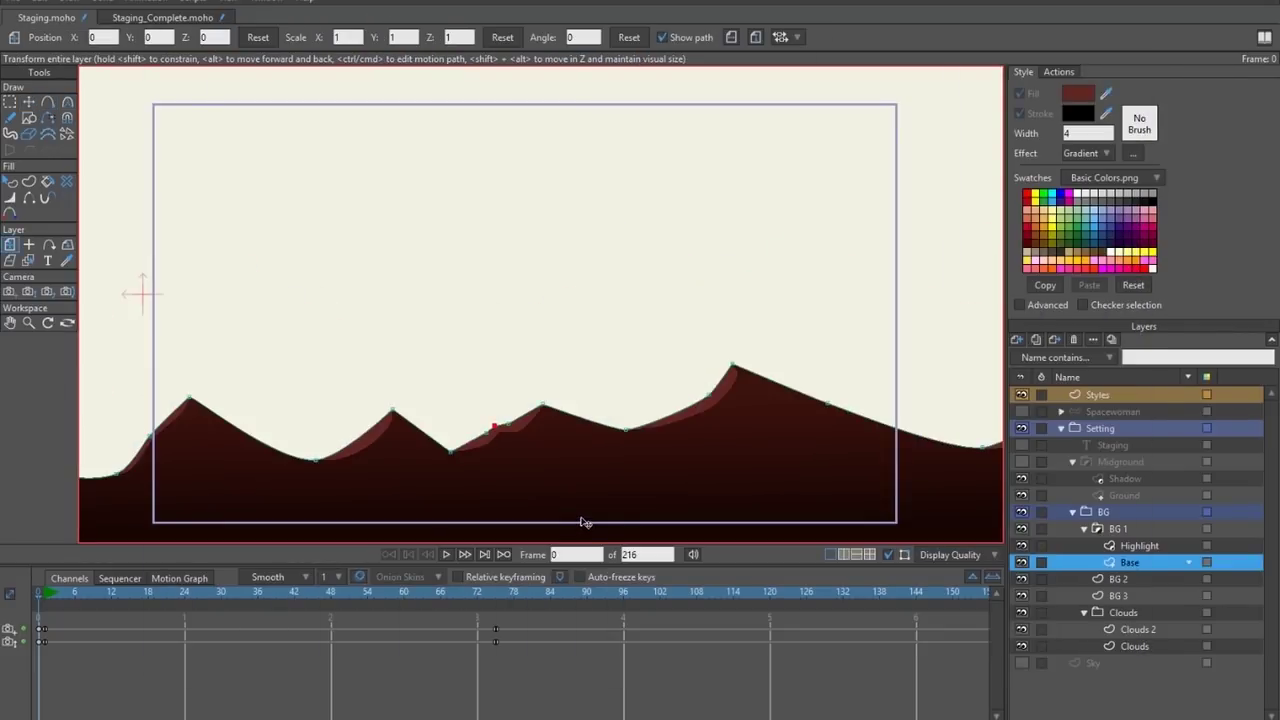
key(ctrl+r)
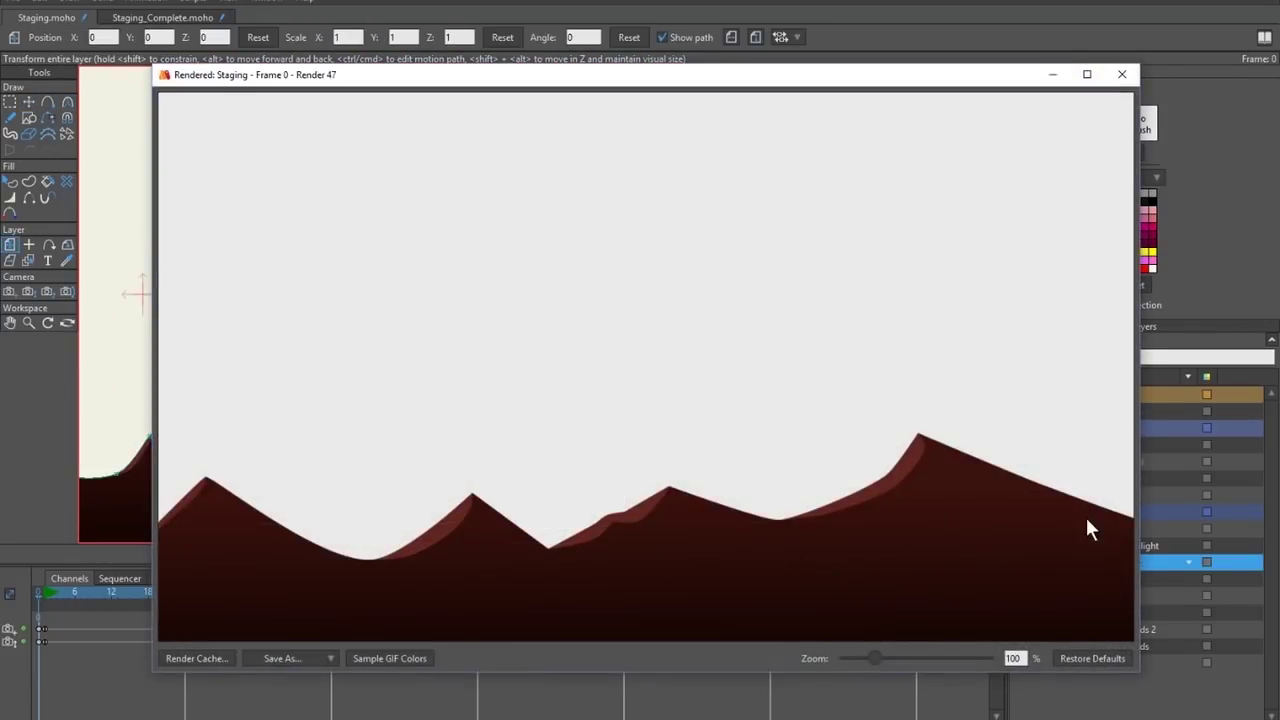
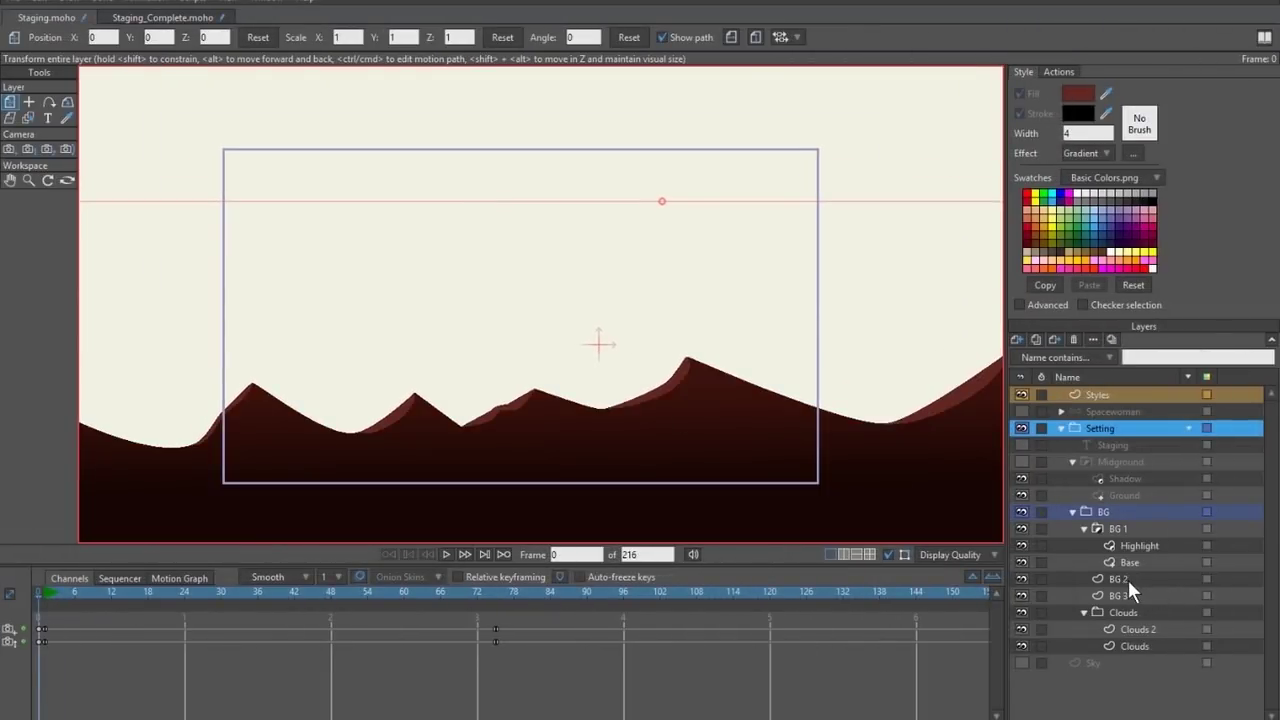
On the BG 2 layer, draw a jagged ridge line of peaks and valleys behind the BG 1 mountains, spanning their full width.
click(1126, 580)
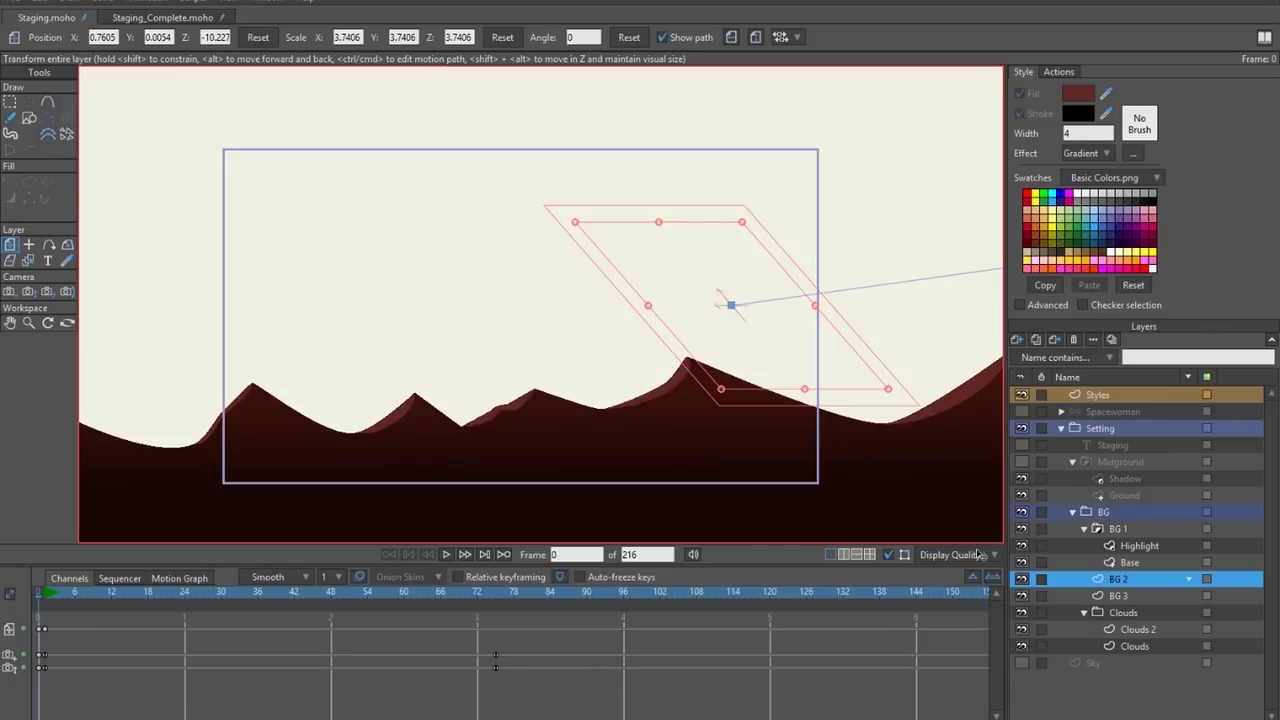
key(h)
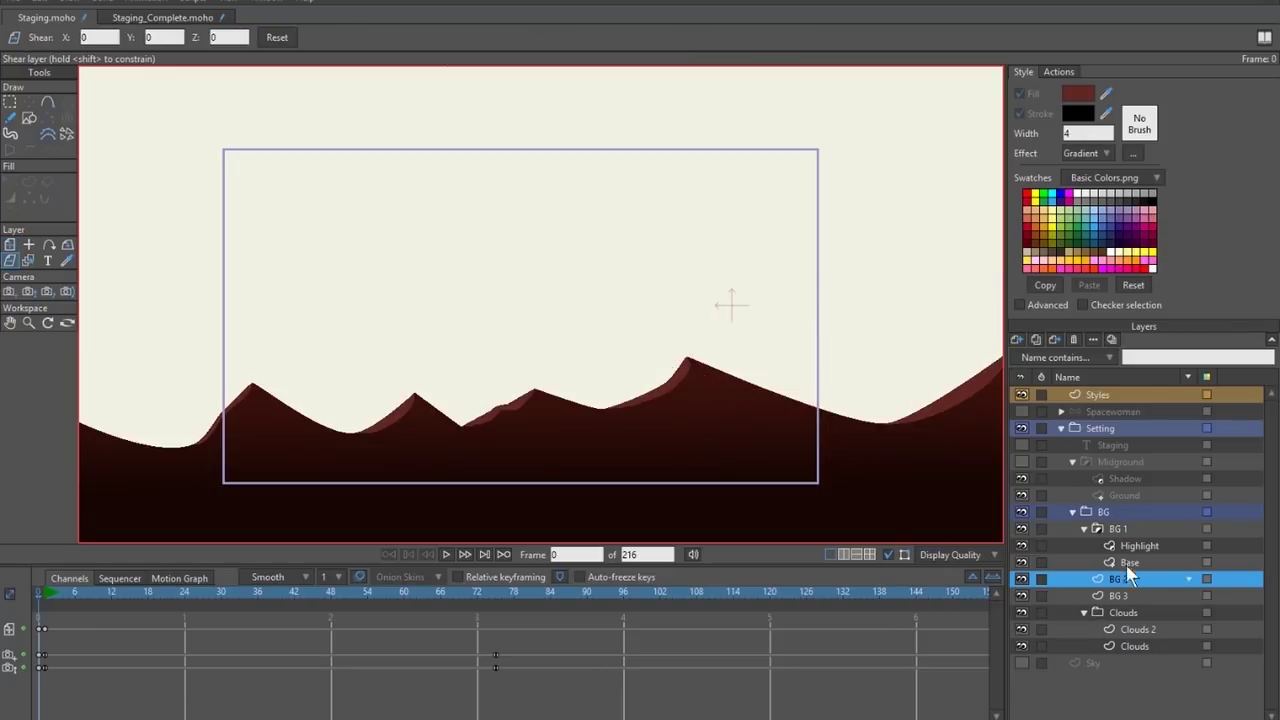
scroll(354, 397, up, 2)
scroll(349, 397, down, 2)
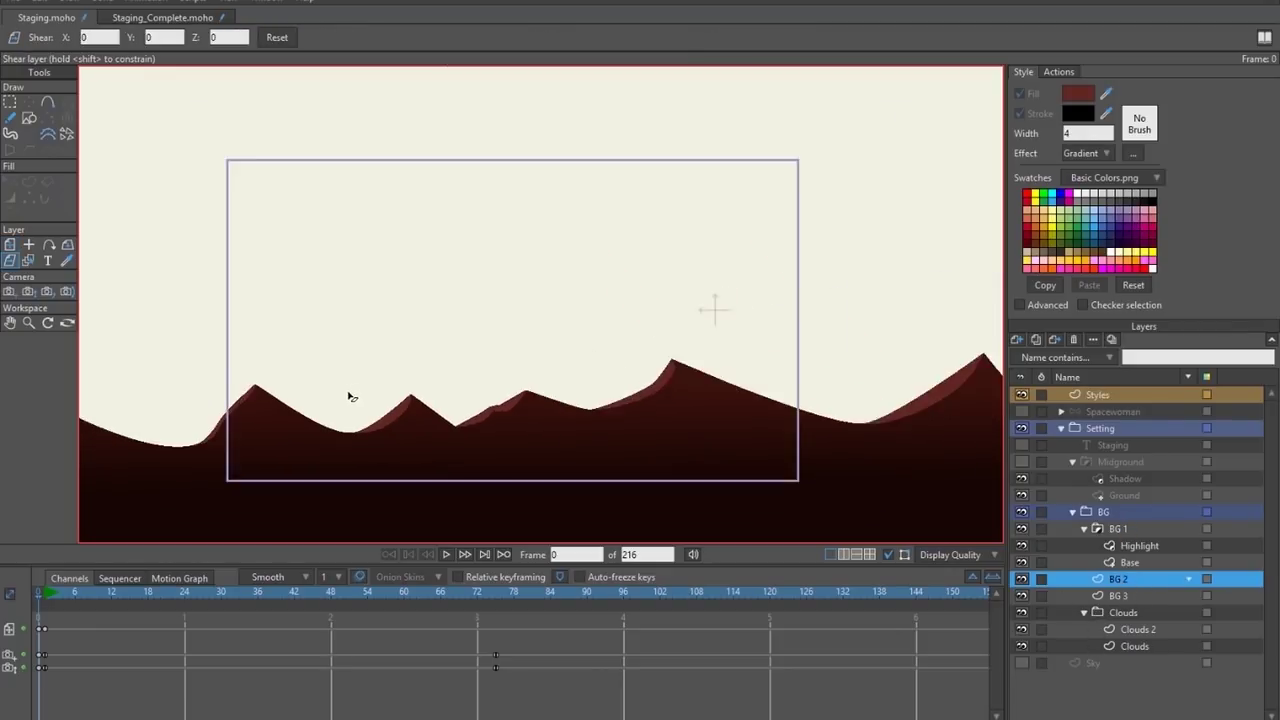
scroll(270, 432, up, 3)
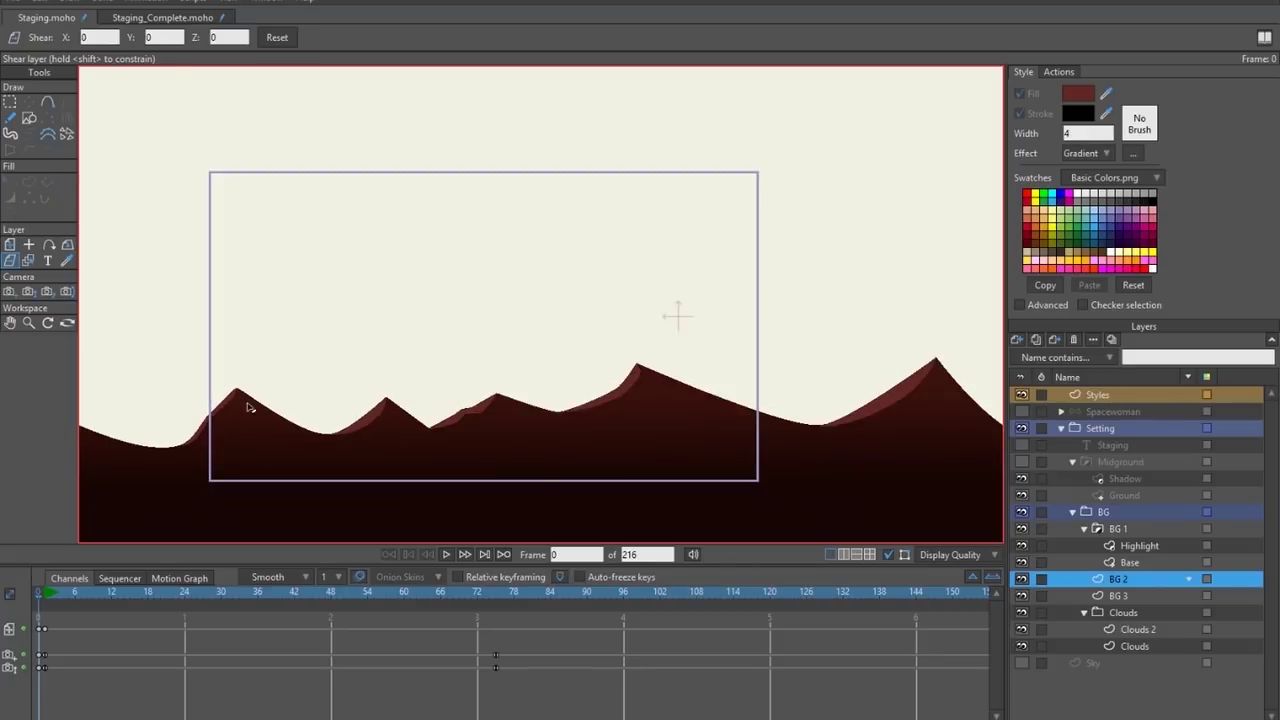
scroll(280, 412, down, 1)
key(a)
mouse_move(171, 425)
mouse_down()
mouse_move(277, 347)
mouse_move(373, 424)
mouse_move(437, 365)
mouse_move(417, 376)
mouse_move(475, 375)
mouse_up()
mouse_move(475, 375)
mouse_down()
mouse_move(520, 423)
mouse_move(570, 387)
mouse_move(645, 417)
mouse_move(725, 358)
mouse_move(811, 406)
mouse_move(884, 352)
mouse_up()
drag(884, 352, 968, 356)
mouse_move(918, 403)
mouse_down()
mouse_move(634, 407)
mouse_move(737, 442)
mouse_move(812, 386)
mouse_up()
mouse_move(812, 386)
mouse_down()
mouse_move(877, 441)
mouse_move(912, 527)
mouse_move(903, 461)
mouse_up()
drag(755, 456, 789, 343)
scroll(789, 343, down, 3)
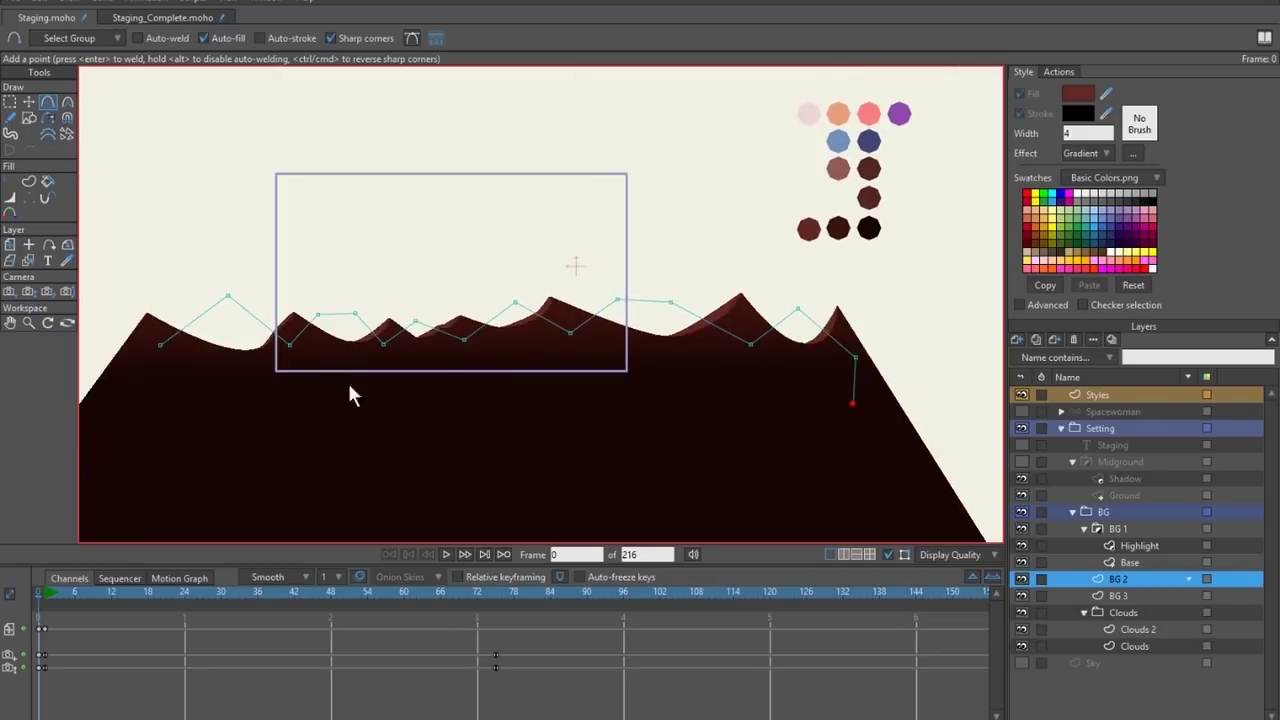
Continue the BG 2 outline down and across below the ridge, and weld its ends into a closed, filled shape.
drag(351, 391, 501, 391)
drag(312, 348, 804, 448)
scroll(460, 451, down, 3)
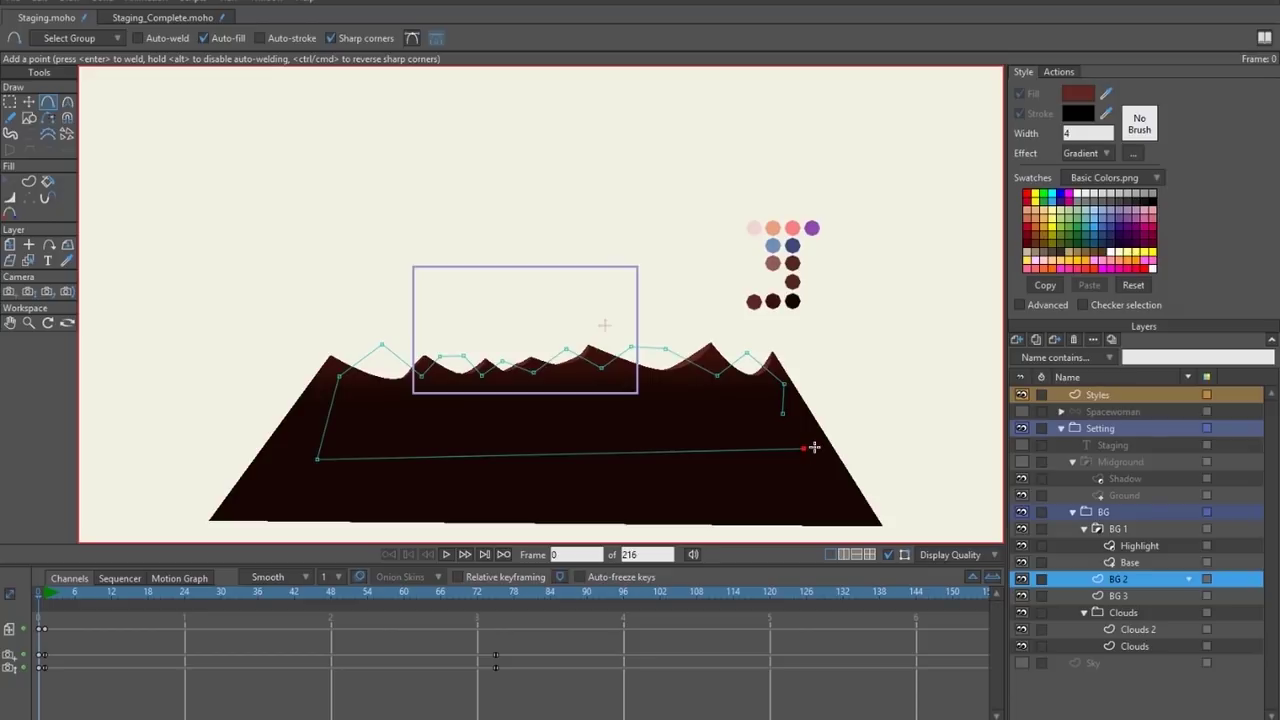
key(t)
key(t)
key(t)
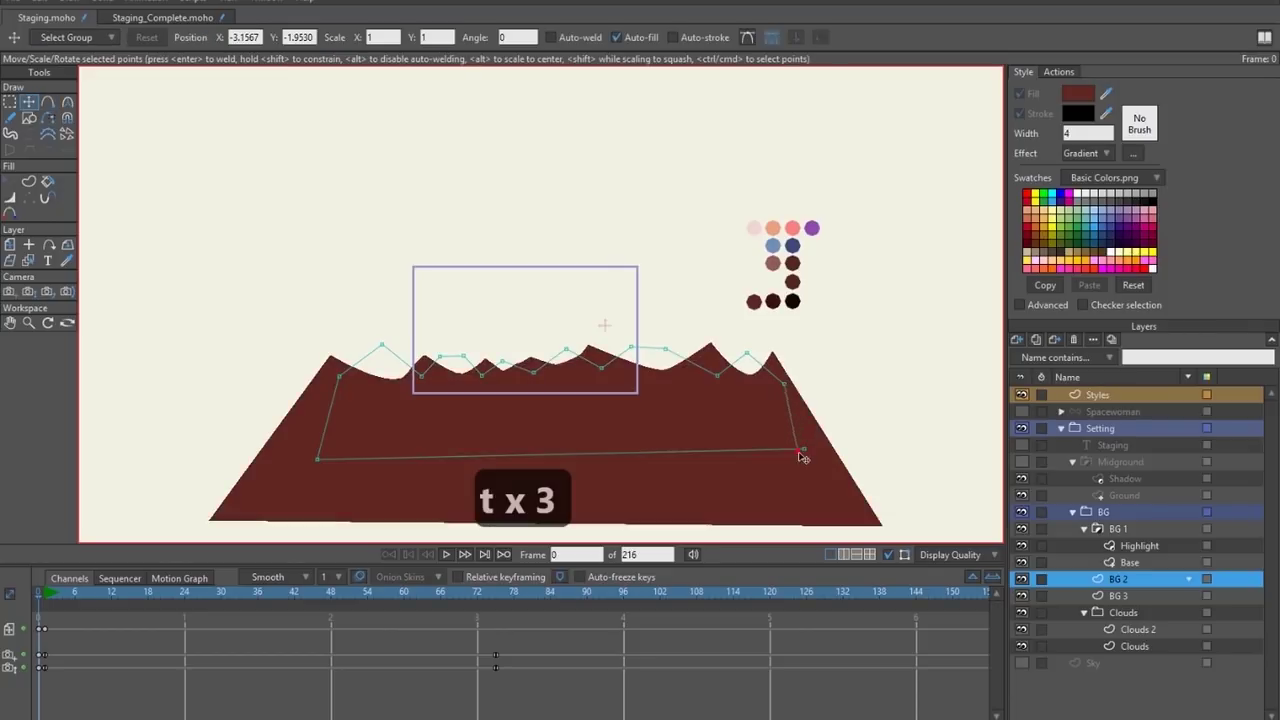
key(Return)
key(g)
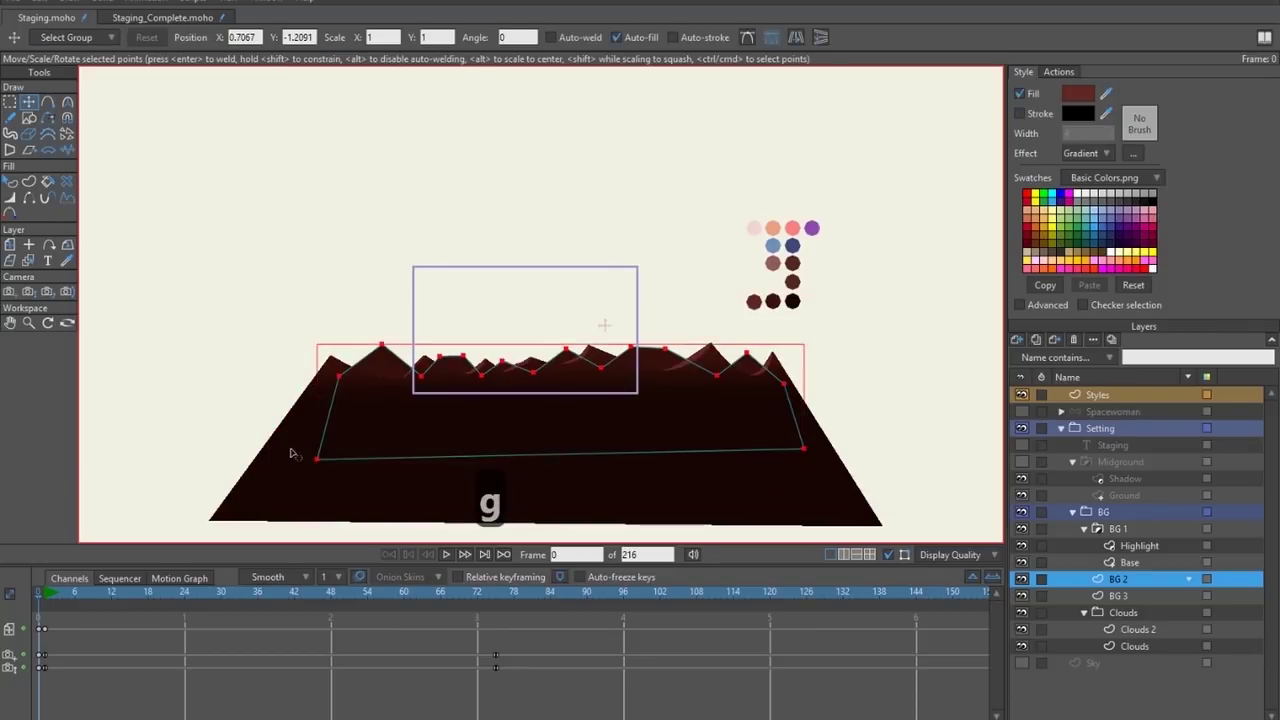
Lower the BG 2 shape's bottom edge and spread its two corners outward to line up with the BG 1 base corners.
key(t)
drag(543, 463, 540, 528)
click(320, 524)
key(t)
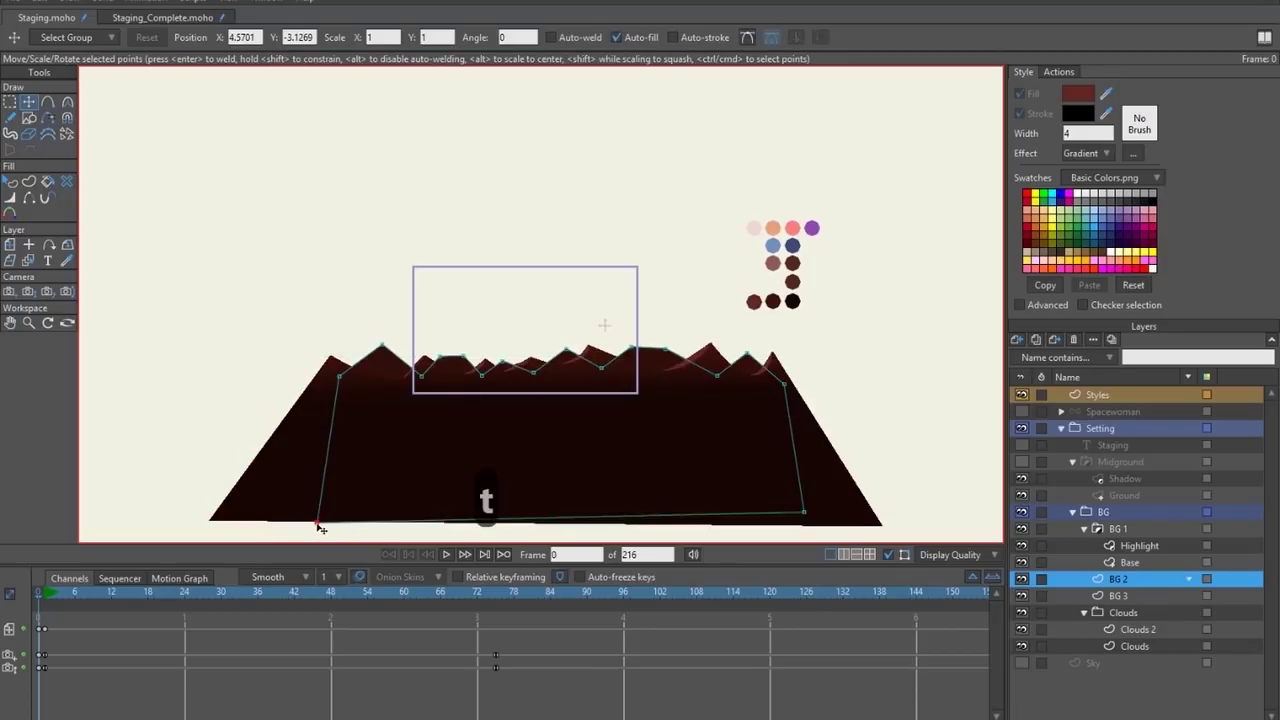
drag(320, 526, 211, 523)
drag(804, 514, 877, 527)
scroll(406, 392, up, 5)
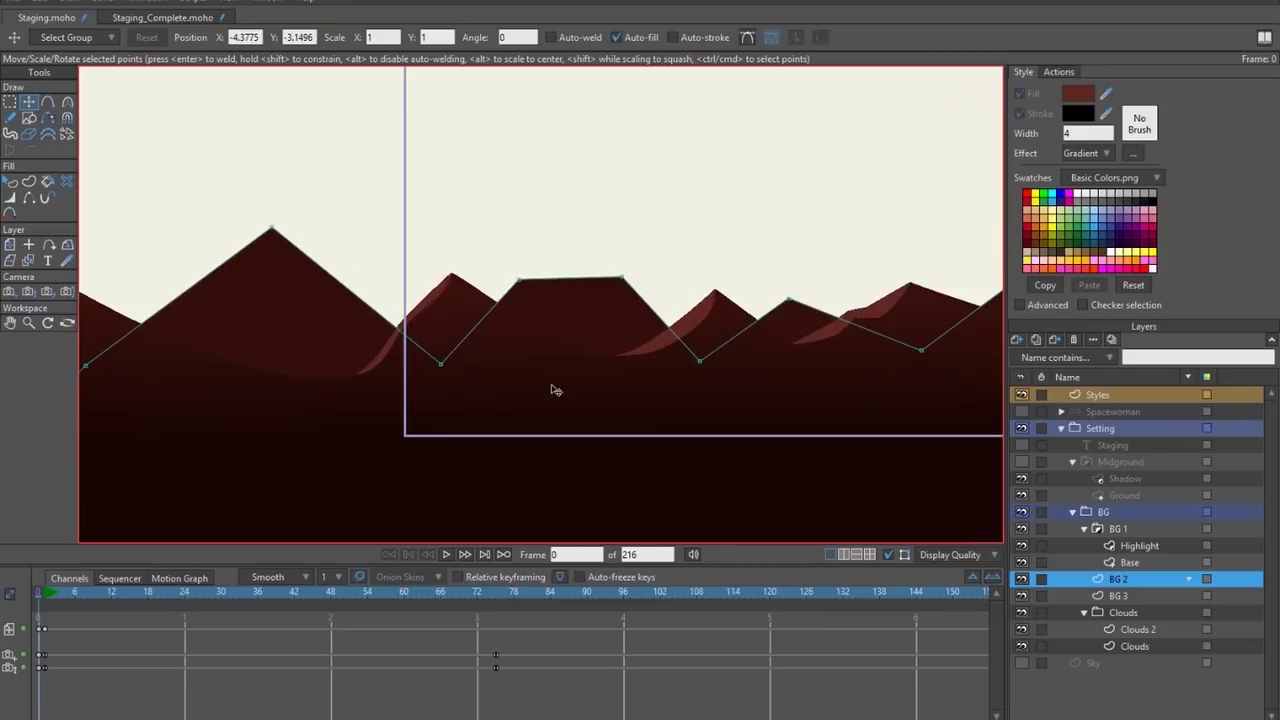
Select the BG 2 mountain shape and change its fill effect to <plain>.
scroll(452, 370, down, 2)
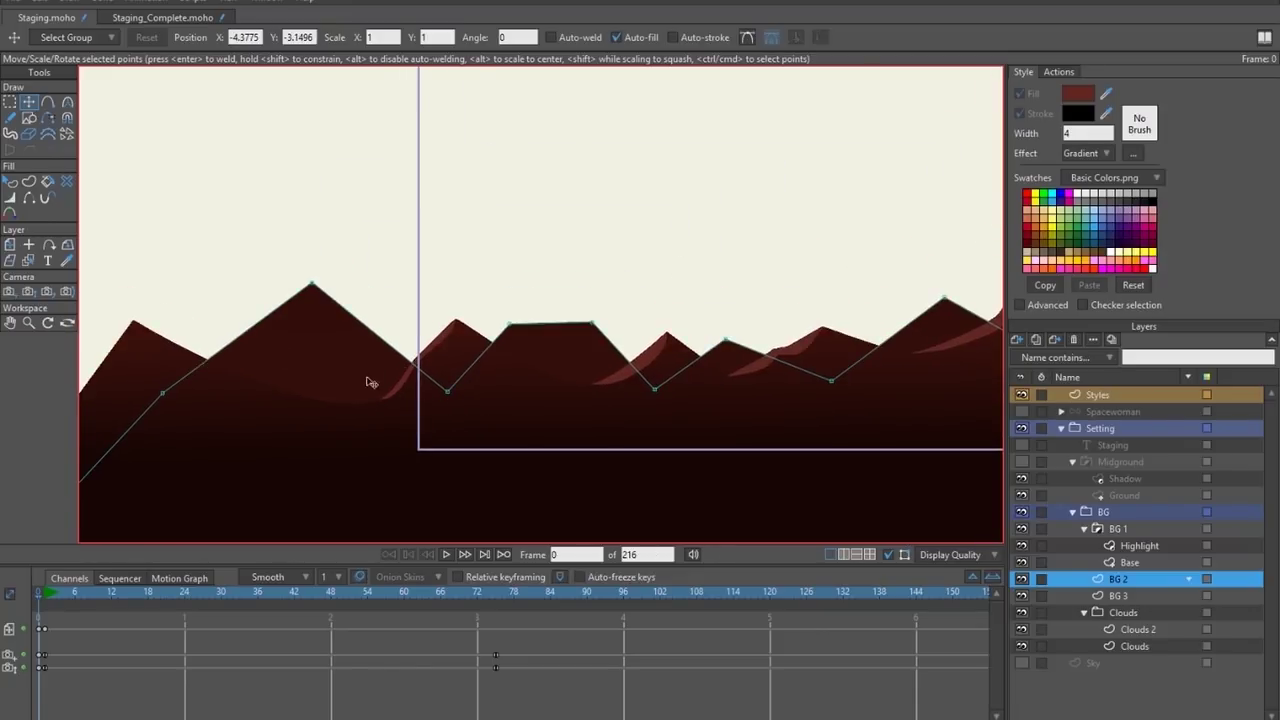
key(q)
scroll(335, 358, down, 1)
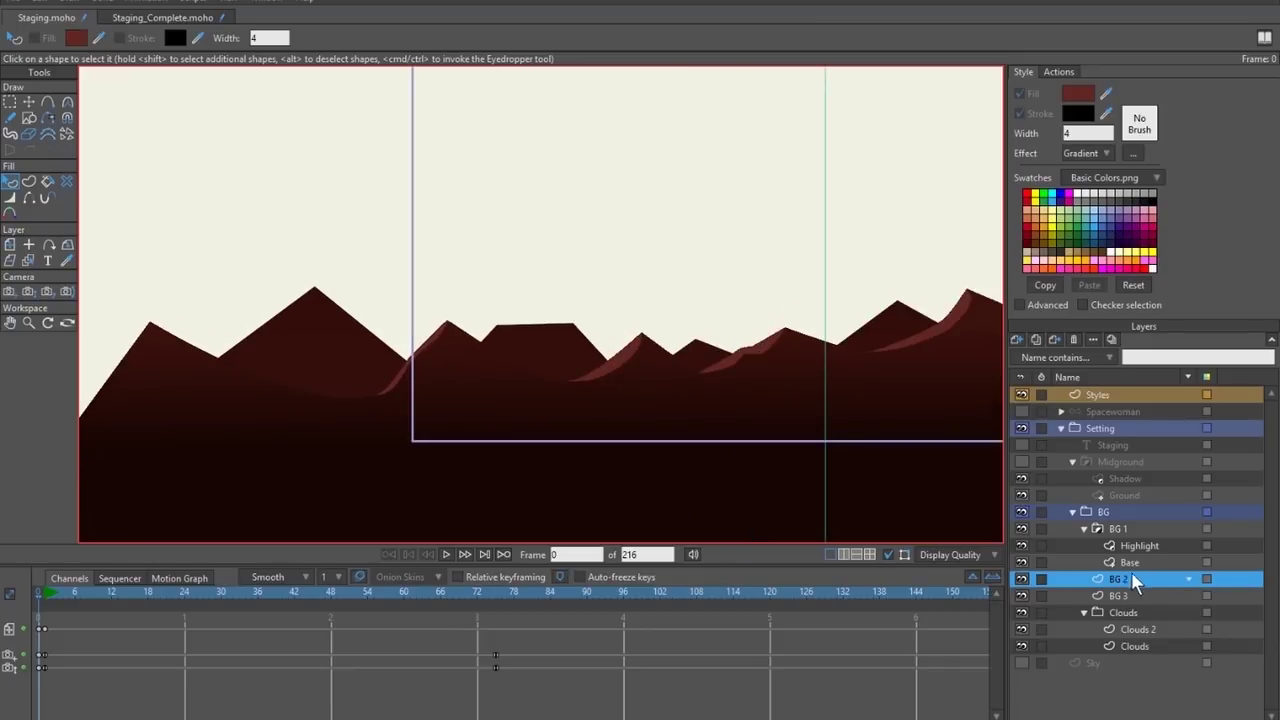
click(330, 368)
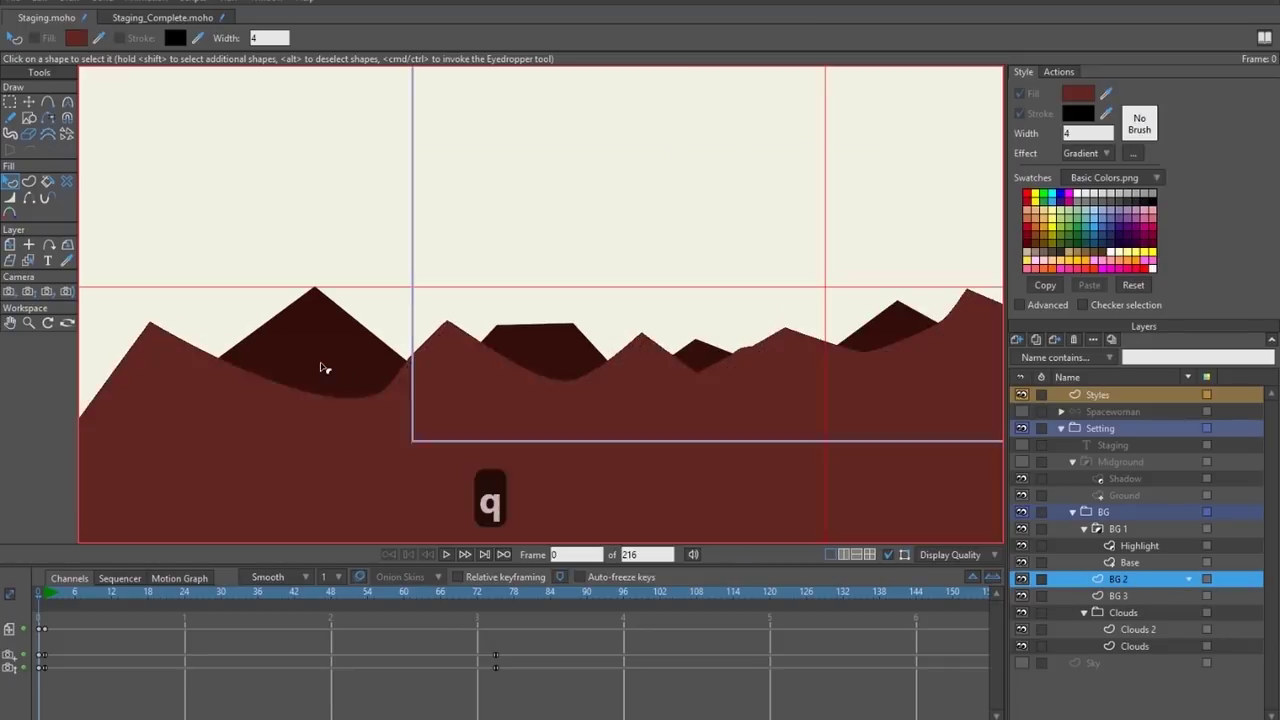
click(1134, 153)
click(800, 451)
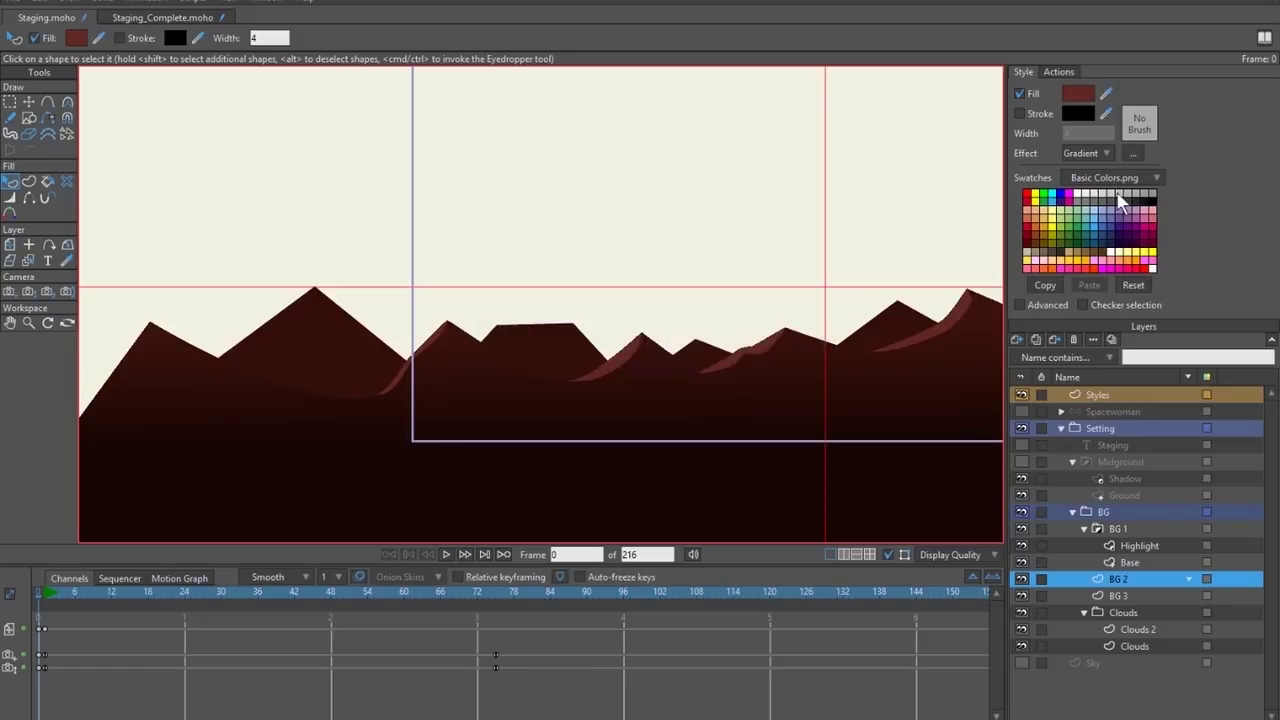
click(1106, 154)
click(1107, 169)
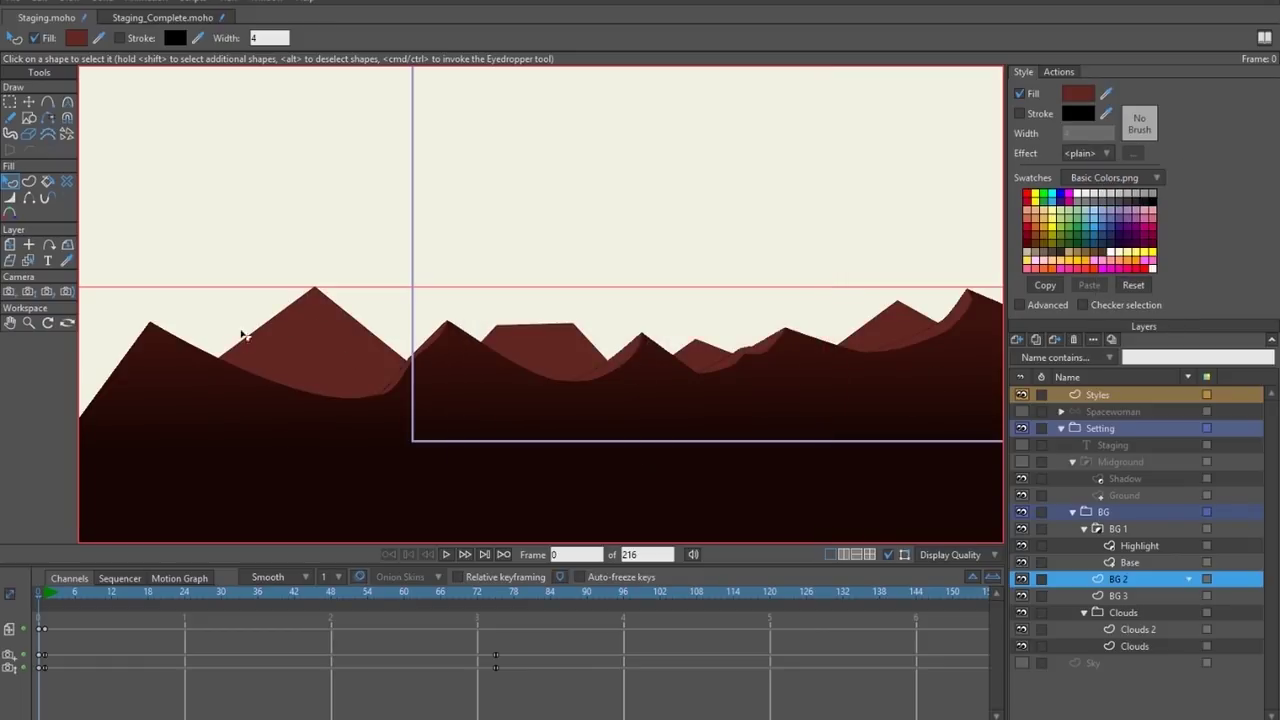
Recolor the BG 2 mountain shape by sampling the lone dark brown palette circle directly above the bottom row of circles.
scroll(362, 401, up, 2)
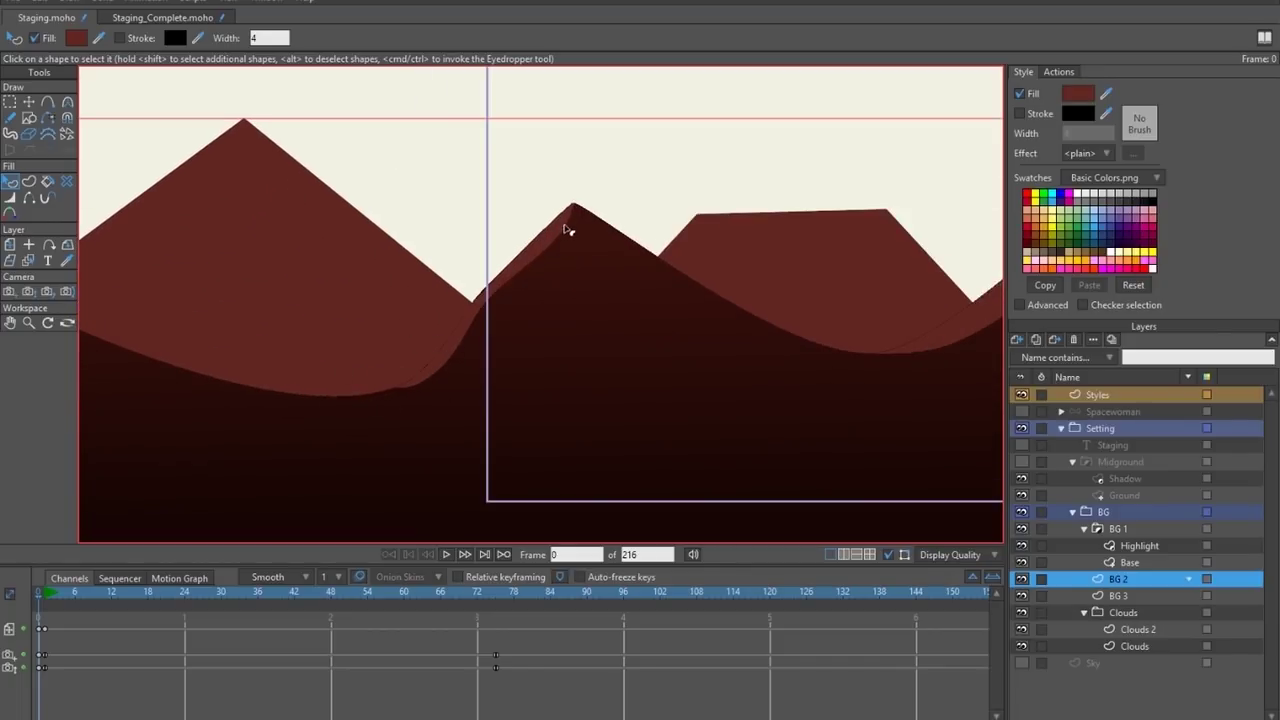
scroll(414, 320, down, 3)
drag(557, 329, 489, 376)
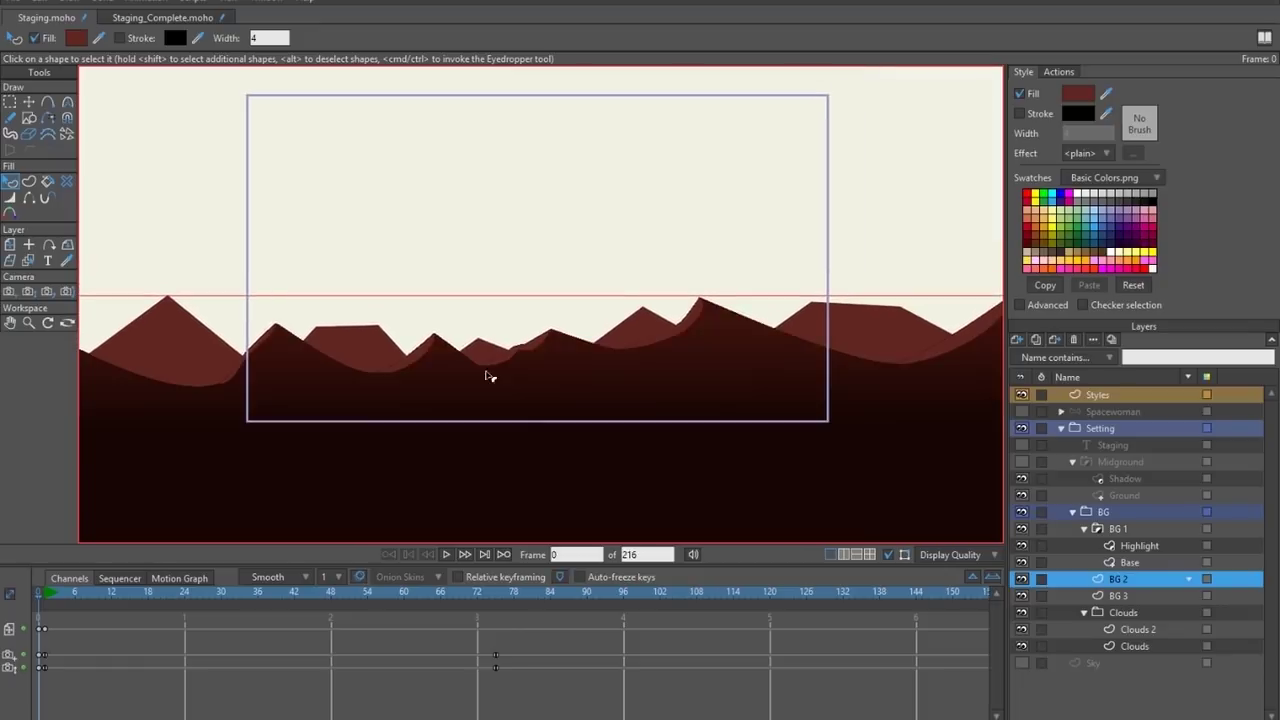
key(q)
scroll(500, 420, right, 10)
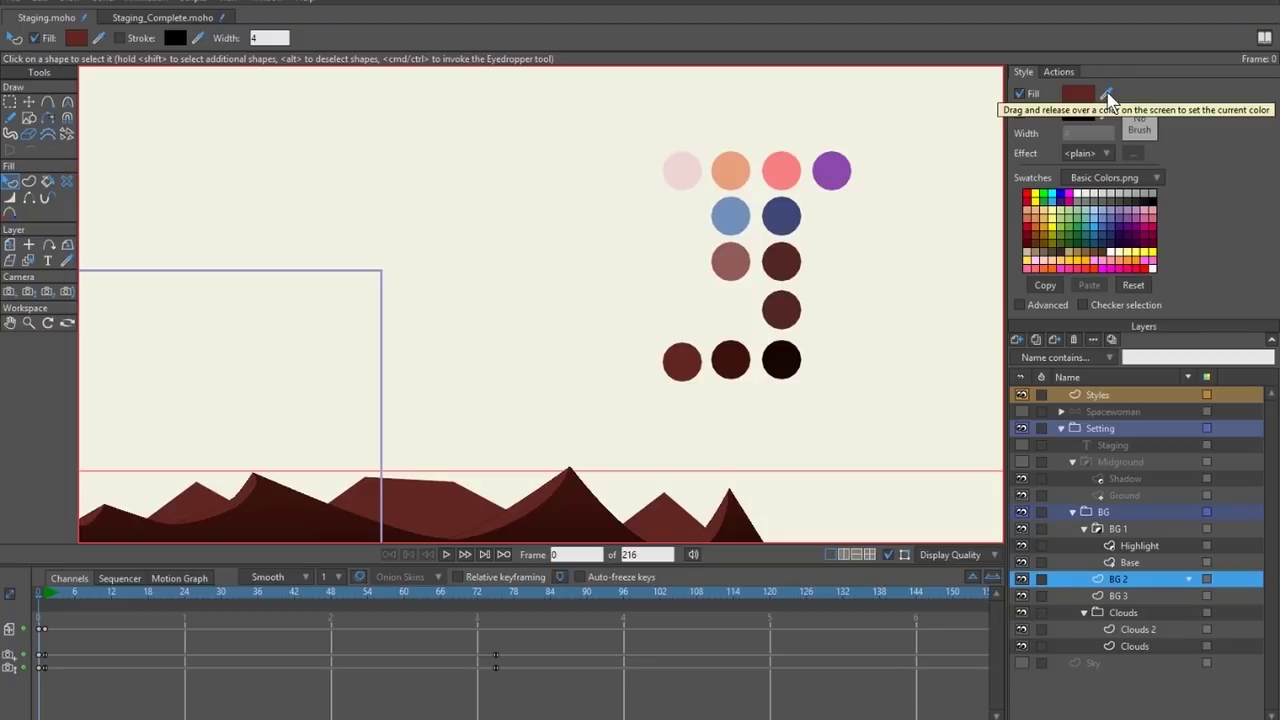
drag(1108, 97, 791, 301)
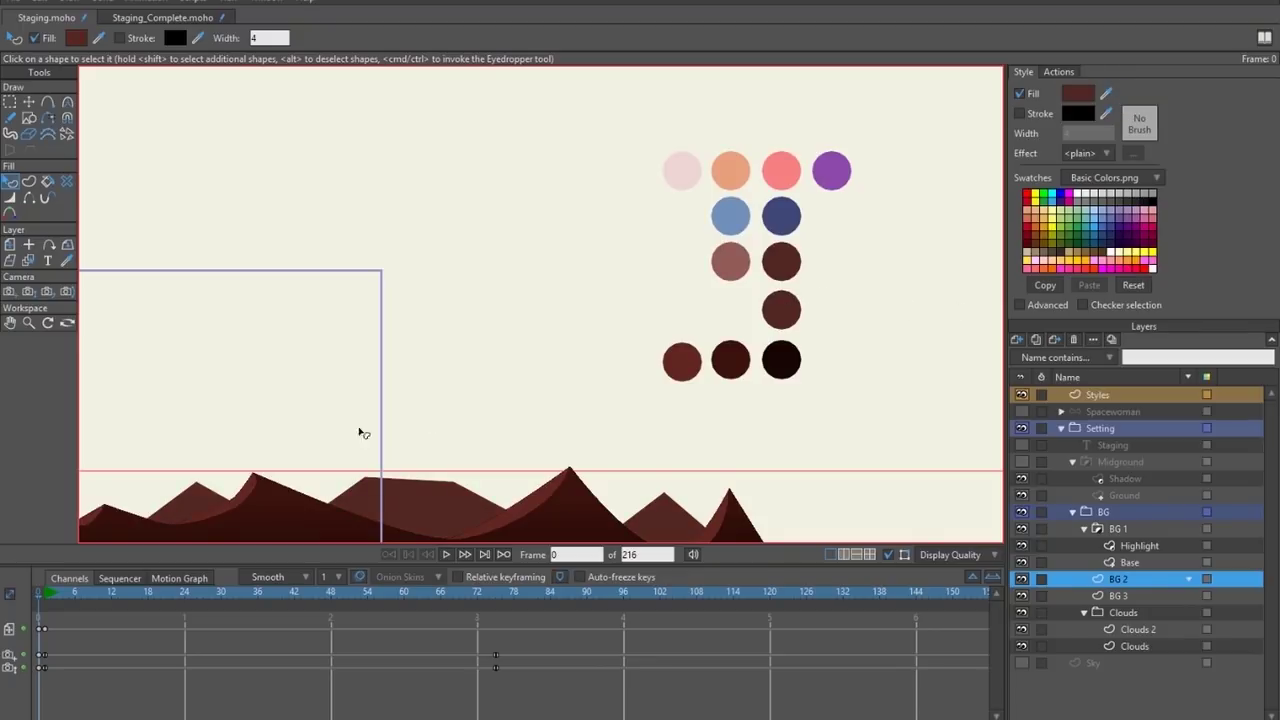
Render a preview of frame 0 to check the new BG 2 color, and close it.
scroll(474, 311, down, 2)
scroll(400, 332, up, 2)
drag(390, 334, 778, 266)
scroll(778, 266, up, 2)
drag(398, 410, 657, 225)
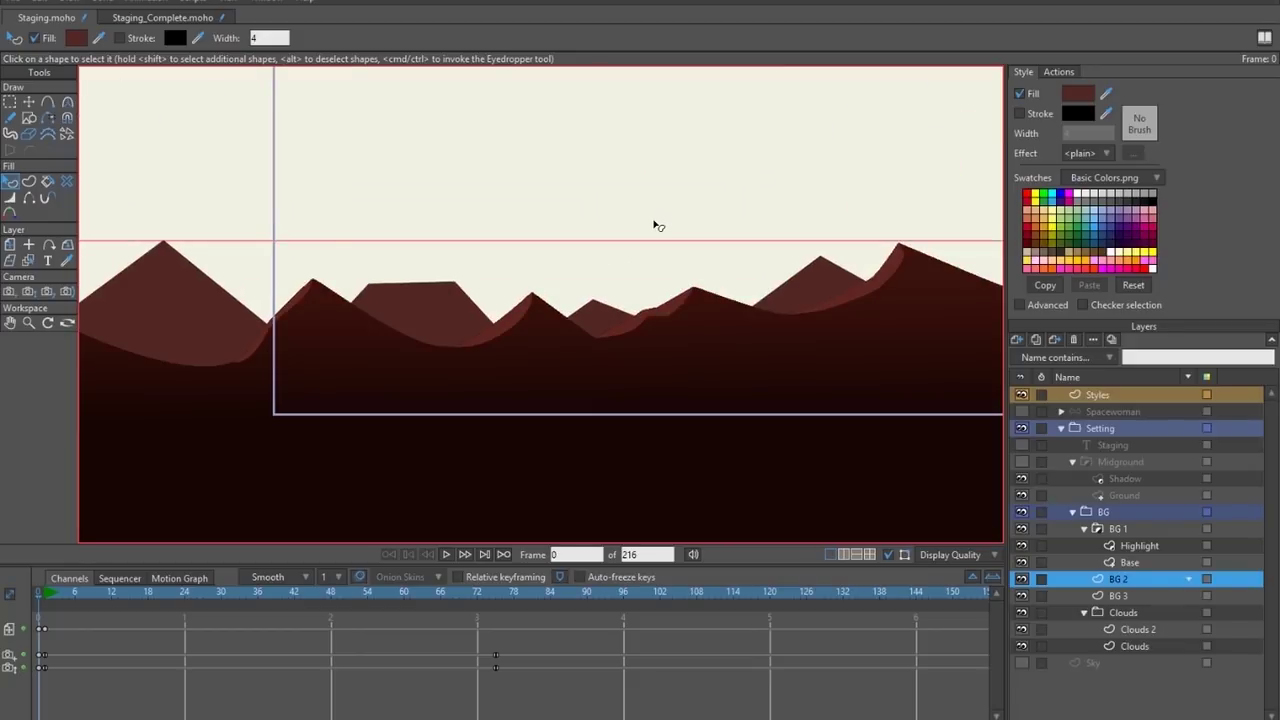
scroll(657, 225, down, 1)
key(ctrl+r)
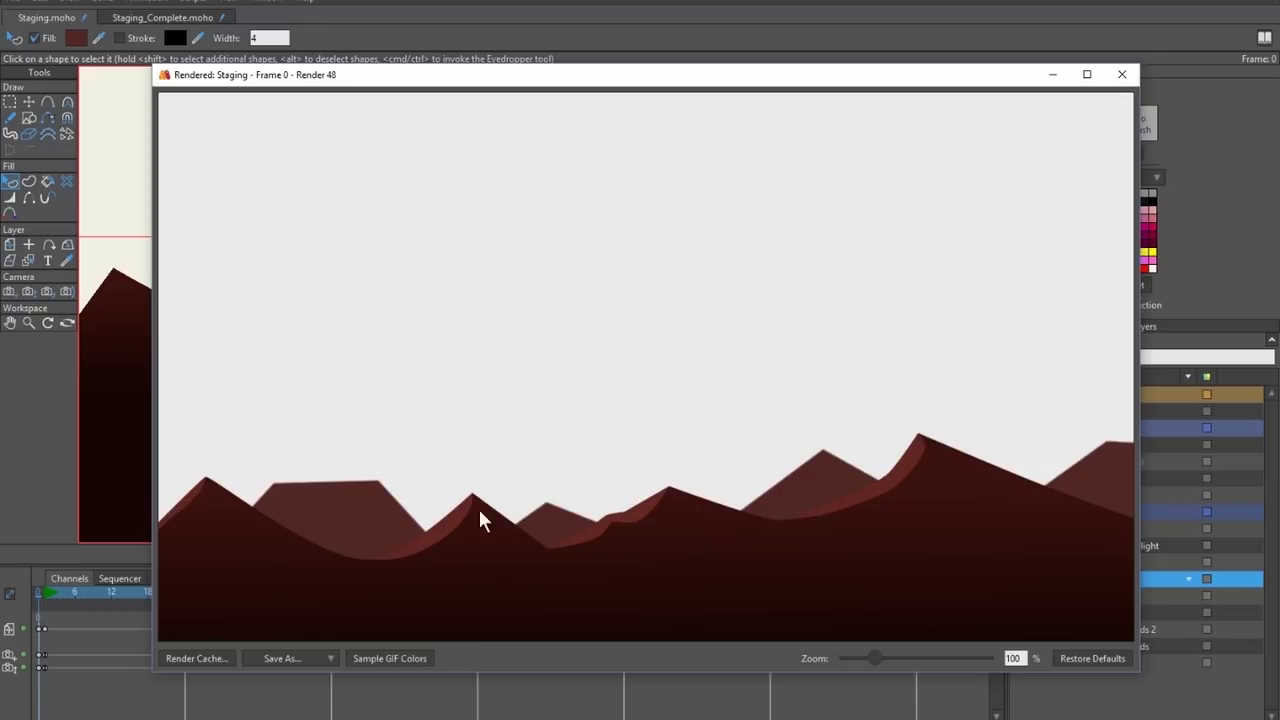
key(Escape)
Round off the tip of the tall, pointed BG 2 peak at the far left by adjusting its curvature.
scroll(566, 368, up, 3)
drag(194, 279, 576, 362)
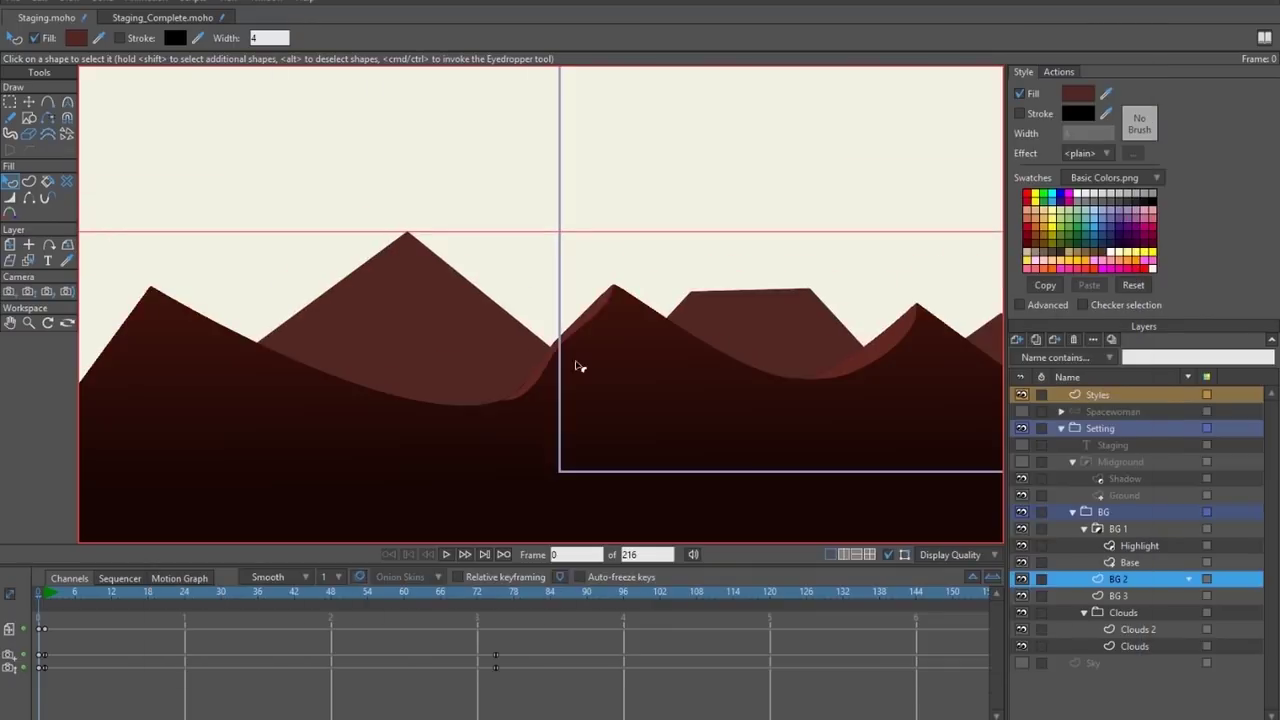
key(t)
click(411, 221)
key(c)
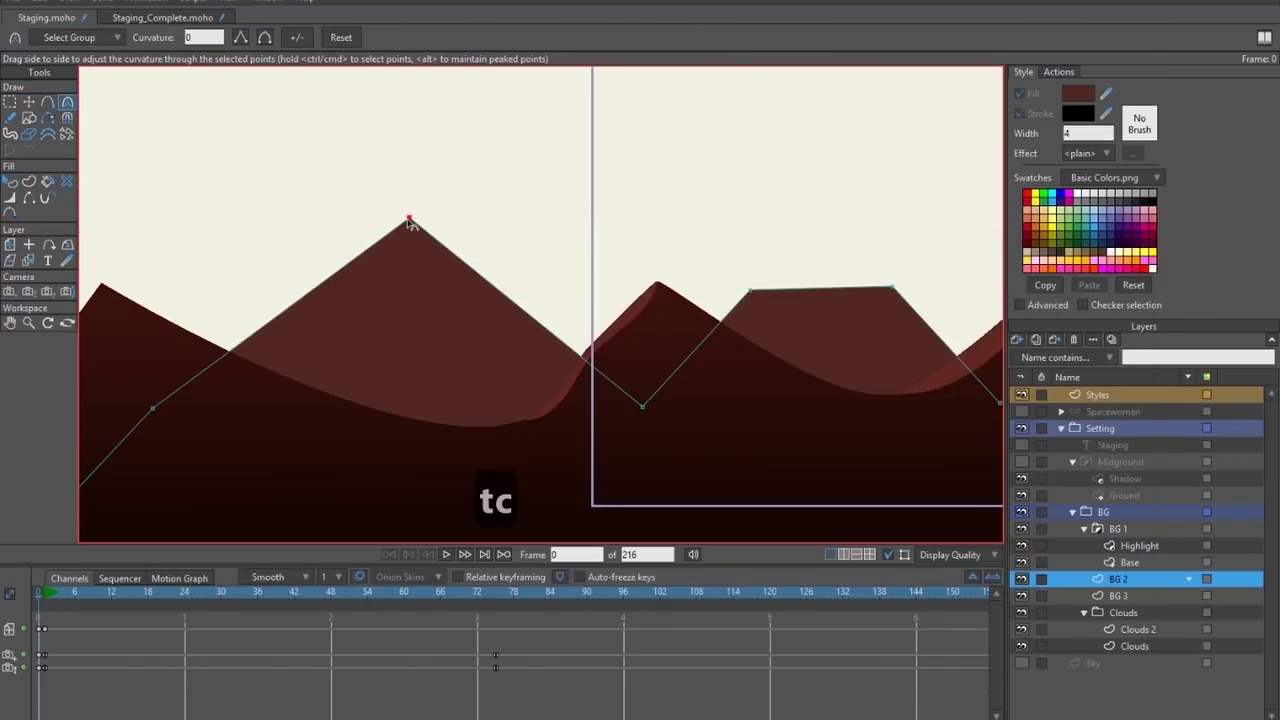
drag(411, 221, 674, 262)
Add a point on that peak's right slope to bend it inward, and tighten the tip's curvature to about 0.12.
key(a)
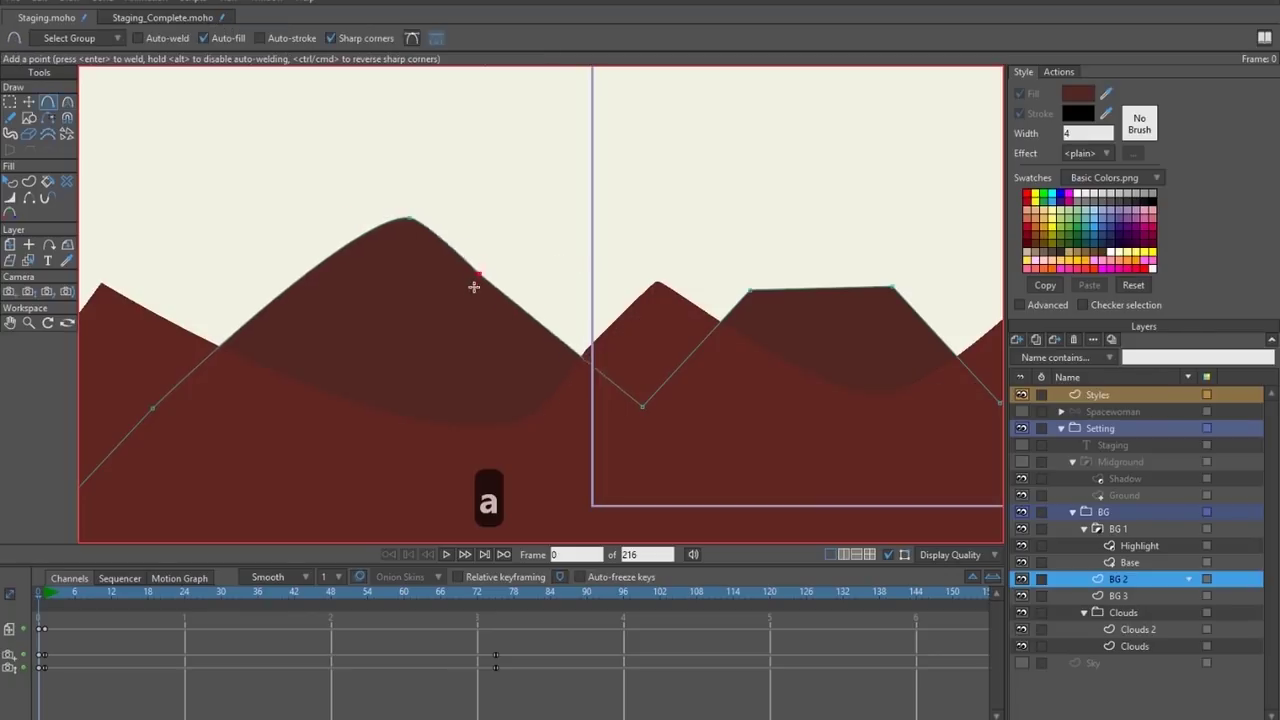
drag(474, 287, 903, 512)
key(t)
key(c)
drag(414, 220, 563, 270)
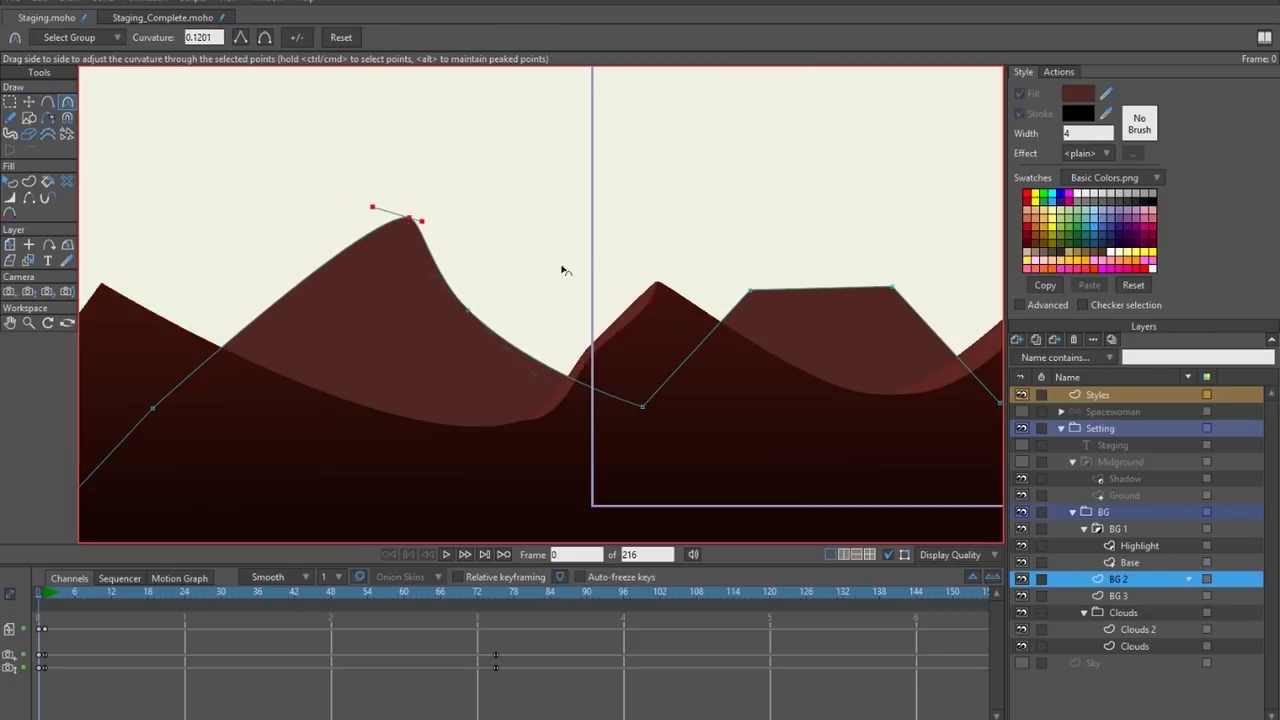
Round the corners of the flat-topped BG 2 mountain and the small peak to its right.
drag(807, 301, 748, 313)
key(t)
click(592, 310)
key(c)
key(t)
click(700, 310)
key(t)
drag(754, 369, 497, 357)
key(c)
drag(826, 345, 666, 371)
Add points on both slopes of the next pointed BG 2 peak and curve them into softer, uneven sides.
key(a)
key(t)
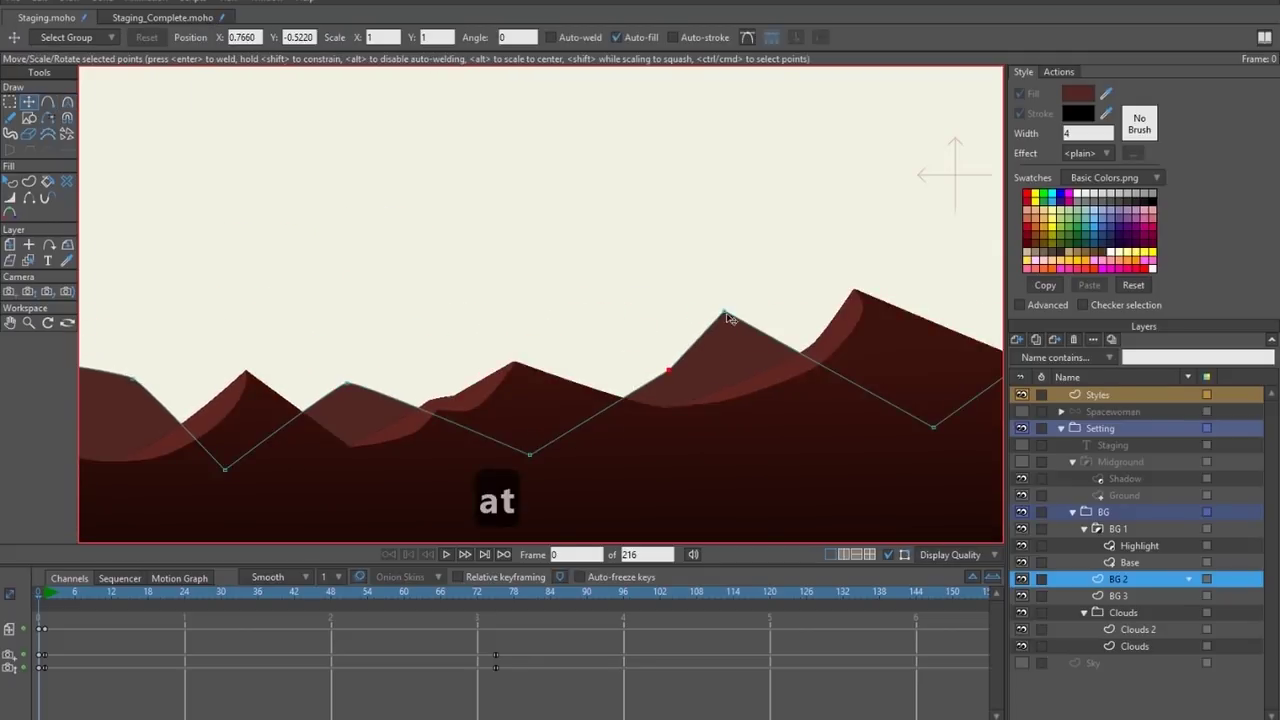
scroll(732, 350, up, 3)
key(a)
drag(783, 326, 771, 334)
key(t)
key(c)
key(a)
click(614, 369)
key(t)
key(c)
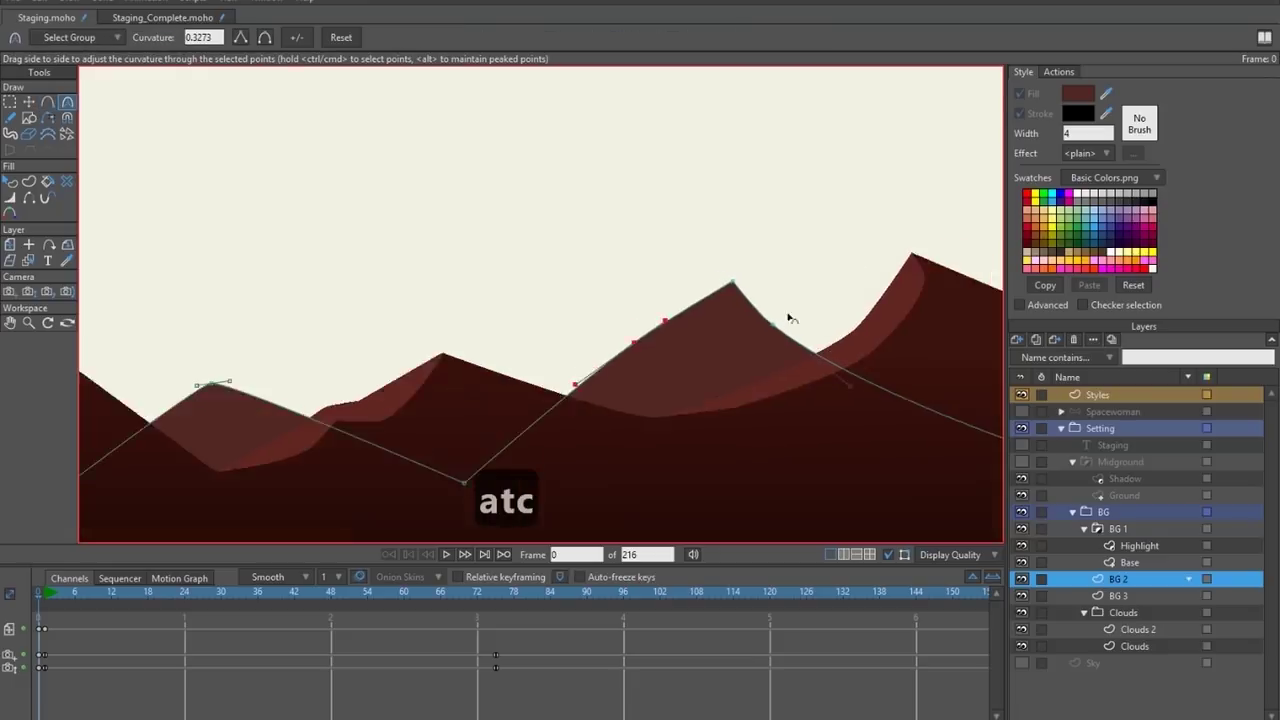
Reshape the wide flat-topped BG 2 mountain farther right with an added slope point and rounded corners, using a curvature of about 0.1.
key(t)
key(c)
key(a)
key(t)
key(c)
Render frame 0 to check the reshaped BG 2 range, and compare the scene with the finished Staging_Complete file.
scroll(566, 400, down, 4)
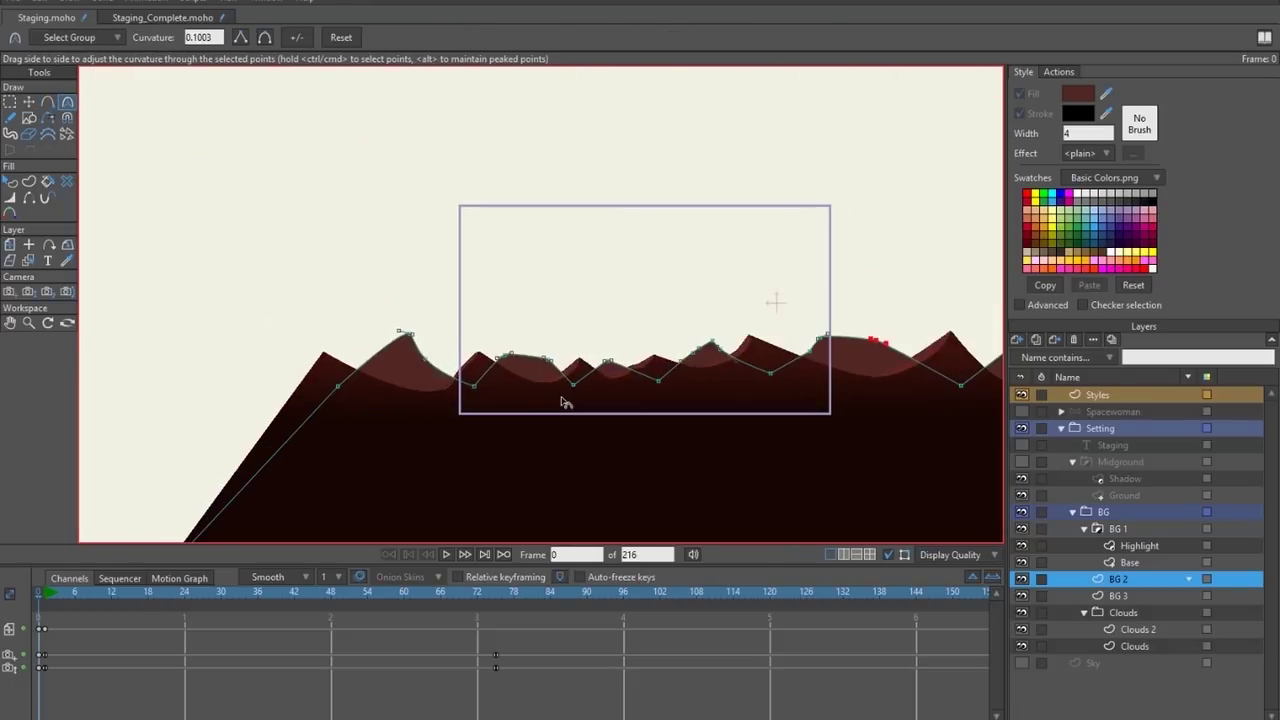
key(ctrl+r)
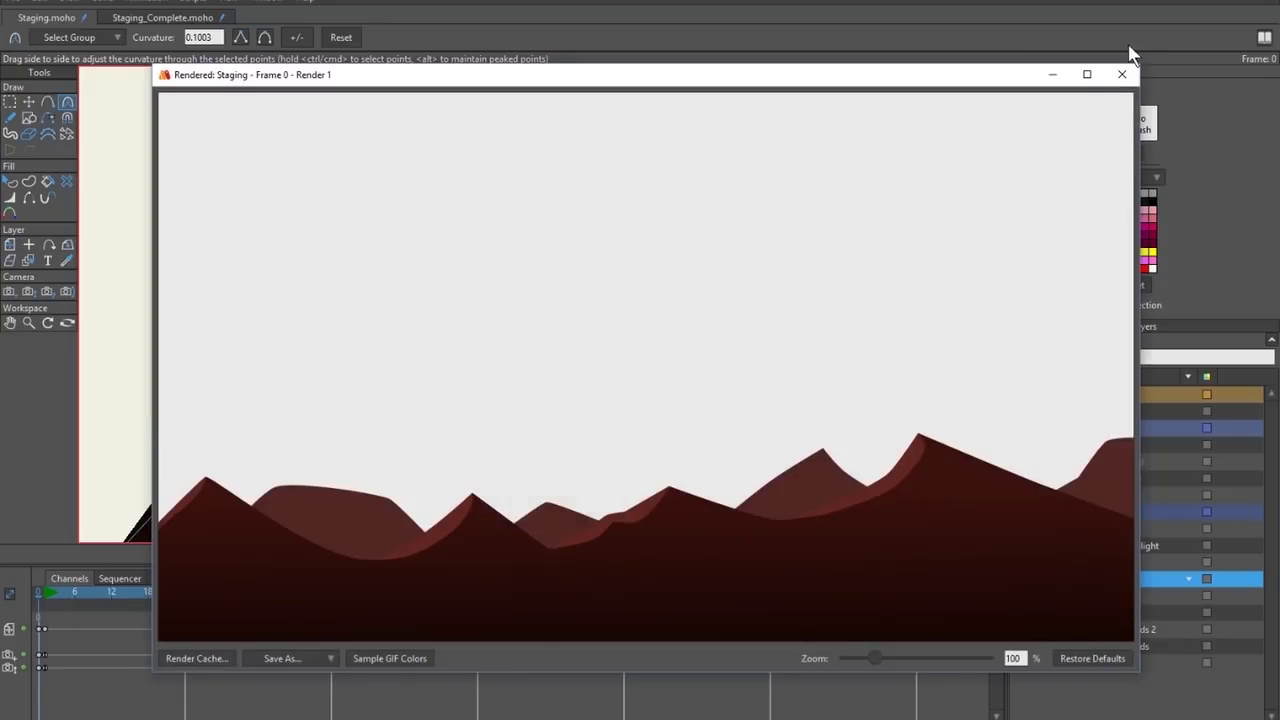
click(1122, 74)
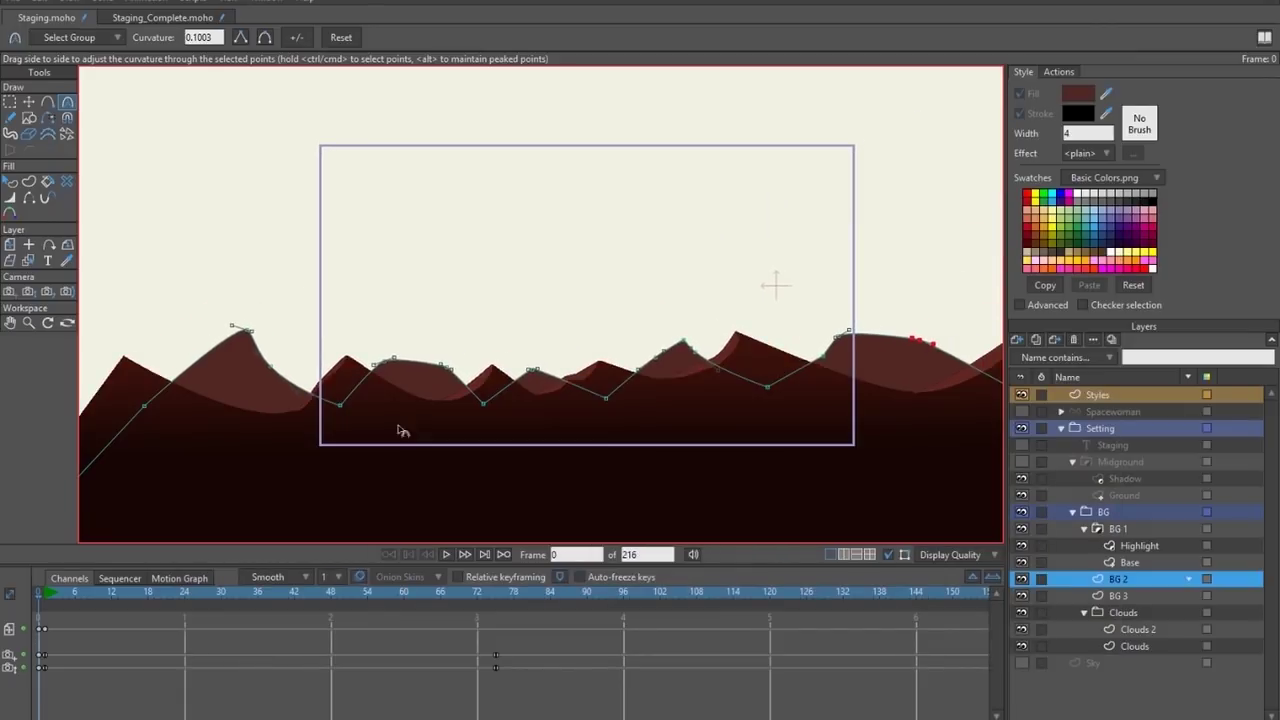
click(162, 17)
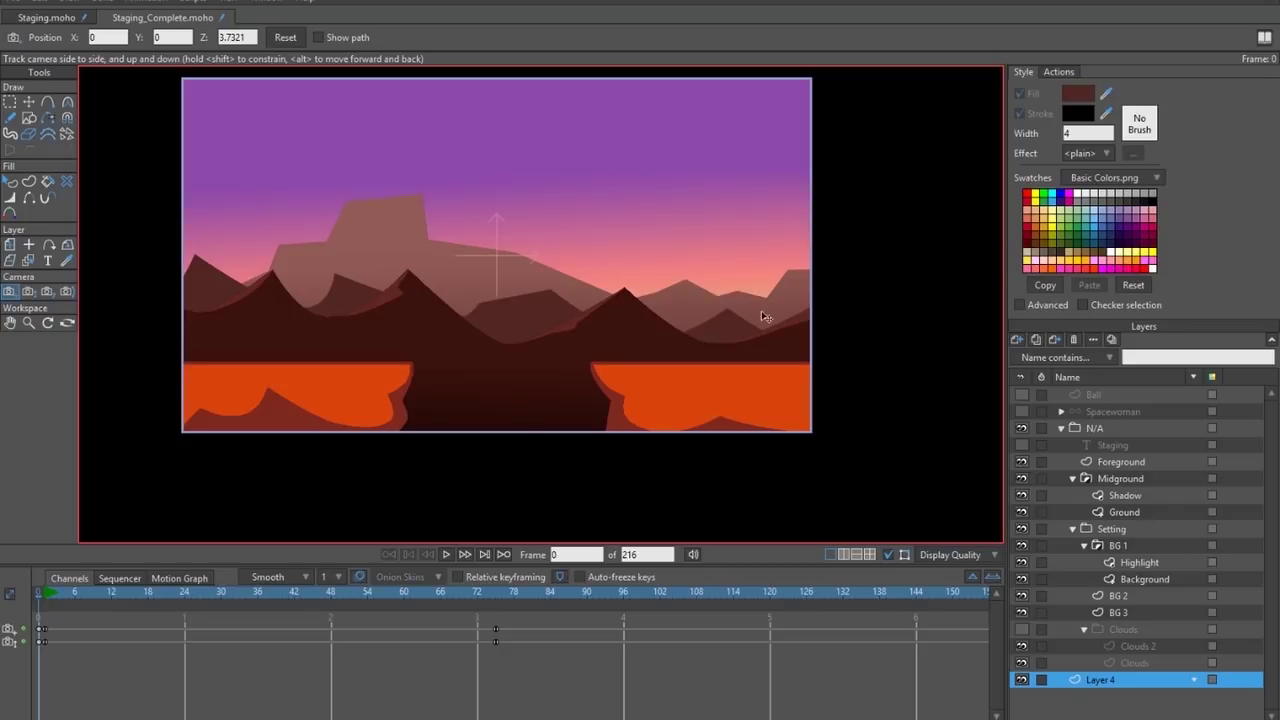
click(40, 18)
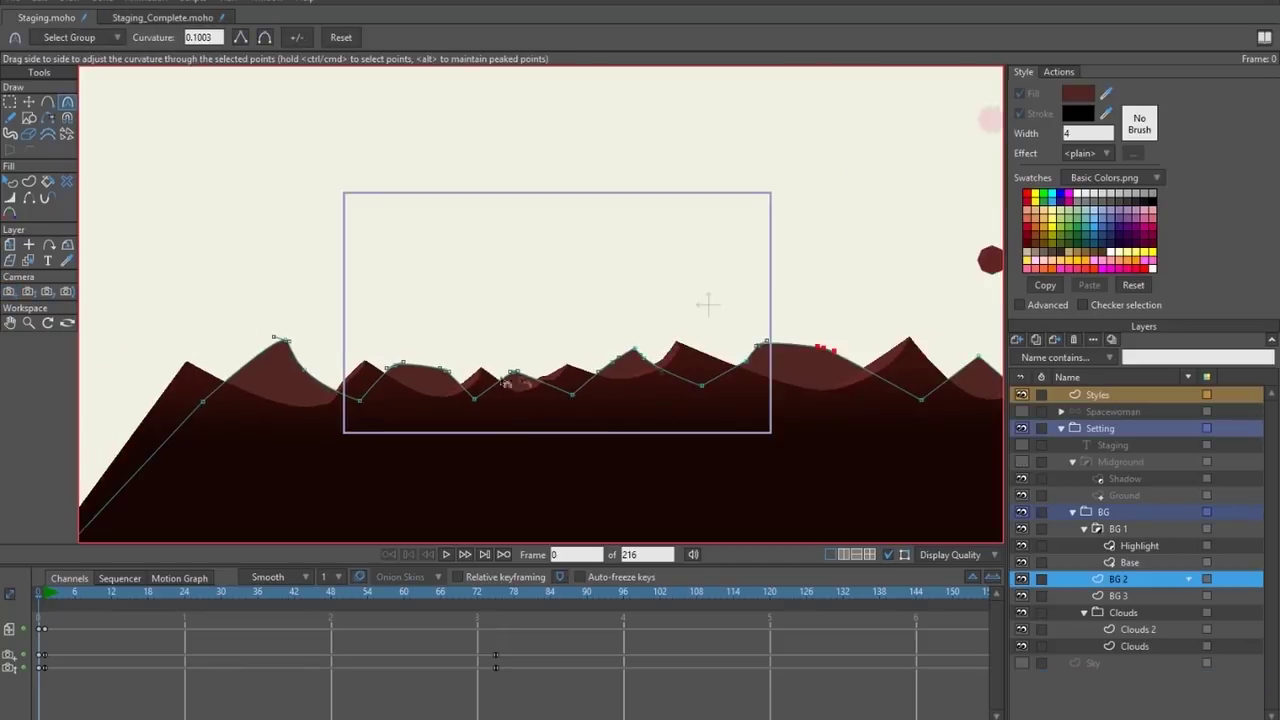
Select the BG 3 layer and choose Gradient as the fill effect for new shapes.
scroll(200, 449, up, 2)
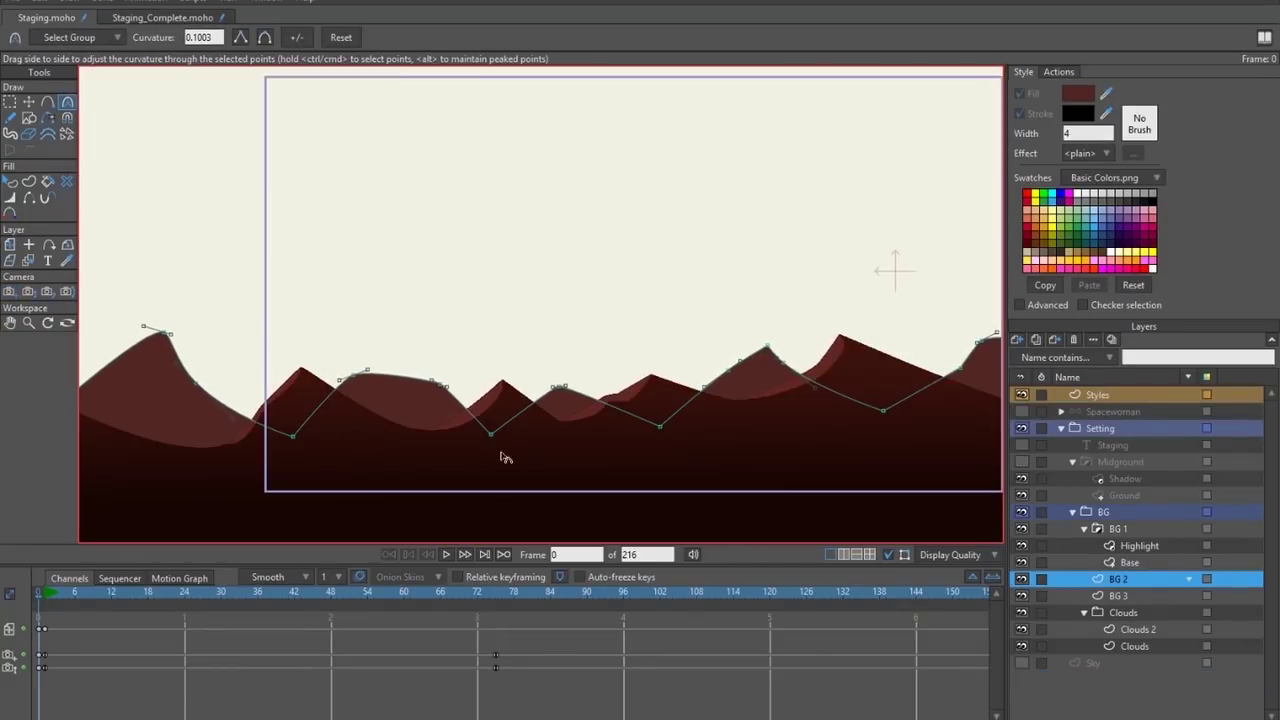
click(1082, 596)
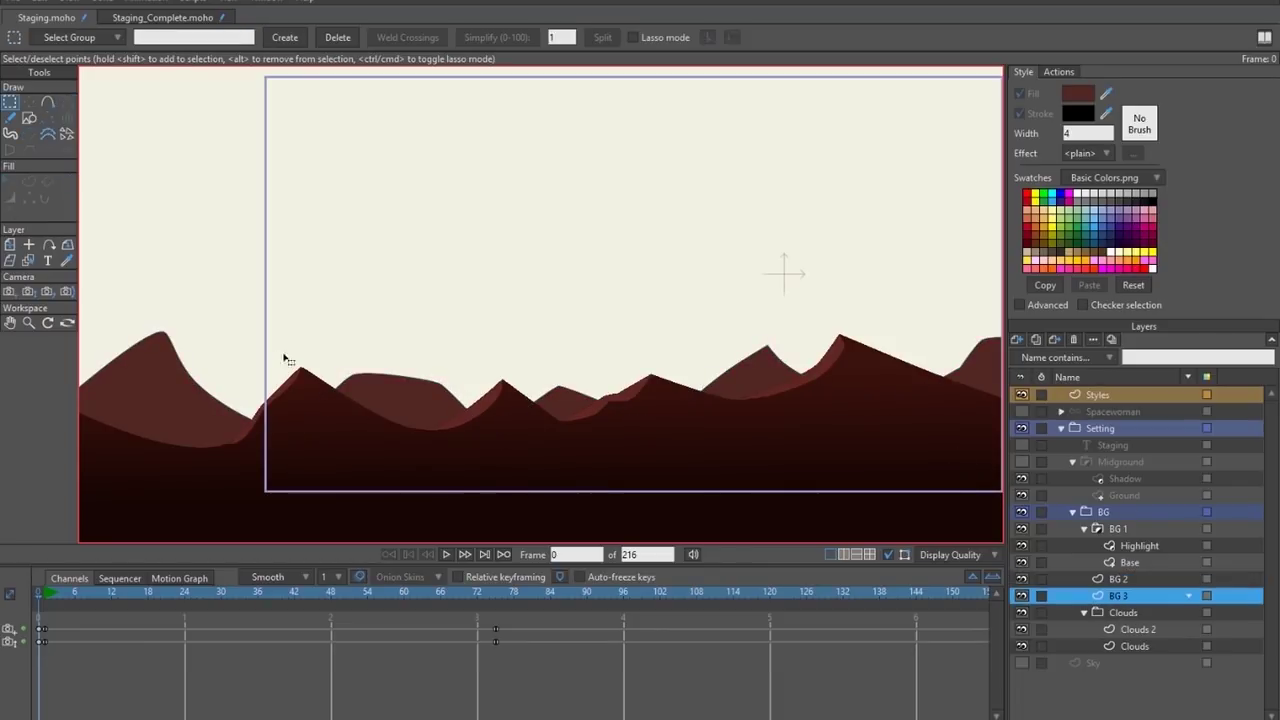
drag(569, 333, 522, 350)
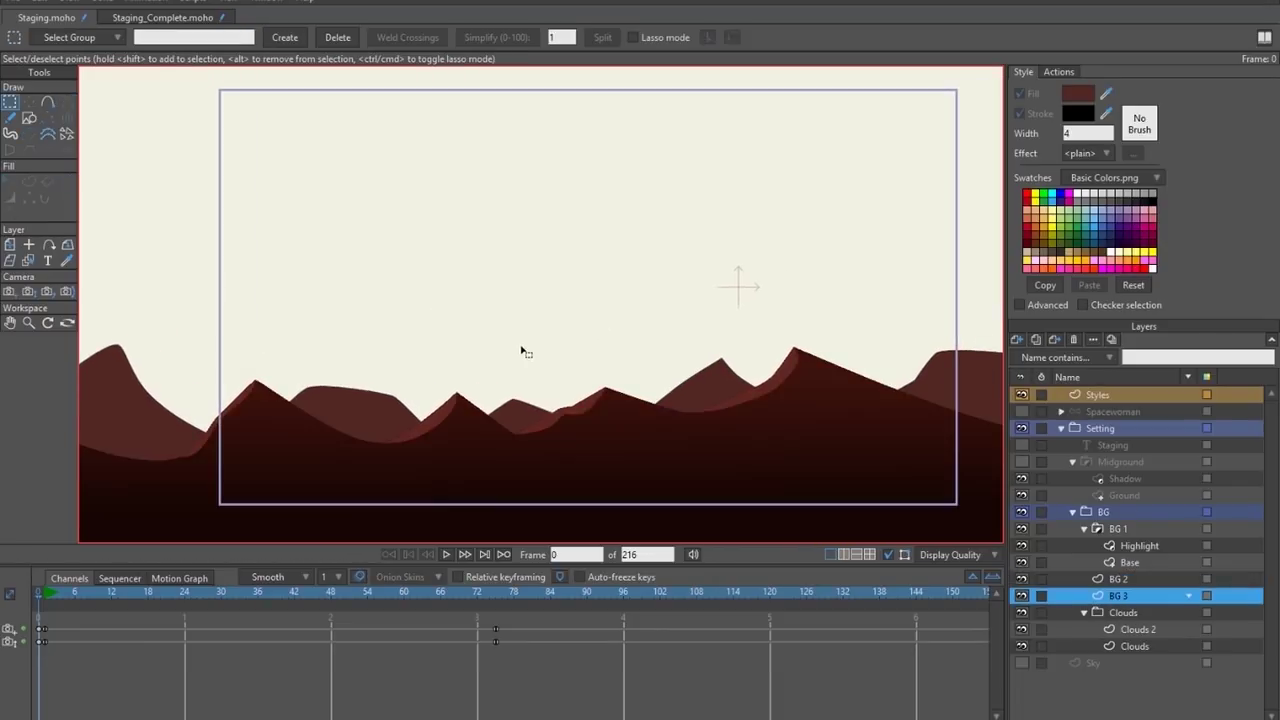
scroll(484, 340, down, 2)
drag(655, 318, 354, 369)
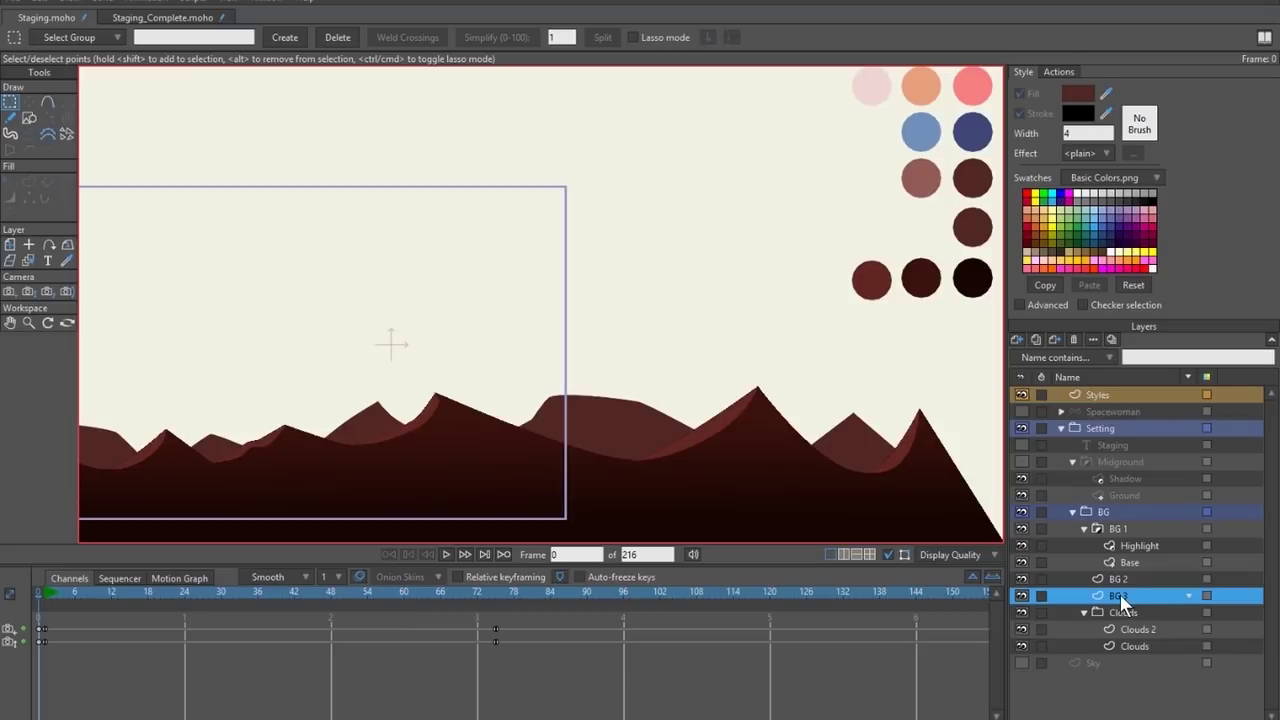
click(1092, 154)
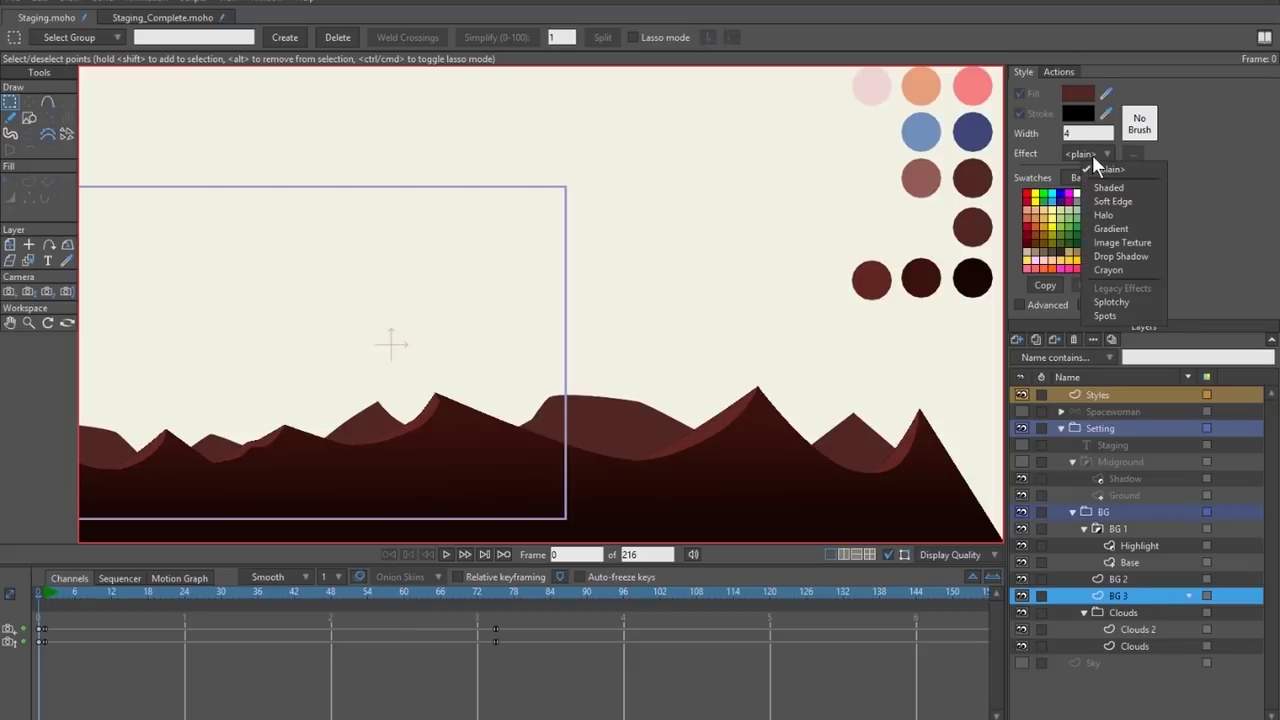
click(1109, 229)
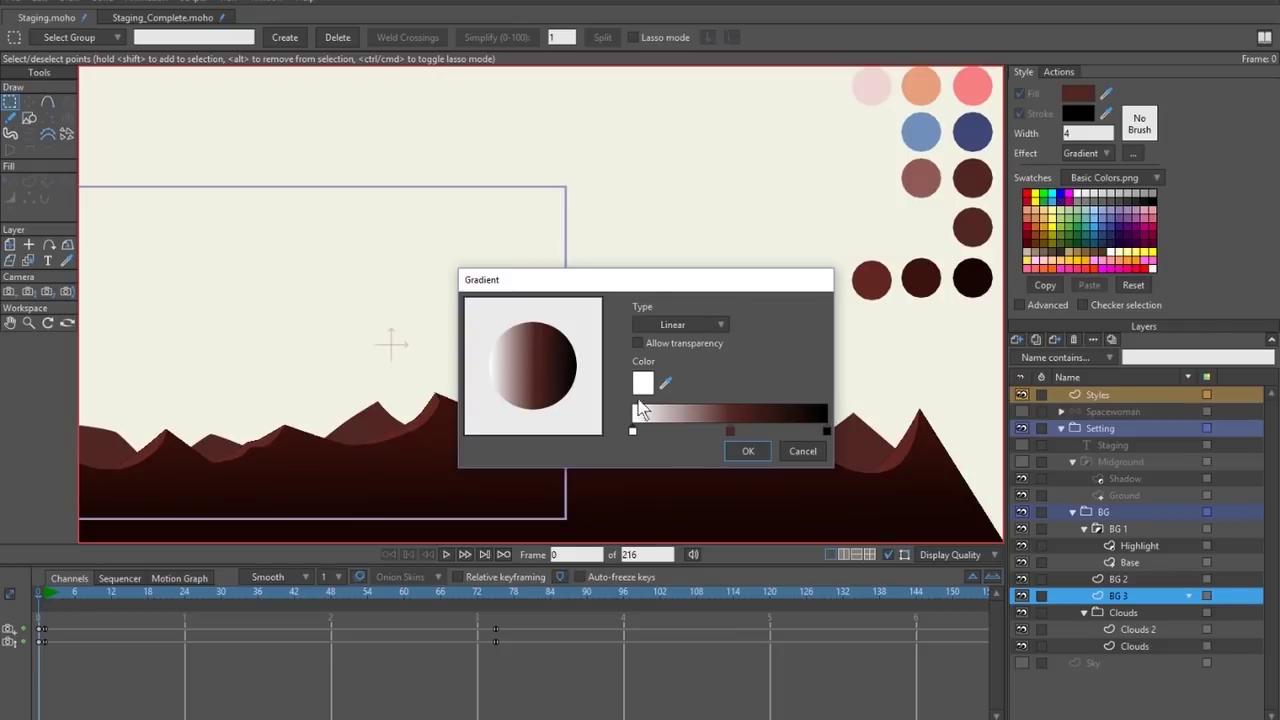
Remove the gradient's middle color and set its starting color from the dusty rose palette circle.
click(729, 431)
key(Delete)
click(633, 433)
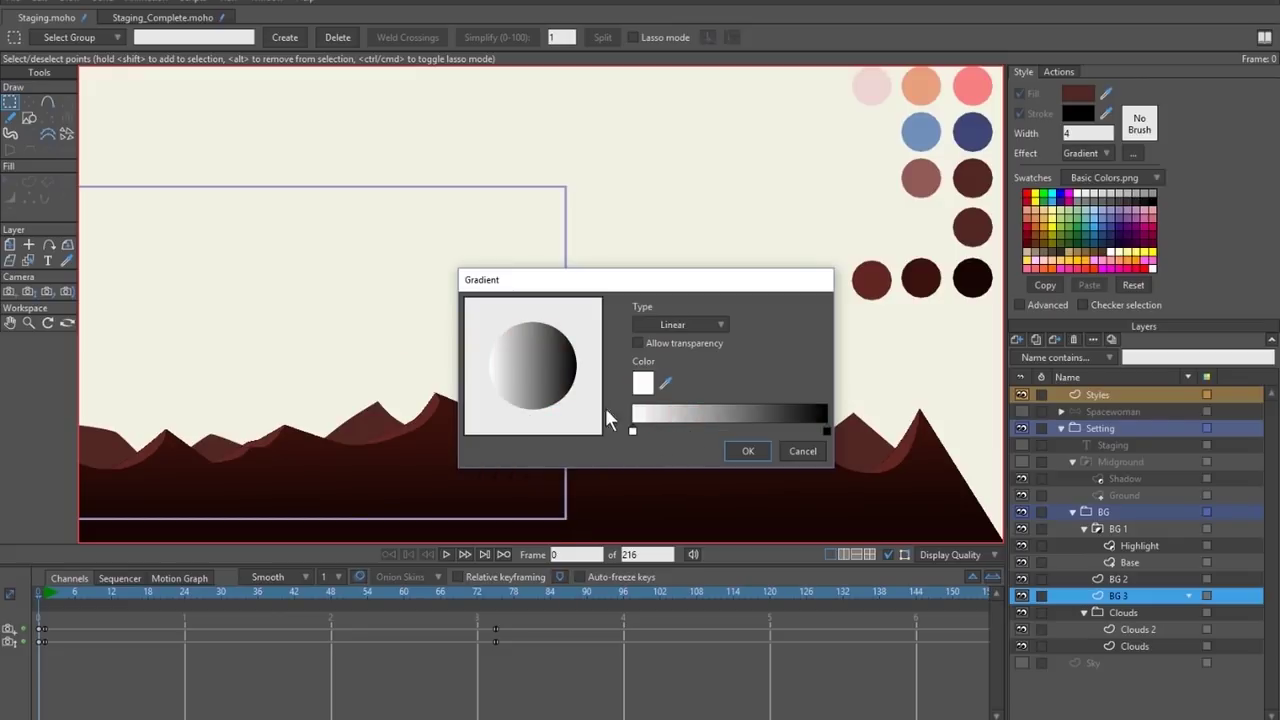
click(665, 383)
click(912, 190)
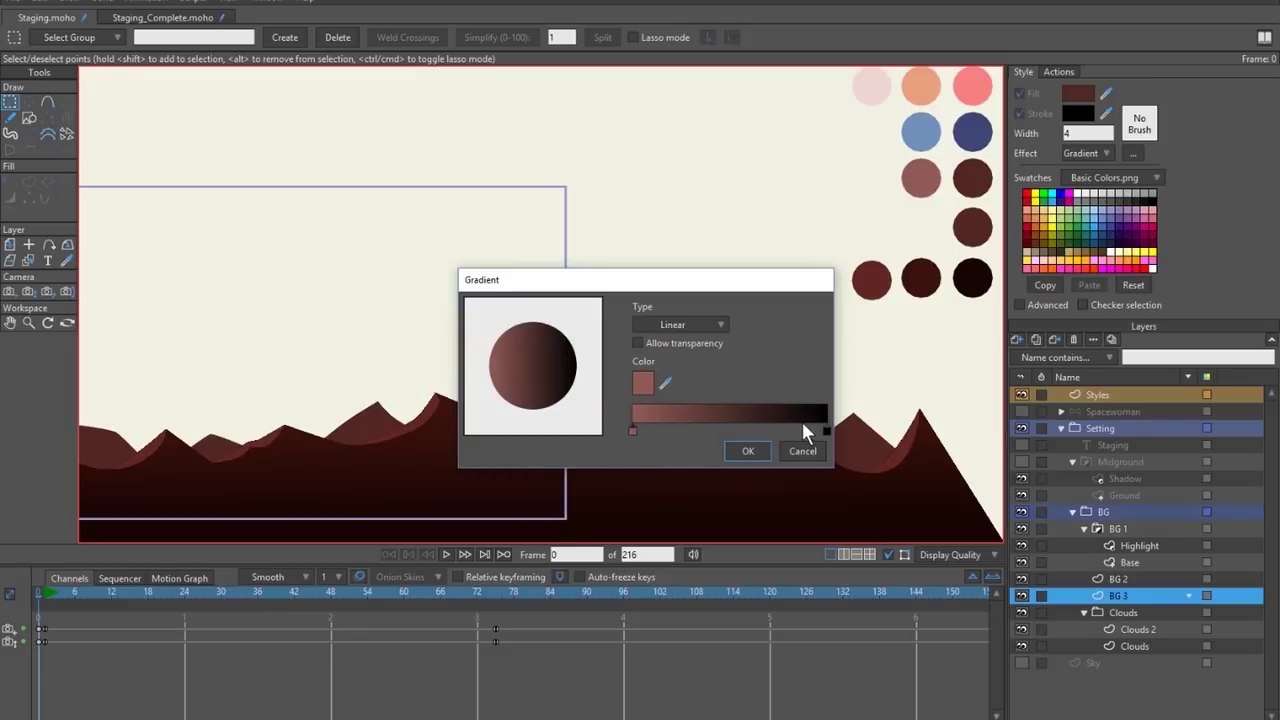
Set the gradient's end color from the dark brown circle beside the dusty rose one, and apply the gradient.
click(826, 431)
click(666, 383)
click(972, 179)
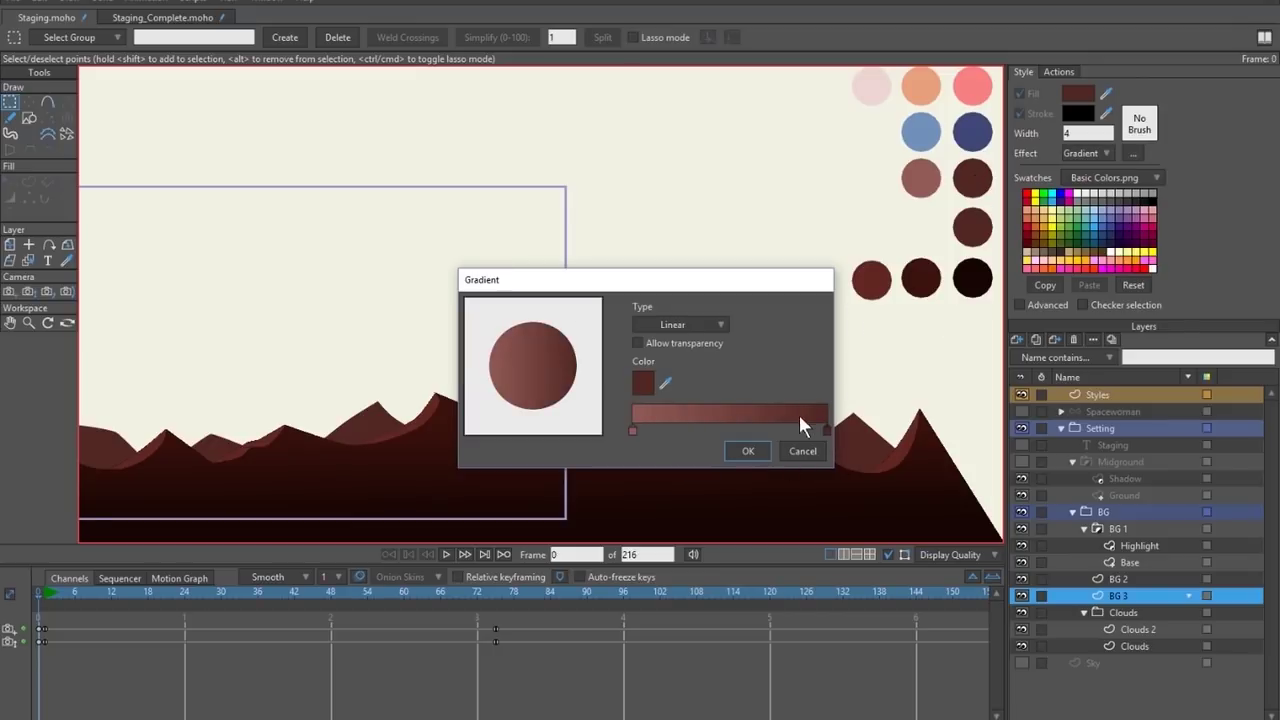
click(664, 381)
click(748, 451)
On BG 3, draw a closed, filled skyline with a stepped mesa and rock pillars behind the BG 2 mountains, and round its corners.
scroll(426, 337, down, 2)
drag(426, 337, 876, 343)
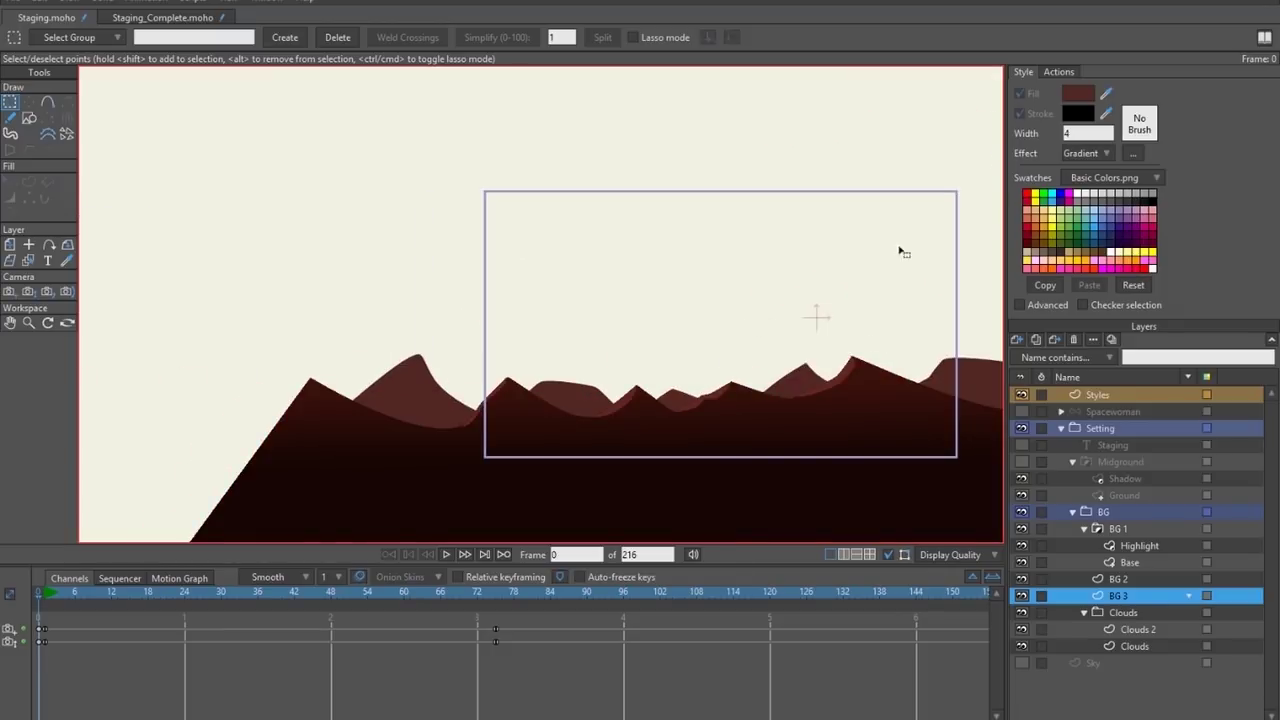
drag(899, 251, 355, 389)
scroll(420, 388, up, 2)
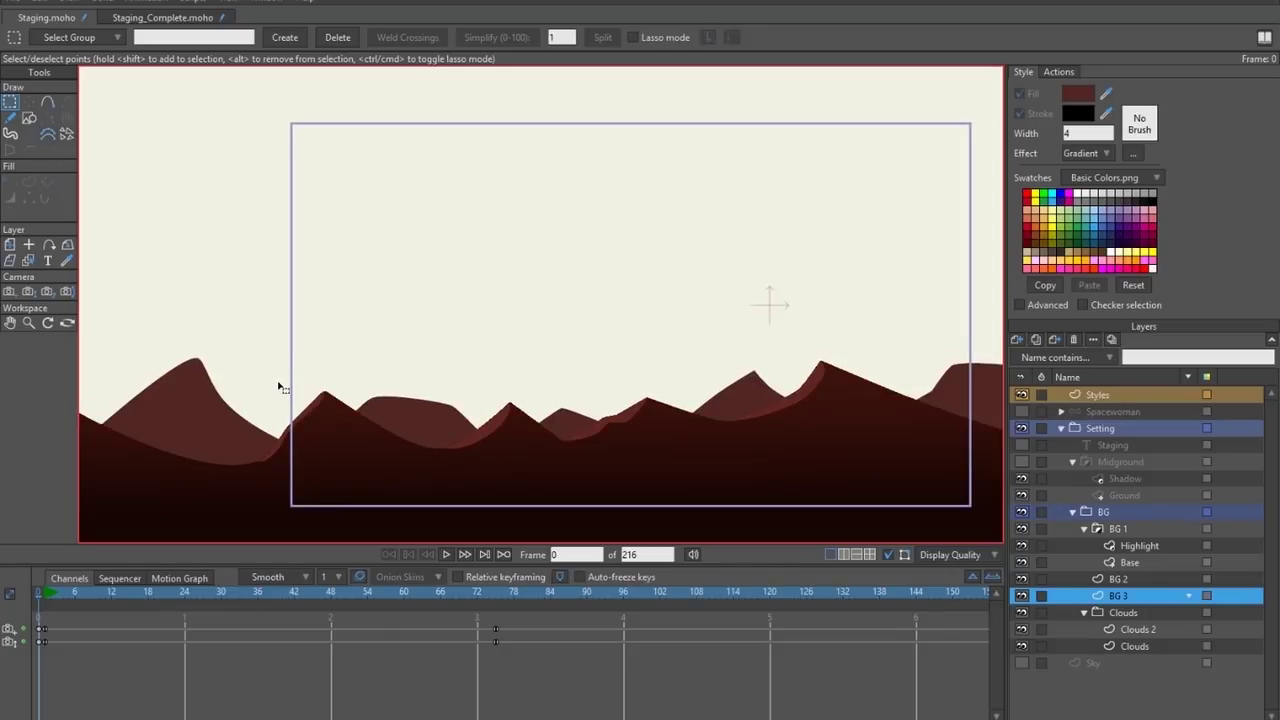
key(a)
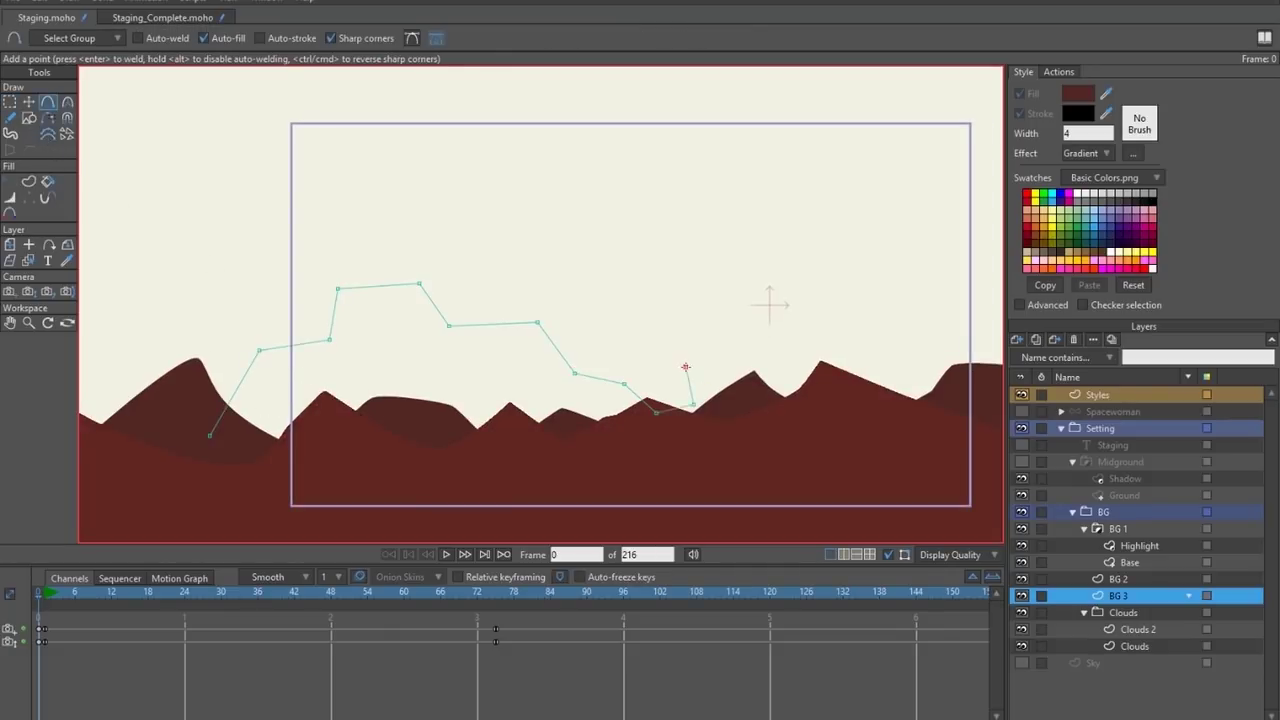
key(t)
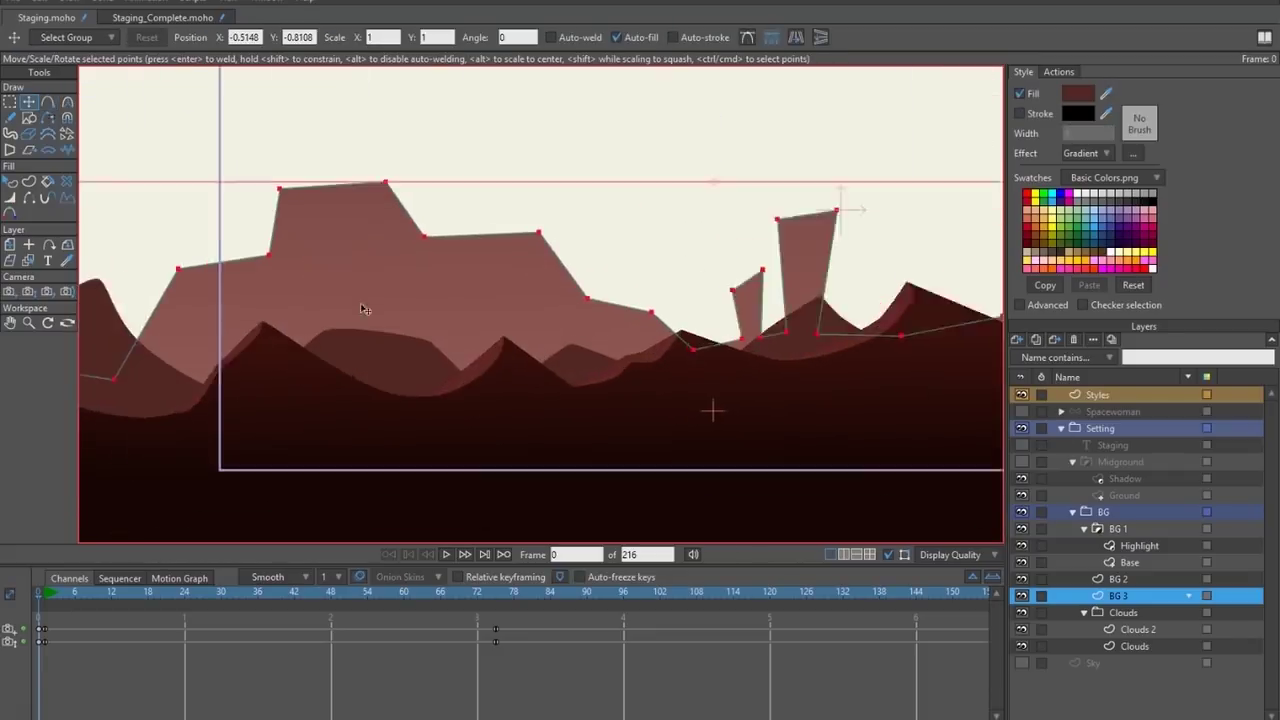
key(c)
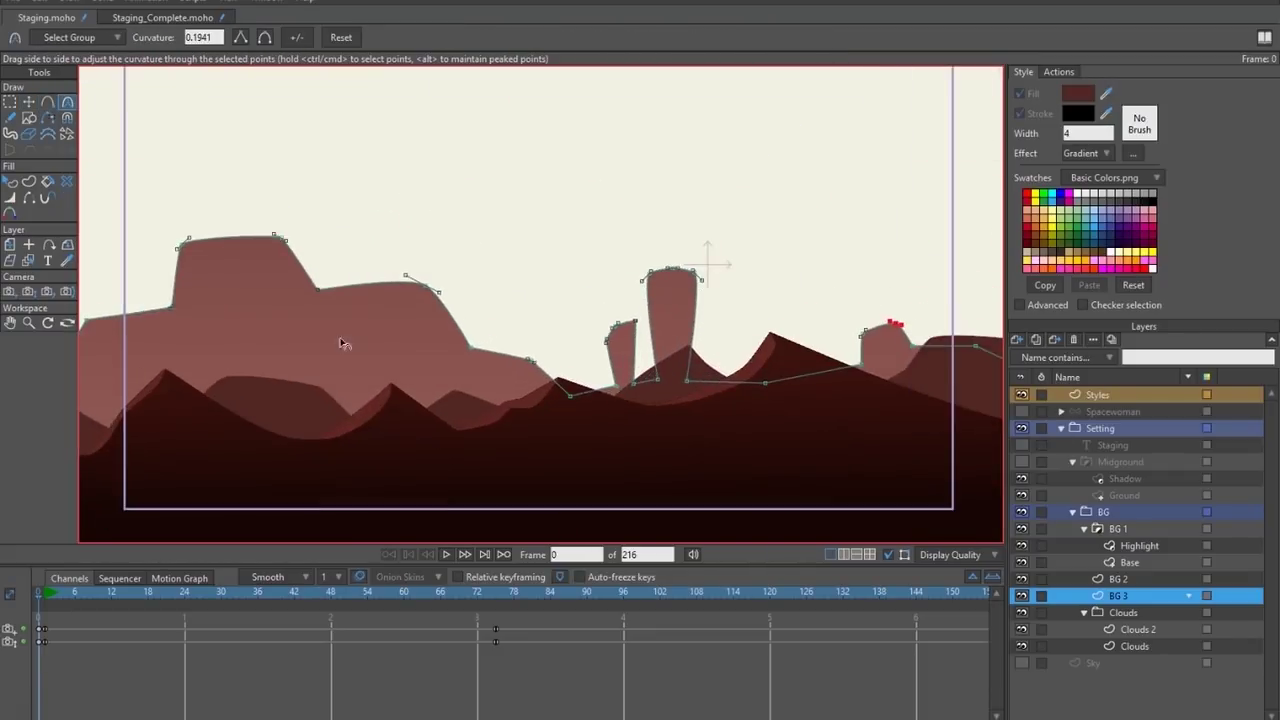
Select the BG 3 shape and shorten its vertical gradient, lowering the upper handle to near the height of the rock tops.
key(q)
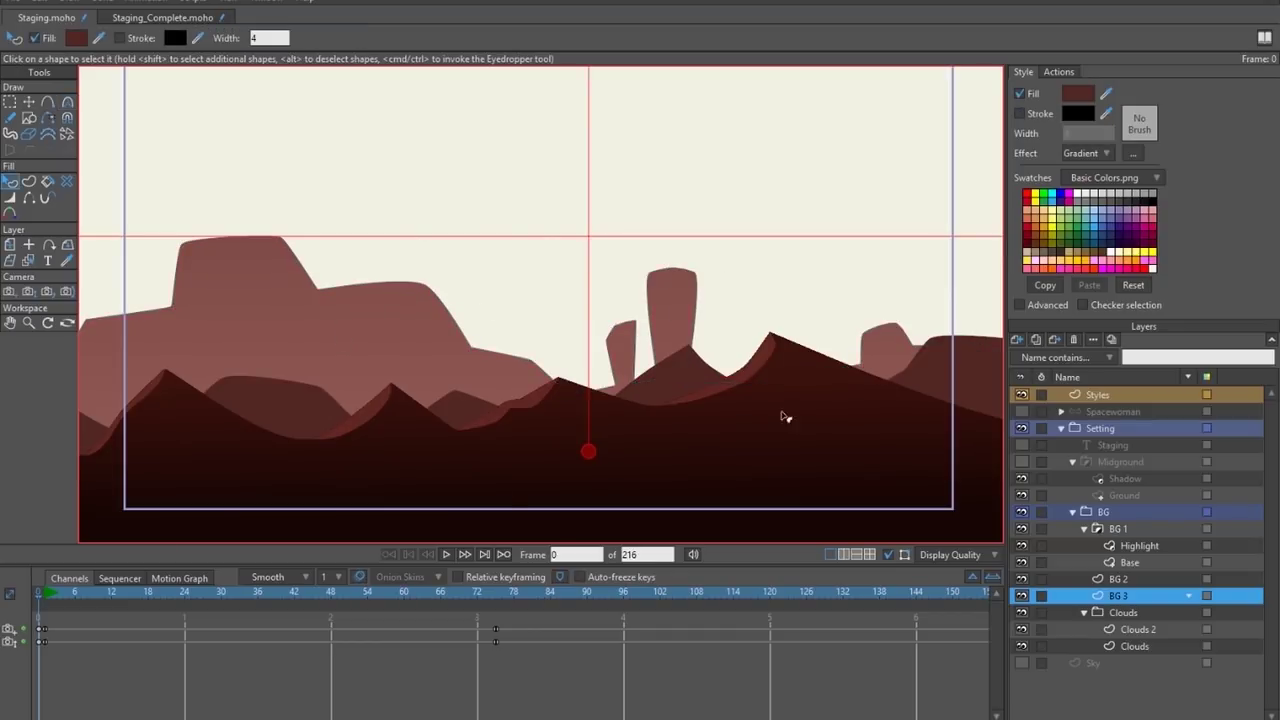
key(q)
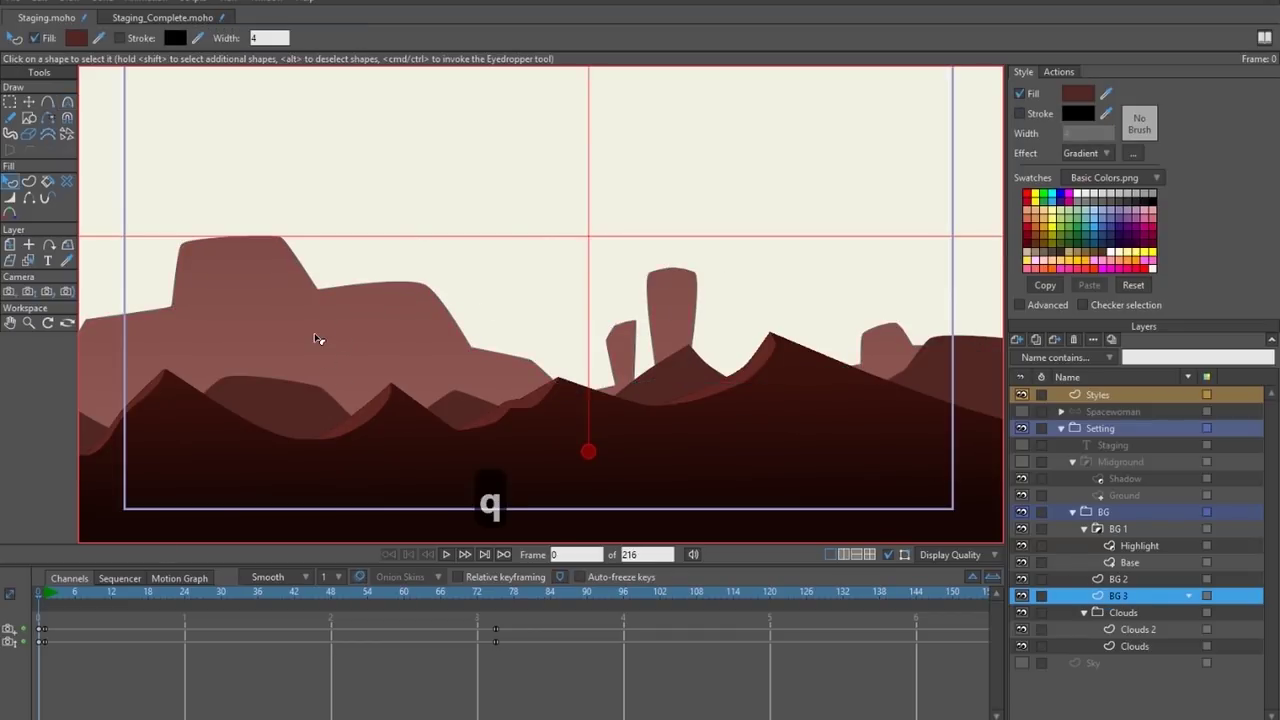
scroll(257, 306, down, 5)
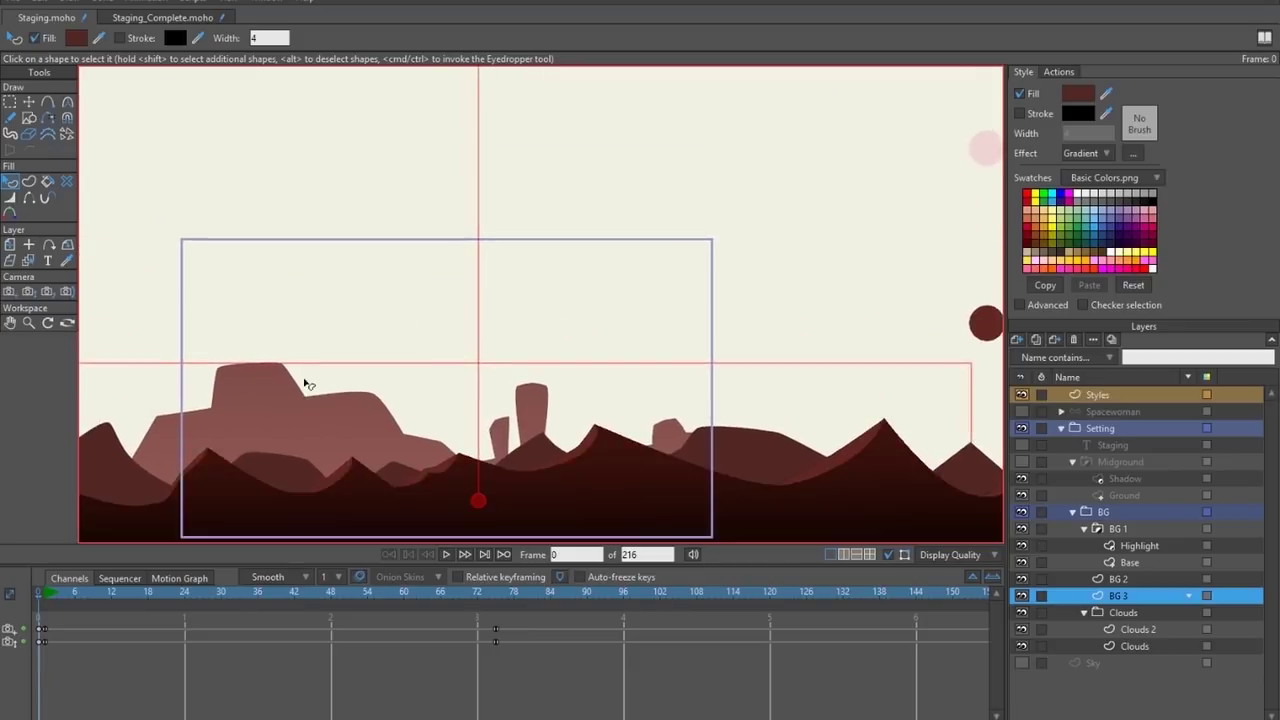
drag(443, 79, 441, 377)
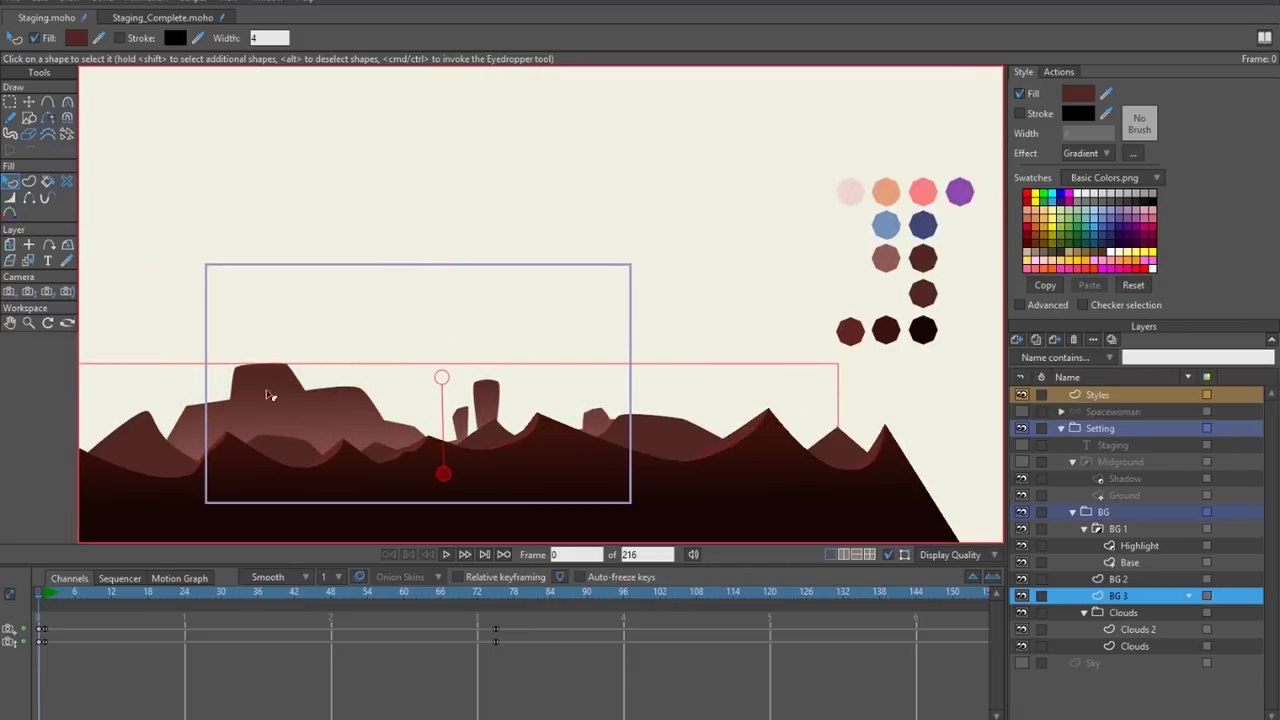
Reverse the BG 3 gradient's direction by moving it above the rocks and bringing its starting handle far below the skyline.
click(443, 466)
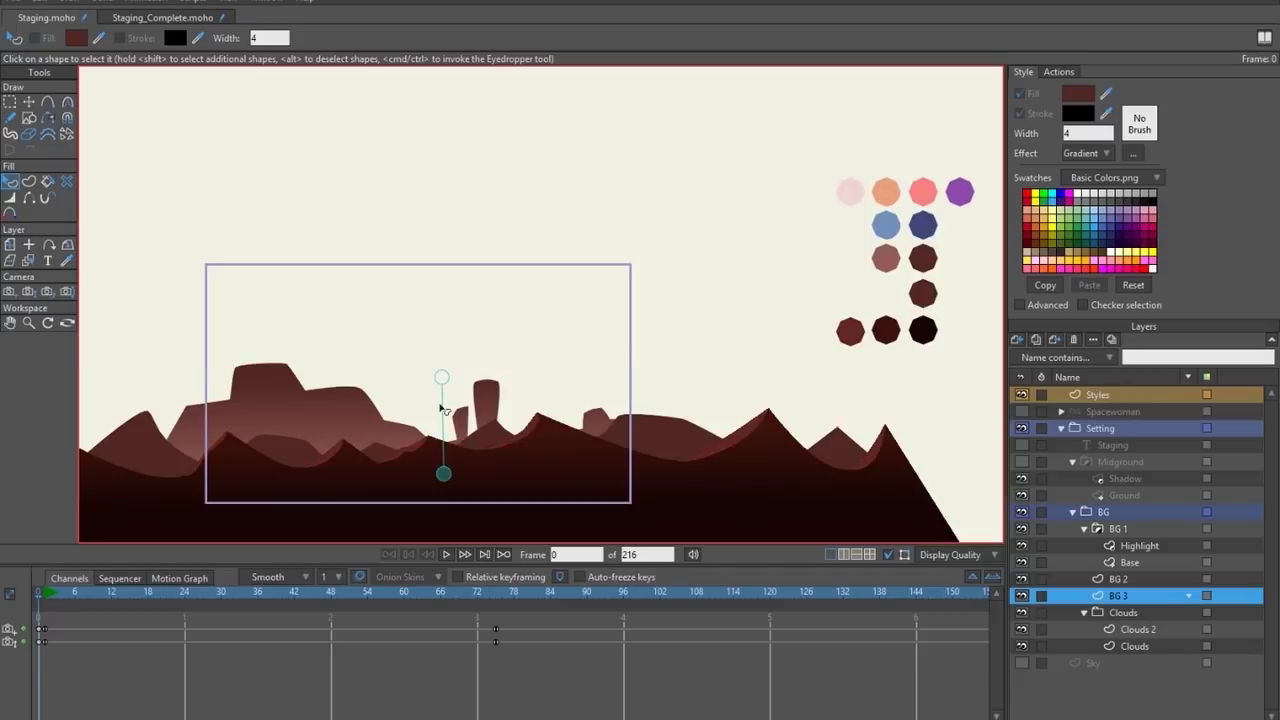
click(443, 466)
drag(443, 468, 443, 355)
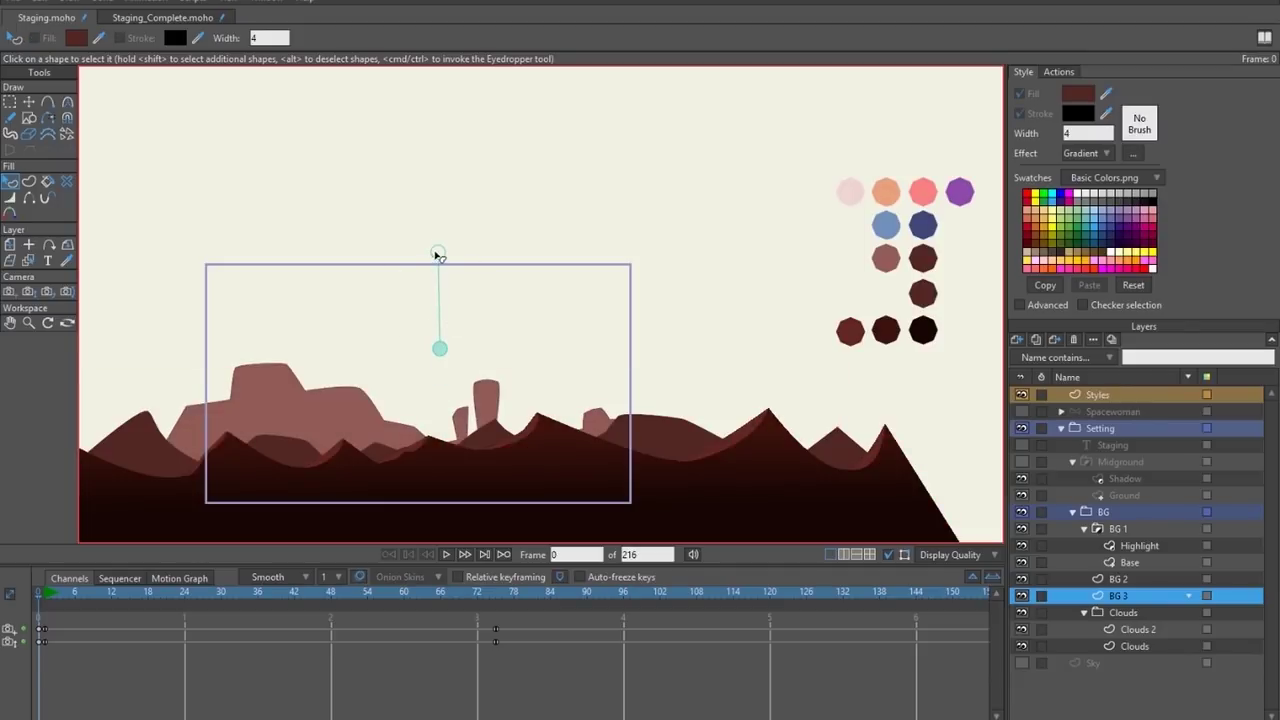
drag(438, 256, 438, 481)
scroll(410, 460, up, 5)
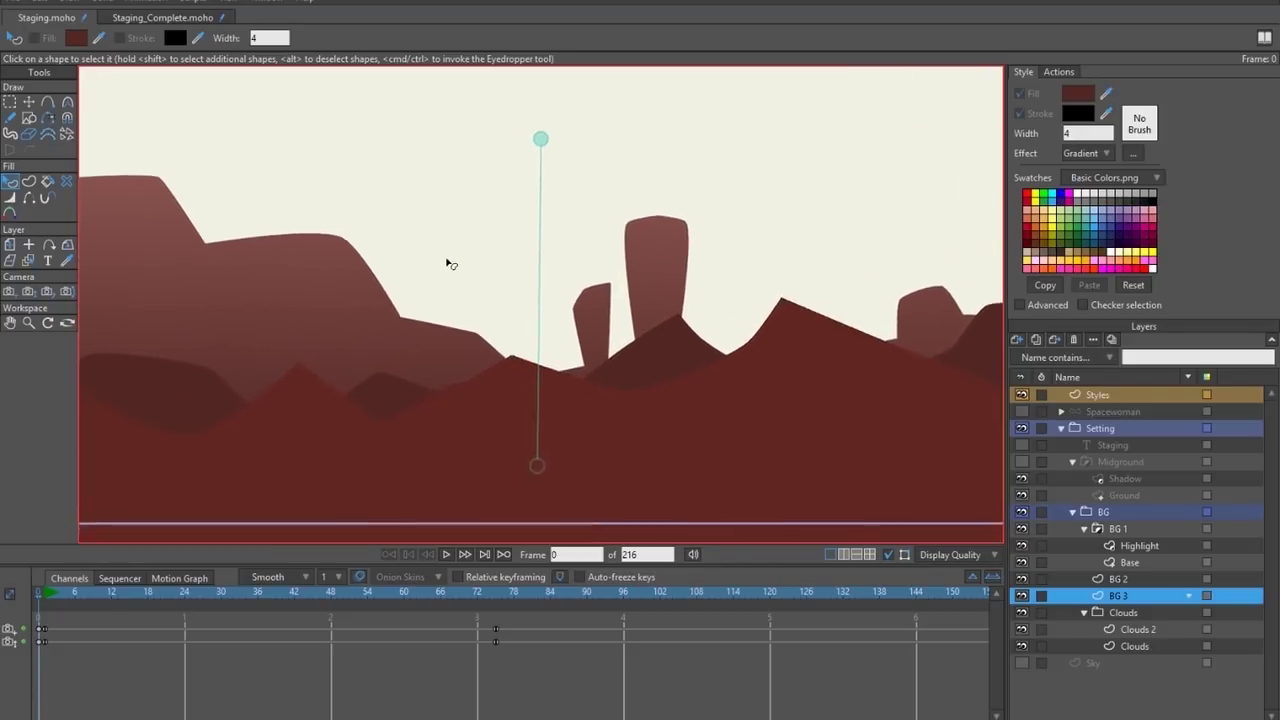
scroll(449, 263, down, 2)
mouse_move(528, 440)
mouse_down()
mouse_move(529, 474)
mouse_move(514, 343)
mouse_move(549, 337)
mouse_move(540, 455)
mouse_up()
drag(539, 499, 540, 516)
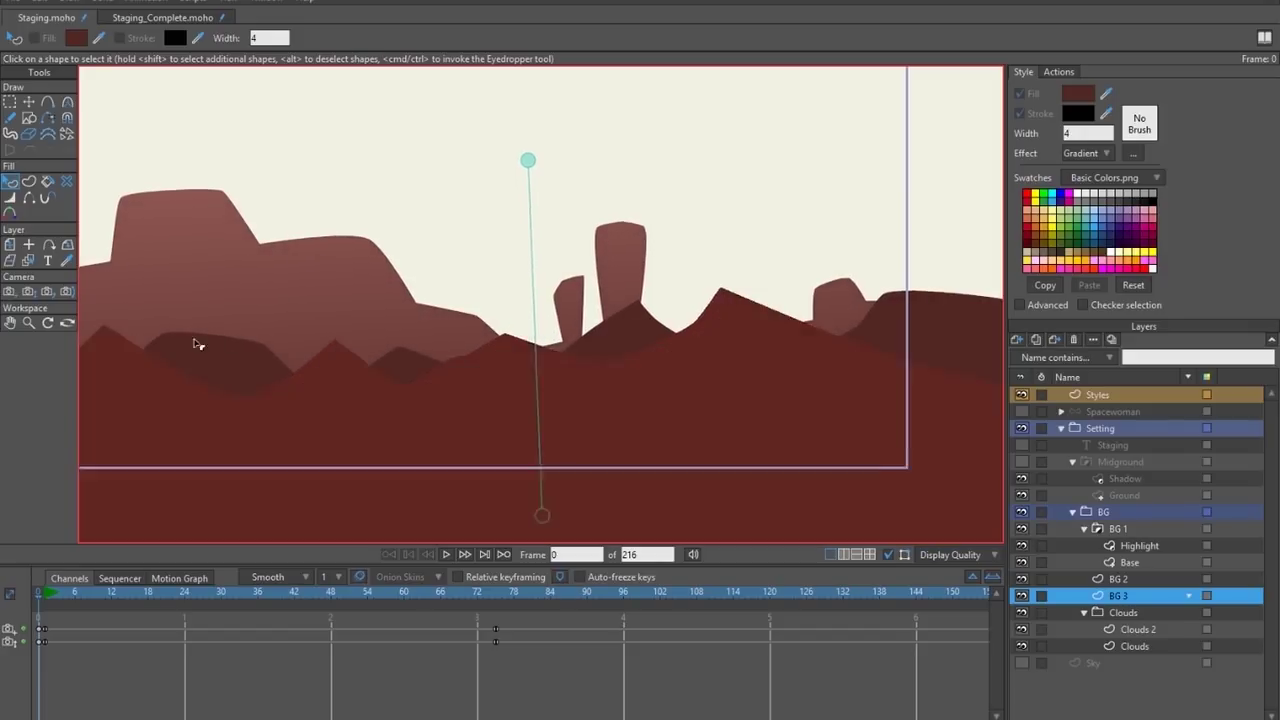
Shorten the reversed BG 3 gradient from both ends, keeping it near vertical, and check frame 0 in a test render.
drag(197, 346, 350, 321)
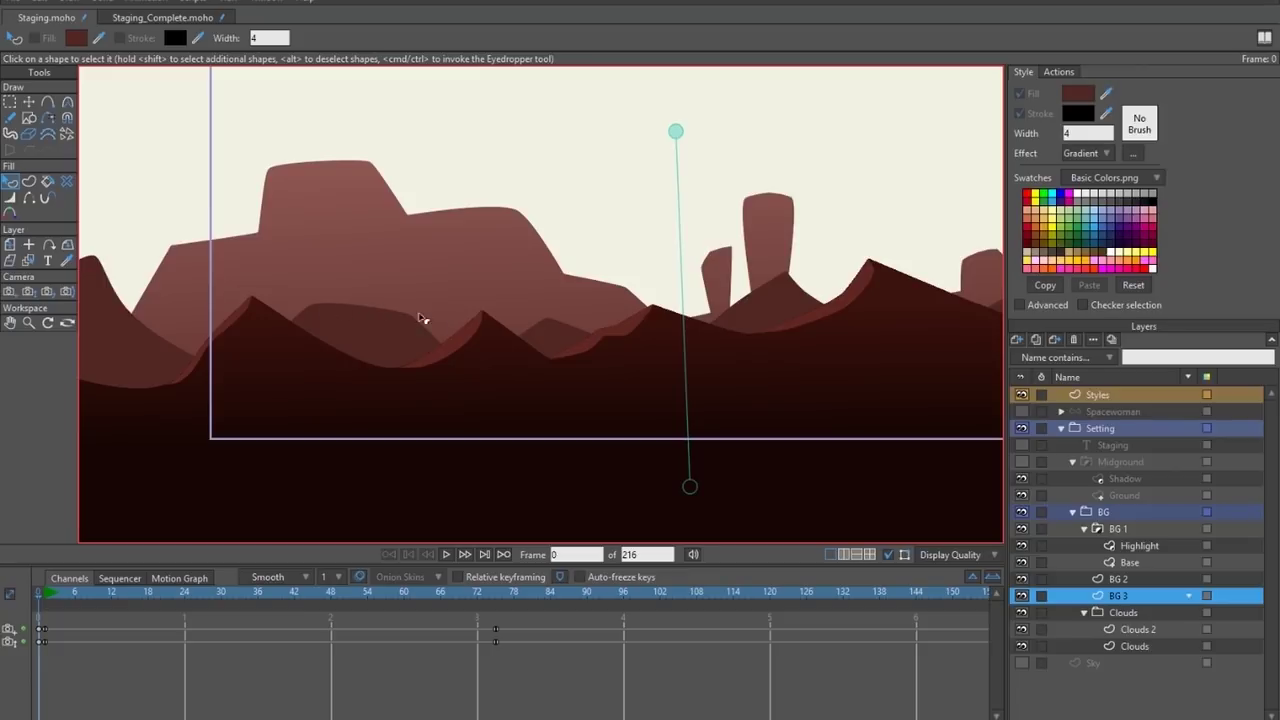
drag(437, 332, 403, 324)
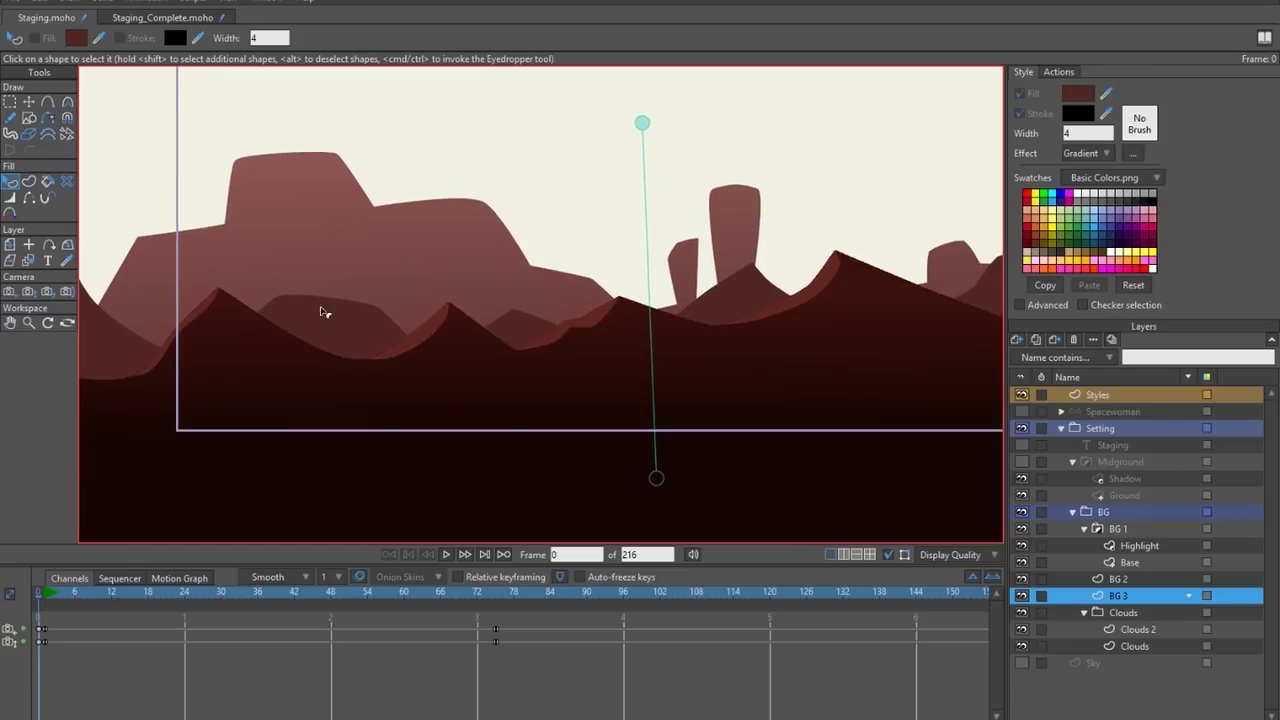
drag(660, 478, 640, 377)
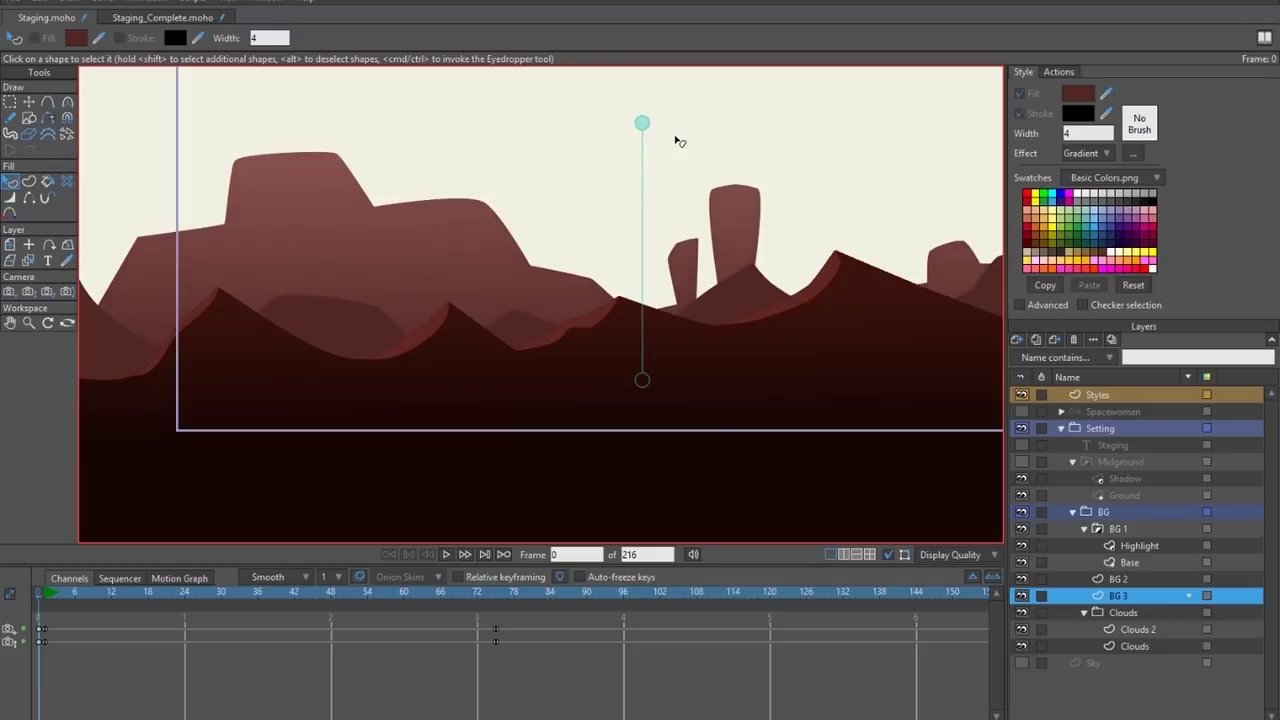
mouse_move(643, 121)
mouse_down()
mouse_move(620, 289)
mouse_move(609, 189)
mouse_move(606, 217)
mouse_move(643, 377)
mouse_move(600, 206)
mouse_up()
scroll(523, 363, down, 3)
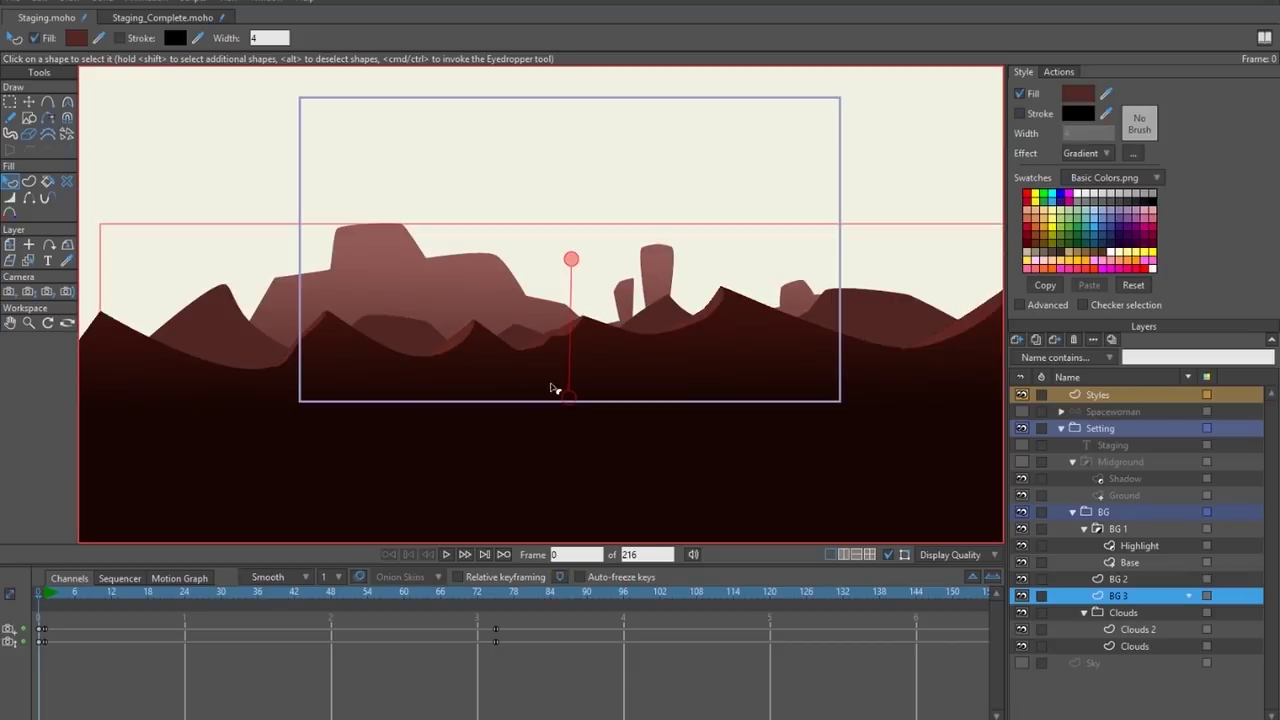
key(ctrl+r)
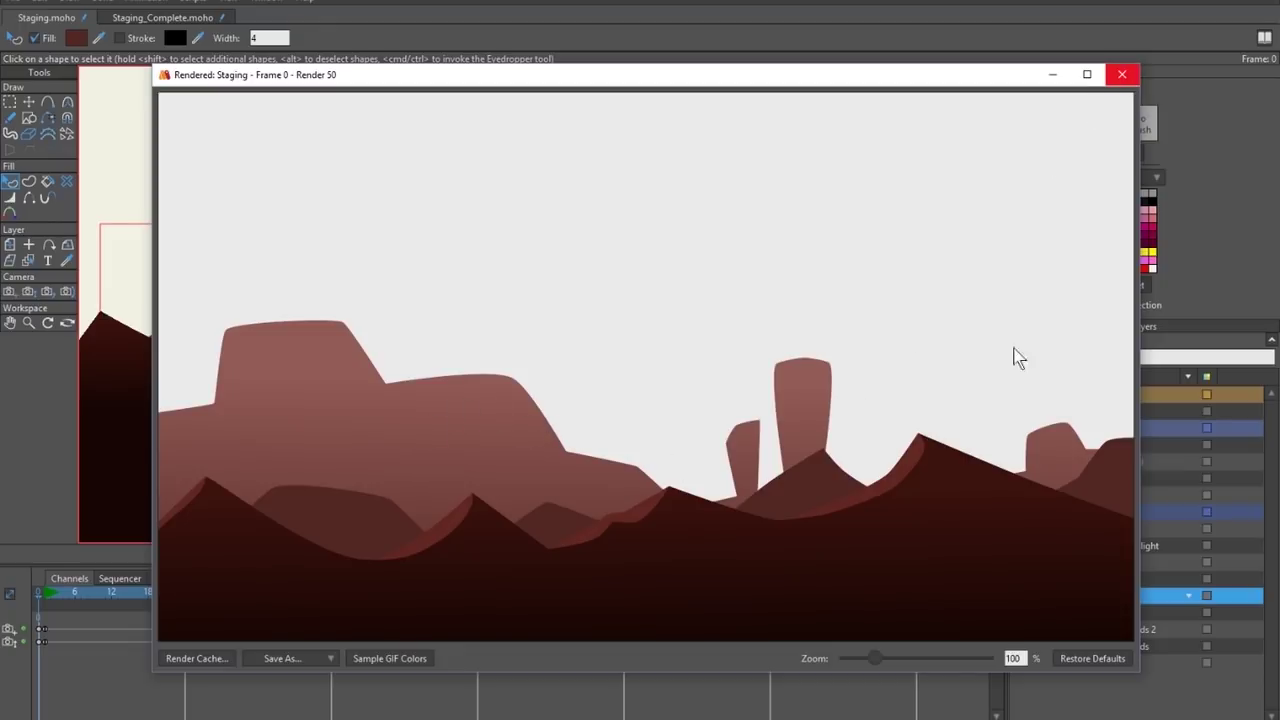
click(1122, 74)
Add a point on the smaller rock pillar's right side, adjust its upper right corner, and smooth that corner.
scroll(786, 349, up, 6)
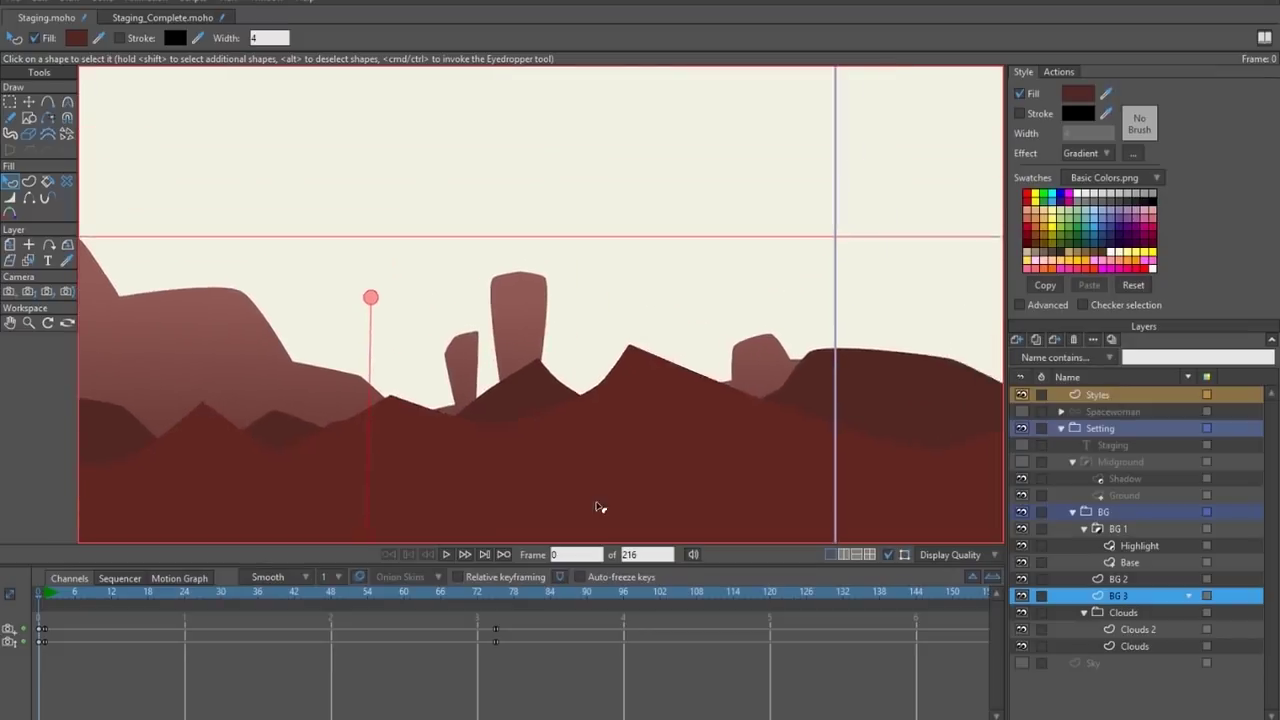
key(t)
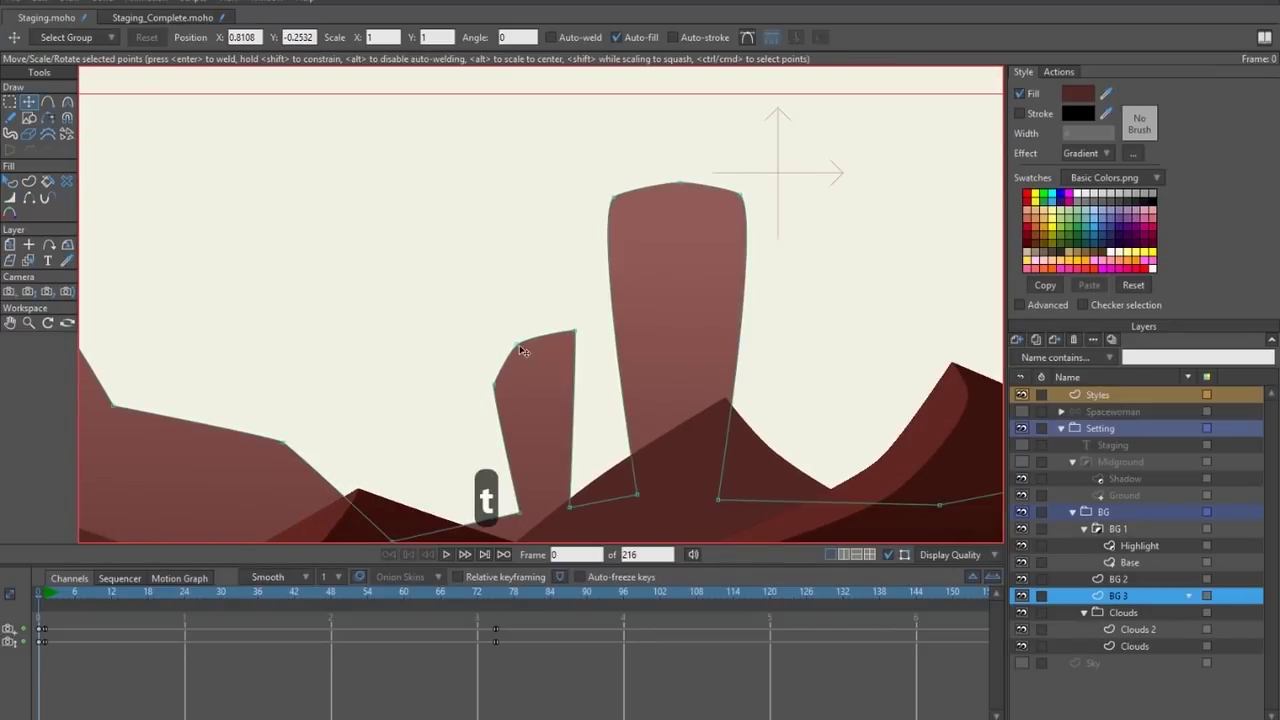
key(a)
key(t)
click(574, 333)
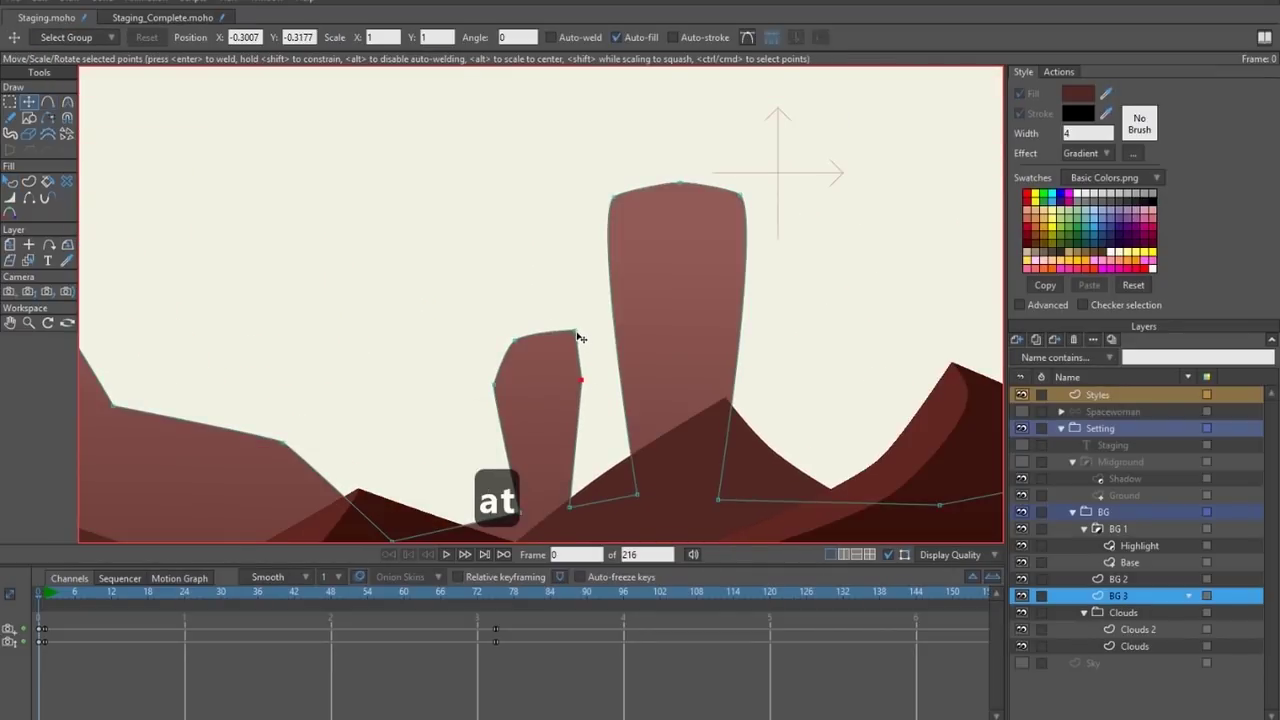
key(c)
key(ctrl+z)
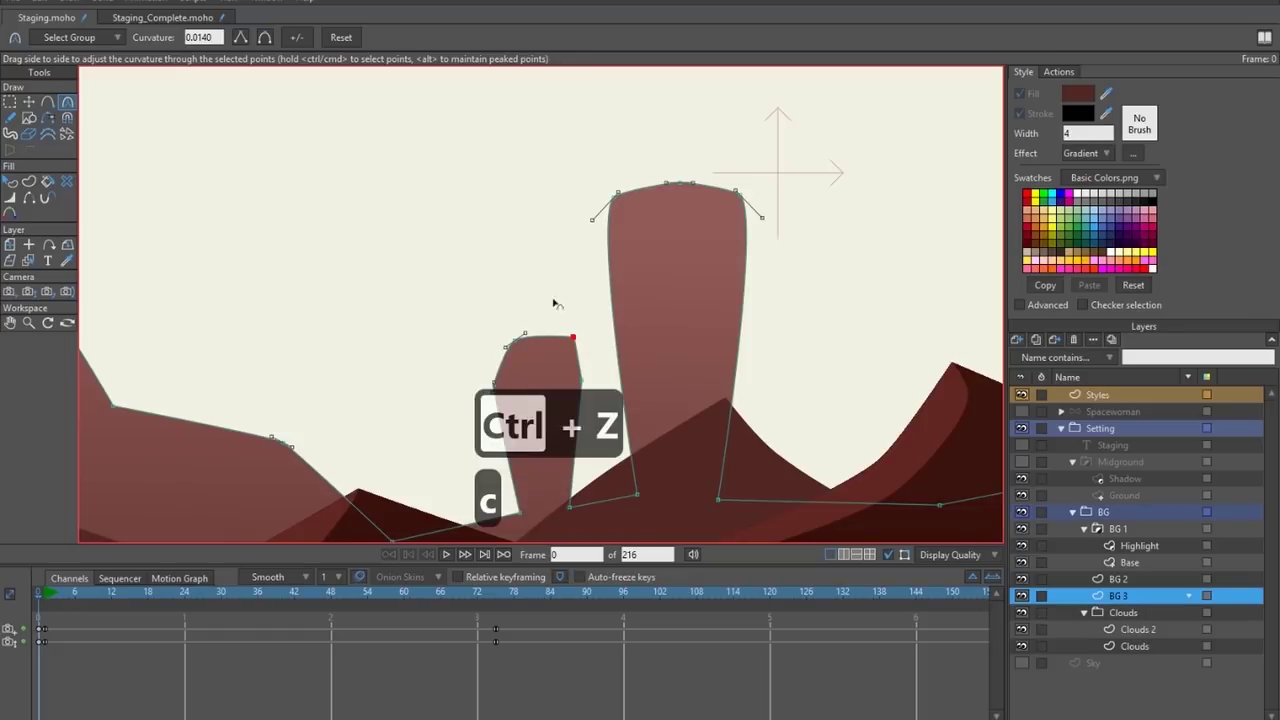
click(265, 37)
key(t)
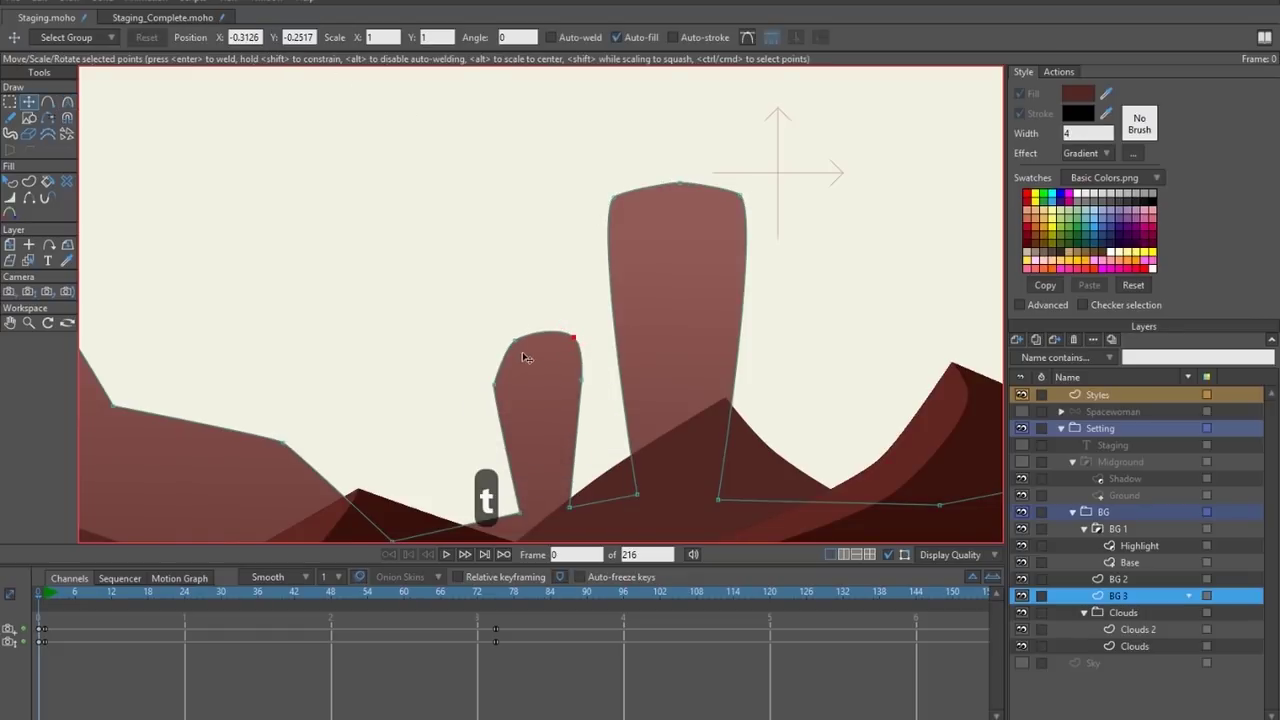
click(494, 385)
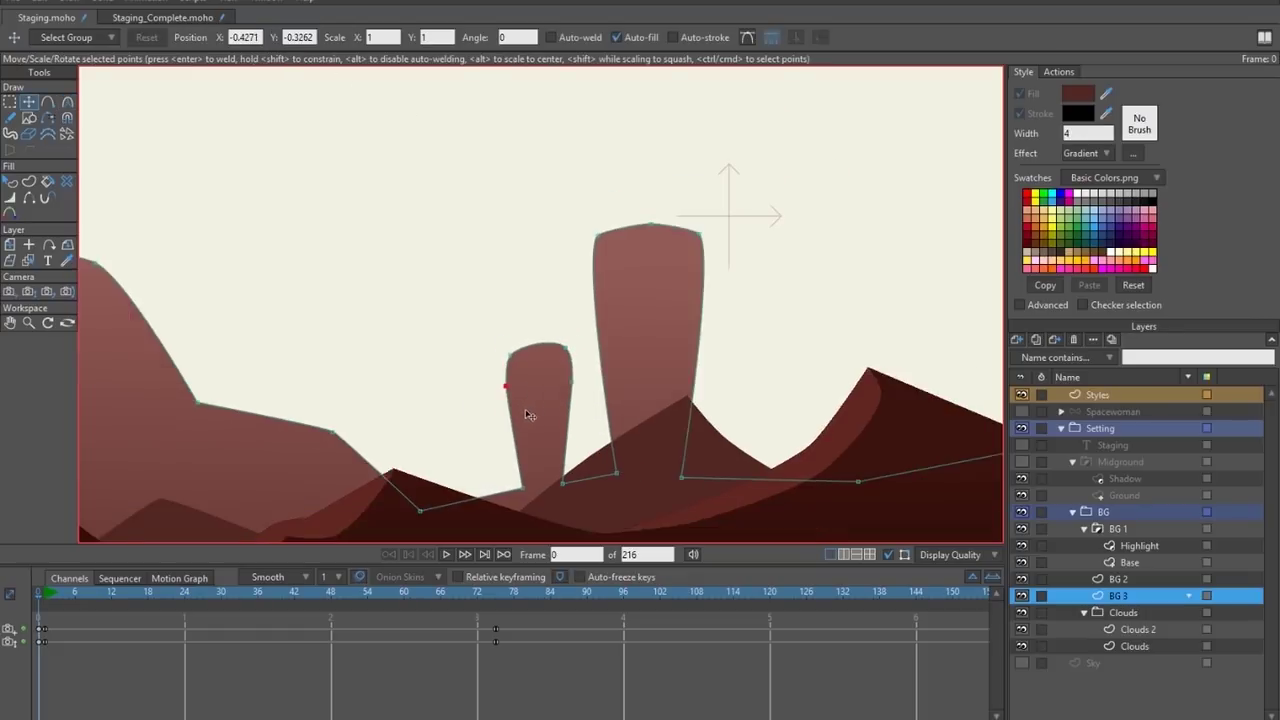
Add a point to the BG 3 outline between the bases of the two pillars, and show the Sky layer.
key(a)
key(t)
key(c)
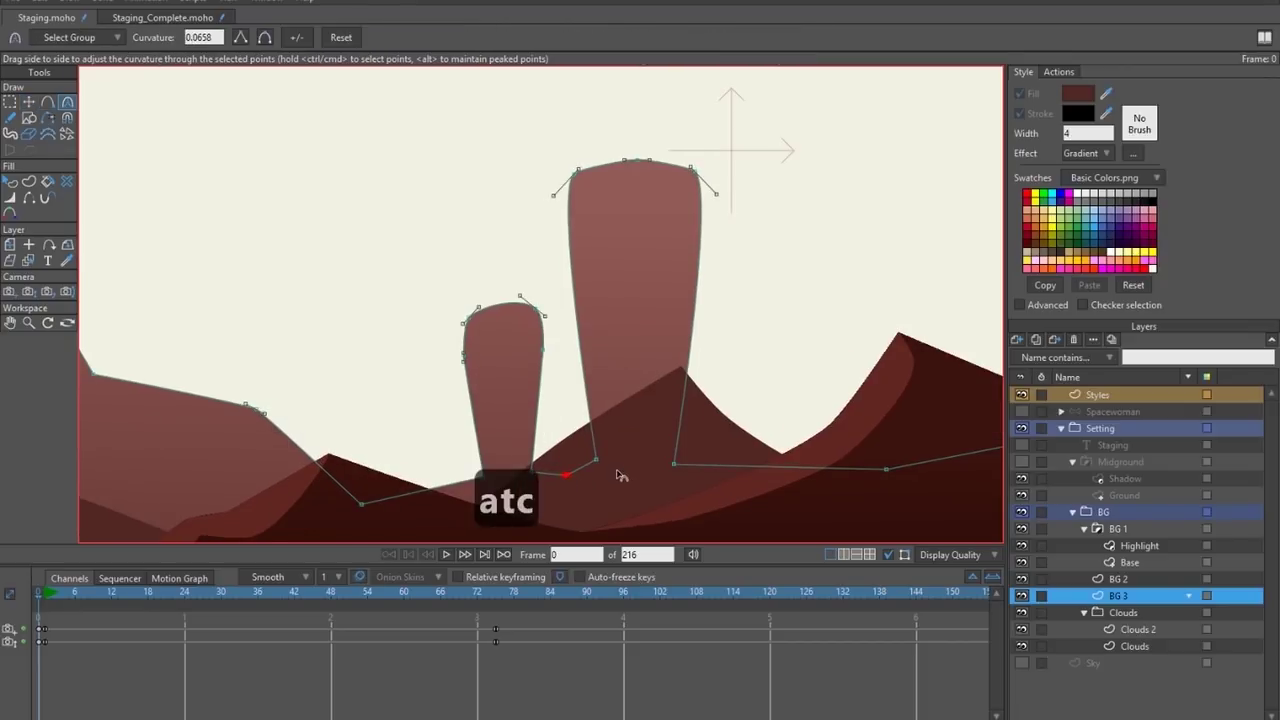
scroll(437, 291, down, 3)
scroll(510, 333, down, 2)
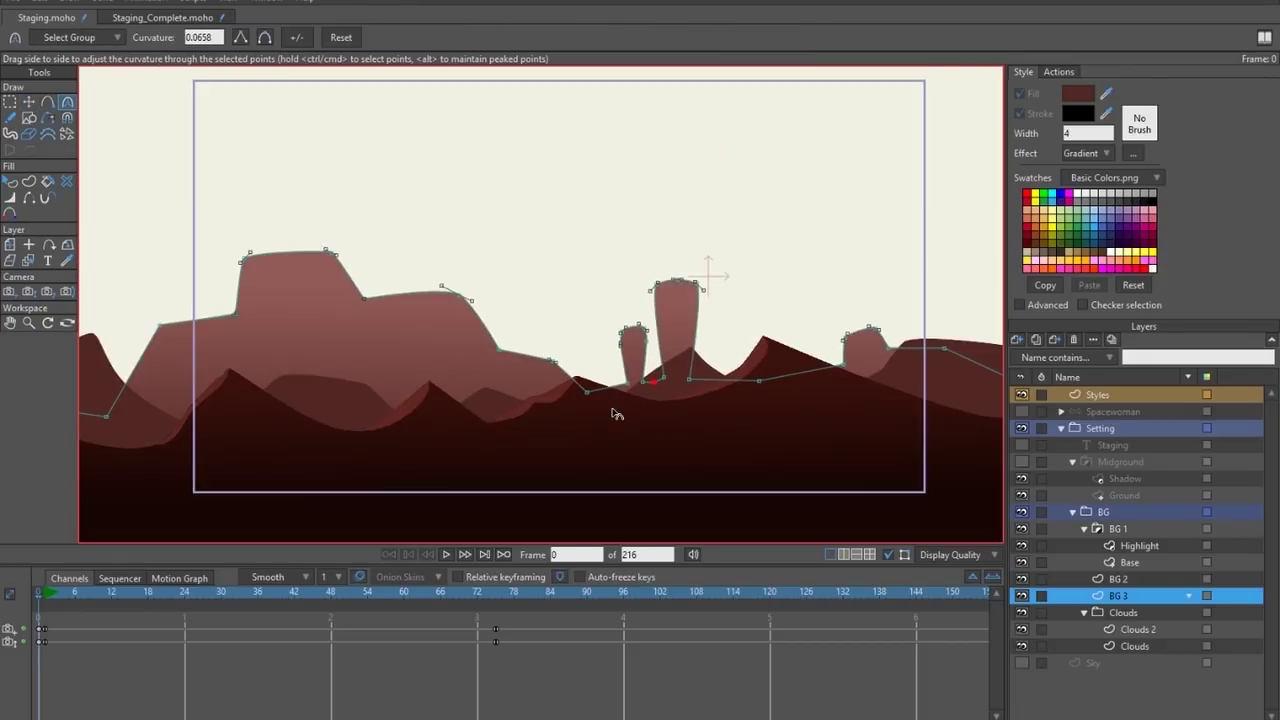
click(1021, 662)
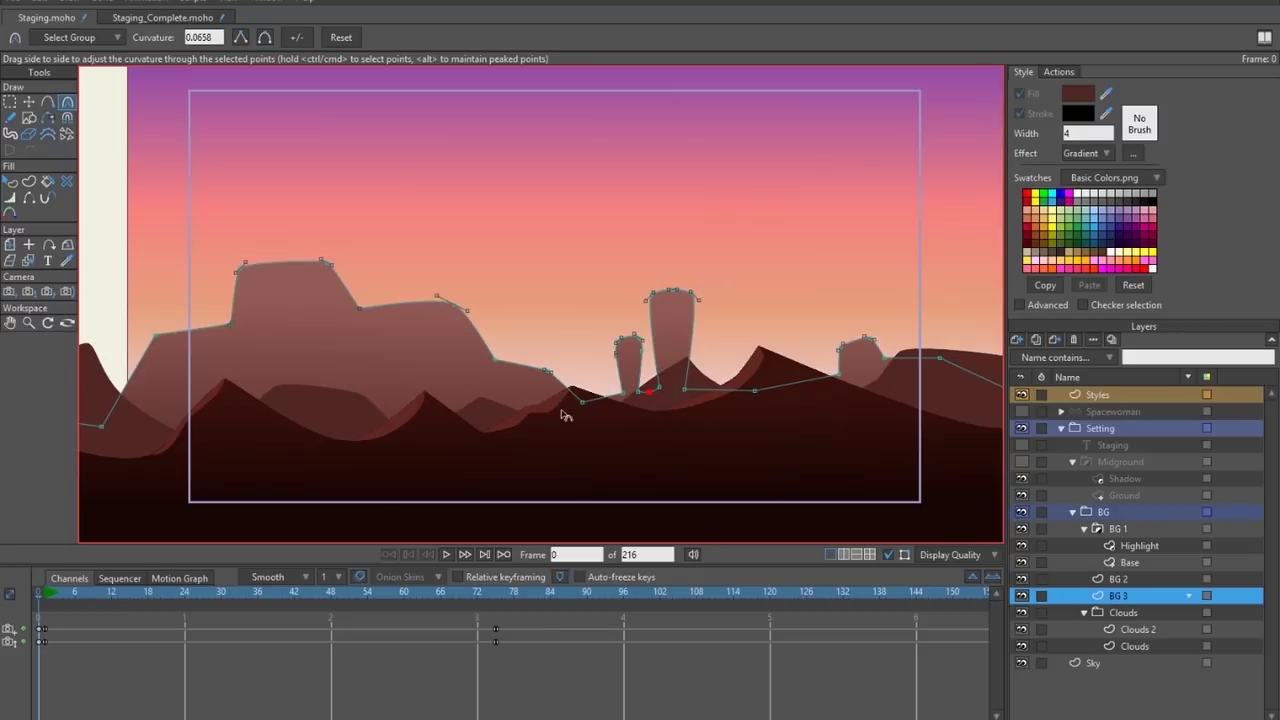
drag(562, 411, 534, 414)
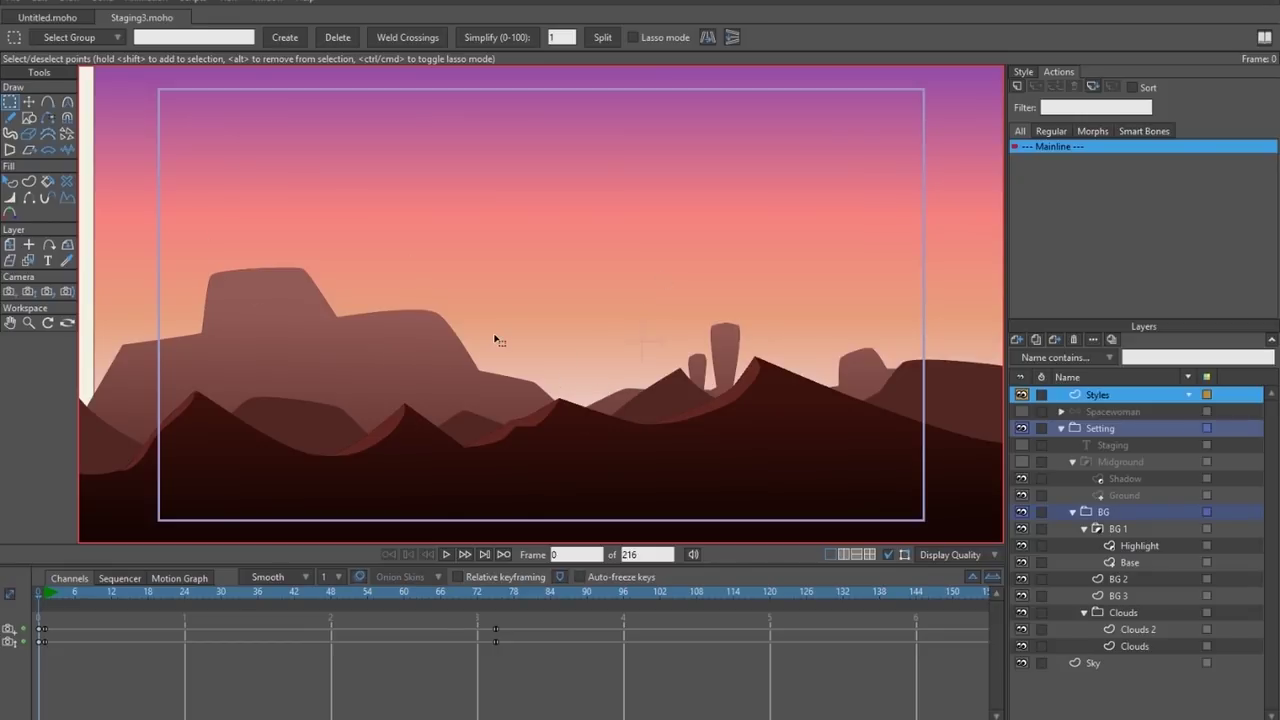
Select the Clouds 2 layer, choose the Gradient fill effect, and remove the gradient's middle color.
click(1150, 628)
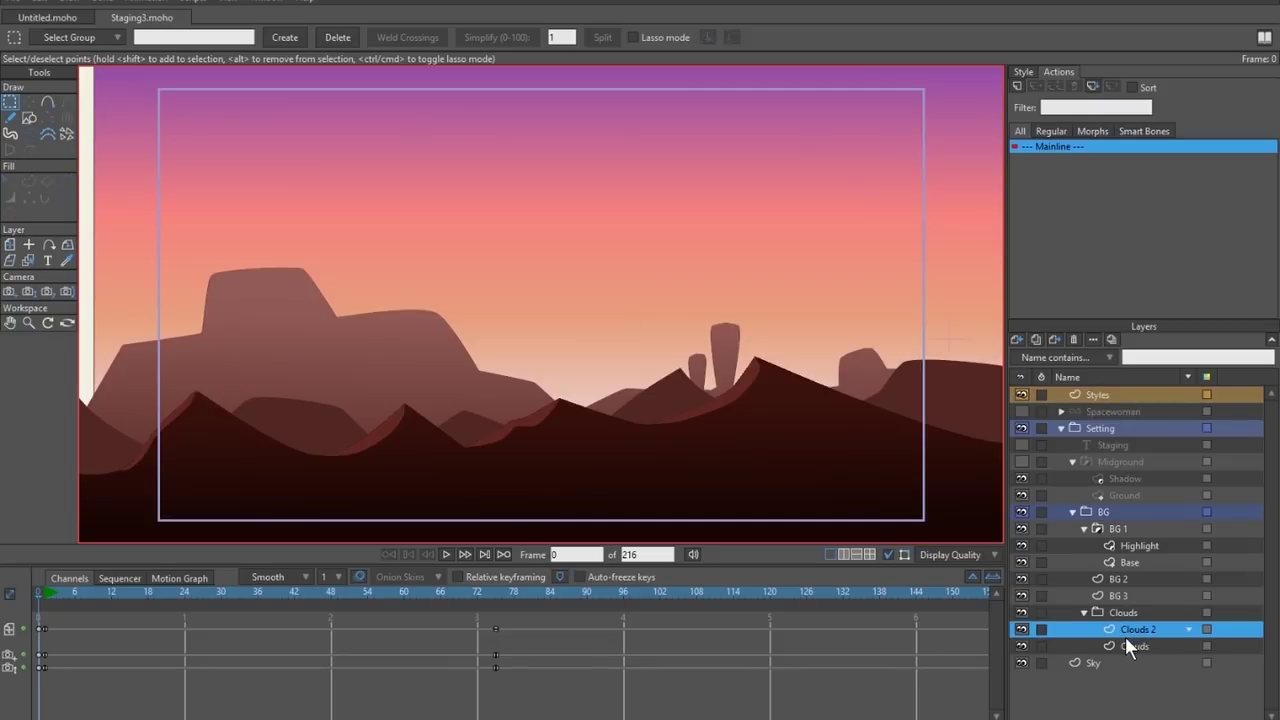
drag(744, 222, 232, 322)
drag(792, 278, 604, 400)
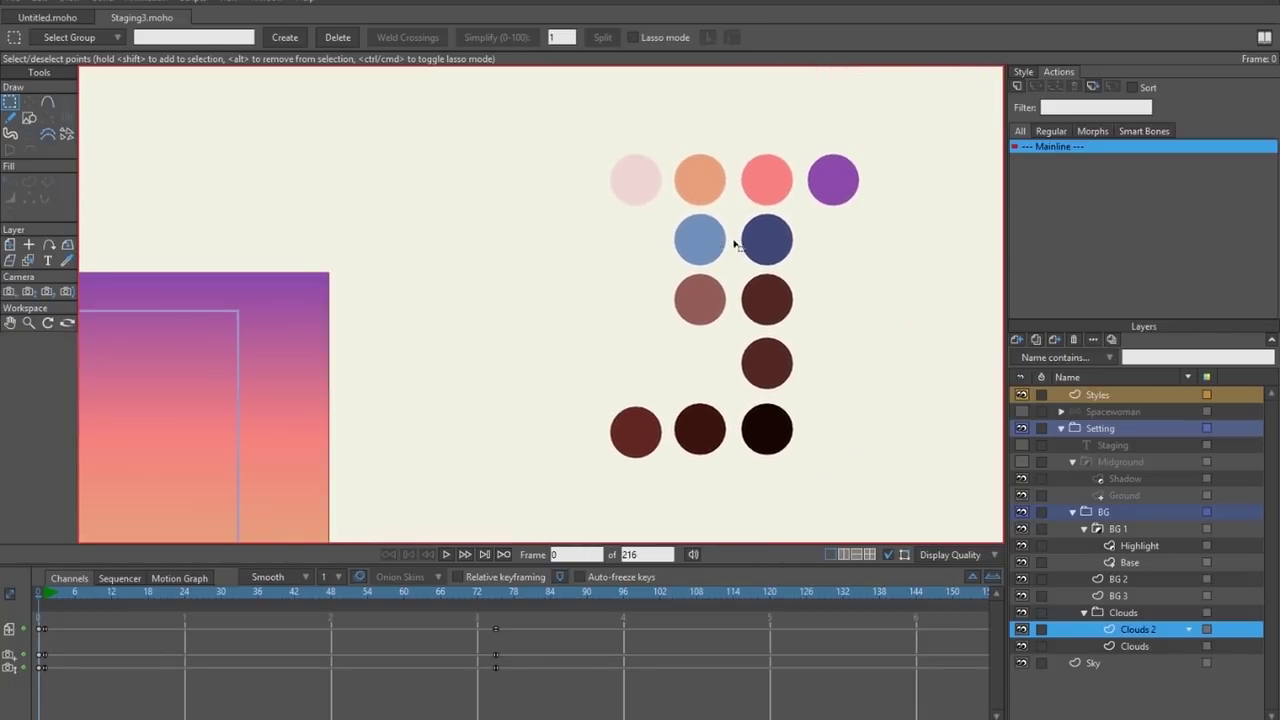
click(1024, 71)
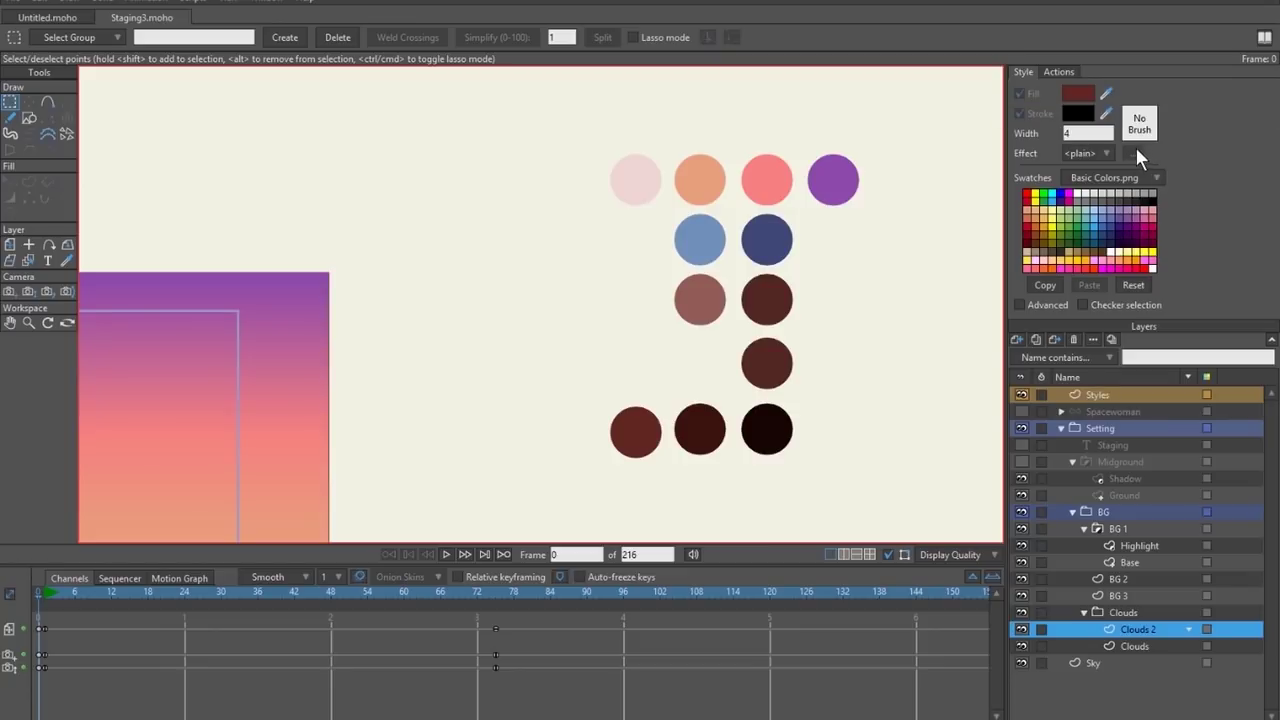
click(1096, 160)
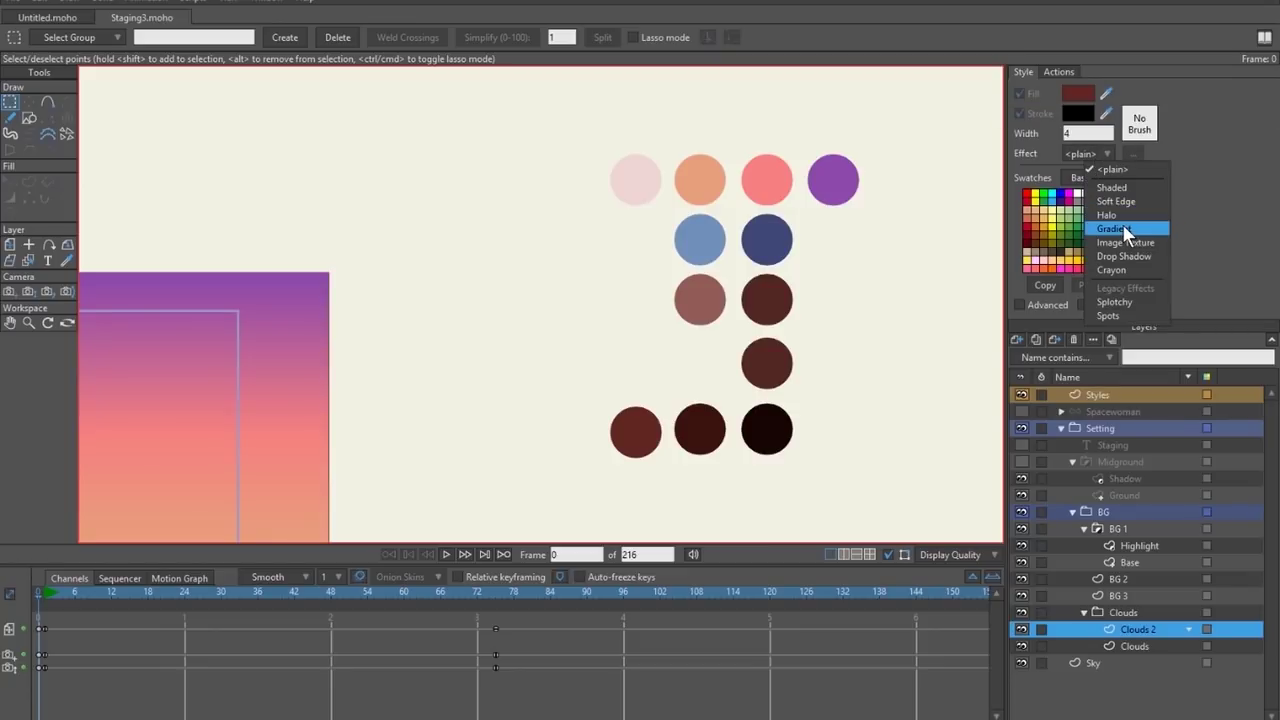
click(1122, 223)
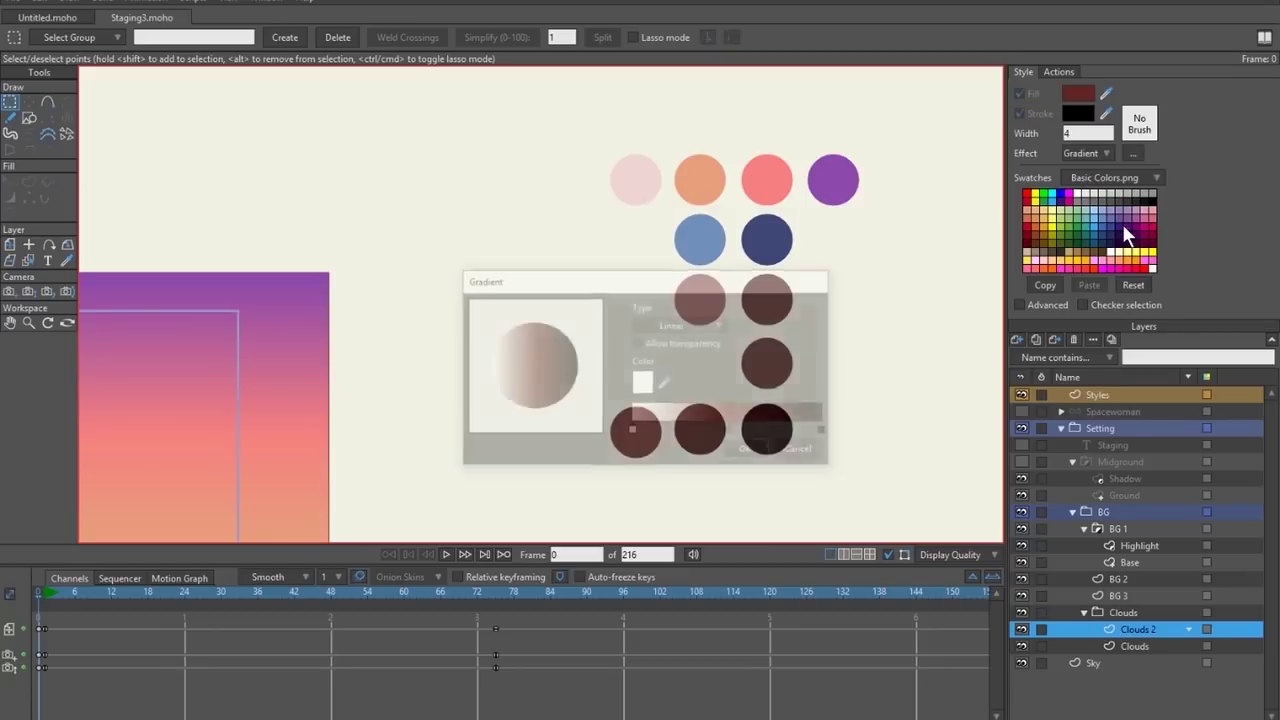
click(730, 429)
key(Delete)
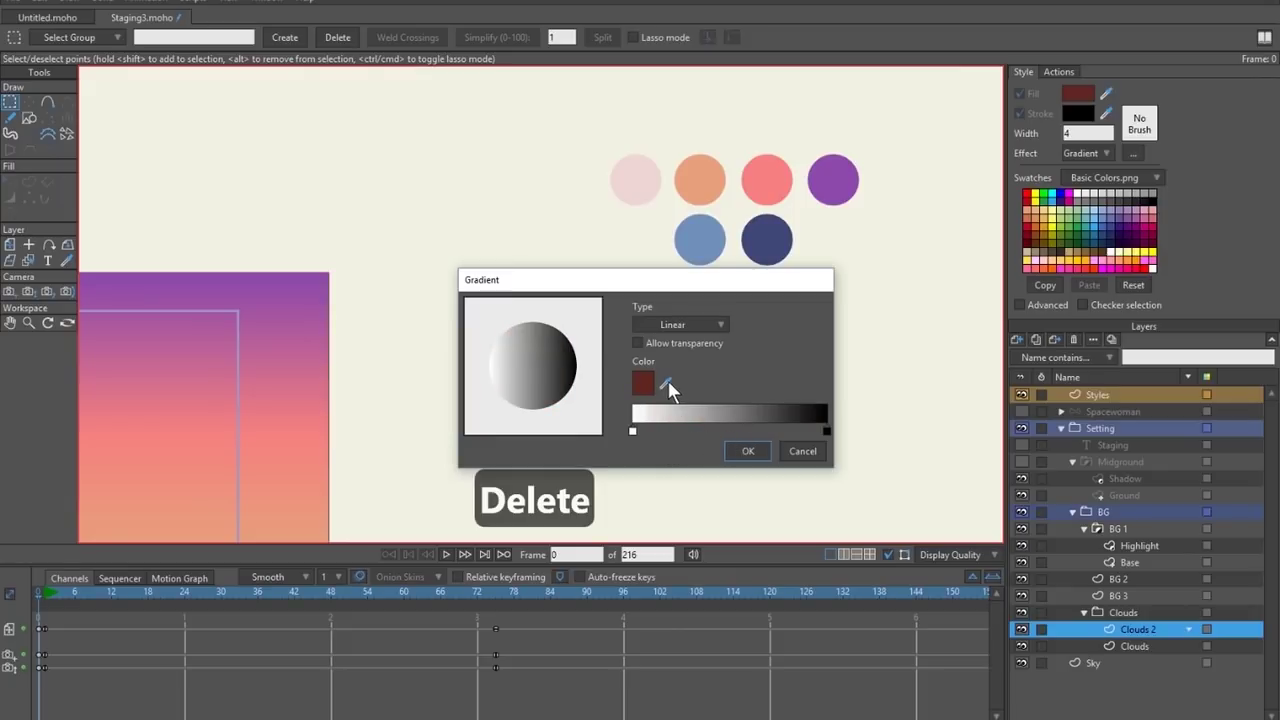
Set the gradient's starting color from the light blue palette circle and its end color from the navy one, and apply it.
click(631, 432)
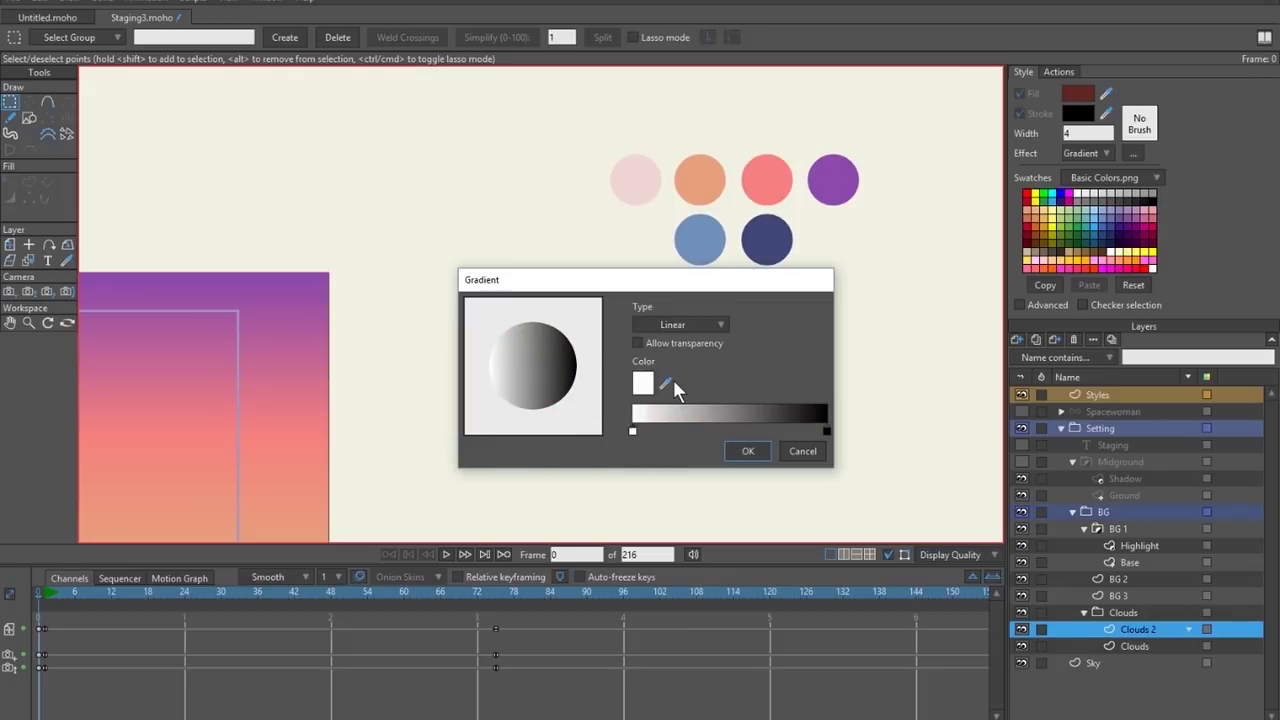
drag(671, 382, 706, 236)
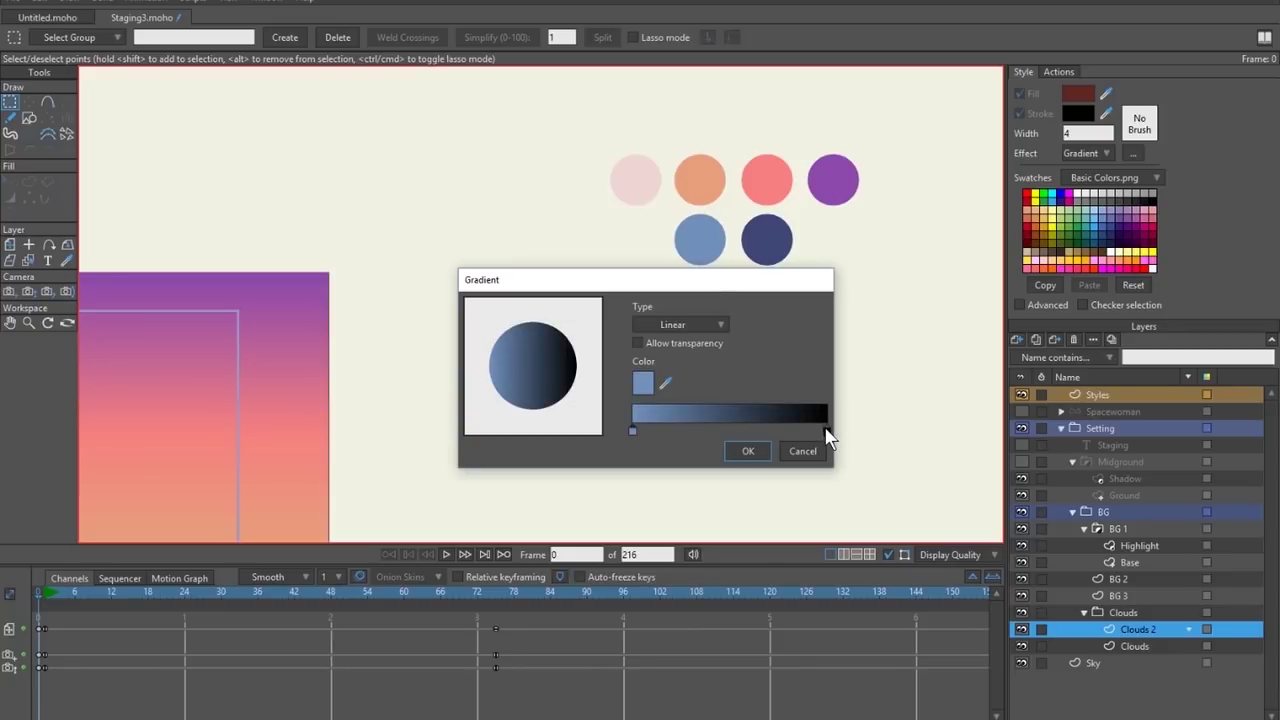
click(827, 431)
drag(667, 381, 763, 237)
click(739, 446)
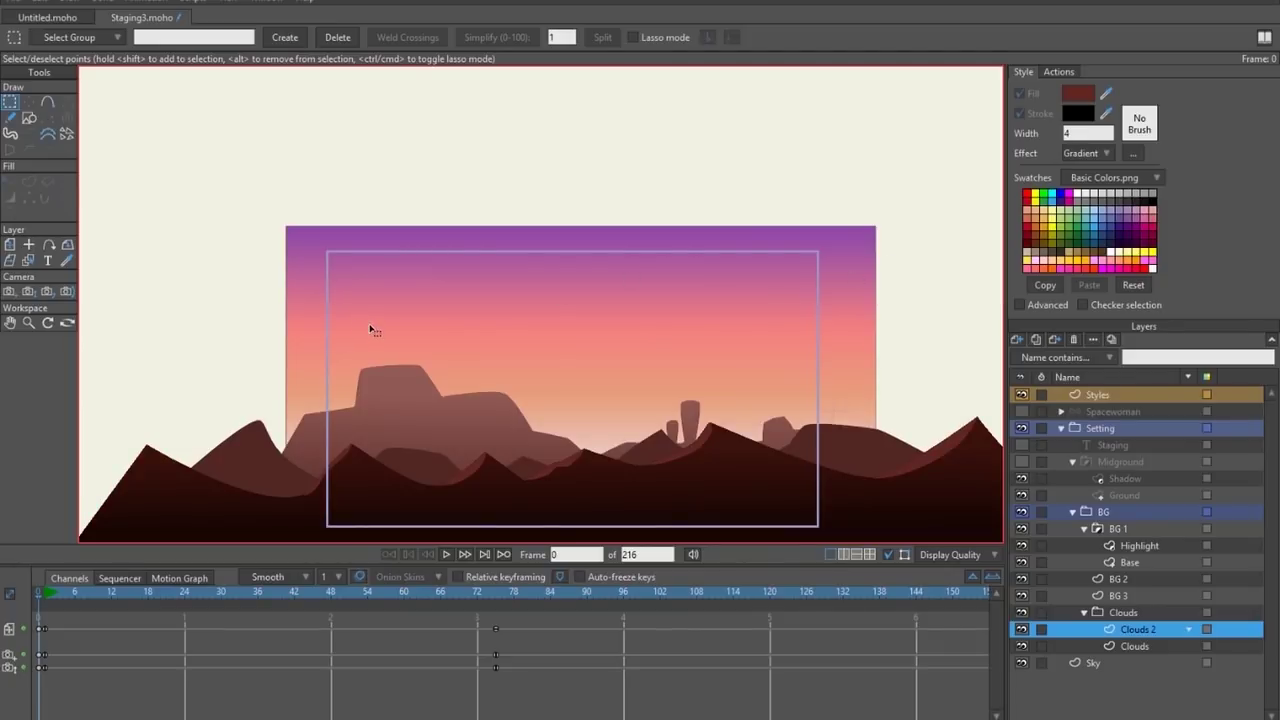
On Clouds 2, draw a closed, filled jagged cloud above the mesa with a flat base and a tall central peak.
key(a)
scroll(383, 323, up, 3)
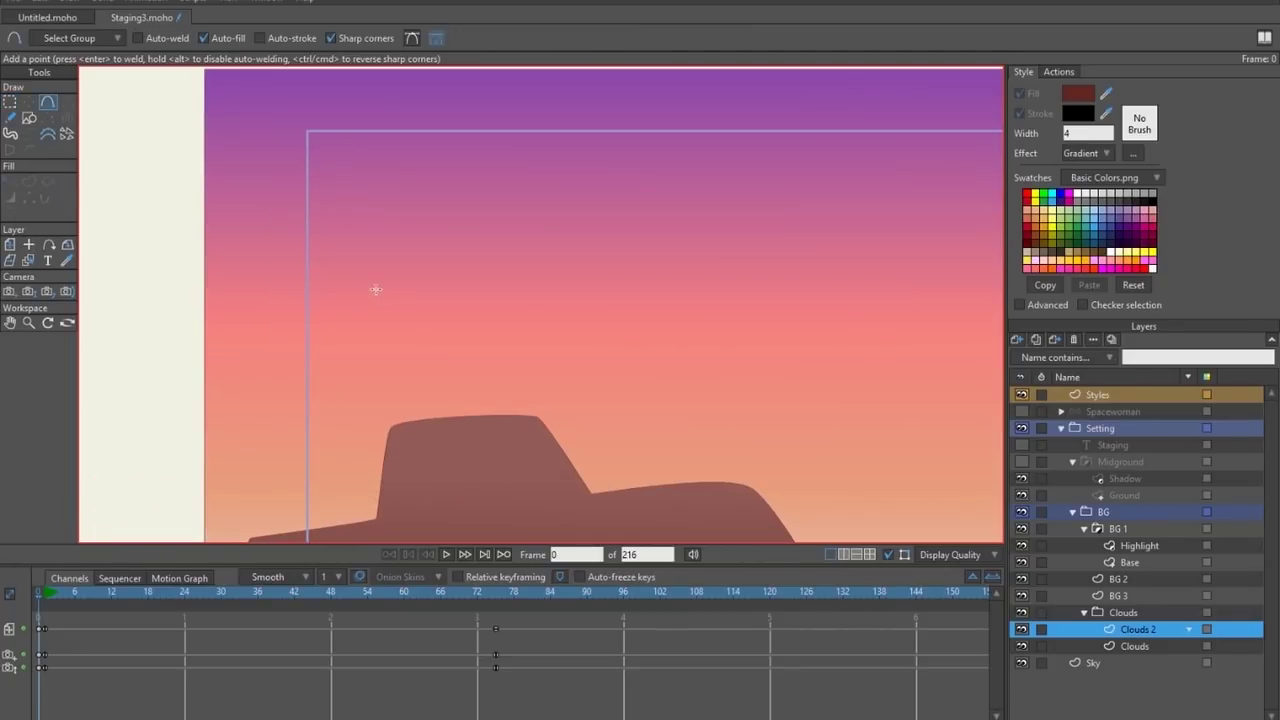
drag(465, 325, 412, 284)
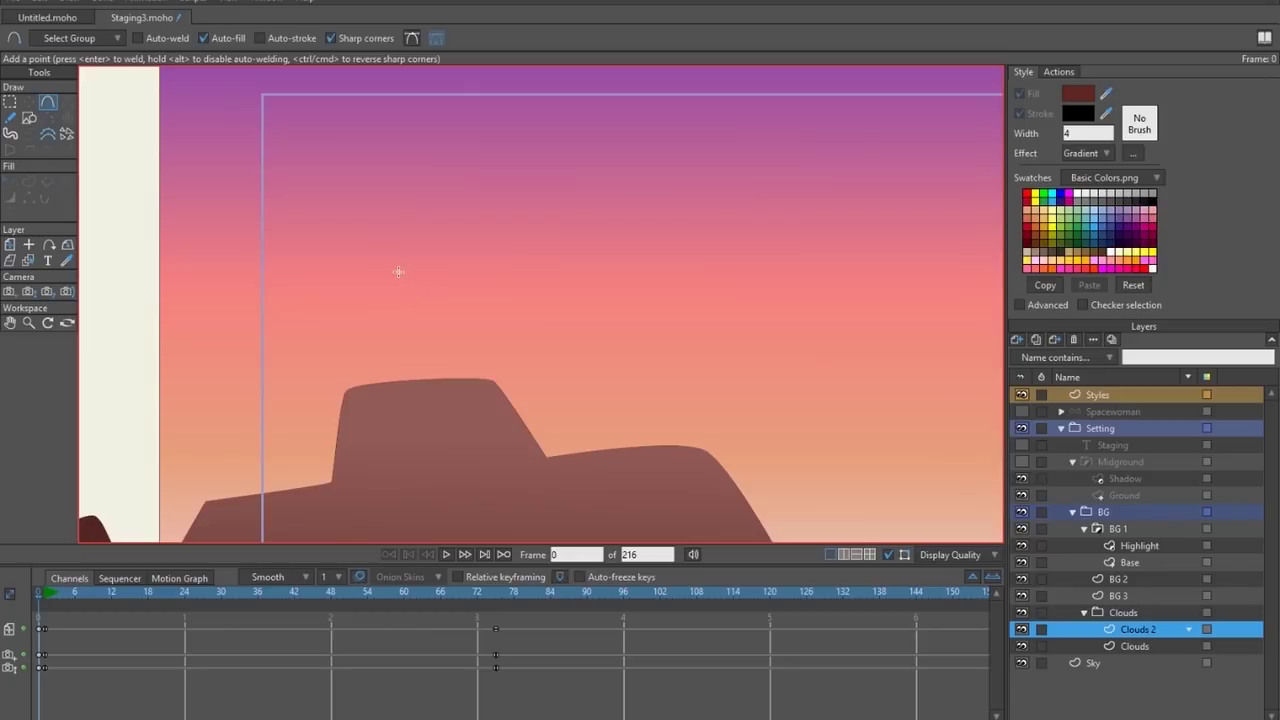
scroll(398, 272, down, 1)
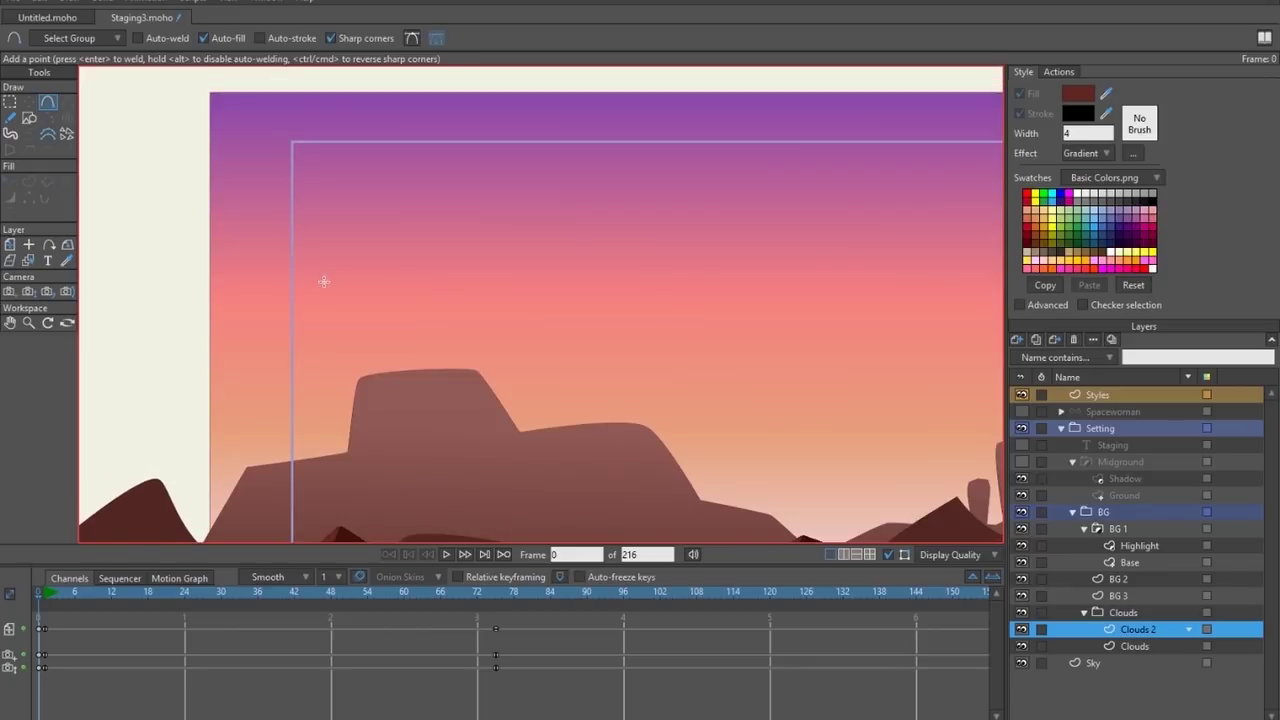
drag(324, 282, 706, 281)
mouse_move(324, 283)
mouse_down()
mouse_move(354, 264)
mouse_move(339, 222)
mouse_up()
drag(339, 222, 366, 232)
drag(366, 232, 390, 185)
drag(390, 185, 481, 216)
mouse_move(481, 216)
mouse_down()
mouse_move(536, 126)
mouse_move(591, 222)
mouse_move(654, 198)
mouse_move(644, 240)
mouse_up()
mouse_move(644, 240)
mouse_down()
mouse_move(709, 238)
mouse_move(689, 260)
mouse_move(737, 262)
mouse_move(704, 276)
mouse_move(749, 283)
mouse_up()
key(t)
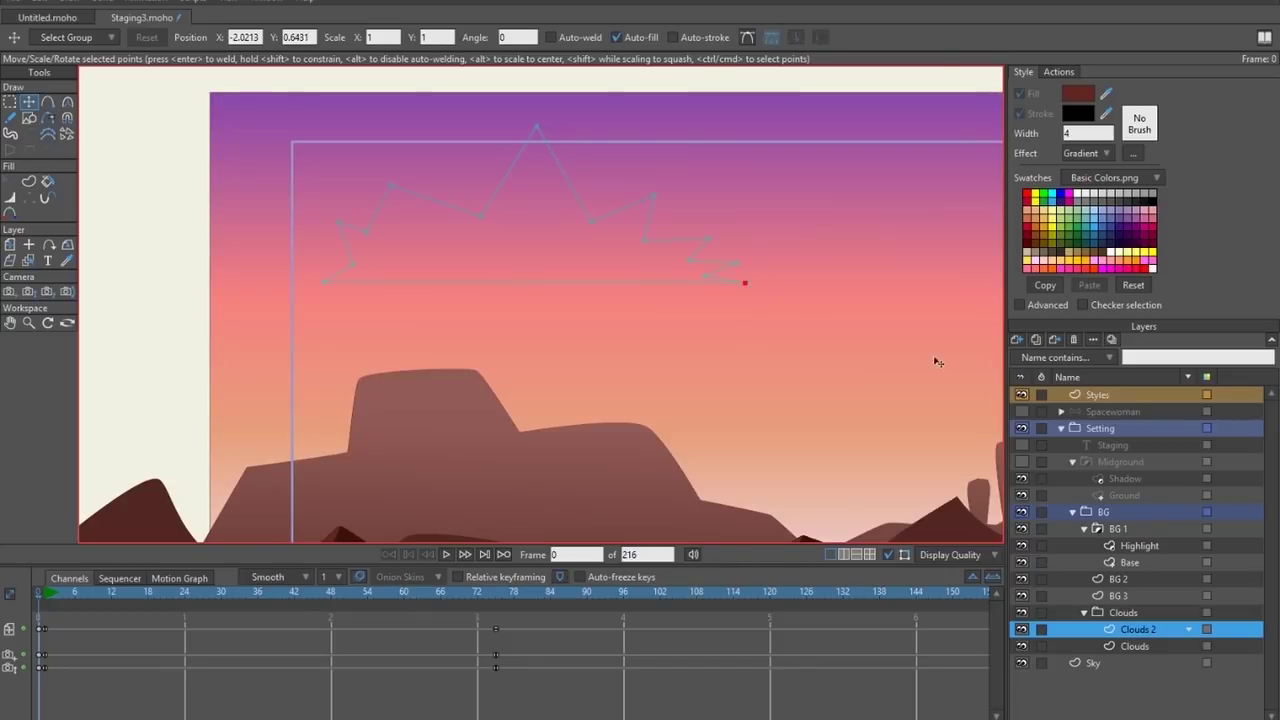
key(Return)
Hide the Sky layer and round the six outer tip points of the Clouds 2 cloud into smooth curves.
click(1022, 663)
scroll(611, 306, up, 2)
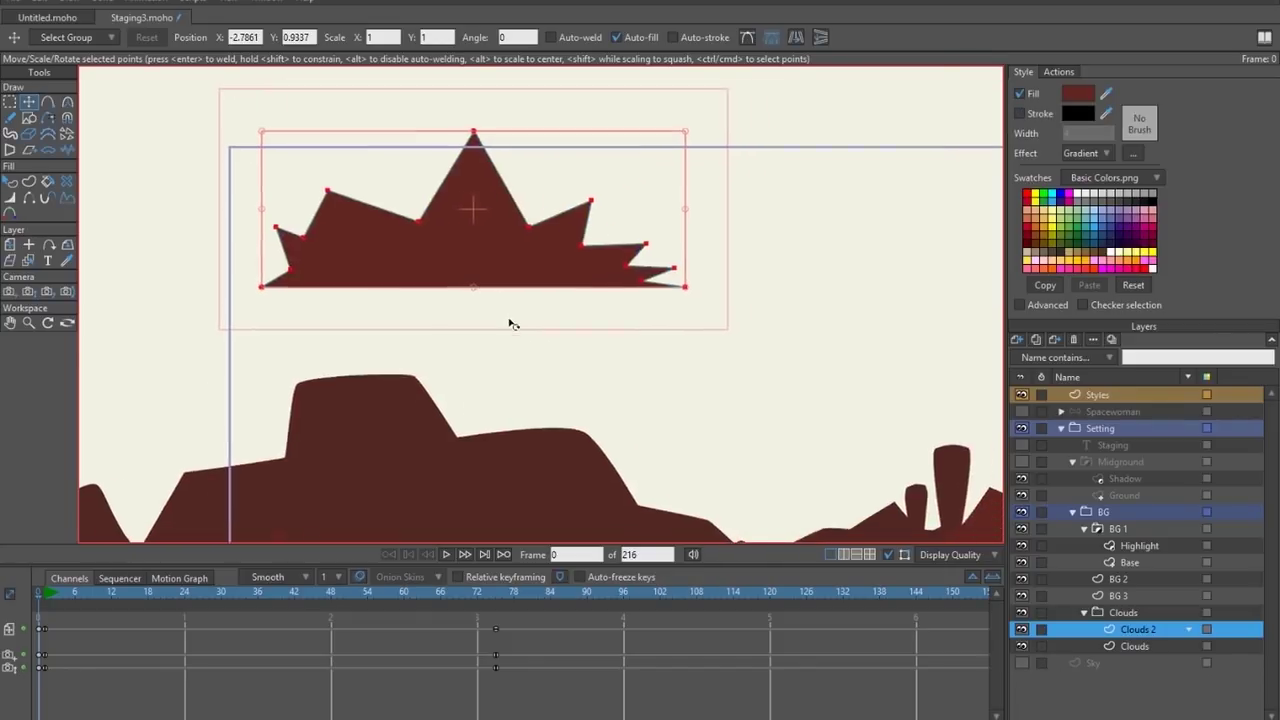
scroll(466, 316, down, 2)
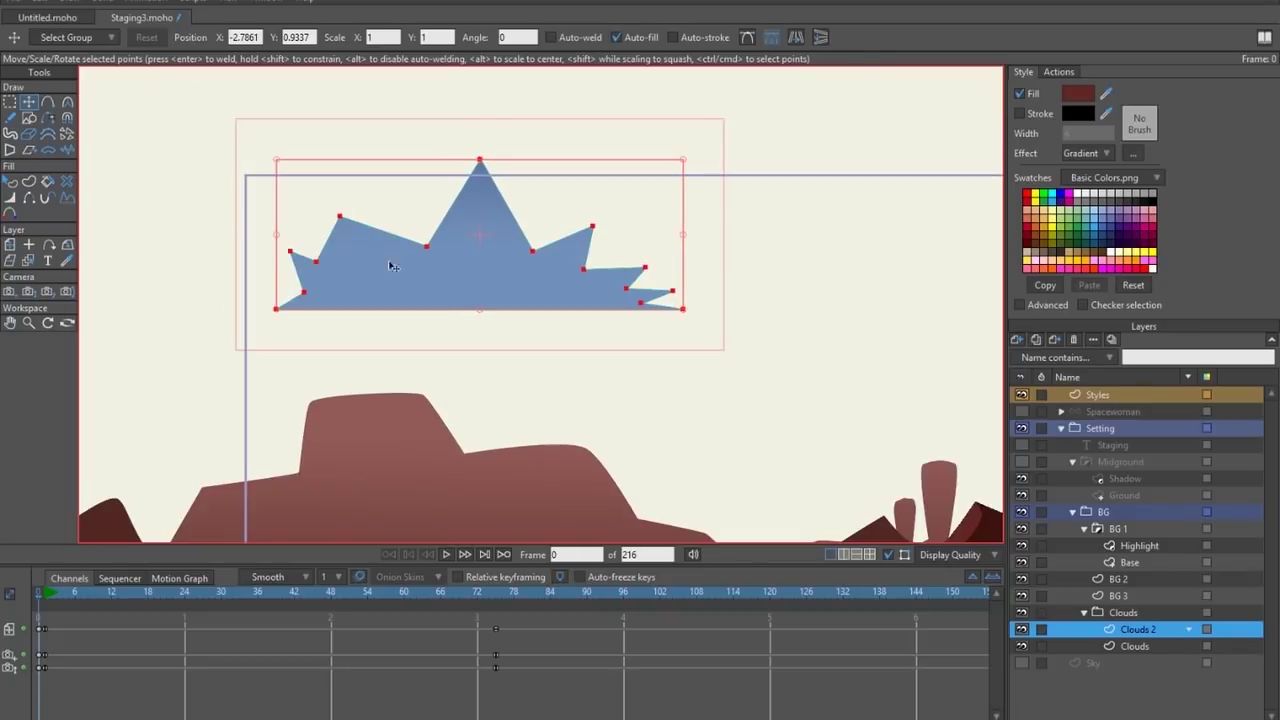
key(g)
click(323, 300)
drag(275, 257, 288, 290)
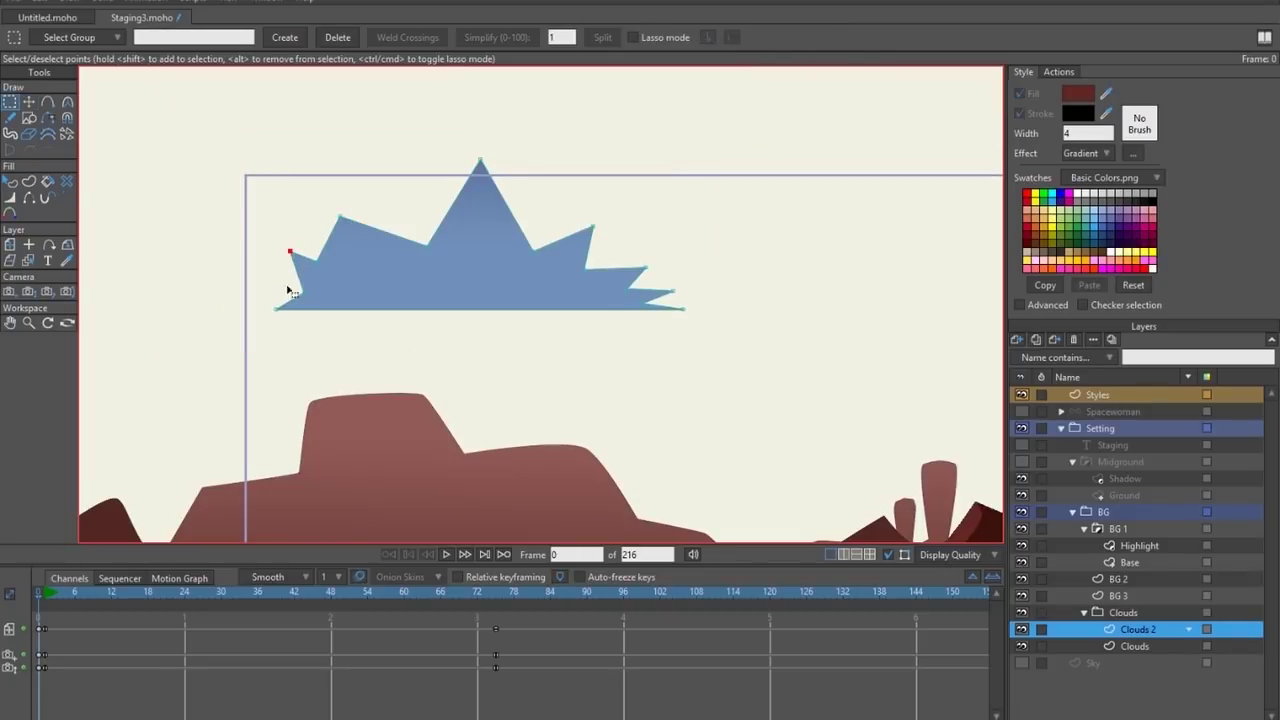
drag(298, 220, 345, 222)
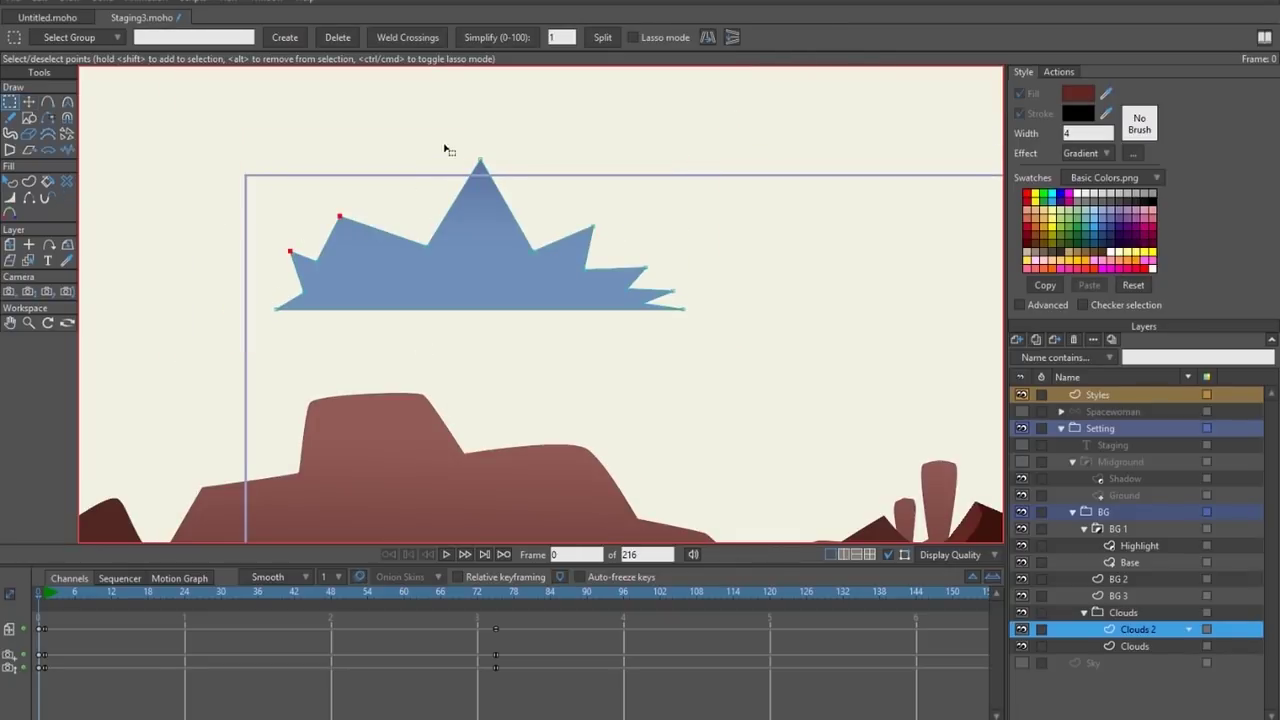
drag(446, 149, 680, 298)
key(c)
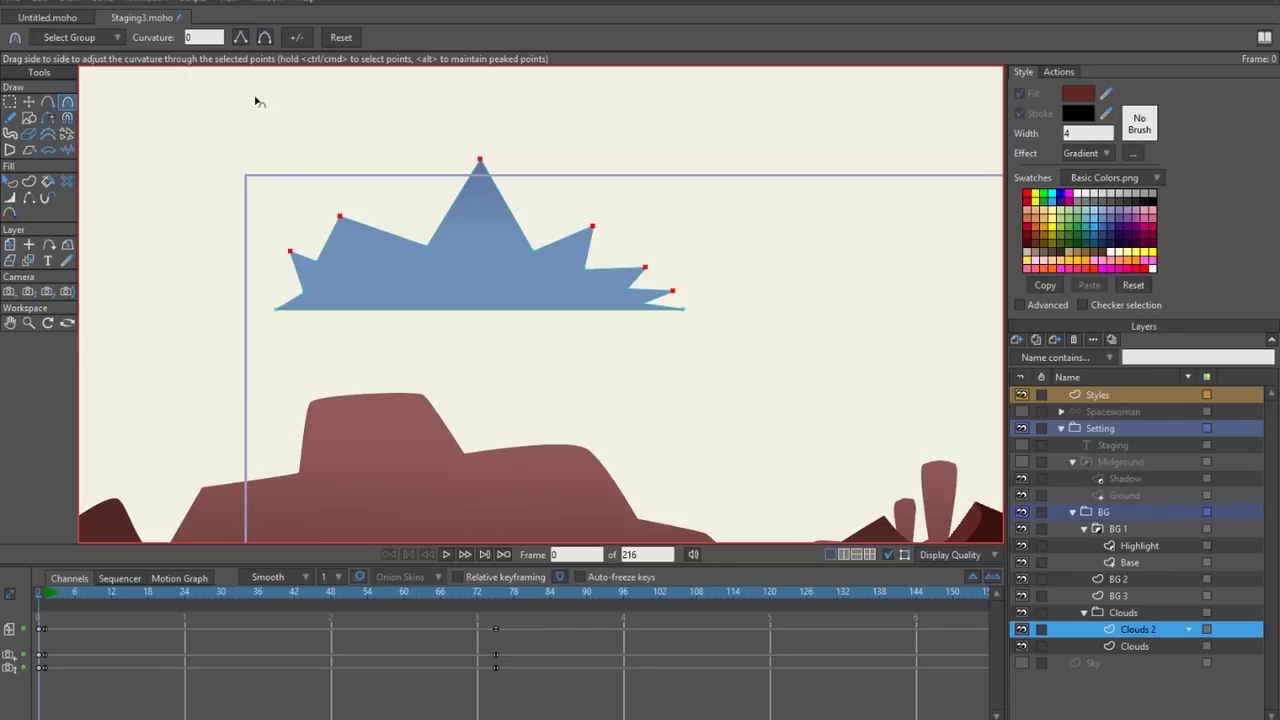
click(265, 37)
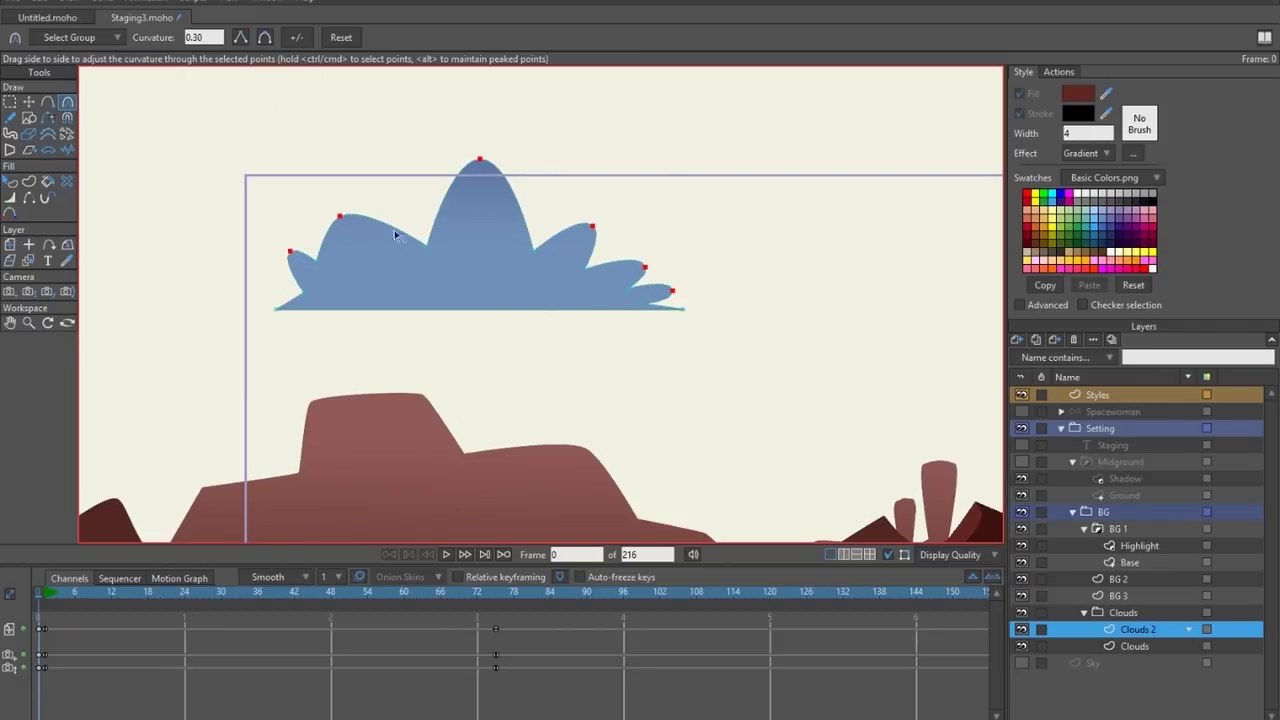
Reshape the Clouds 2 cloud by lowering its central peak and moving the side bumps and valleys into a tighter, more compact outline.
key(t)
drag(479, 164, 478, 186)
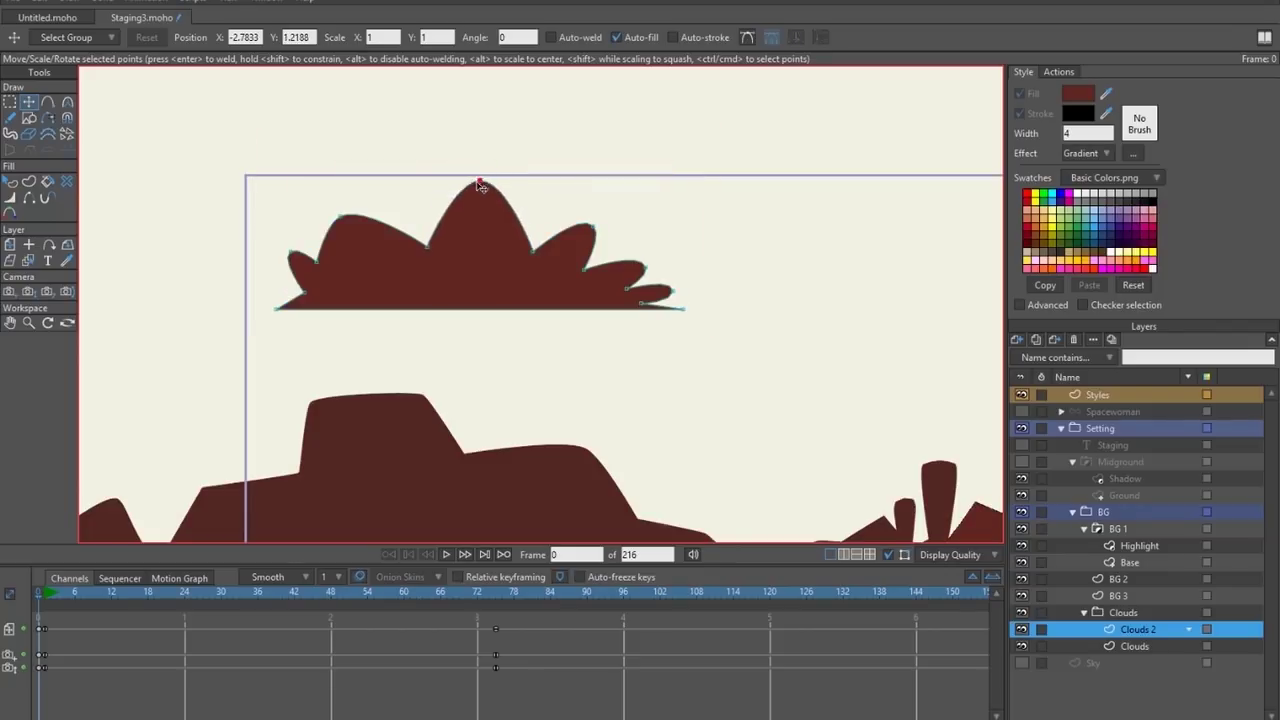
click(340, 229)
drag(289, 251, 301, 267)
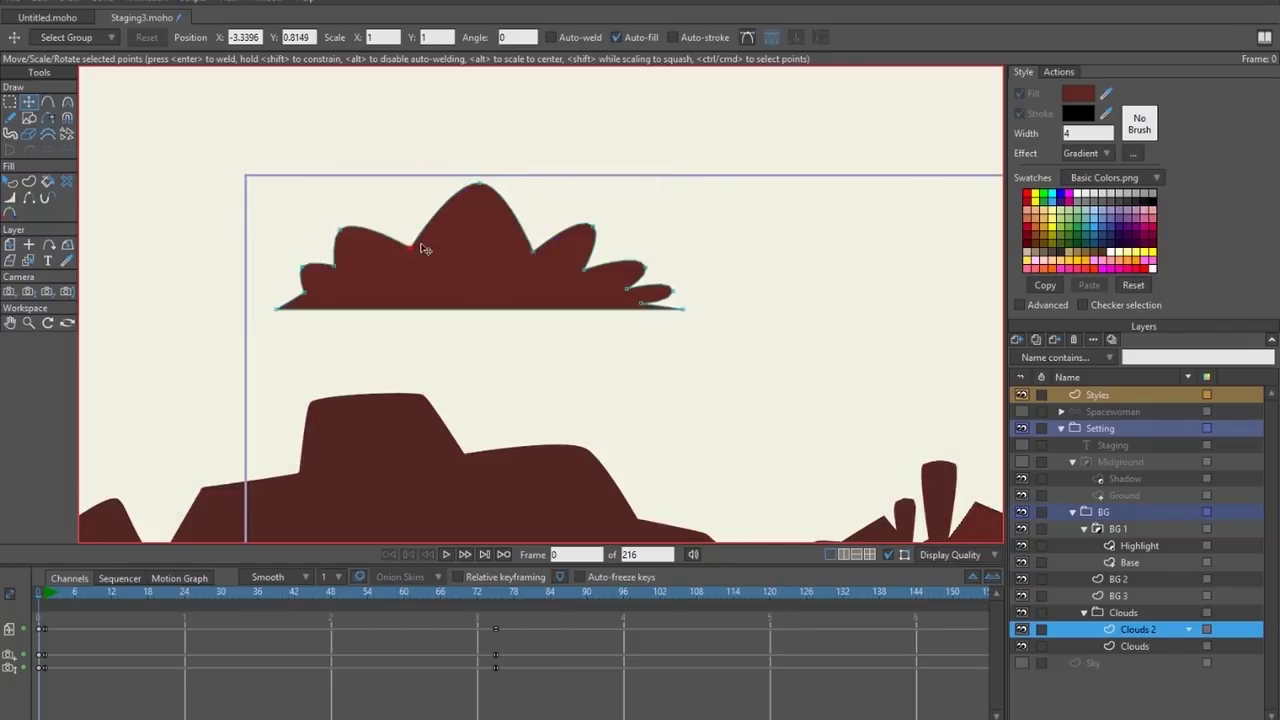
drag(479, 185, 440, 194)
drag(533, 254, 472, 240)
drag(593, 229, 537, 218)
drag(585, 271, 549, 253)
drag(673, 292, 649, 289)
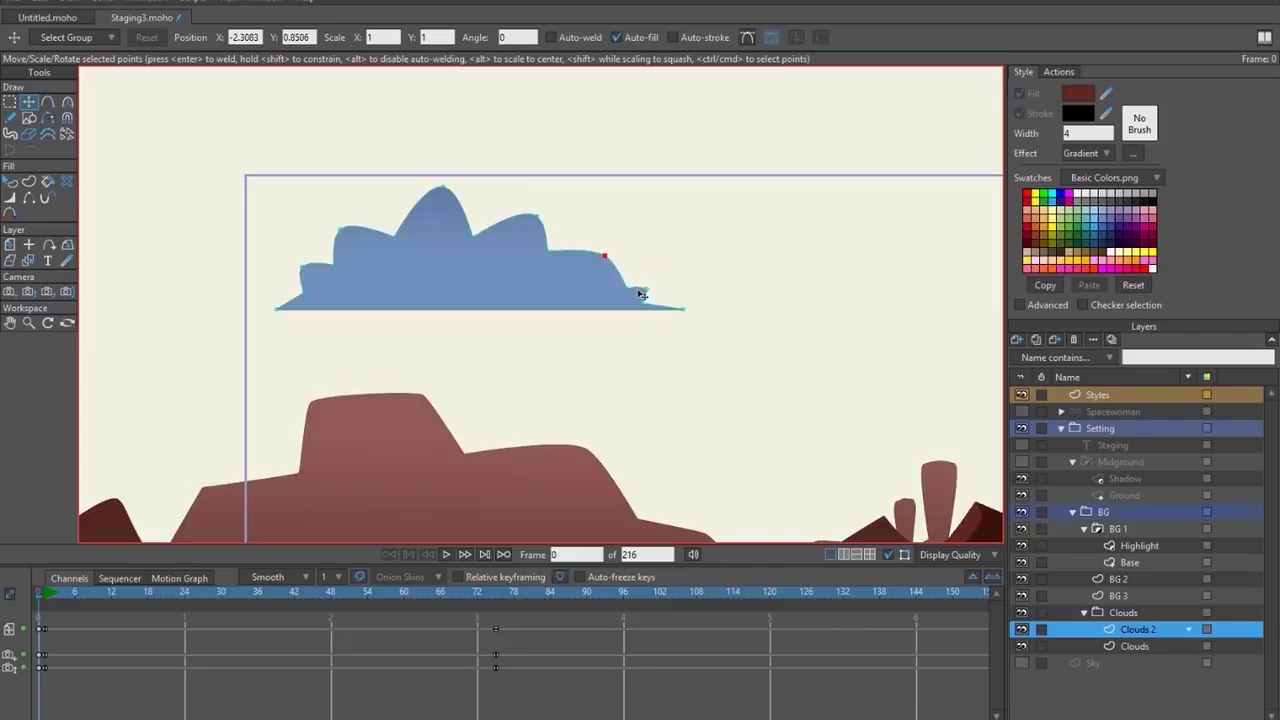
Select the Clouds layer, then render frame 0 to check the first cloud's shape and close the preview.
scroll(648, 329, down, 2)
drag(612, 317, 570, 318)
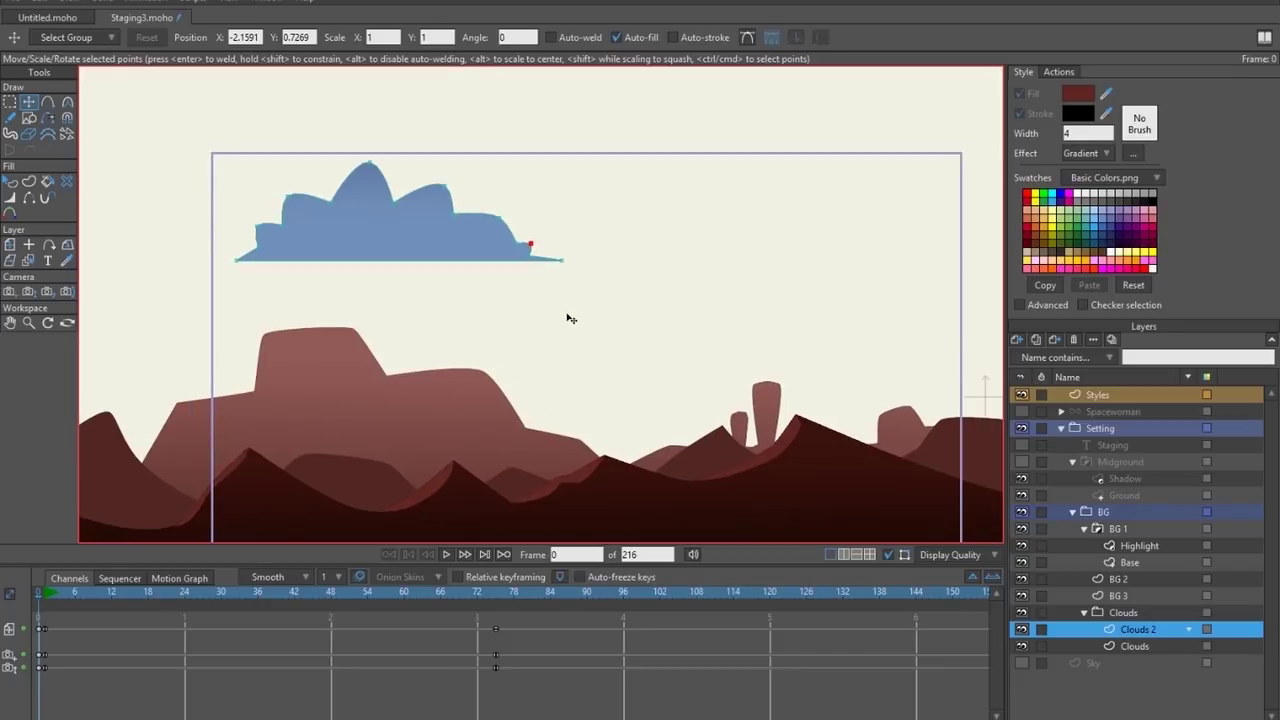
drag(448, 303, 343, 317)
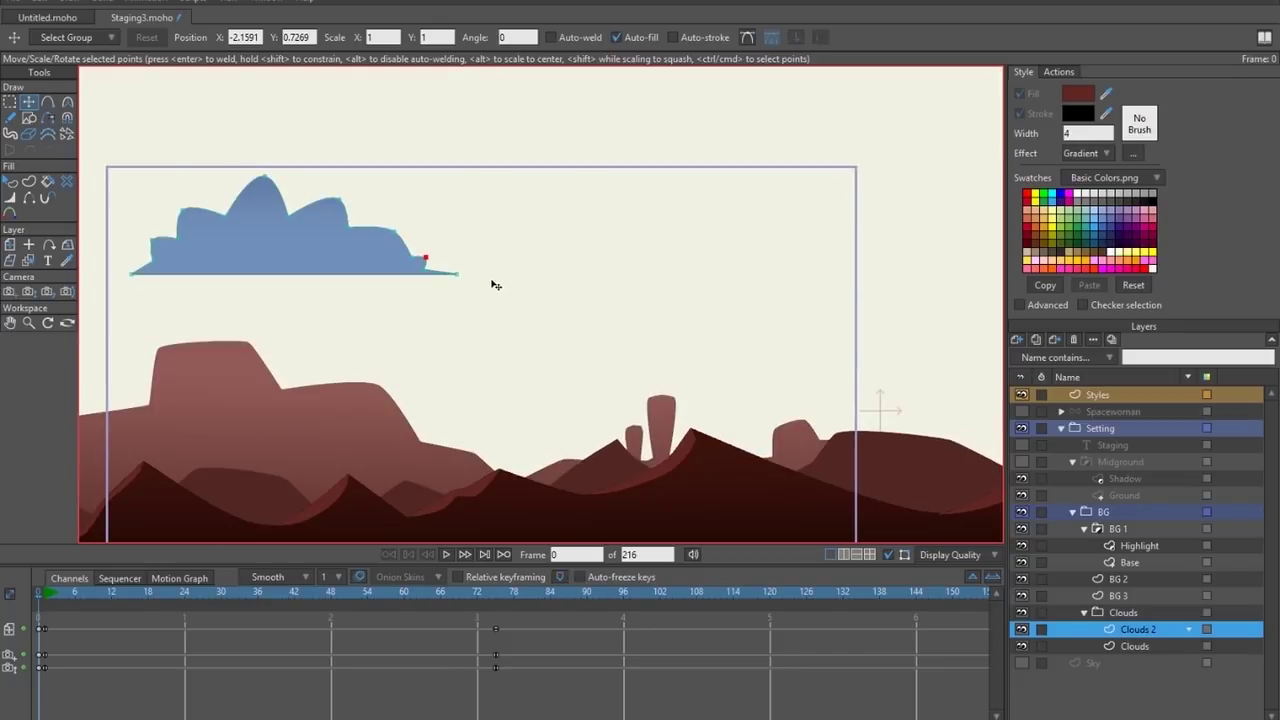
click(1119, 646)
key(g)
drag(540, 307, 540, 341)
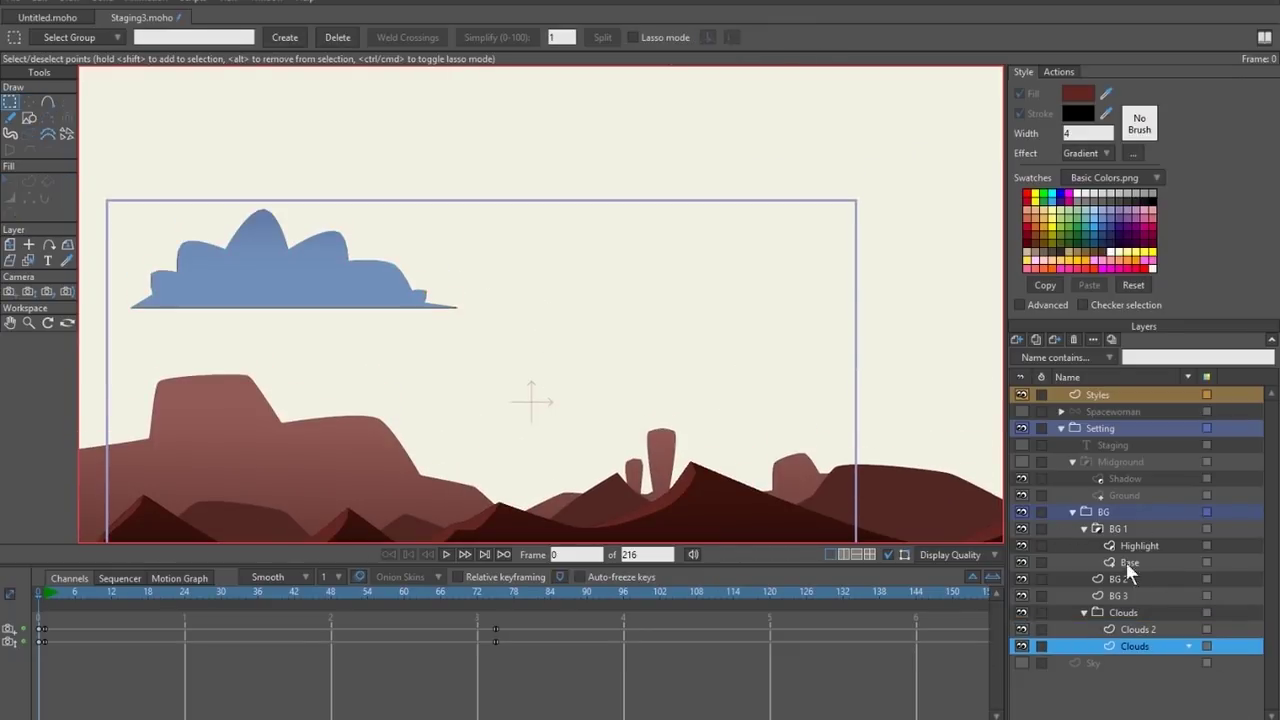
scroll(590, 390, up, 2)
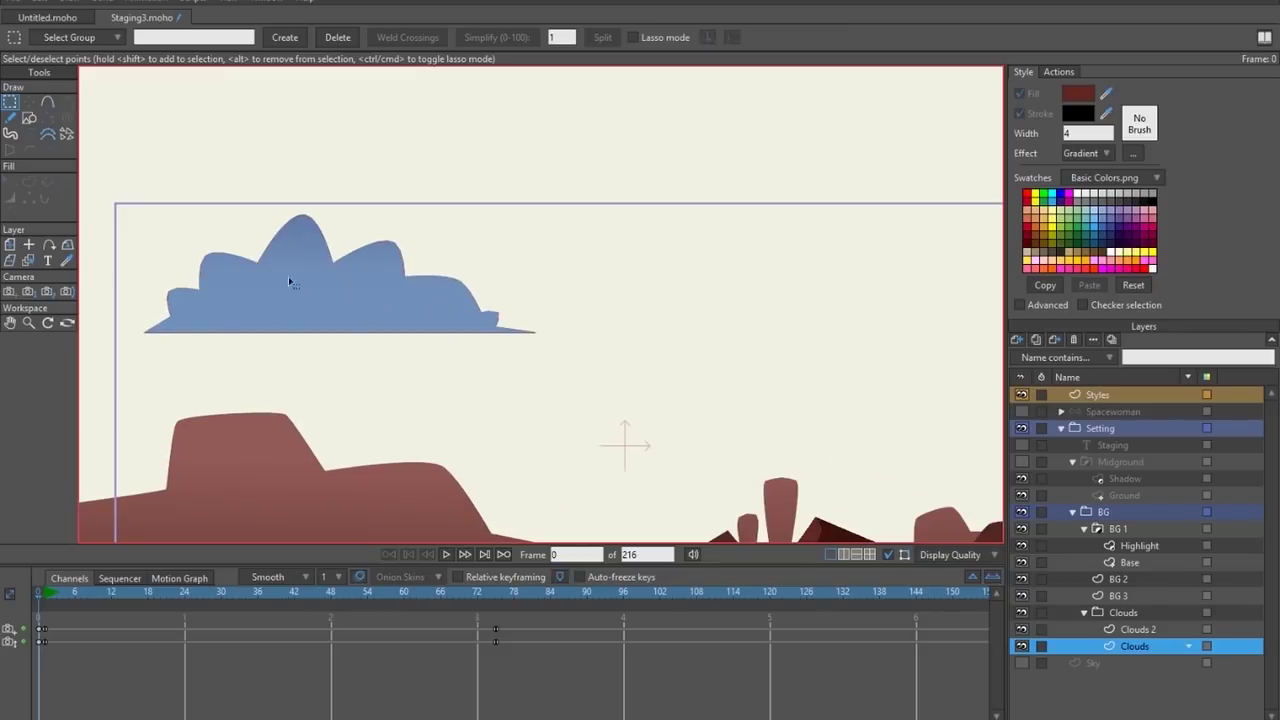
scroll(440, 318, up, 5)
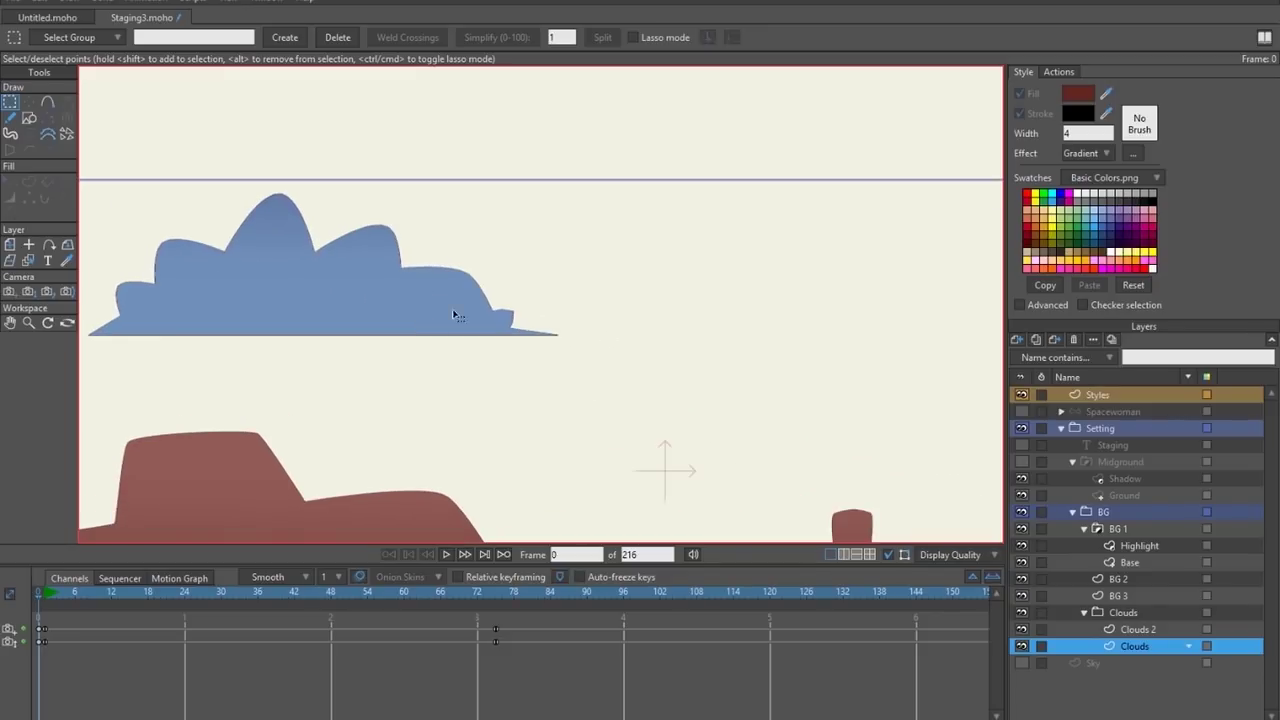
scroll(614, 342, down, 6)
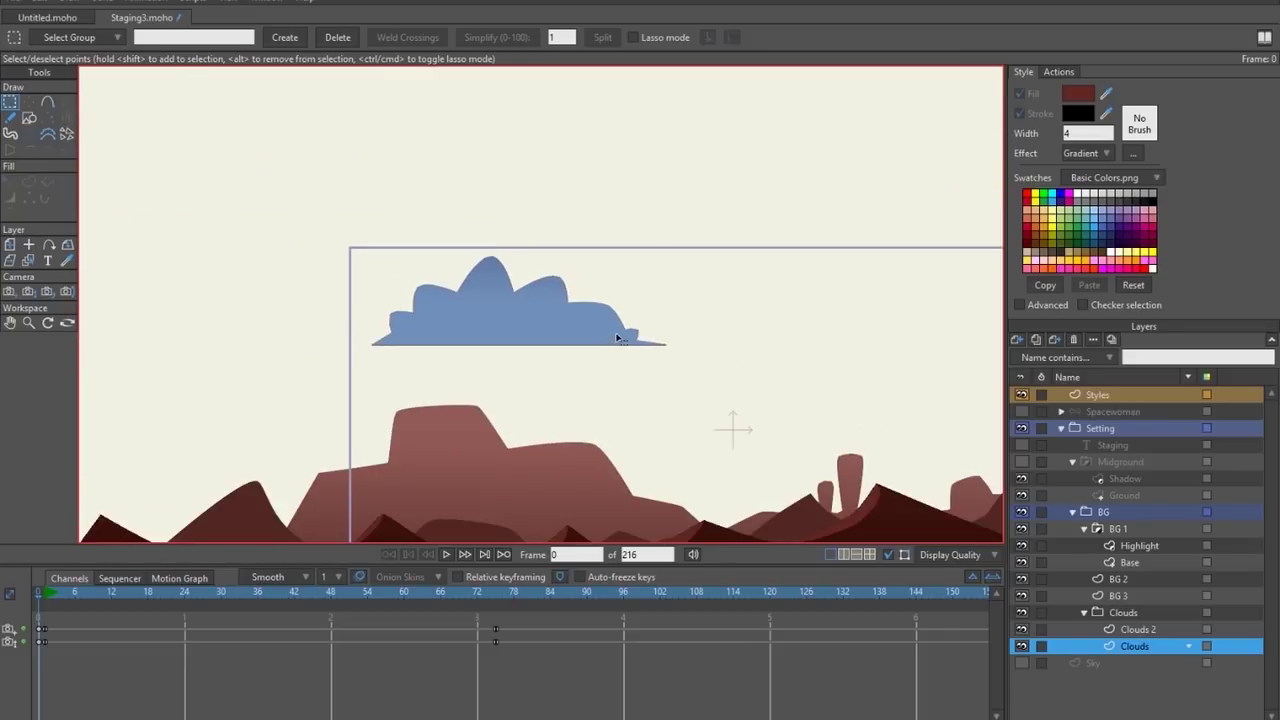
key(ctrl+r)
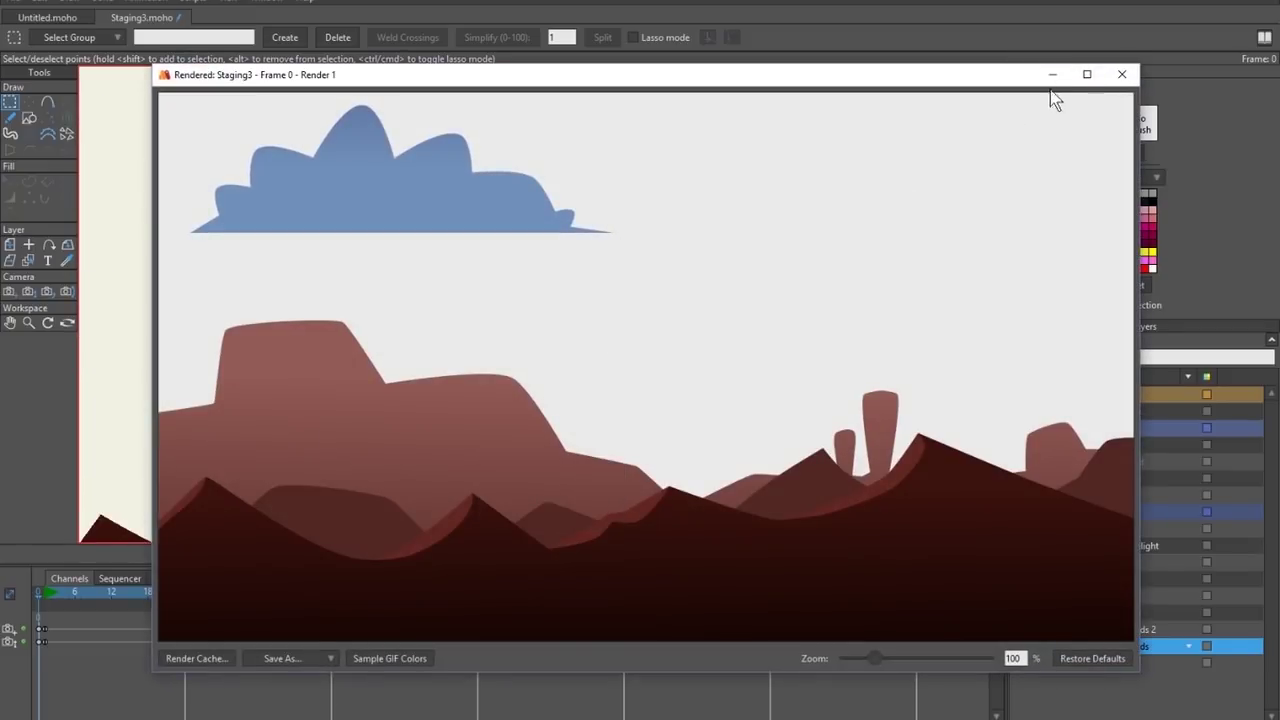
click(1122, 74)
On the Clouds layer, draw a wide, low filled cloud with rounded bumps and a flat base above the two rock pillars.
scroll(557, 277, up, 3)
scroll(527, 342, down, 1)
key(a)
mouse_move(391, 343)
mouse_down()
mouse_move(951, 343)
mouse_move(460, 317)
mouse_move(591, 289)
mouse_move(757, 289)
mouse_move(891, 343)
mouse_up()
key(t)
key(g)
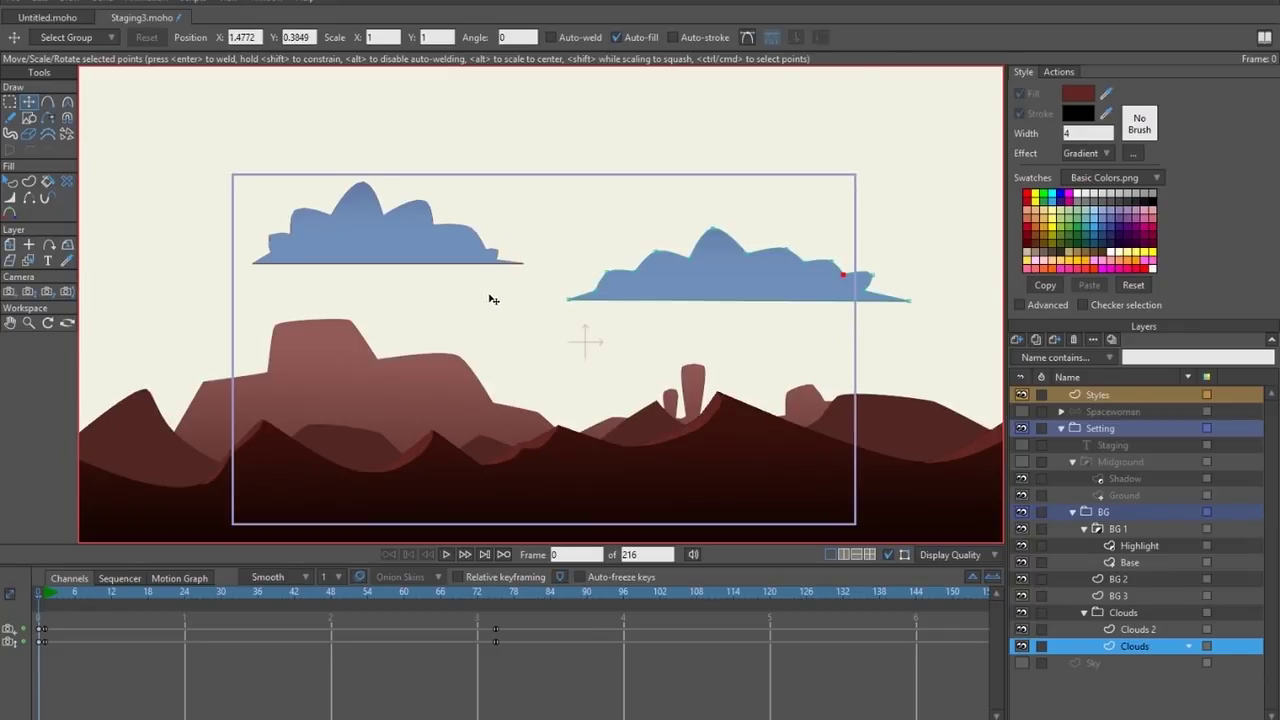
Shorten the gradient of the Clouds layer's cloud so the darker blue starts near its peak and fades towards the base.
key(q)
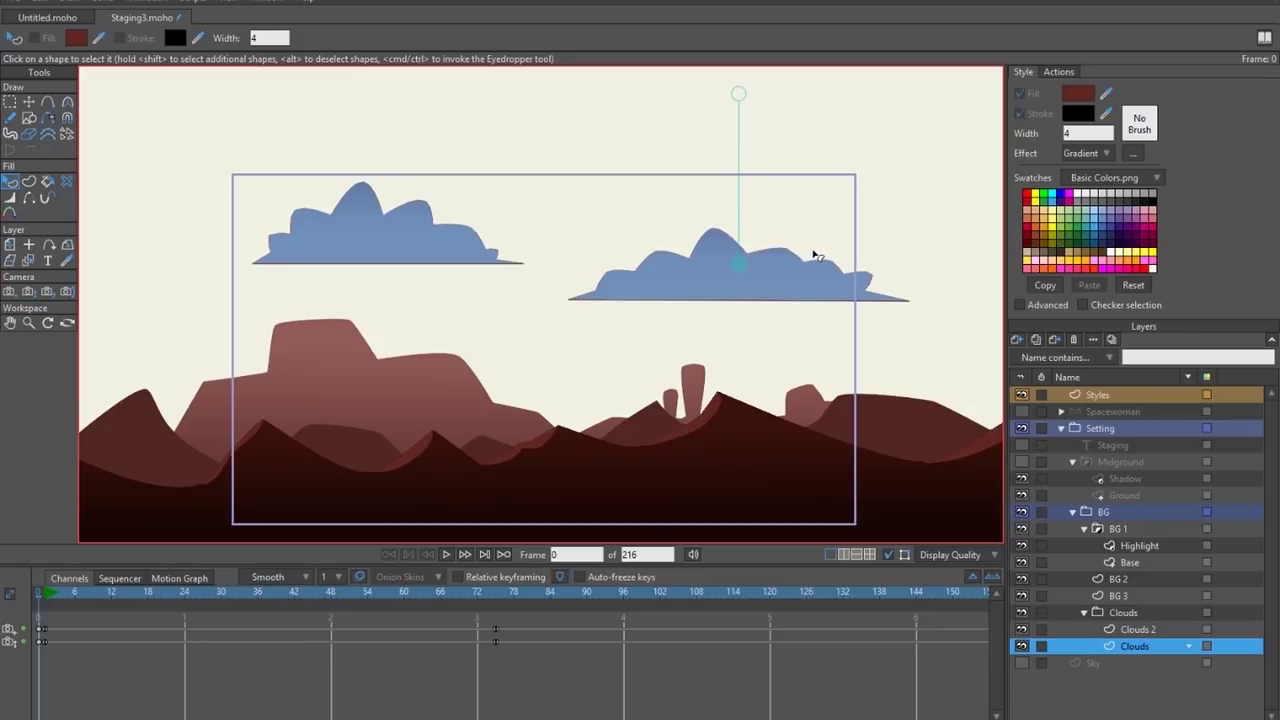
drag(813, 255, 664, 276)
drag(590, 114, 599, 180)
mouse_move(594, 290)
mouse_down()
mouse_move(594, 323)
mouse_move(588, 302)
mouse_up()
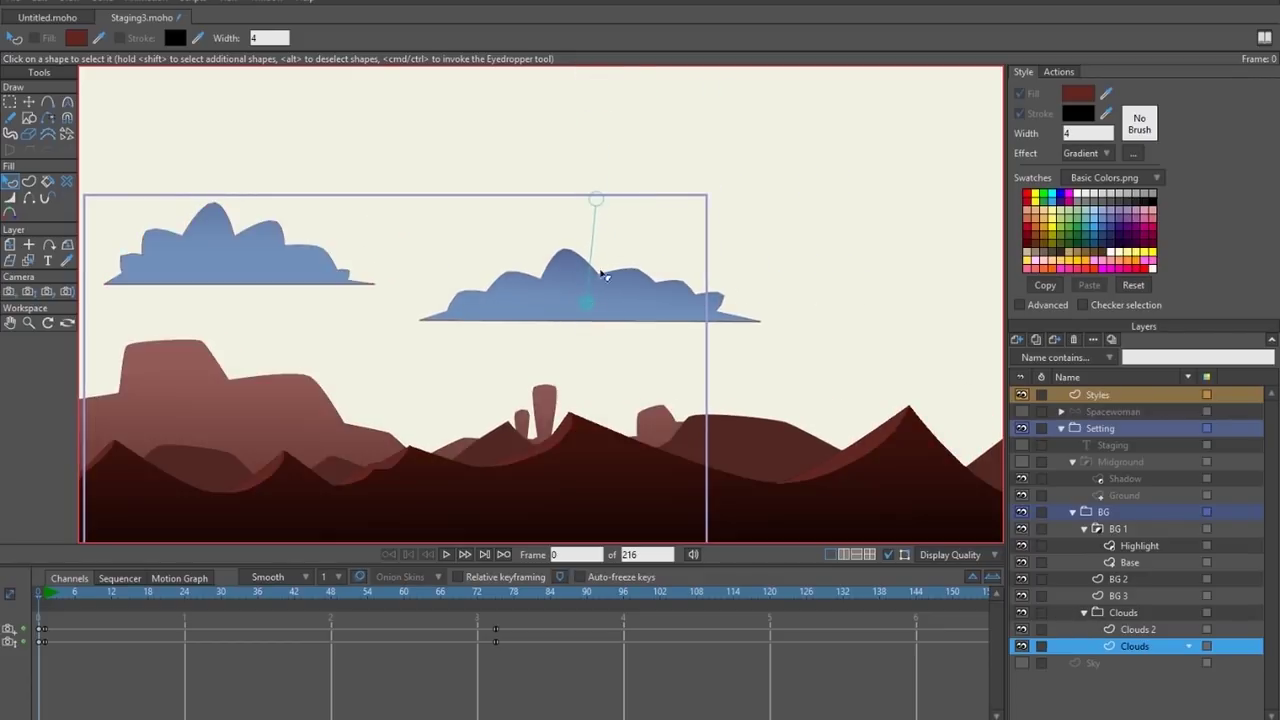
drag(597, 197, 586, 240)
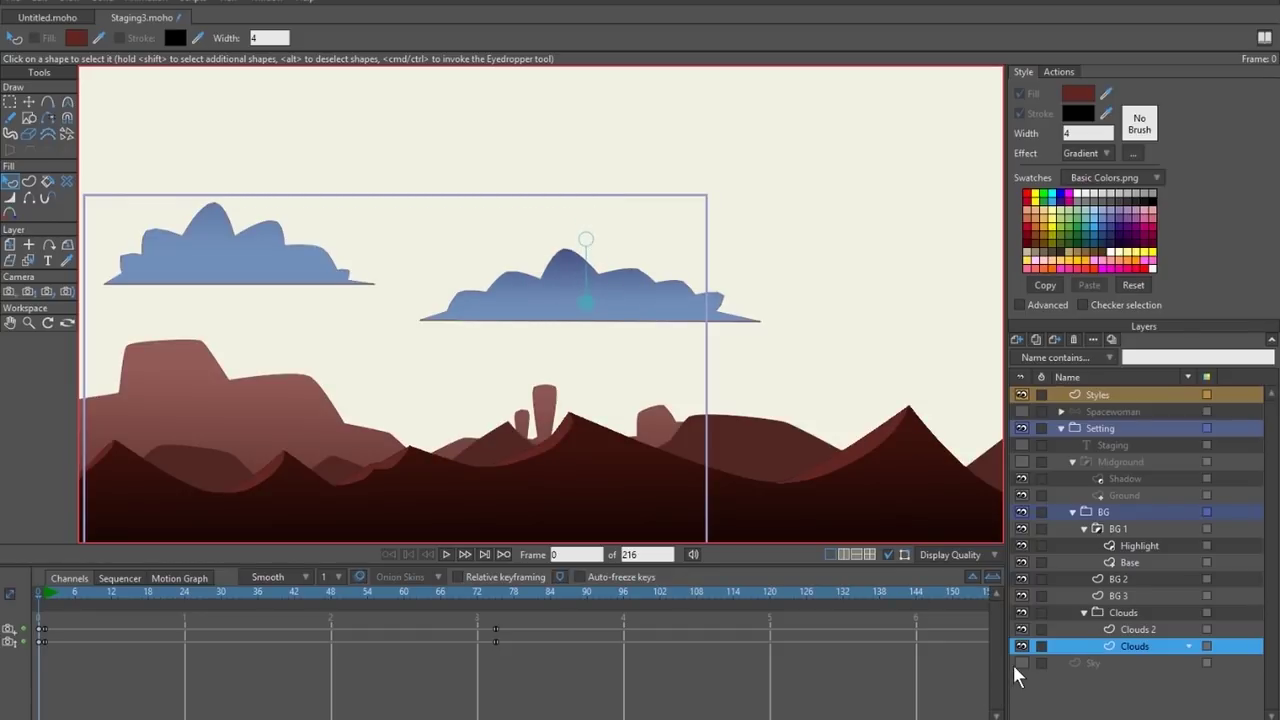
Show the Sky layer and render frame 0 to check both clouds against the sunset.
click(1021, 662)
key(ctrl+r)
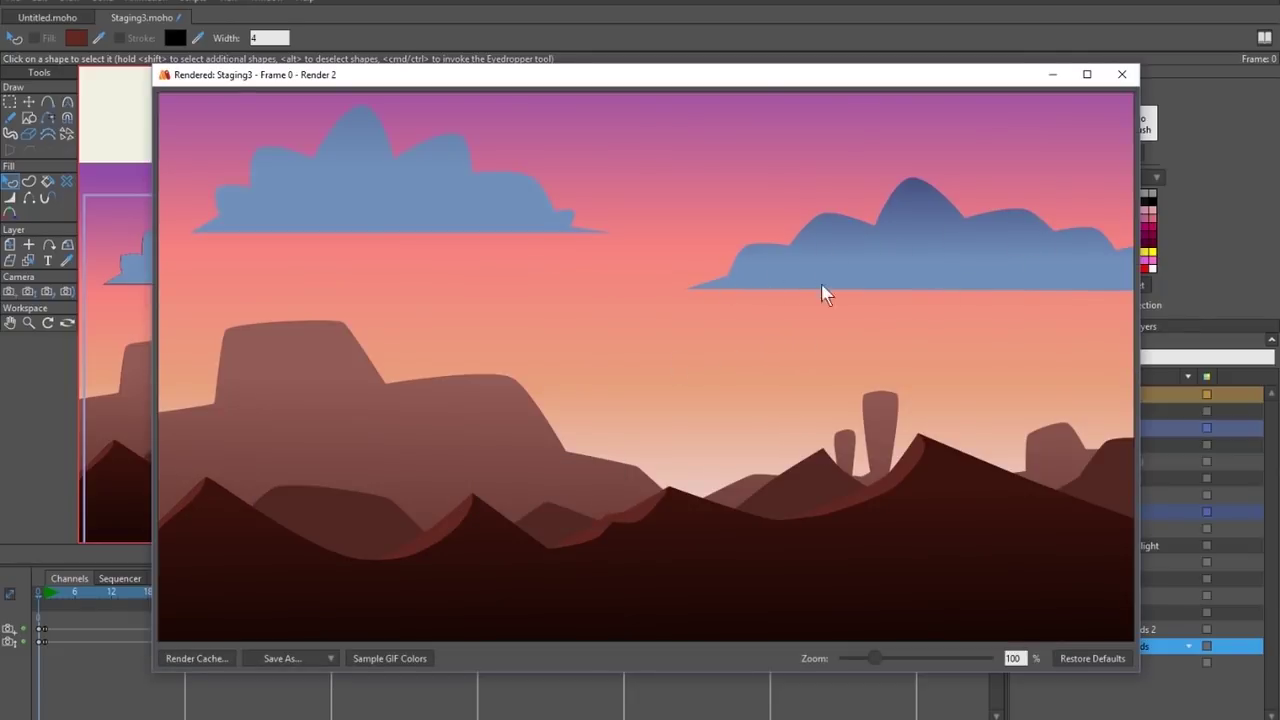
click(1122, 74)
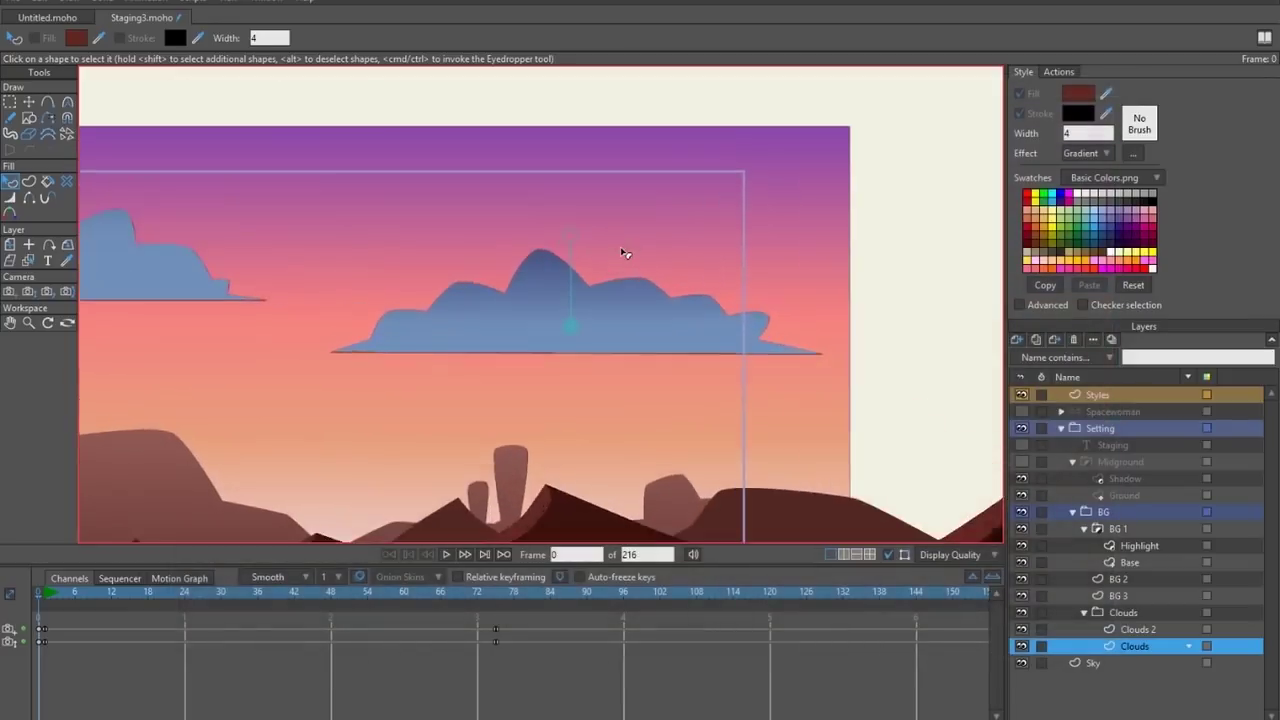
Lengthen the gradient of the Clouds layer's cloud beyond its peak and base, and render the frame to check the shading.
scroll(577, 258, up, 2)
key(ctrl+r)
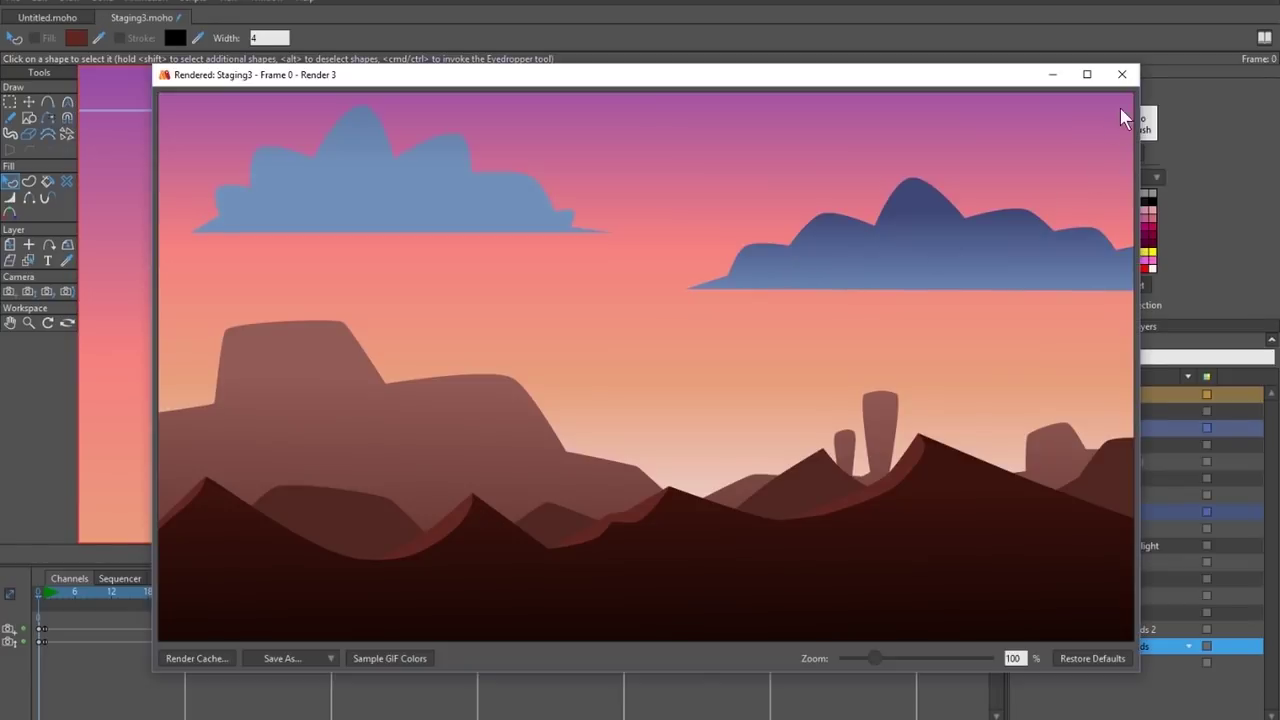
click(1122, 74)
key(ctrl+r)
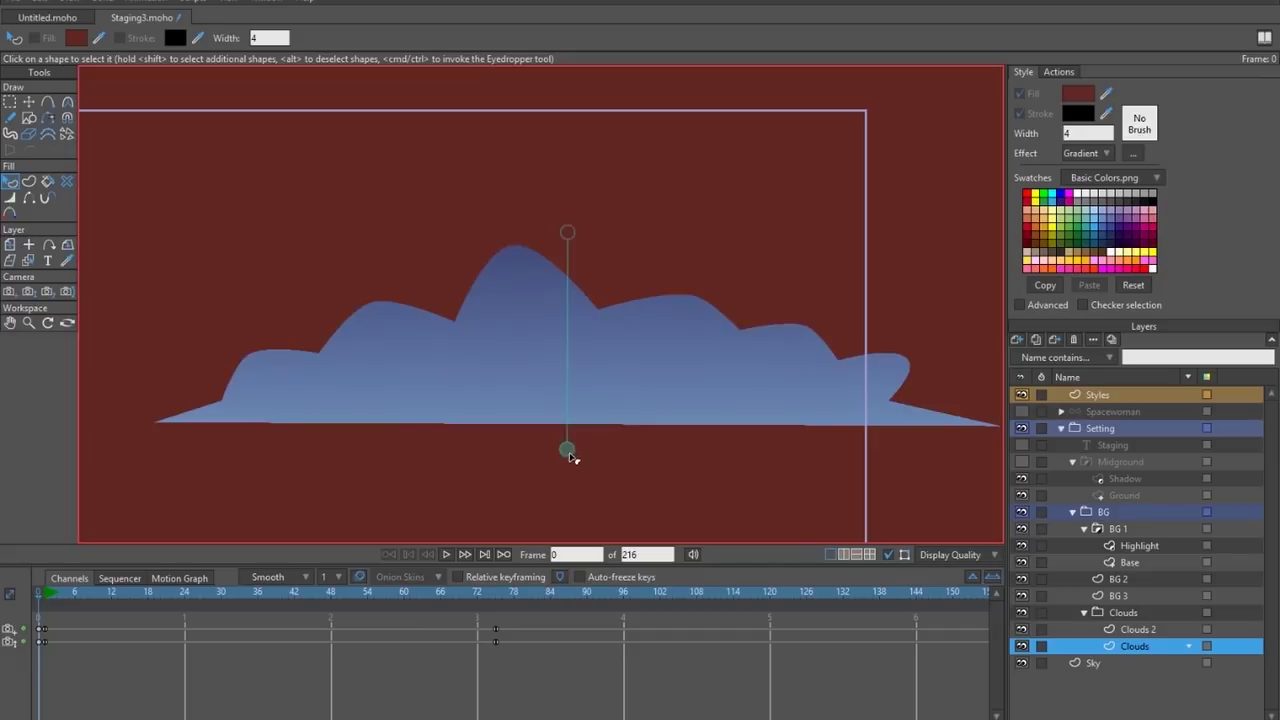
drag(569, 449, 569, 482)
drag(573, 265, 571, 198)
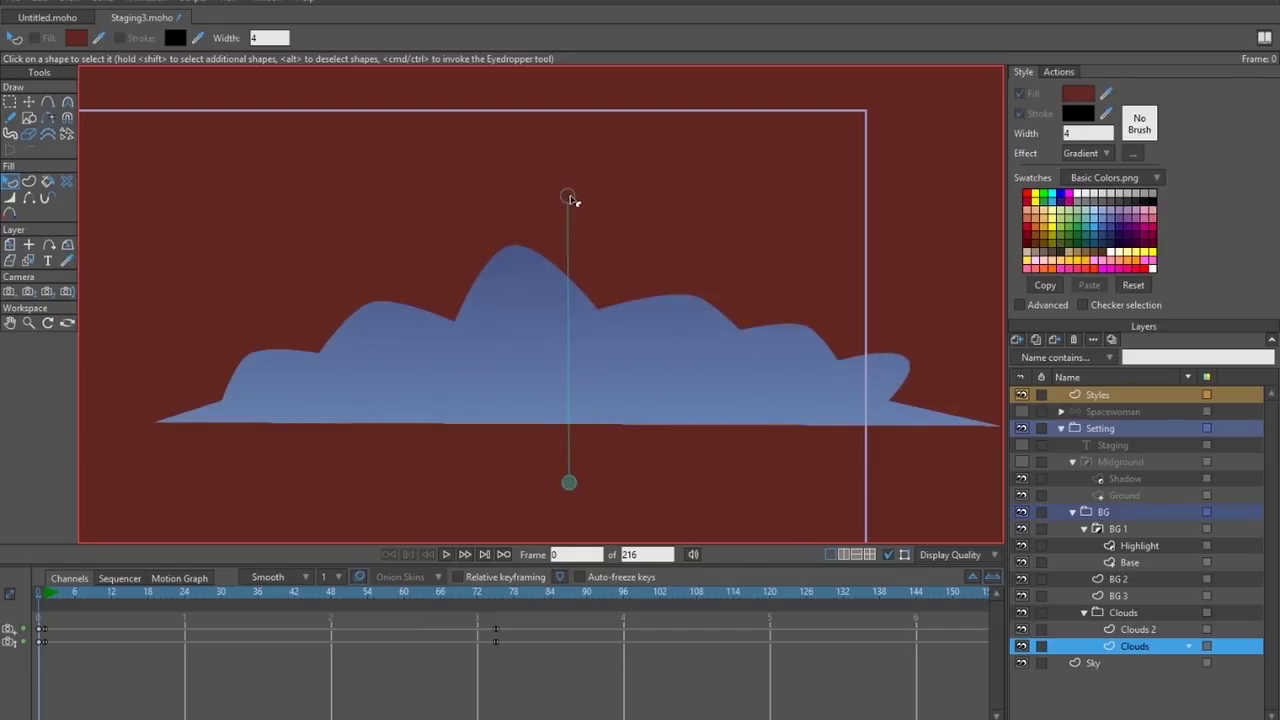
key(ctrl+r)
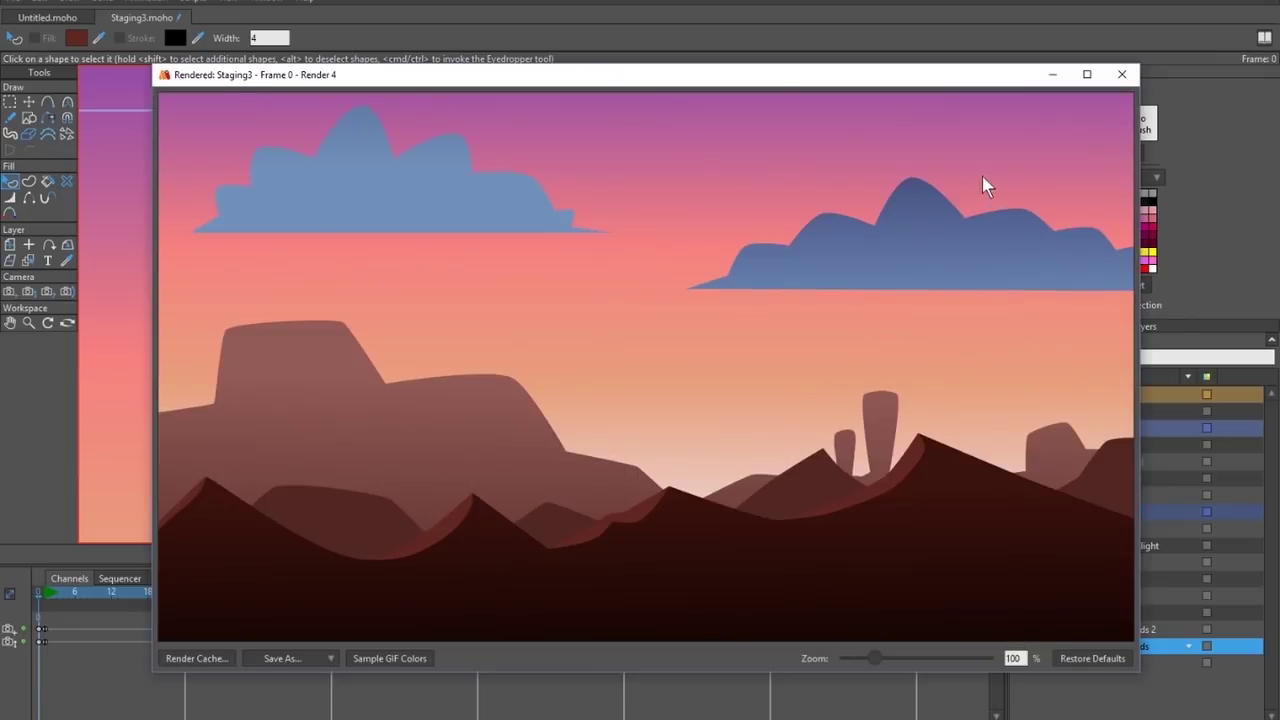
click(1122, 74)
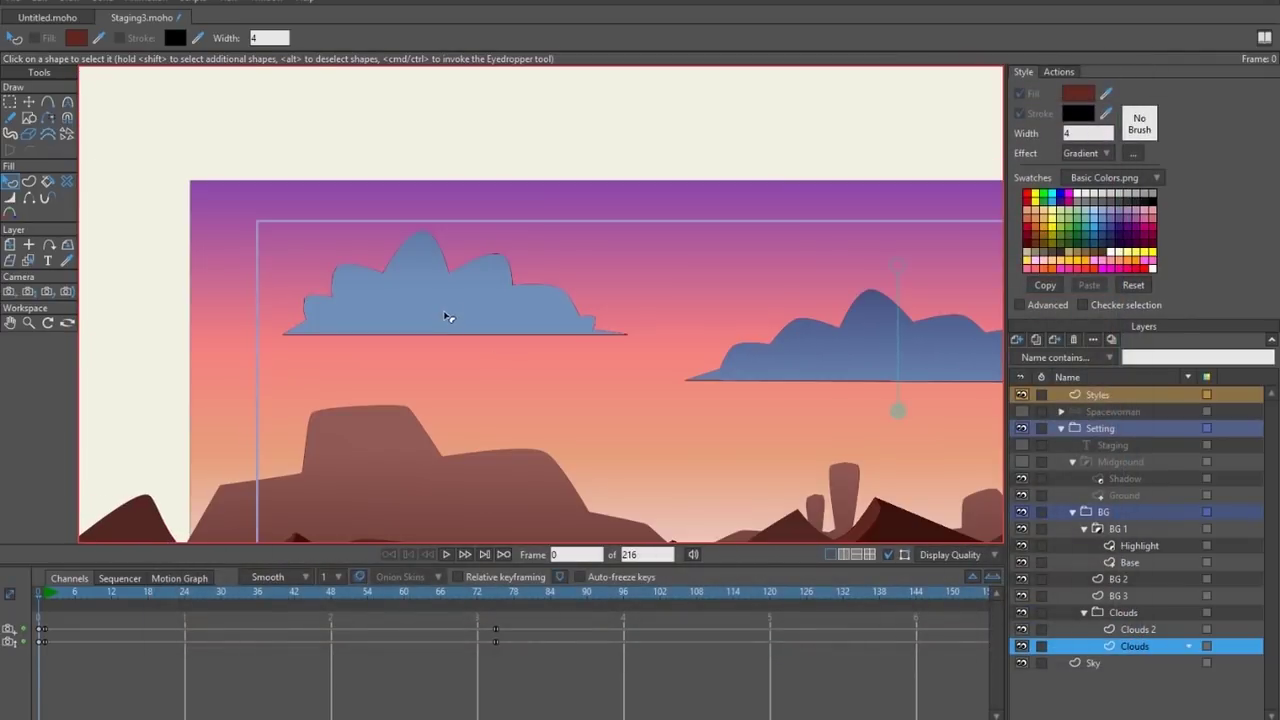
Select the Clouds 2 cloud and reposition its gradient to run from above the peak to well below the base, then render the frame.
click(443, 314)
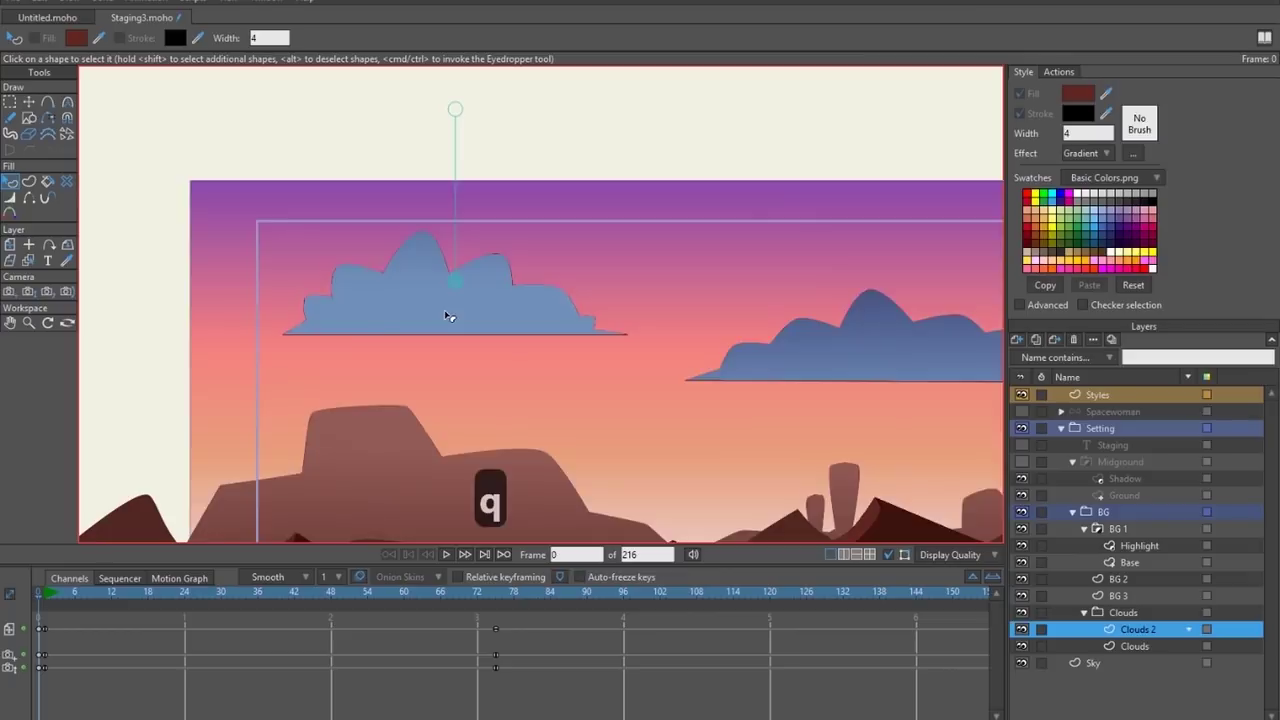
click(457, 280)
drag(459, 285, 447, 385)
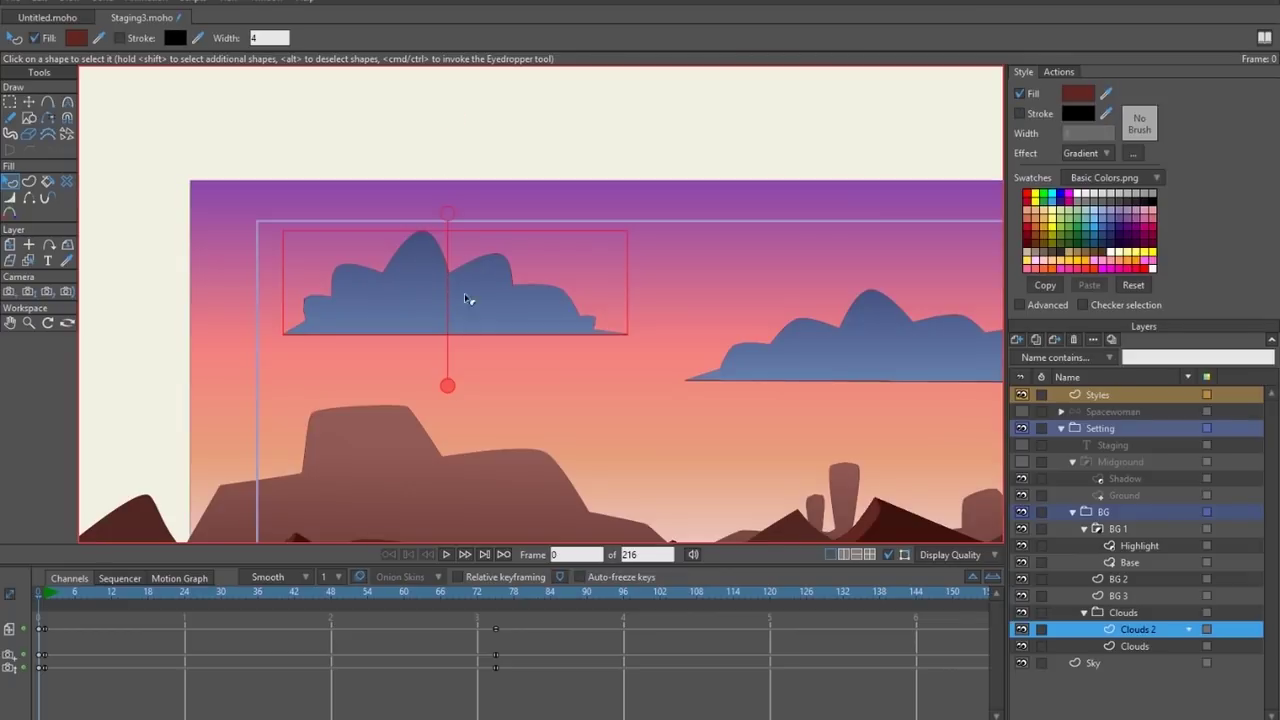
drag(450, 215, 449, 158)
drag(448, 384, 452, 432)
key(ctrl+r)
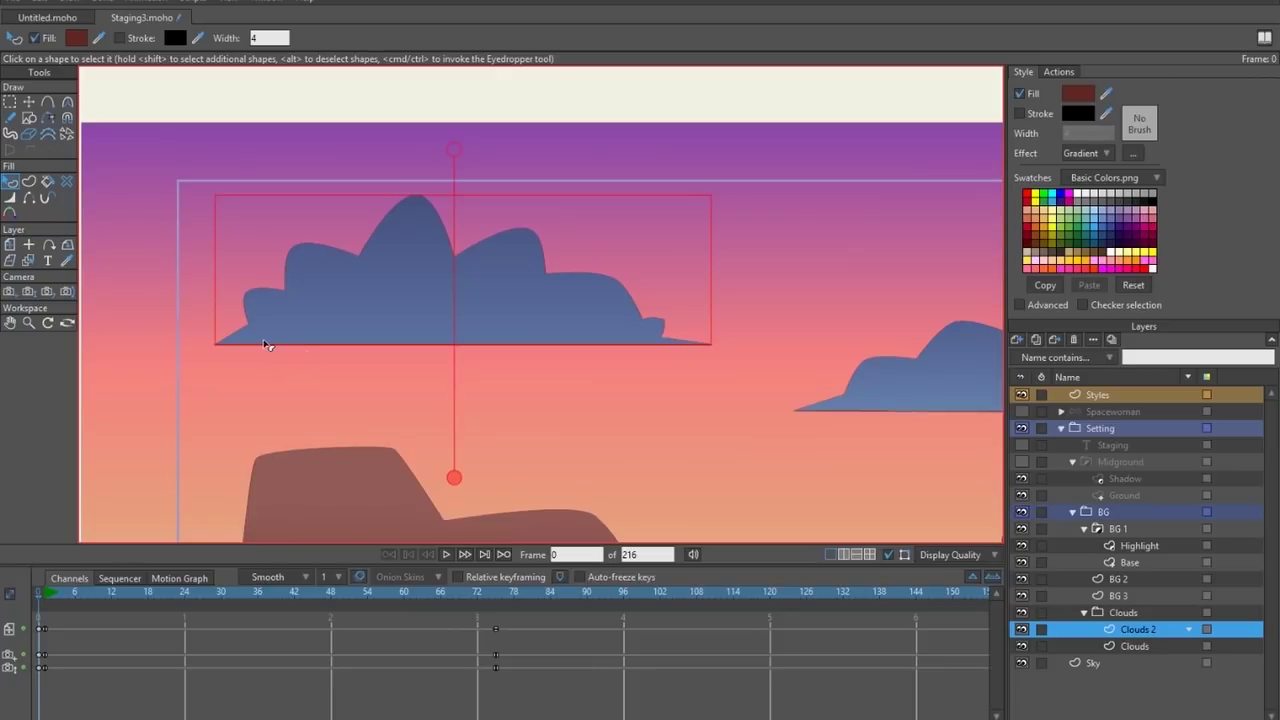
Add points to the tapered ends of the Clouds 2 cloud and curve them into small bumps, and hide the Sky layer.
scroll(266, 345, up, 5)
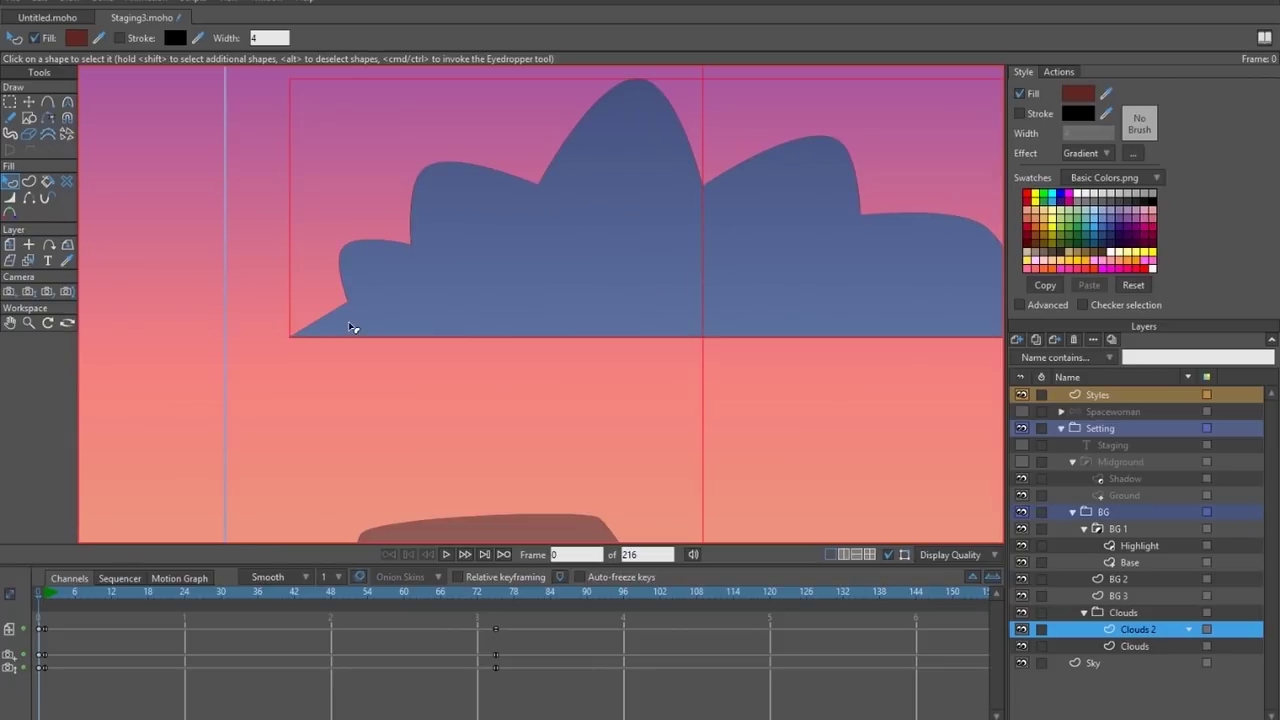
key(t)
key(a)
drag(286, 315, 583, 352)
key(c)
click(1021, 663)
scroll(549, 437, up, 3)
key(t)
key(a)
On the Clouds layer, add a point to the sloping edge of the cloud's tapered end and curve it, adjusting the cloud's tips.
click(1135, 646)
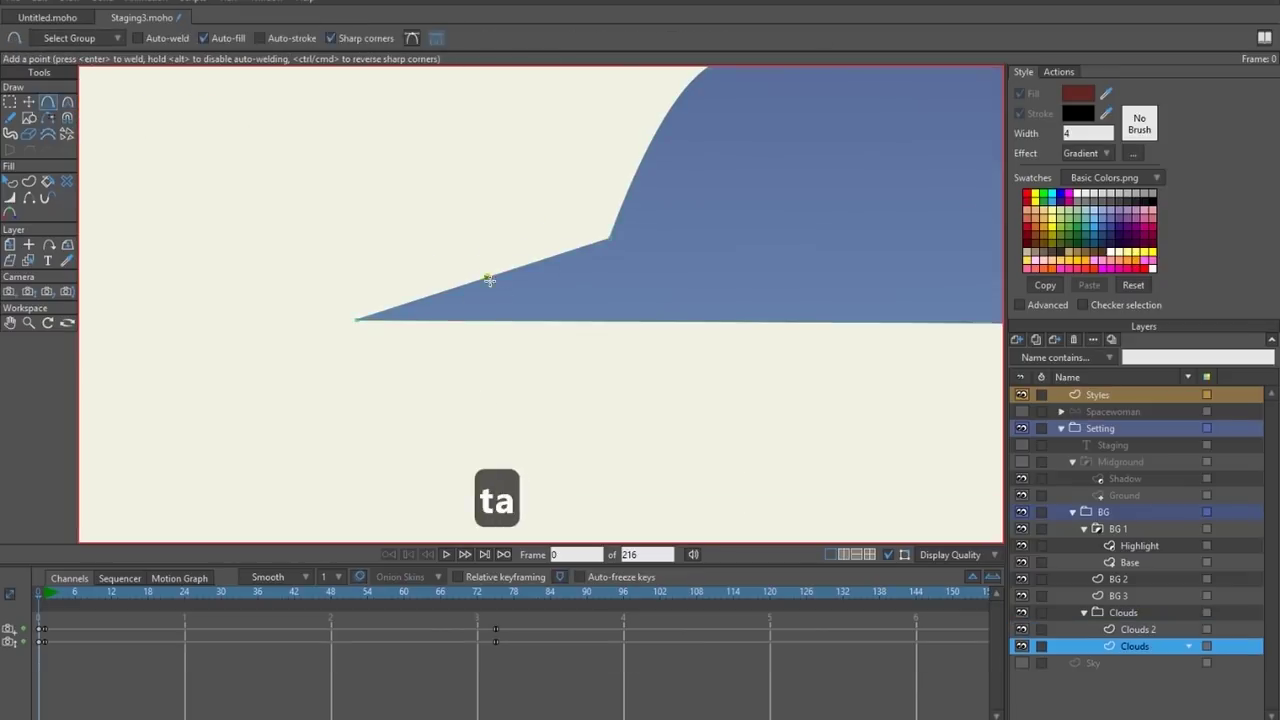
click(480, 283)
key(c)
key(t)
scroll(491, 420, down, 3)
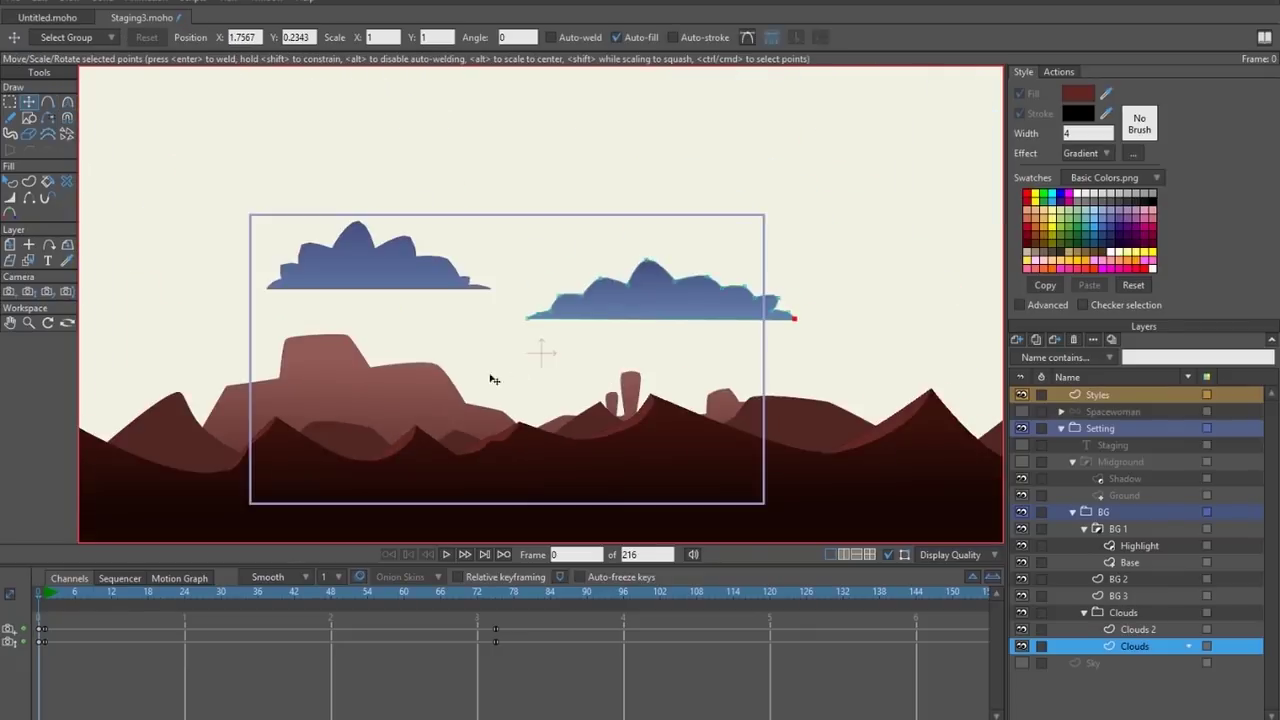
drag(522, 369, 514, 327)
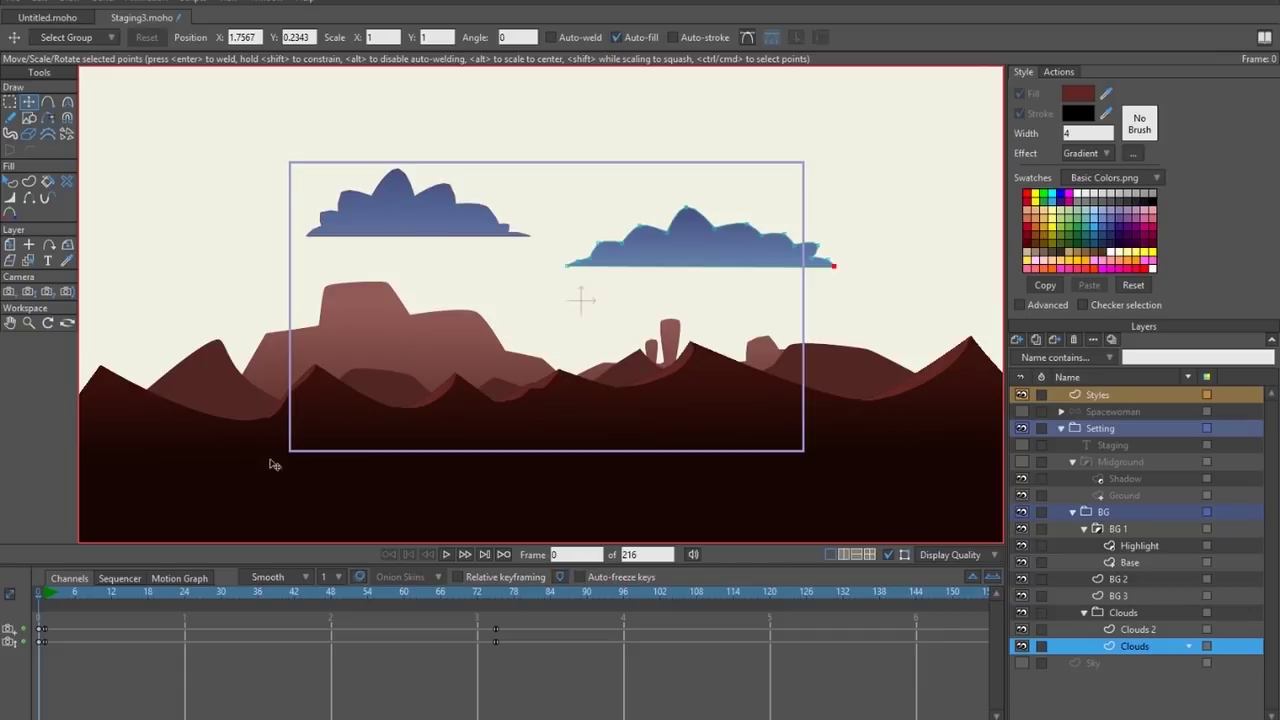
scroll(549, 422, down, 2)
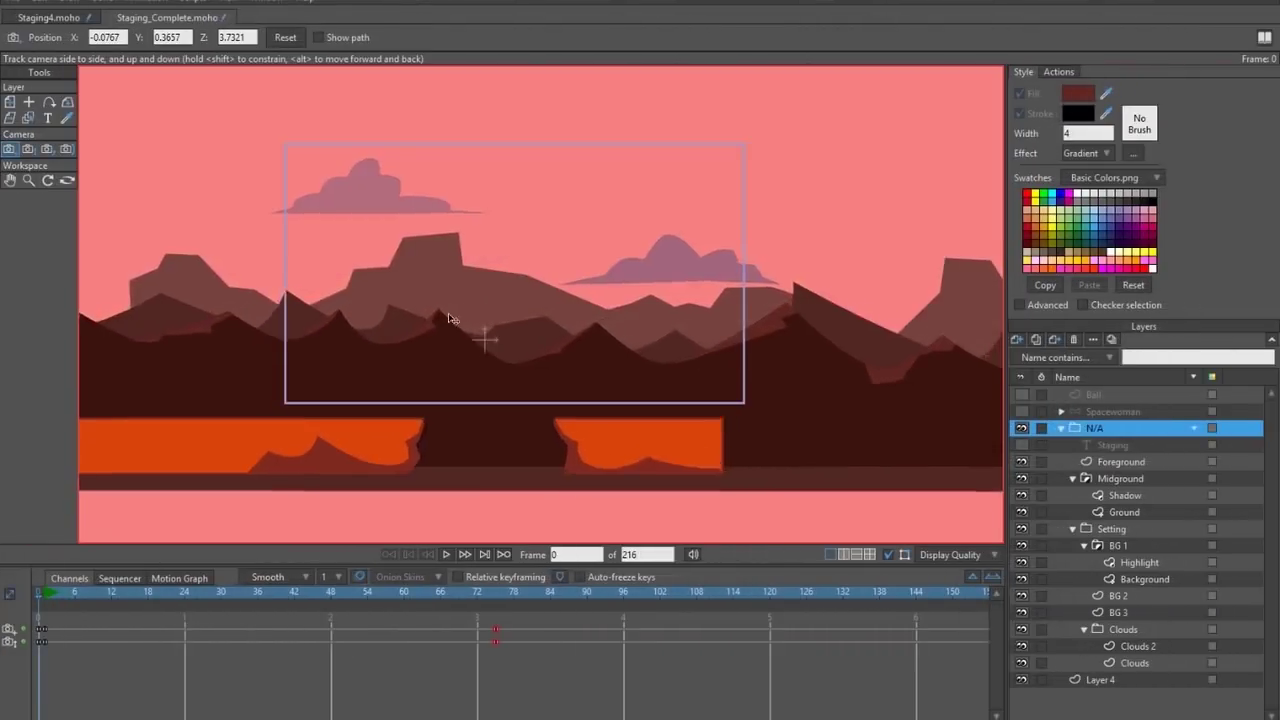
Track the camera in both the Staging_Complete and Staging4 documents to compare how the background layers shift in depth.
mouse_move(485, 207)
mouse_down()
mouse_move(586, 357)
mouse_move(420, 194)
mouse_move(594, 329)
mouse_move(493, 209)
mouse_up()
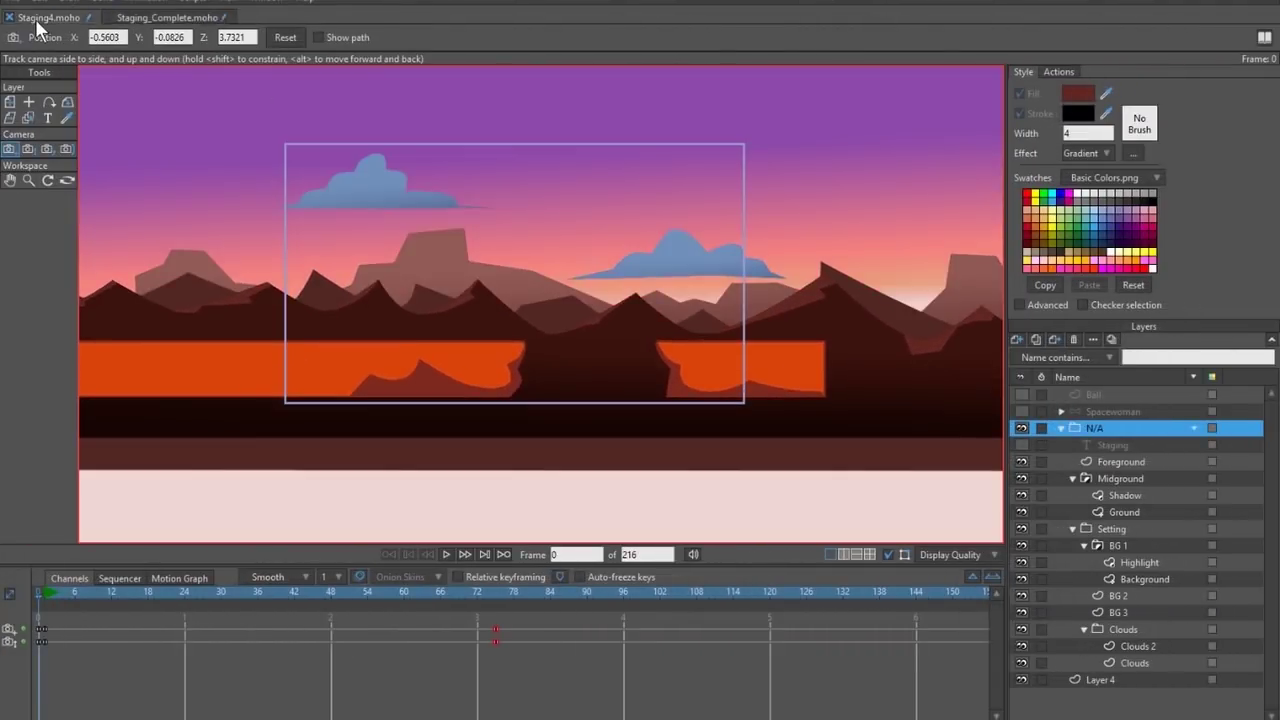
click(35, 18)
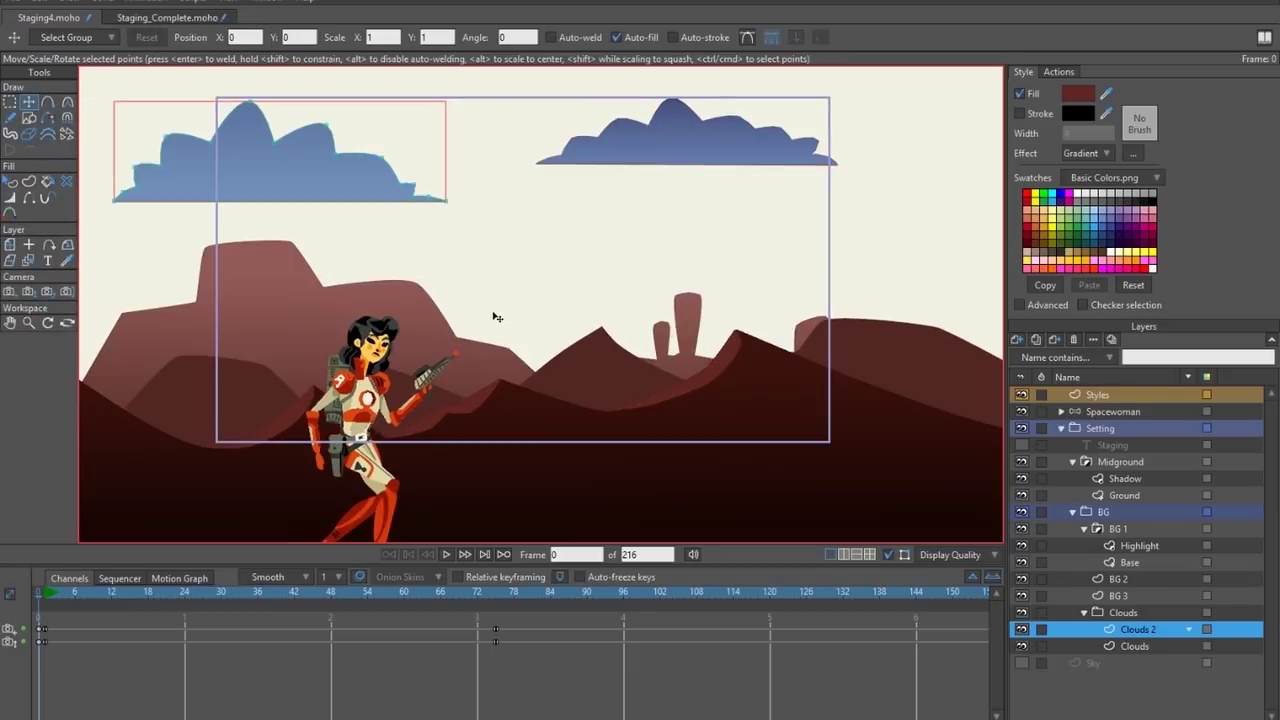
click(10, 291)
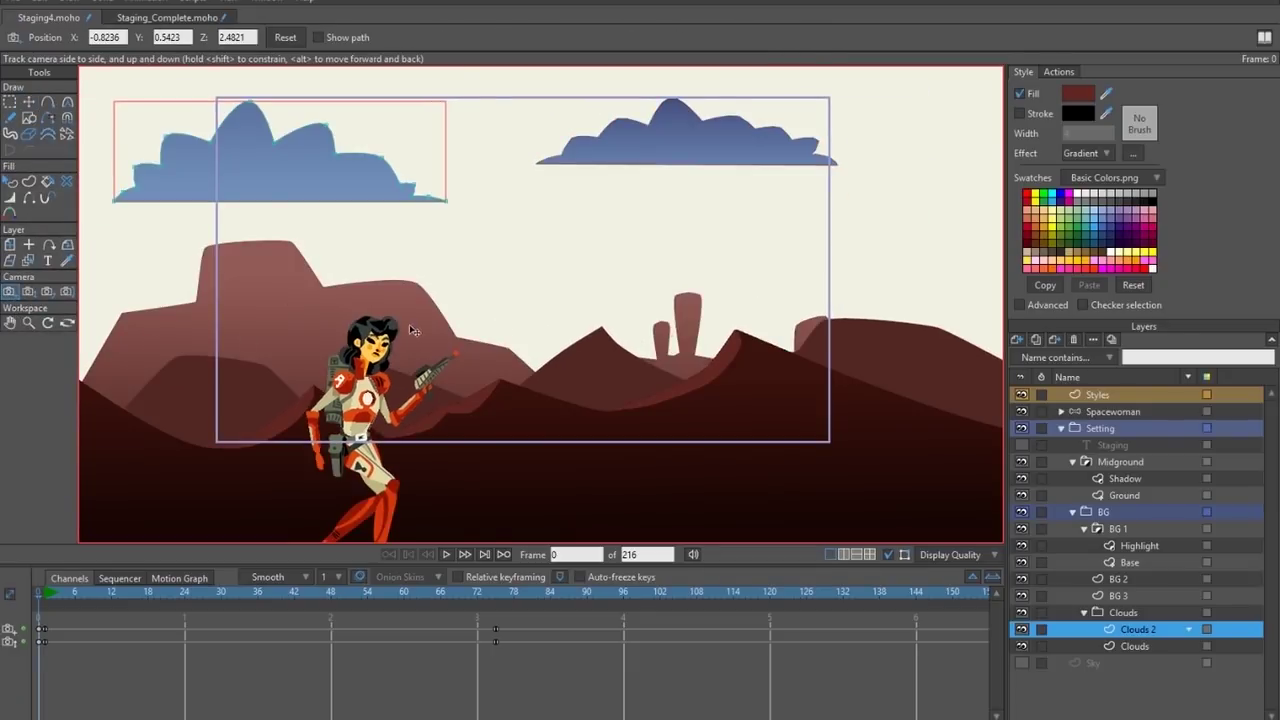
drag(409, 324, 436, 320)
click(194, 18)
drag(391, 154, 450, 279)
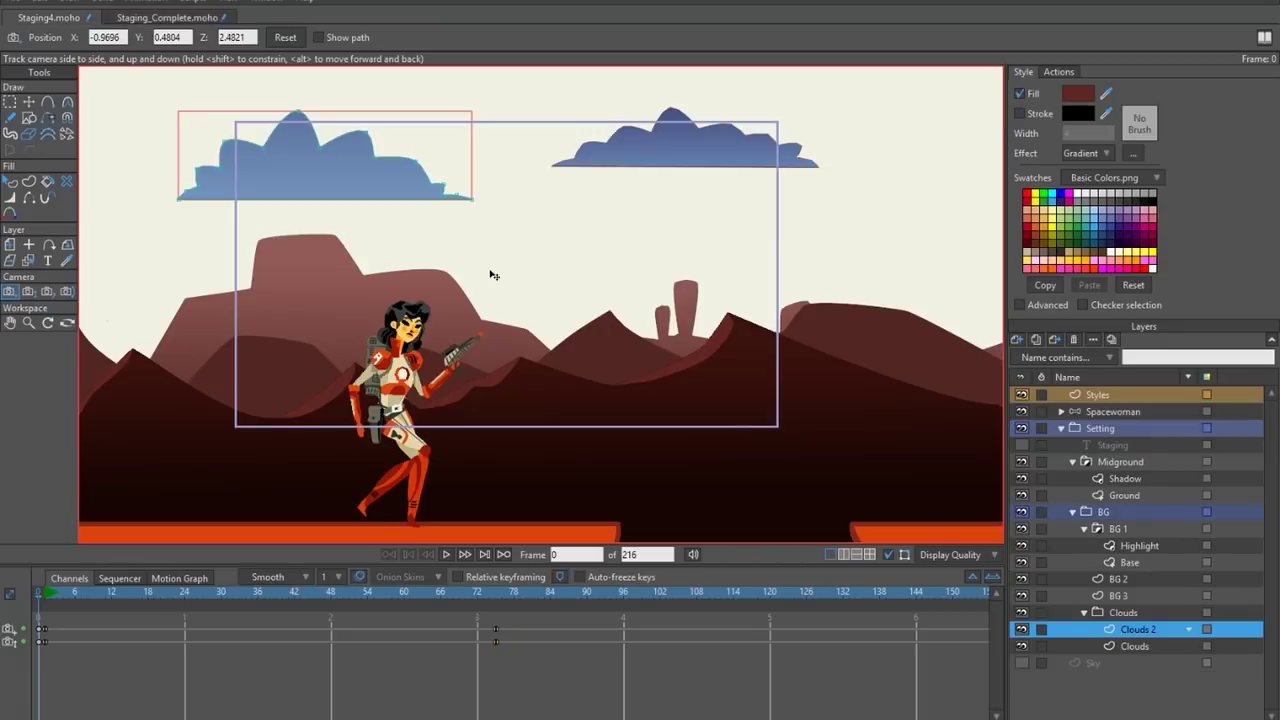
Orbit the Staging4 workspace to view the scene from the side, and hide the Styles layer.
click(66, 323)
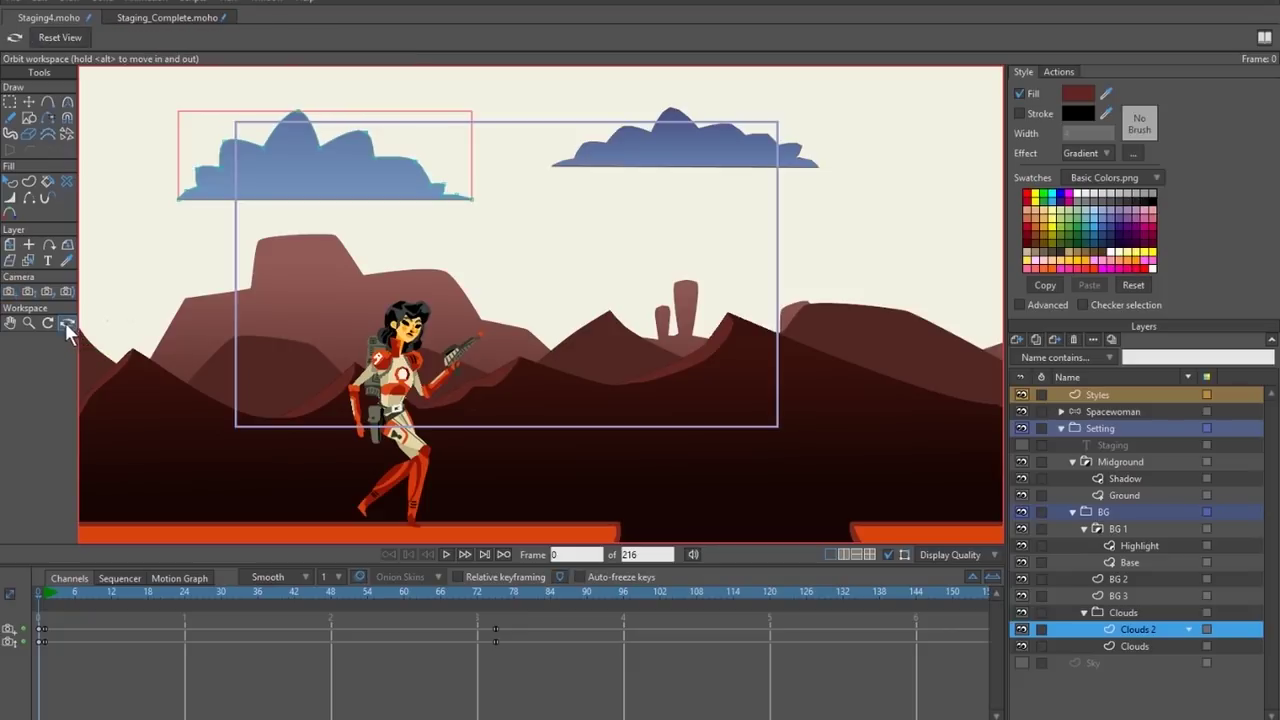
drag(582, 365, 706, 461)
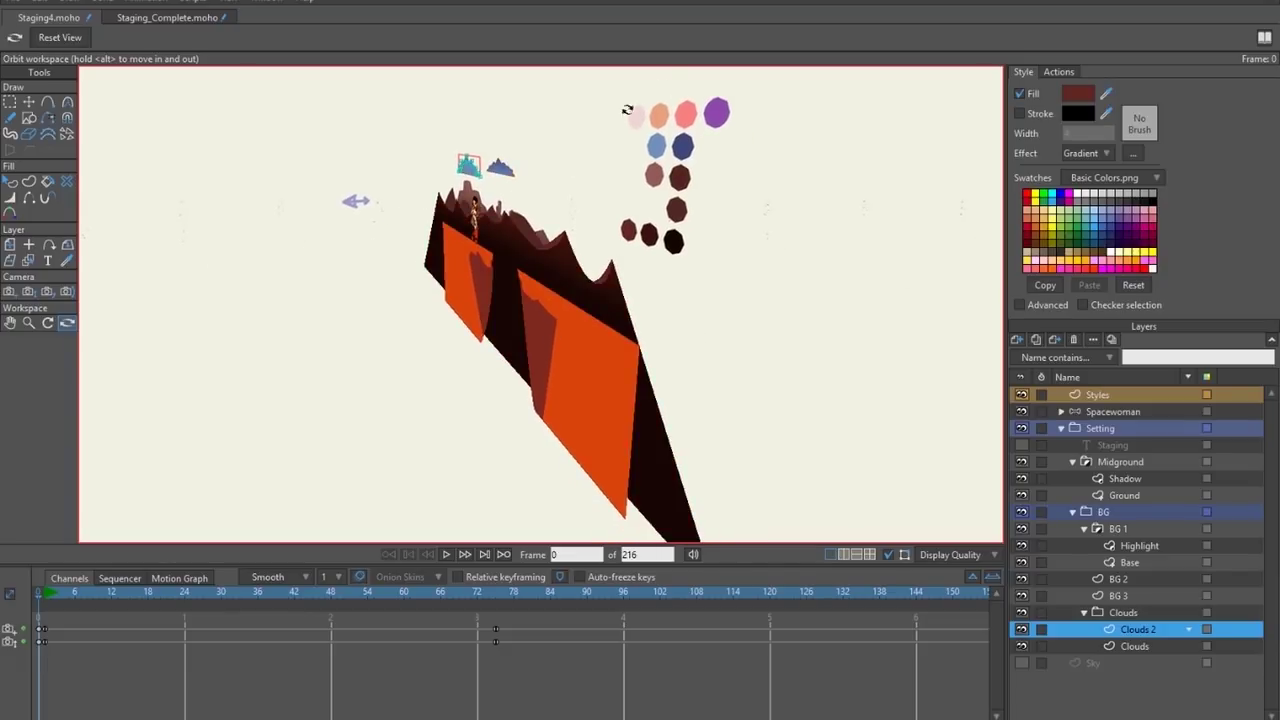
click(1020, 395)
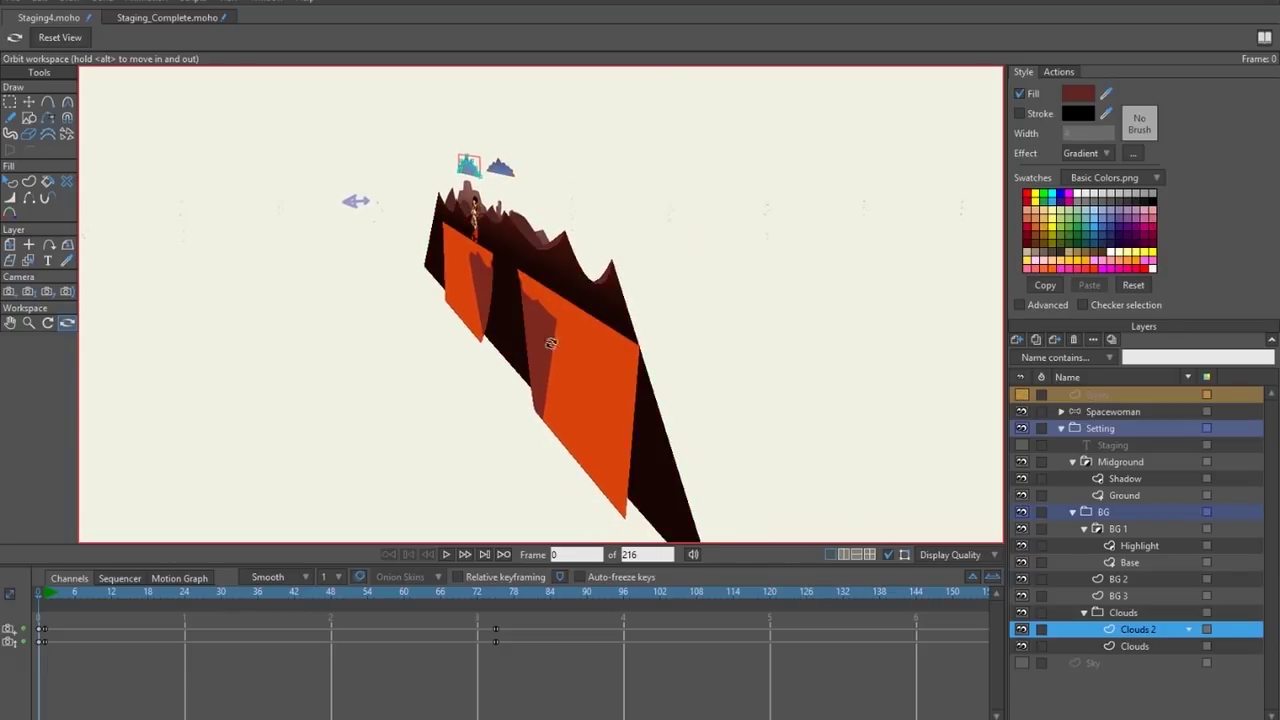
Examine from several orbited angles how the camera, character, ground, mountain and cloud layers are spaced in depth.
drag(401, 243, 497, 152)
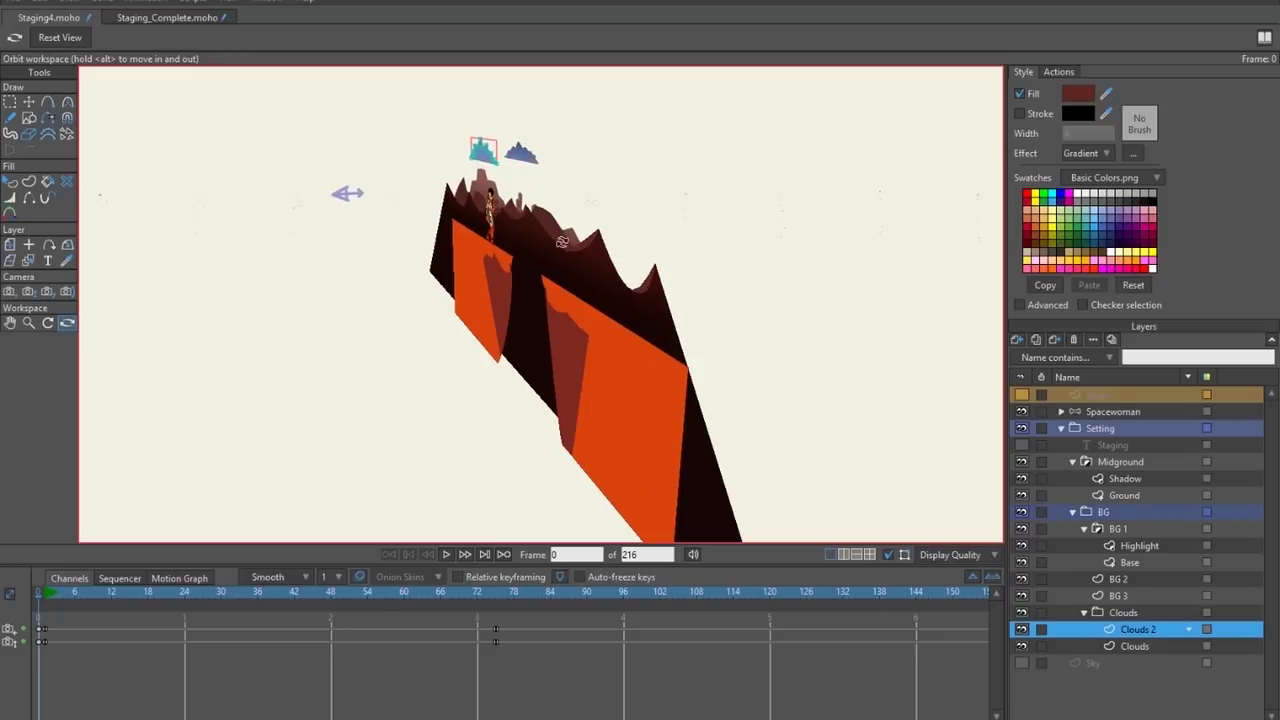
drag(538, 399, 380, 216)
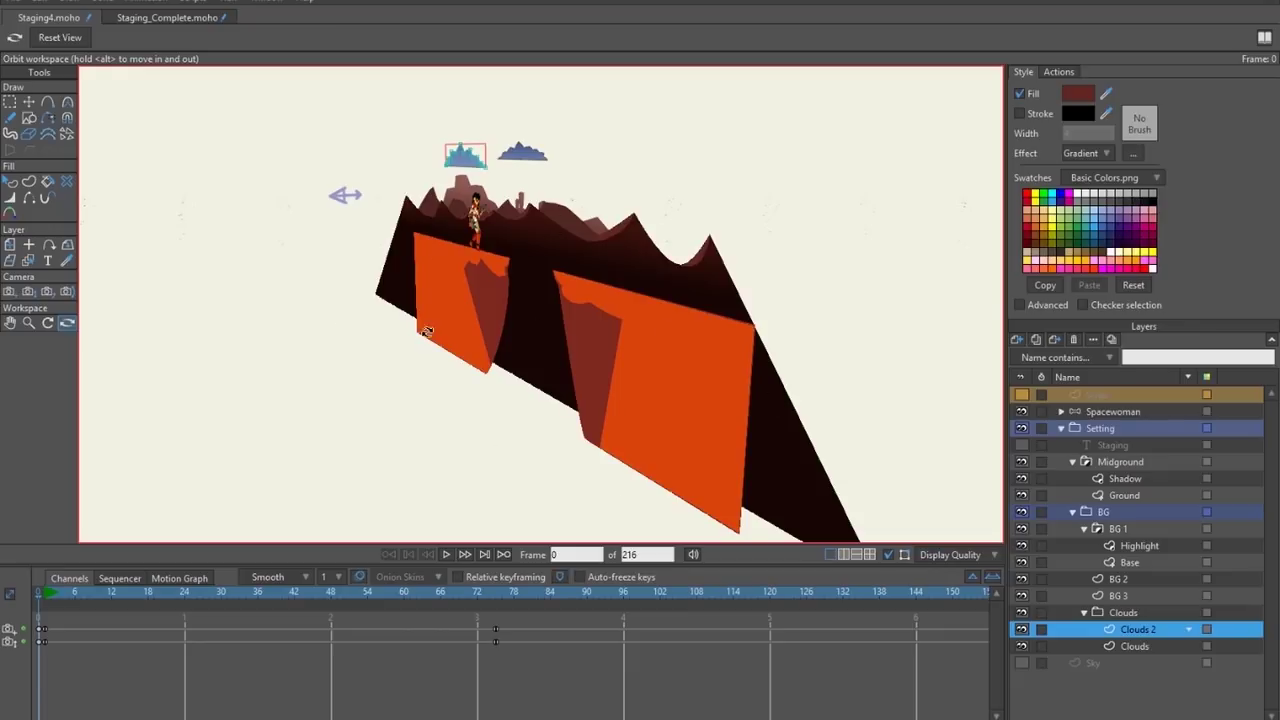
drag(427, 331, 469, 183)
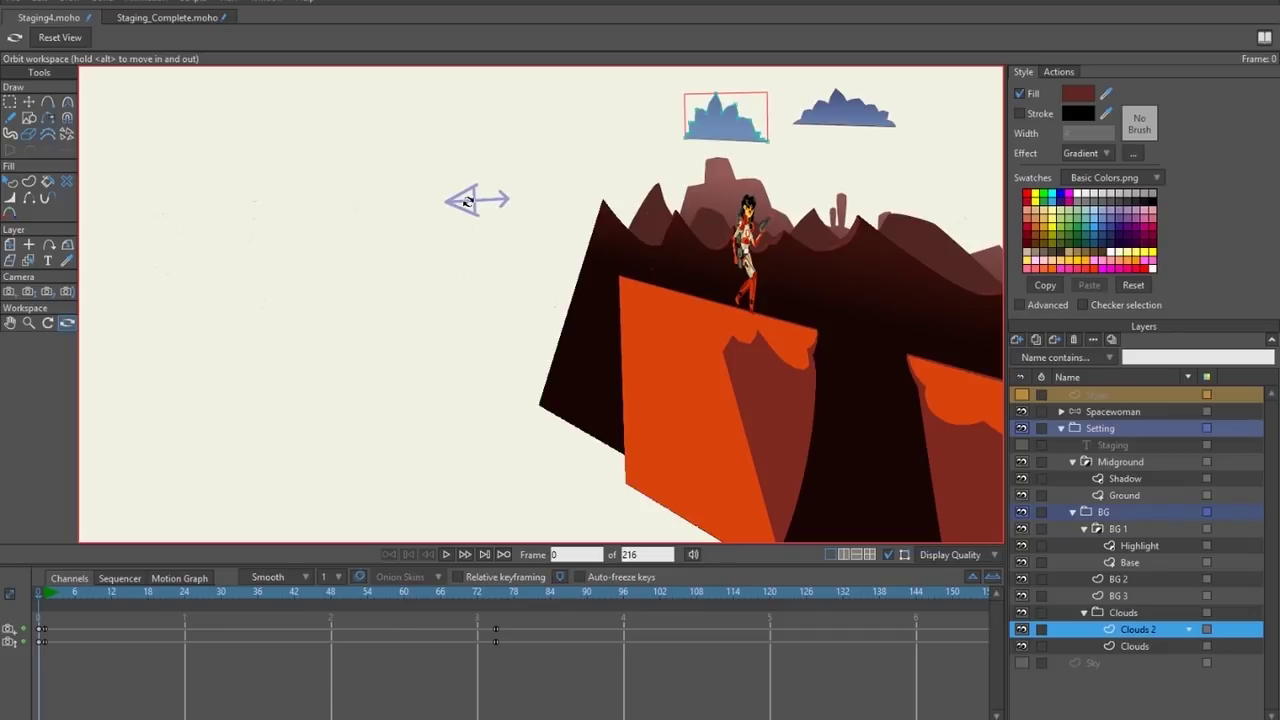
mouse_move(741, 249)
mouse_down()
mouse_move(506, 394)
mouse_move(654, 434)
mouse_move(571, 393)
mouse_move(624, 212)
mouse_up()
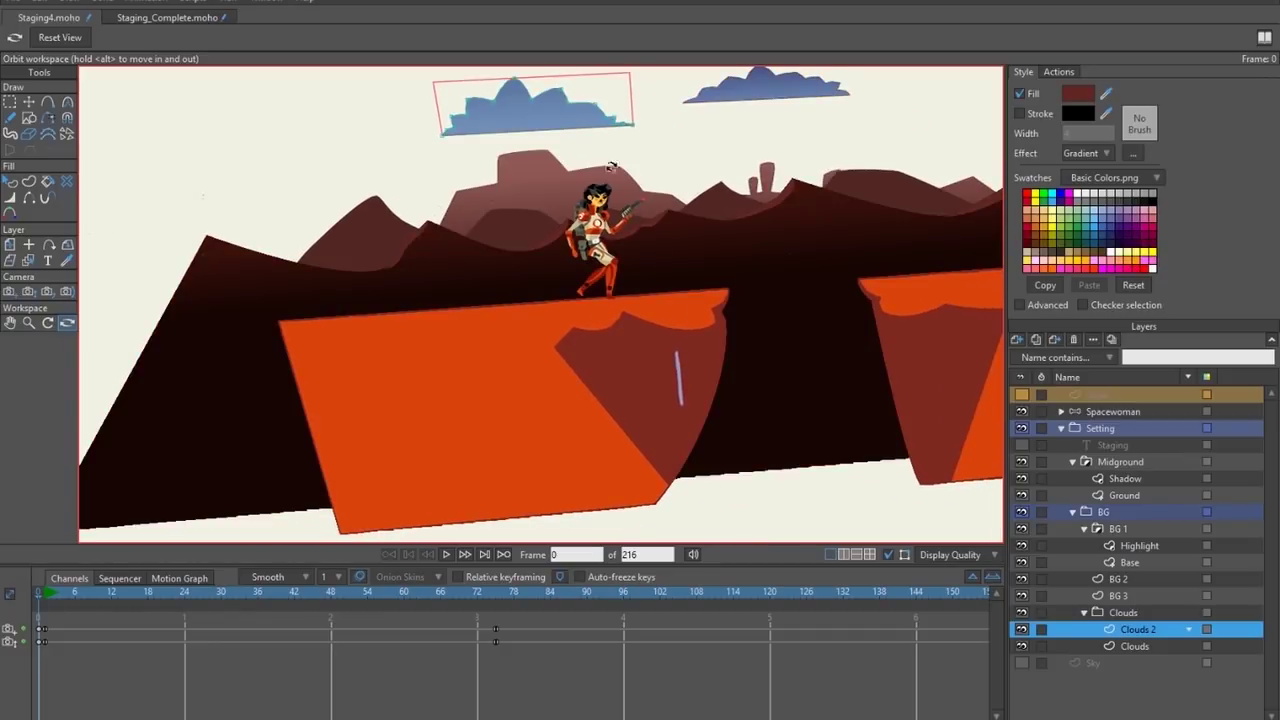
mouse_move(746, 289)
mouse_down()
mouse_move(789, 374)
mouse_move(780, 477)
mouse_move(668, 267)
mouse_up()
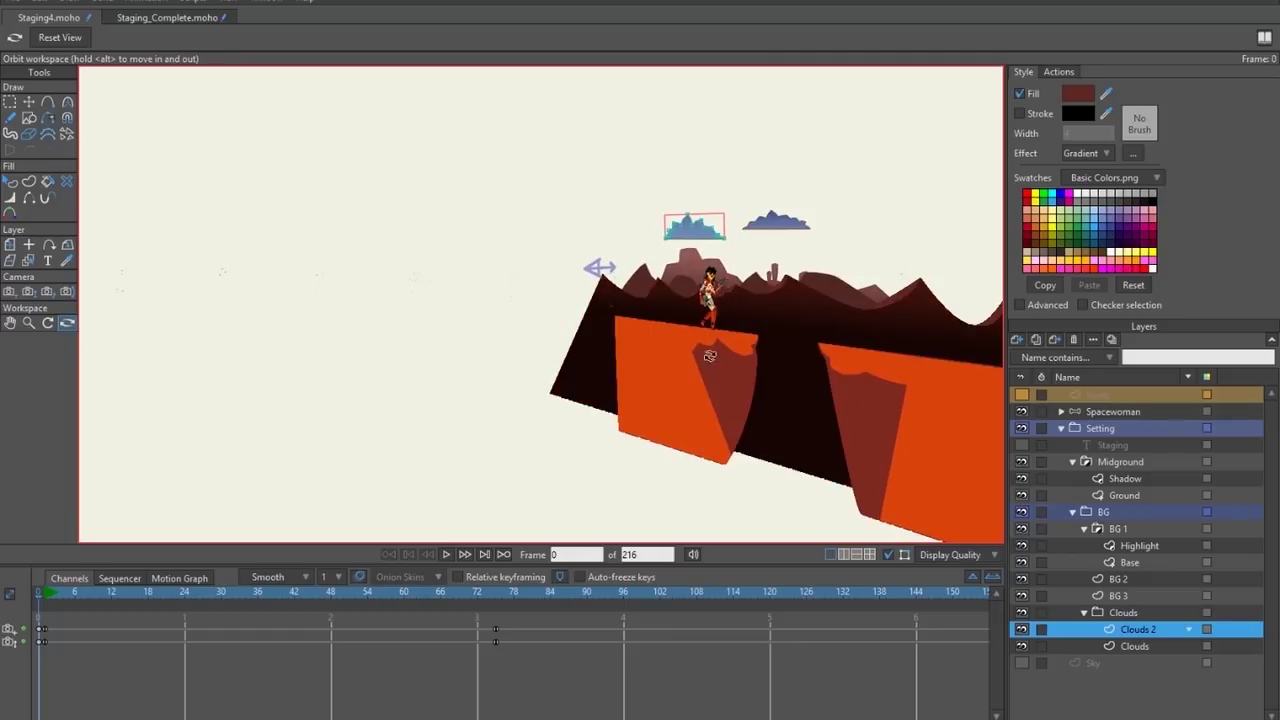
drag(697, 417, 551, 280)
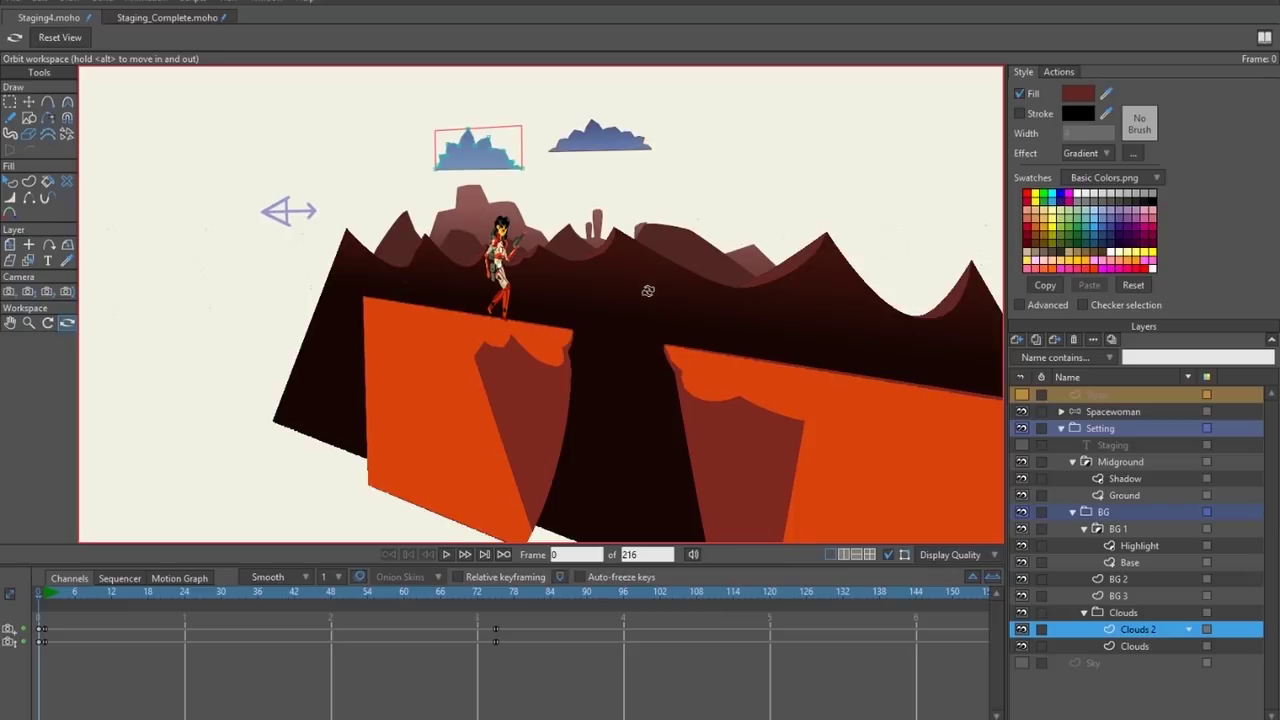
drag(648, 290, 564, 347)
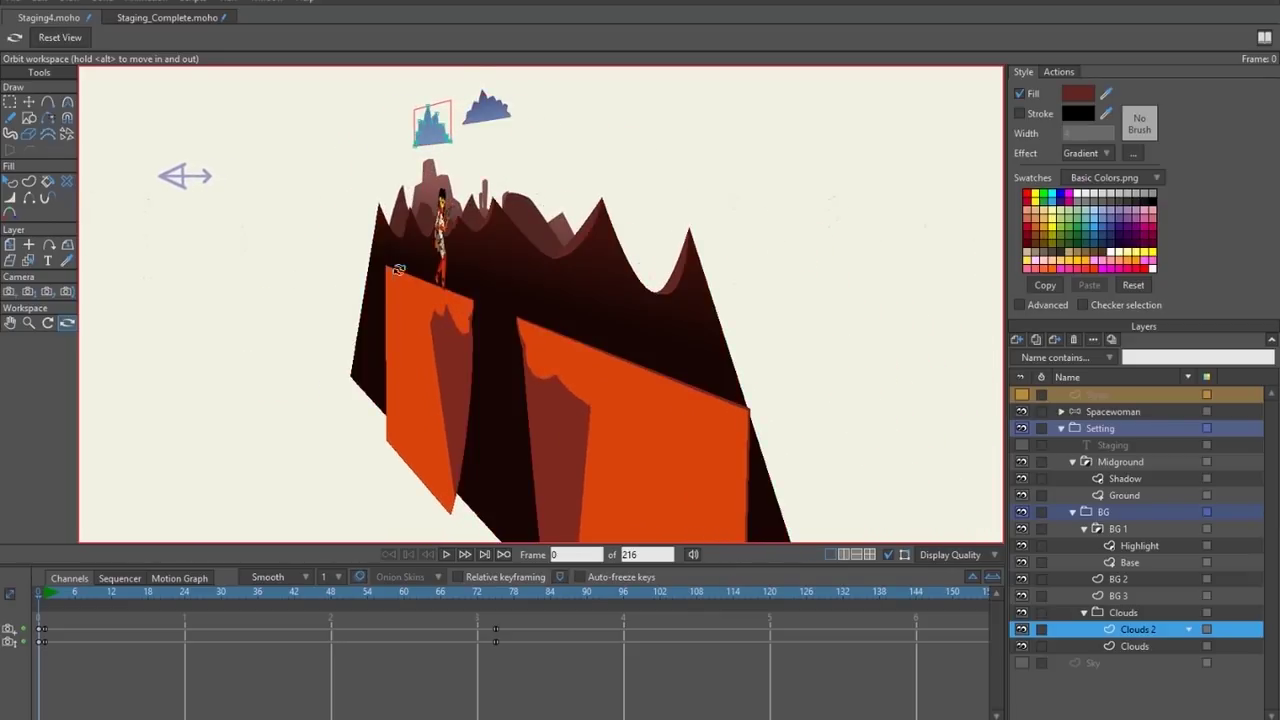
drag(386, 286, 481, 314)
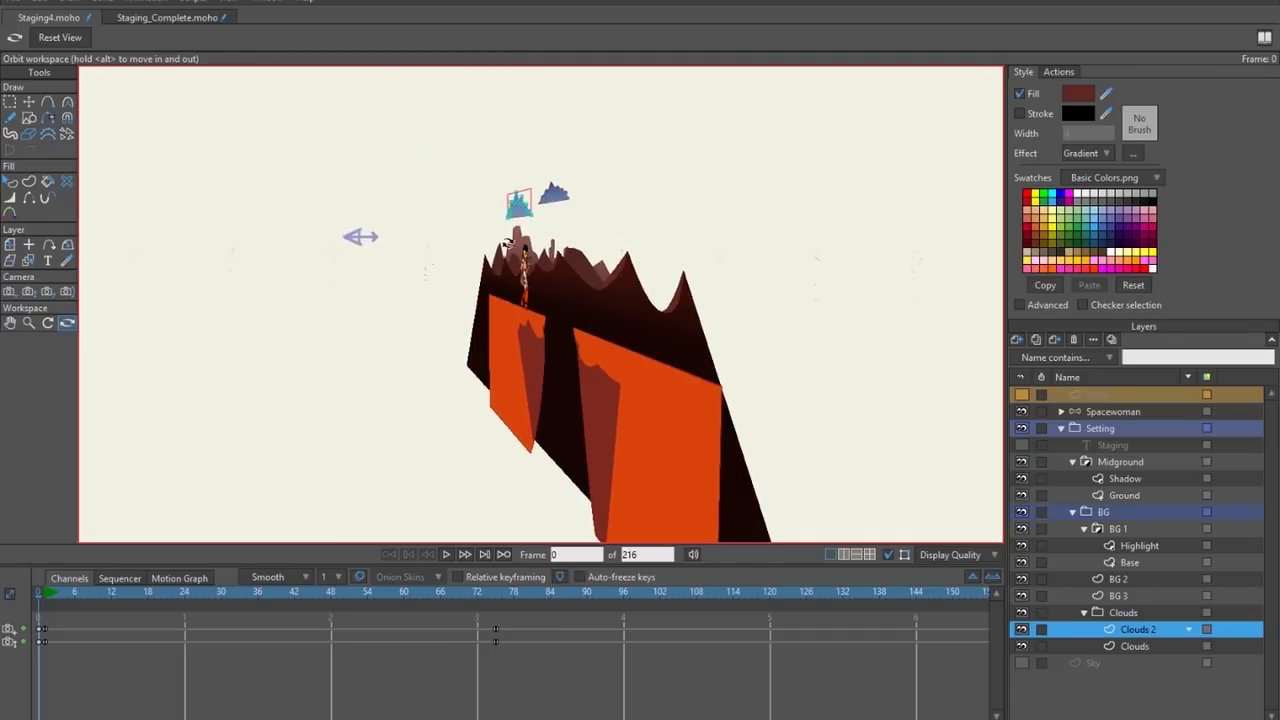
drag(452, 284, 536, 202)
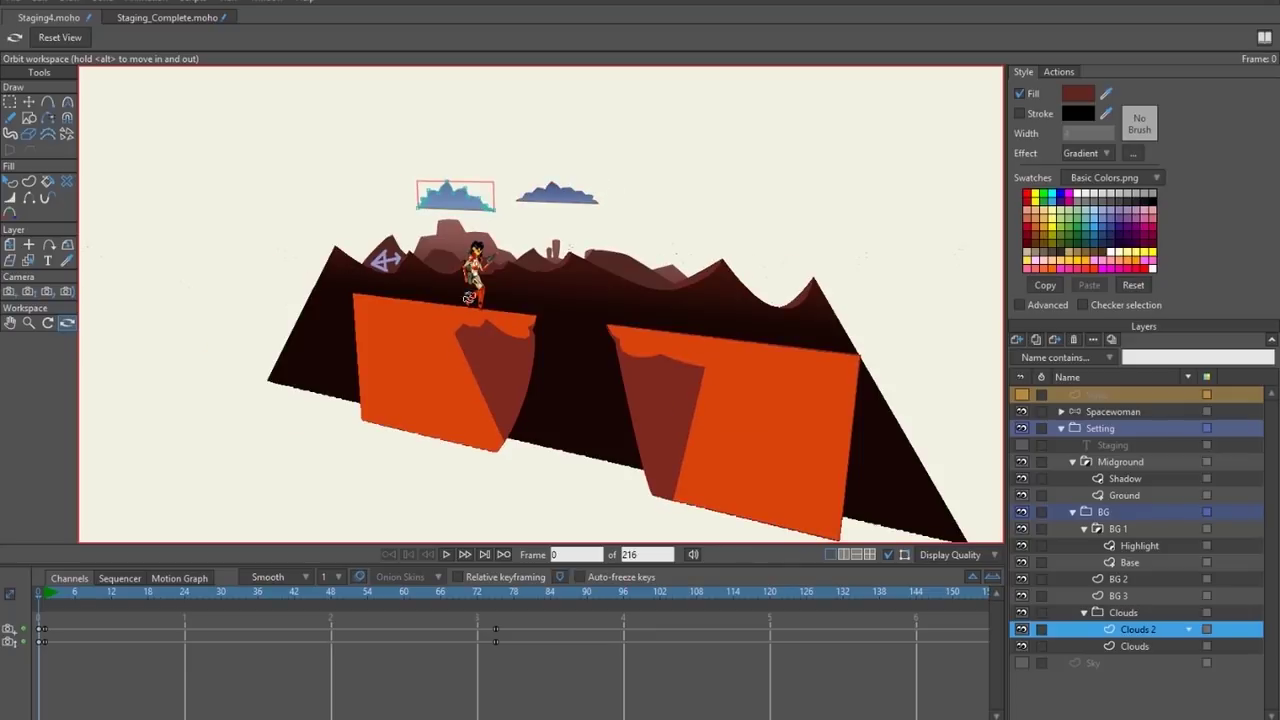
drag(457, 384, 550, 403)
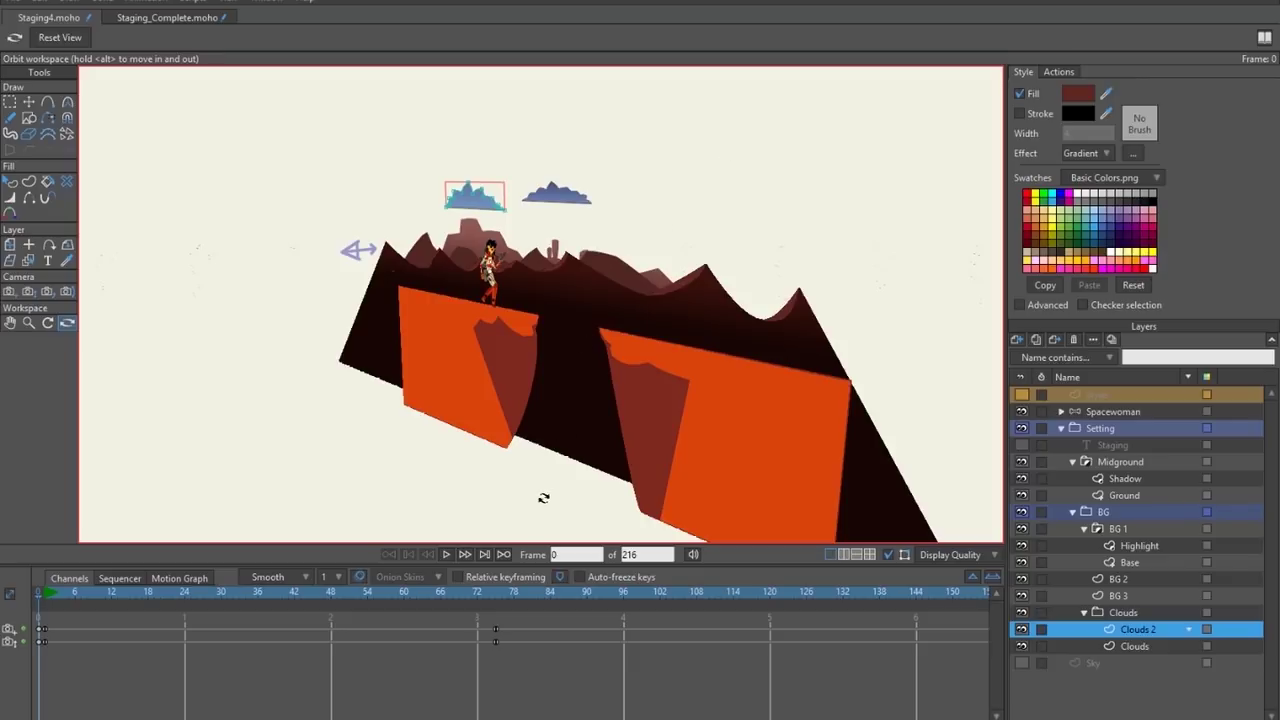
drag(533, 517, 529, 380)
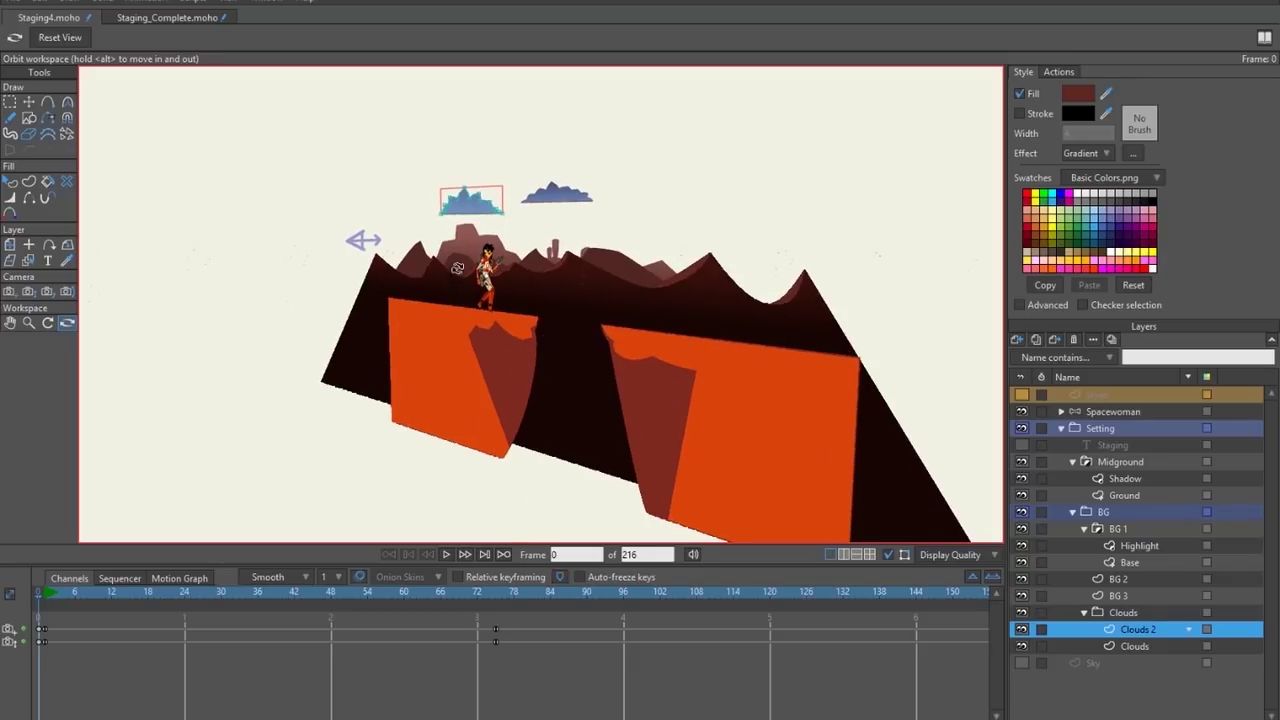
drag(560, 326, 492, 506)
drag(494, 592, 394, 600)
key(Escape)
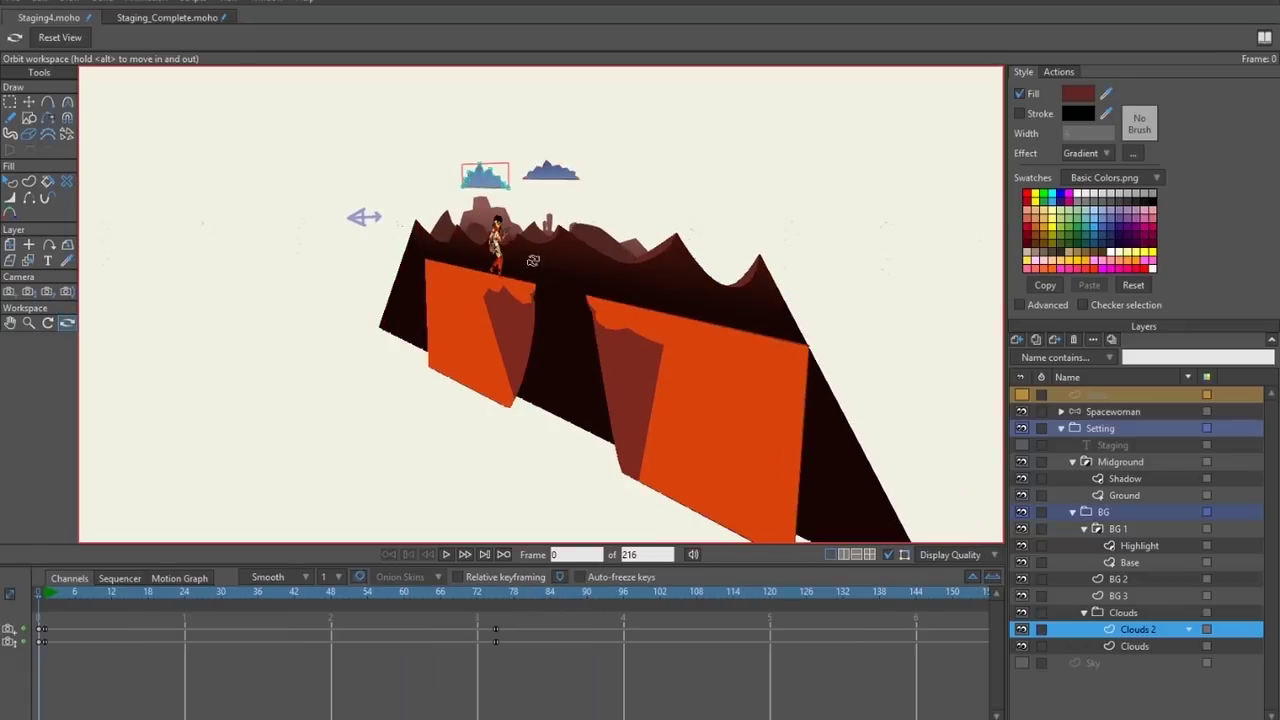
mouse_move(573, 336)
mouse_down()
mouse_move(543, 389)
mouse_move(583, 246)
mouse_move(833, 267)
mouse_move(565, 252)
mouse_move(425, 391)
mouse_up()
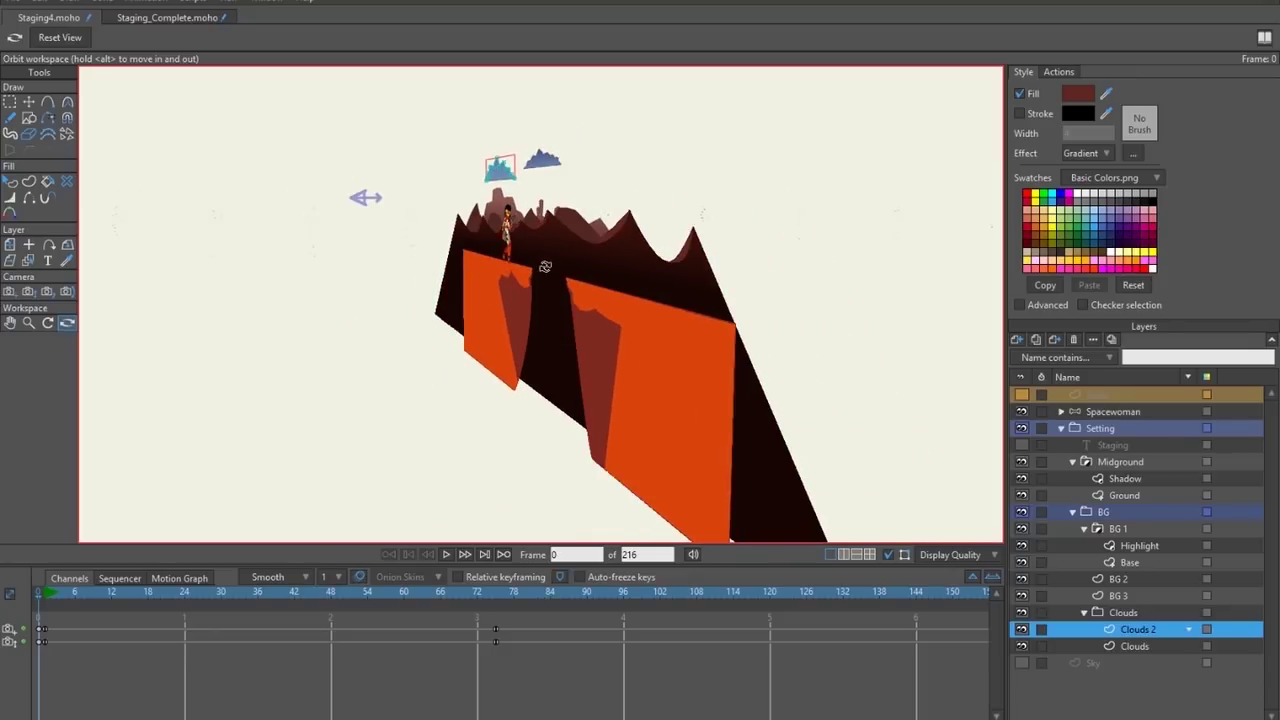
Transform the BG 1 layer along X and Y, setting its position to X -5.5786 and Y -0.0074.
click(1118, 528)
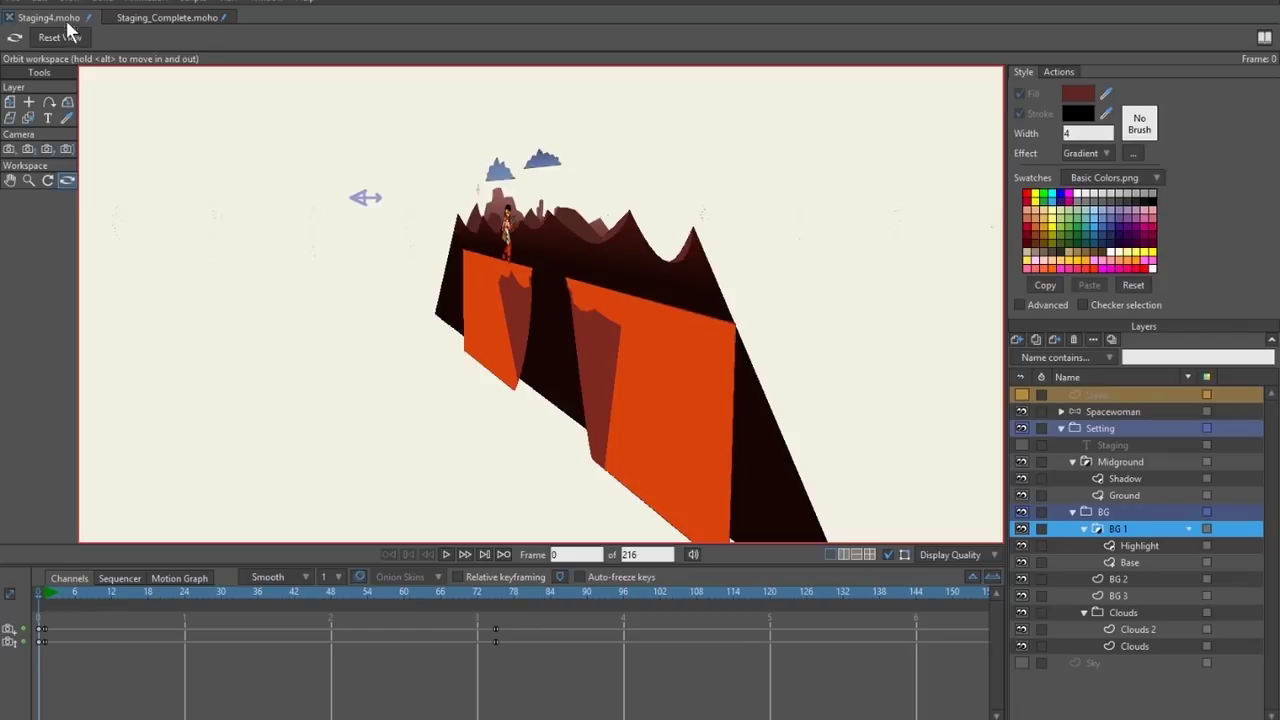
click(10, 105)
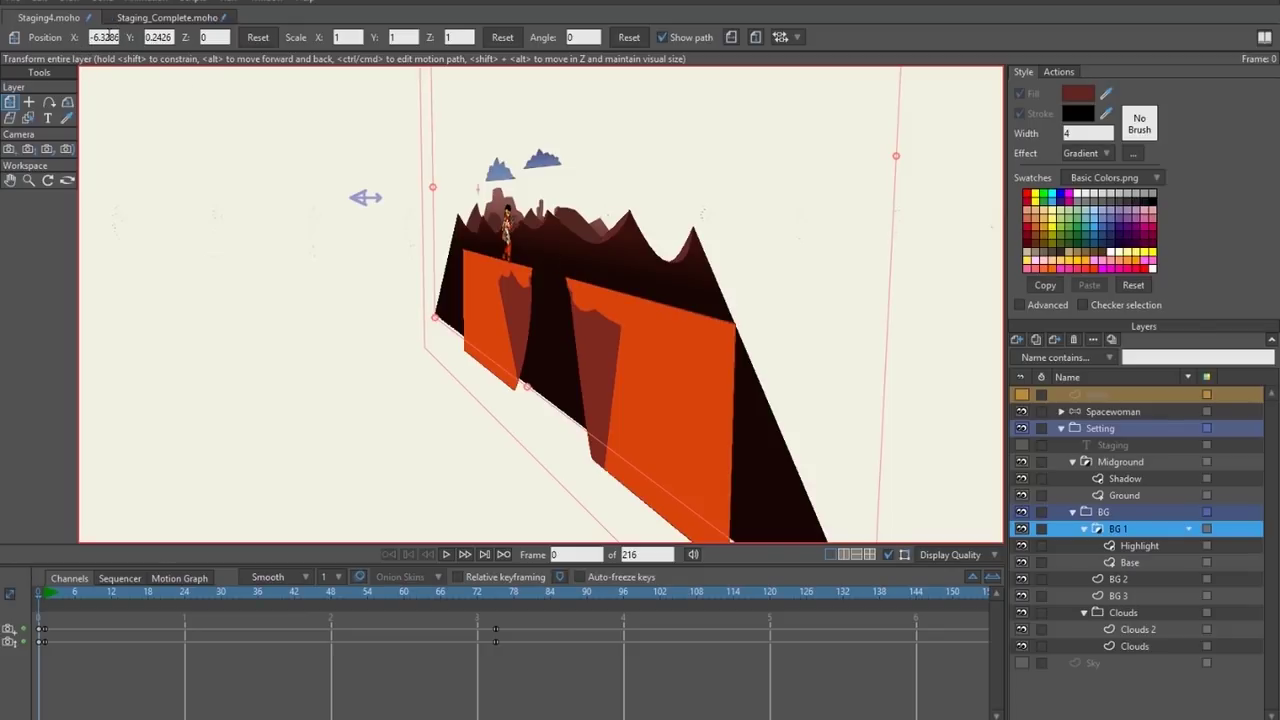
double_click(111, 38)
scroll(111, 38, up, 3)
scroll(107, 37, up, 2)
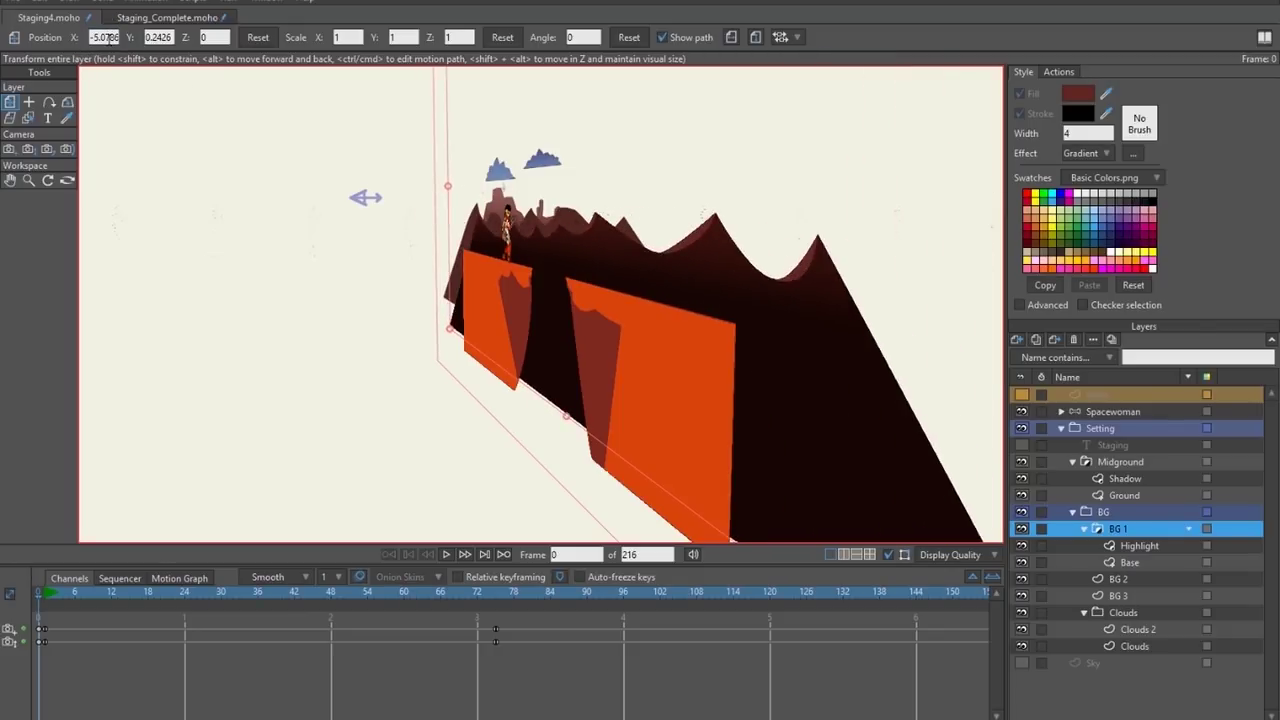
key(ctrl+z)
scroll(158, 37, down, 5)
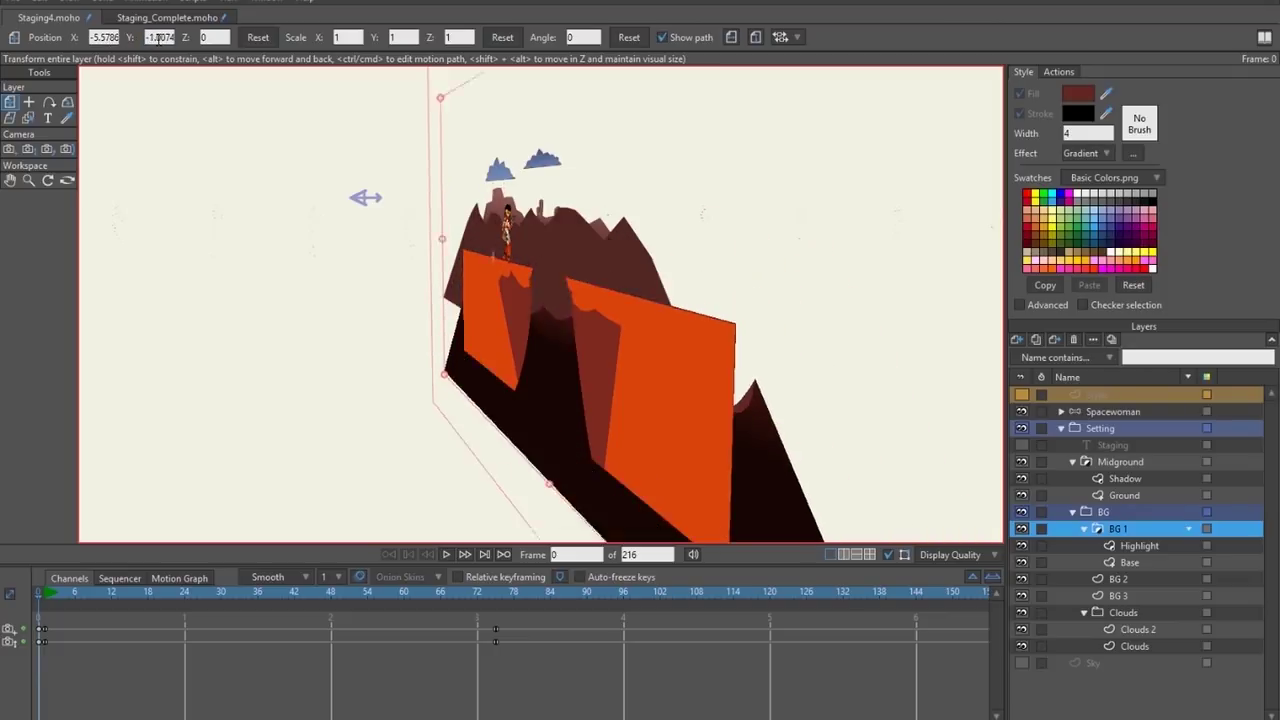
scroll(158, 37, down, 4)
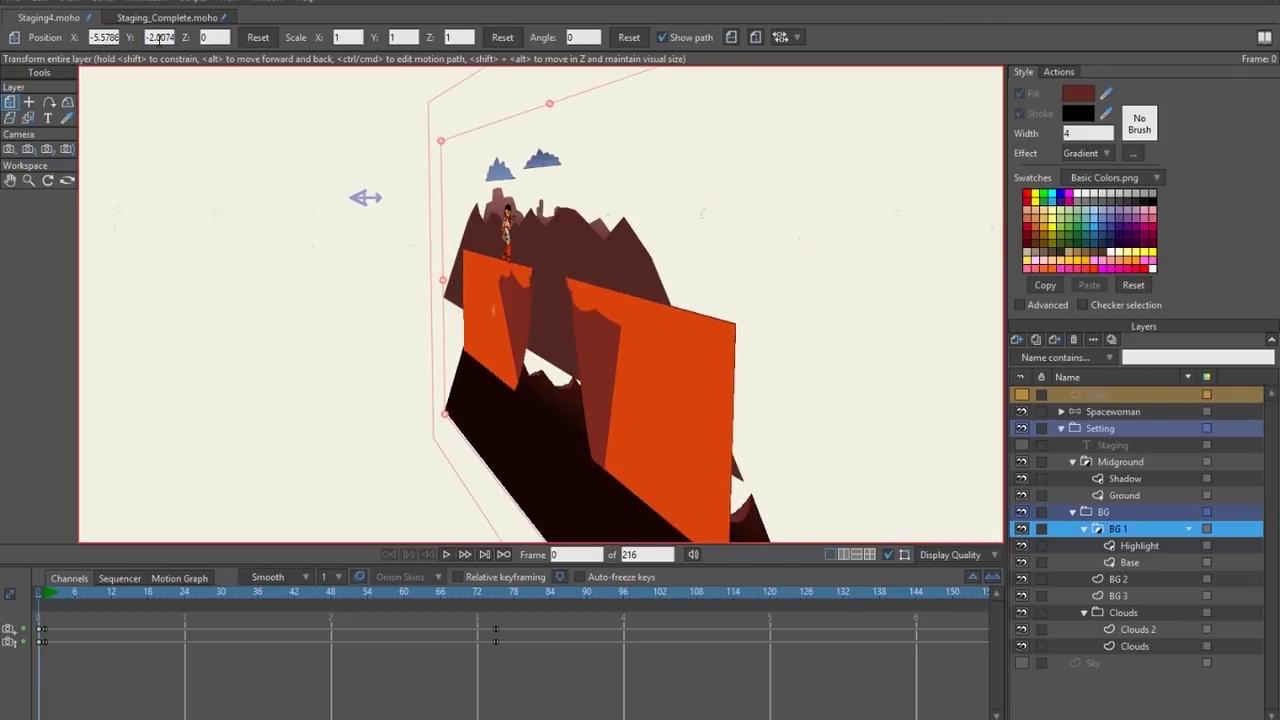
scroll(158, 37, up, 8)
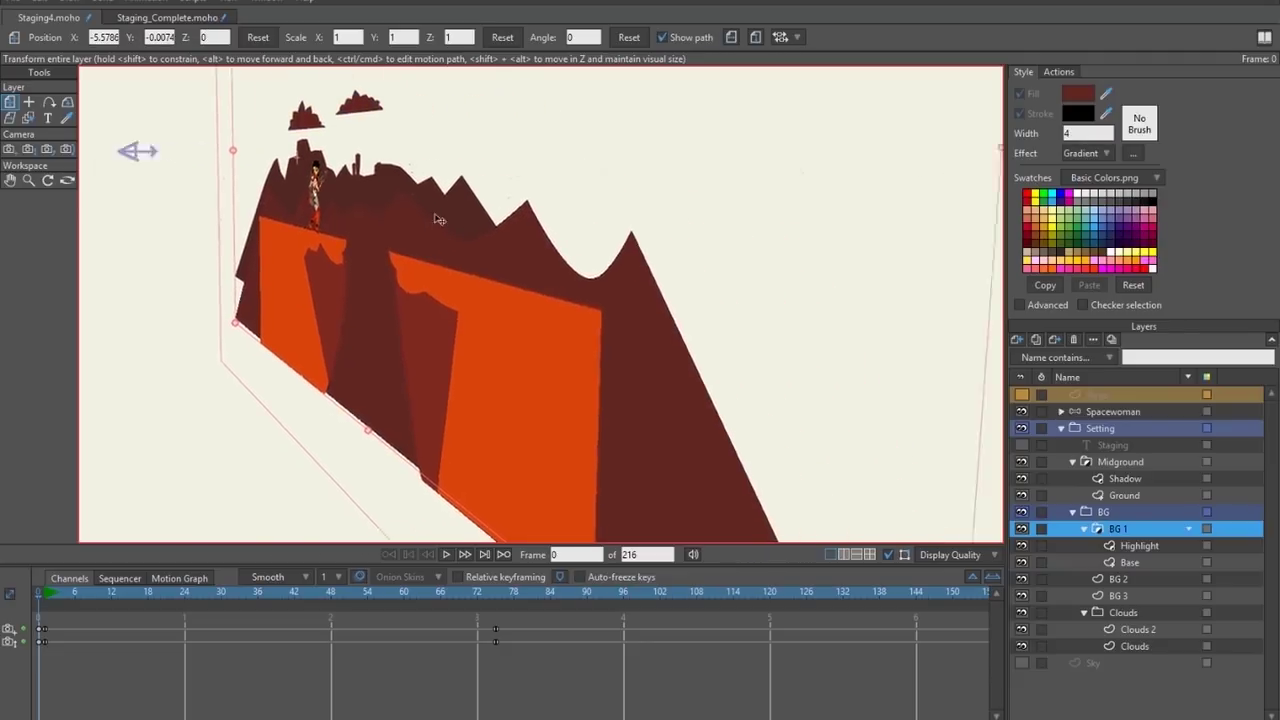
Split the workspace into two side-by-side viewports and orbit the second one to a steep side view of the layers.
click(843, 554)
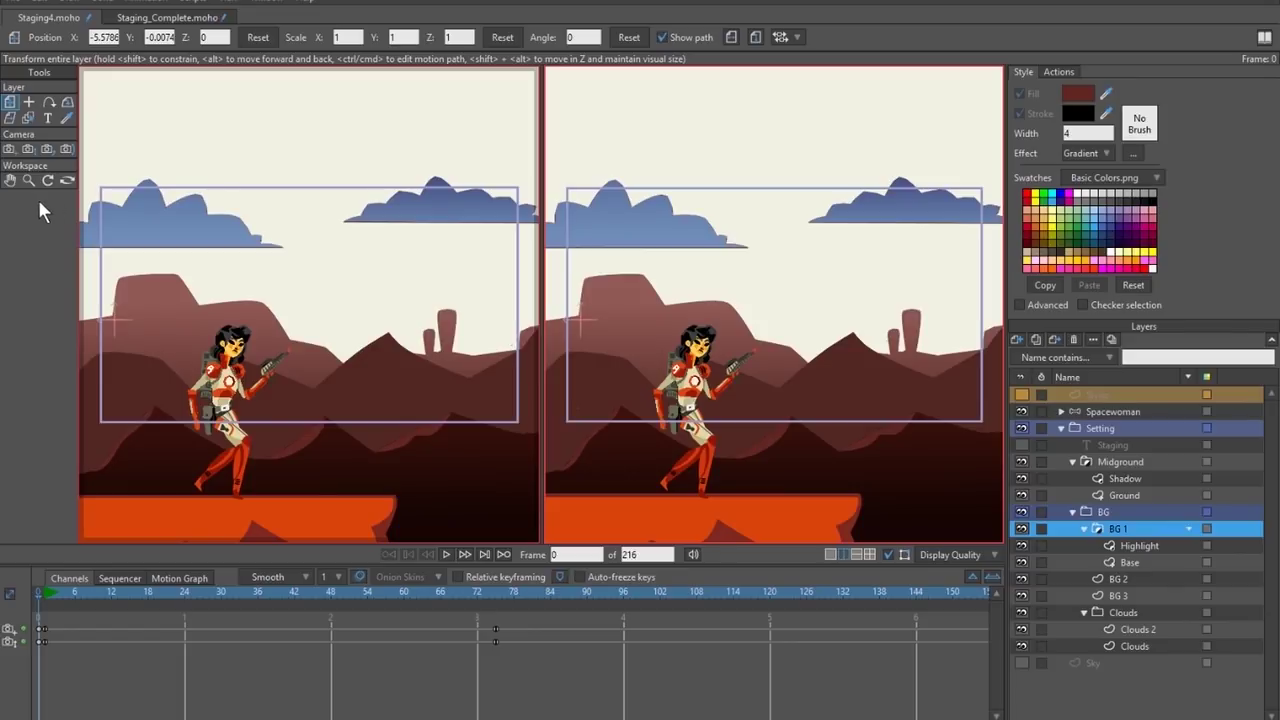
click(67, 180)
drag(867, 316, 801, 343)
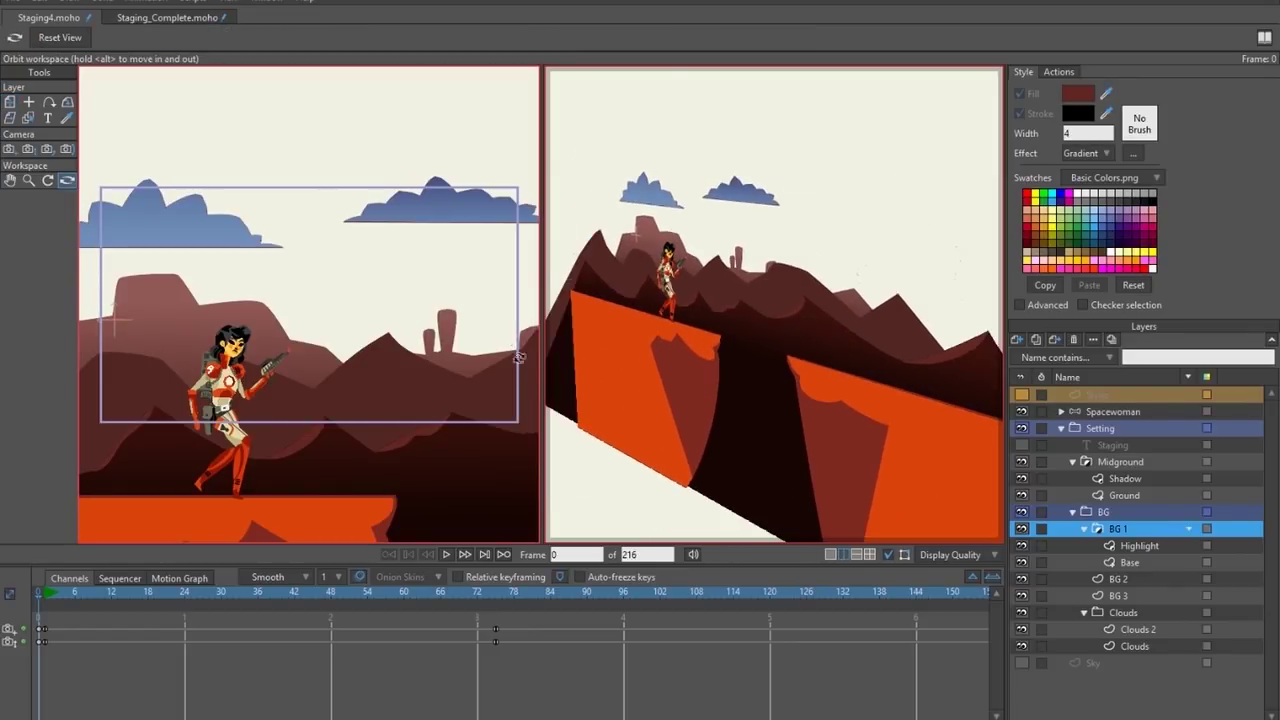
drag(710, 357, 614, 460)
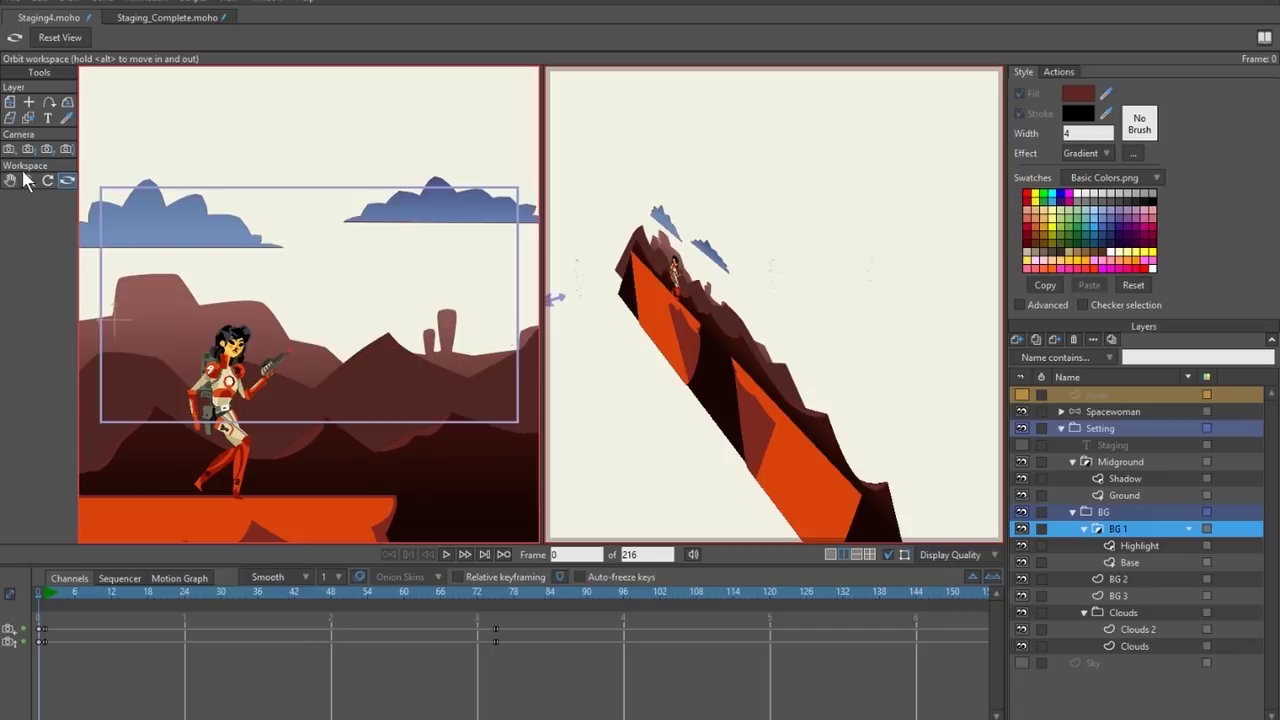
Try a Z position of -6 on the BG 1 layer, and undo it.
click(10, 102)
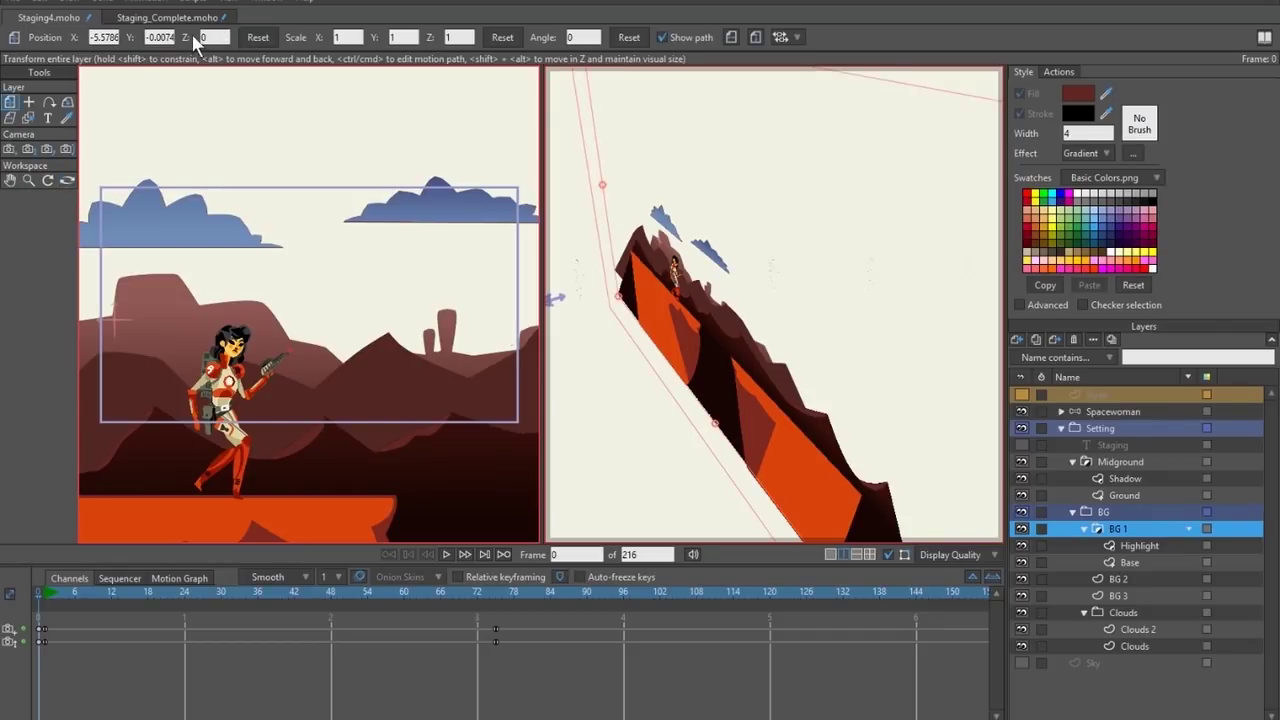
click(219, 36)
text(-6)
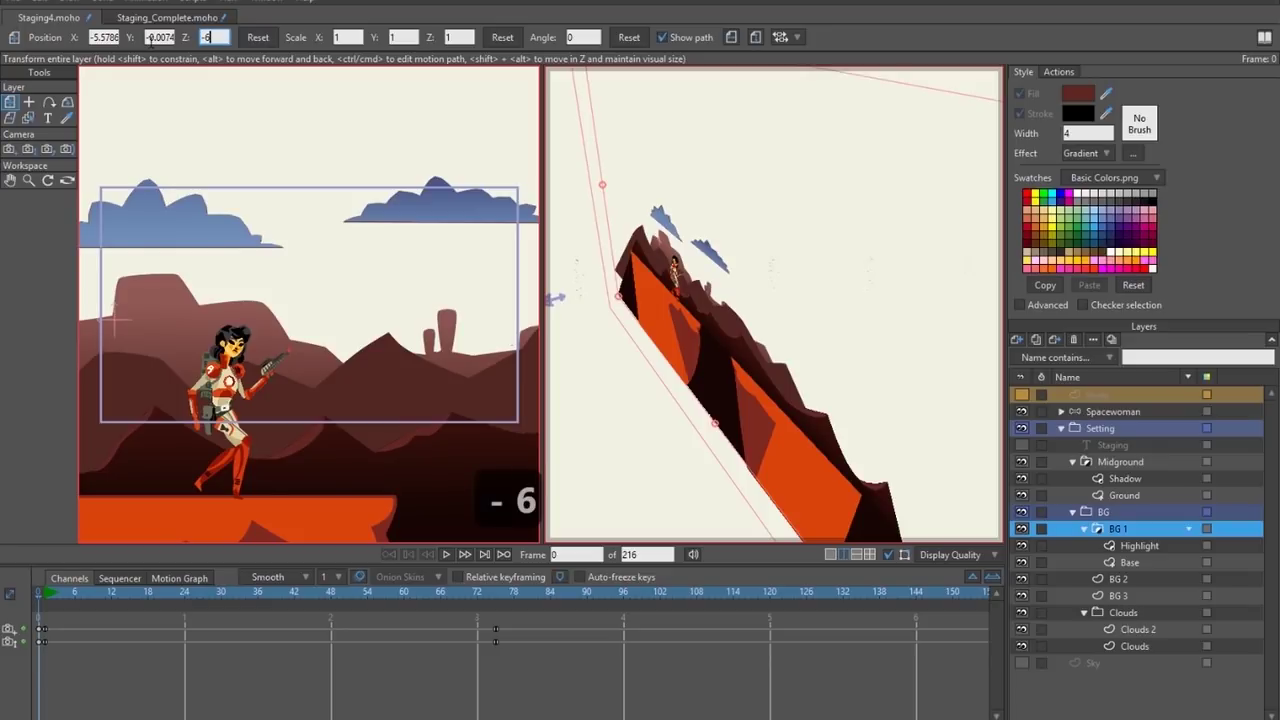
key(Return)
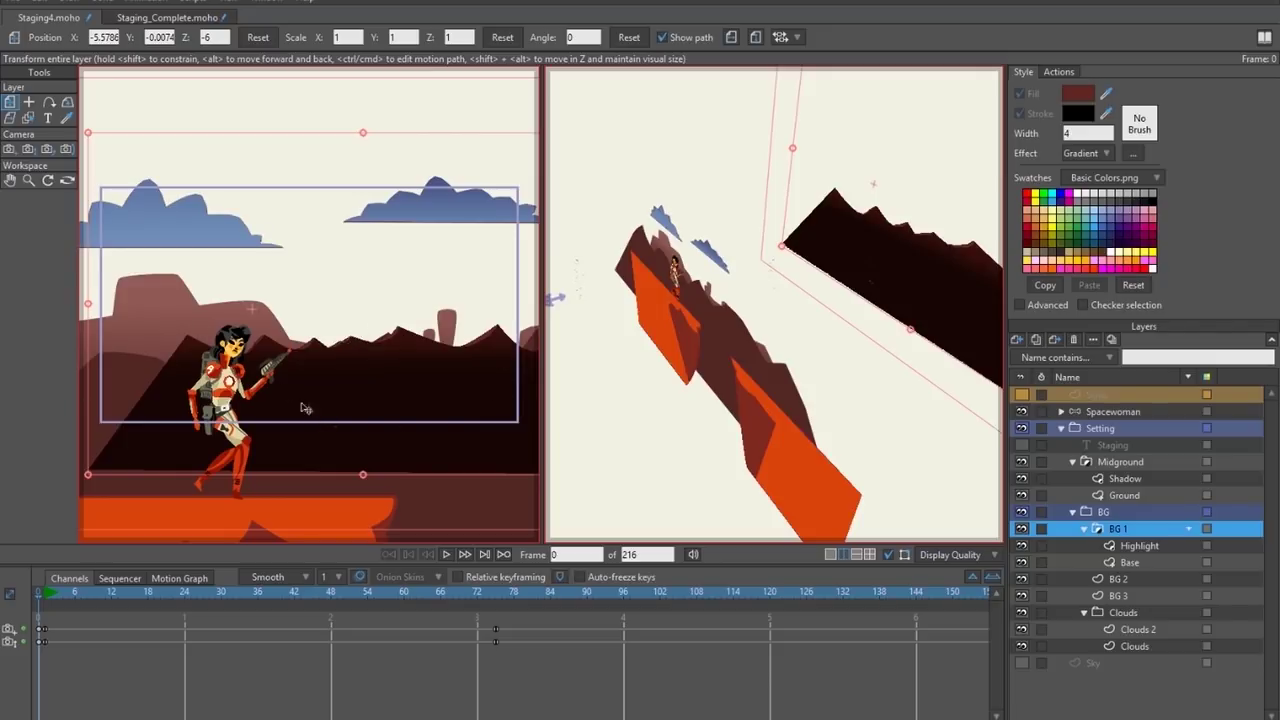
key(ctrl+z)
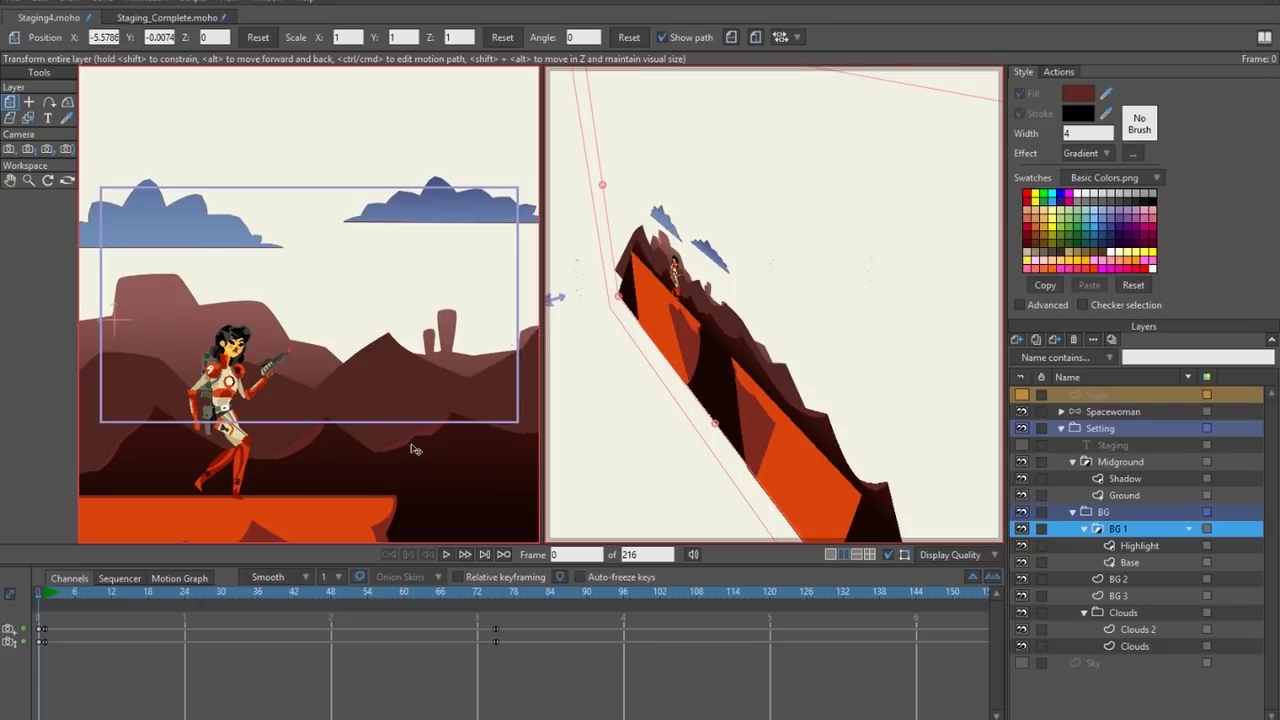
Raise the BG 1 layer to Y 0.2426, and push it back to Z -3.2344 while maintaining its visual size.
drag(422, 476, 424, 443)
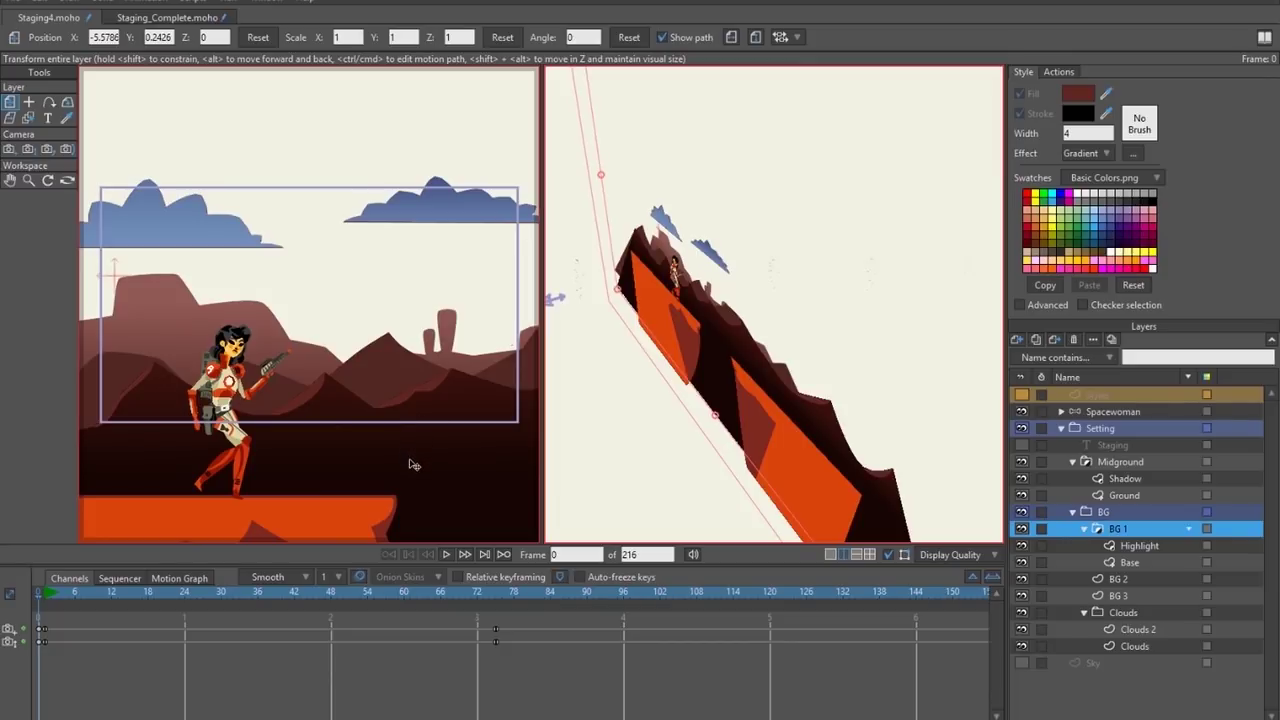
mouse_move(414, 464)
mouse_down()
mouse_move(408, 441)
mouse_move(431, 466)
mouse_move(414, 443)
mouse_up()
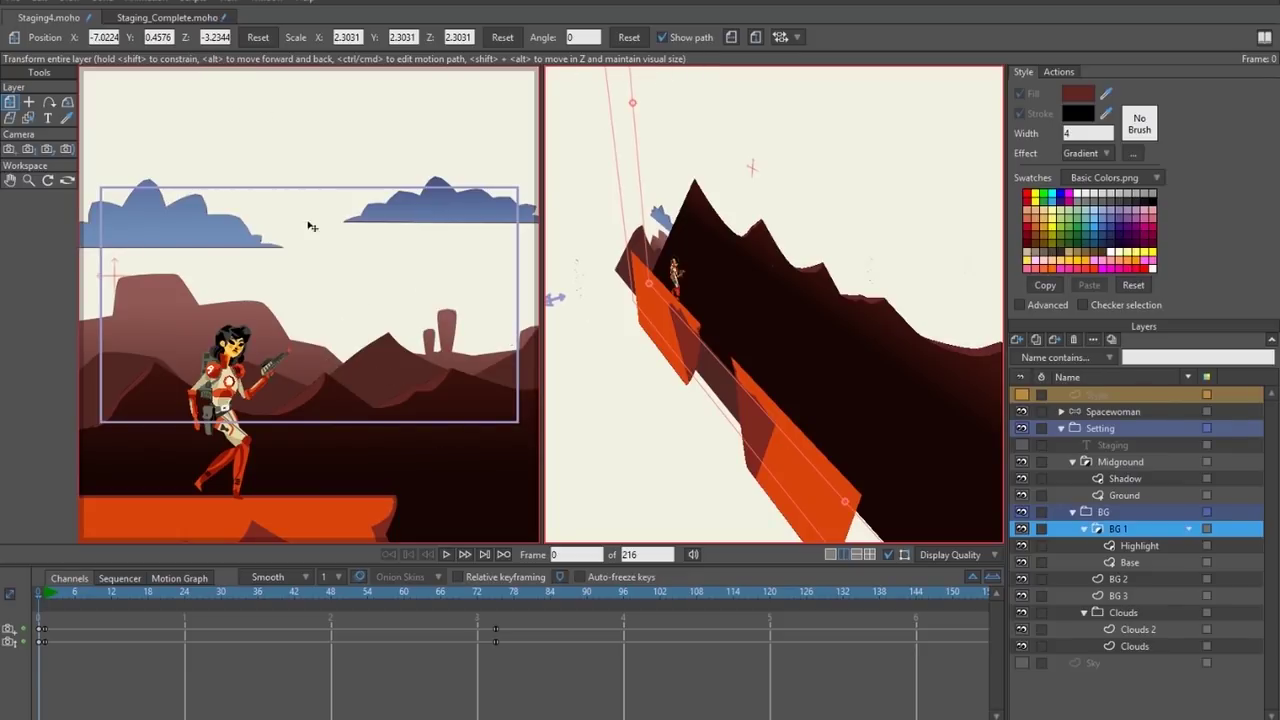
Push the BG 1 layer back to Z -6.0854 while maintaining its visual size, and orbit the second viewport to a lower side view.
mouse_move(400, 459)
mouse_down()
mouse_move(390, 442)
mouse_move(418, 463)
mouse_up()
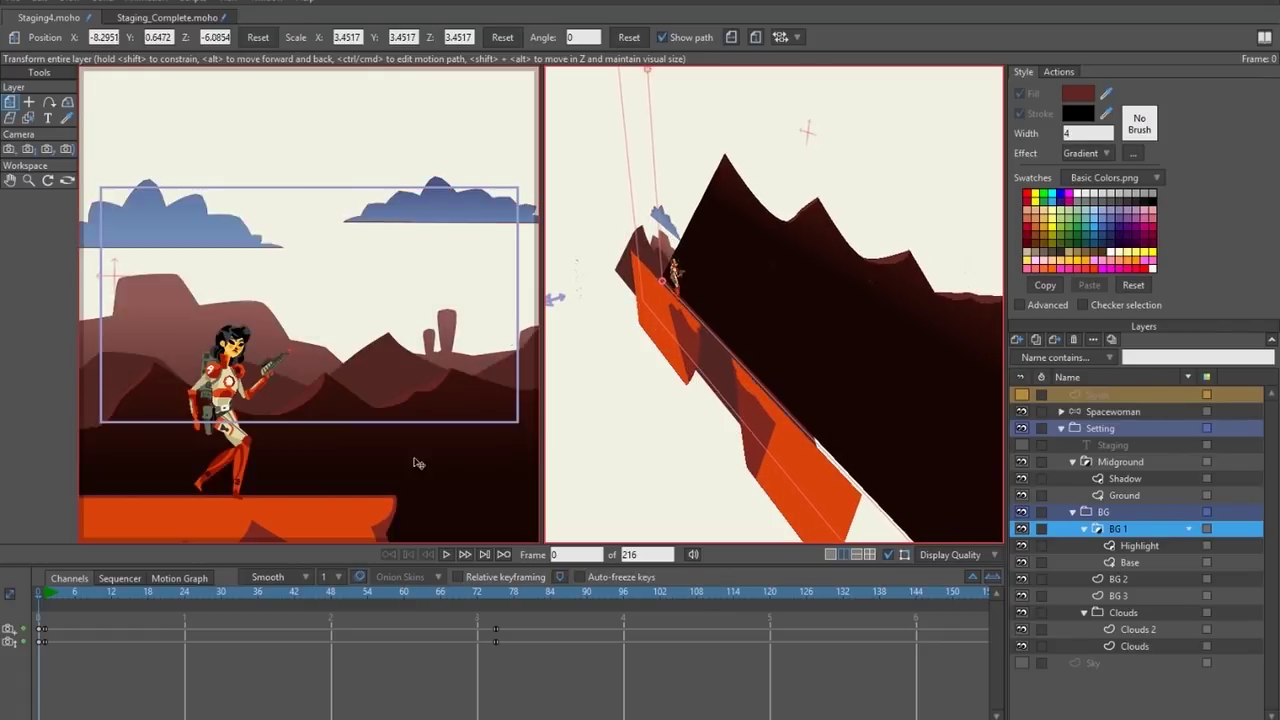
click(66, 181)
drag(658, 418, 680, 300)
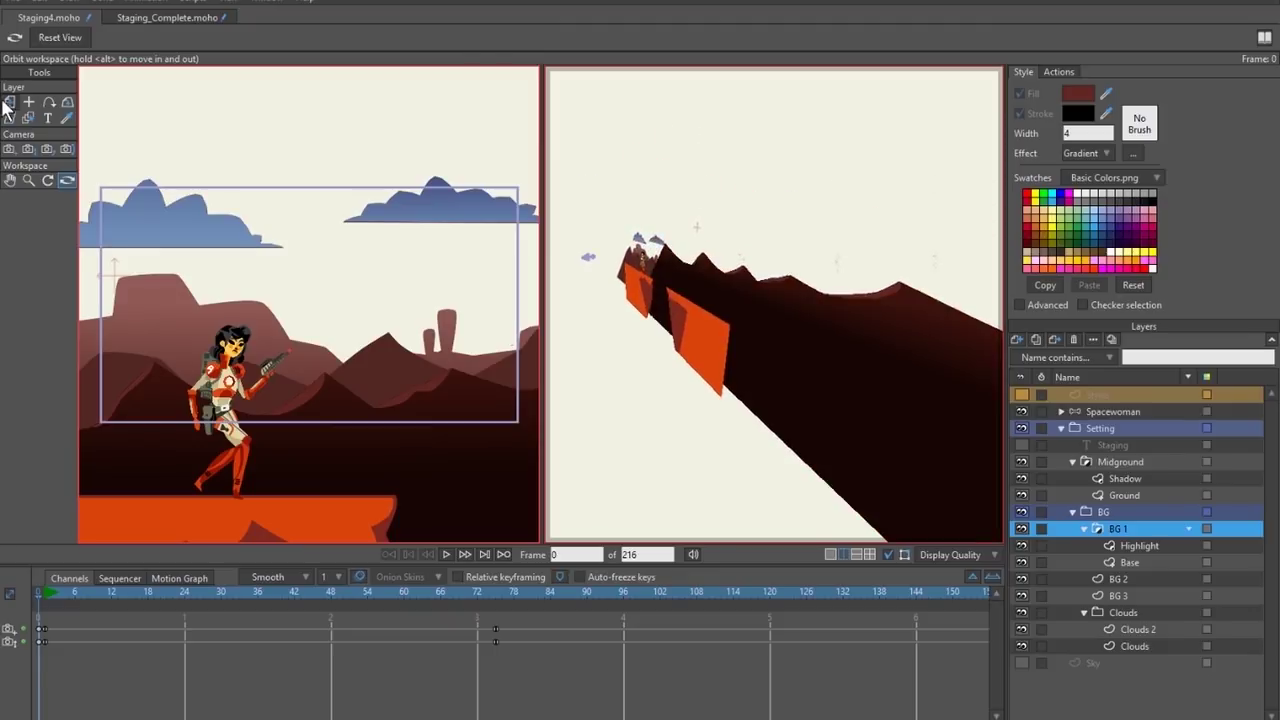
click(9, 103)
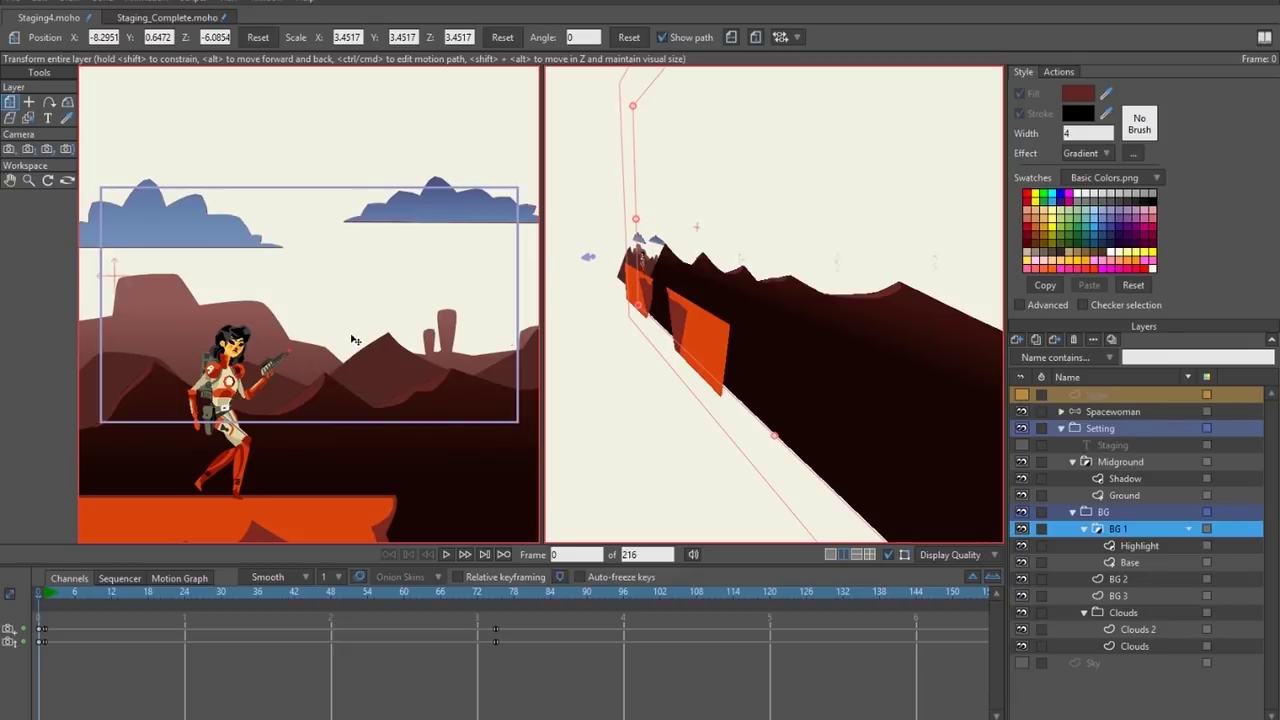
Try a Z position of -10 on the BG 2 layer, and undo it.
click(1120, 582)
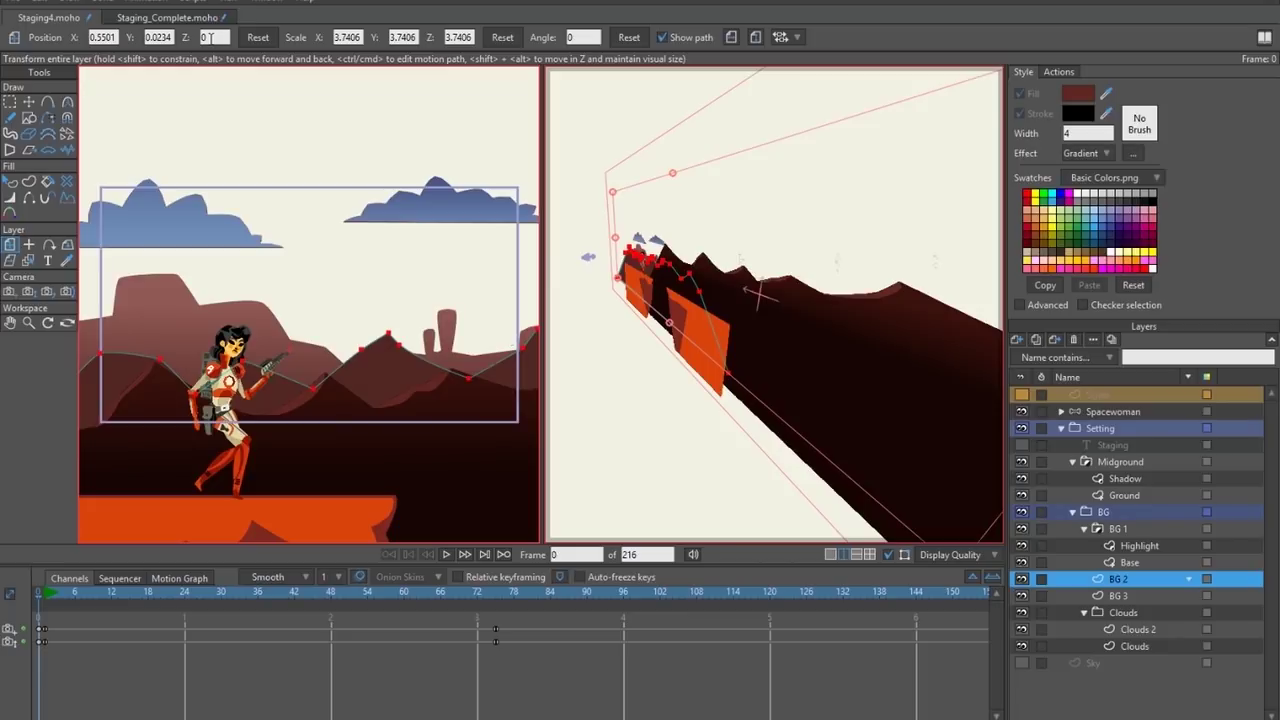
click(212, 37)
text(-10)
key(Return)
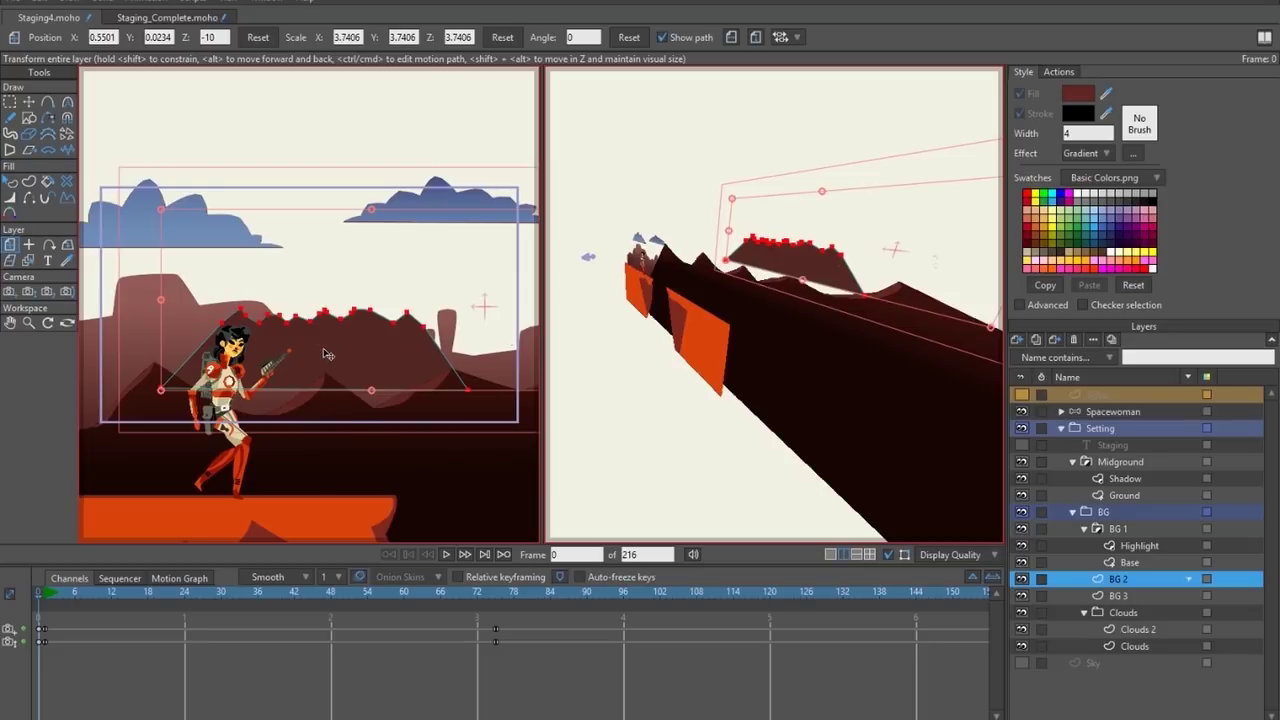
key(ctrl+z)
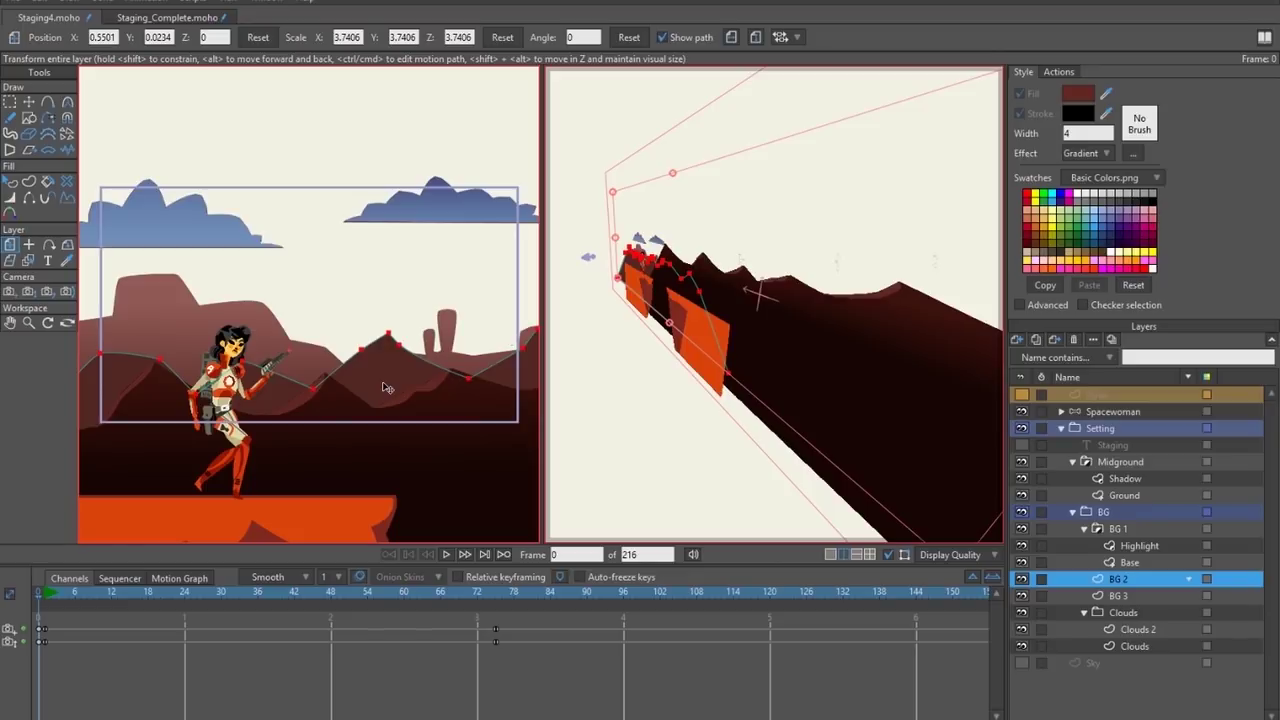
Push the BG 2 layer back to Z -10.42 while maintaining its visual size.
drag(380, 388, 394, 363)
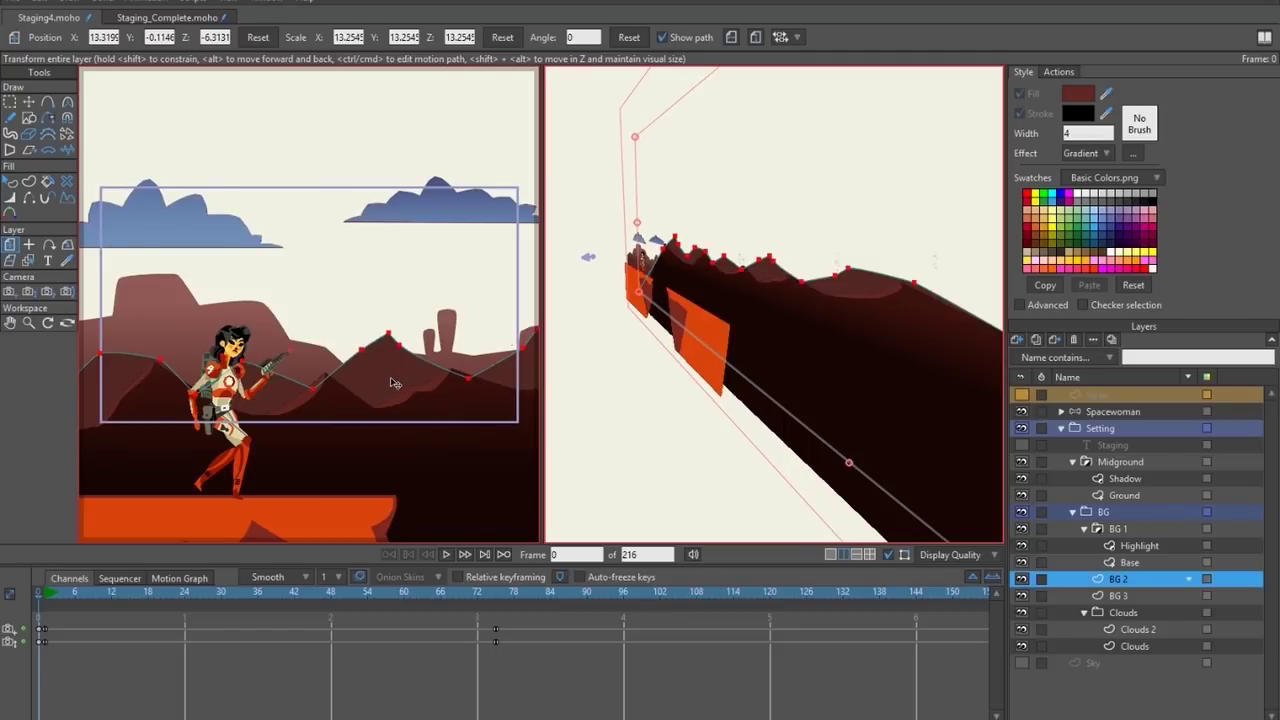
drag(395, 383, 368, 352)
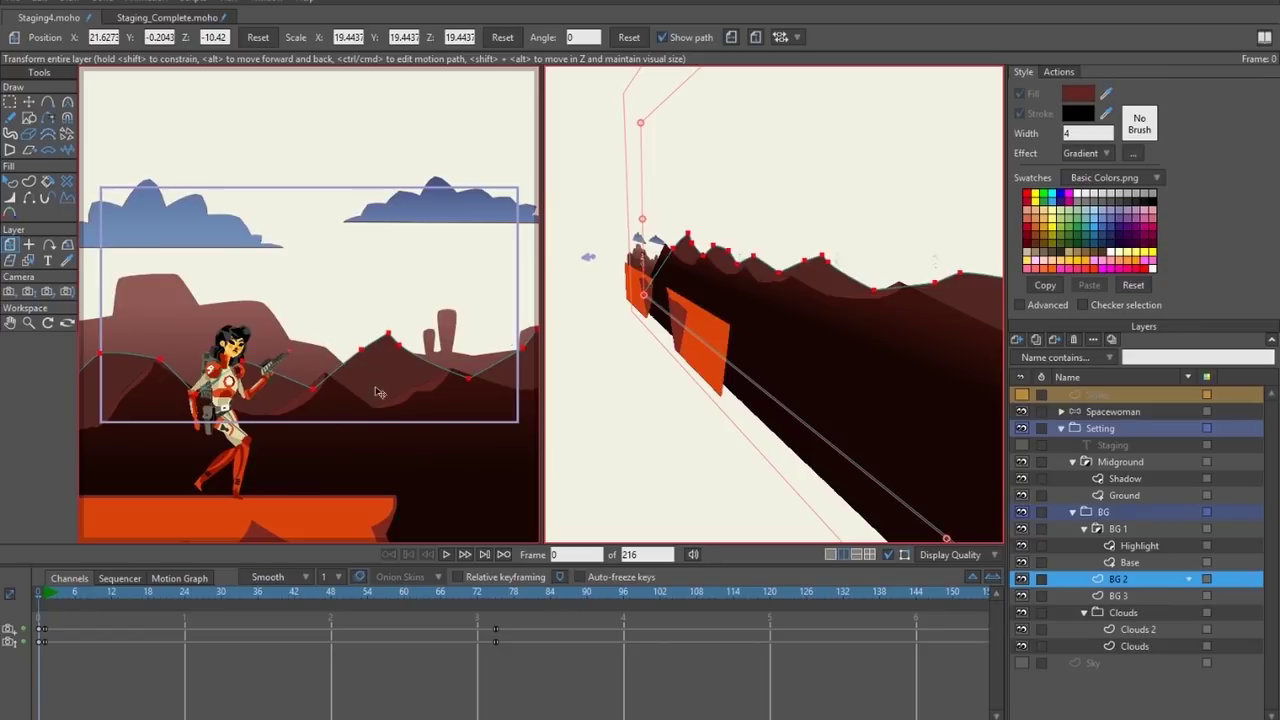
Push the BG 3 layer far back to about Z -64.529 while maintaining its visual size.
click(1119, 596)
drag(290, 374, 316, 341)
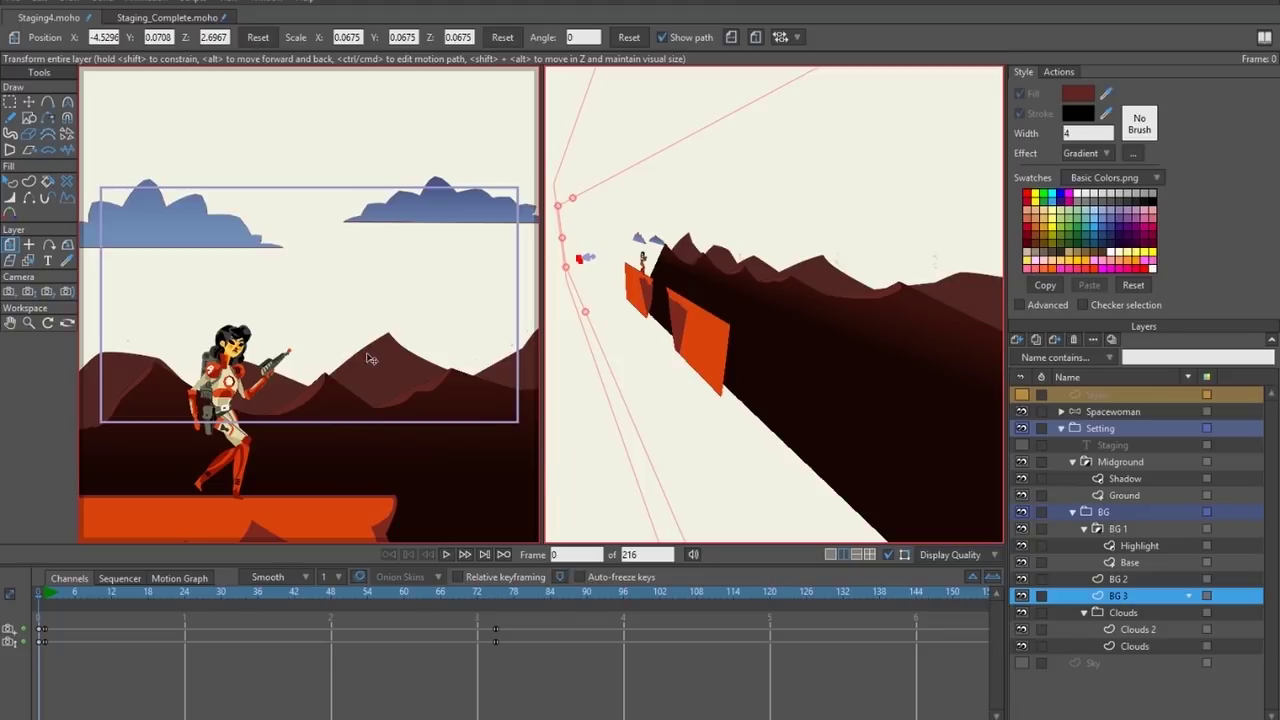
key(ctrl+z)
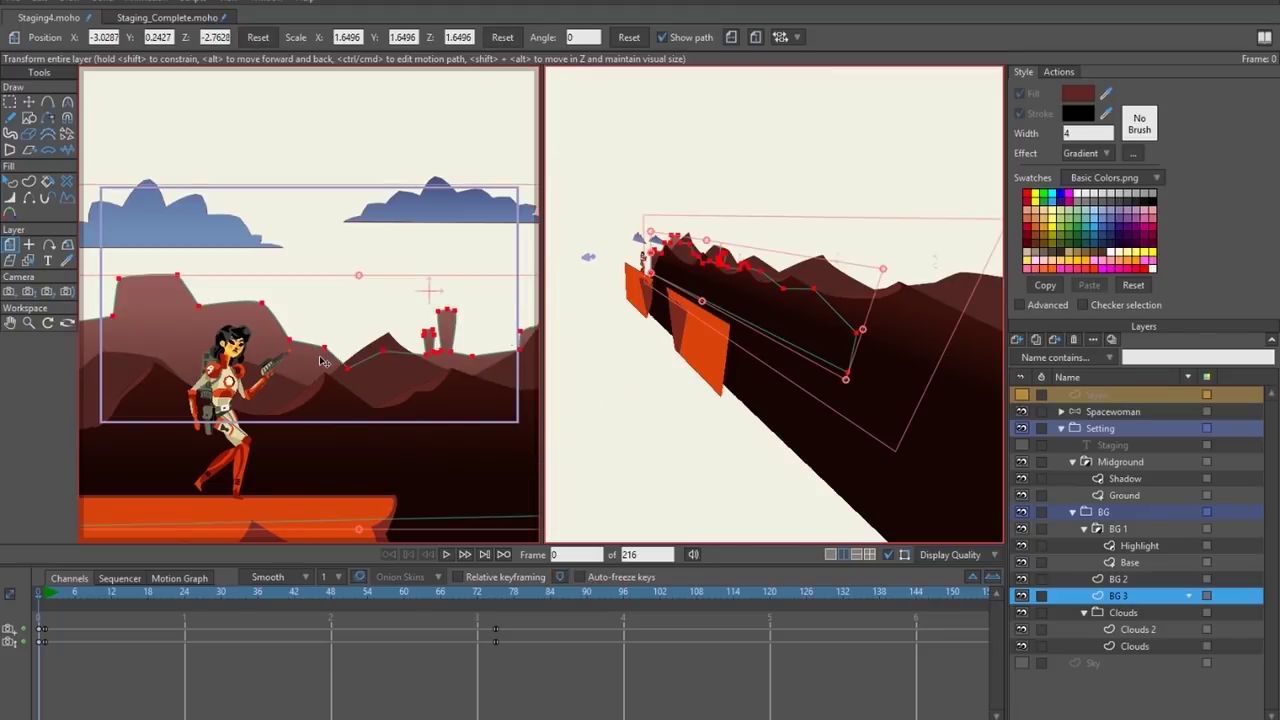
drag(310, 372, 292, 320)
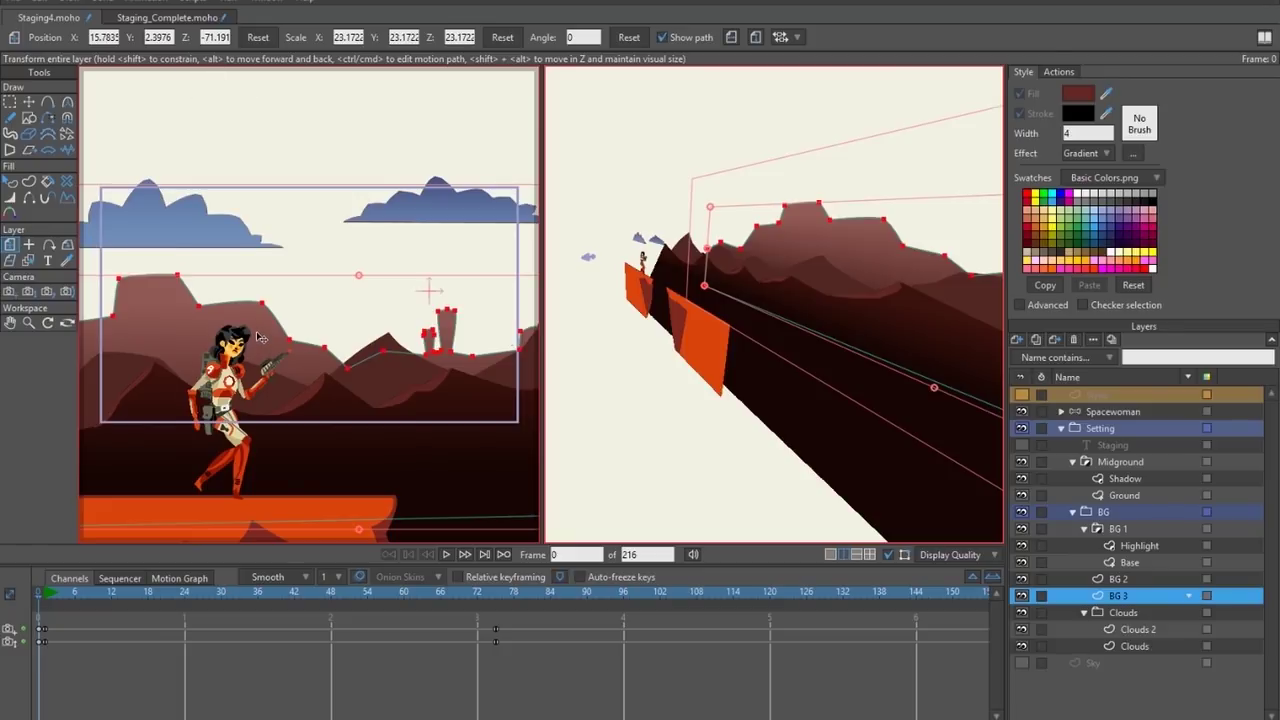
drag(258, 336, 383, 368)
key(ctrl+z)
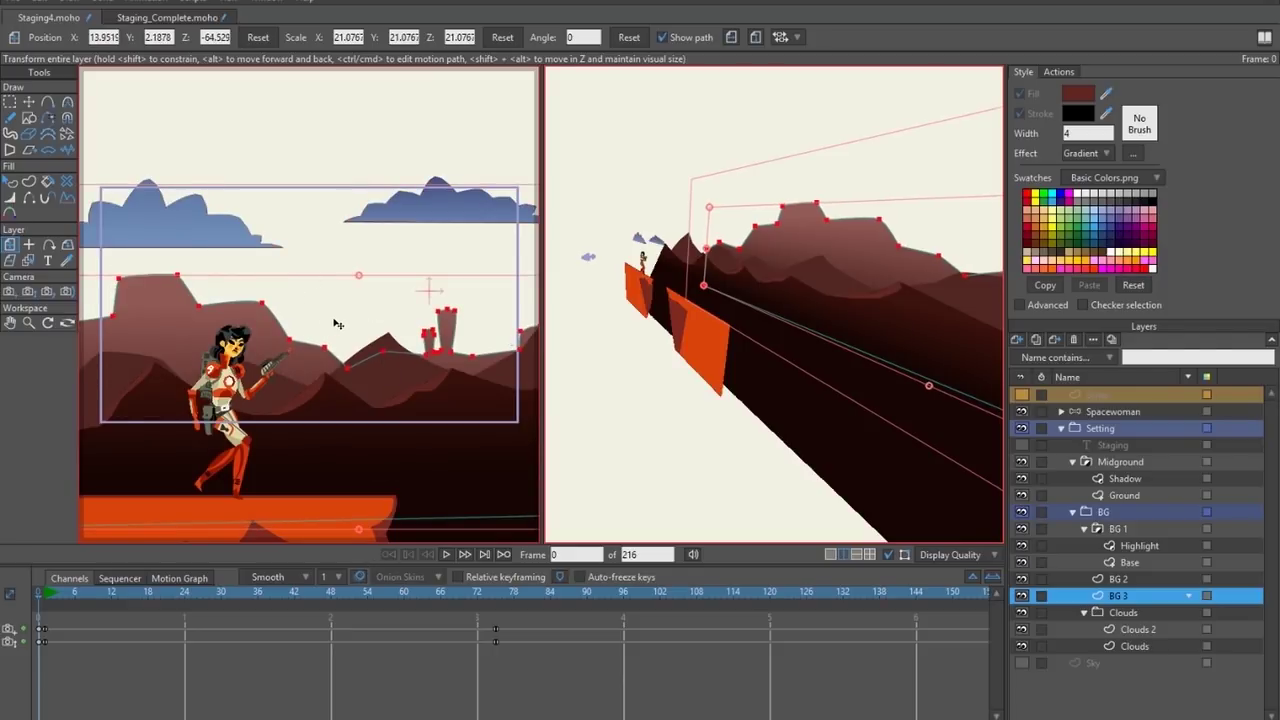
Select the Clouds group and try pushing it back to Z -11.945 while maintaining its visual size.
click(1123, 612)
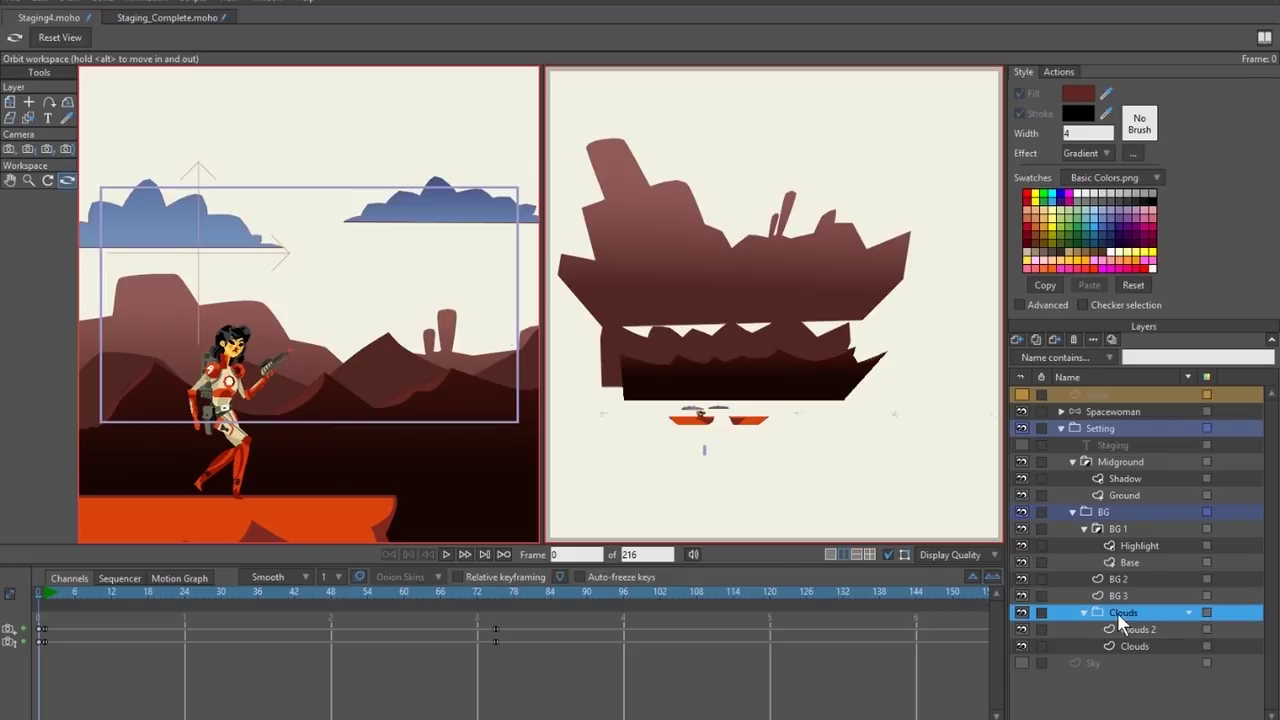
key(m)
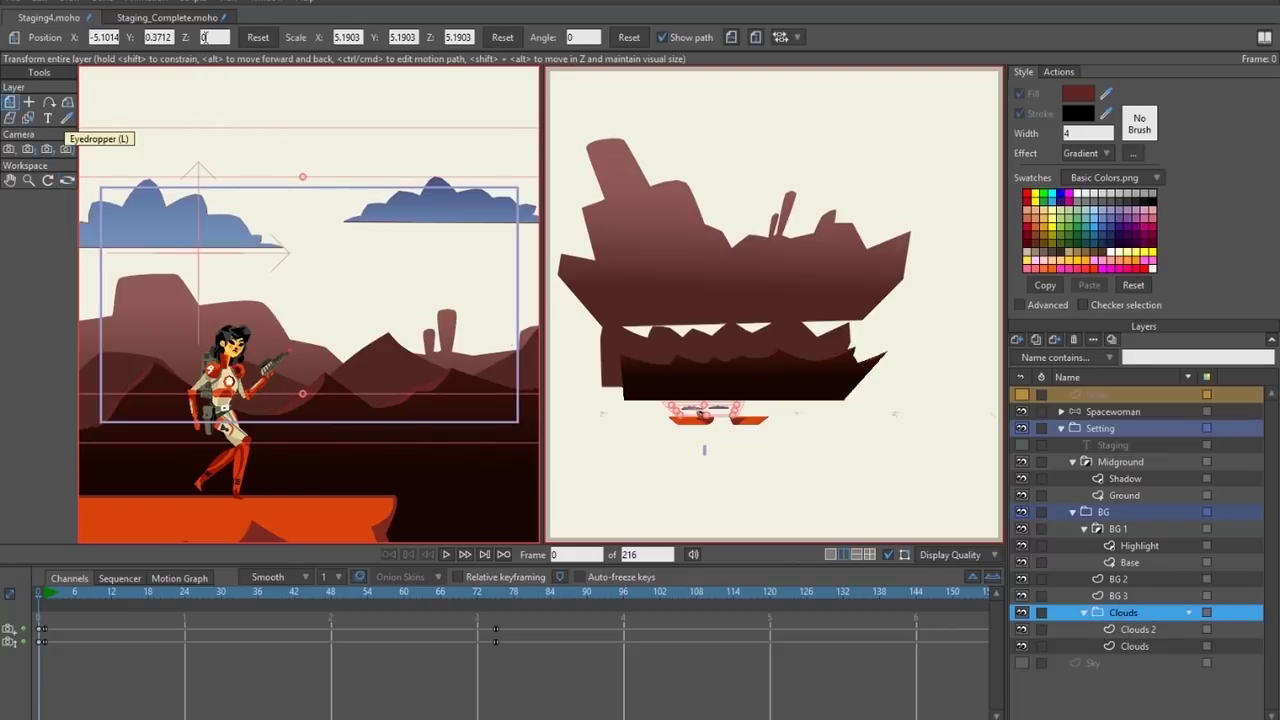
drag(343, 337, 334, 287)
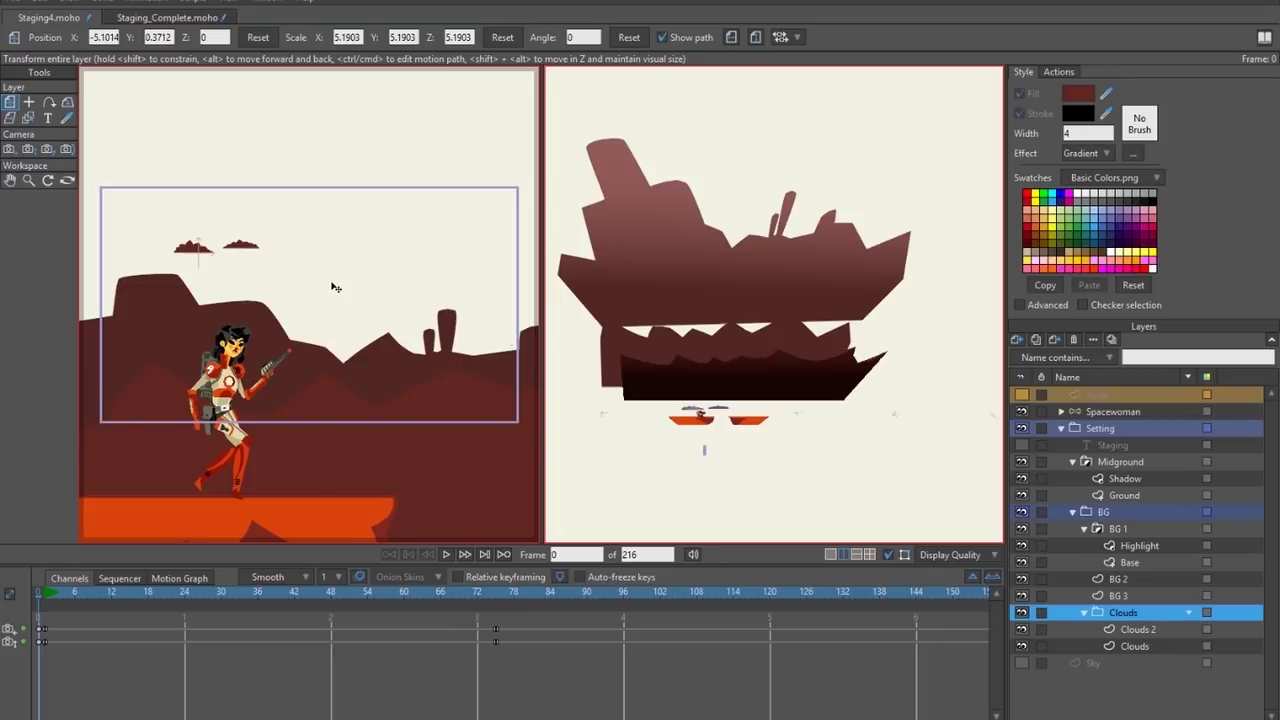
key(ctrl+z)
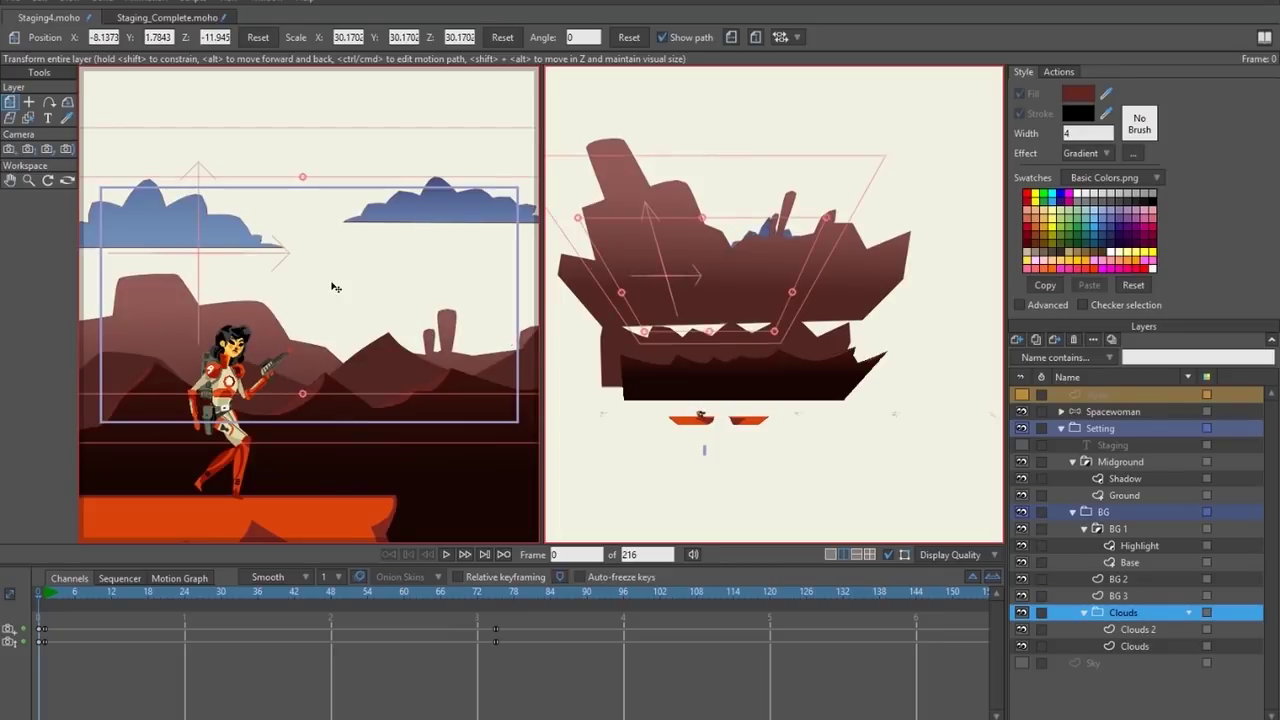
drag(343, 321, 218, 165)
key(ctrl+z)
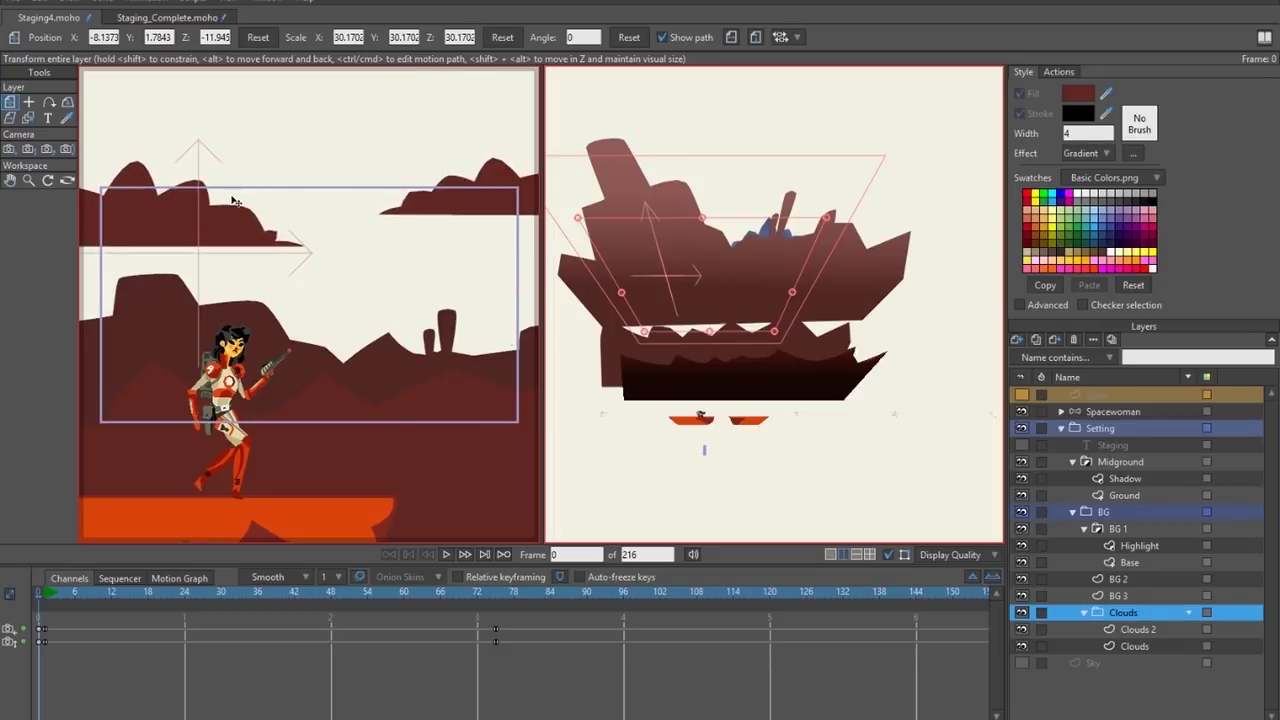
Push the Clouds group back to about Z -16.324 while maintaining its visual size.
key(ctrl+shift+z)
drag(363, 277, 370, 282)
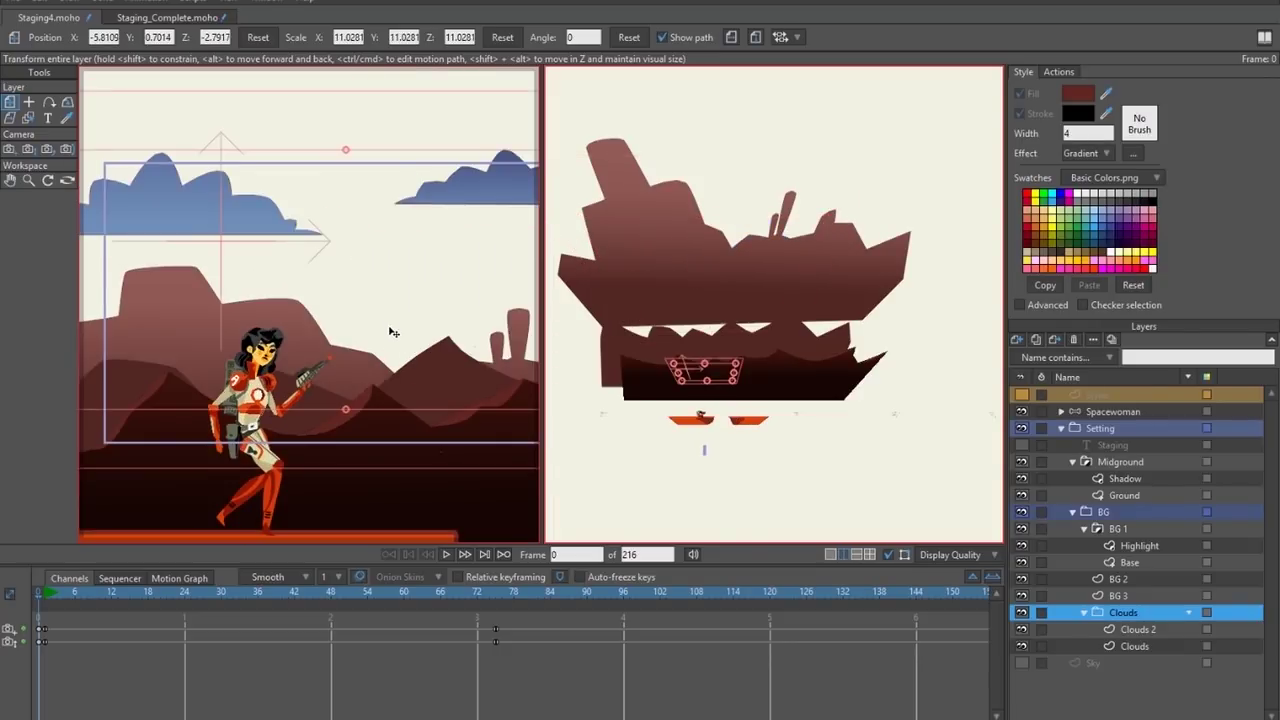
key(ctrl+z)
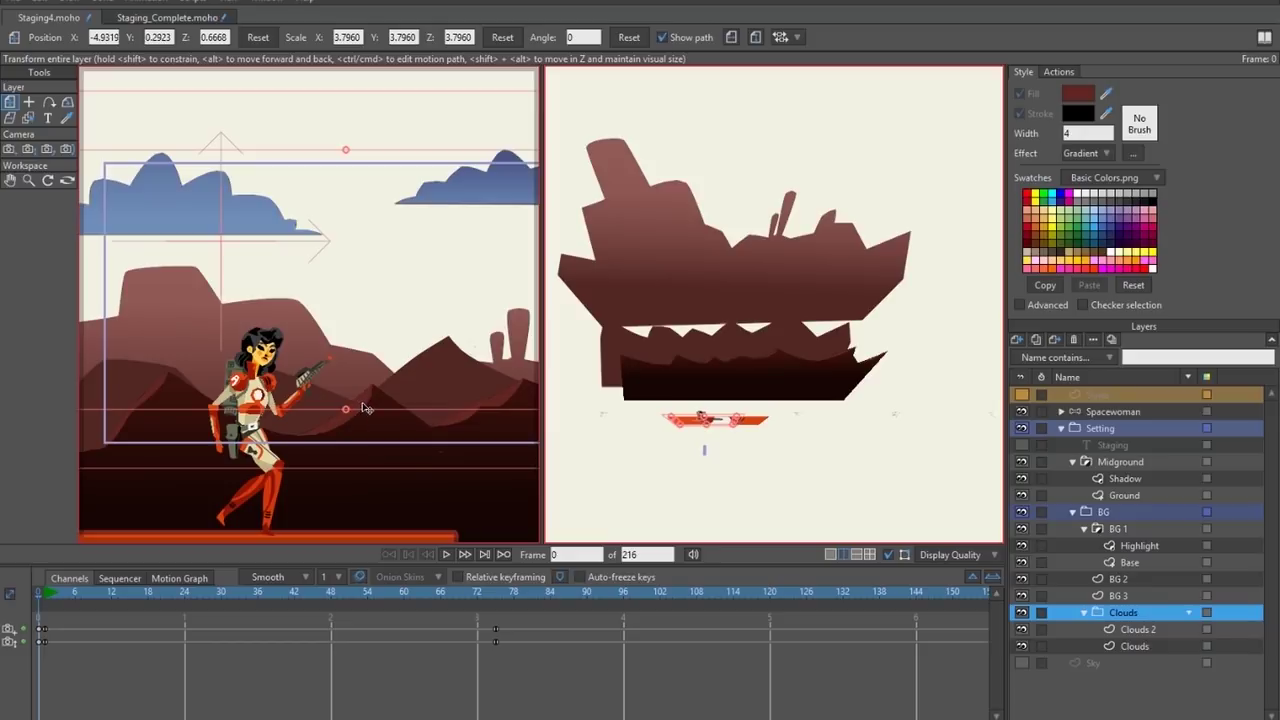
scroll(352, 376, down, 2)
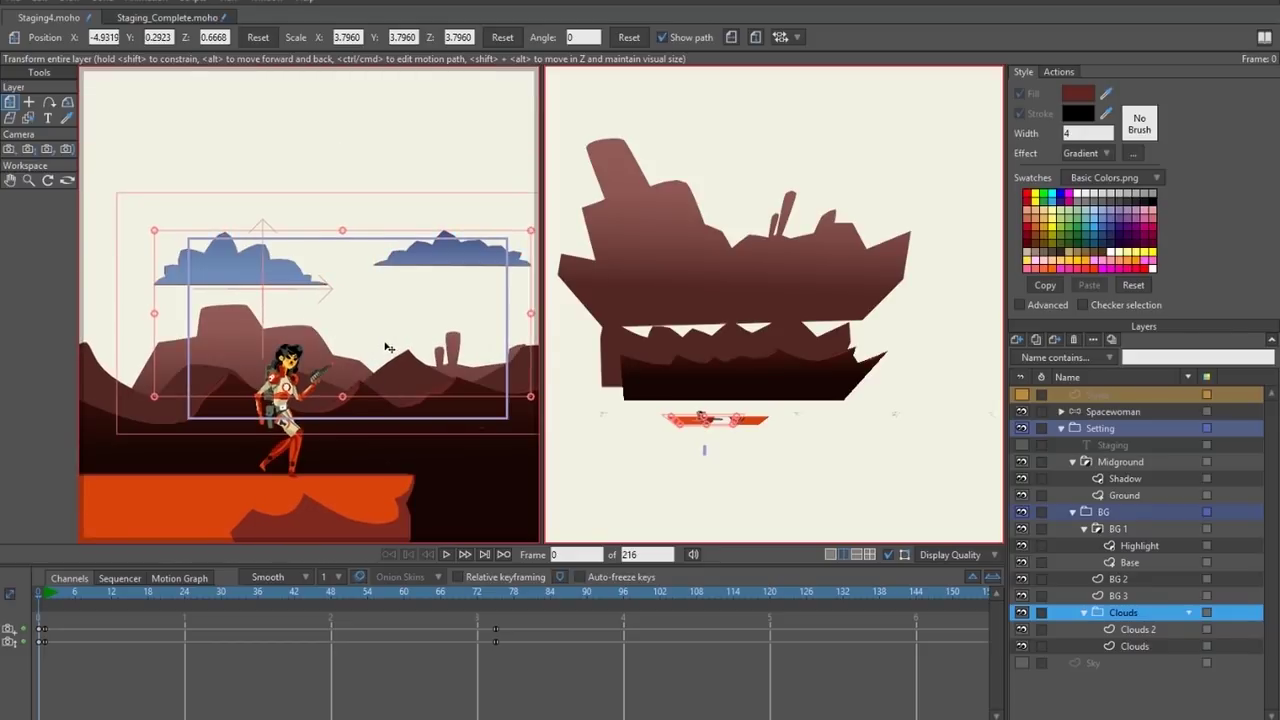
scroll(388, 347, up, 2)
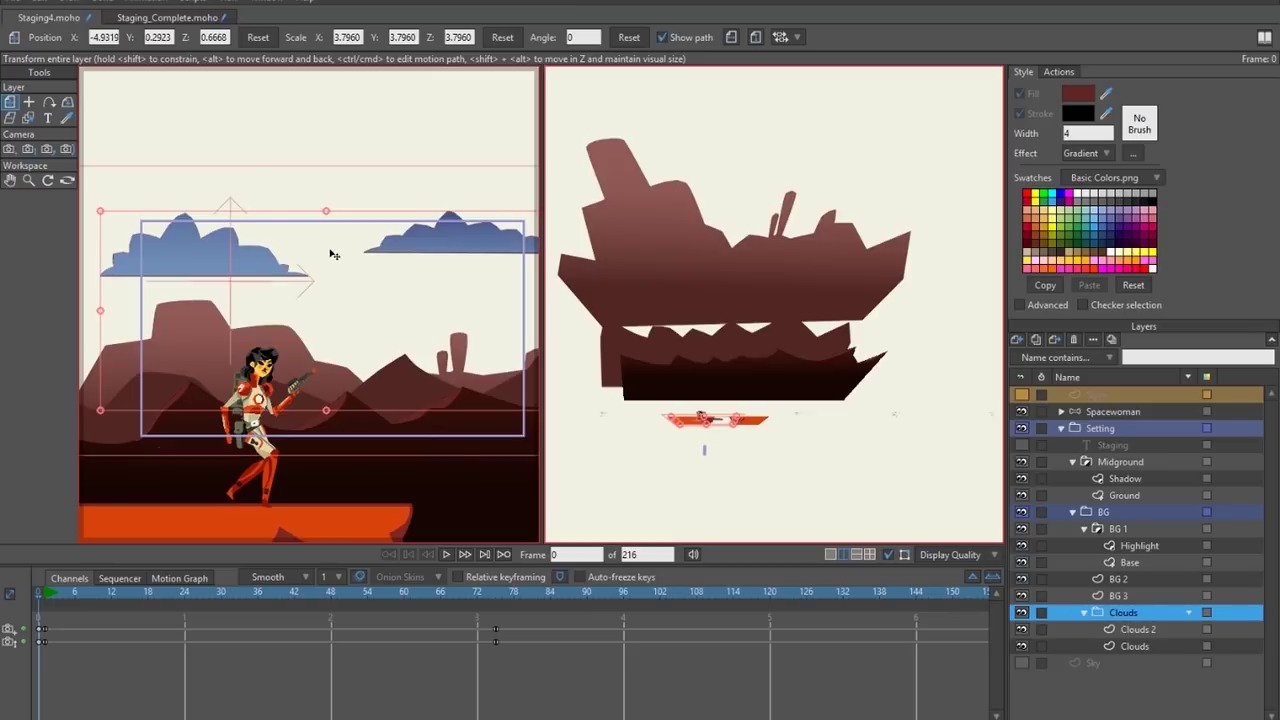
drag(334, 255, 349, 343)
key(ctrl+z)
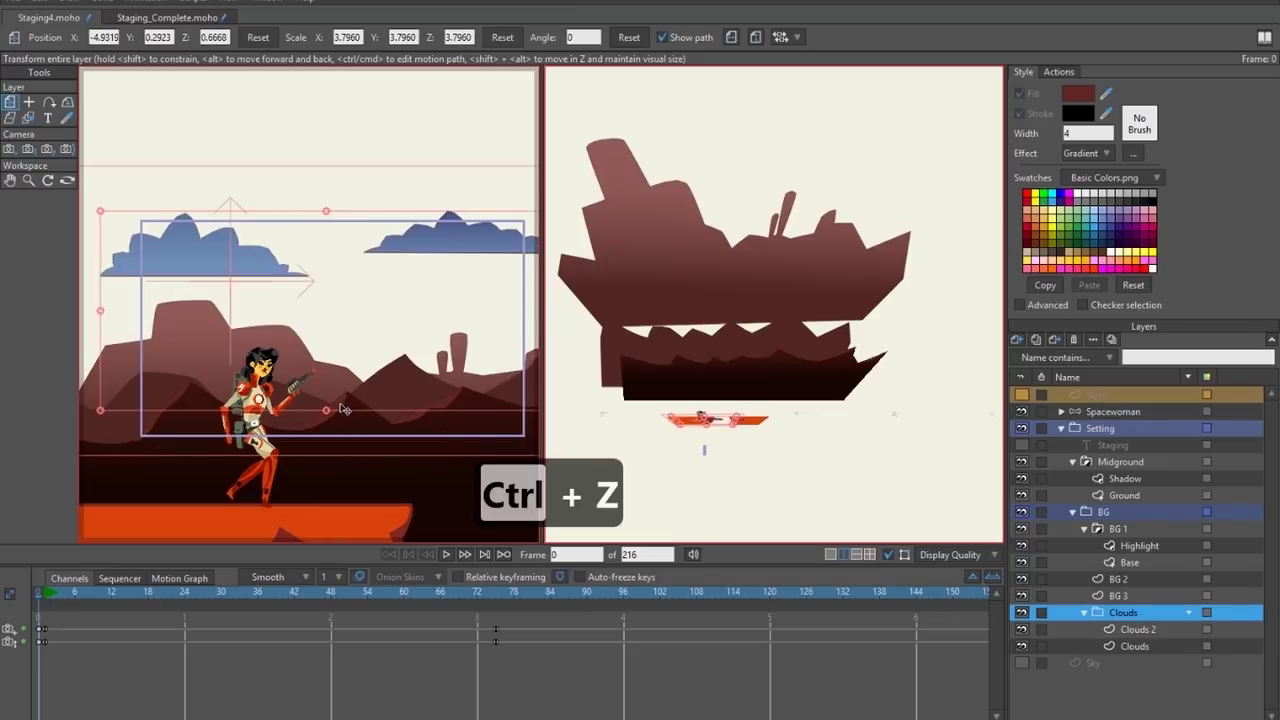
mouse_move(341, 405)
mouse_down()
mouse_move(326, 361)
mouse_move(348, 383)
mouse_move(320, 306)
mouse_move(337, 321)
mouse_up()
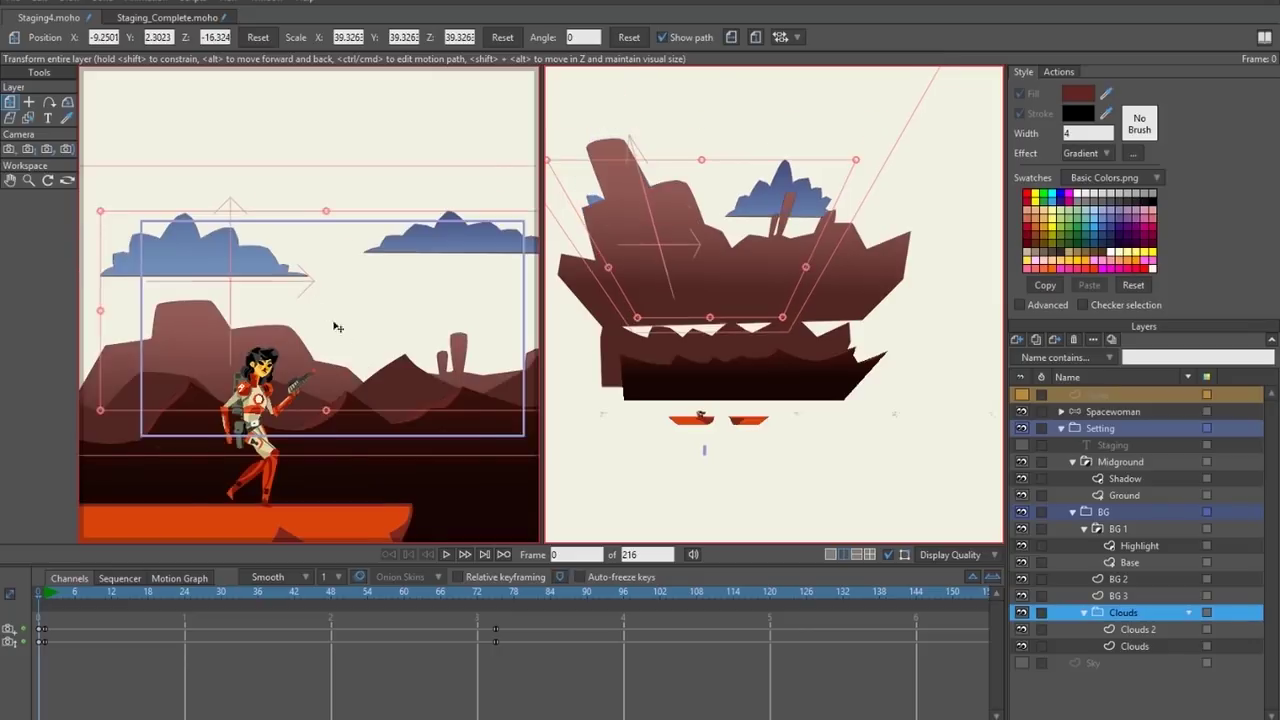
Orbit the workspace to inspect the layers' depth spacing, and return to a single viewport with the view reset.
click(66, 181)
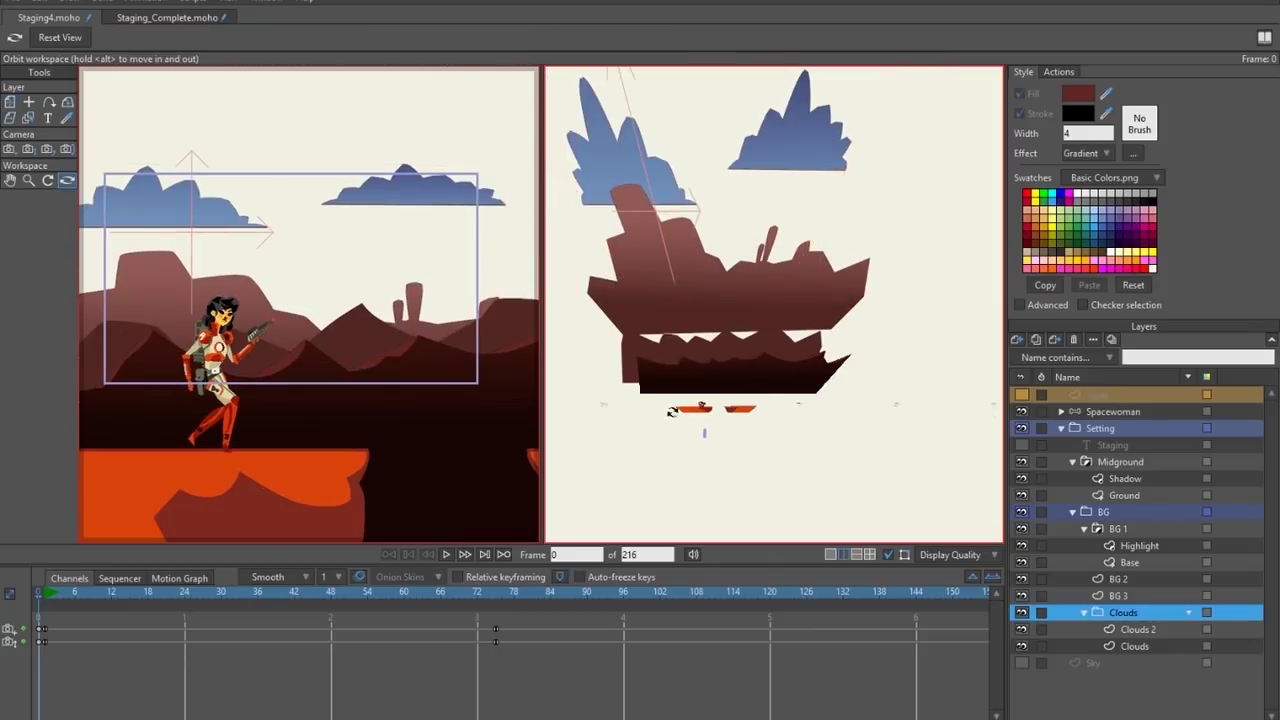
mouse_move(672, 412)
mouse_down()
mouse_move(800, 490)
mouse_move(730, 440)
mouse_move(751, 486)
mouse_move(802, 470)
mouse_up()
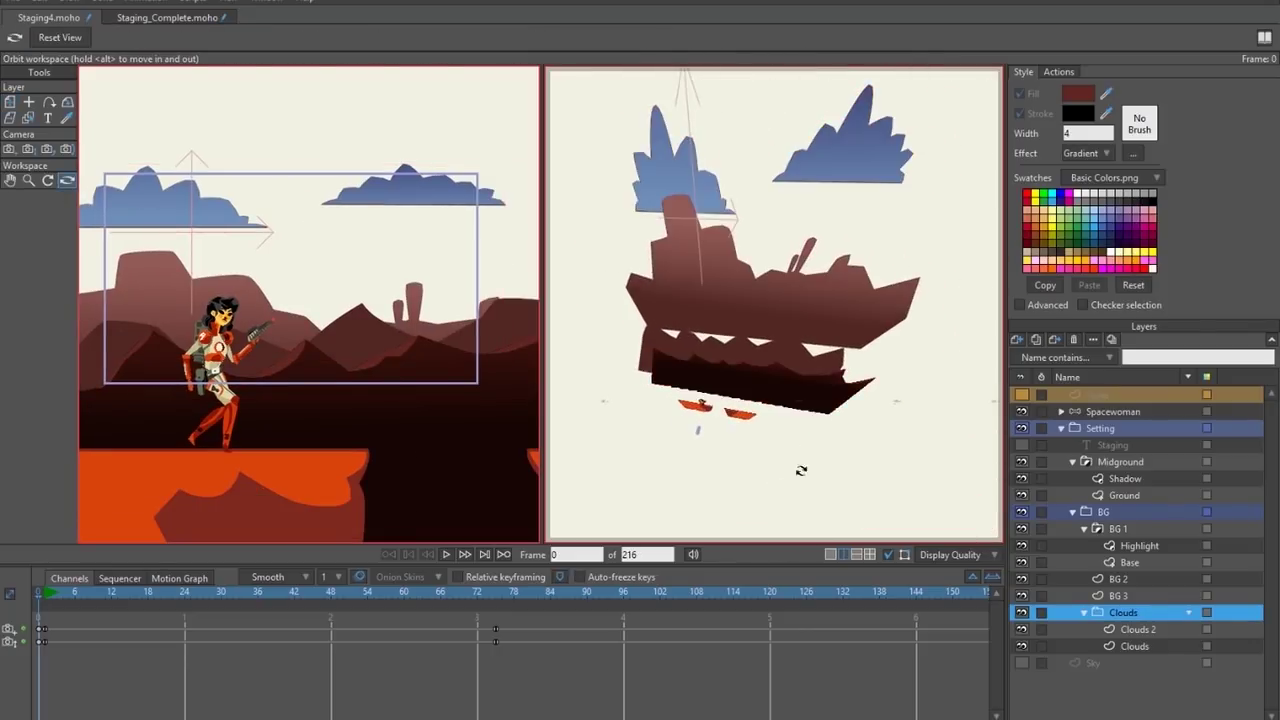
mouse_move(674, 479)
mouse_down()
mouse_move(740, 470)
mouse_move(635, 391)
mouse_move(790, 404)
mouse_move(720, 363)
mouse_move(749, 334)
mouse_move(756, 350)
mouse_up()
click(830, 554)
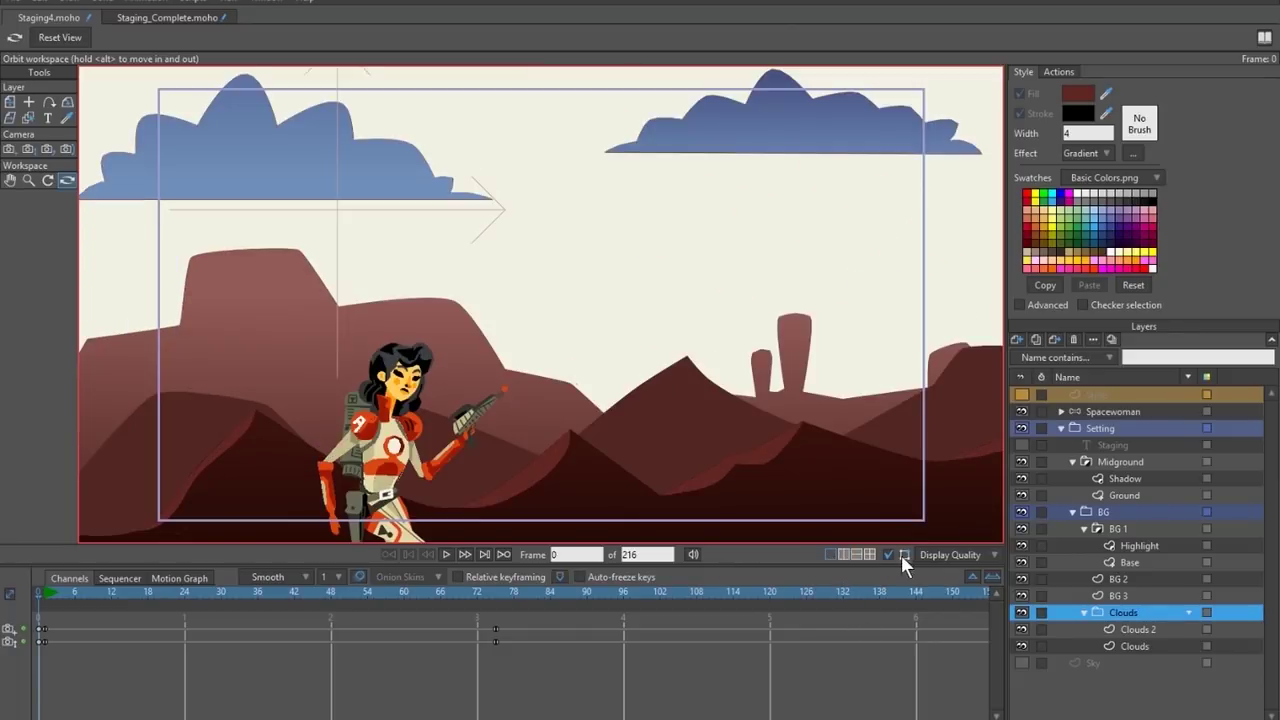
drag(613, 338, 867, 362)
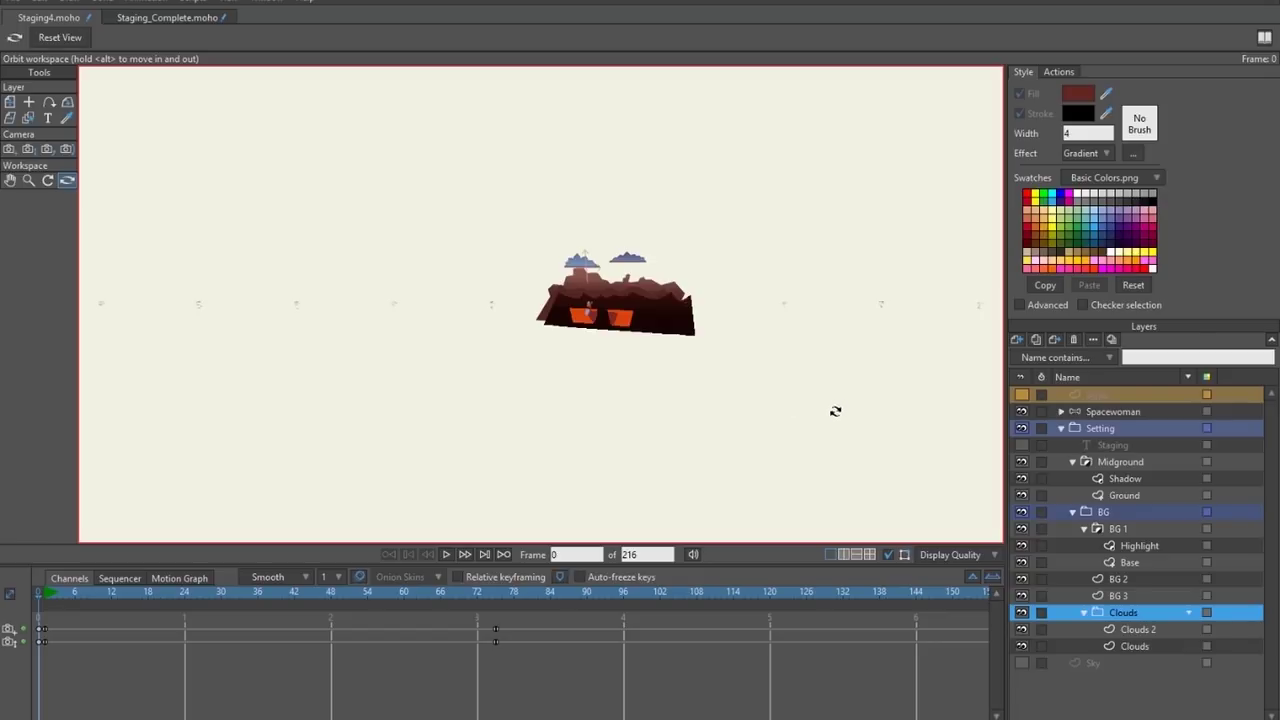
click(70, 37)
Show the Sky layer, and track the camera to X -1.4949, Y 0.1478 to check the parallax.
click(10, 149)
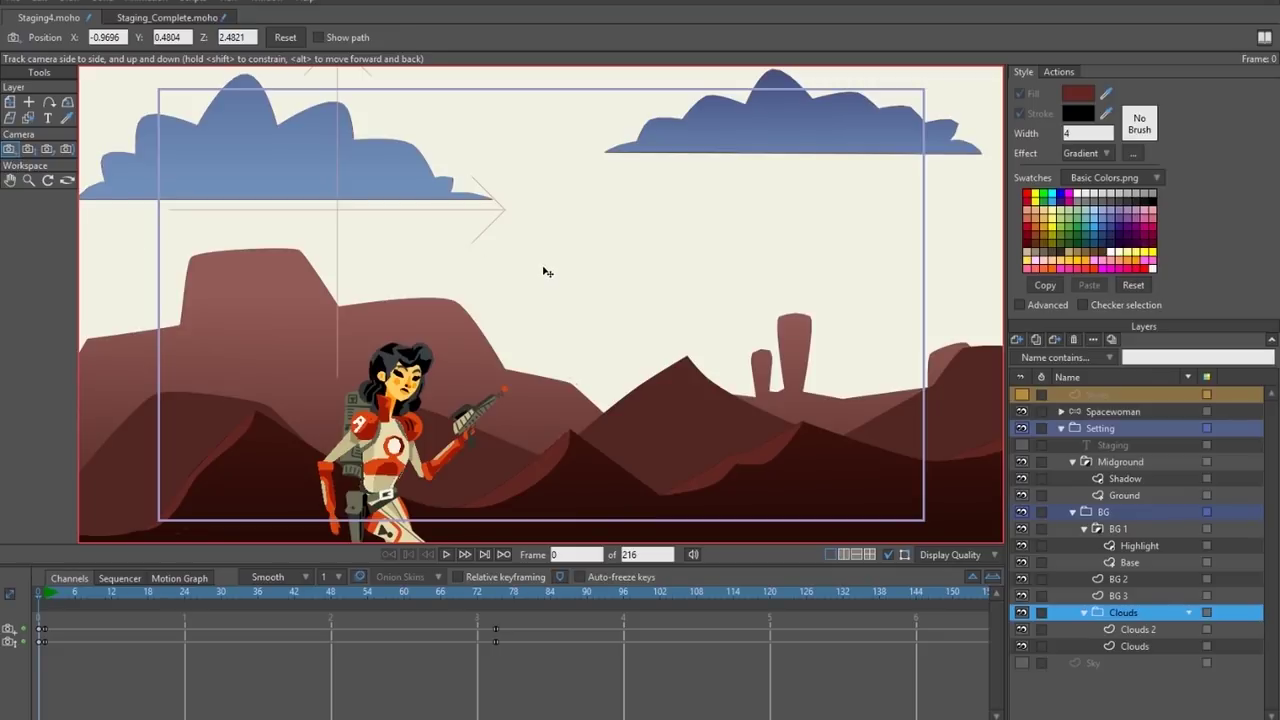
scroll(553, 268, down, 3)
drag(479, 319, 551, 234)
click(1021, 662)
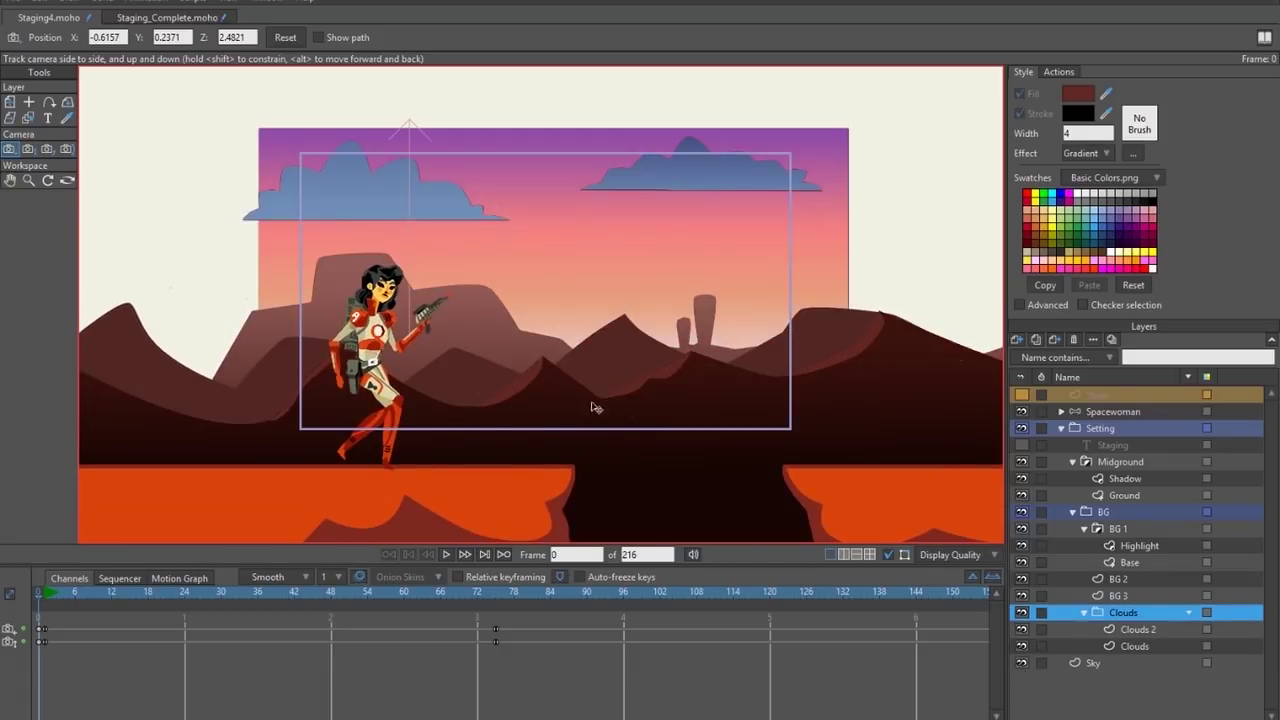
drag(594, 406, 680, 394)
key(ctrl+z)
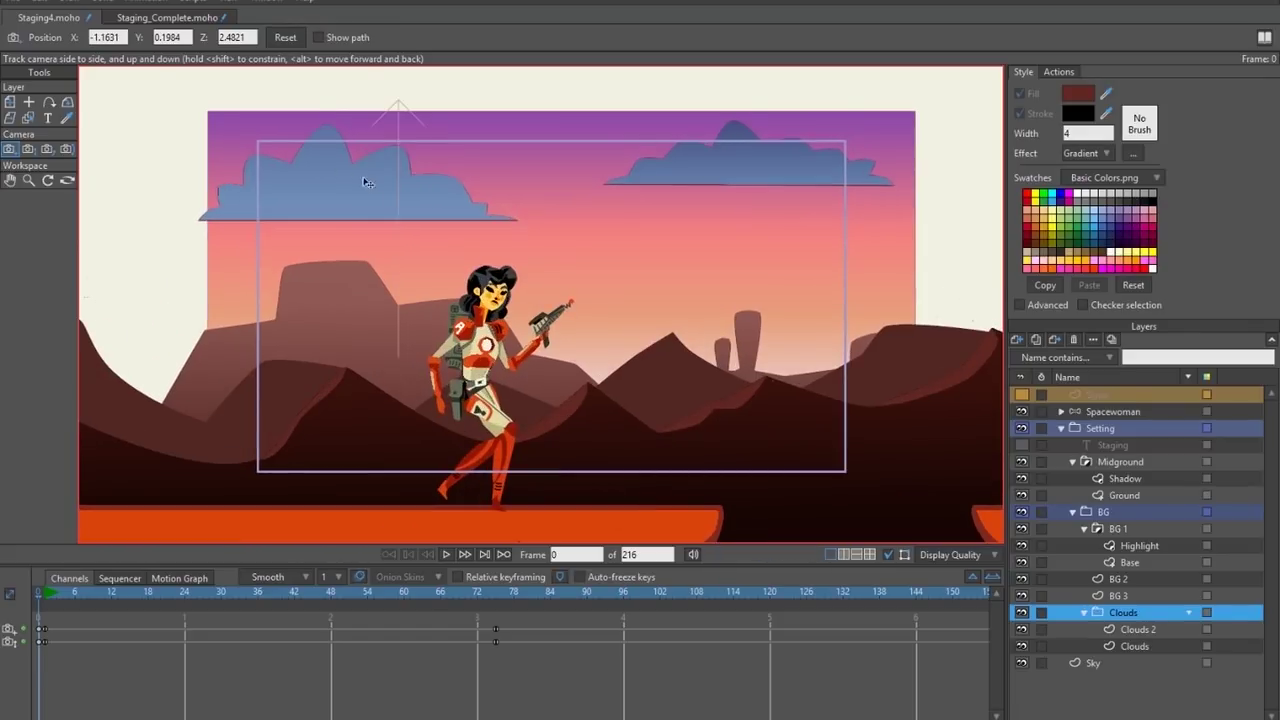
mouse_move(572, 421)
mouse_down()
mouse_move(586, 434)
mouse_move(663, 423)
mouse_move(584, 430)
mouse_up()
key(ctrl+z)
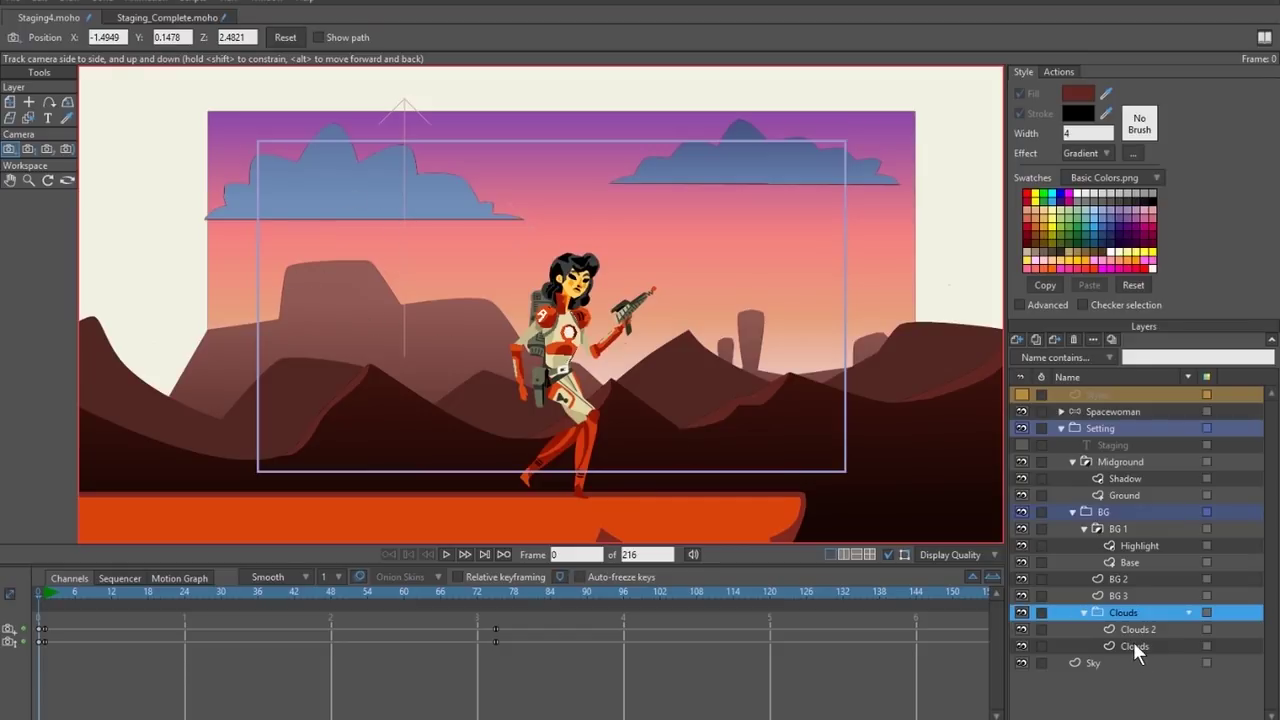
Set the Clouds group's Z position to -100.
key(m)
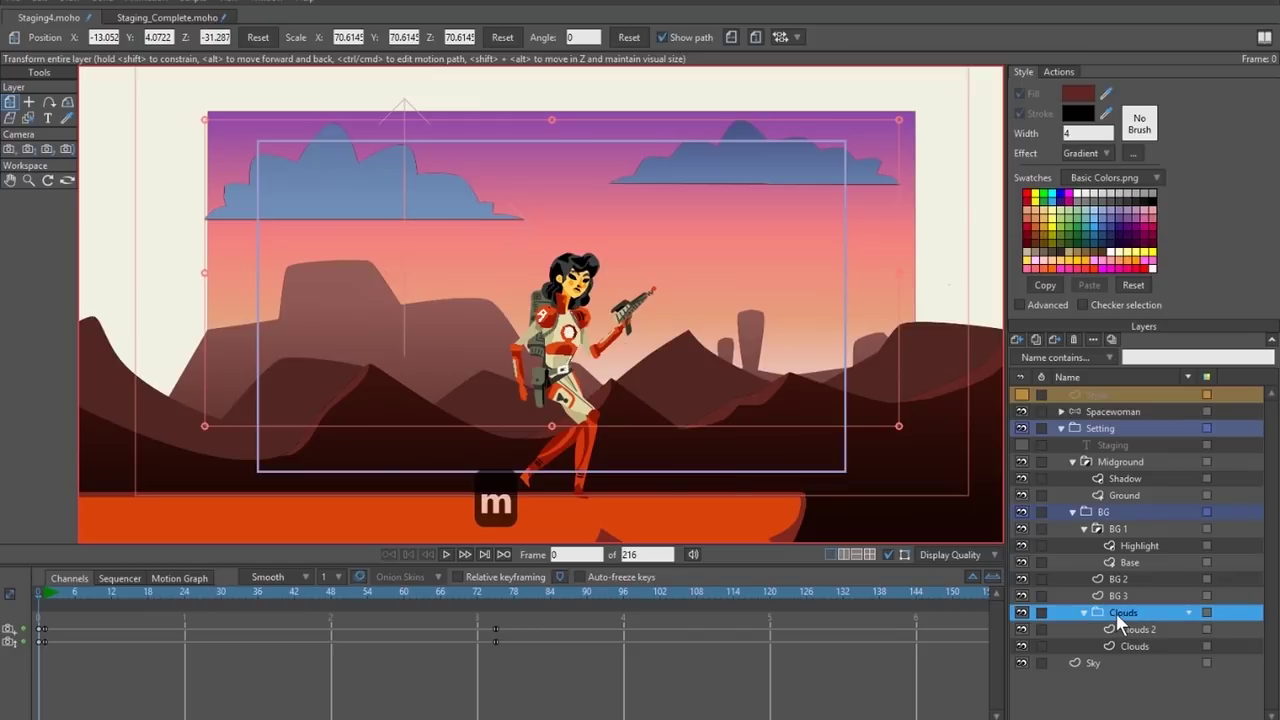
click(213, 37)
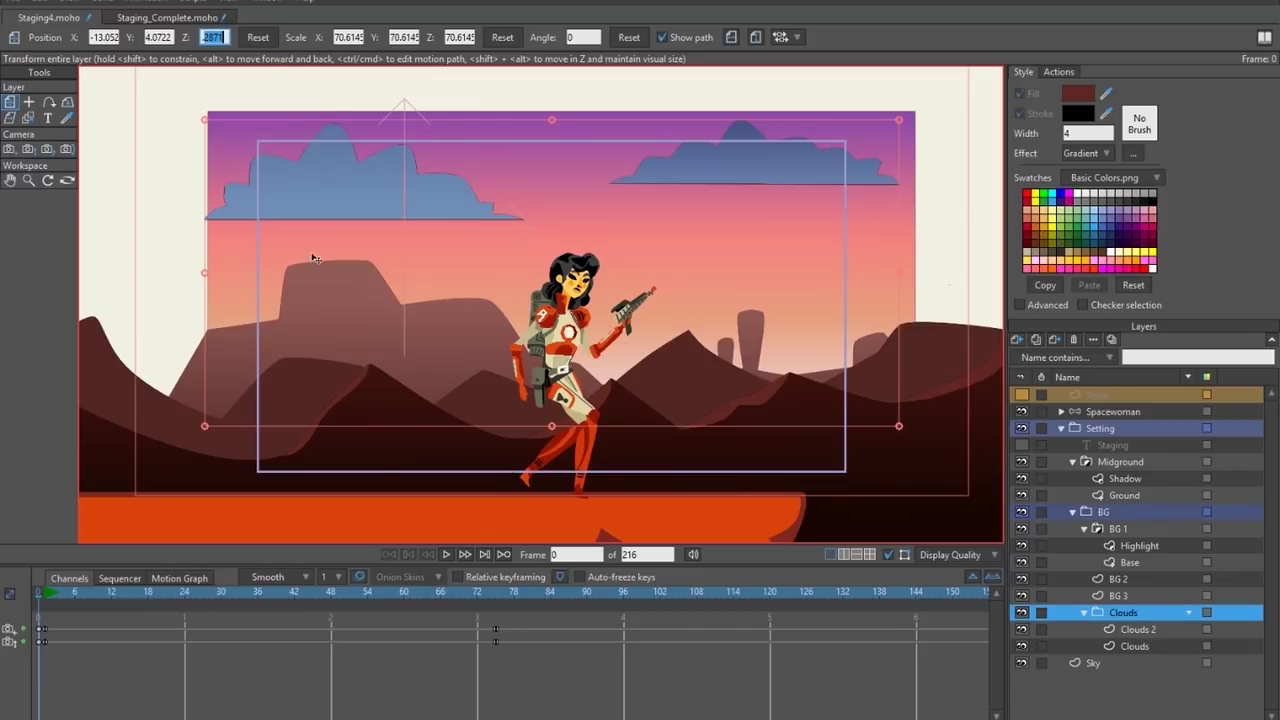
key(BackSpace)
key(BackSpace)
key(BackSpace)
key(BackSpace)
text(-)
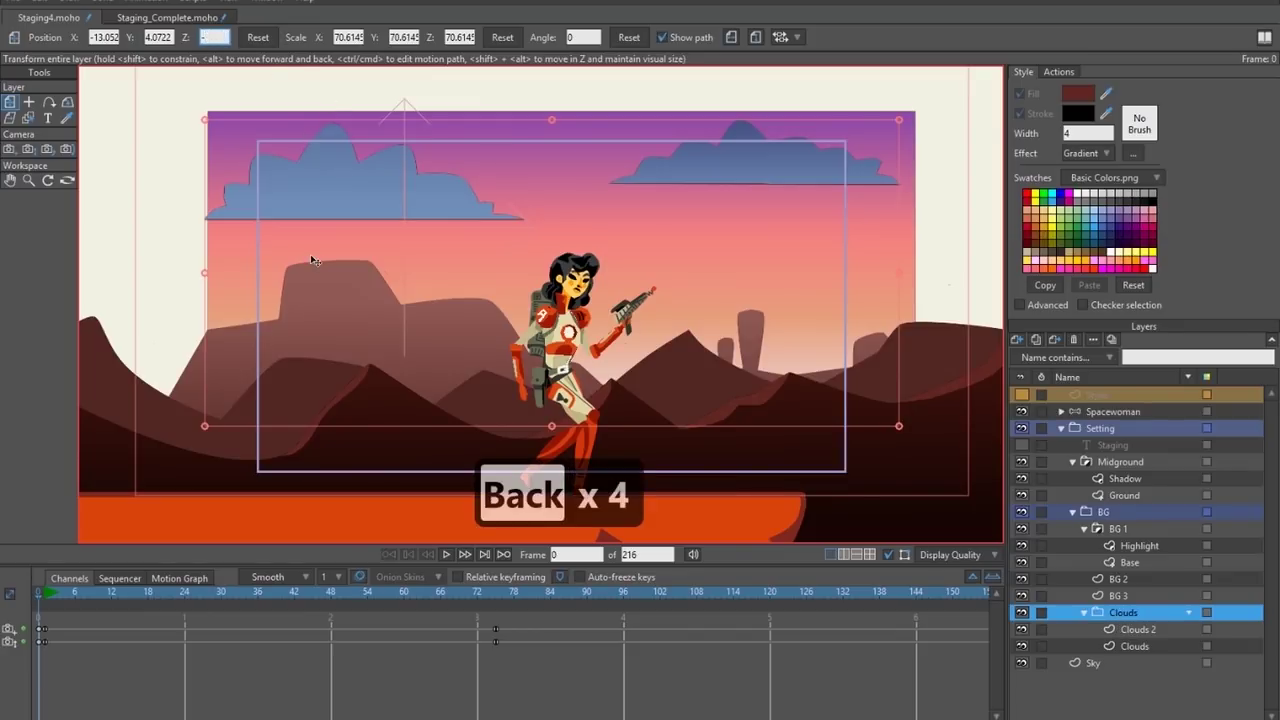
text(100)
key(Return)
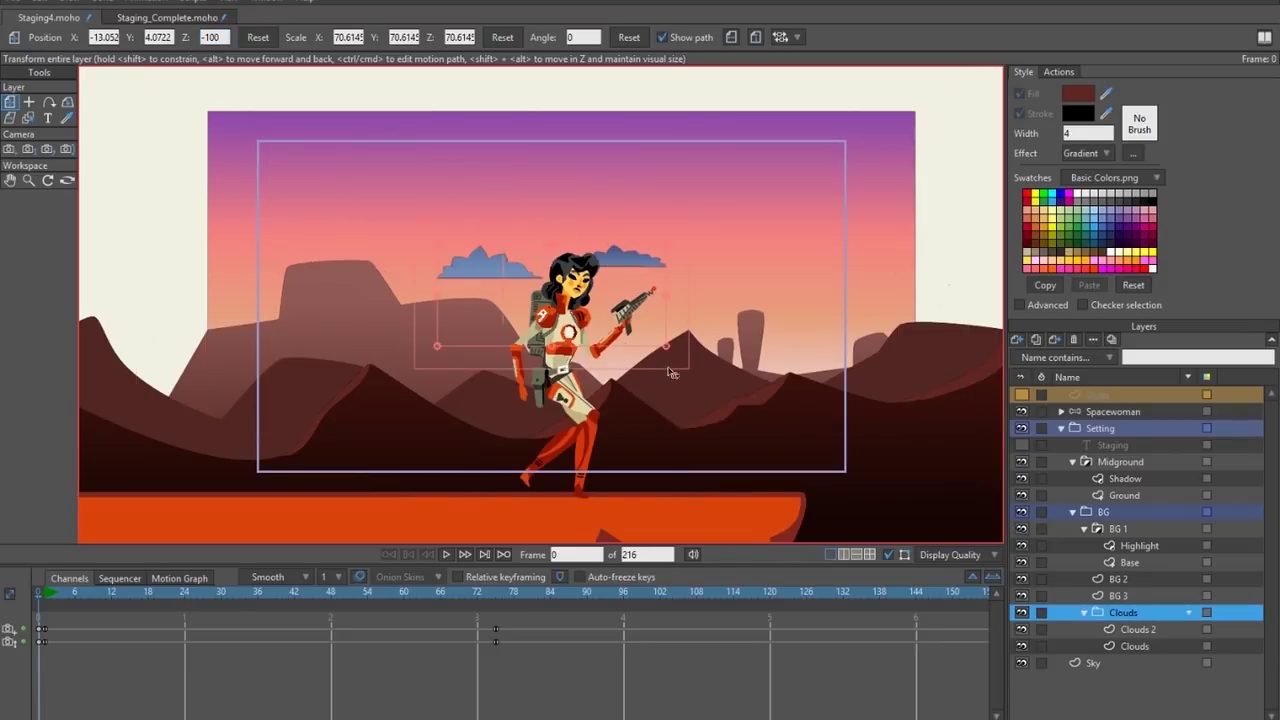
Hide the Sky layer, scale the Clouds group up to about 176.516, and move it to about X -25.467, Y 8.3795.
drag(669, 350, 766, 423)
click(1021, 663)
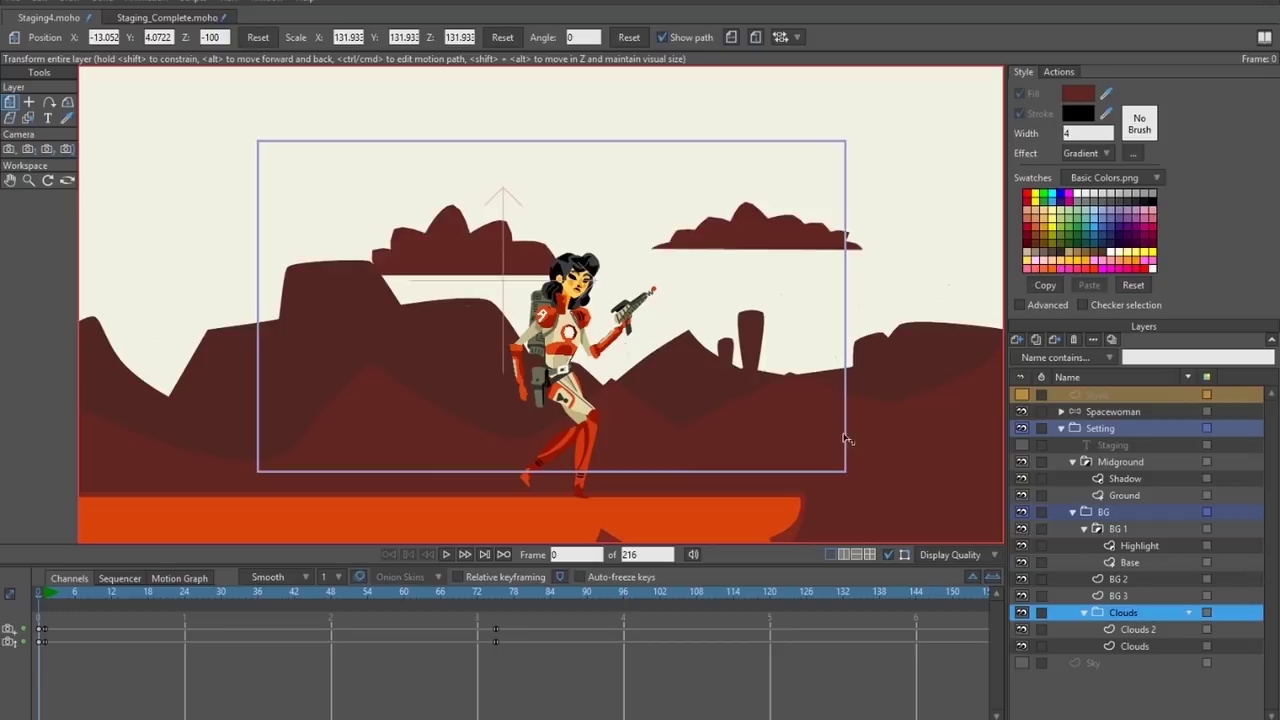
mouse_move(845, 438)
mouse_down()
mouse_move(780, 380)
mouse_move(720, 360)
mouse_up()
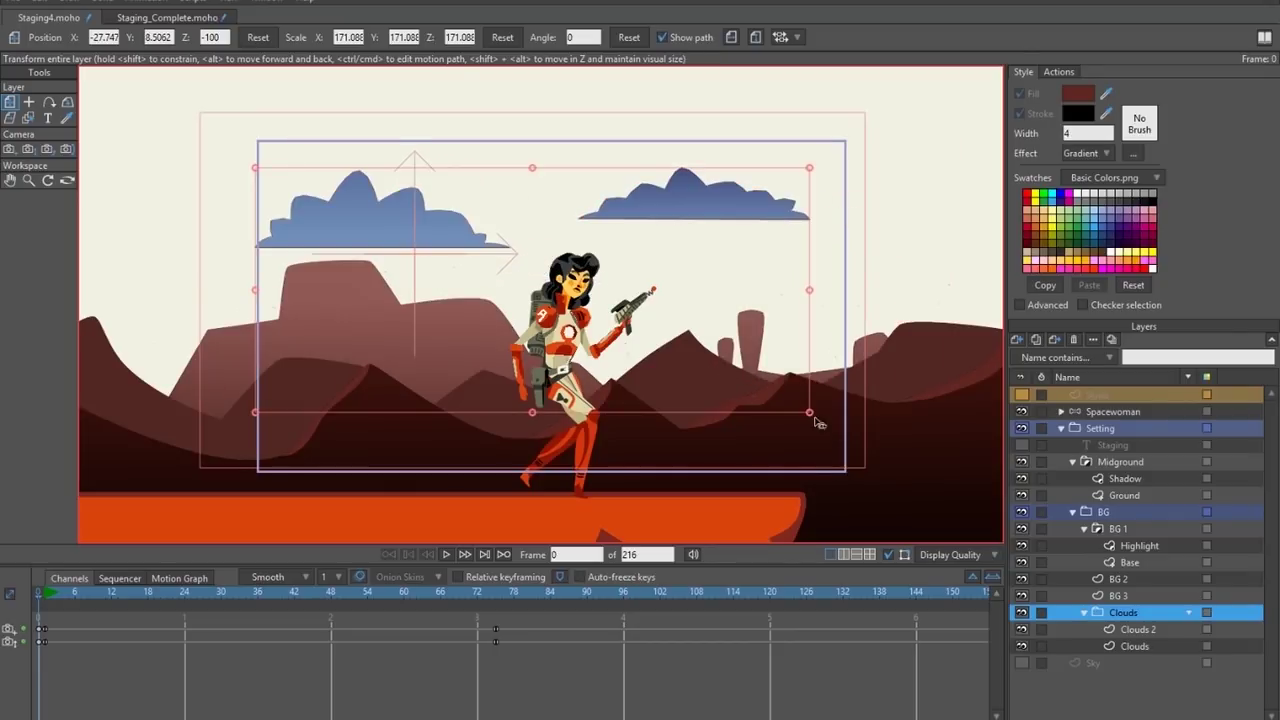
drag(814, 414, 784, 373)
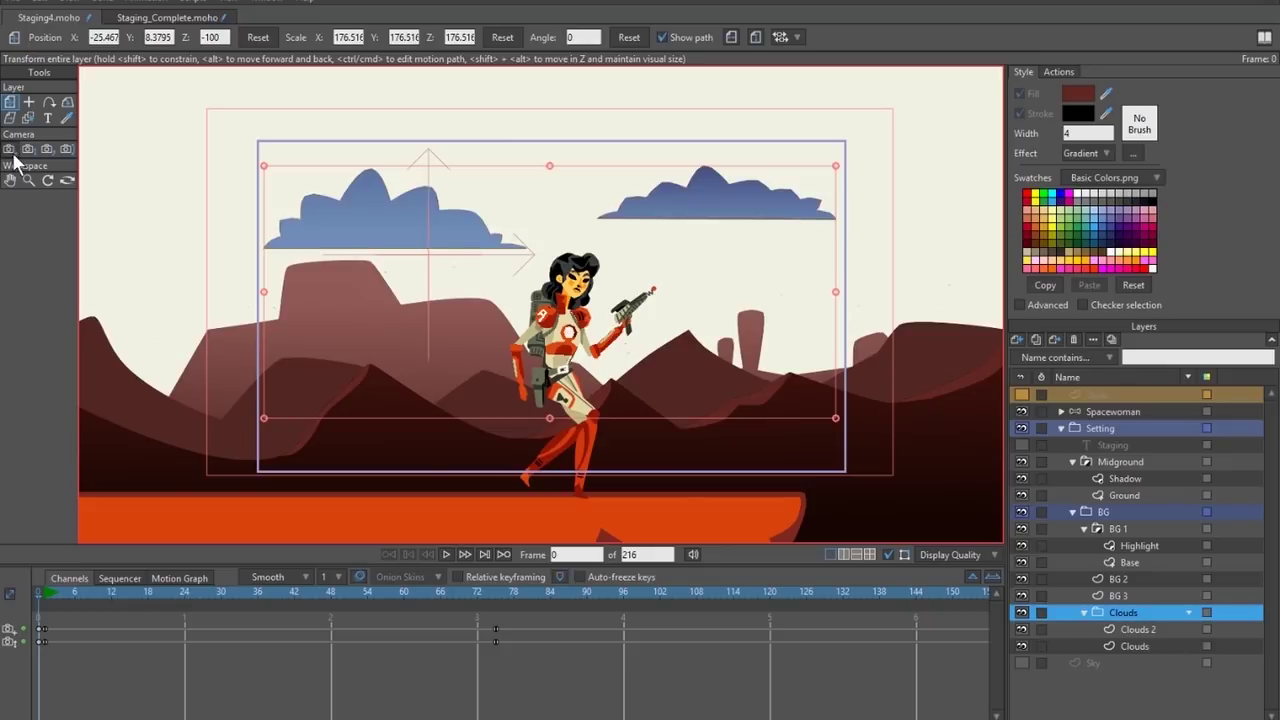
Track the camera across the scene with the Sky layer shown to check the Clouds group's parallax.
click(9, 149)
drag(480, 357, 423, 263)
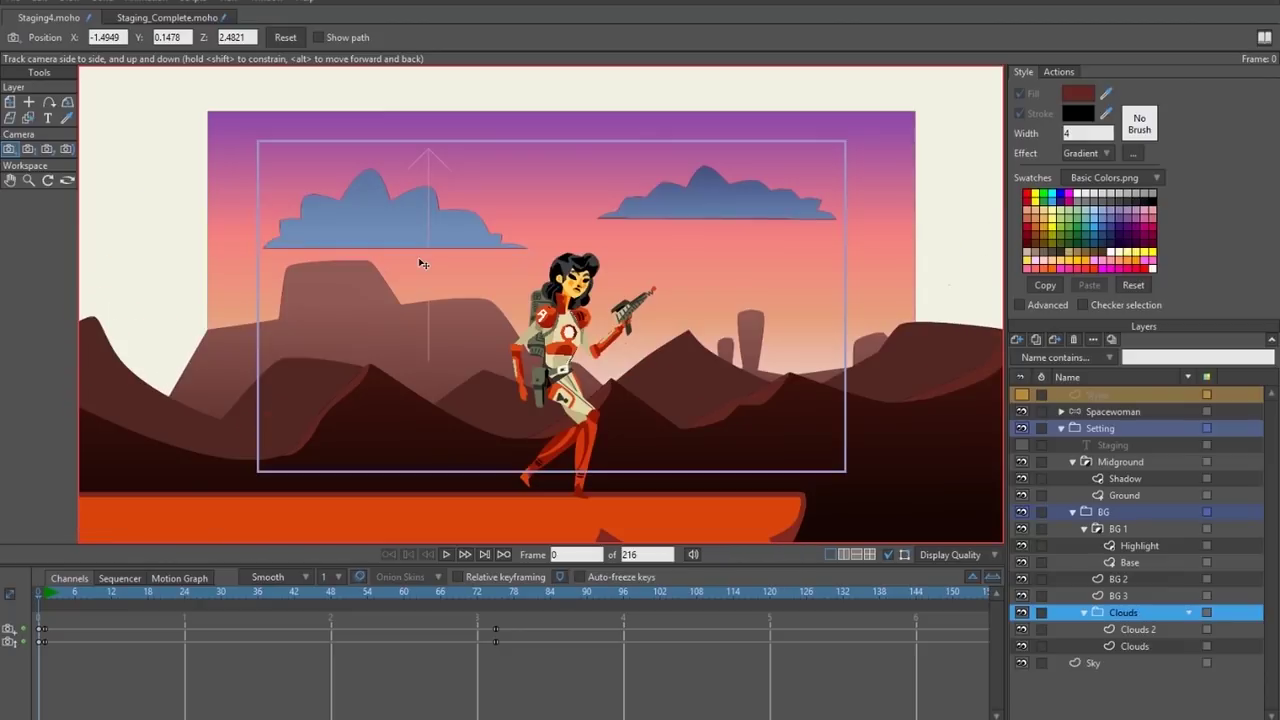